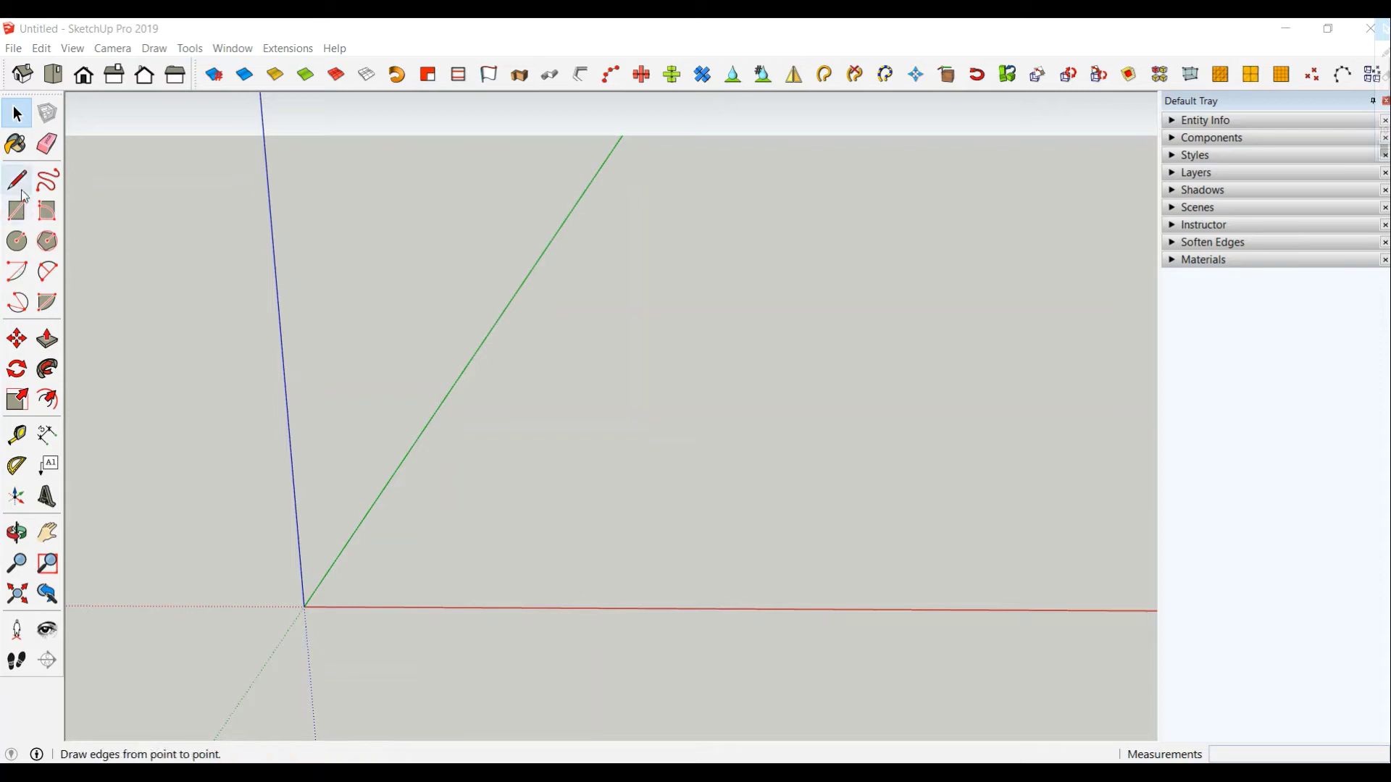
- Draw an upright 500 by 300 rectangle
{"action": "left_click", "coordinate": [17, 211]}
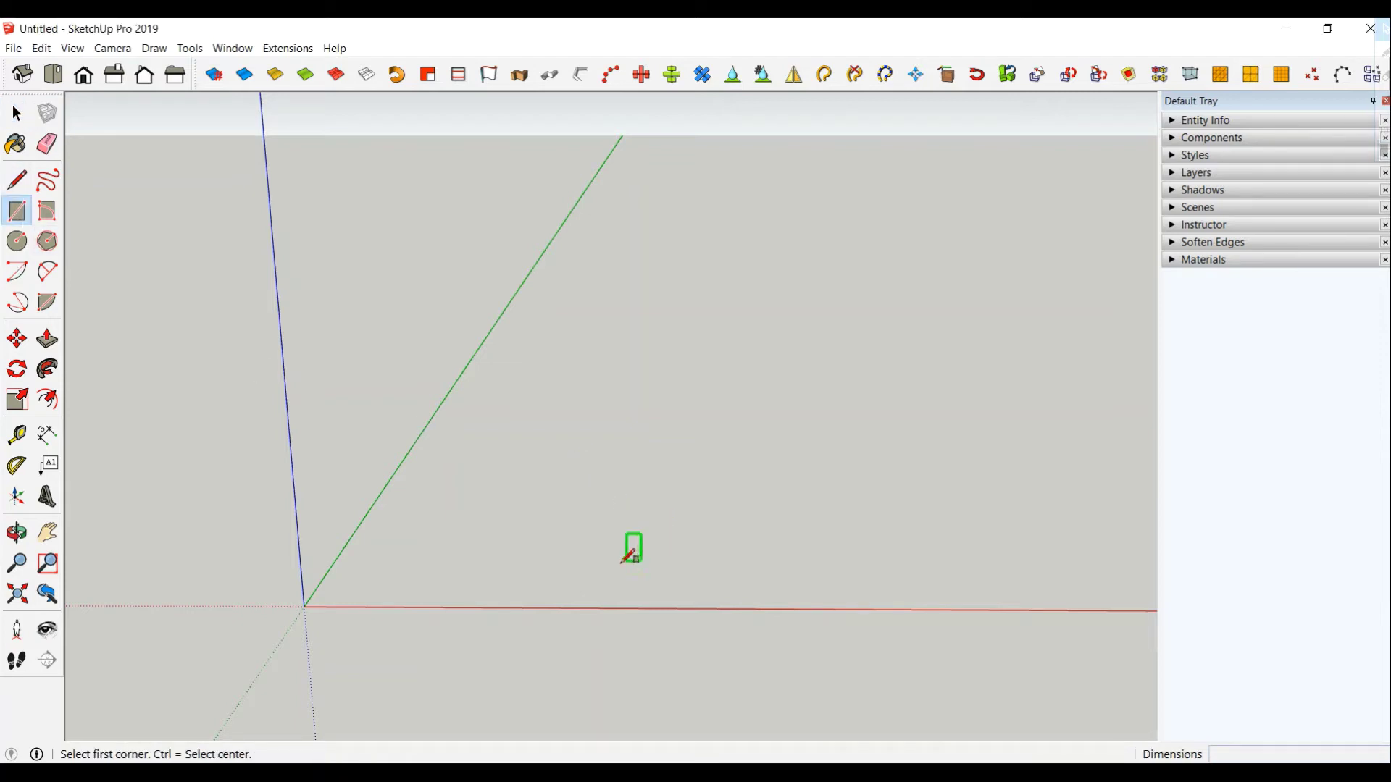
{"action": "left_click", "coordinate": [597, 568]}
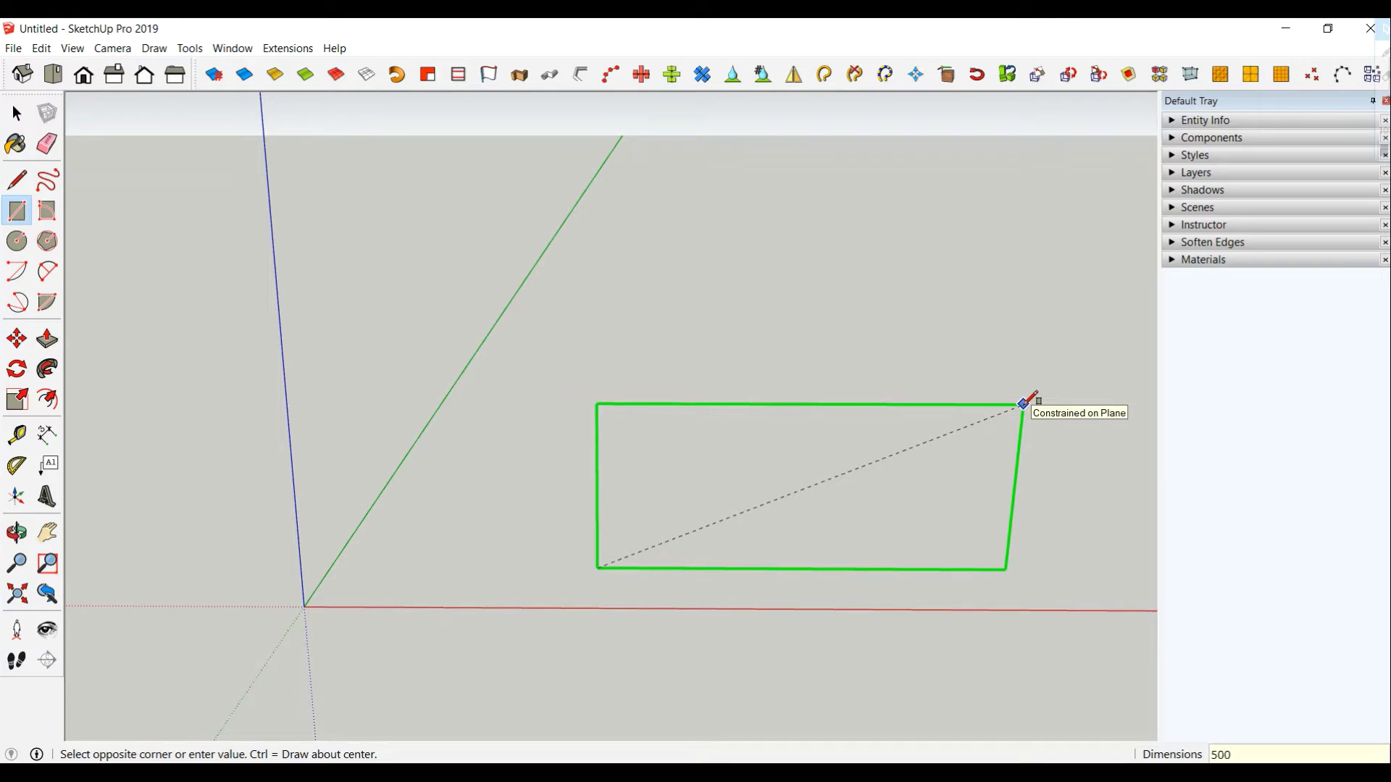
{"action": "left_click", "coordinate": [1024, 402]}
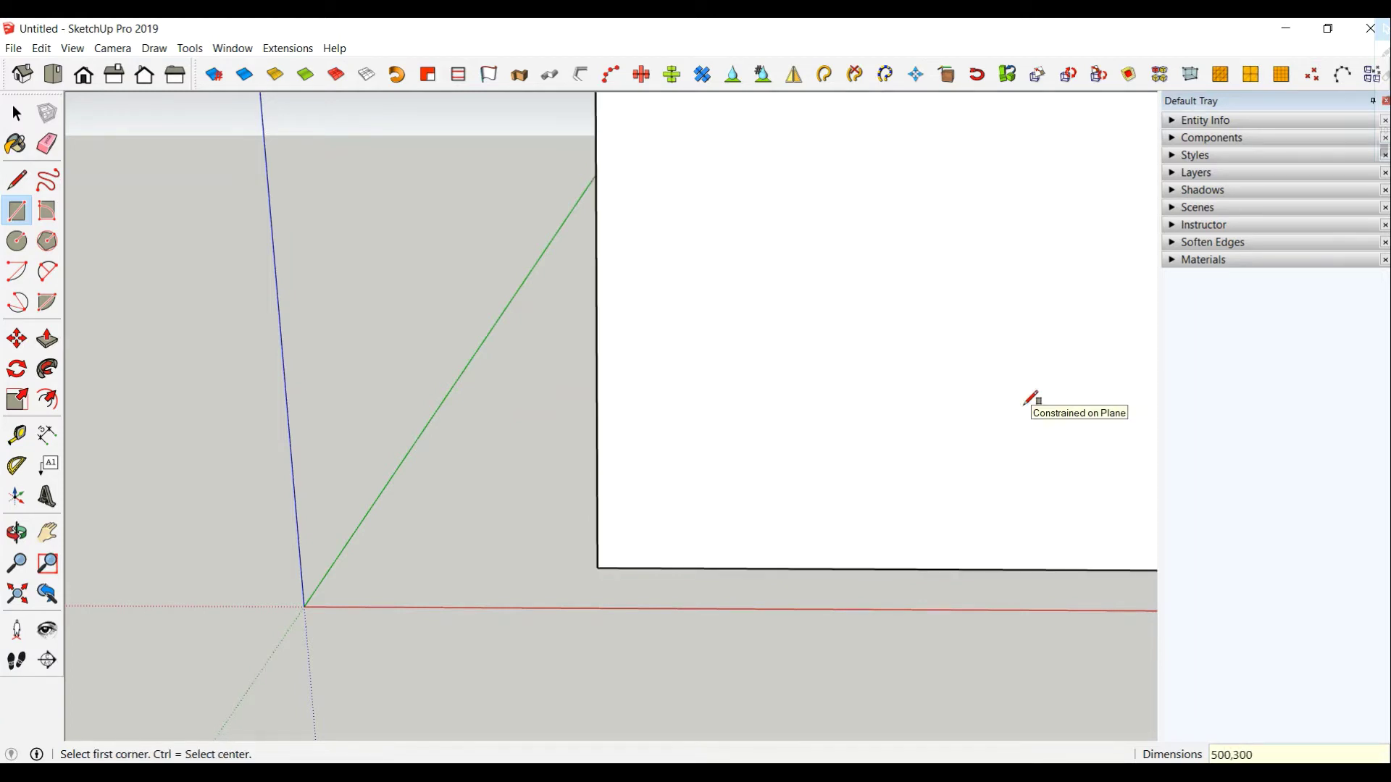
{"action": "mouse_move", "coordinate": [1024, 402]}
{"action": "middle_mouse_down"}
{"action": "mouse_move", "coordinate": [746, 471]}
{"action": "mouse_move", "coordinate": [817, 531]}
{"action": "mouse_move", "coordinate": [808, 435]}
{"action": "mouse_move", "coordinate": [881, 490]}
{"action": "mouse_move", "coordinate": [885, 512]}
{"action": "middle_mouse_up"}
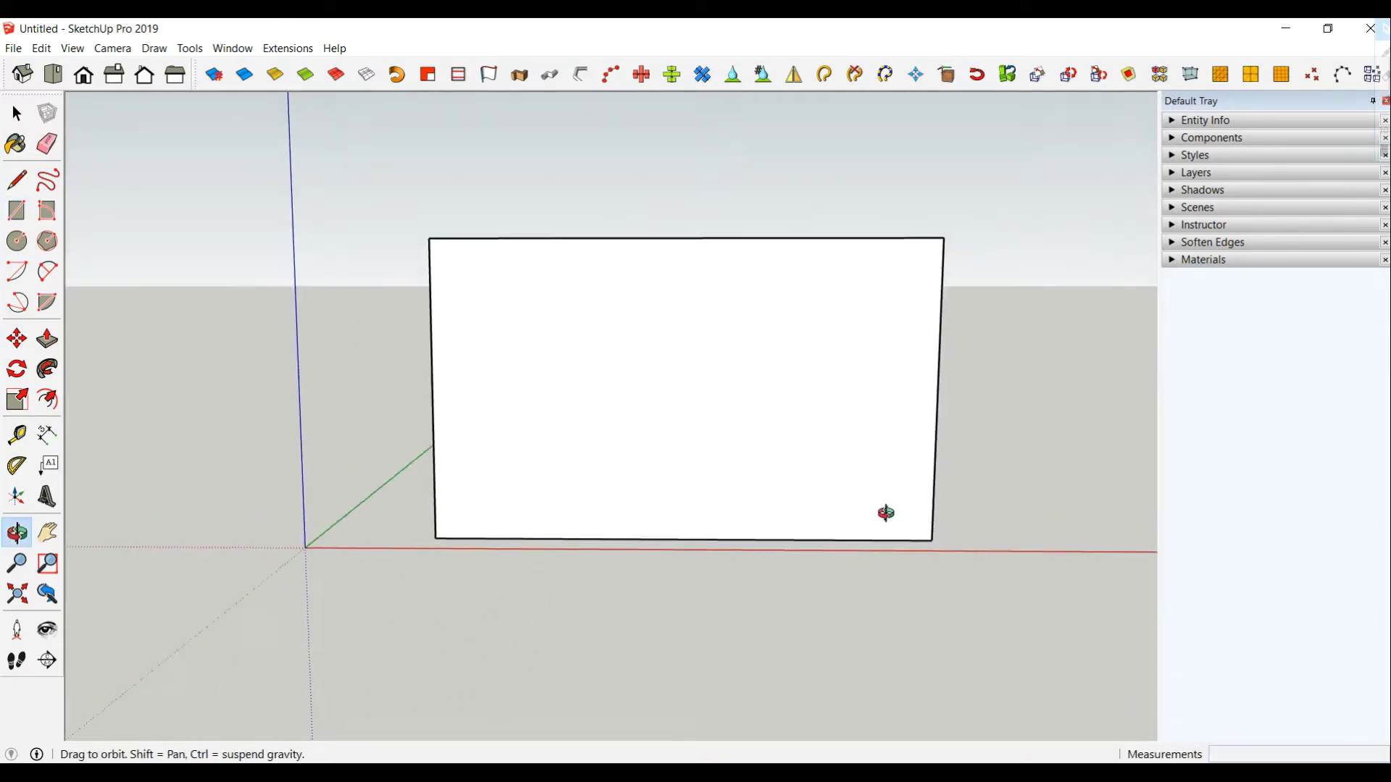
- Group the rectangle's face and edges, then orbit so it faces the camera
{"action": "left_click", "coordinate": [18, 116]}
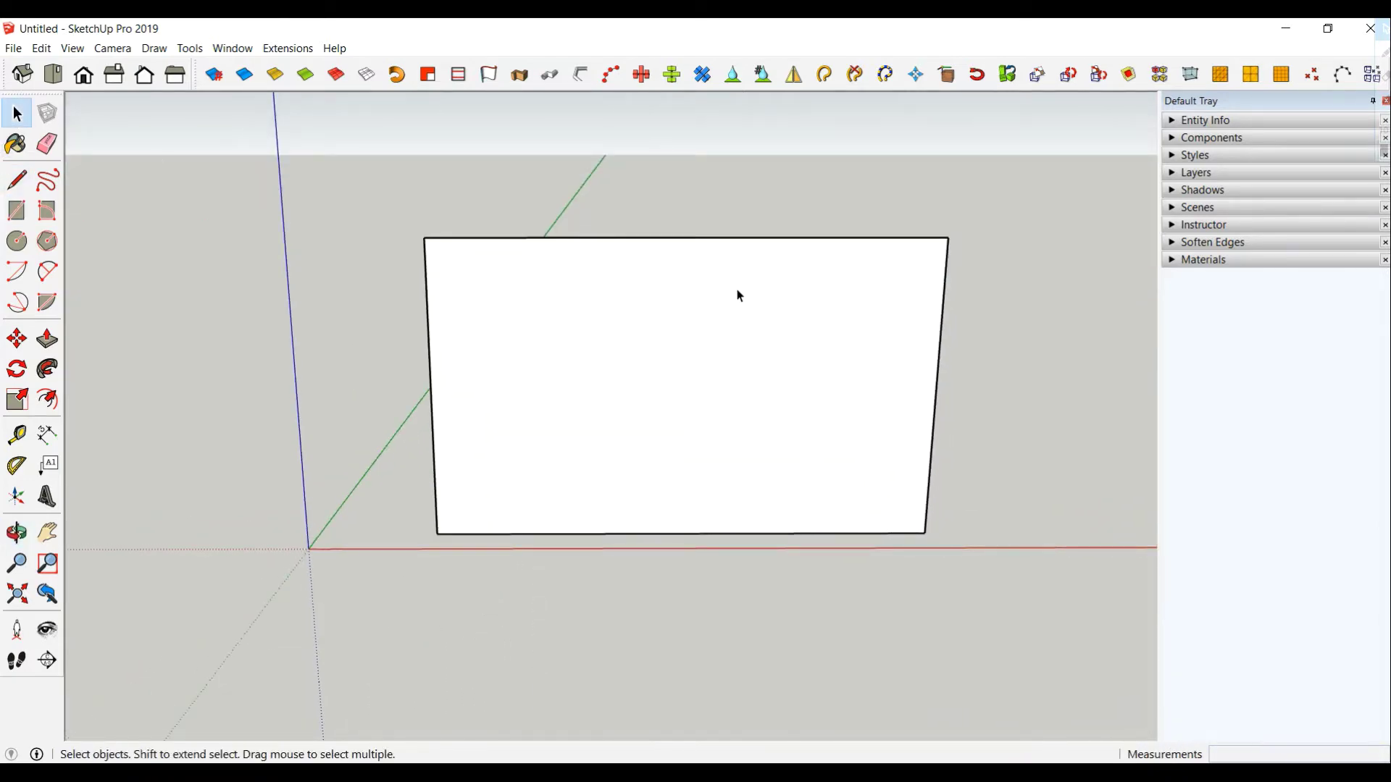
{"action": "double_click", "coordinate": [737, 289]}
{"action": "right_click", "coordinate": [737, 290]}
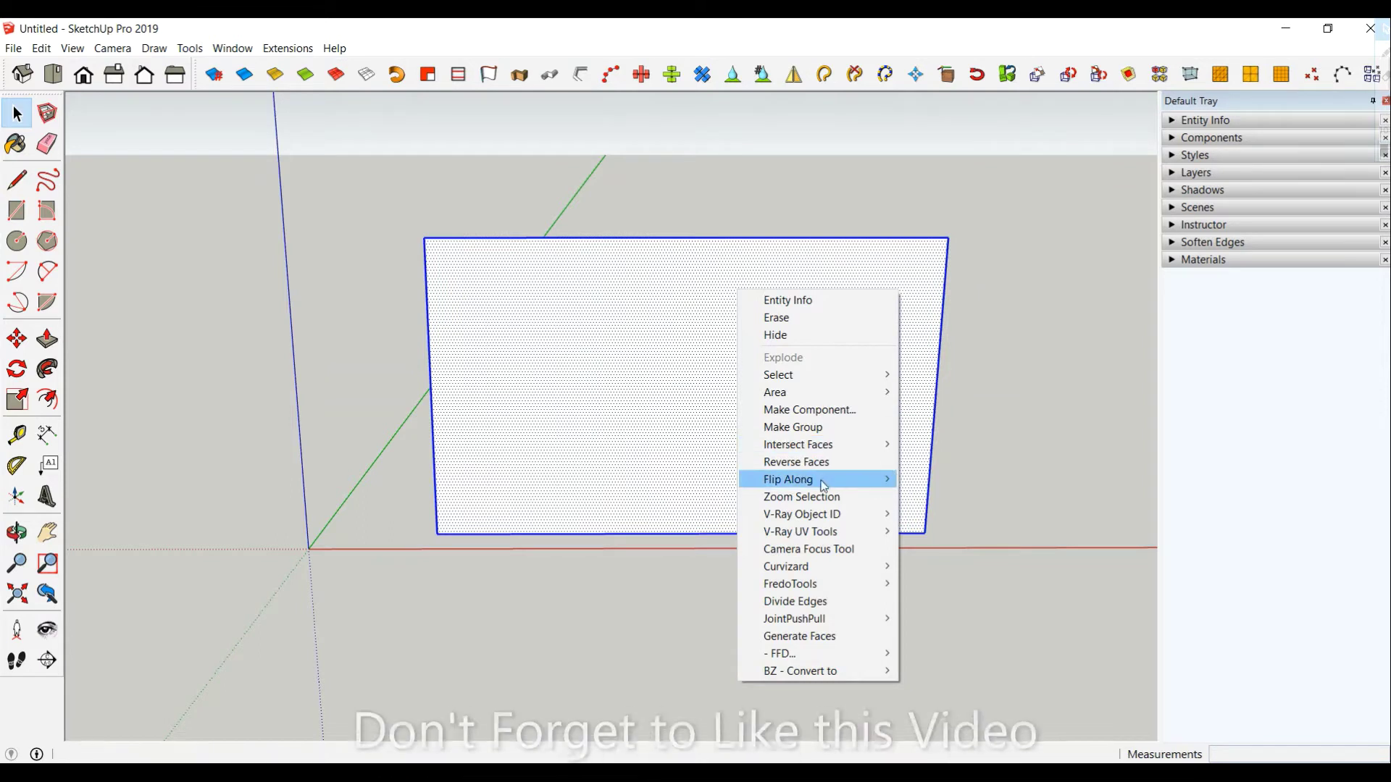
{"action": "left_click", "coordinate": [792, 427]}
{"action": "middle_click_drag", "start_coordinate": [665, 468], "coordinate": [355, 451]}
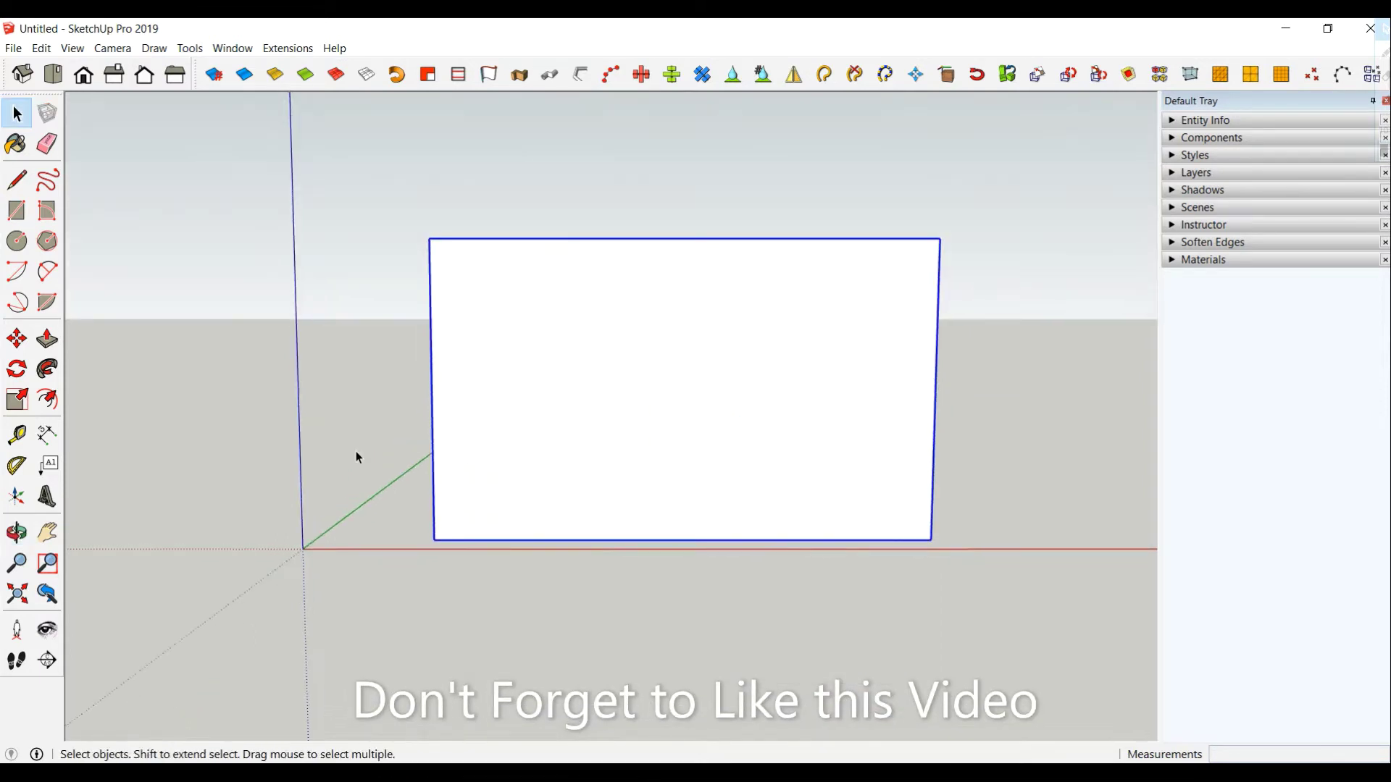
{"action": "scroll", "coordinate": [355, 450], "scroll_direction": "up", "scroll_amount": 2}
{"action": "middle_click_drag", "start_coordinate": [863, 543], "coordinate": [639, 542]}
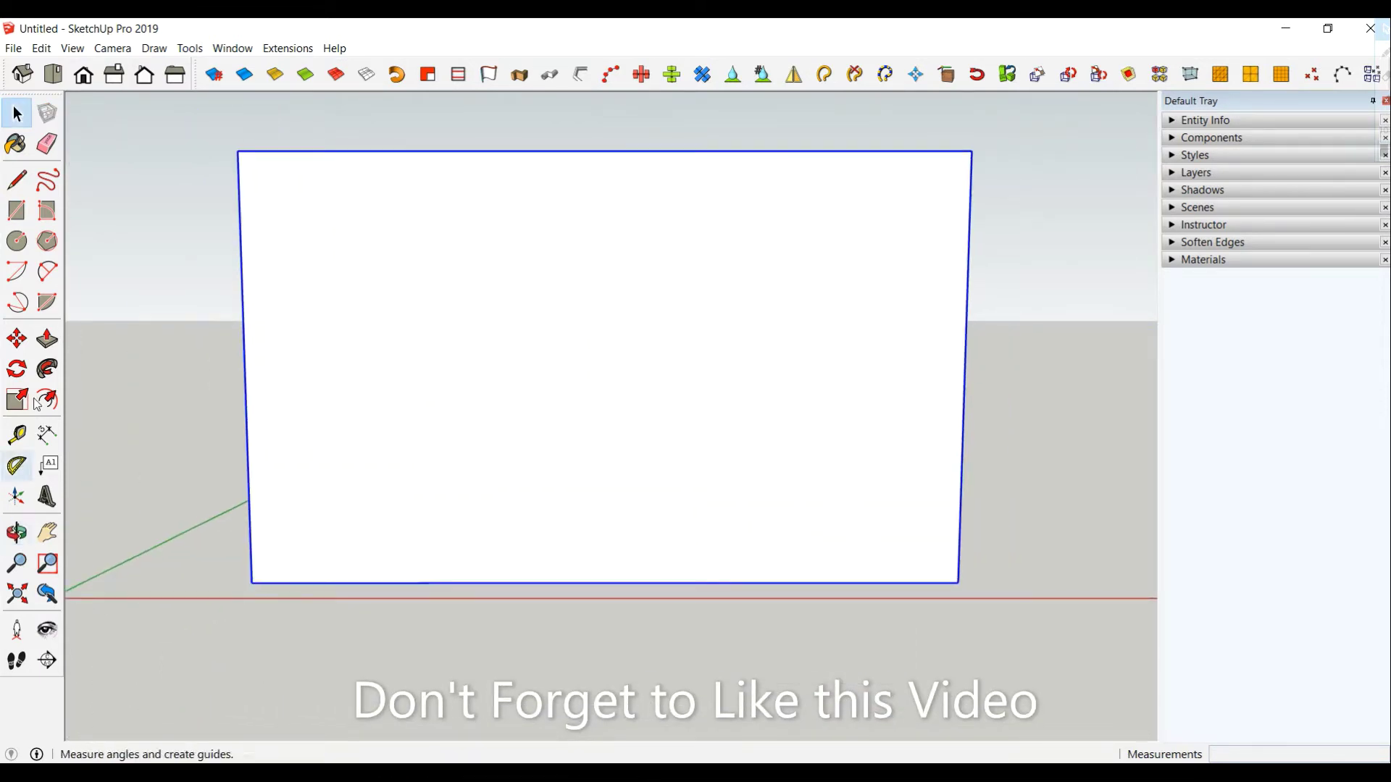
- Place horizontal guides 50 cm up from the bottom edge and 25 cm above that
{"action": "left_click", "coordinate": [18, 436]}
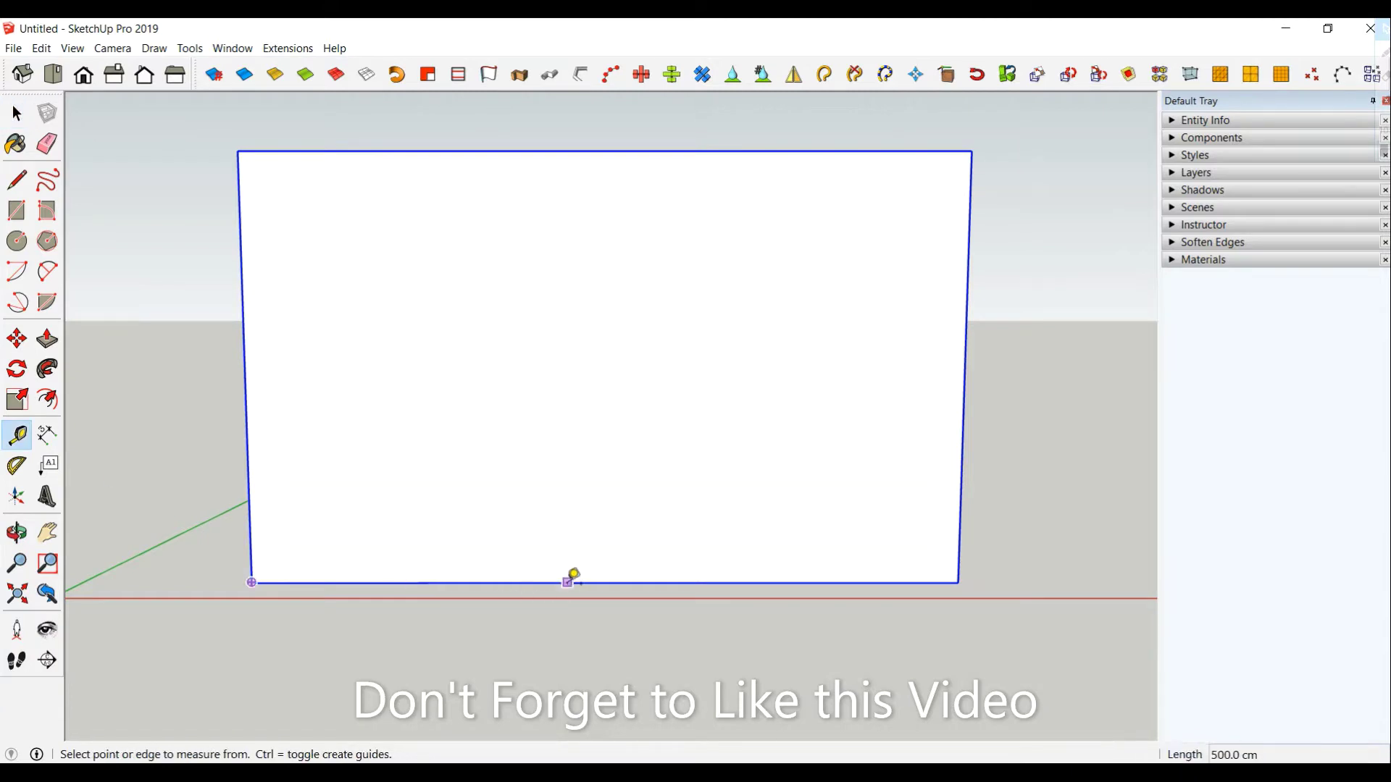
{"action": "left_click", "coordinate": [568, 582]}
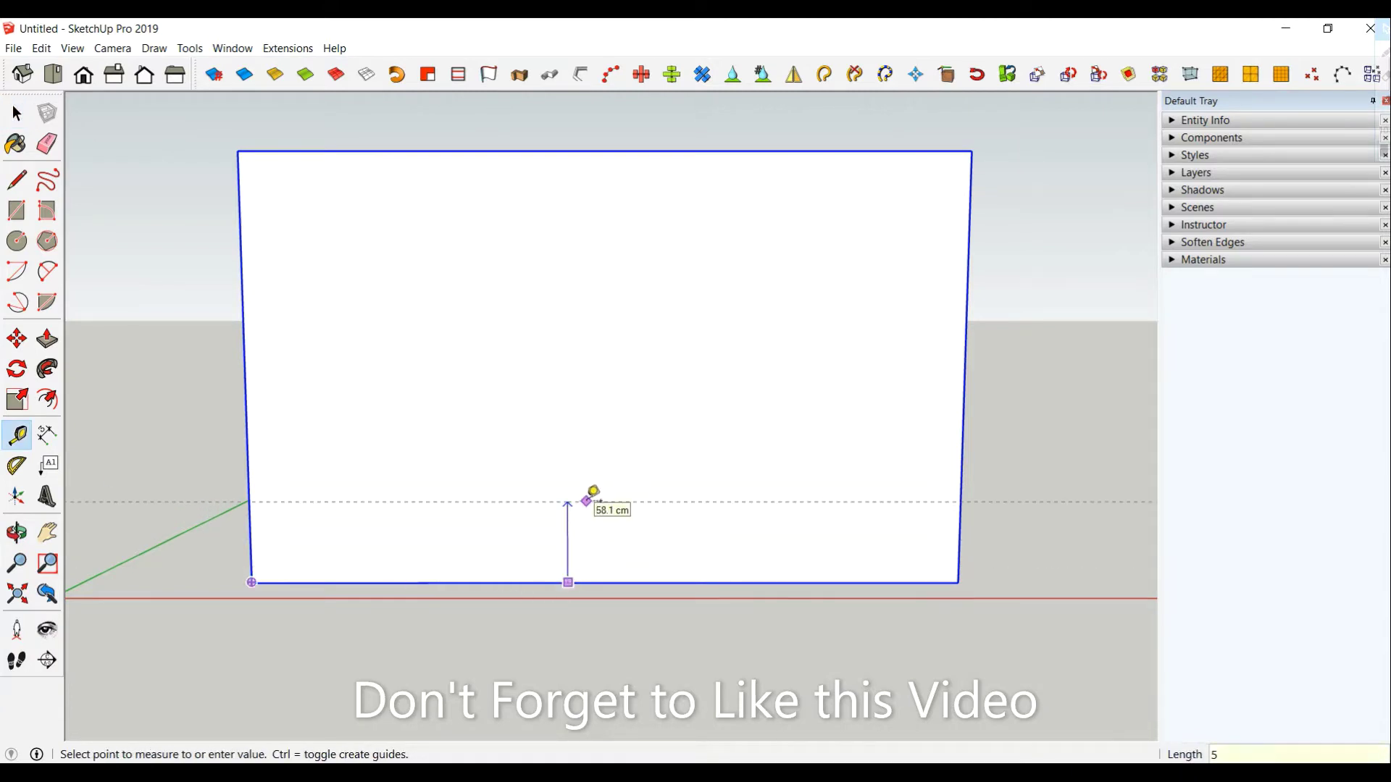
{"action": "type", "text": "0"}
{"action": "key", "text": "Return"}
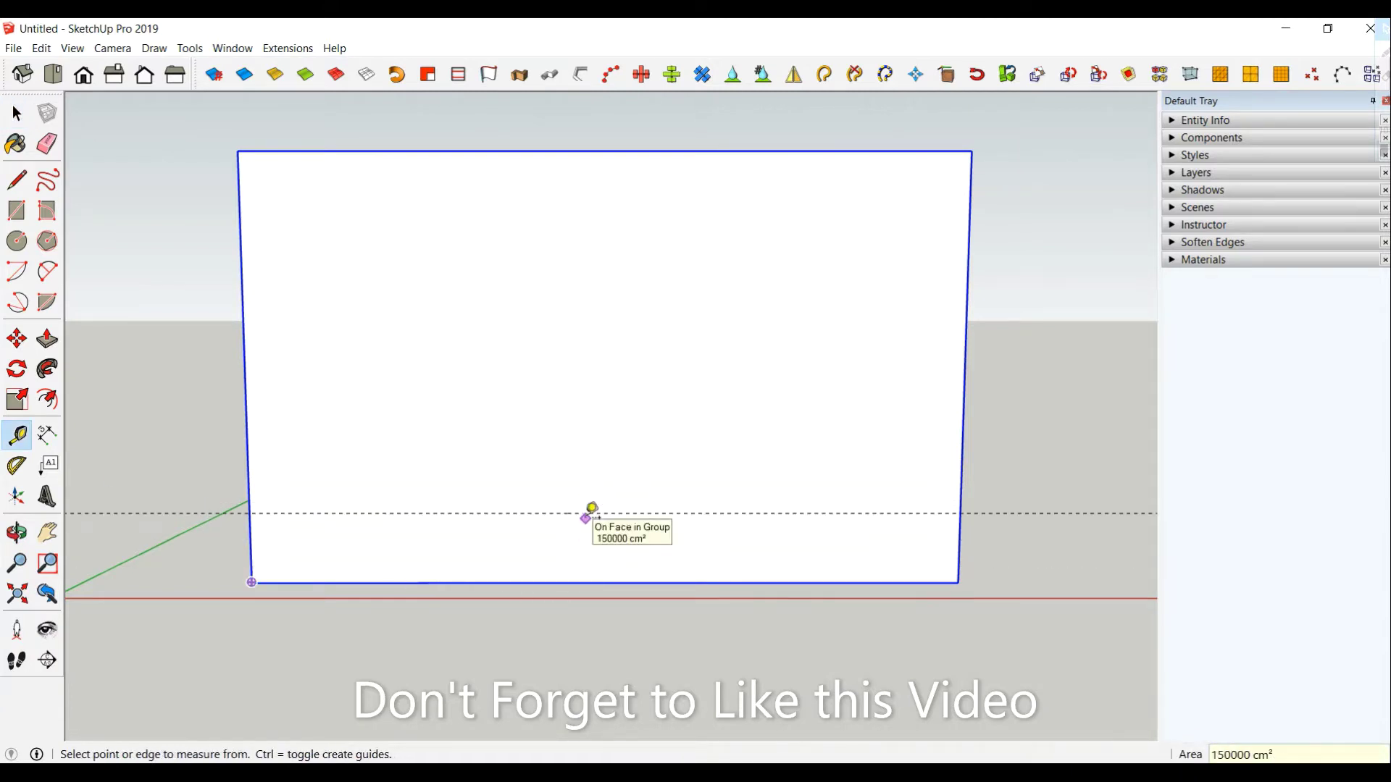
{"action": "left_click", "coordinate": [586, 513]}
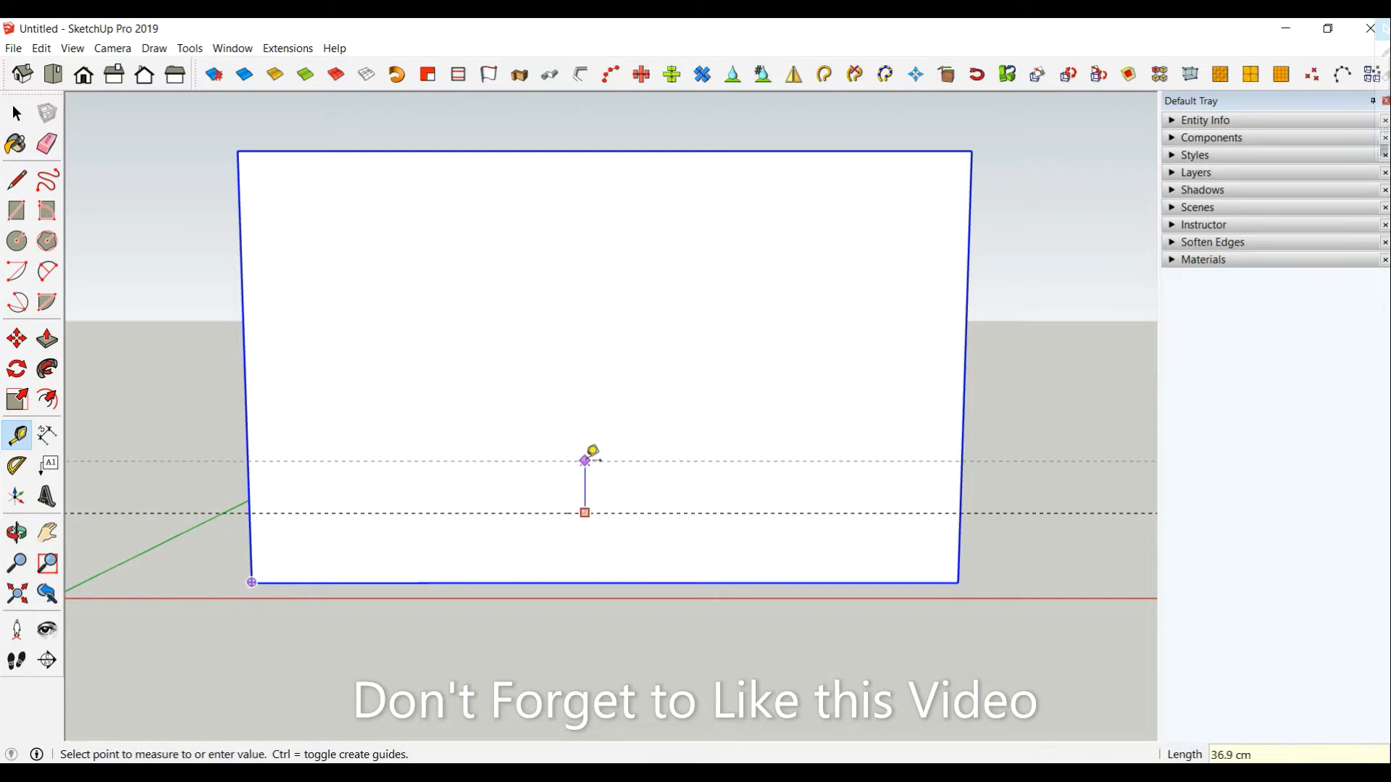
{"action": "key", "text": "Return"}
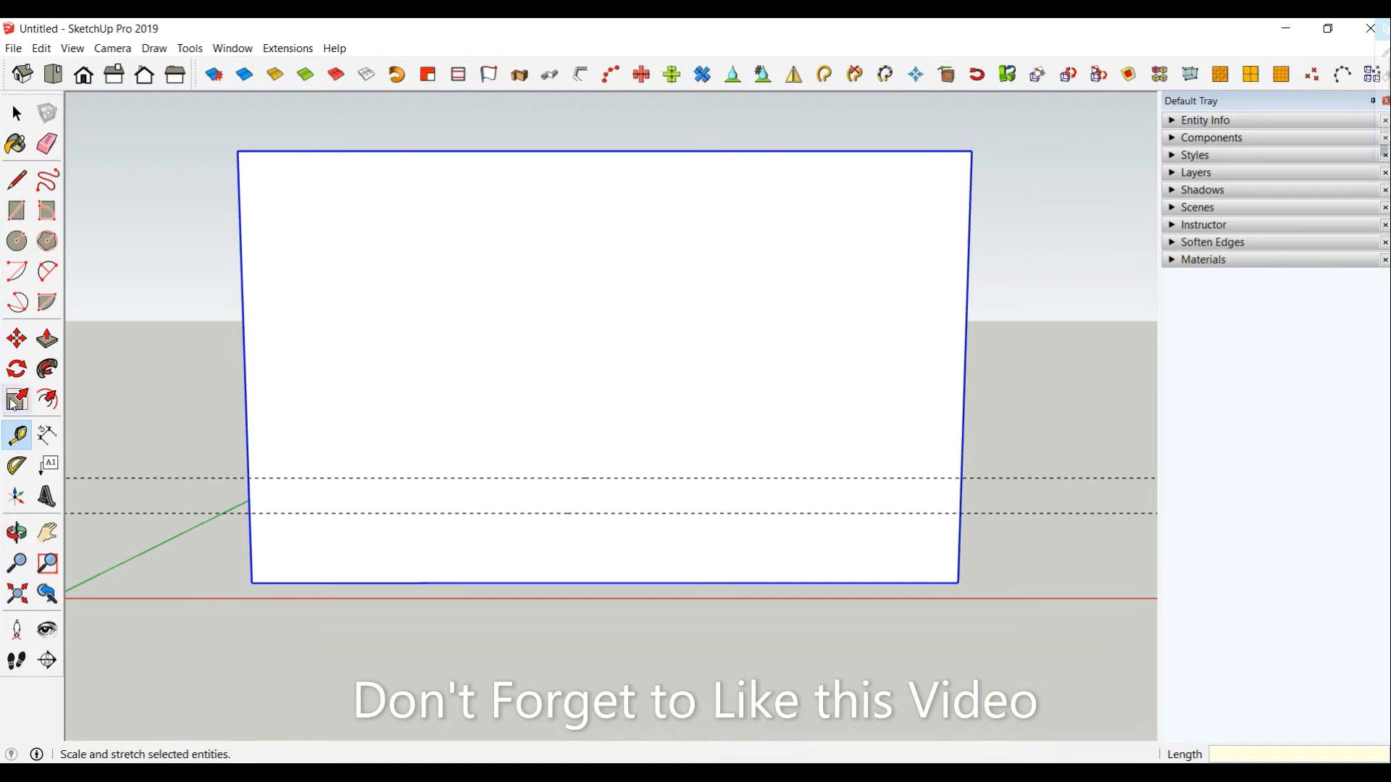
- Draw a 300 by 25 rectangle between the two guides
{"action": "left_click", "coordinate": [17, 210]}
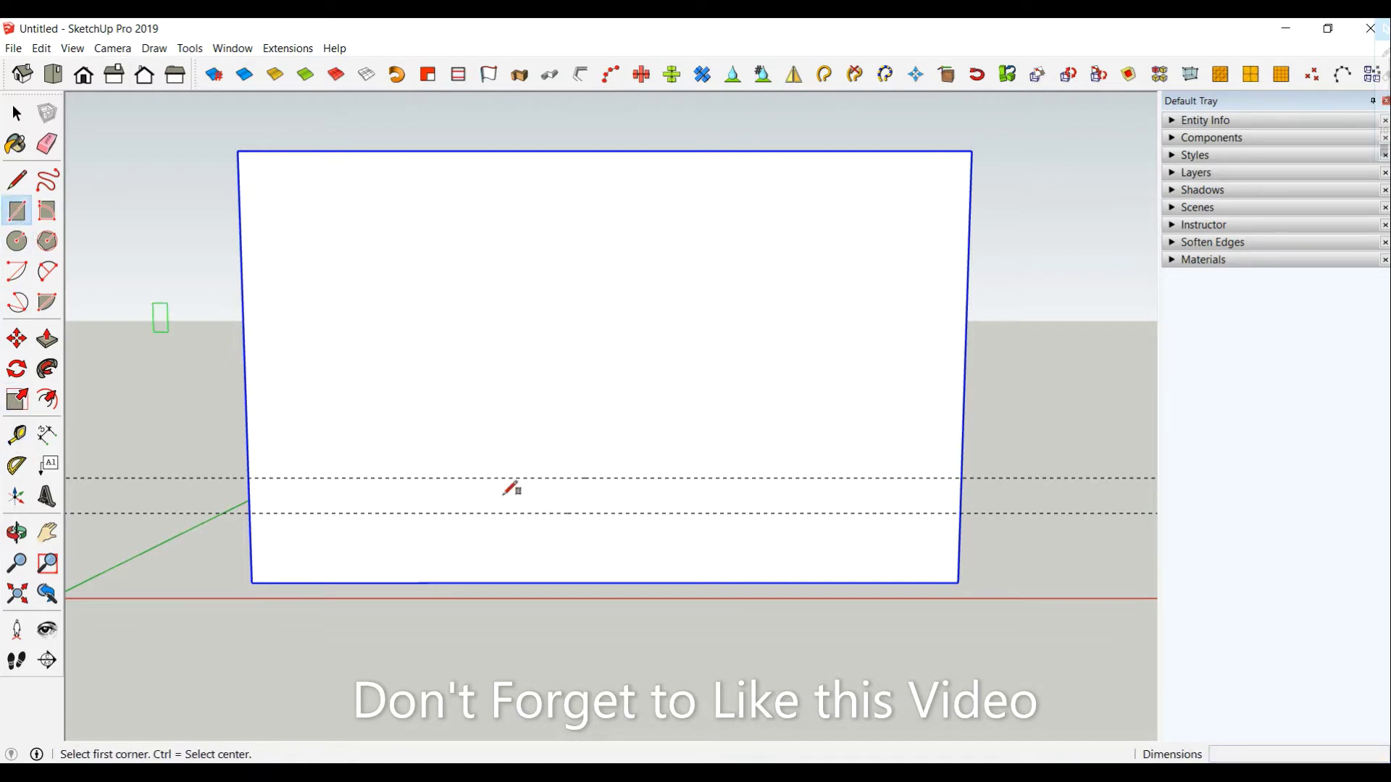
{"action": "left_click", "coordinate": [910, 478]}
{"action": "type", "text": "300,25"}
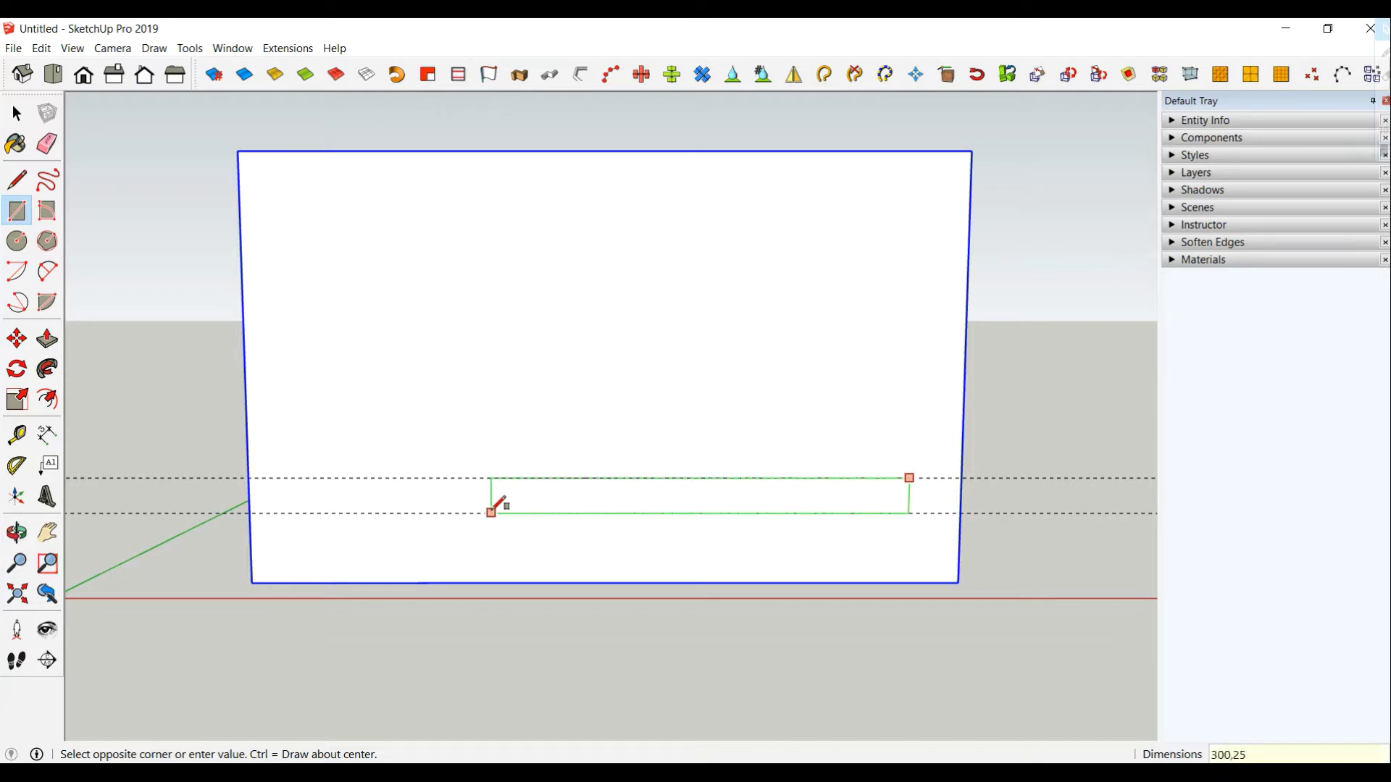
{"action": "left_click", "coordinate": [491, 513]}
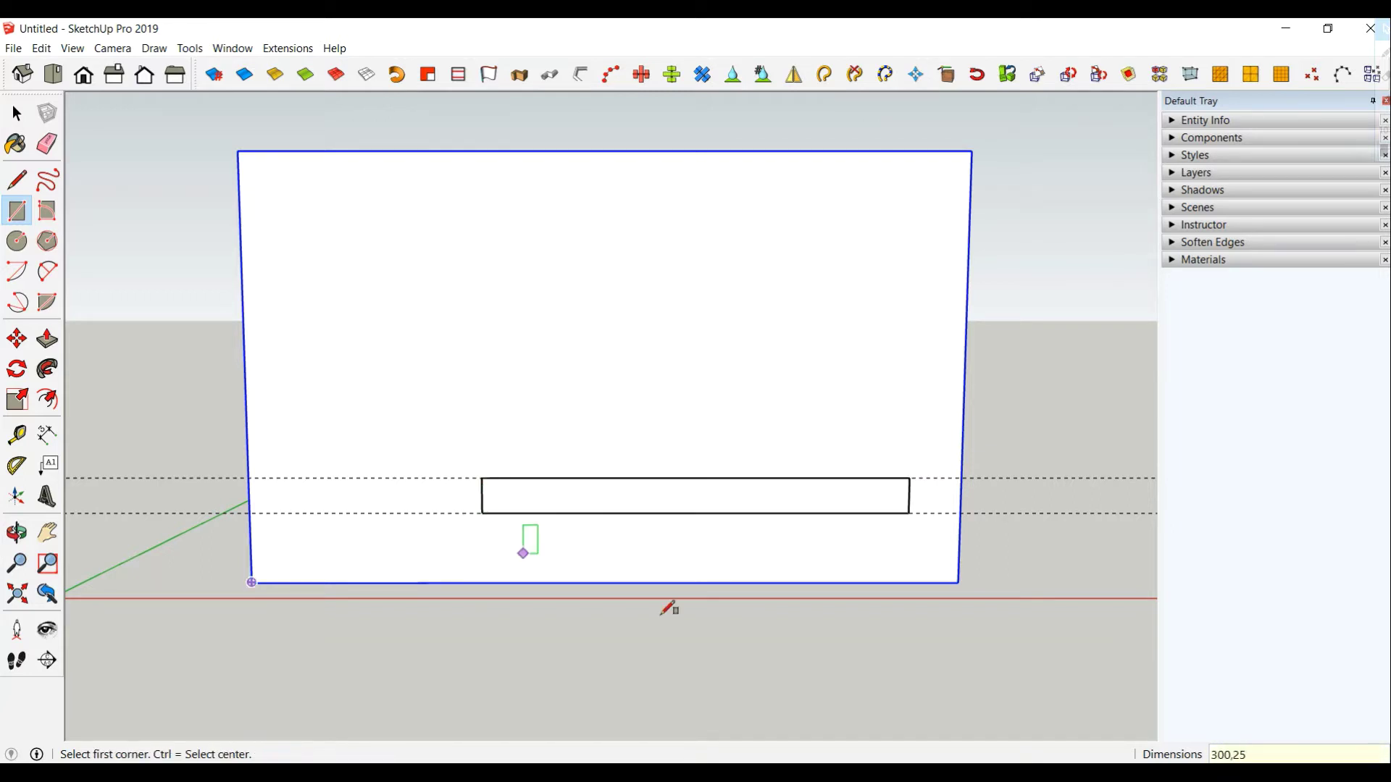
{"action": "middle_click_drag", "start_coordinate": [680, 637], "coordinate": [504, 632]}
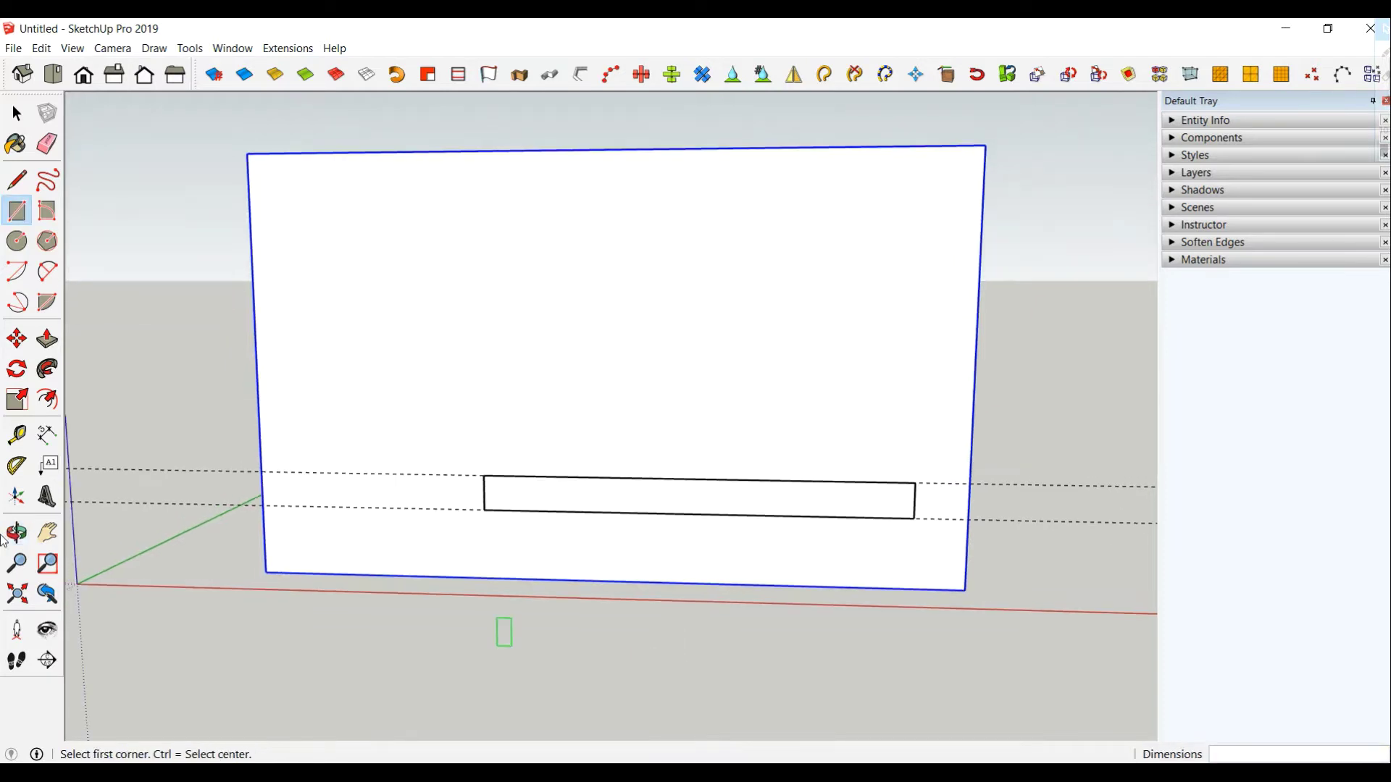
- Offset the small rectangle's outline 2 cm inward
{"action": "left_click", "coordinate": [47, 399]}
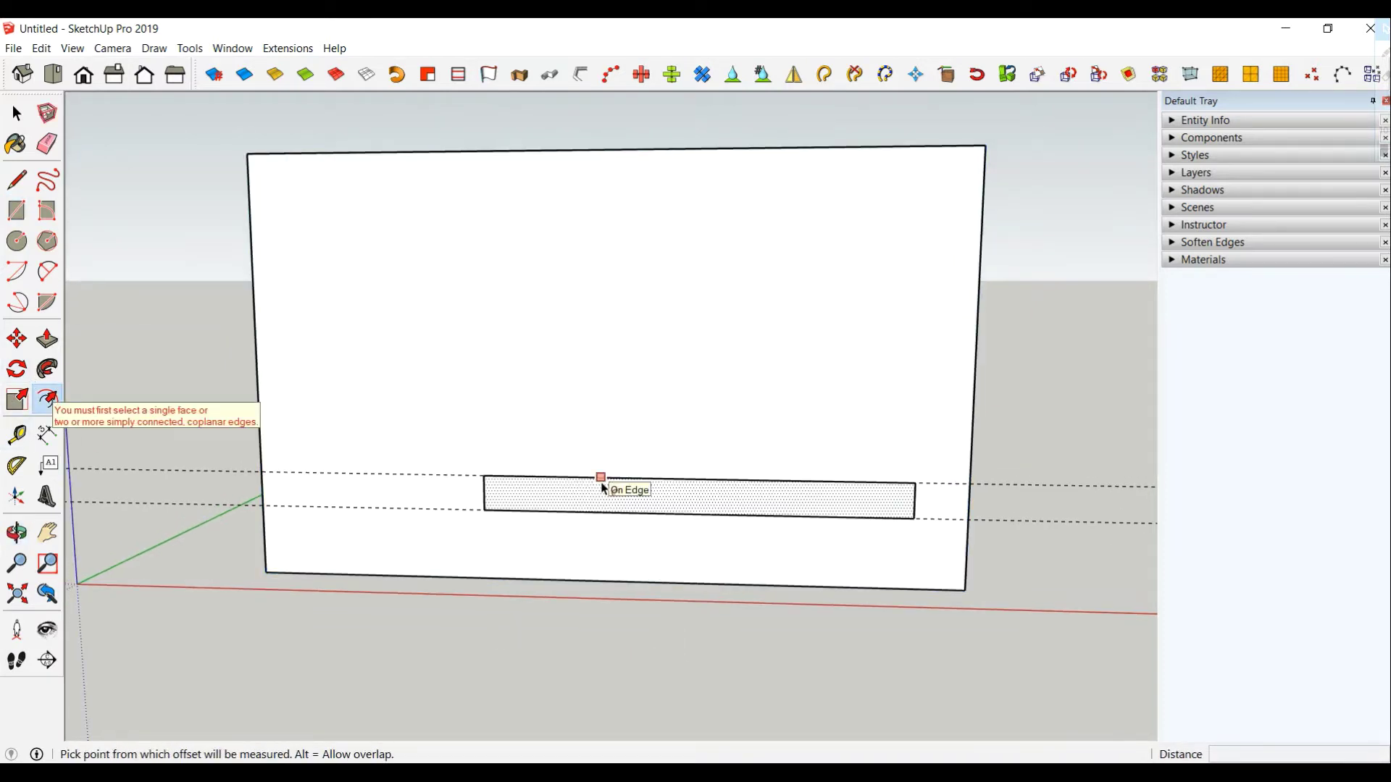
{"action": "left_click", "coordinate": [600, 478]}
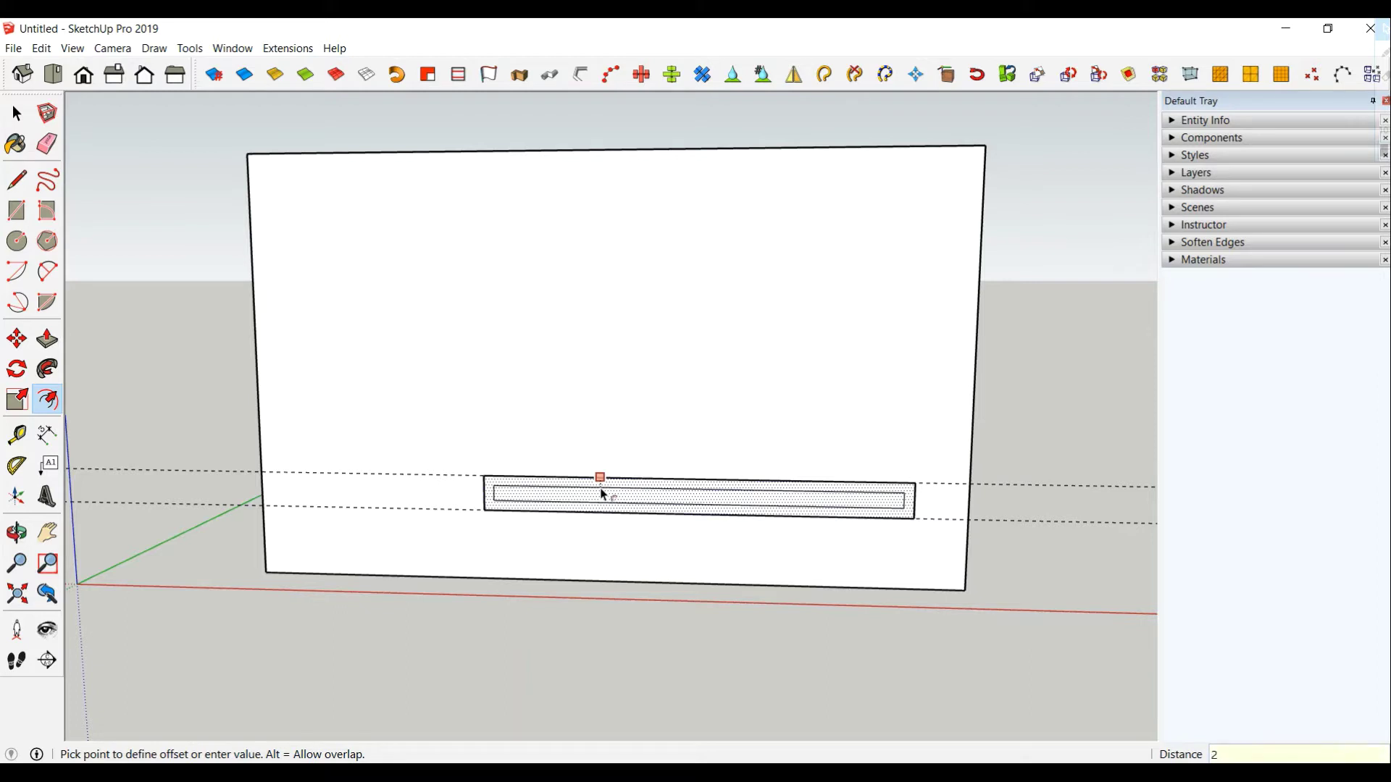
{"action": "key", "text": "Escape"}
{"action": "scroll", "coordinate": [612, 507], "scroll_direction": "up", "scroll_amount": 3}
- Place a vertical guide at the rectangle's middle and a second guide beside it
{"action": "middle_click_drag", "start_coordinate": [616, 518], "coordinate": [670, 415]}
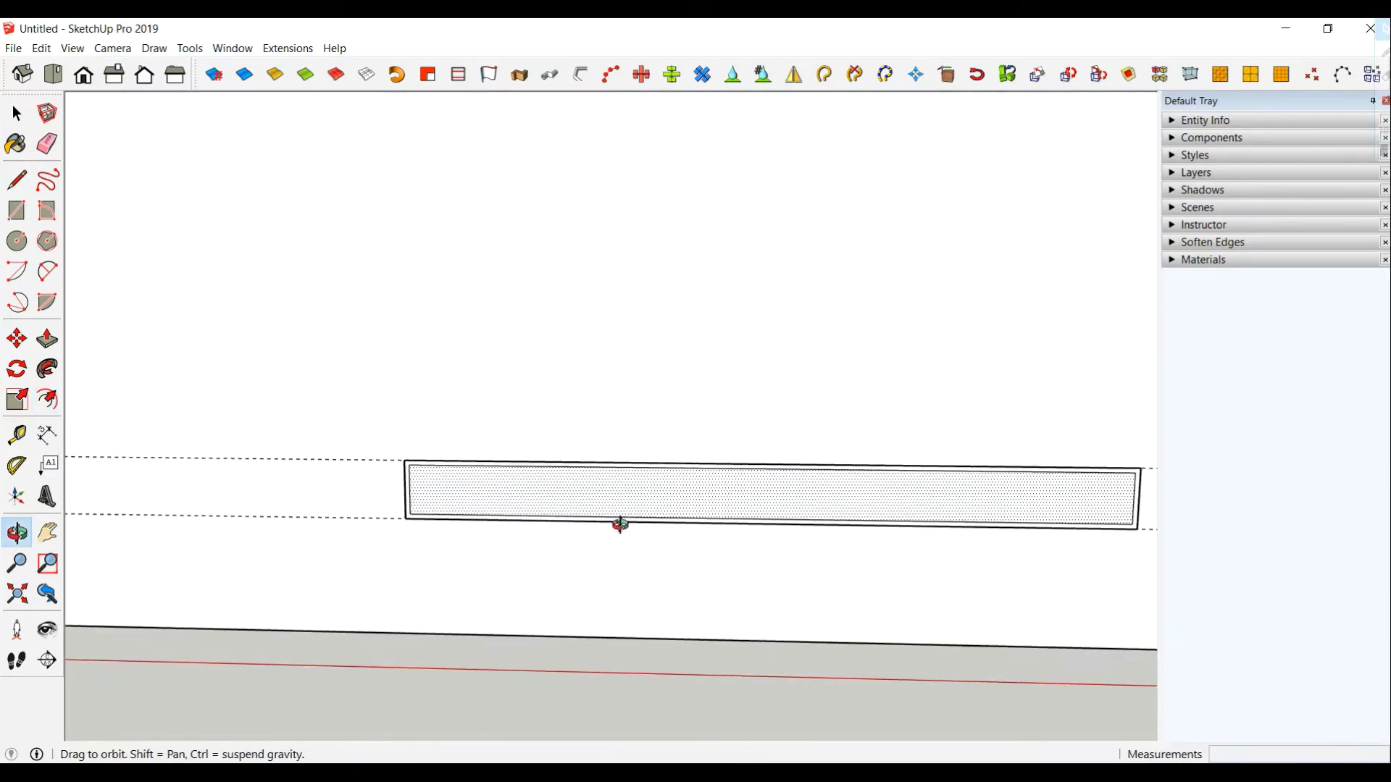
{"action": "left_click", "coordinate": [17, 435]}
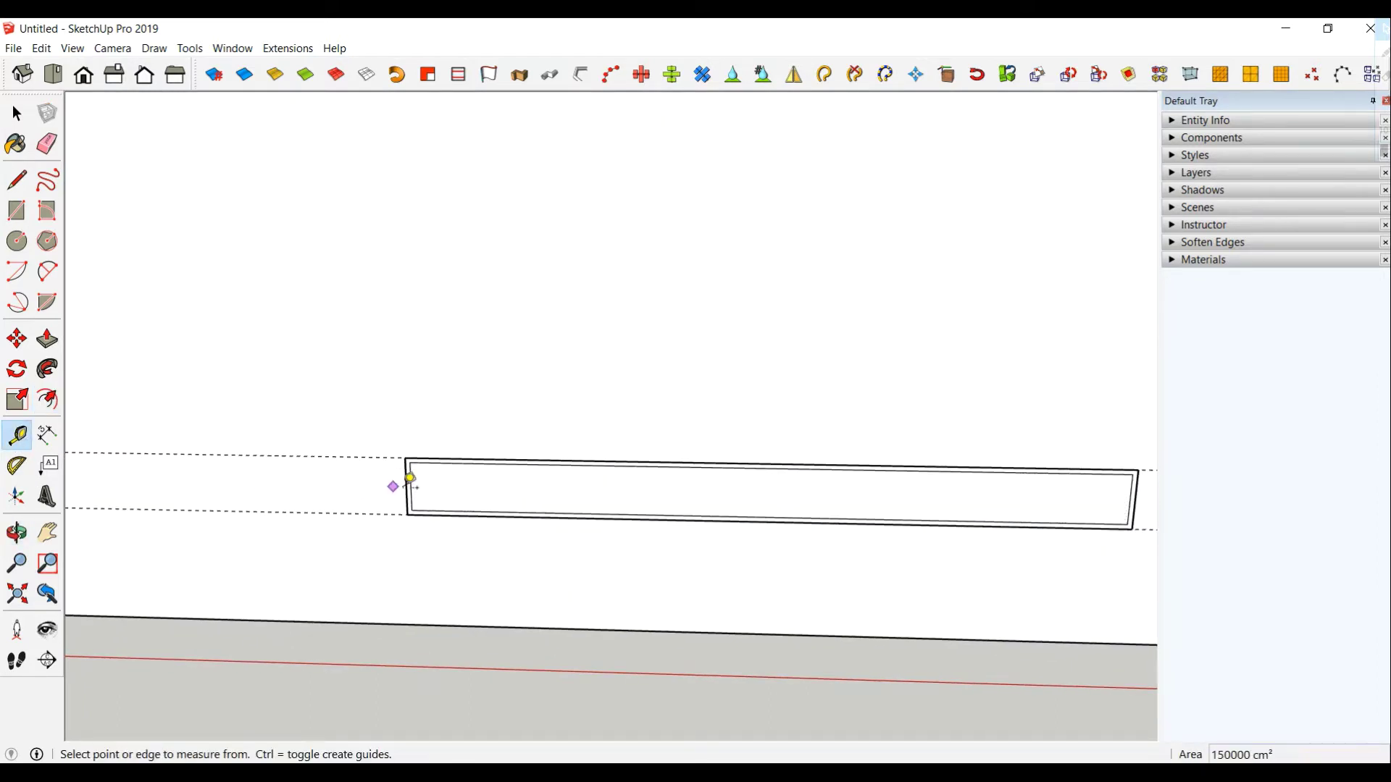
{"action": "left_click", "coordinate": [411, 472]}
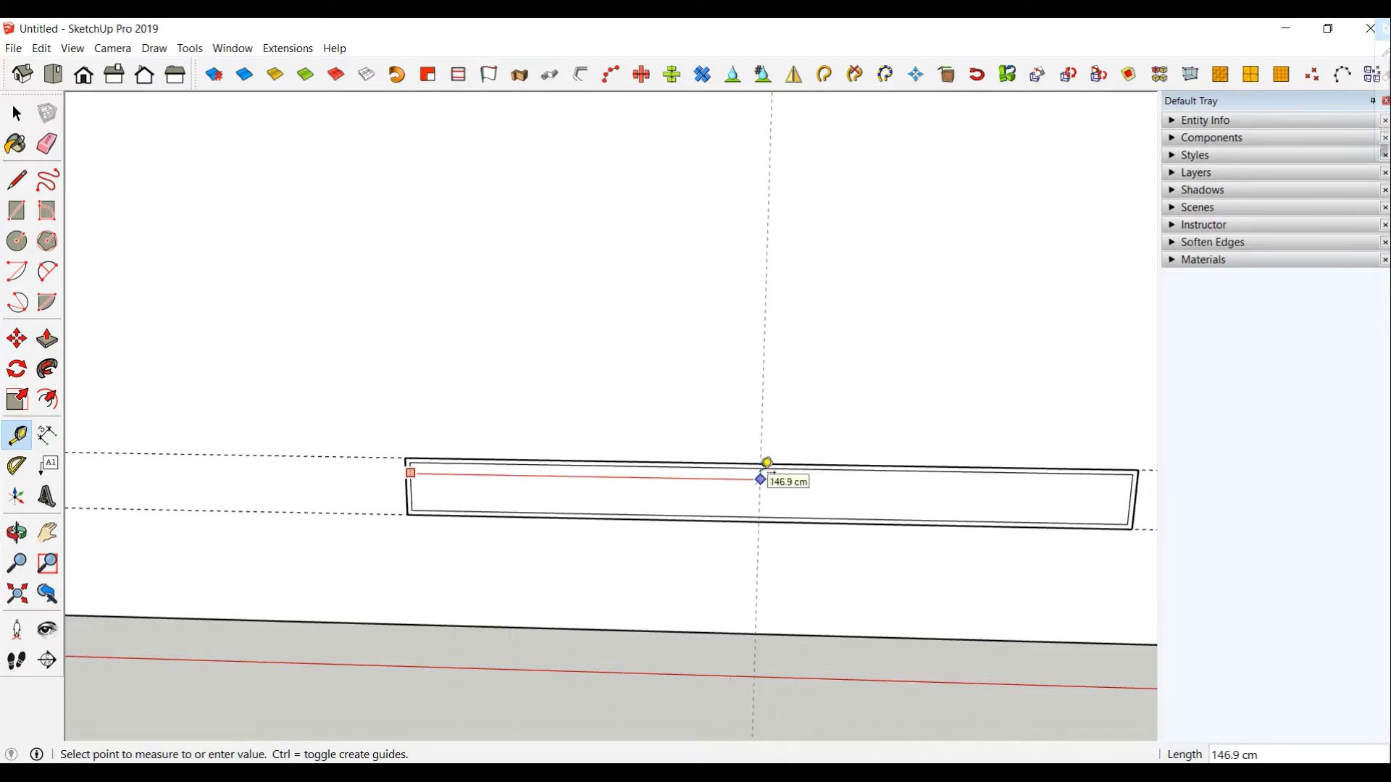
{"action": "left_click", "coordinate": [761, 479]}
{"action": "left_click", "coordinate": [762, 494]}
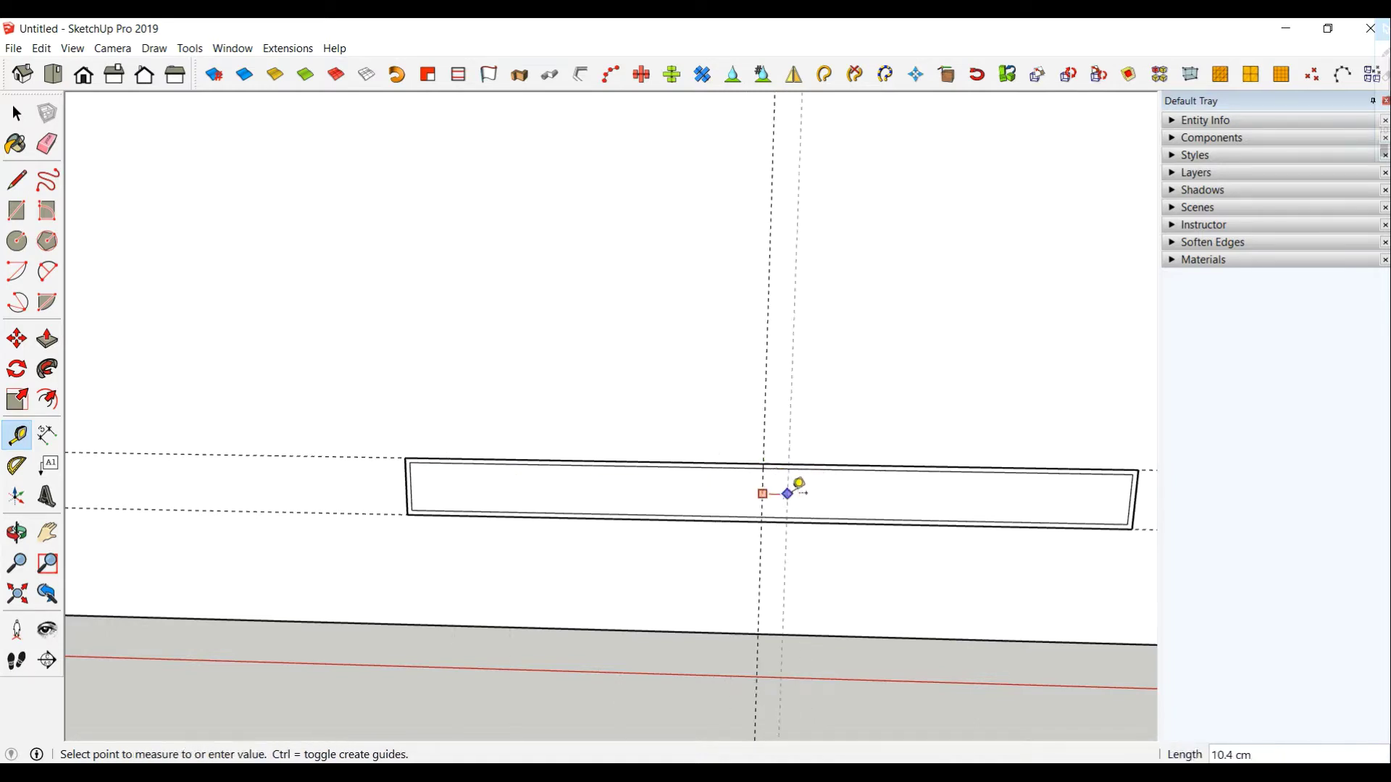
{"action": "key", "text": "Return"}
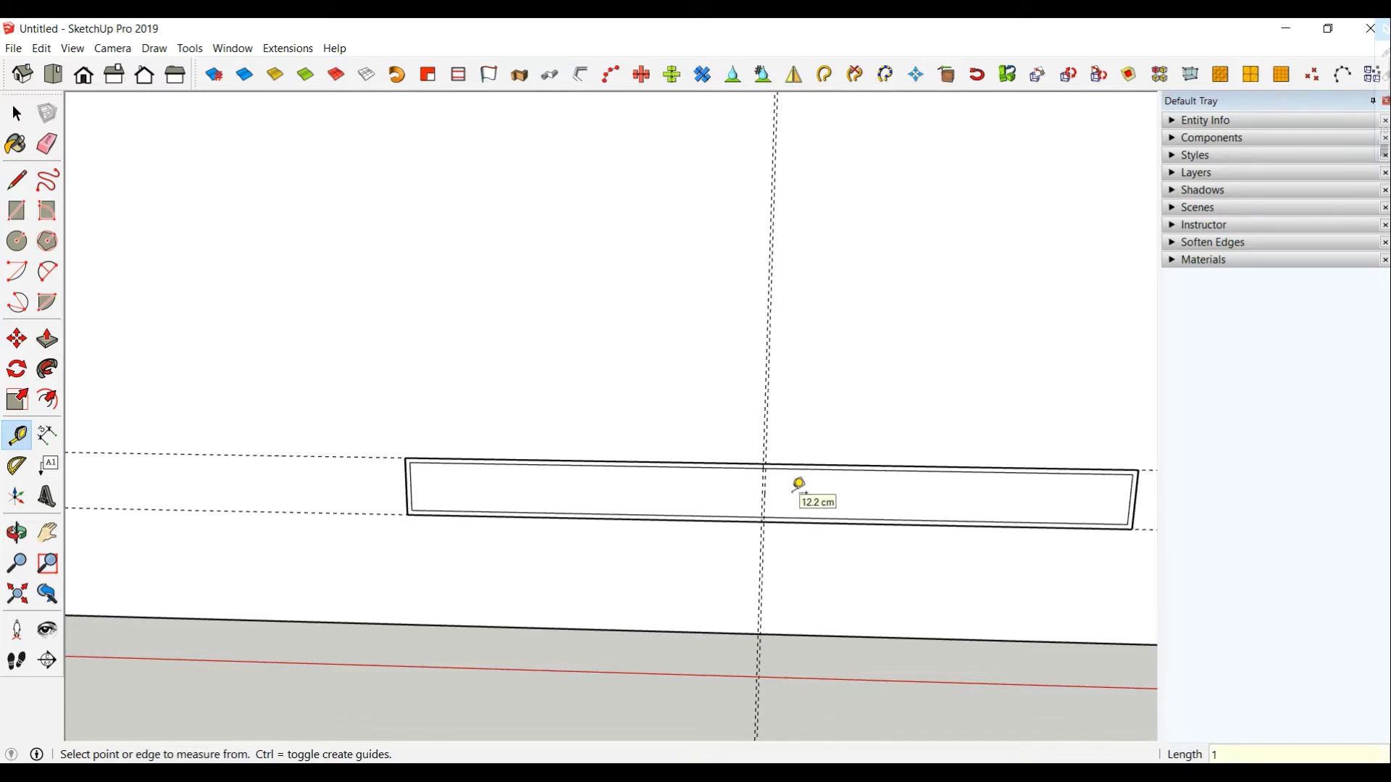
{"action": "scroll", "coordinate": [792, 485], "scroll_direction": "up", "scroll_amount": 2}
{"action": "left_click", "coordinate": [757, 491]}
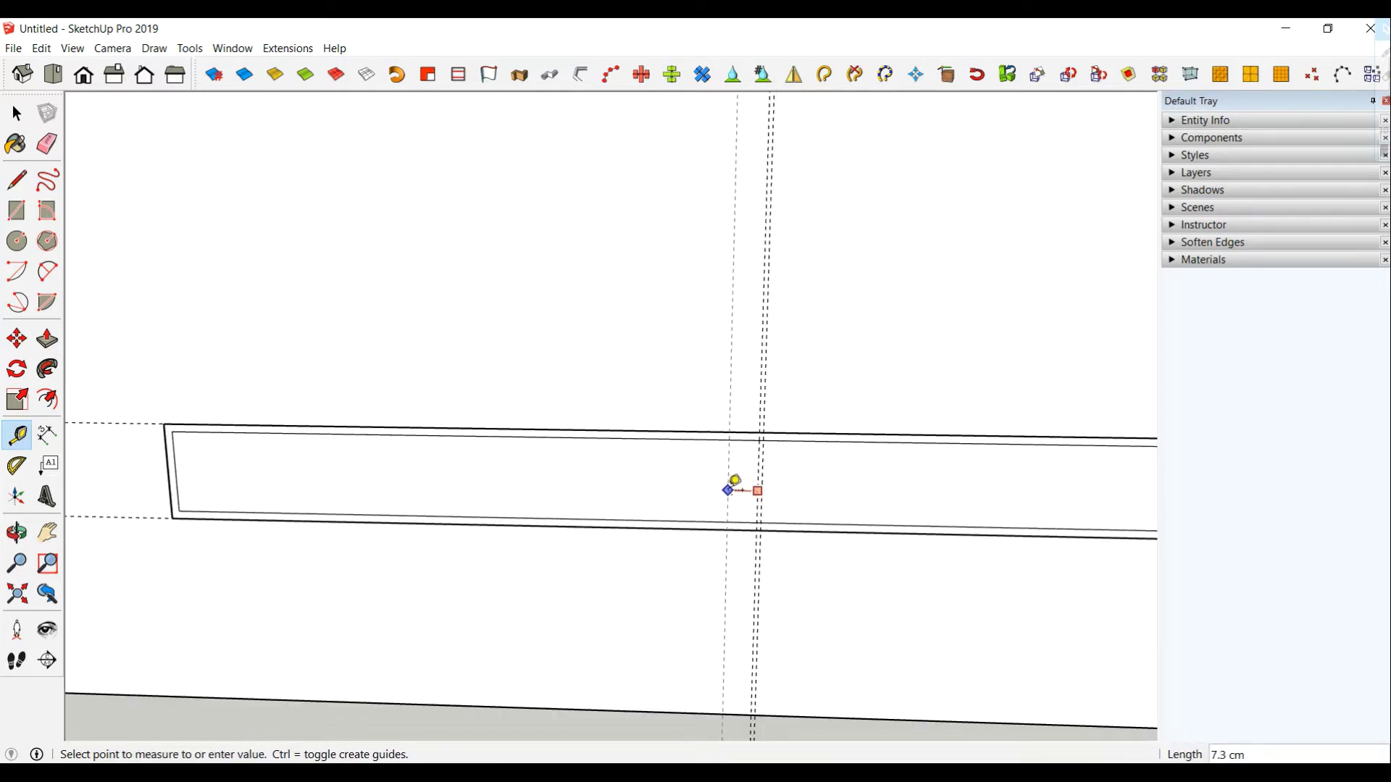
{"action": "key", "text": "Escape"}
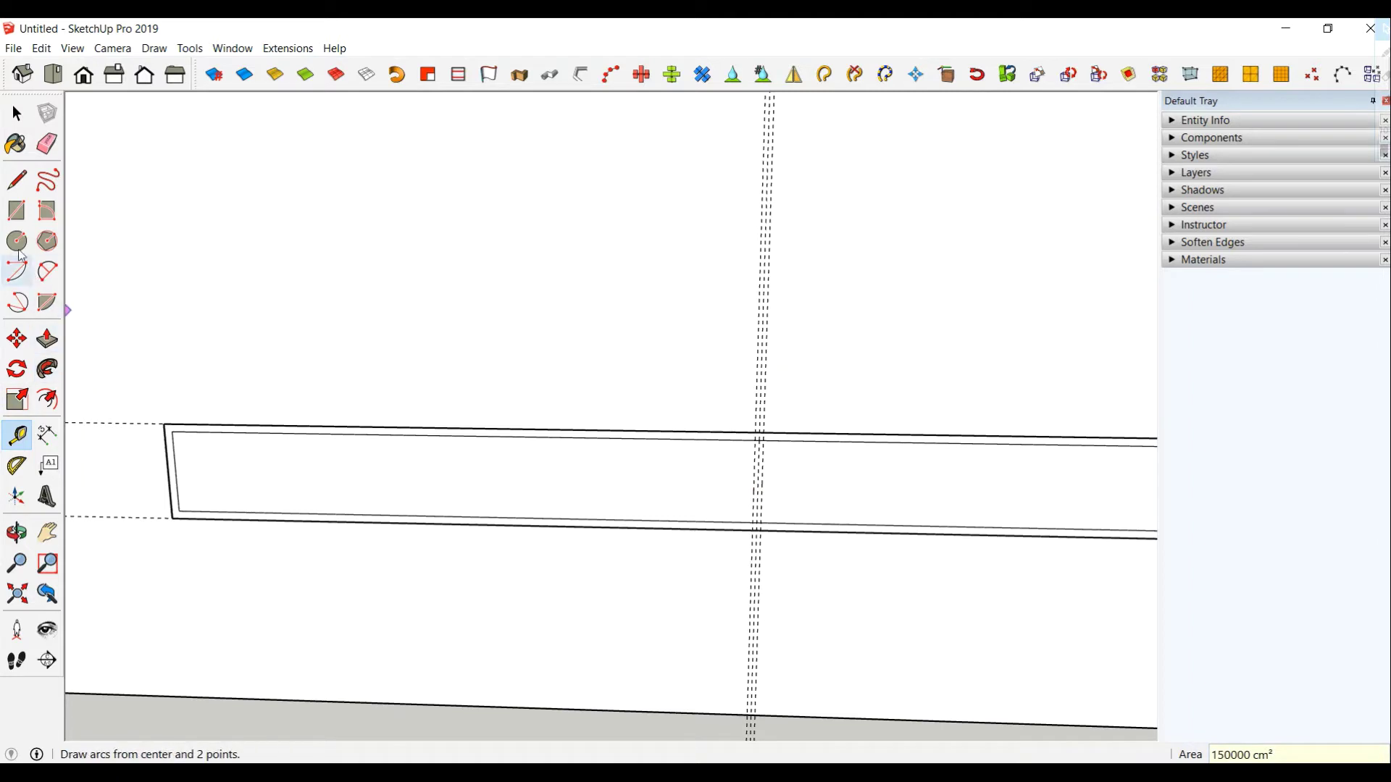
- Draw a thin vertical divider rectangle between the centre guides
{"action": "left_click", "coordinate": [17, 216]}
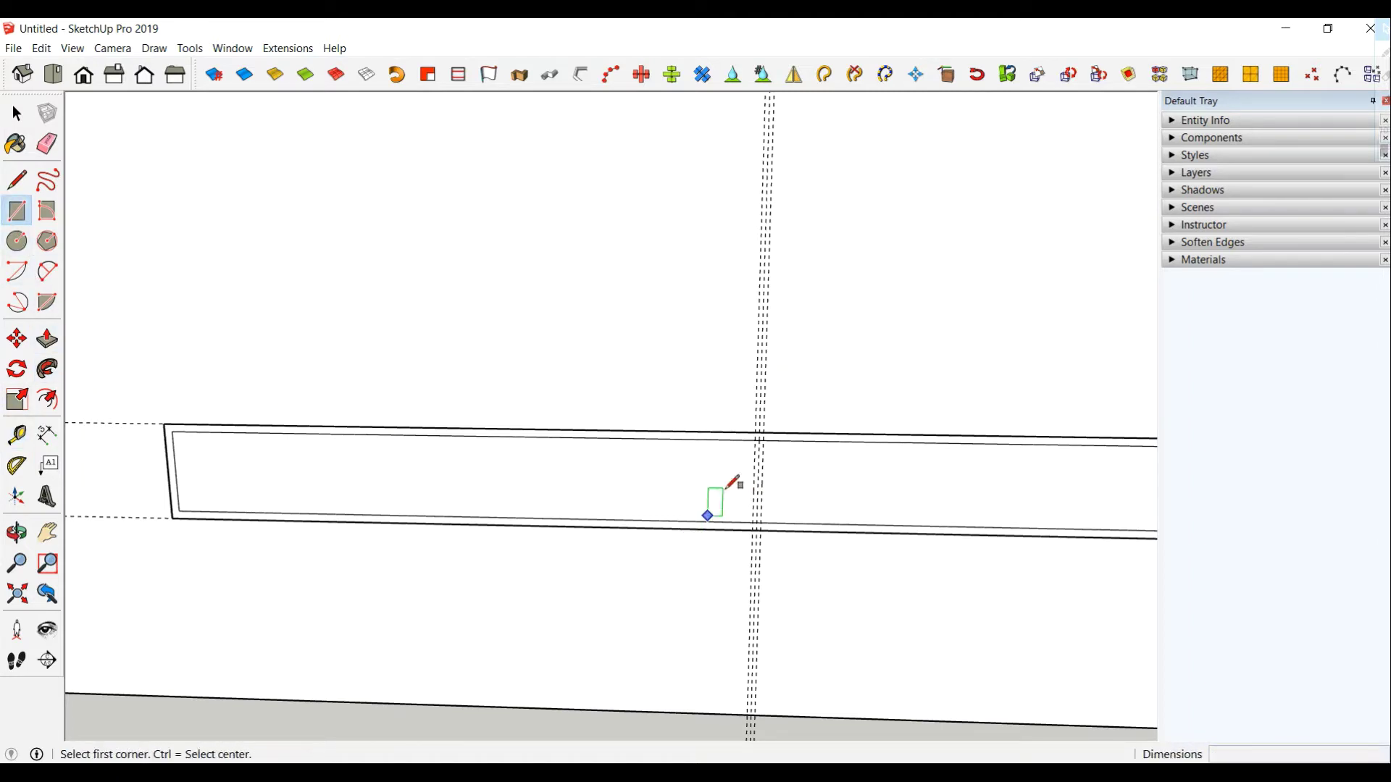
{"action": "left_click", "coordinate": [758, 435]}
{"action": "scroll", "coordinate": [746, 518], "scroll_direction": "up", "scroll_amount": 2}
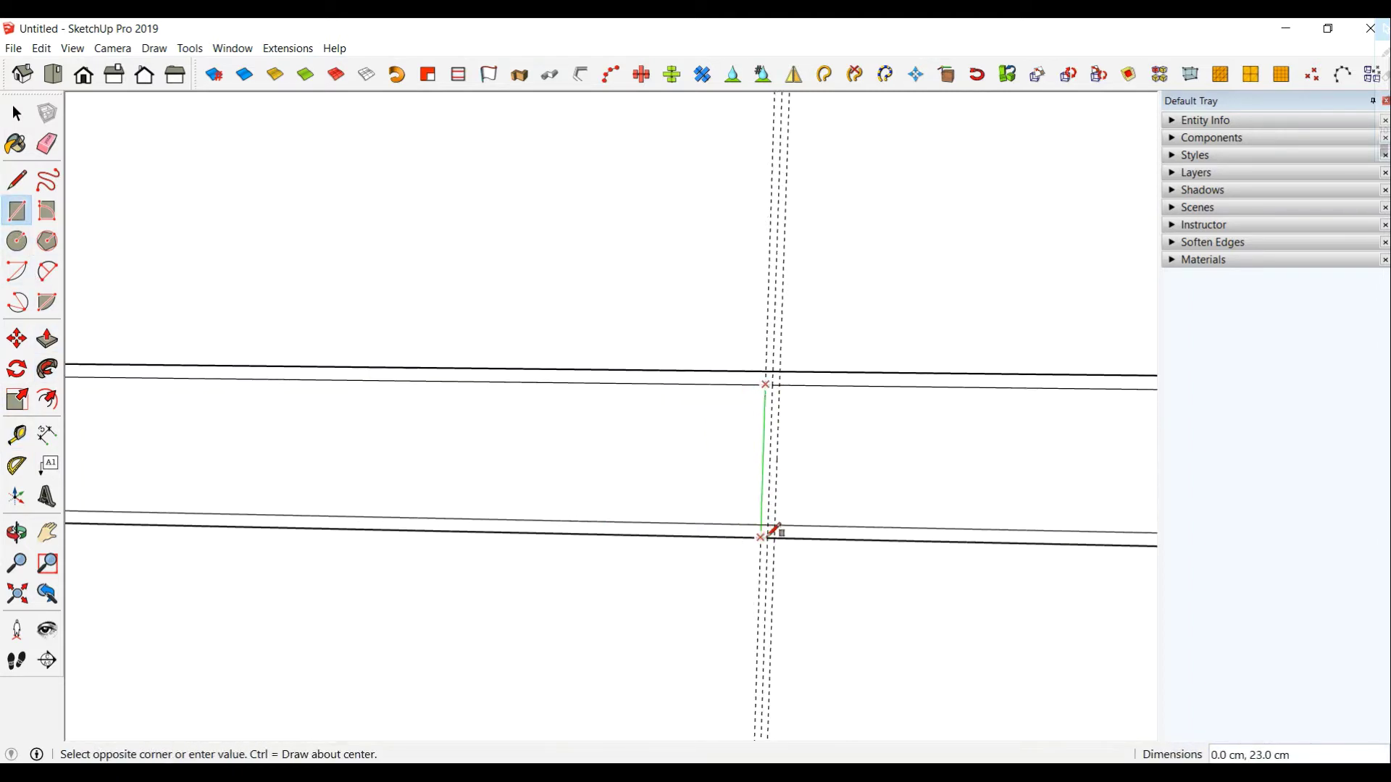
{"action": "left_click", "coordinate": [783, 523]}
{"action": "scroll", "coordinate": [784, 521], "scroll_direction": "down", "scroll_amount": 1}
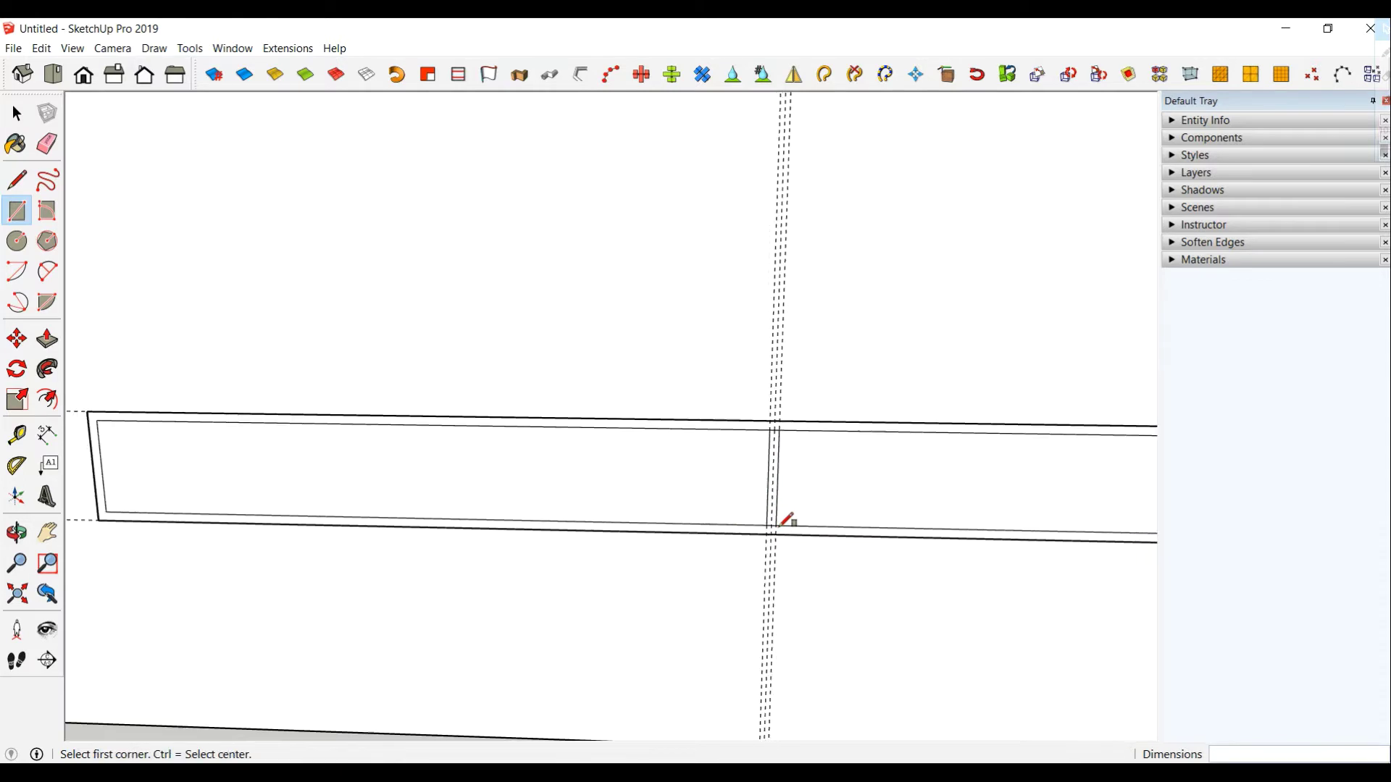
{"action": "scroll", "coordinate": [787, 521], "scroll_direction": "down", "scroll_amount": 2}
{"action": "scroll", "coordinate": [786, 521], "scroll_direction": "down", "scroll_amount": 2}
{"action": "middle_click_drag", "start_coordinate": [909, 652], "coordinate": [794, 633]}
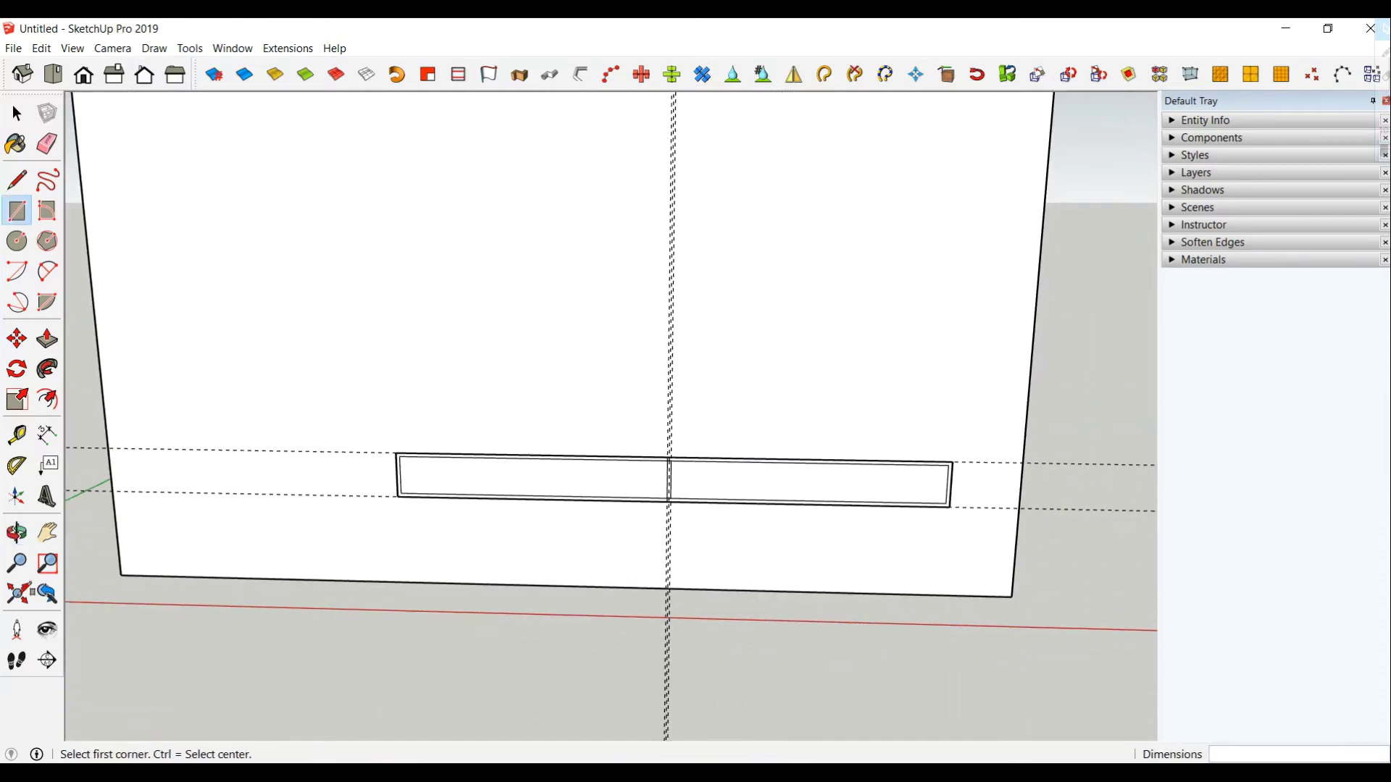
- Make the lower strip and its divider into one group
{"action": "left_click", "coordinate": [17, 114]}
{"action": "left_click_drag", "start_coordinate": [361, 380], "coordinate": [982, 567]}
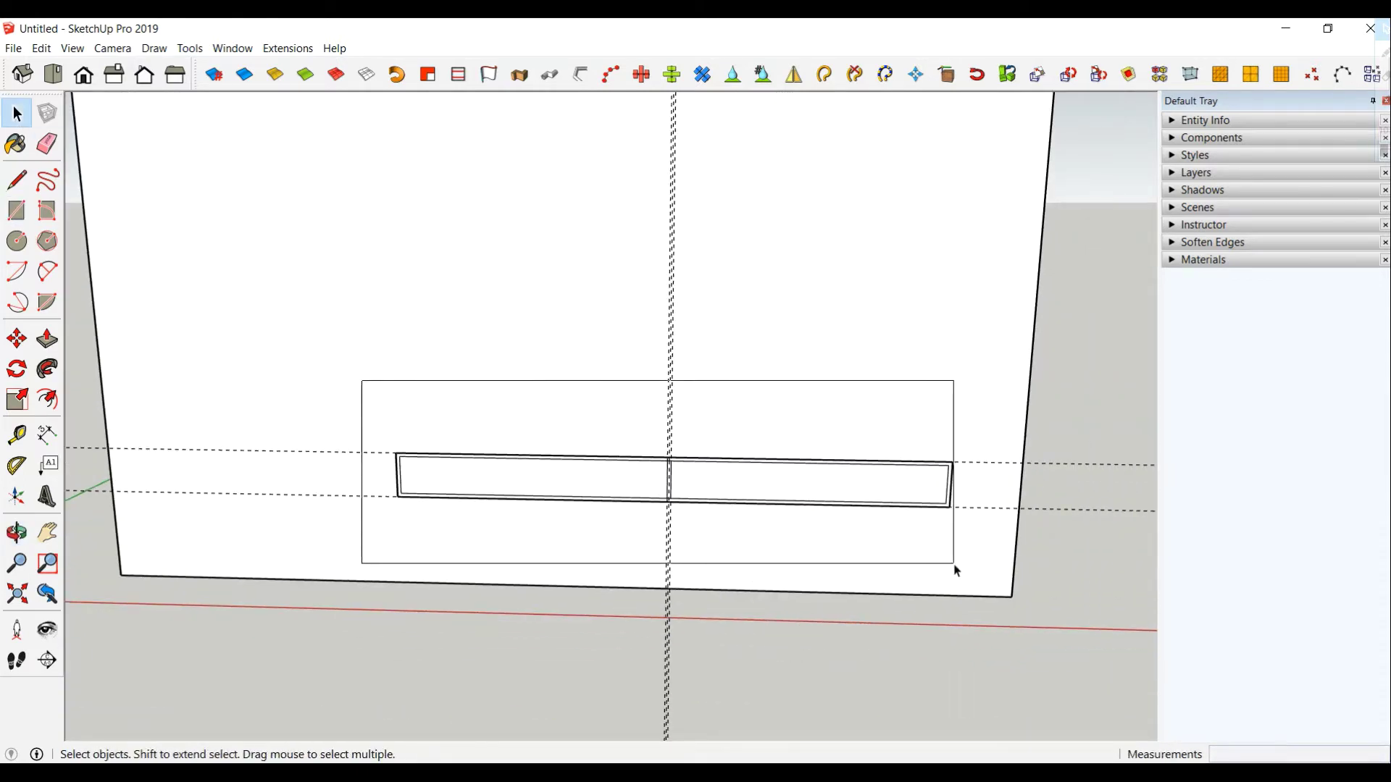
{"action": "right_click", "coordinate": [782, 497]}
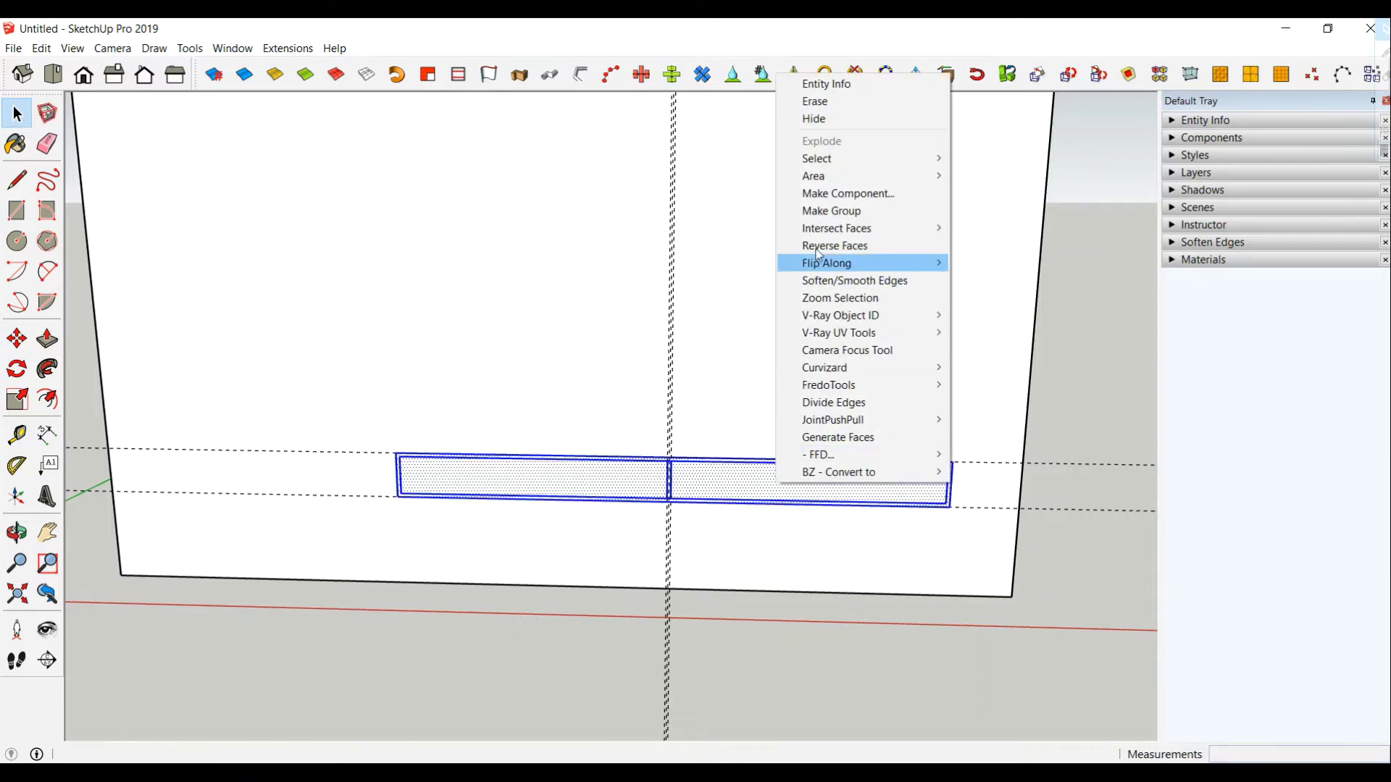
{"action": "left_click", "coordinate": [818, 209]}
{"action": "left_click", "coordinate": [1041, 419]}
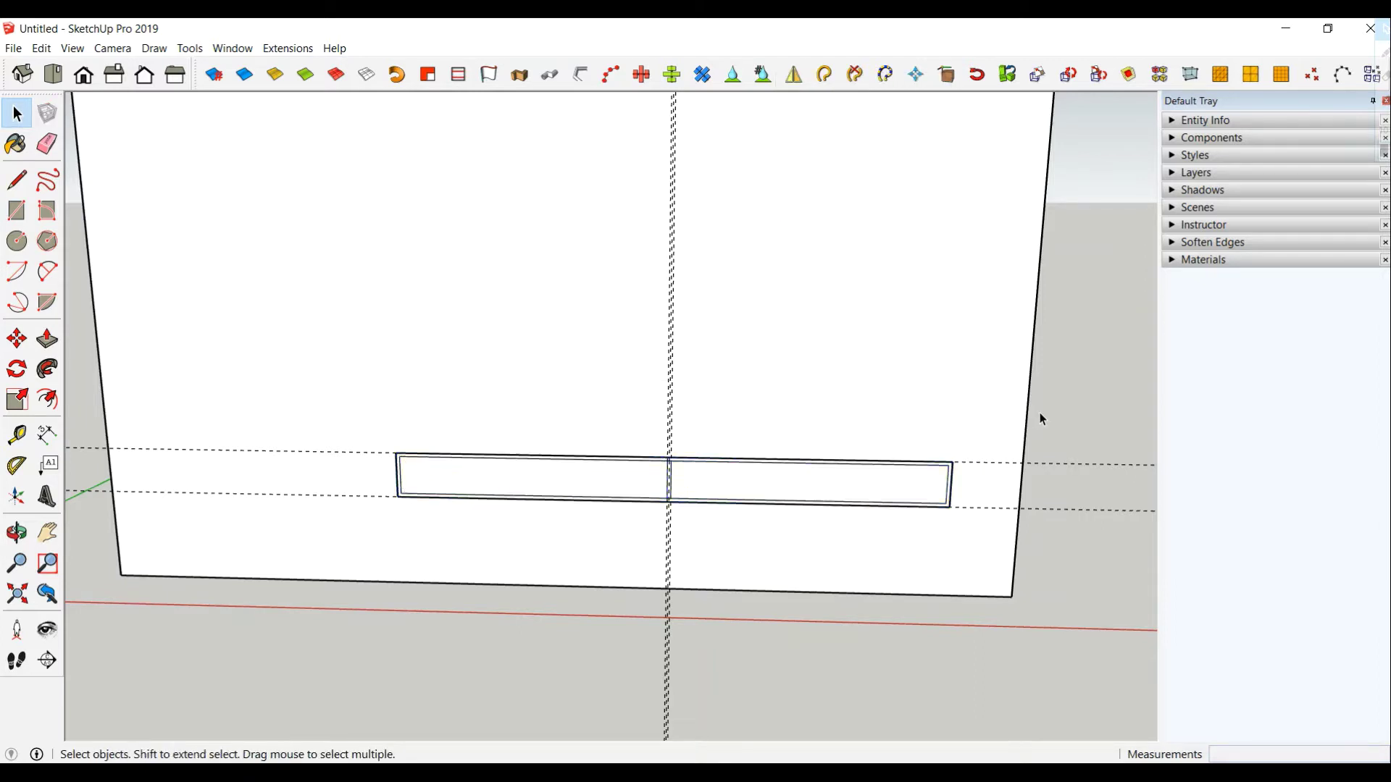
{"action": "middle_click_drag", "start_coordinate": [350, 599], "coordinate": [384, 536]}
- Add a guide 25 cm higher and draw a 194 by 25 rectangle between the guides
{"action": "key", "text": "t"}
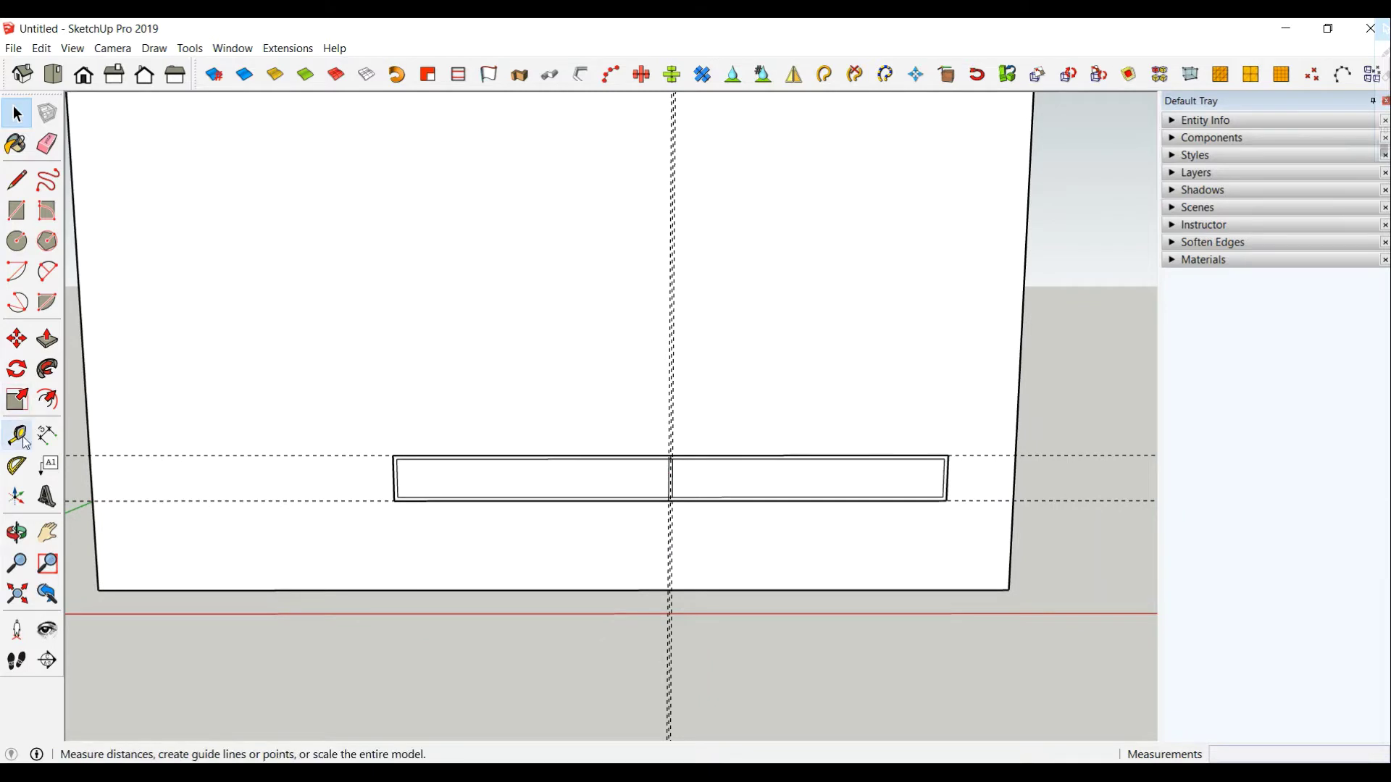
{"action": "left_click", "coordinate": [361, 456]}
{"action": "type", "text": "25"}
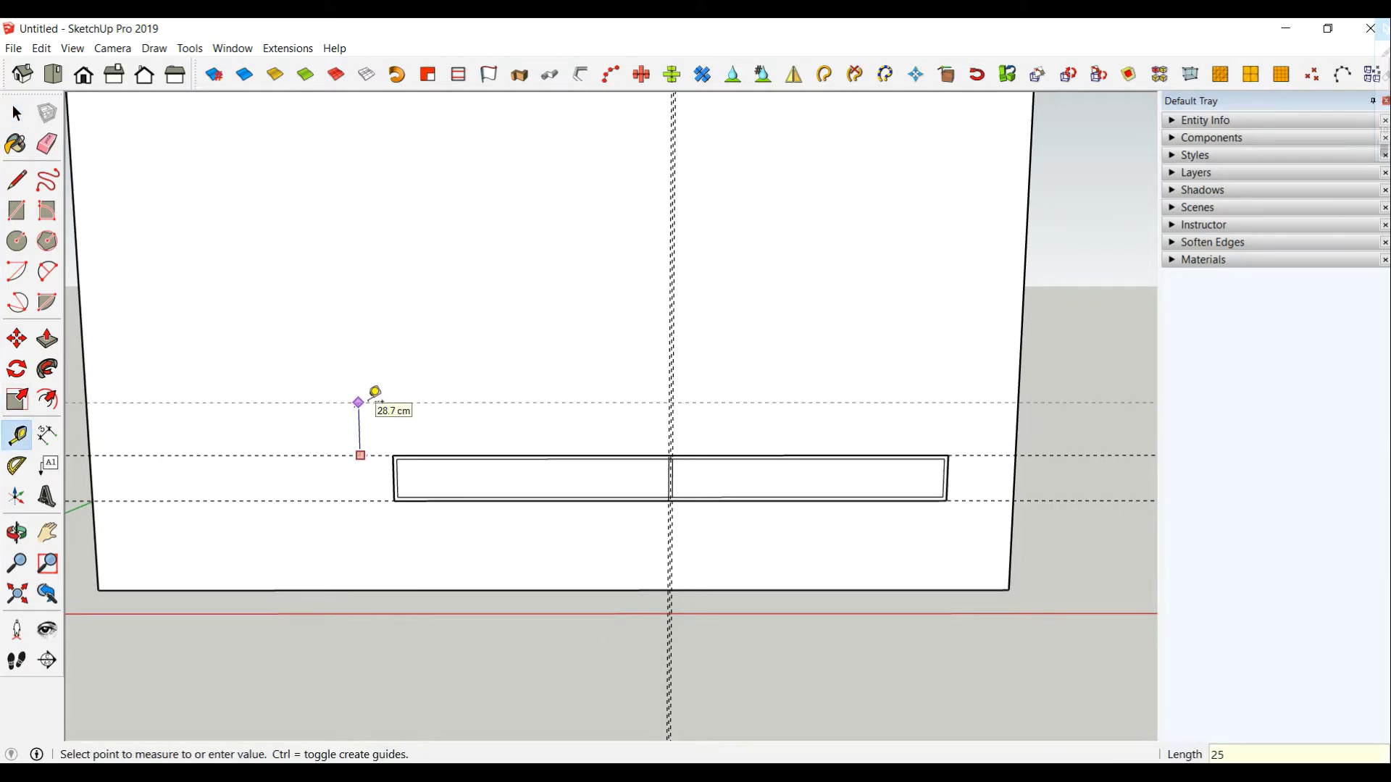
{"action": "key", "text": "Return"}
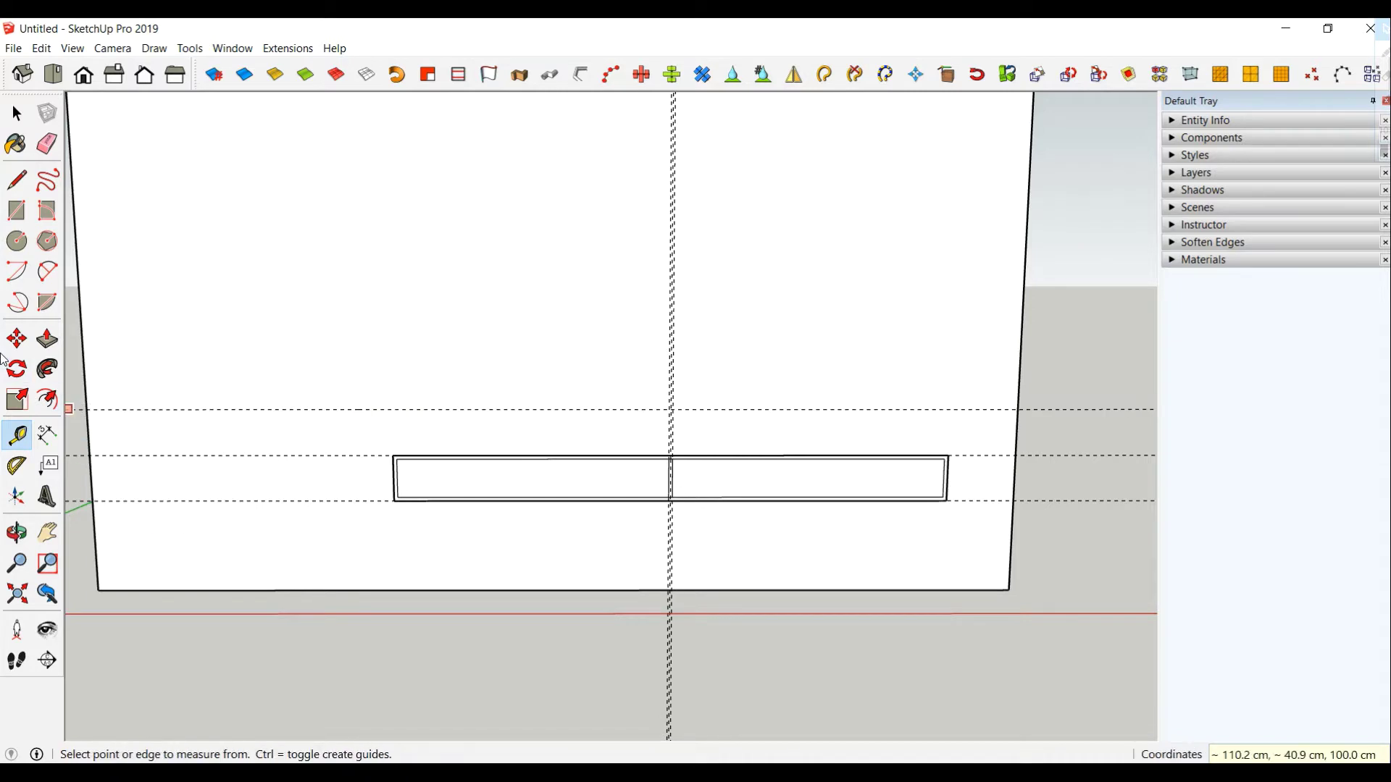
{"action": "left_click", "coordinate": [28, 209]}
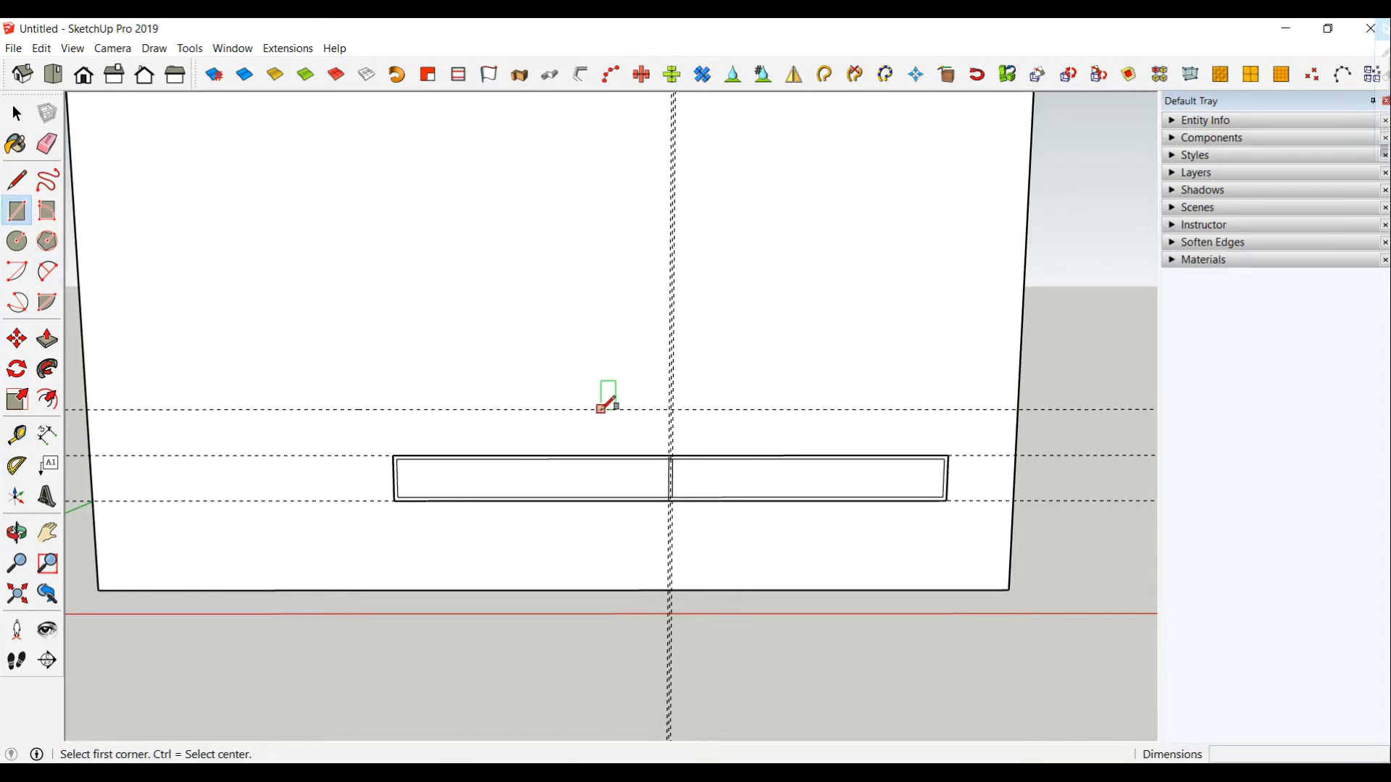
{"action": "left_click", "coordinate": [600, 408]}
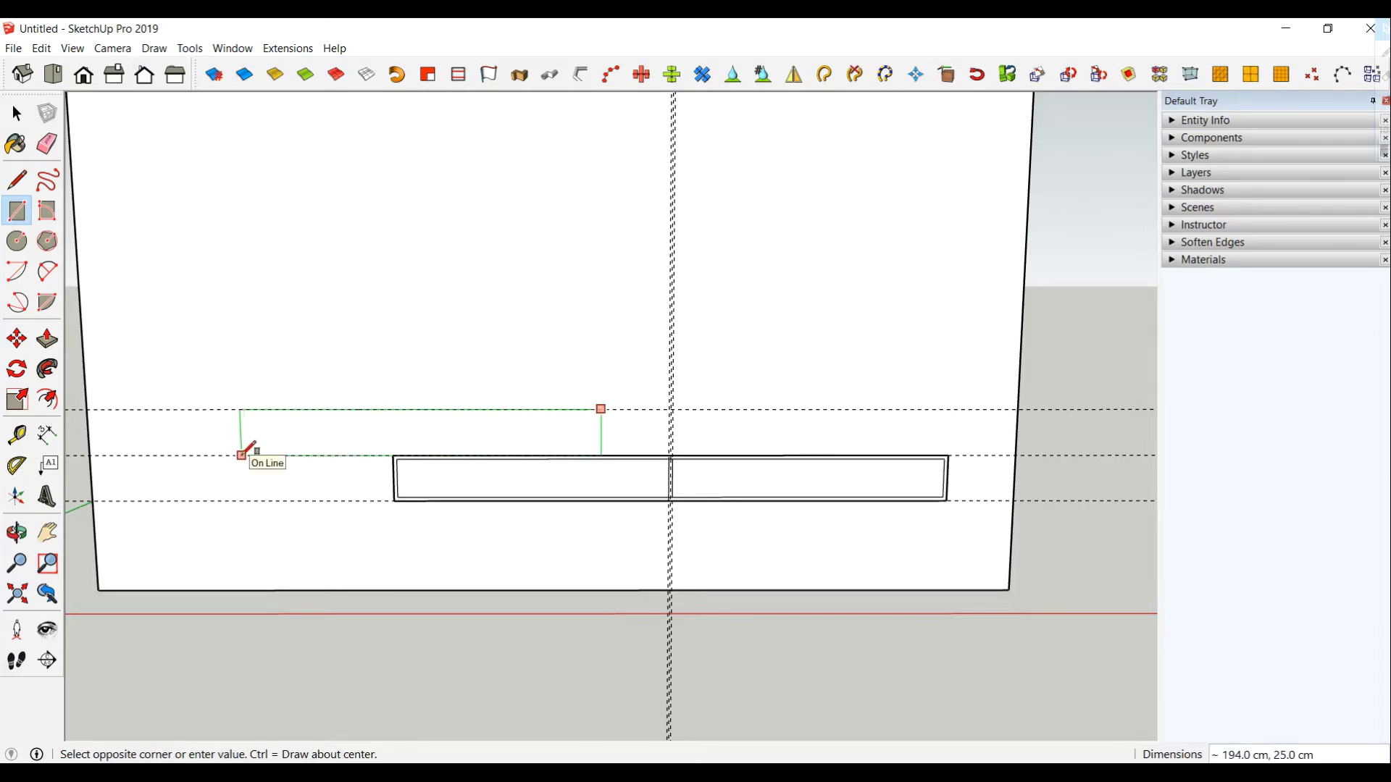
{"action": "left_click", "coordinate": [241, 455]}
- Offset the new rectangle's outline 2 cm inward
{"action": "left_click", "coordinate": [16, 434]}
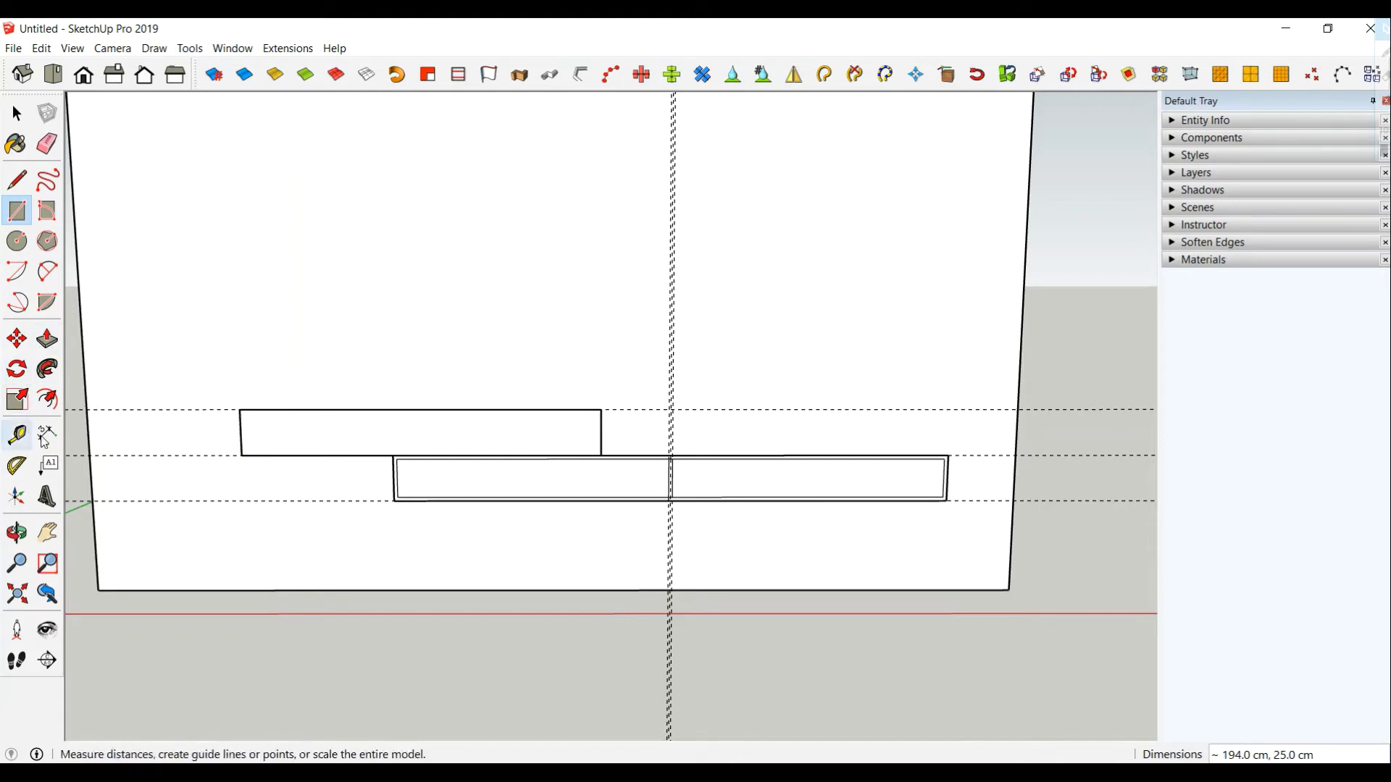
{"action": "left_click", "coordinate": [48, 399]}
{"action": "left_click", "coordinate": [364, 421]}
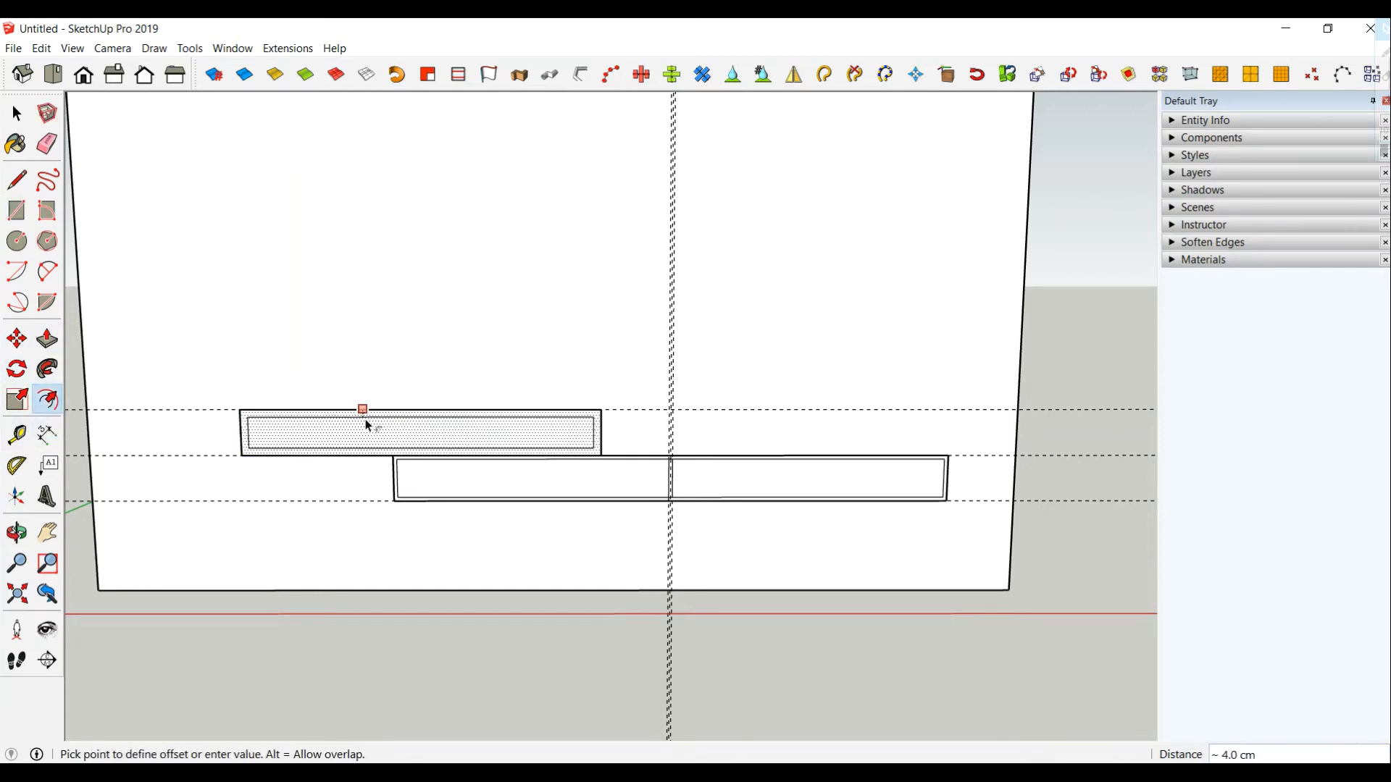
{"action": "type", "text": "2"}
{"action": "key", "text": "Return"}
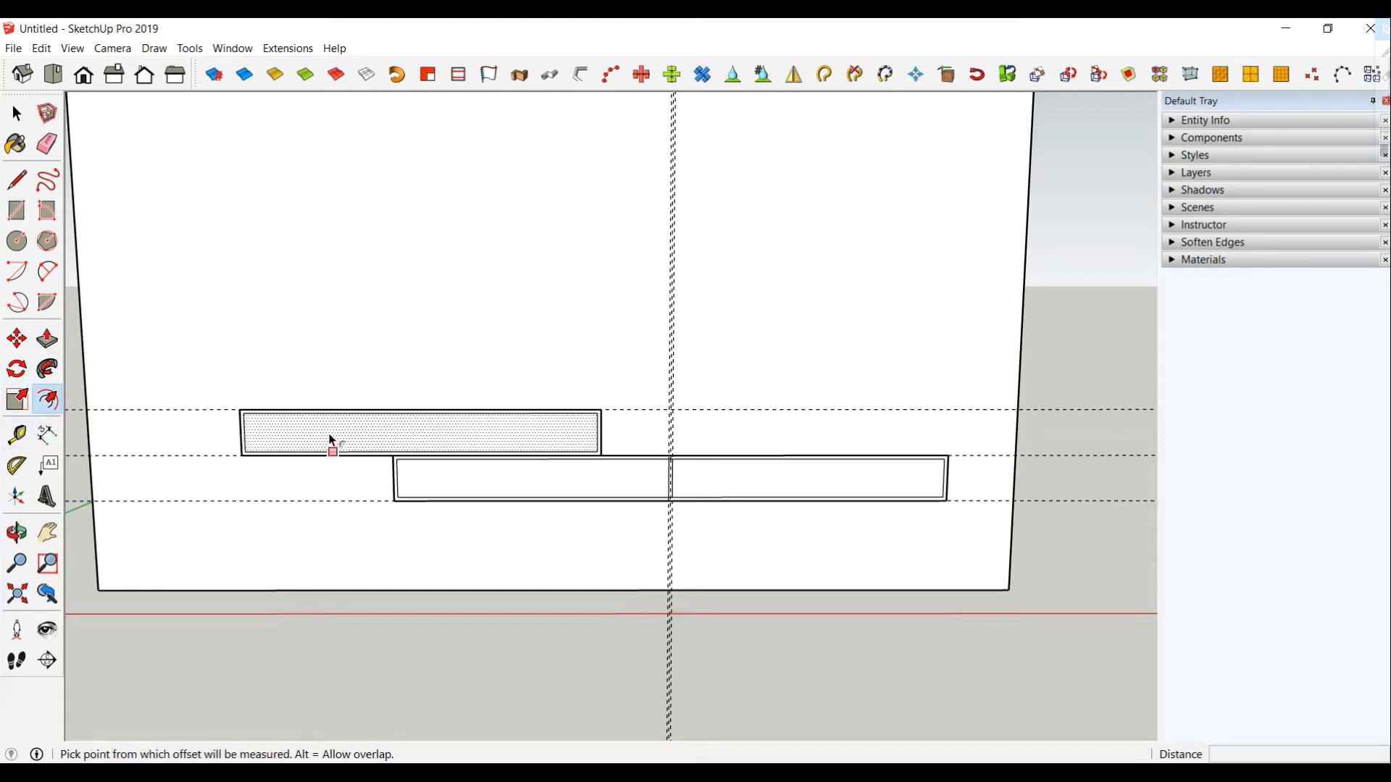
{"action": "scroll", "coordinate": [332, 441], "scroll_direction": "up", "scroll_amount": 2}
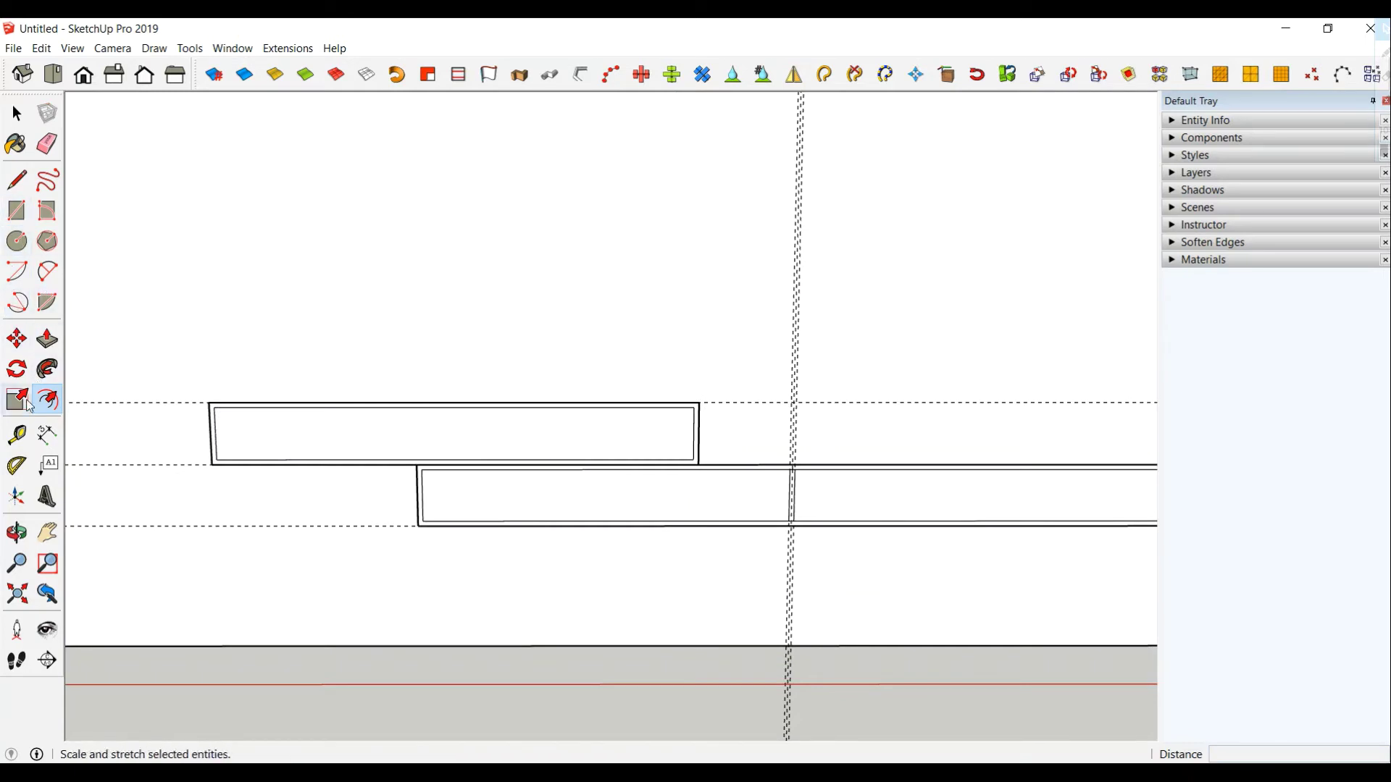
- Place two vertical guides 1 cm apart across the upper strip
{"action": "left_click", "coordinate": [16, 435]}
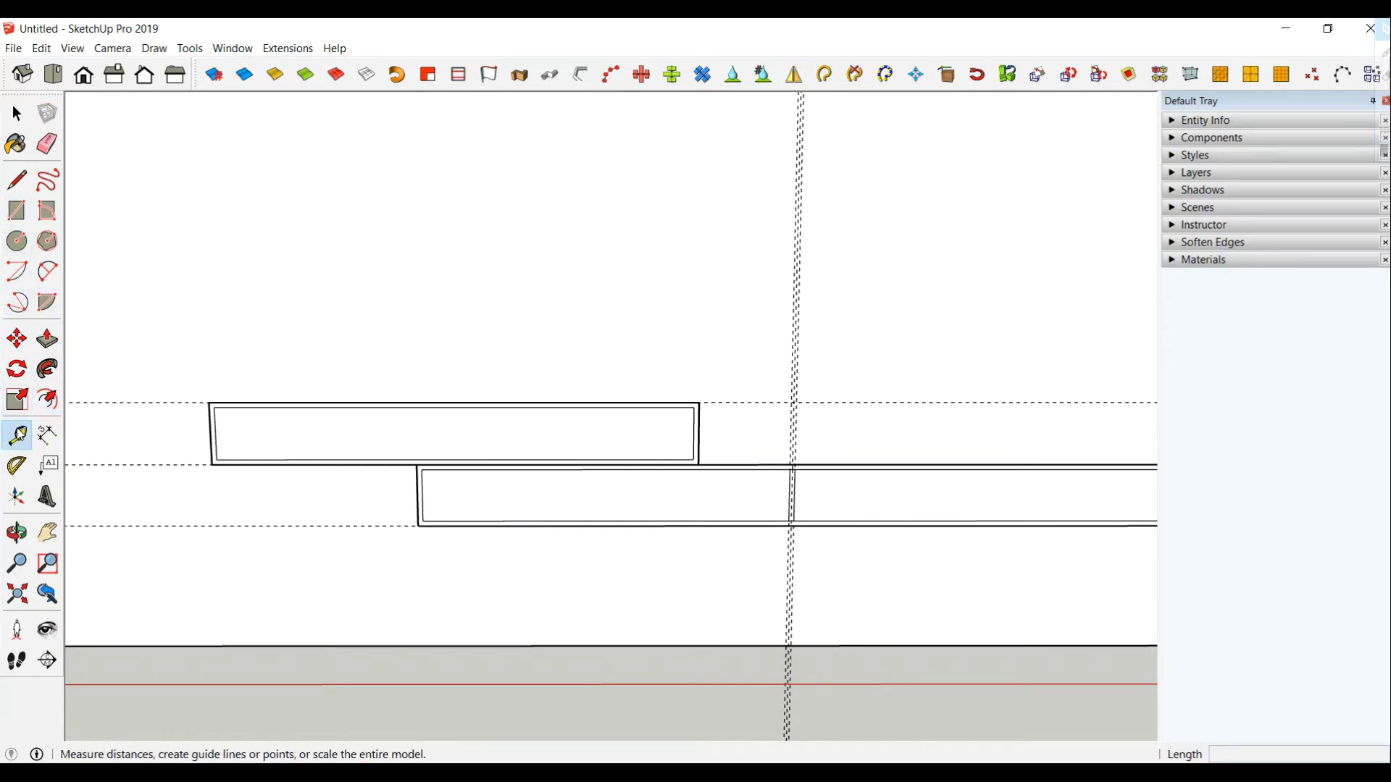
{"action": "left_click", "coordinate": [215, 406]}
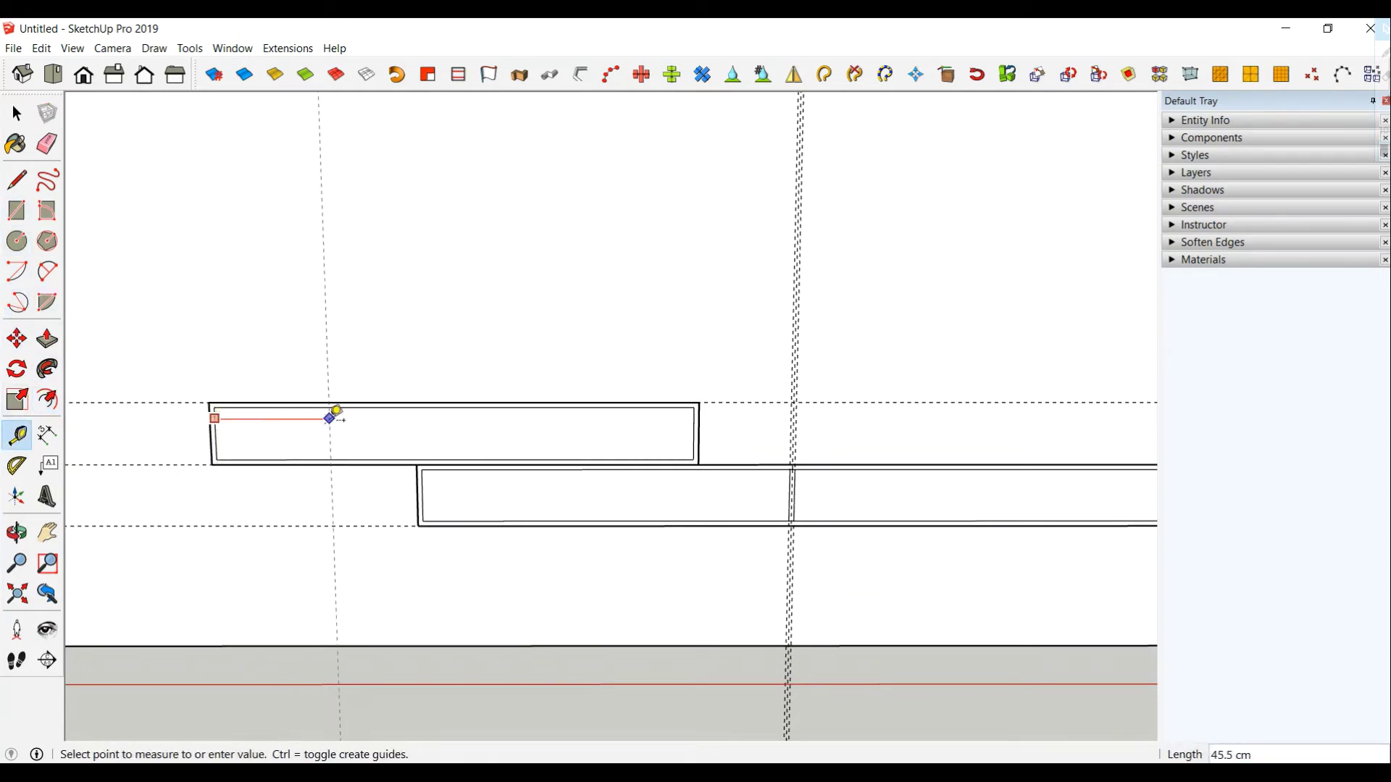
{"action": "left_click", "coordinate": [454, 406]}
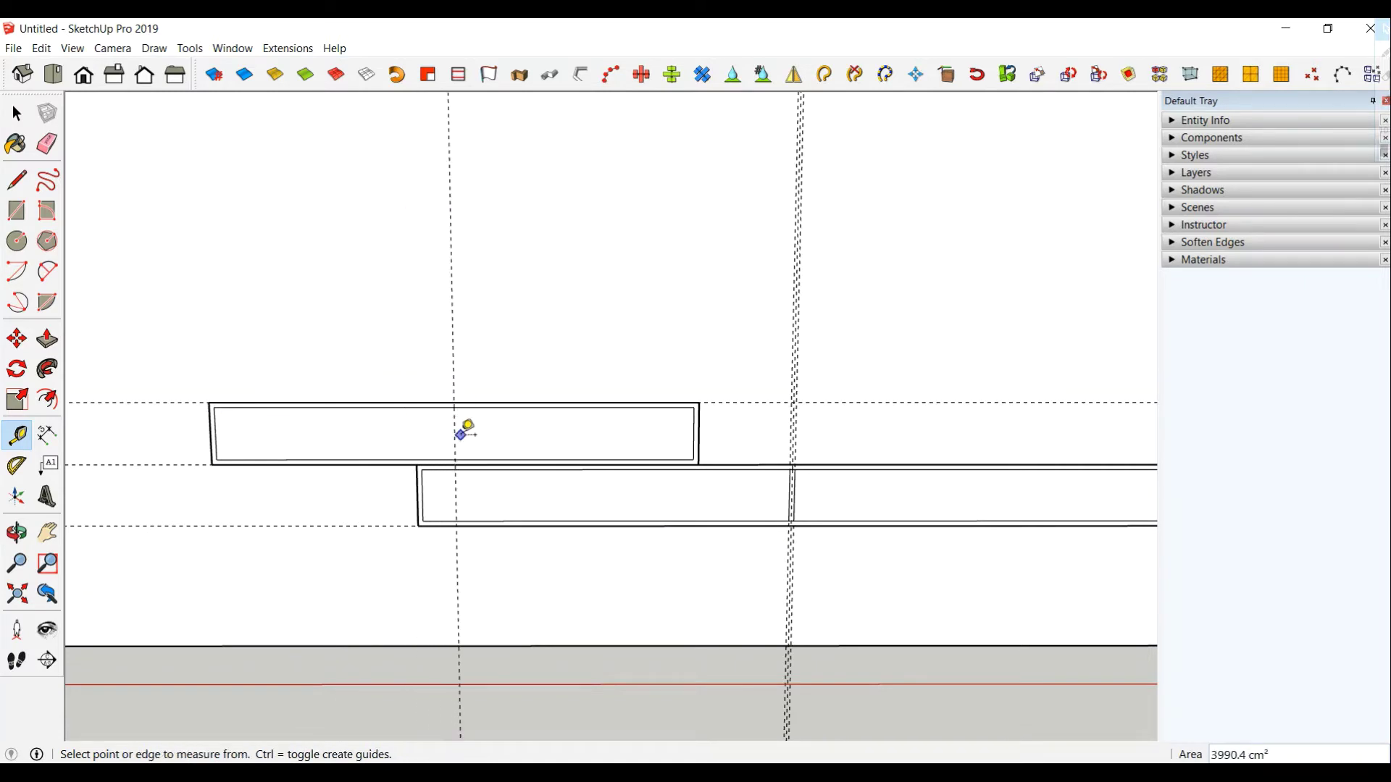
{"action": "scroll", "coordinate": [466, 429], "scroll_direction": "up", "scroll_amount": 3}
{"action": "left_click", "coordinate": [450, 442]}
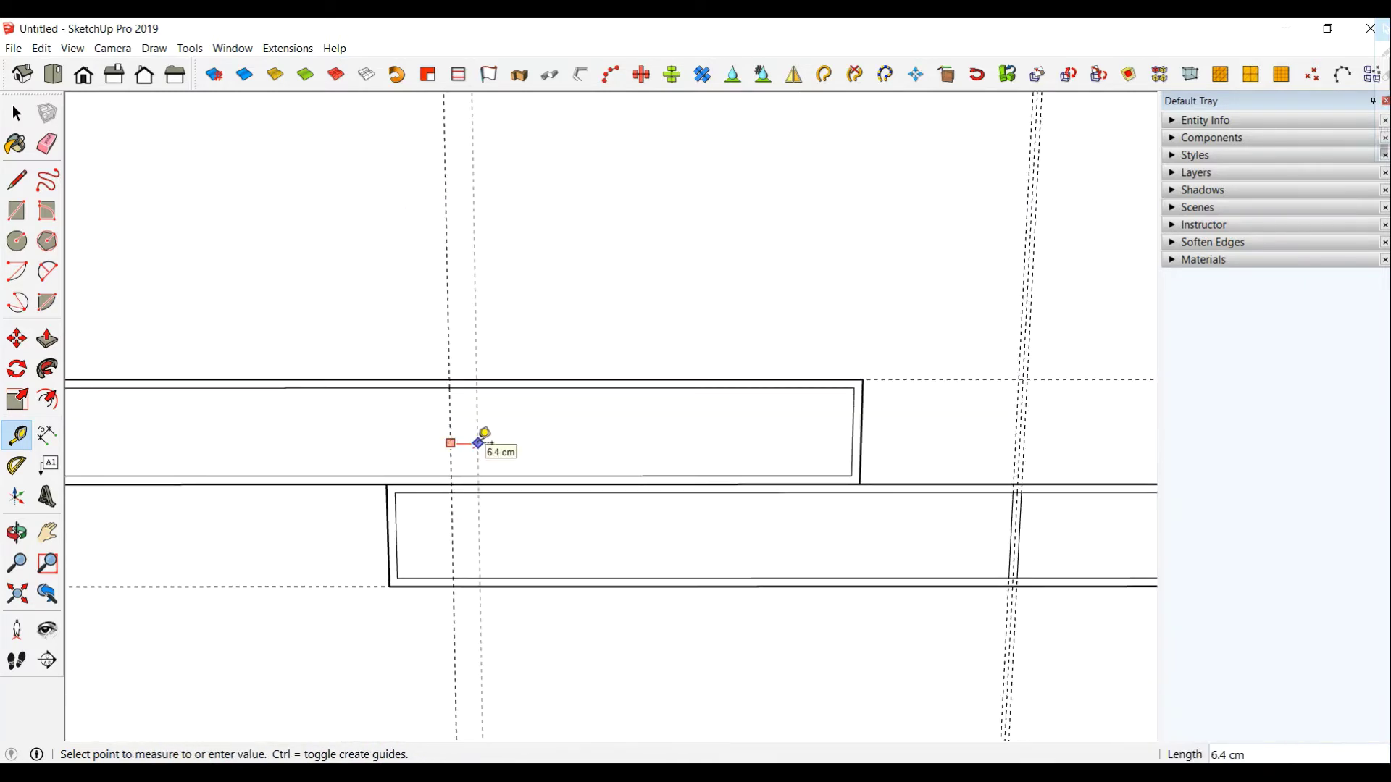
{"action": "key", "text": "Return"}
{"action": "left_click", "coordinate": [451, 455]}
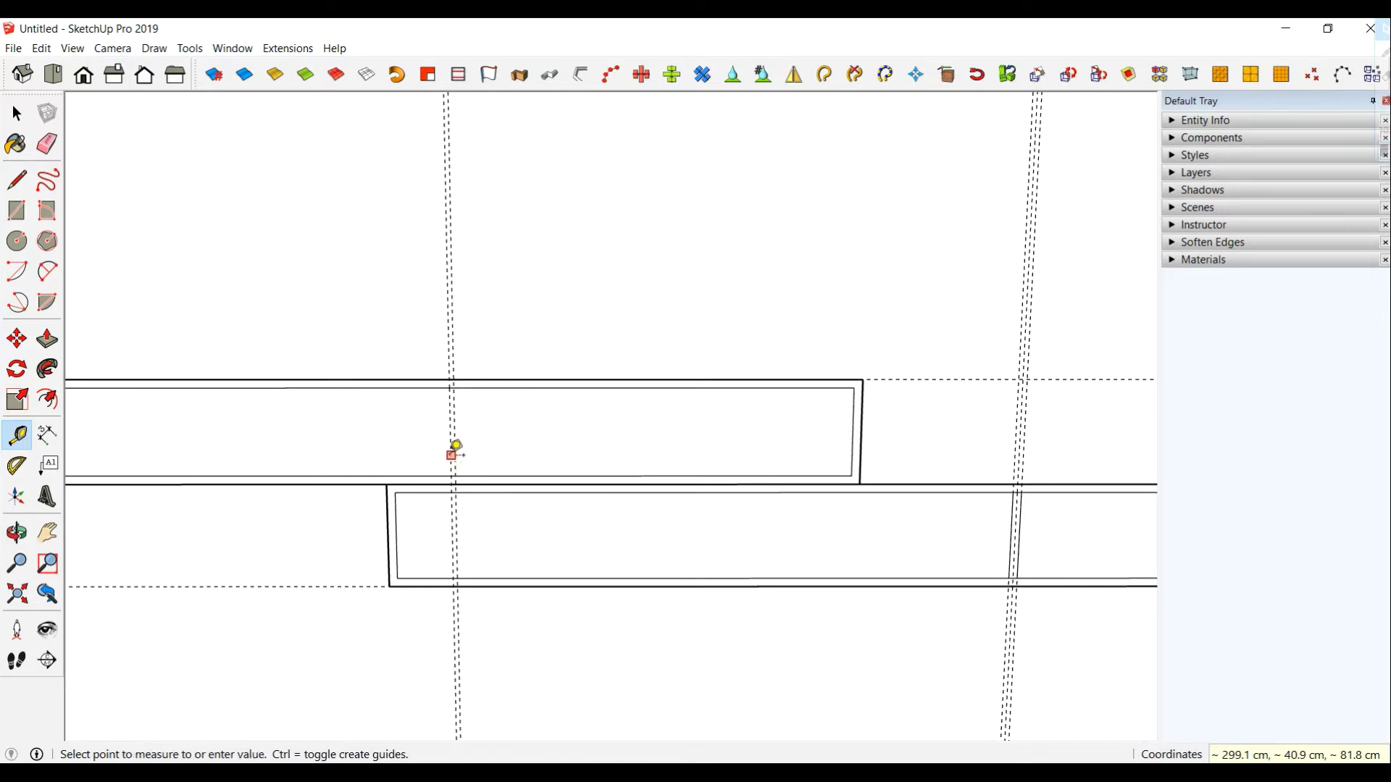
{"action": "key", "text": "Return"}
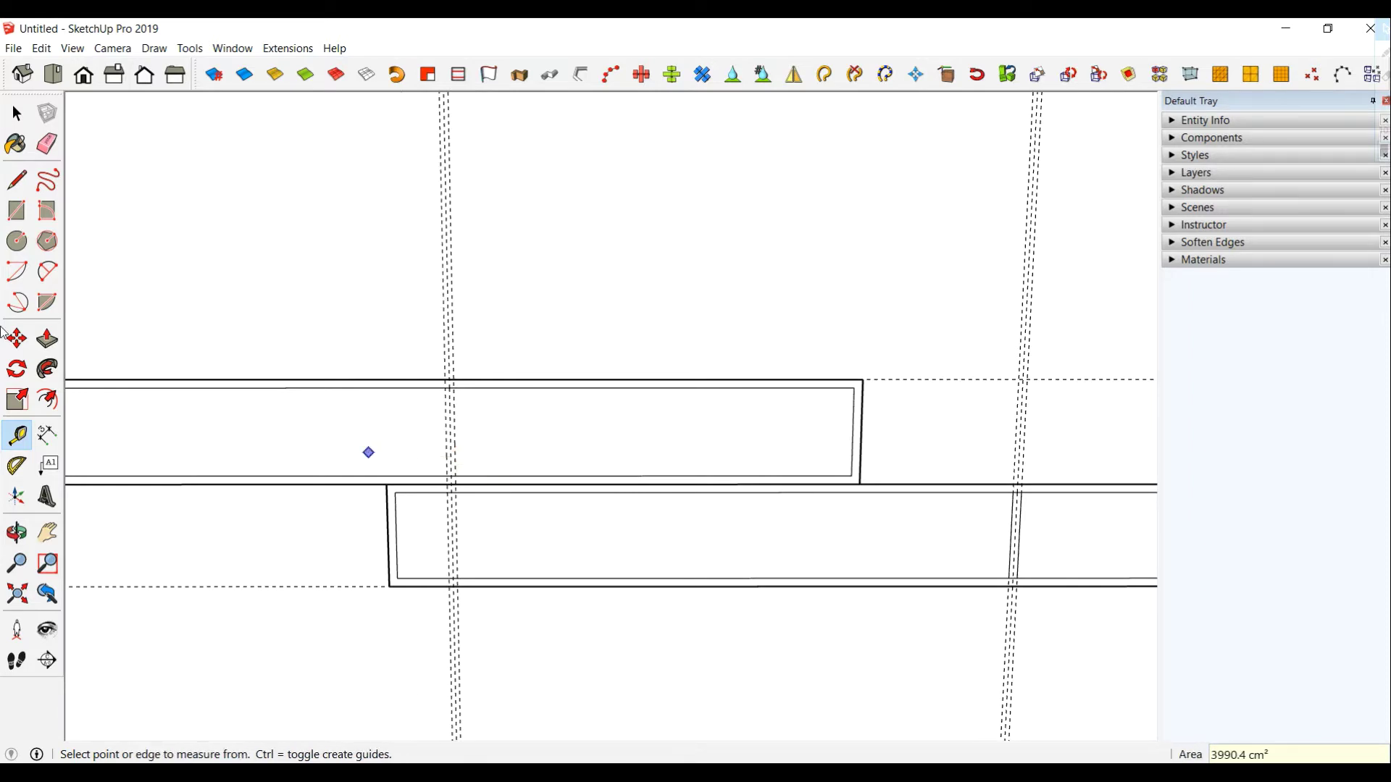
- Draw a narrow rectangle between the two close vertical guides
{"action": "key", "text": "r"}
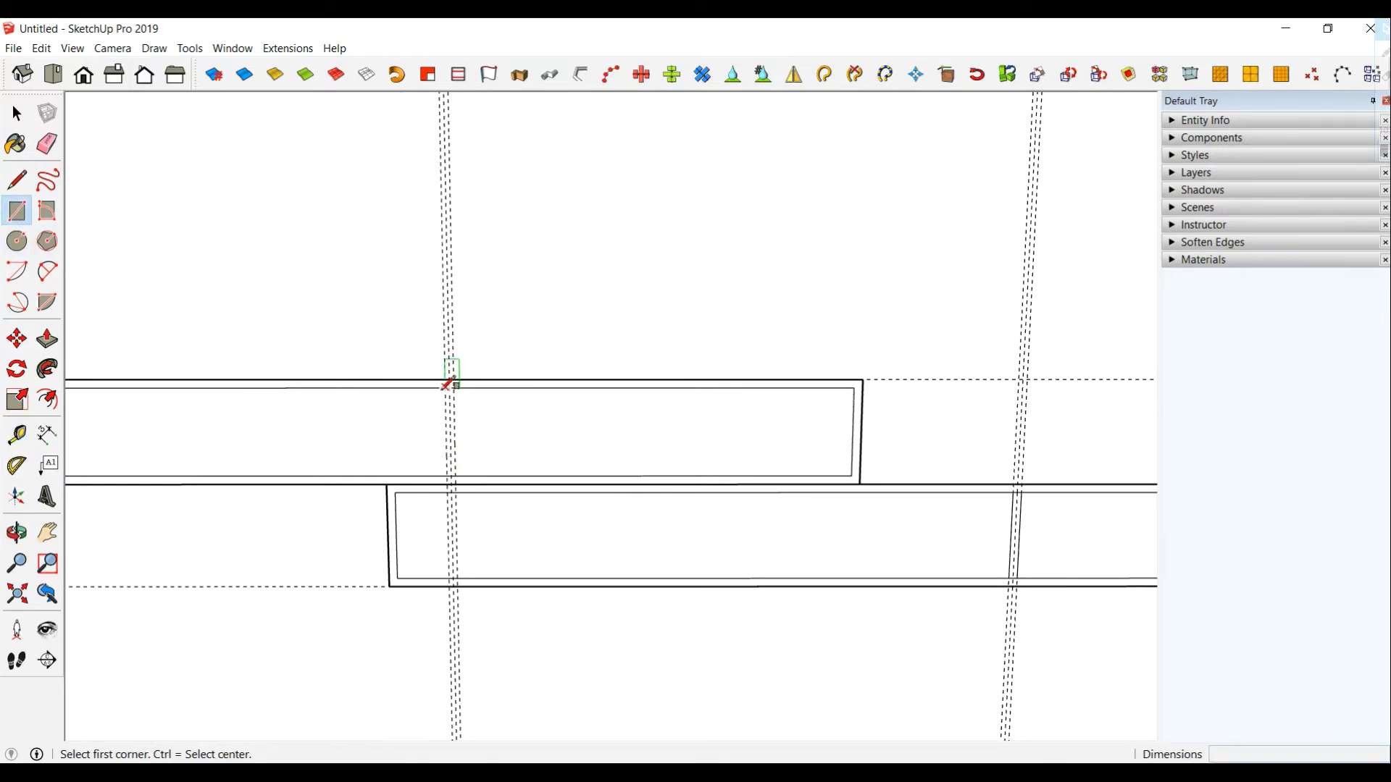
{"action": "left_click", "coordinate": [446, 386]}
{"action": "left_click", "coordinate": [456, 475]}
{"action": "scroll", "coordinate": [466, 466], "scroll_direction": "down", "scroll_amount": 2}
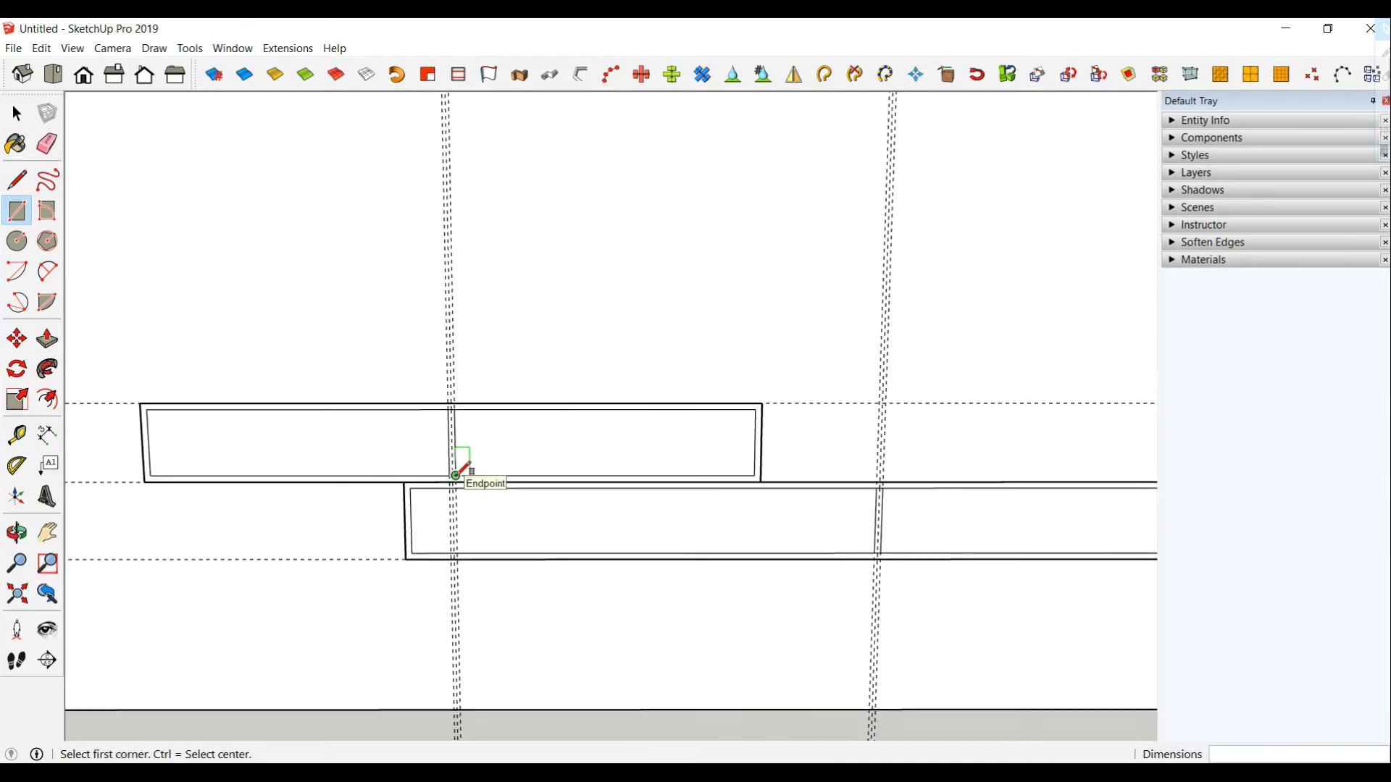
{"action": "scroll", "coordinate": [466, 465], "scroll_direction": "down", "scroll_amount": 2}
{"action": "scroll", "coordinate": [475, 466], "scroll_direction": "down", "scroll_amount": 2}
- Make the upper strip a group
{"action": "left_click", "coordinate": [17, 113]}
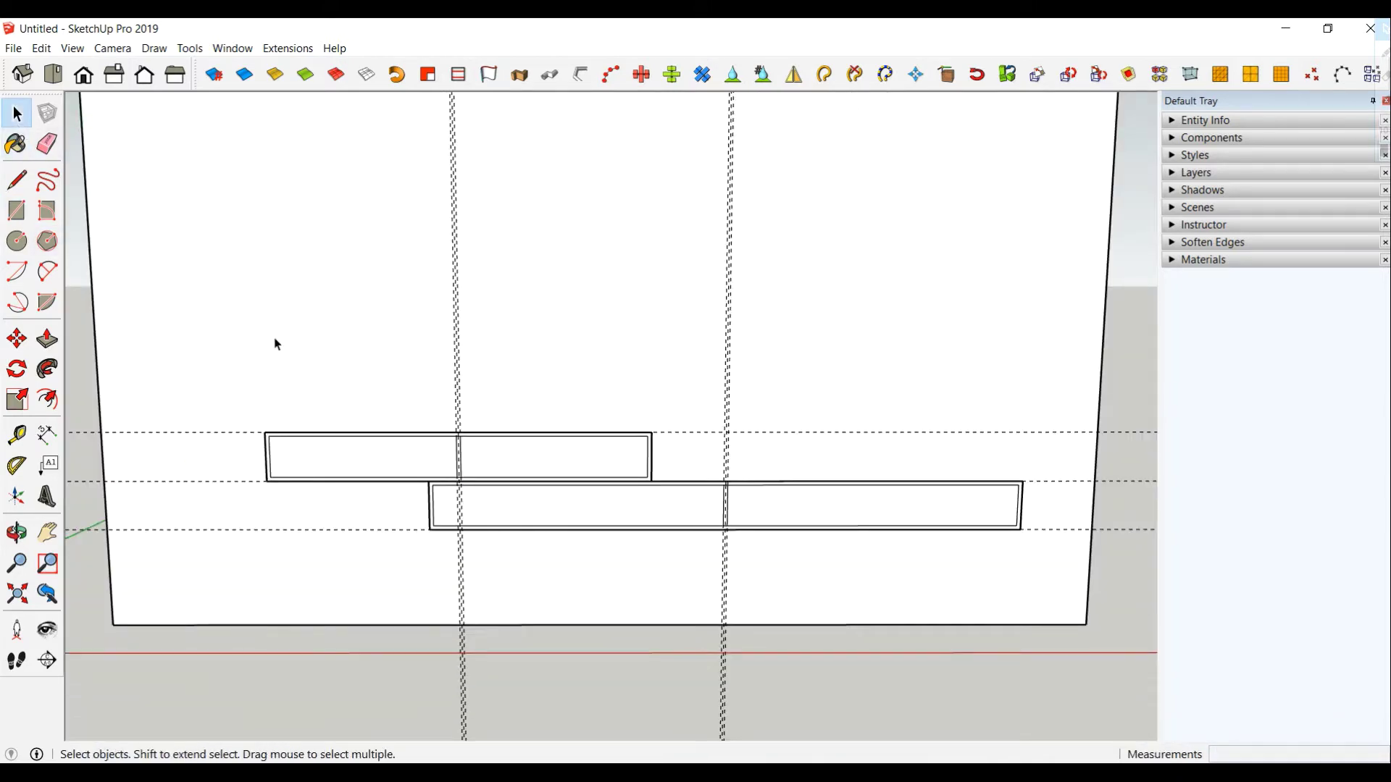
{"action": "left_click_drag", "start_coordinate": [219, 371], "coordinate": [683, 513]}
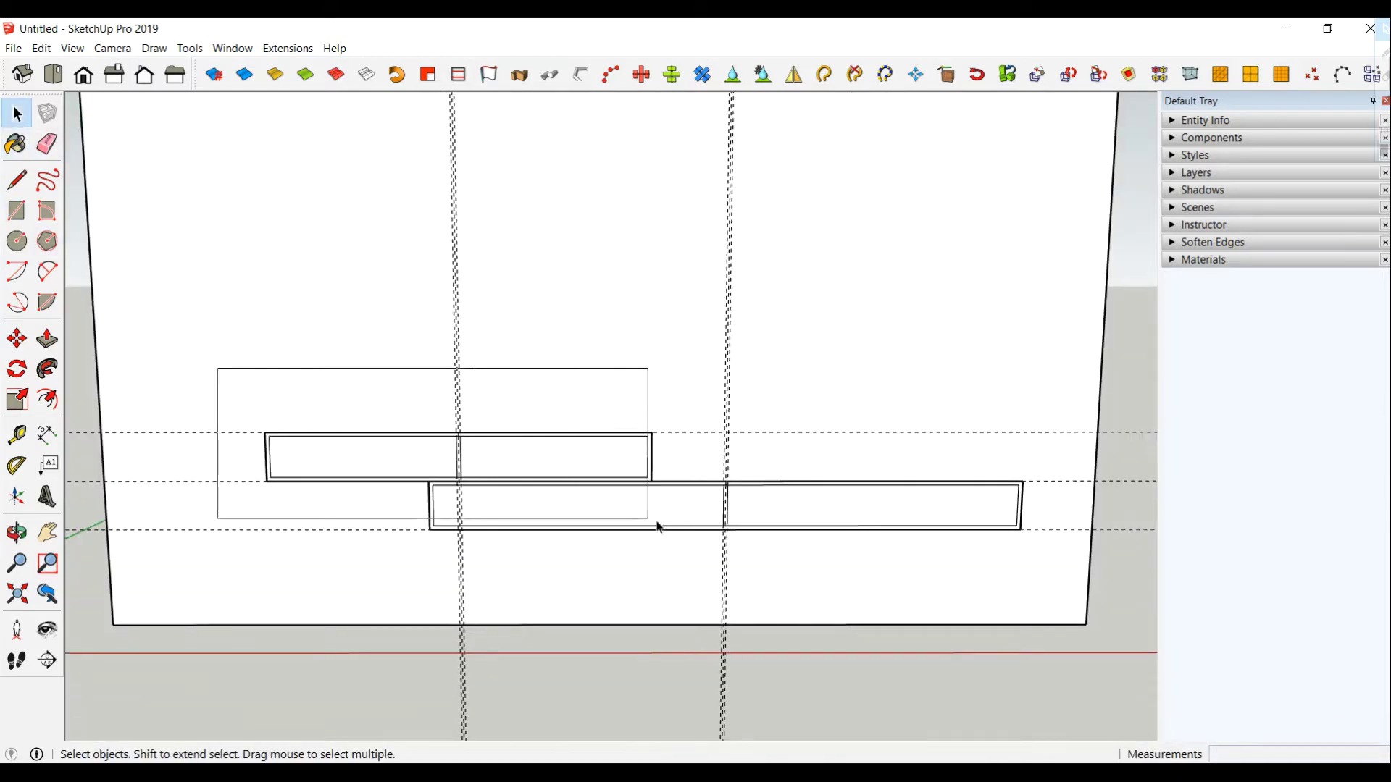
{"action": "right_click", "coordinate": [563, 462]}
{"action": "left_click", "coordinate": [616, 183]}
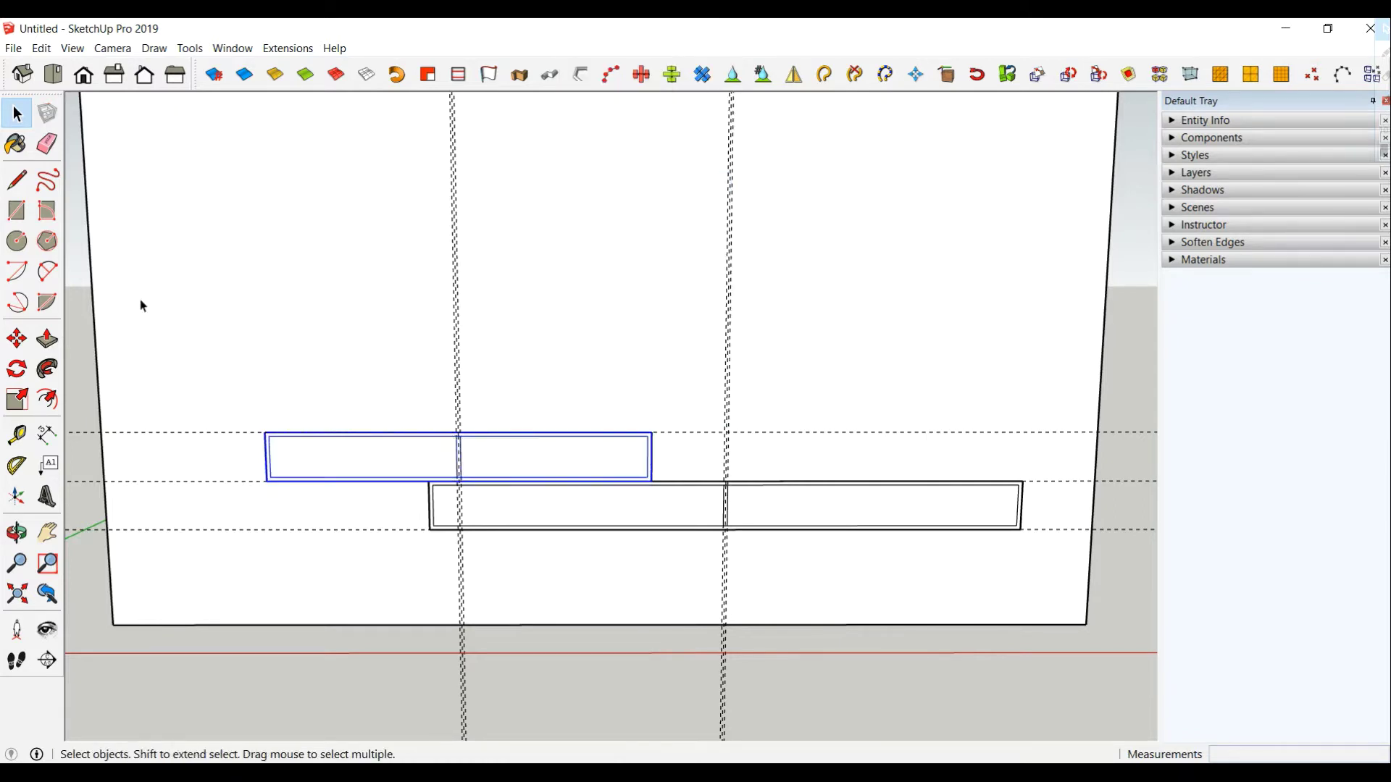
{"action": "left_click", "coordinate": [83, 317]}
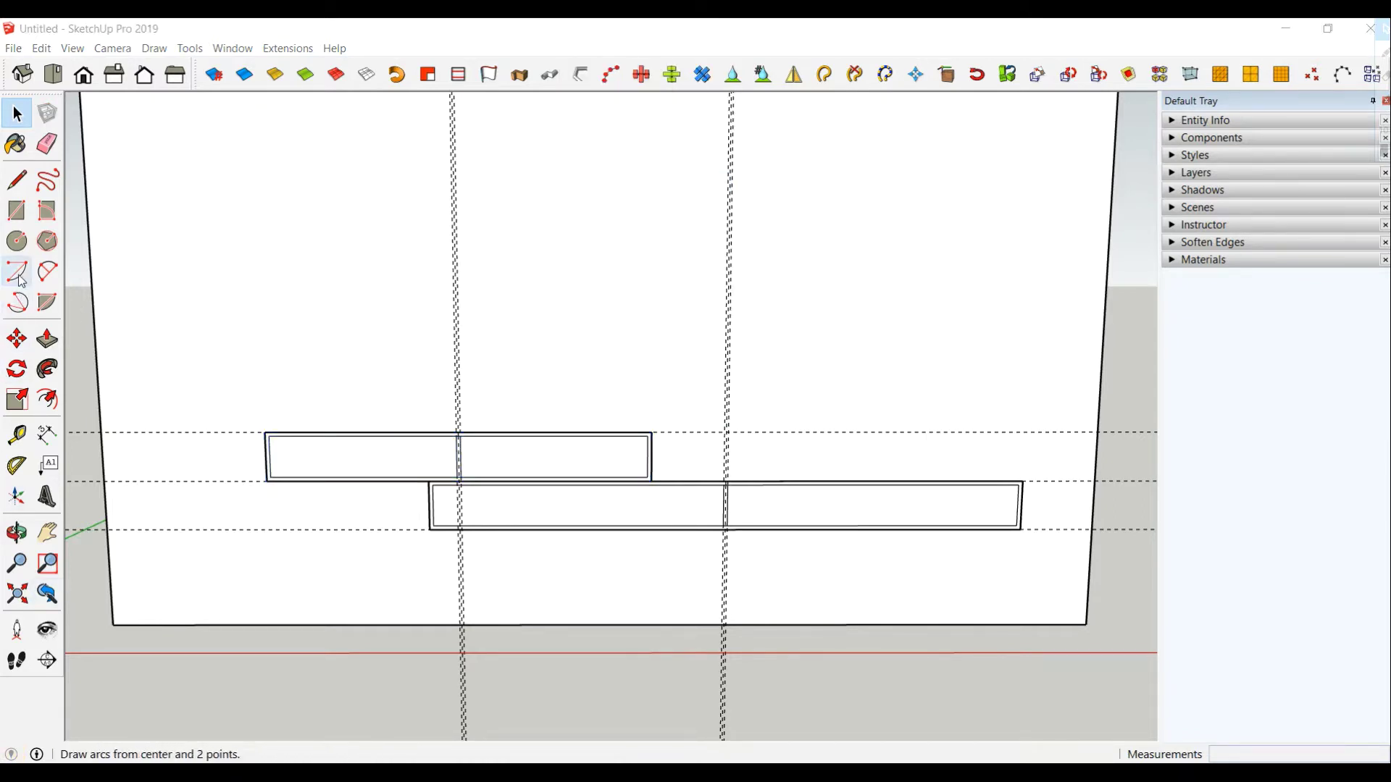
- Add a horizontal guide 15 cm above the upper strip's top guide
{"action": "left_click", "coordinate": [17, 435]}
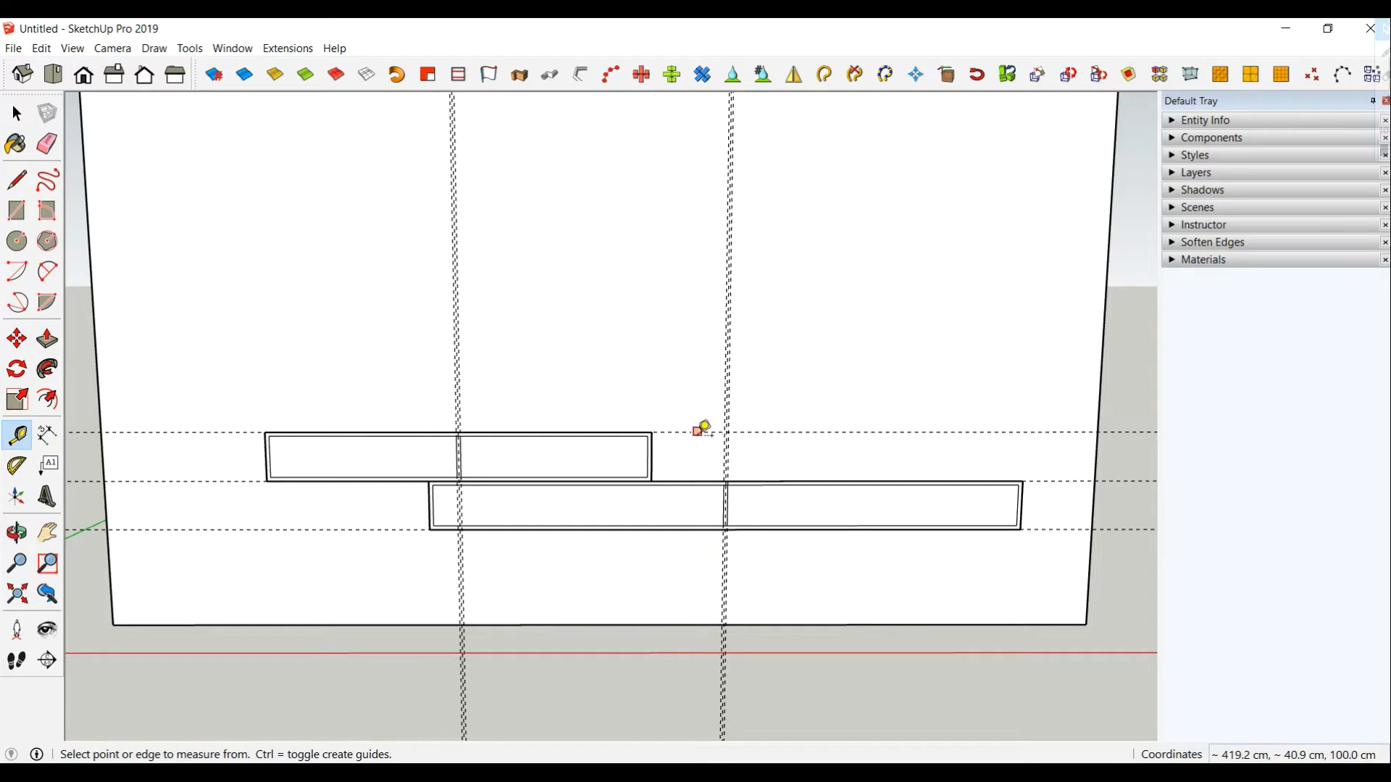
{"action": "left_click", "coordinate": [690, 431]}
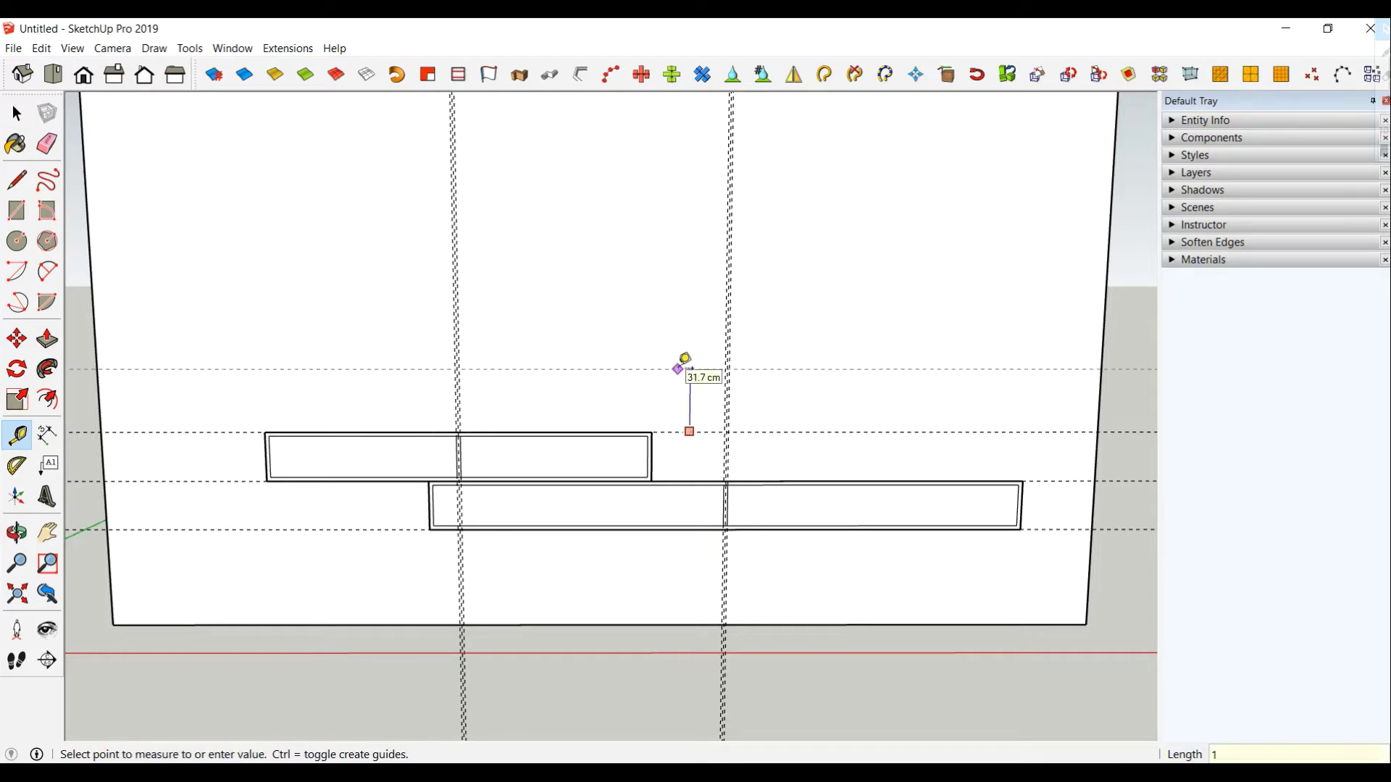
{"action": "type", "text": "5"}
{"action": "key", "text": "Return"}
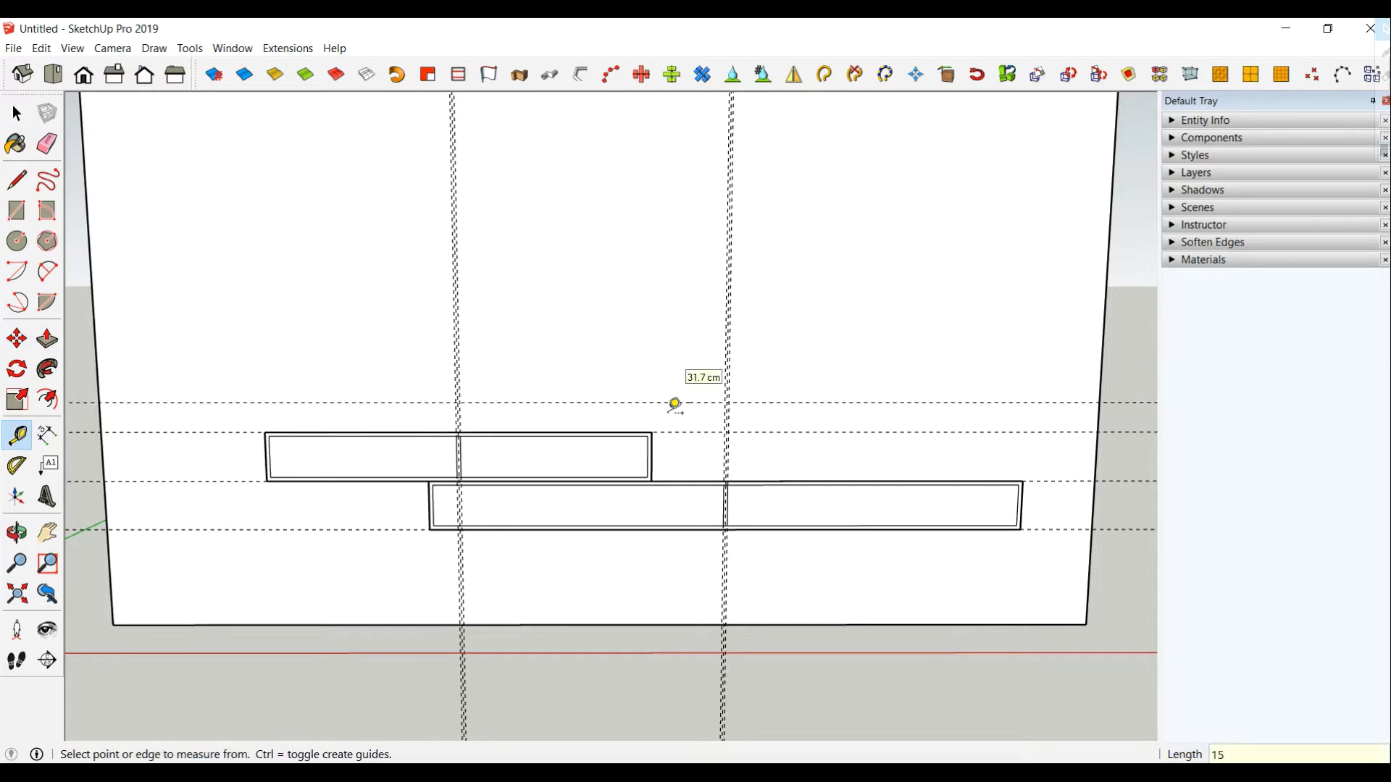
{"action": "scroll", "coordinate": [656, 427], "scroll_direction": "up", "scroll_amount": 1}
{"action": "scroll", "coordinate": [652, 432], "scroll_direction": "up", "scroll_amount": 1}
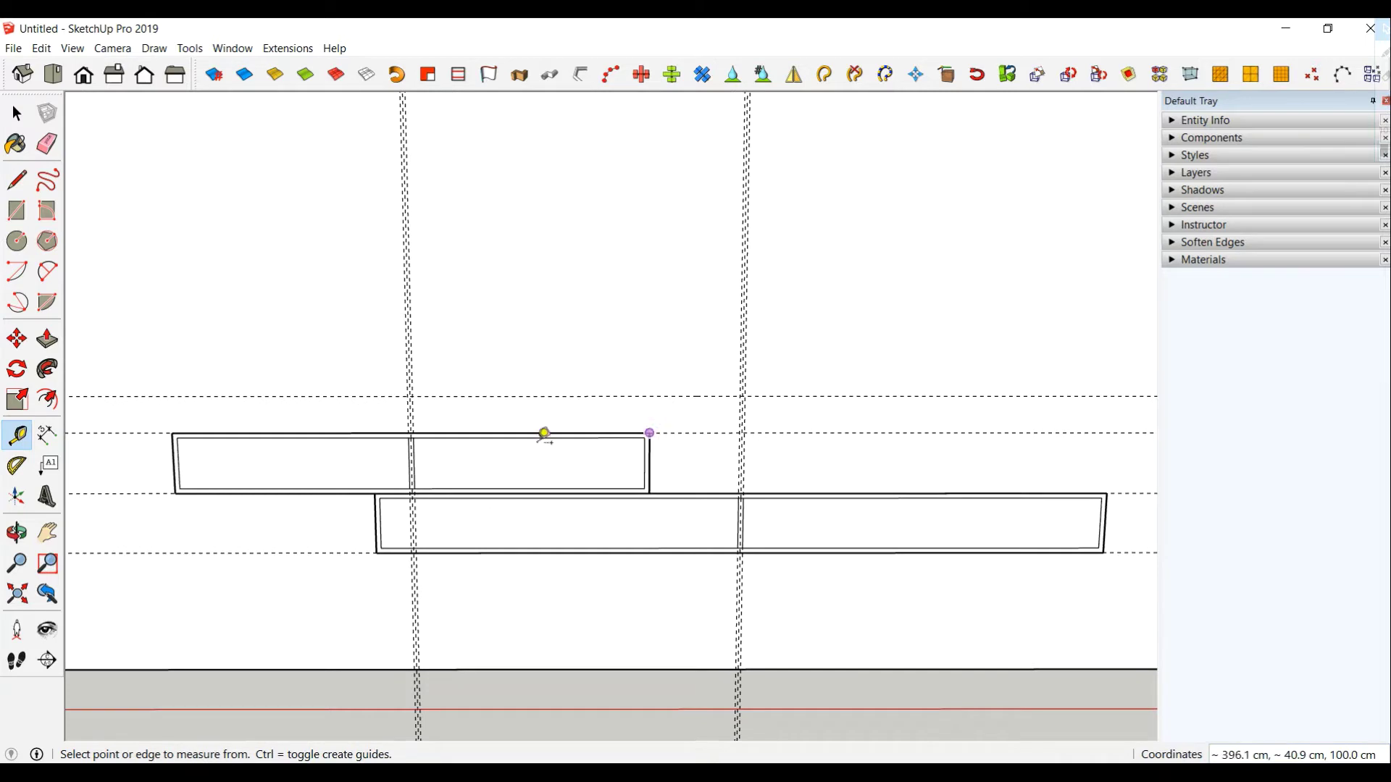
{"action": "left_click", "coordinate": [17, 179]}
{"action": "scroll", "coordinate": [651, 496], "scroll_direction": "up", "scroll_amount": 2}
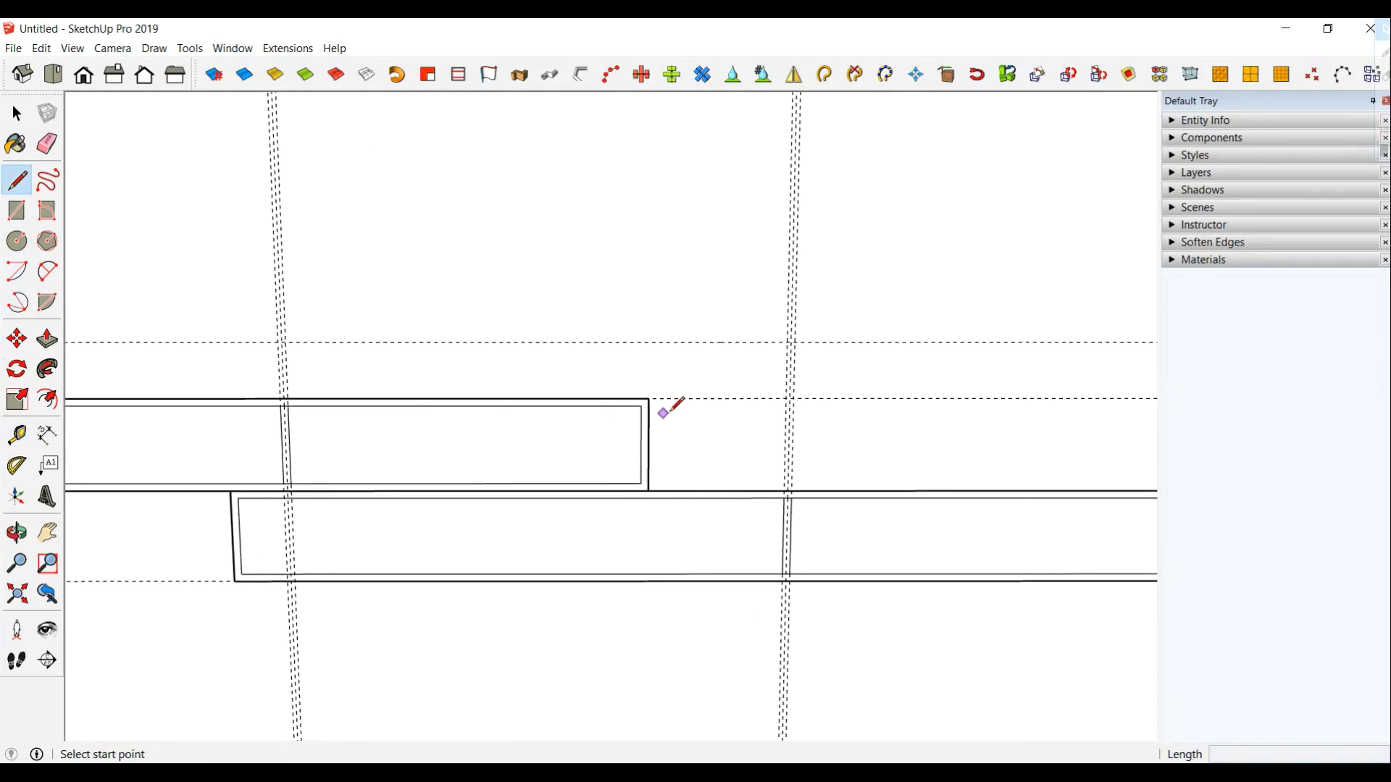
- Trace the niche outline with lines from the upper strip up to the 15 cm guide
{"action": "left_click", "coordinate": [650, 398]}
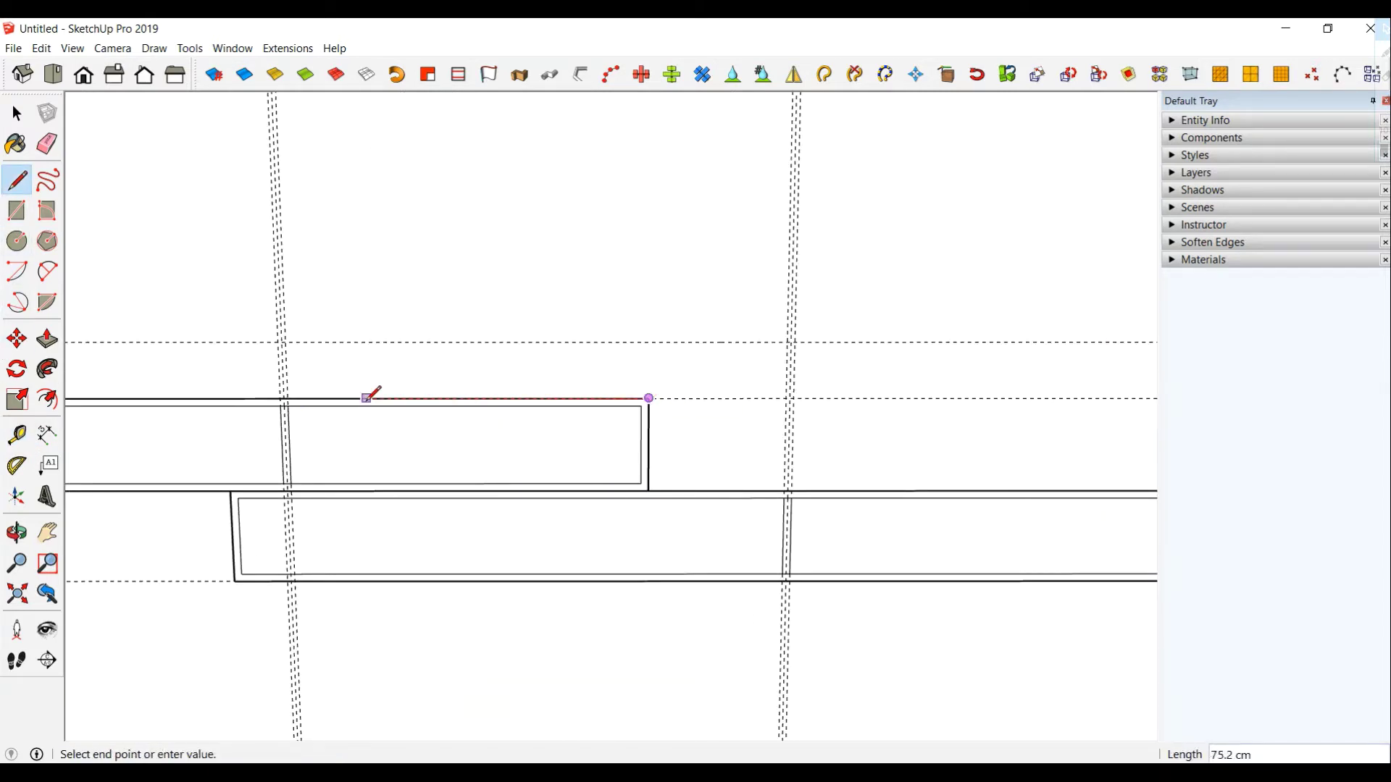
{"action": "left_click", "coordinate": [288, 398]}
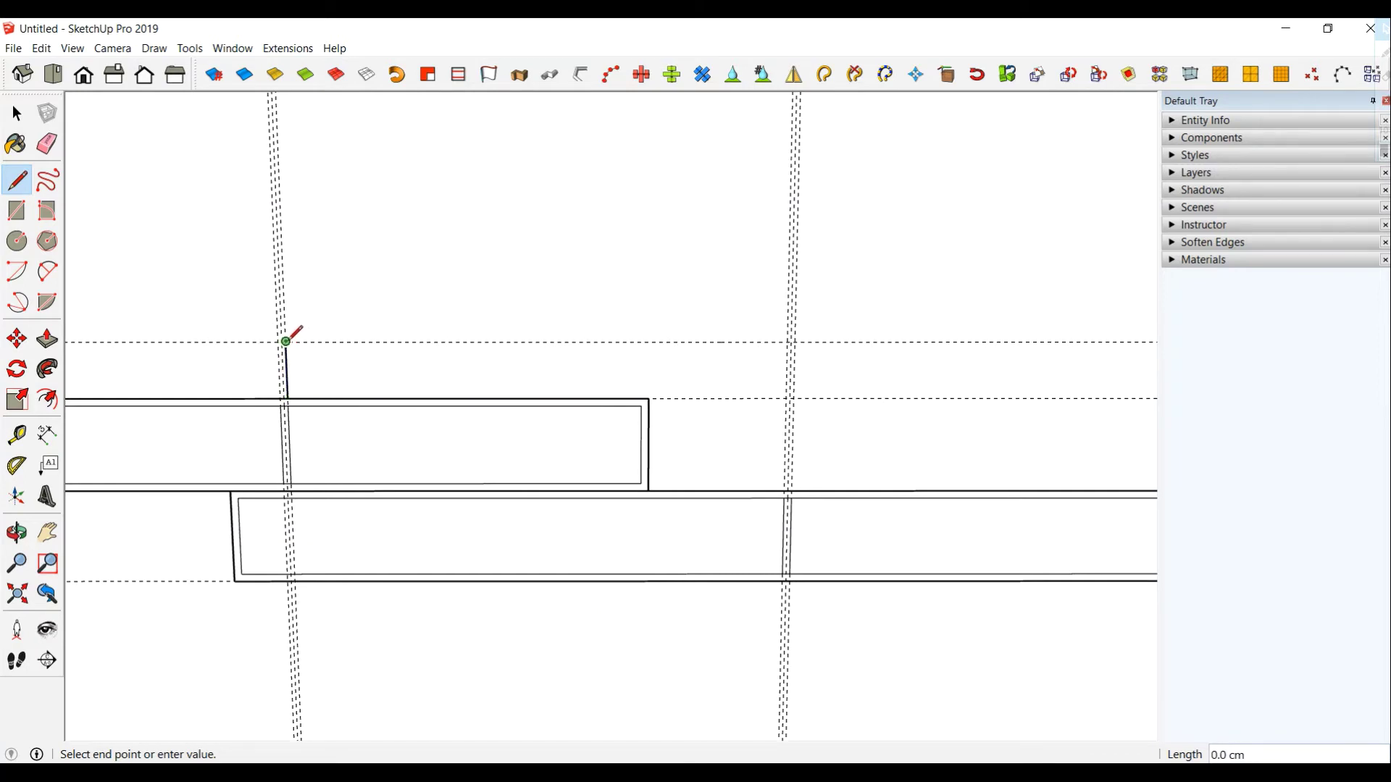
{"action": "left_click", "coordinate": [794, 341]}
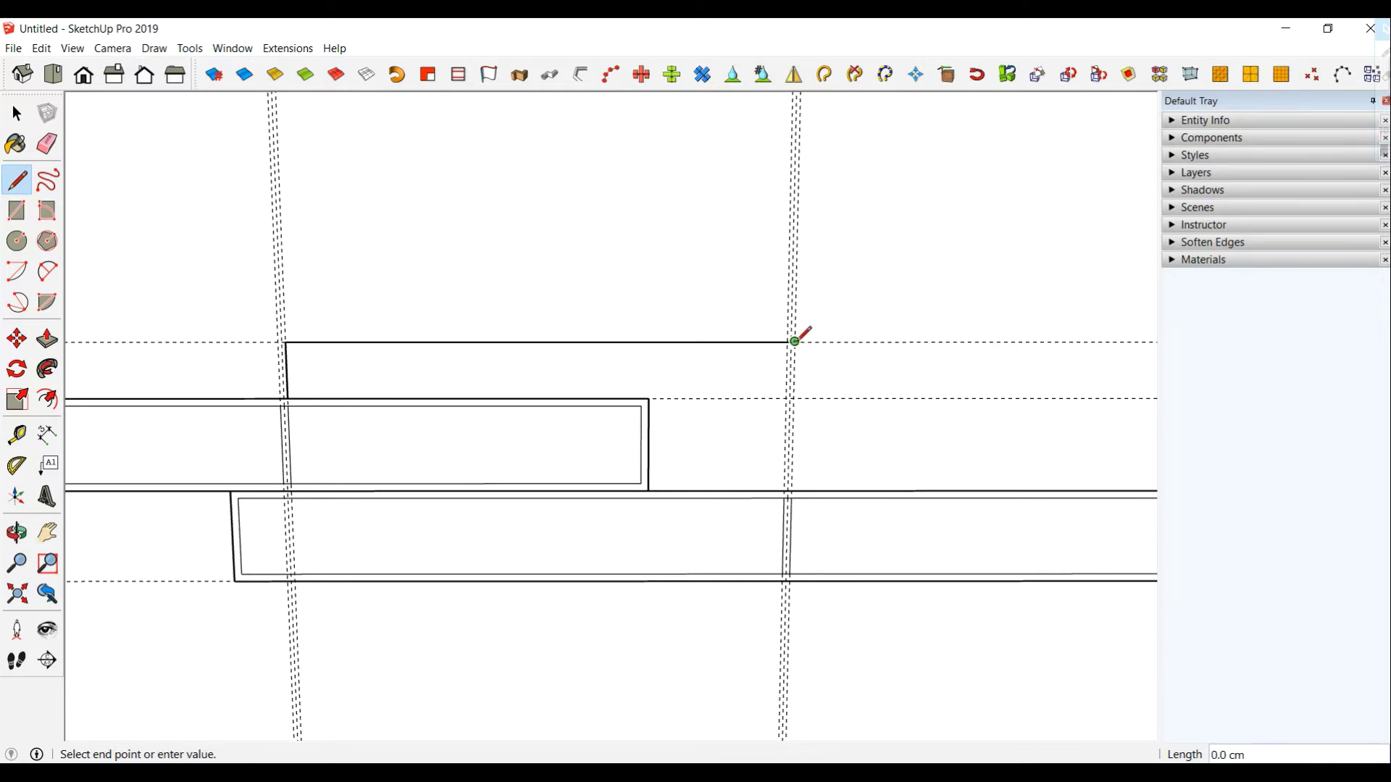
{"action": "left_click", "coordinate": [791, 491]}
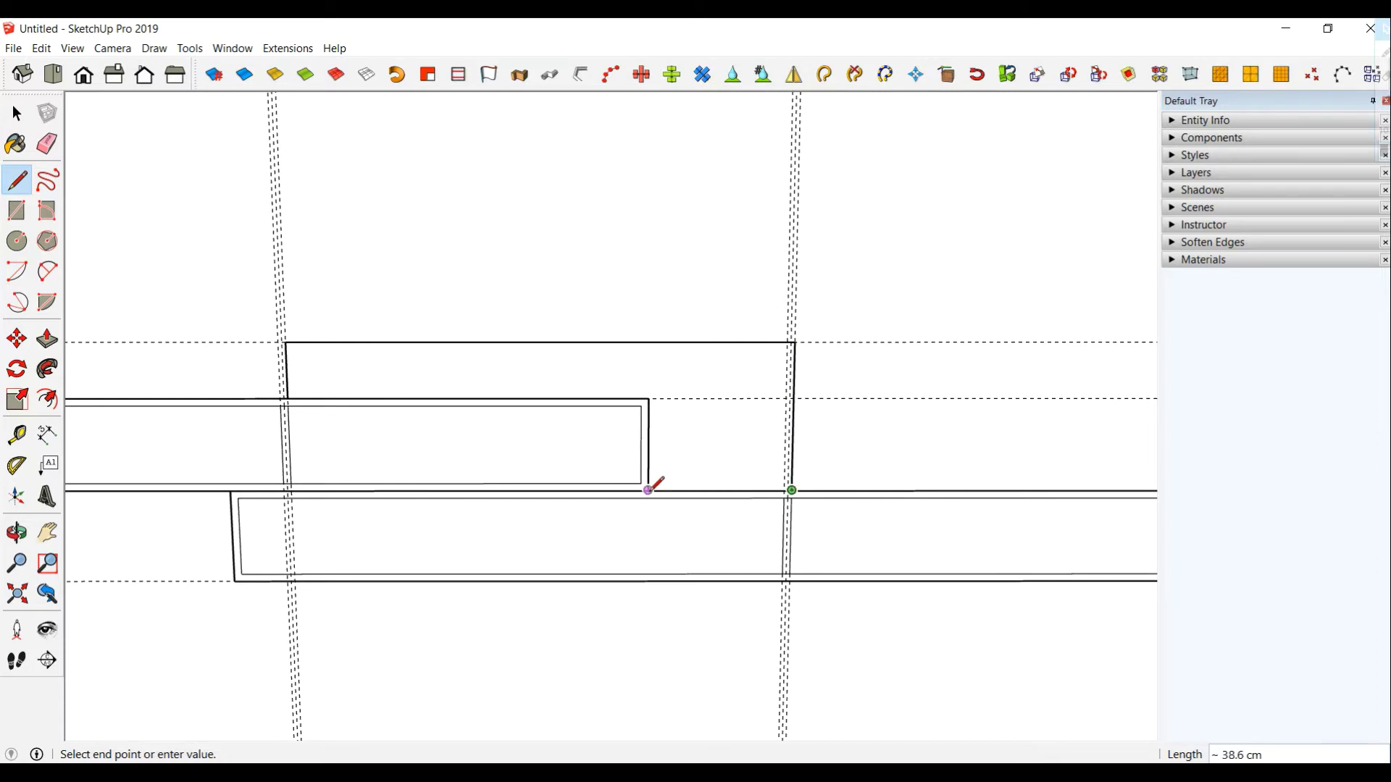
{"action": "left_click", "coordinate": [650, 397]}
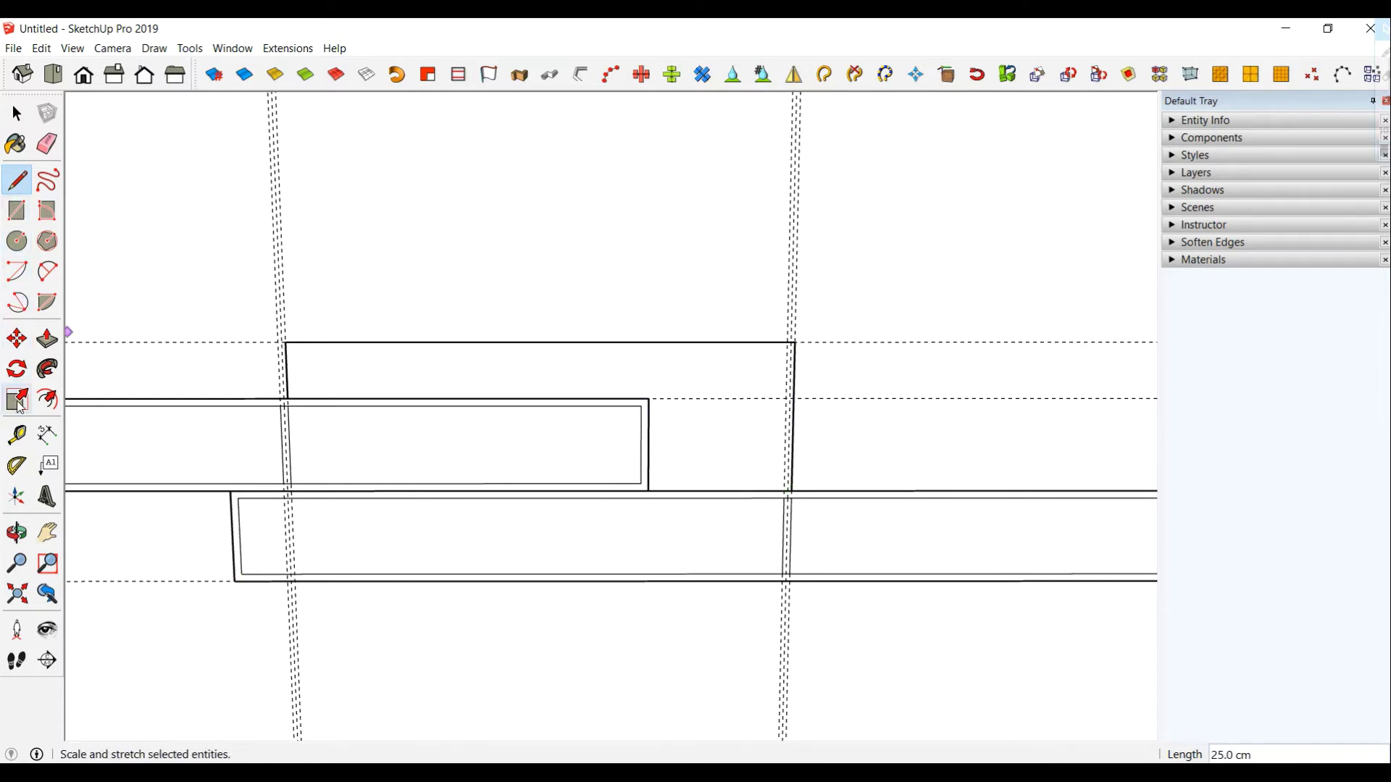
- Offset the niche face 2 cm inward to create an inner border
{"action": "left_click", "coordinate": [16, 435]}
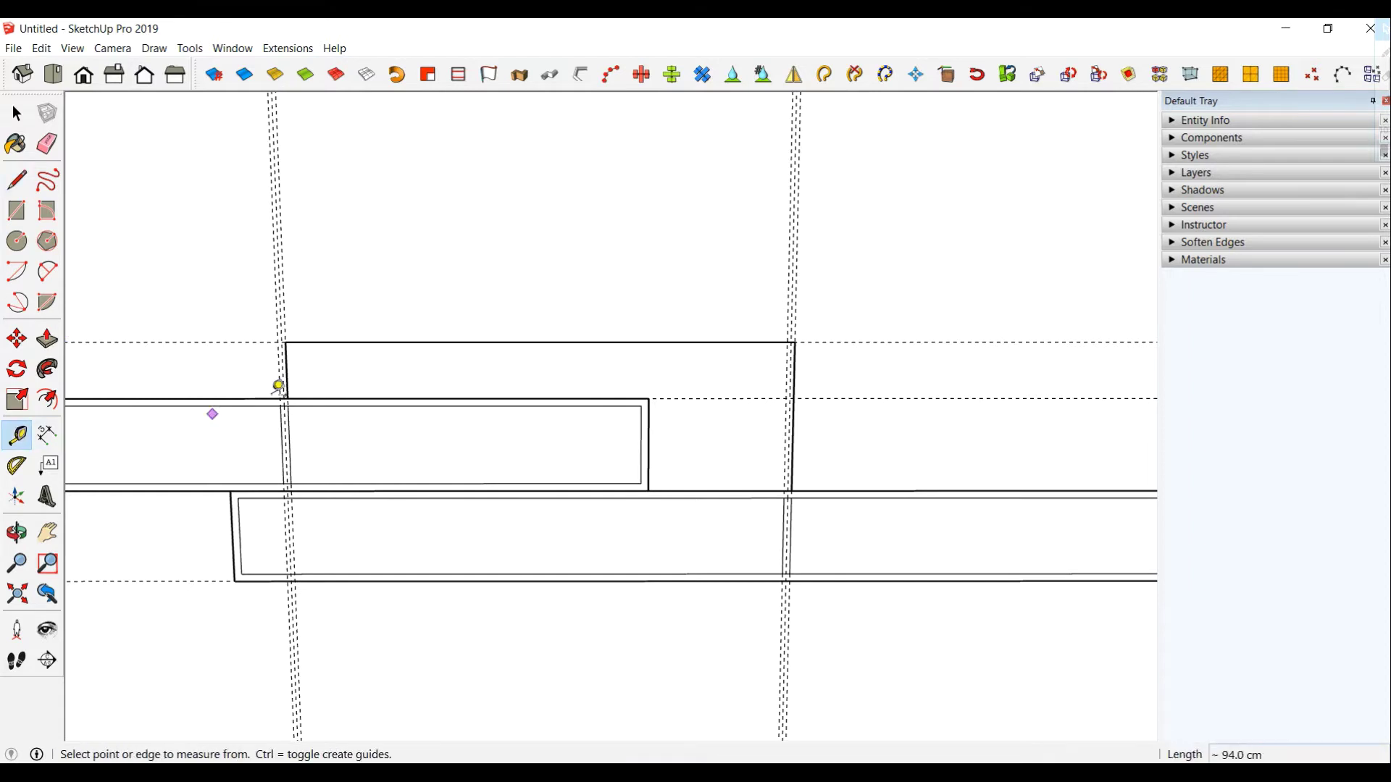
{"action": "left_click", "coordinate": [47, 399]}
{"action": "left_click", "coordinate": [545, 358]}
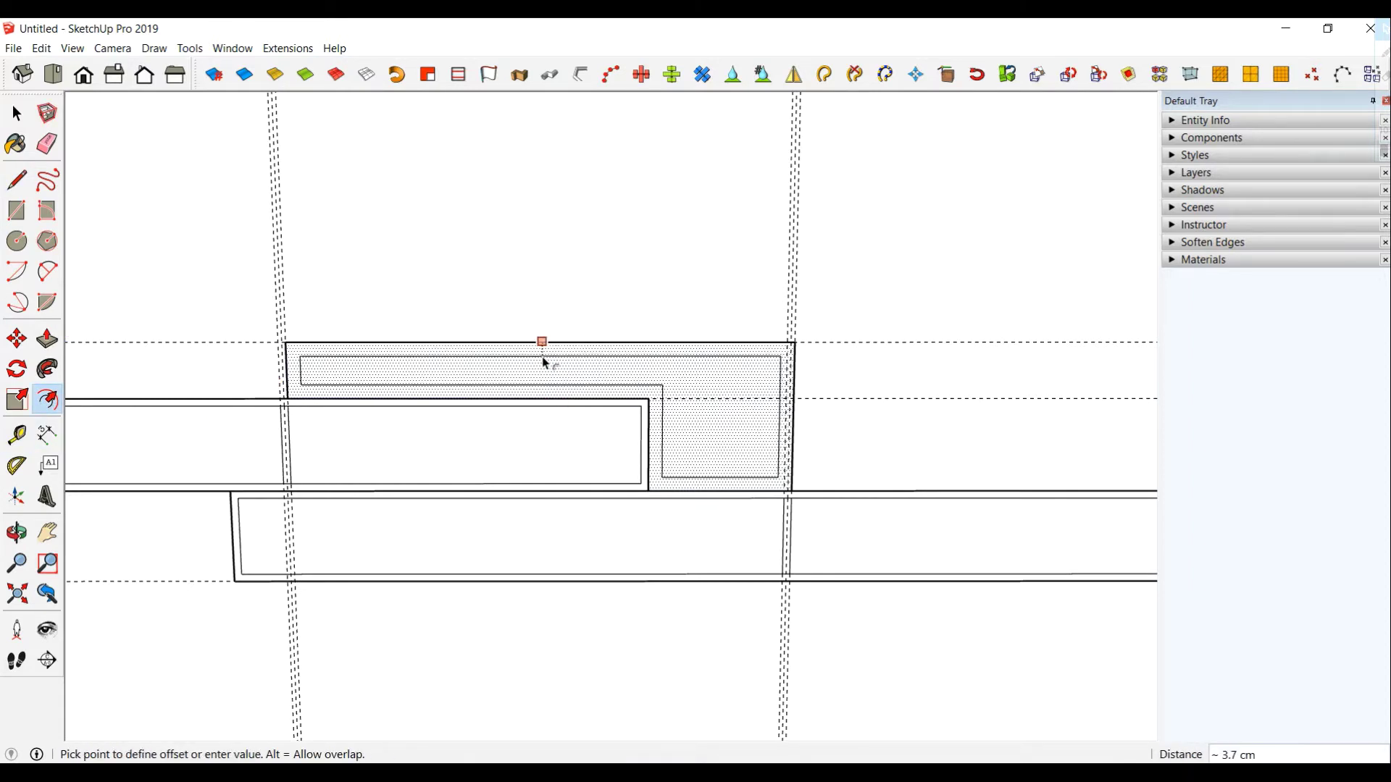
{"action": "key", "text": "Return"}
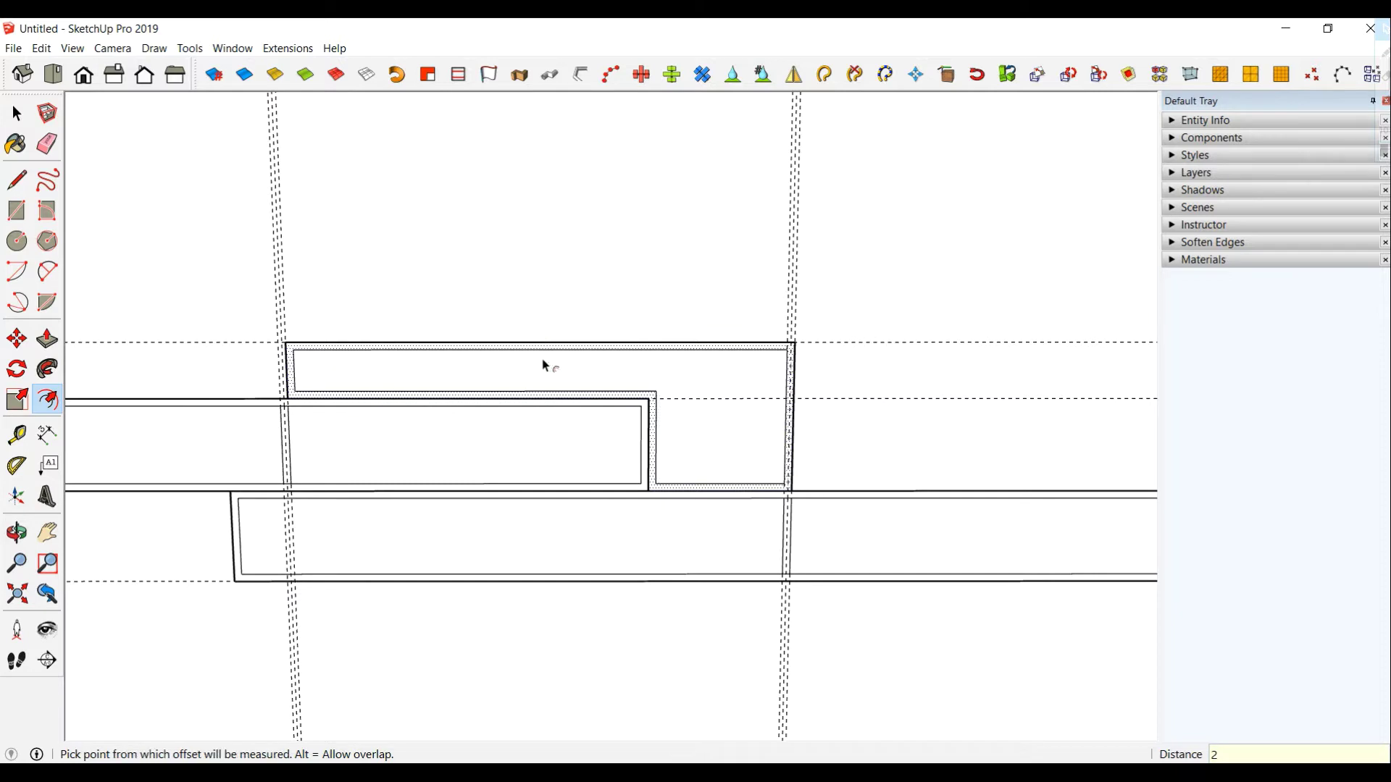
- Move the inner border's bottom edge 2 cm down onto the panel
{"action": "left_click", "coordinate": [19, 117]}
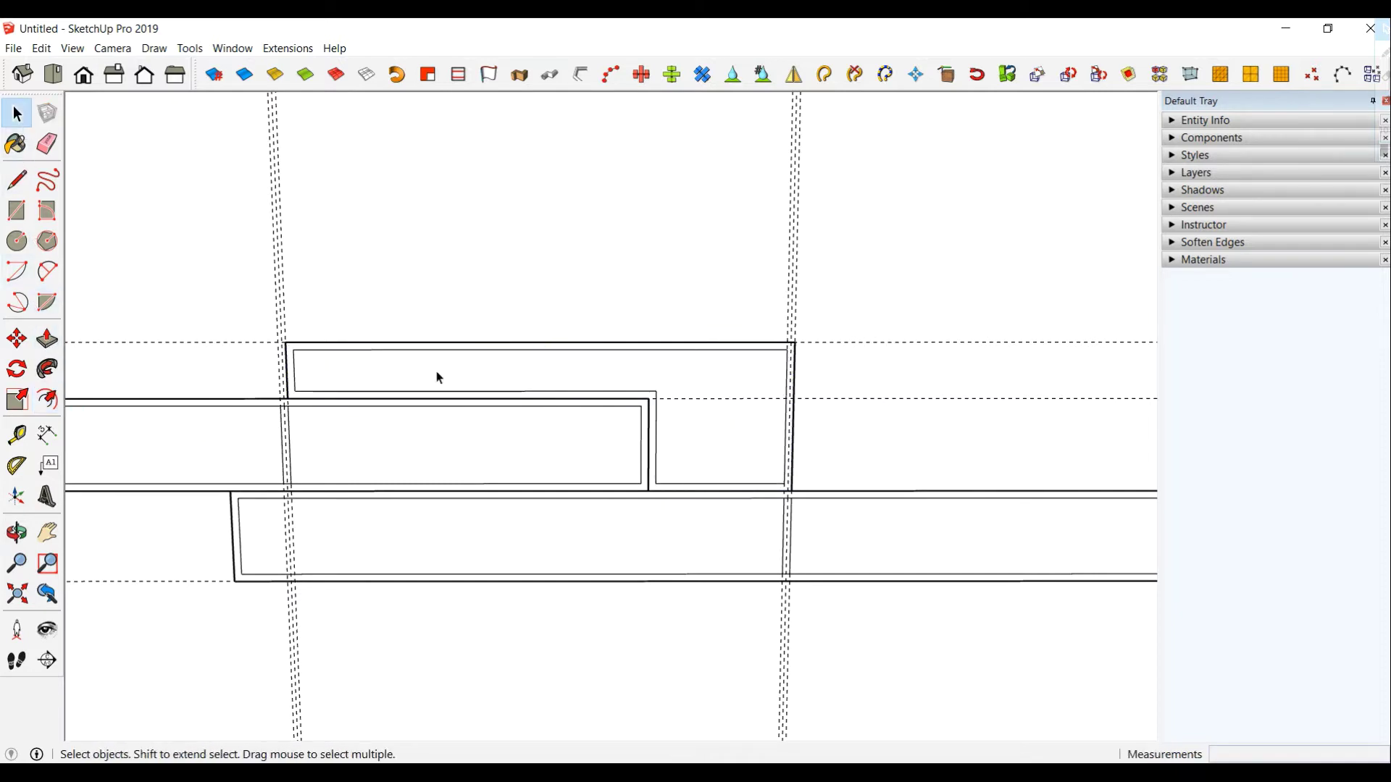
{"action": "left_click", "coordinate": [484, 393]}
{"action": "key", "text": "m"}
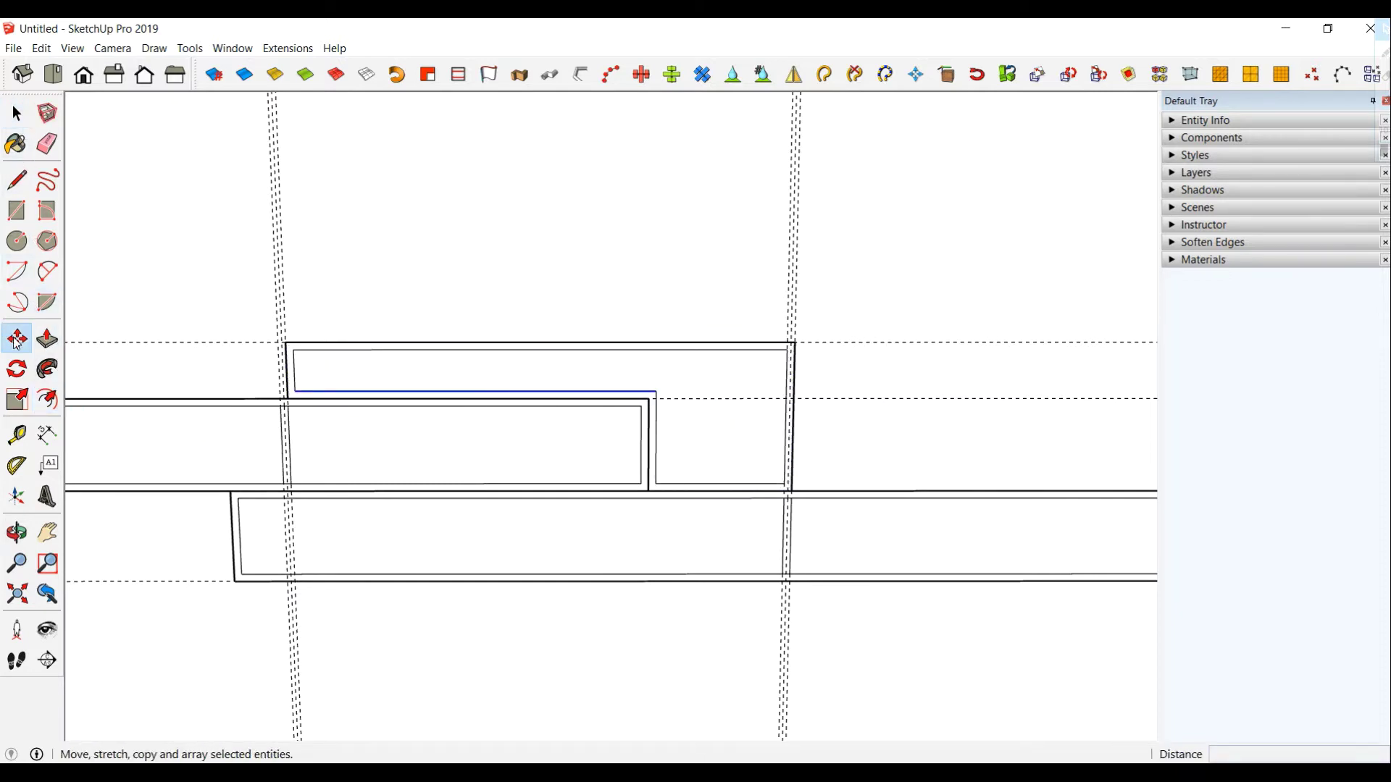
{"action": "left_click", "coordinate": [560, 391]}
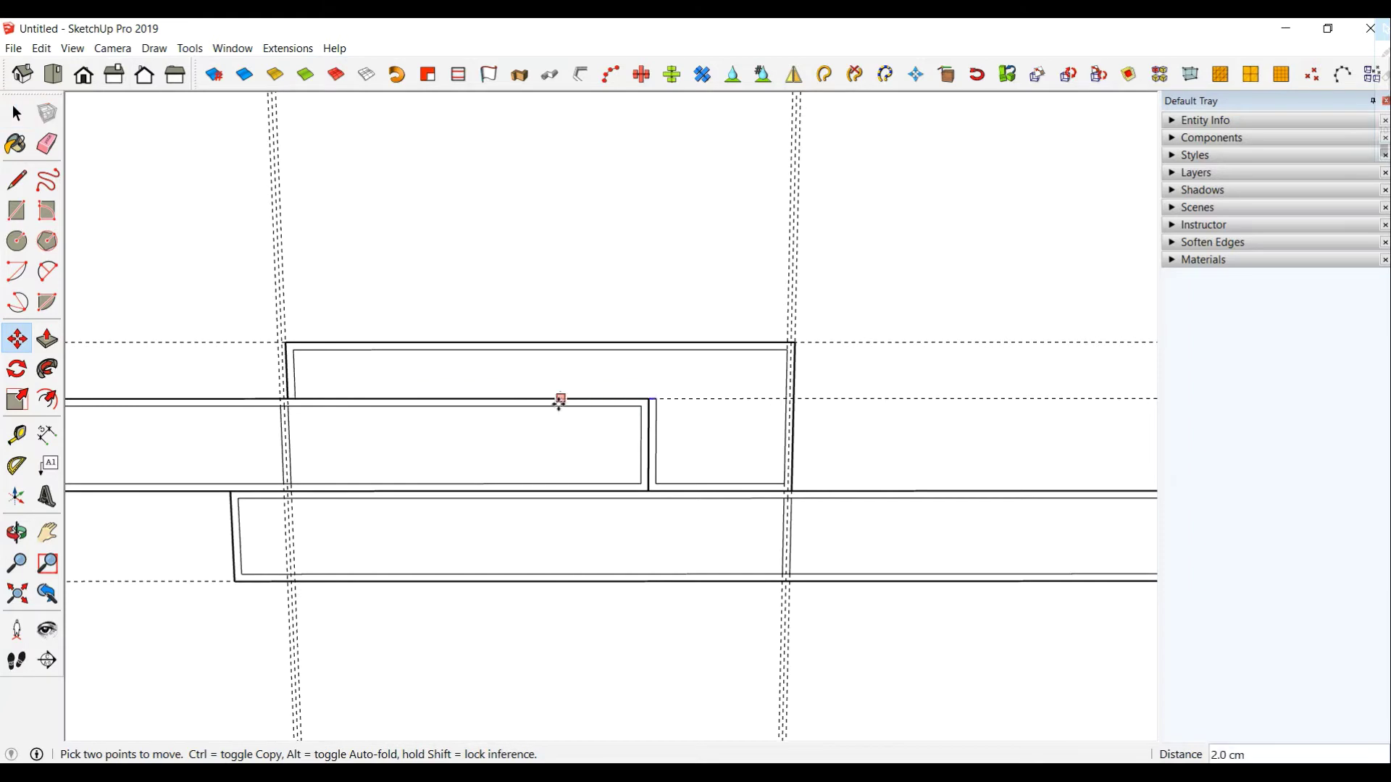
{"action": "left_click", "coordinate": [556, 398]}
{"action": "left_click", "coordinate": [556, 399]}
- Move the inner vertical edge left to align with the panel edge
{"action": "left_click", "coordinate": [17, 114]}
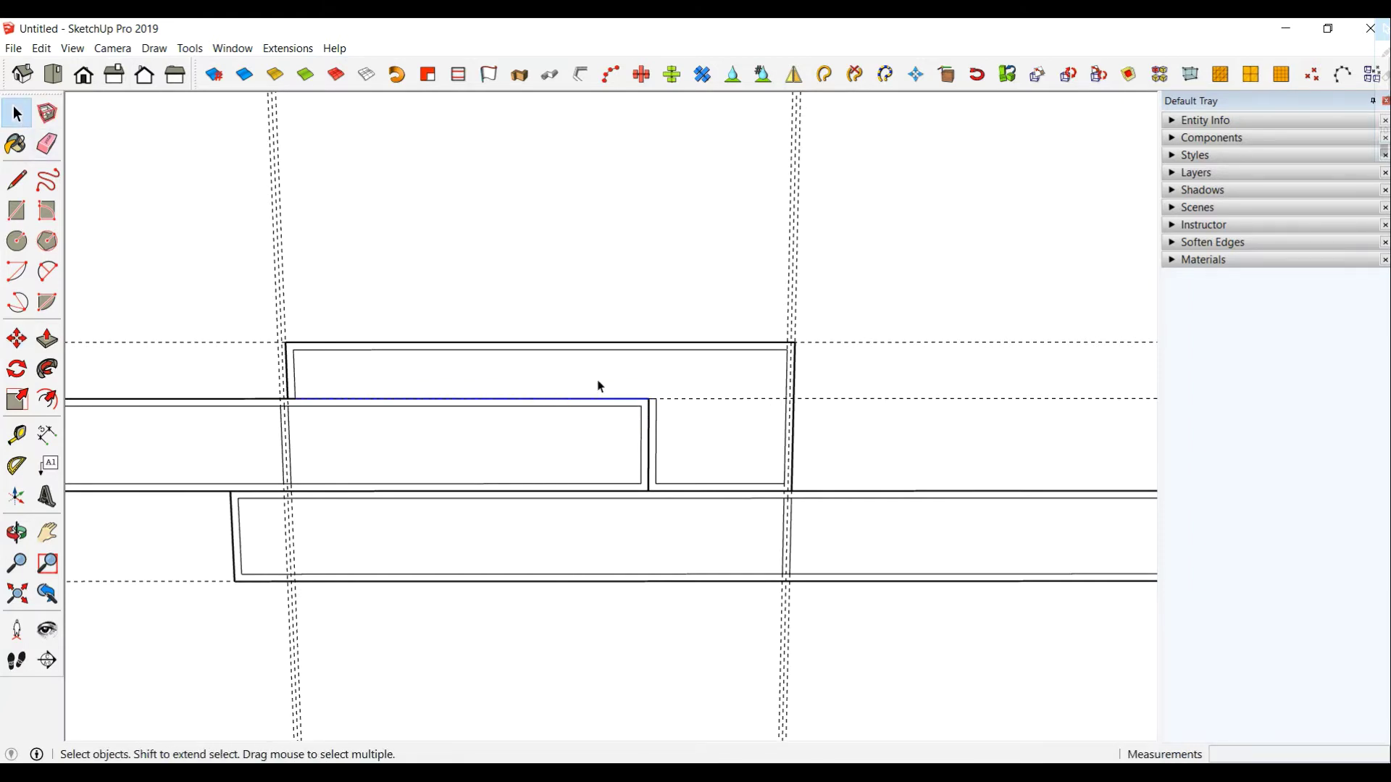
{"action": "left_click", "coordinate": [656, 445]}
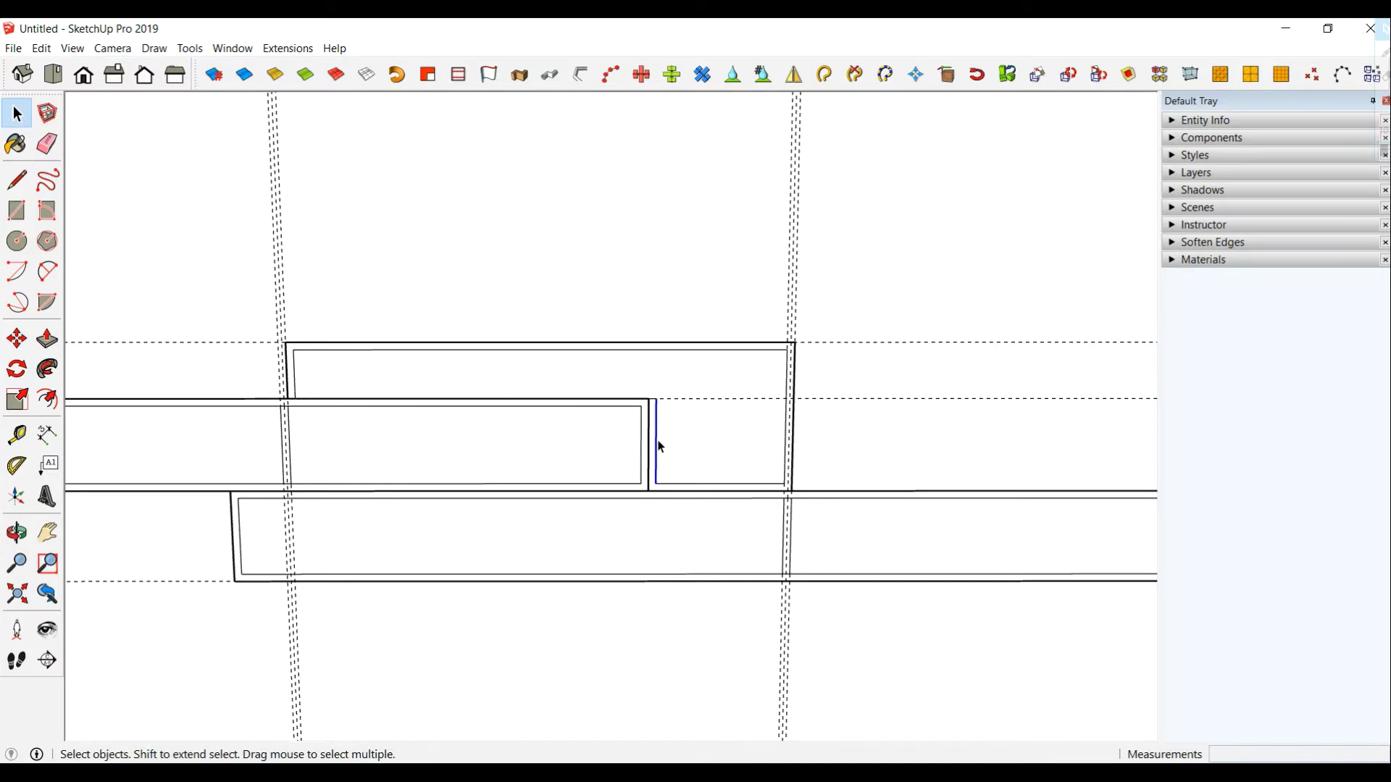
{"action": "left_click", "coordinate": [16, 339]}
{"action": "scroll", "coordinate": [656, 435], "scroll_direction": "up", "scroll_amount": 2}
{"action": "scroll", "coordinate": [667, 420], "scroll_direction": "up", "scroll_amount": 3}
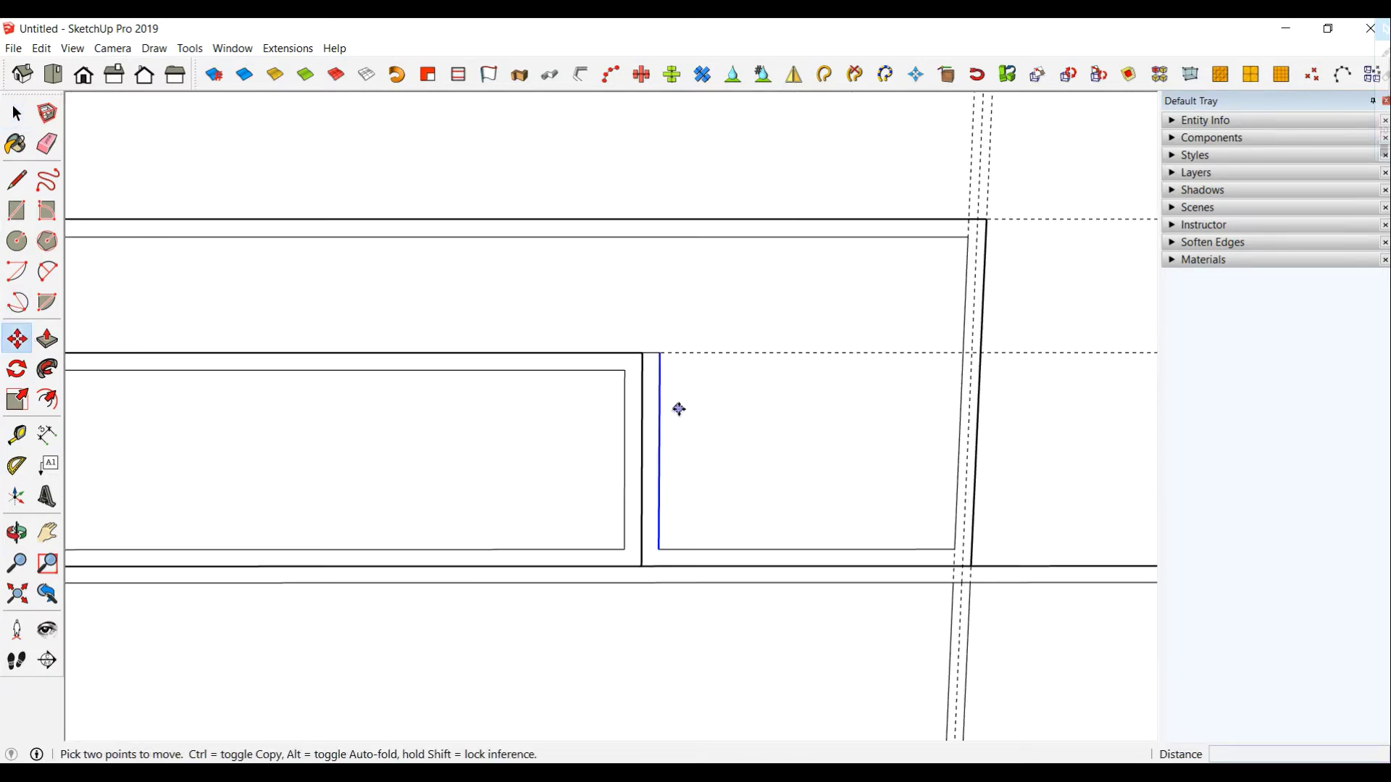
{"action": "left_click", "coordinate": [661, 417]}
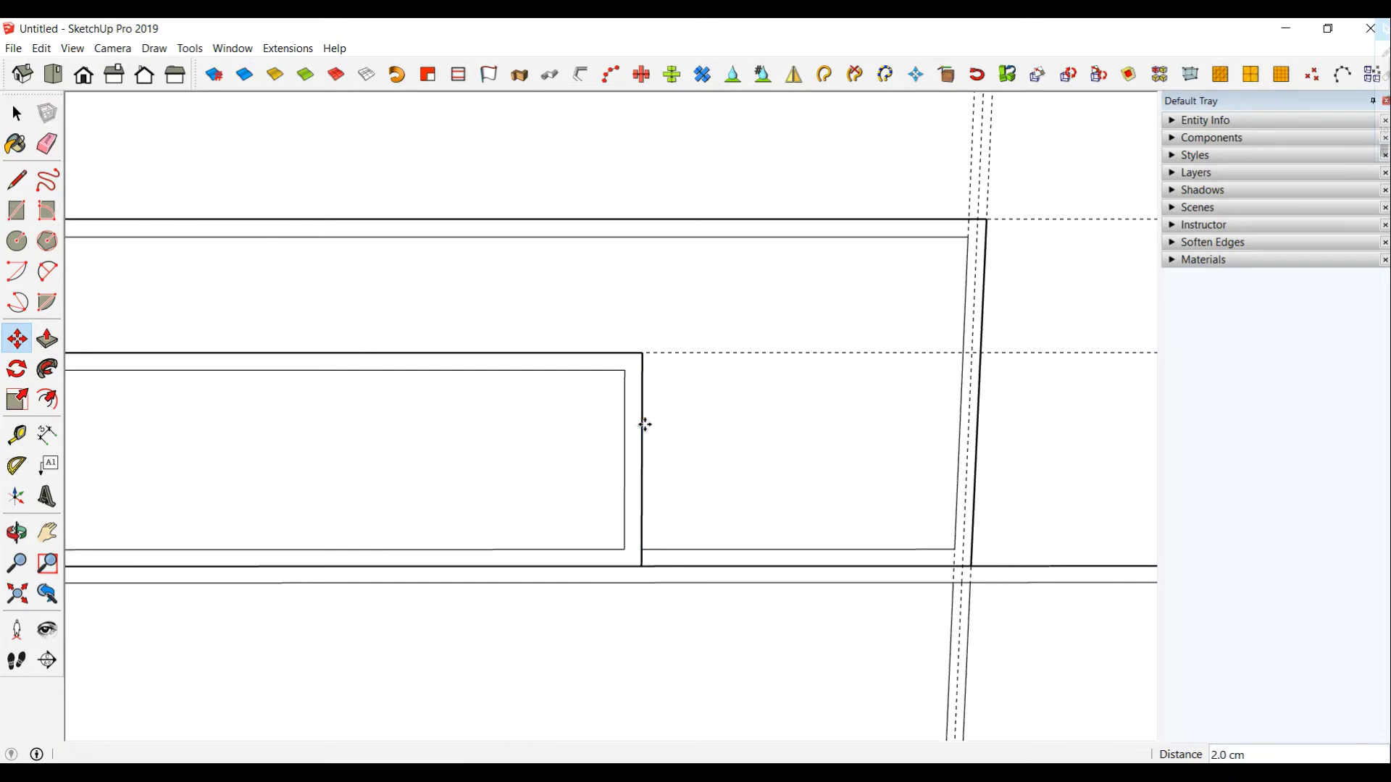
{"action": "left_click", "coordinate": [643, 421]}
{"action": "scroll", "coordinate": [645, 427], "scroll_direction": "down", "scroll_amount": 3}
{"action": "scroll", "coordinate": [650, 447], "scroll_direction": "down", "scroll_amount": 2}
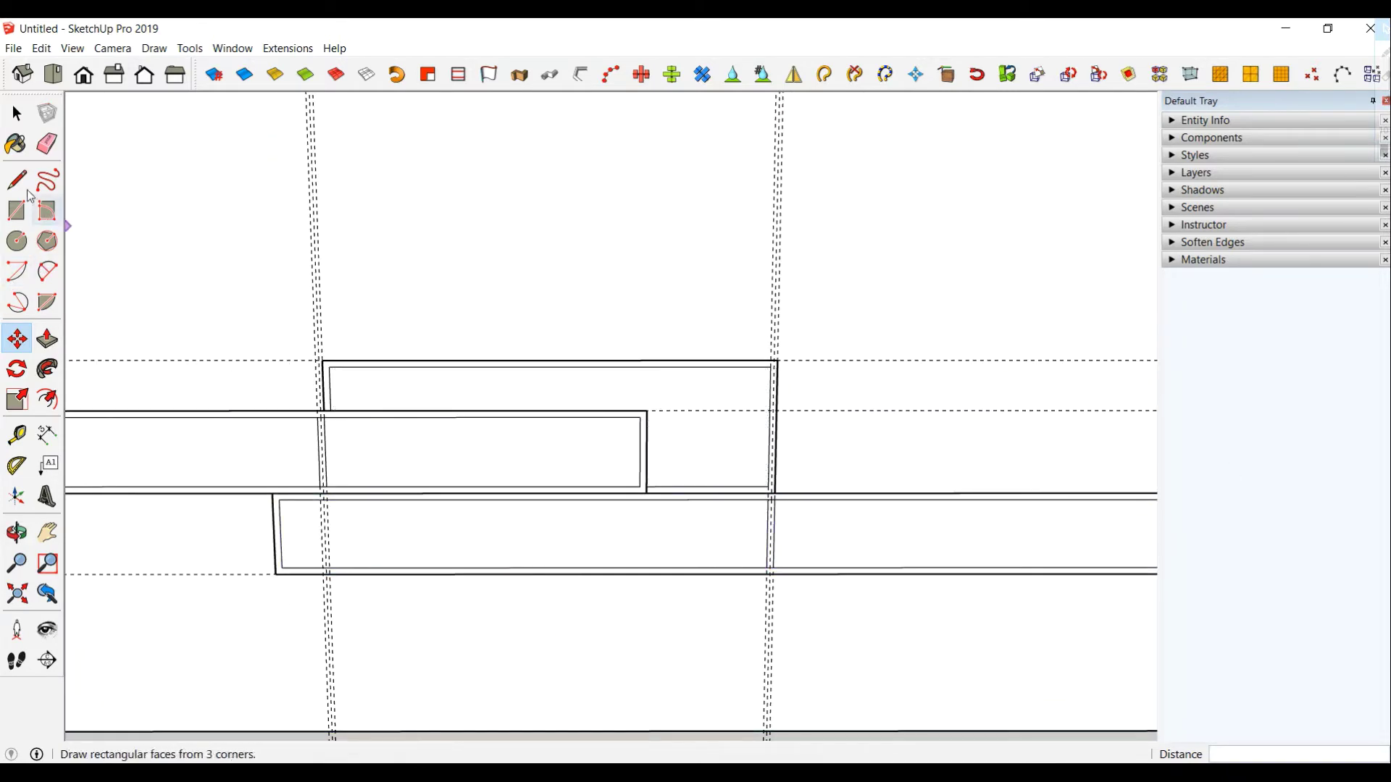
- Place paired vertical guides 1 cm either side of the niche centre
{"action": "left_click", "coordinate": [16, 435]}
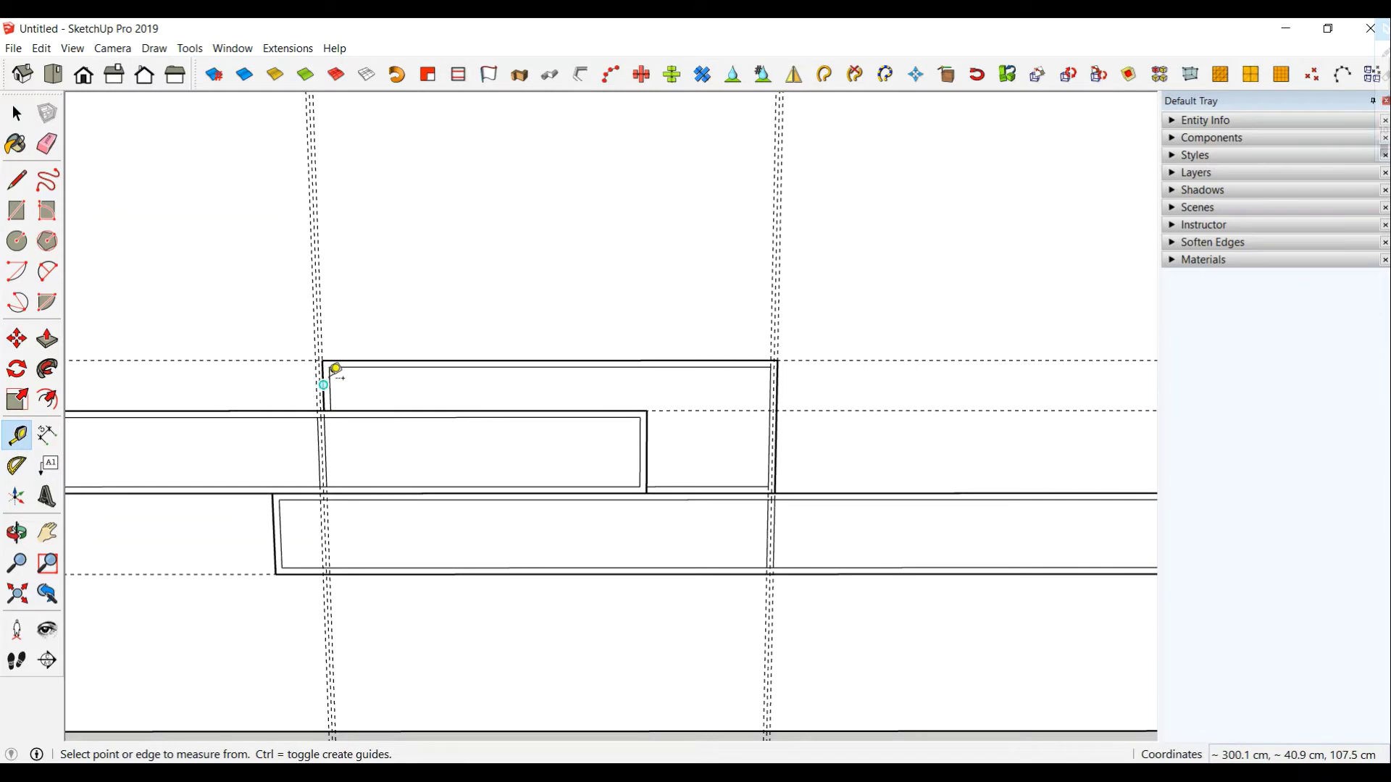
{"action": "scroll", "coordinate": [335, 370], "scroll_direction": "up", "scroll_amount": 3}
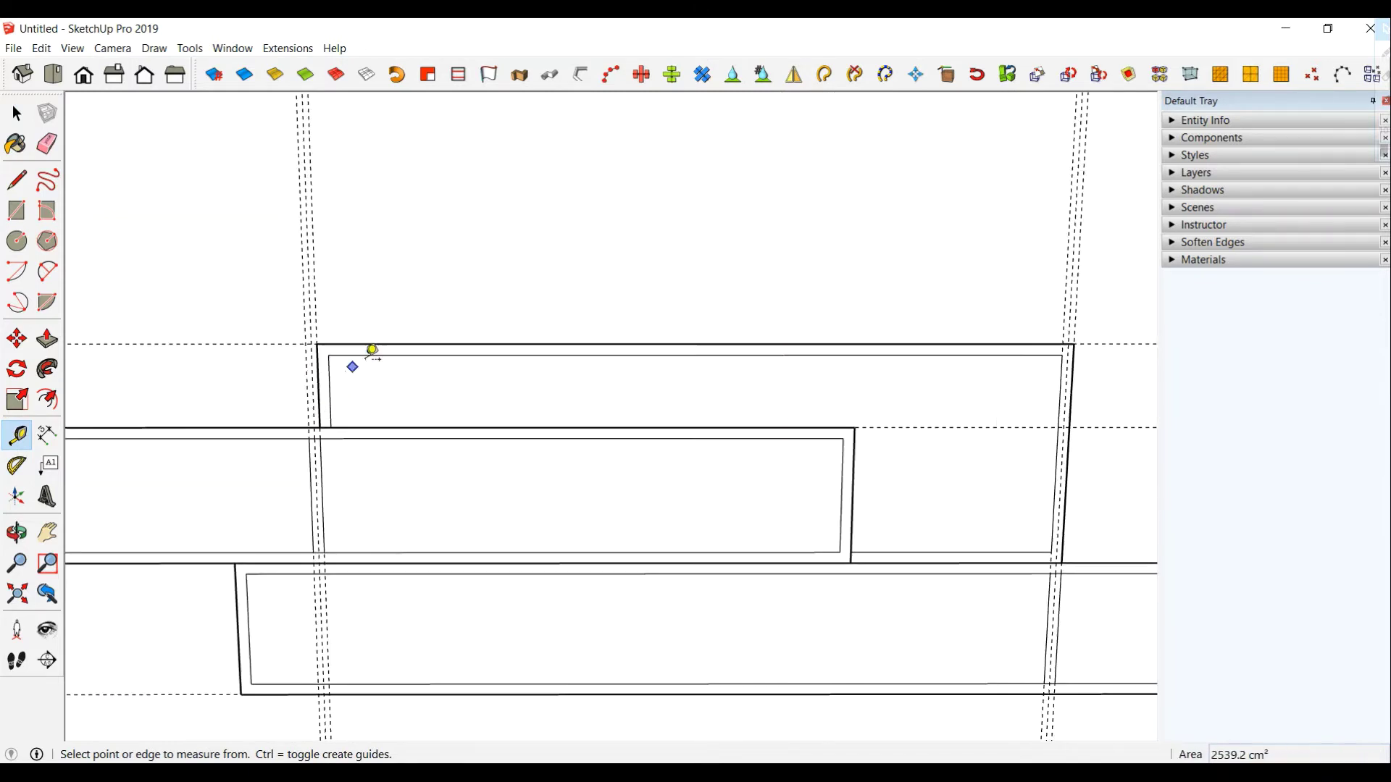
{"action": "left_click", "coordinate": [331, 374]}
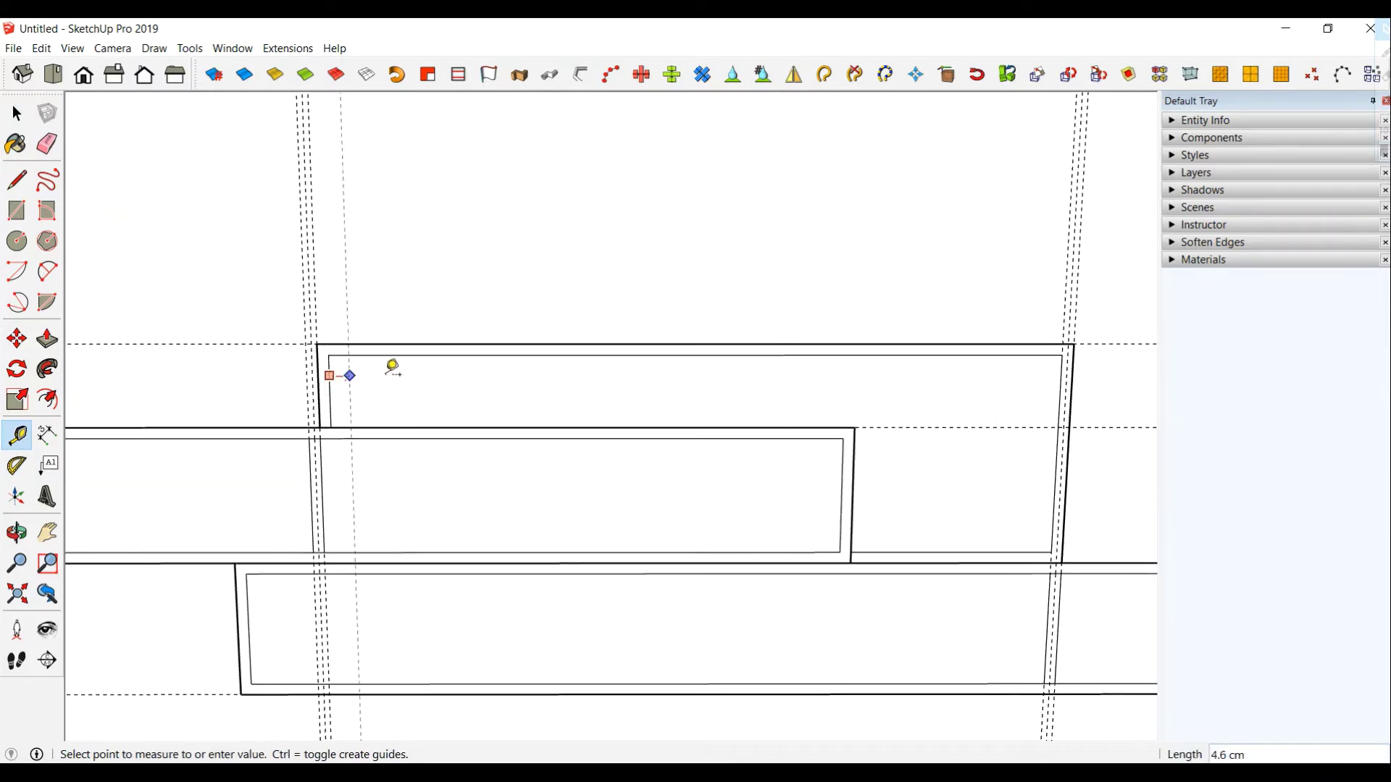
{"action": "left_click", "coordinate": [708, 354]}
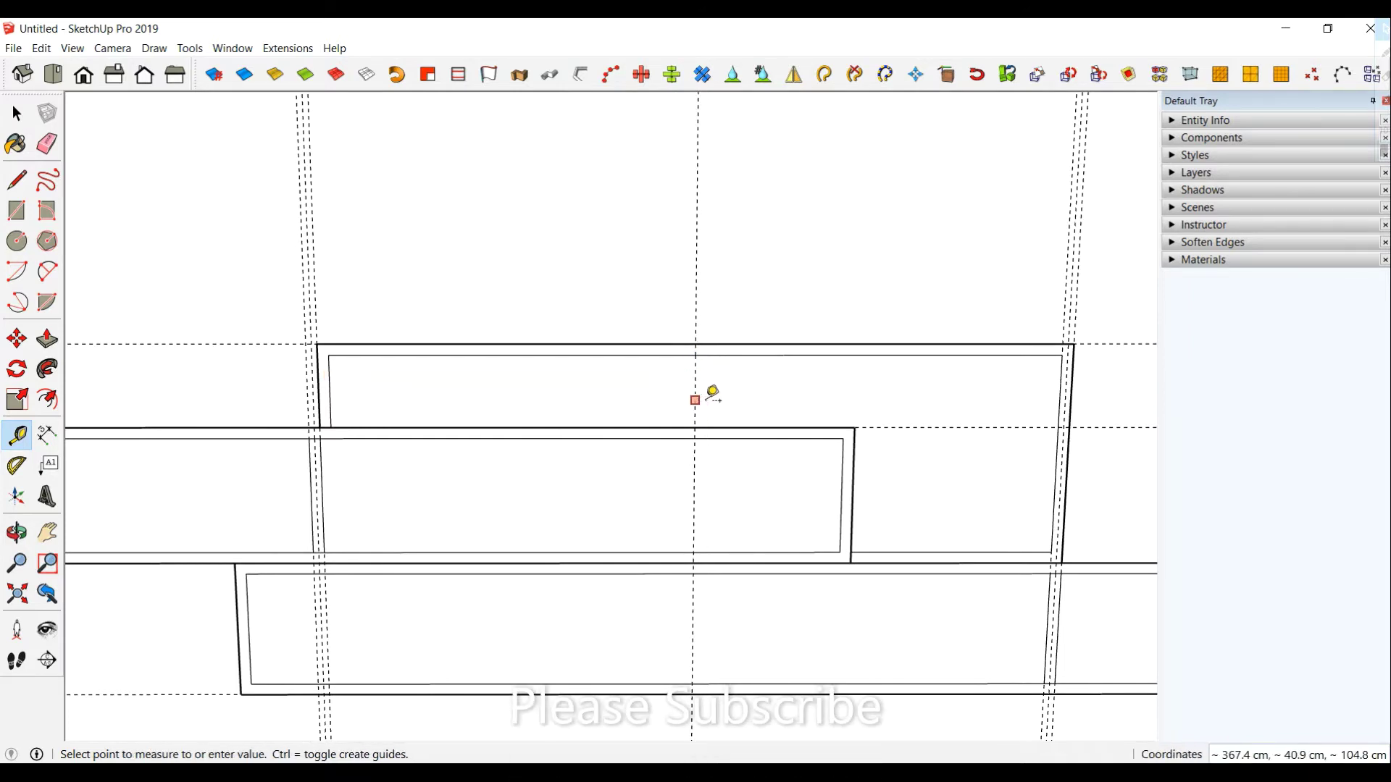
{"action": "key", "text": "Return"}
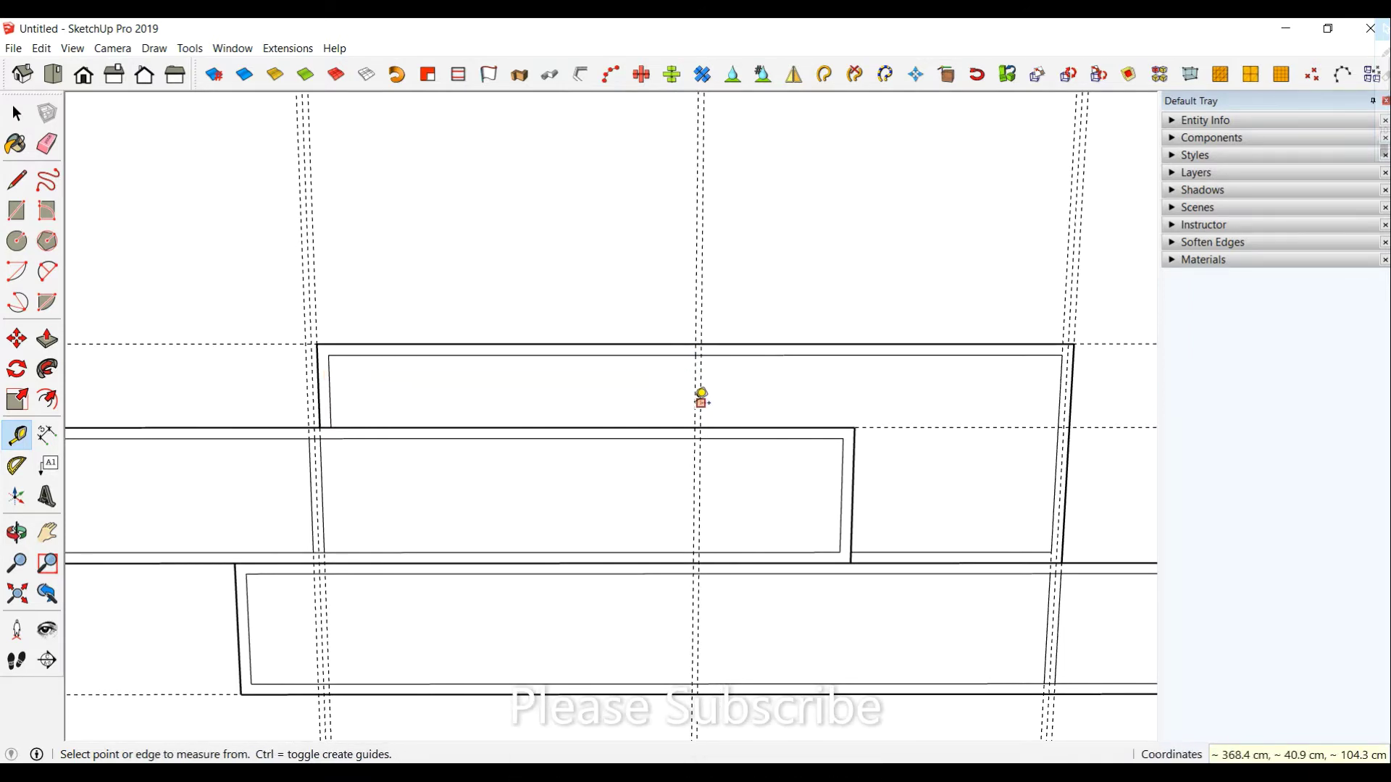
{"action": "left_click", "coordinate": [696, 403]}
{"action": "type", "text": "1"}
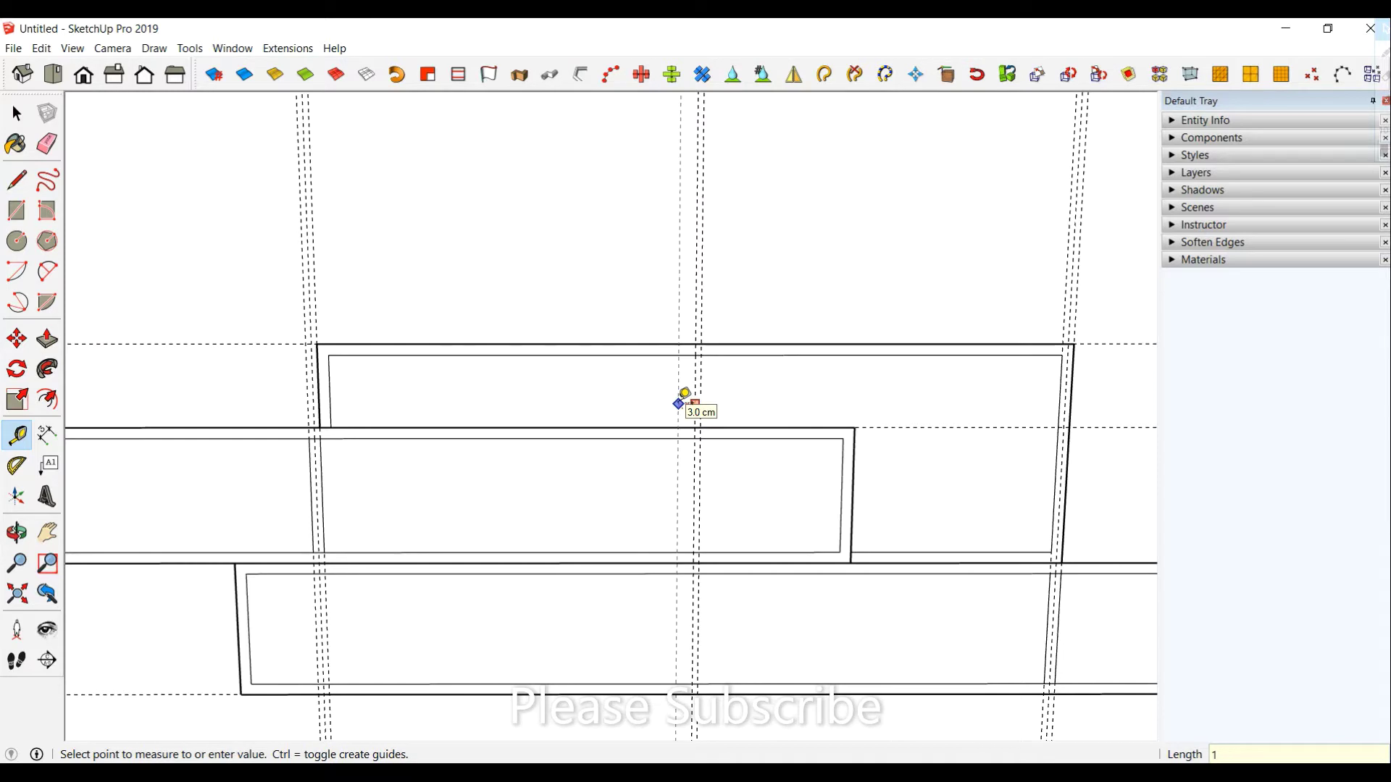
{"action": "key", "text": "Return"}
- Draw a 2 by 13 cm divider rectangle between the paired guides
{"action": "left_click", "coordinate": [14, 211]}
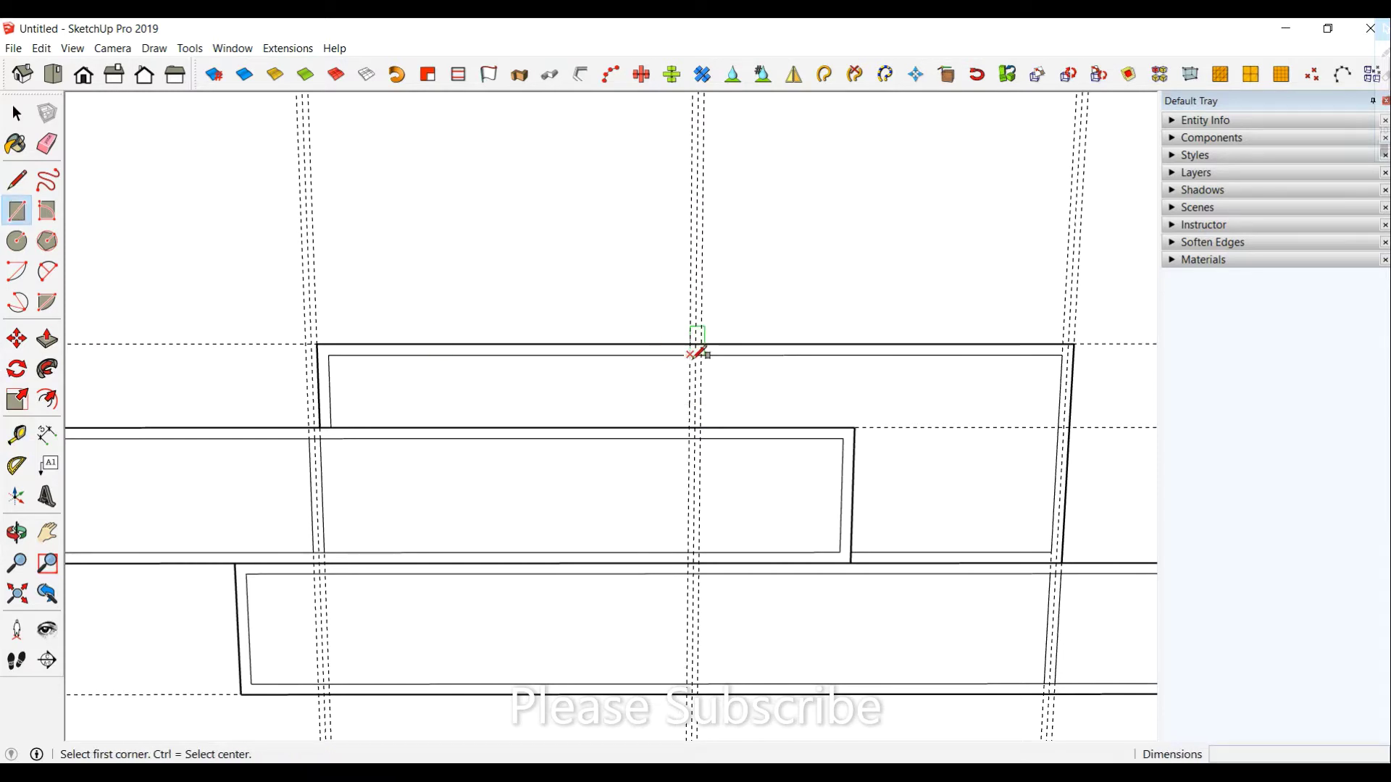
{"action": "left_click", "coordinate": [692, 355]}
{"action": "left_click", "coordinate": [701, 424]}
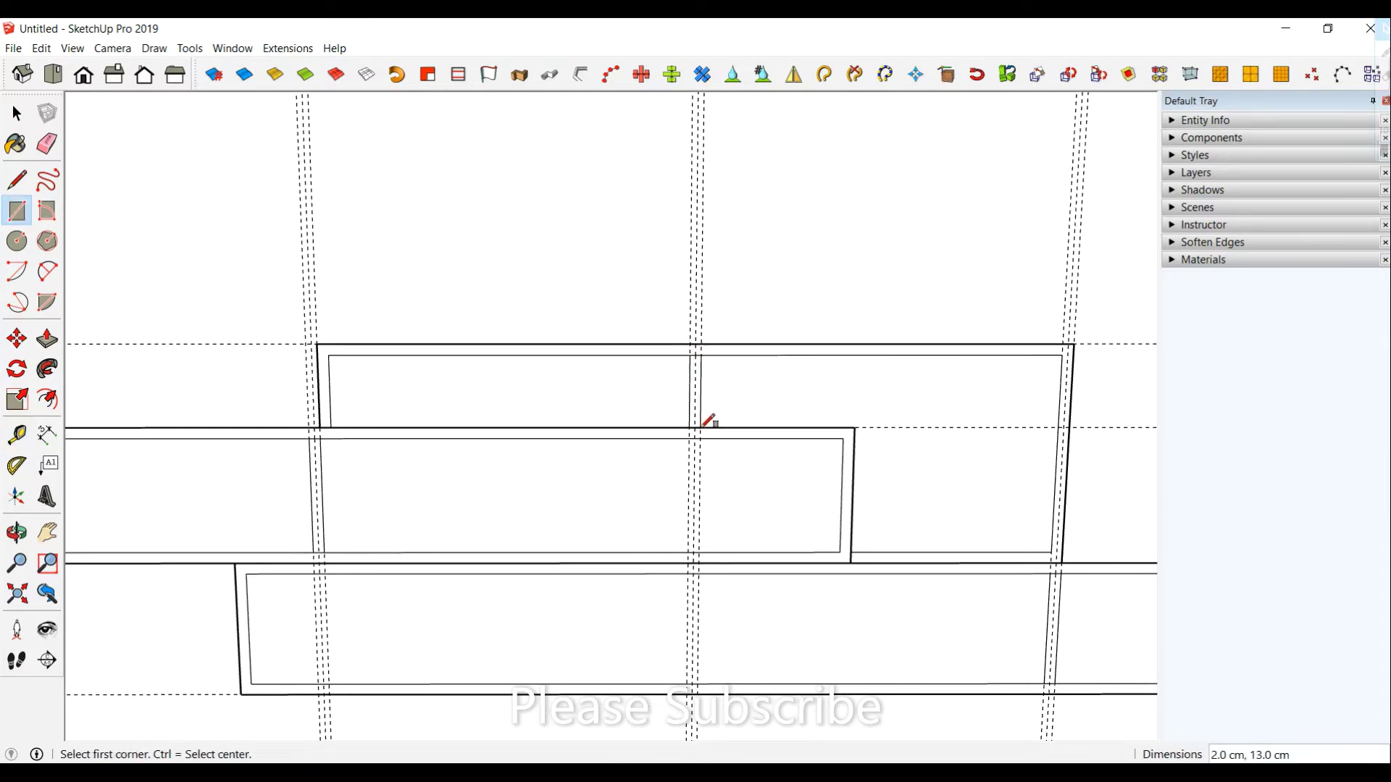
{"action": "scroll", "coordinate": [708, 419], "scroll_direction": "down", "scroll_amount": 2}
{"action": "scroll", "coordinate": [707, 419], "scroll_direction": "down", "scroll_amount": 2}
{"action": "scroll", "coordinate": [708, 419], "scroll_direction": "down", "scroll_amount": 2}
- Group all of the divided upper niche geometry
{"action": "left_click", "coordinate": [17, 113]}
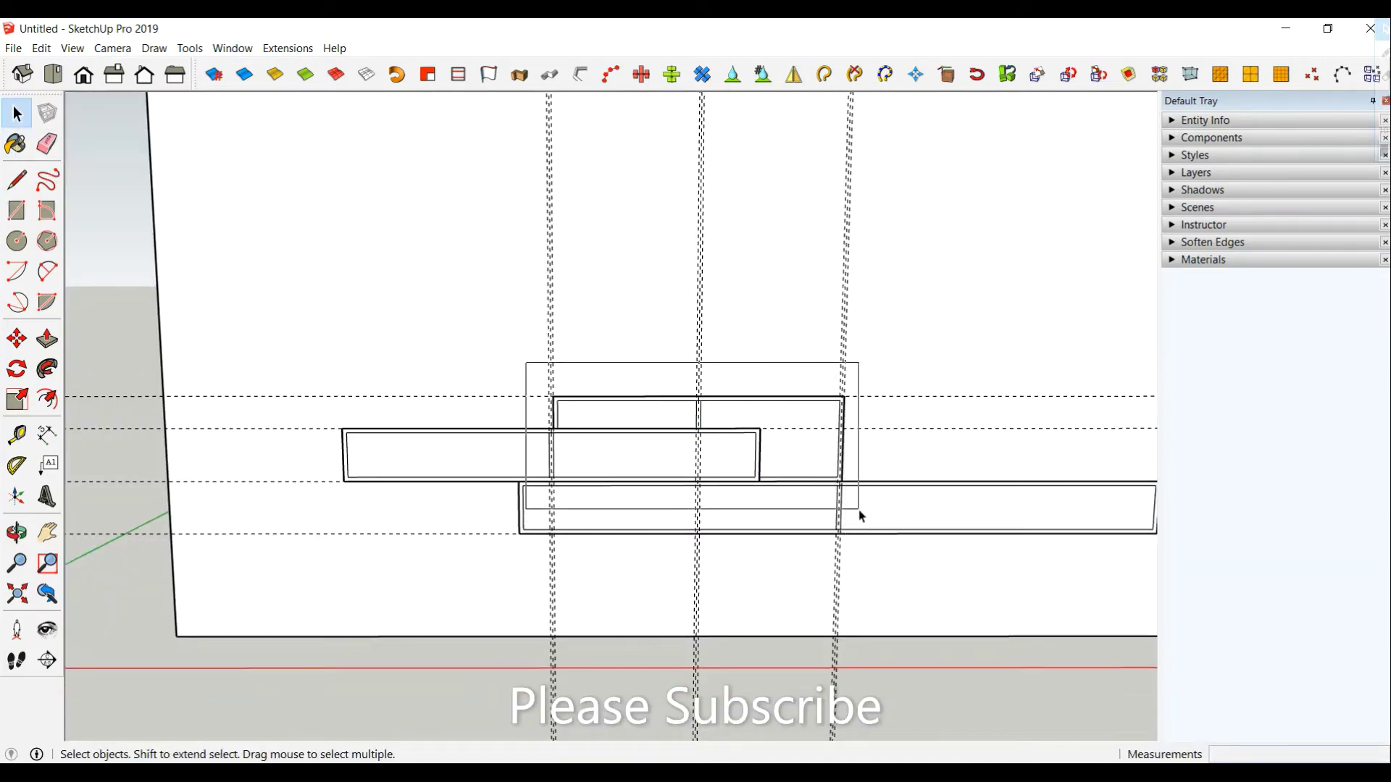
{"action": "left_click_drag", "start_coordinate": [803, 522], "coordinate": [860, 512]}
{"action": "right_click", "coordinate": [803, 451]}
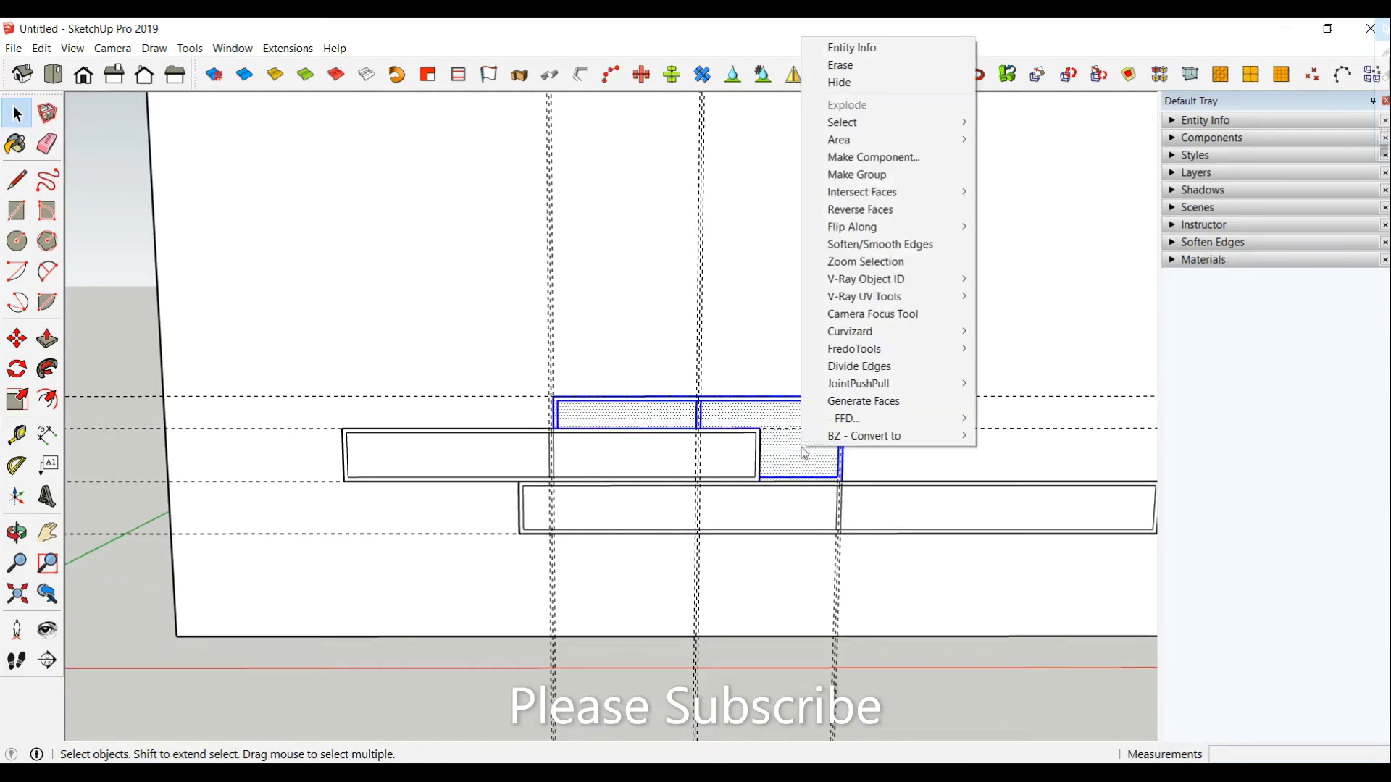
{"action": "left_click", "coordinate": [844, 176]}
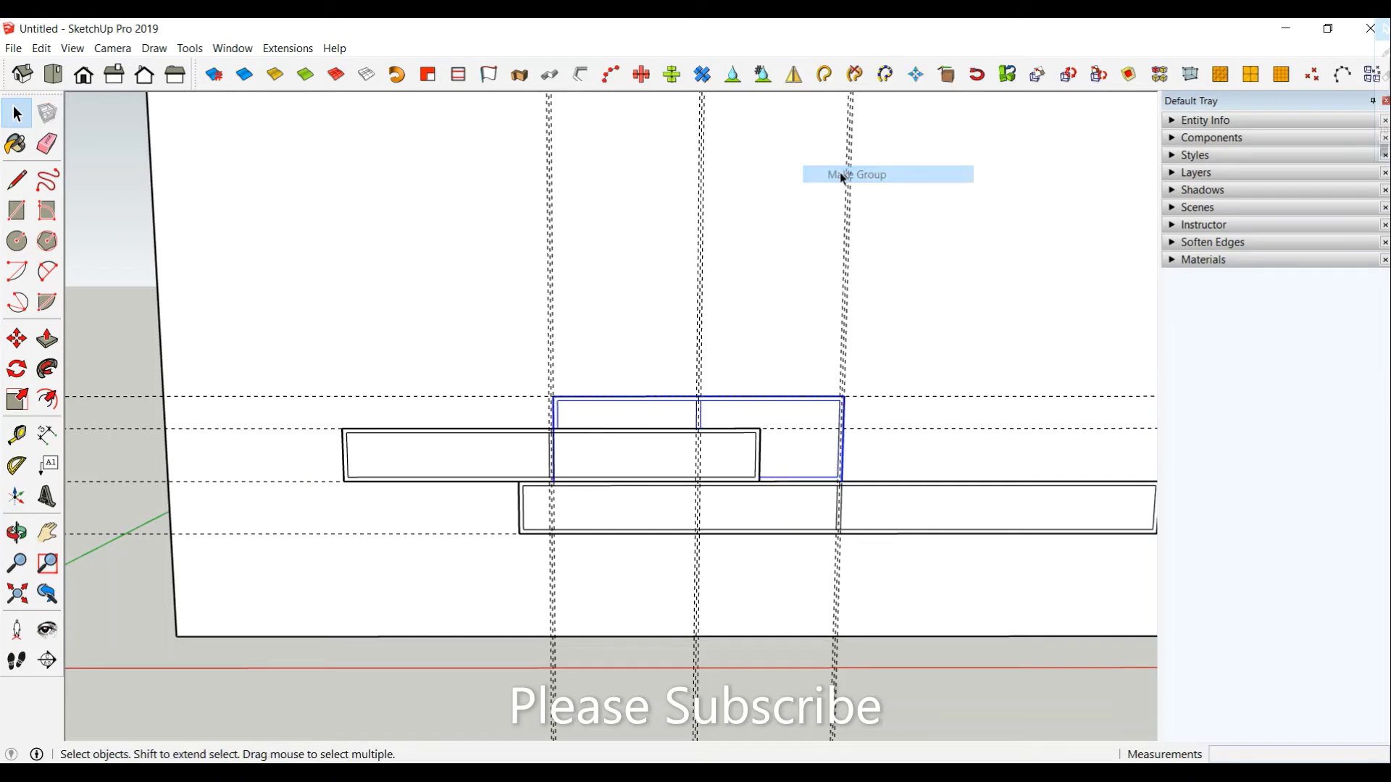
{"action": "left_click", "coordinate": [112, 306]}
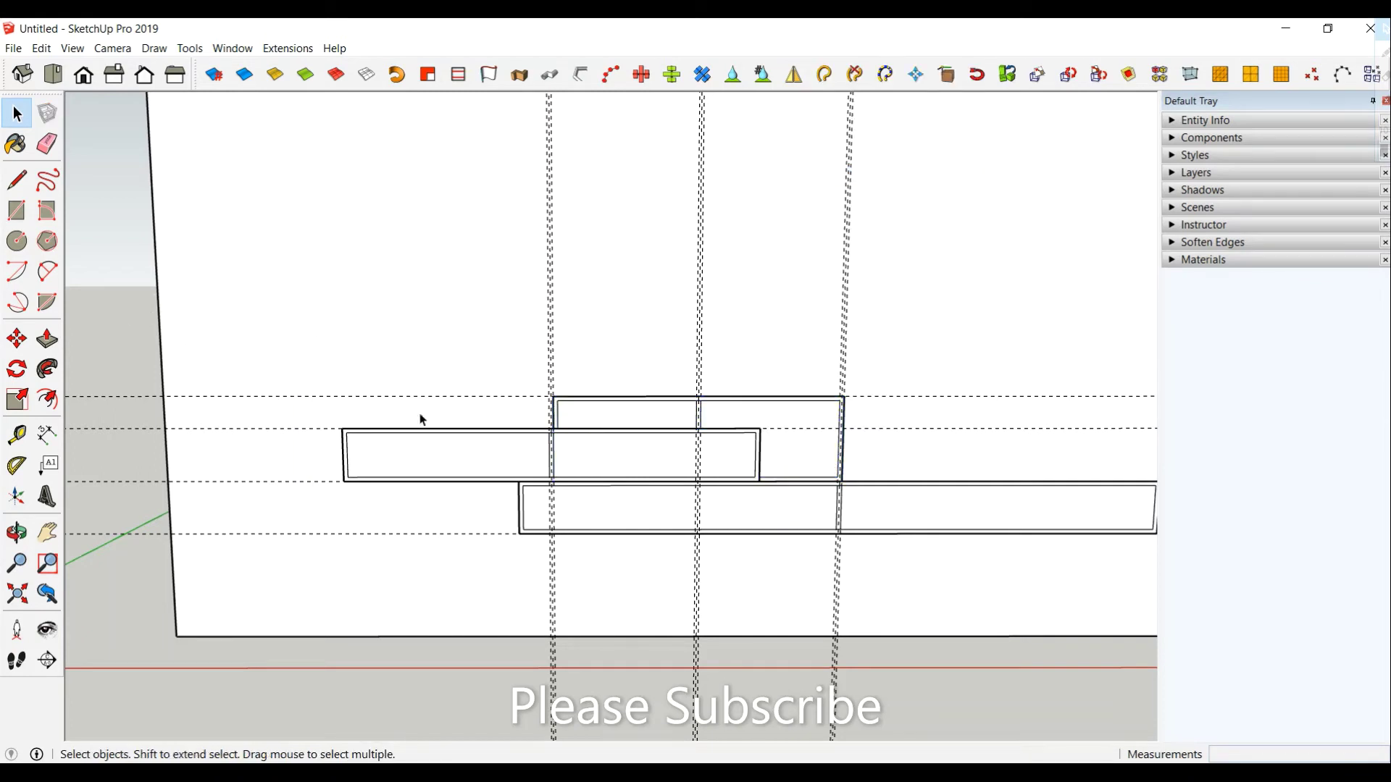
- Add a horizontal guide 70 cm above the left panel and a vertical guide further left
{"action": "left_click", "coordinate": [17, 434]}
{"action": "left_click", "coordinate": [497, 428]}
{"action": "type", "text": "70"}
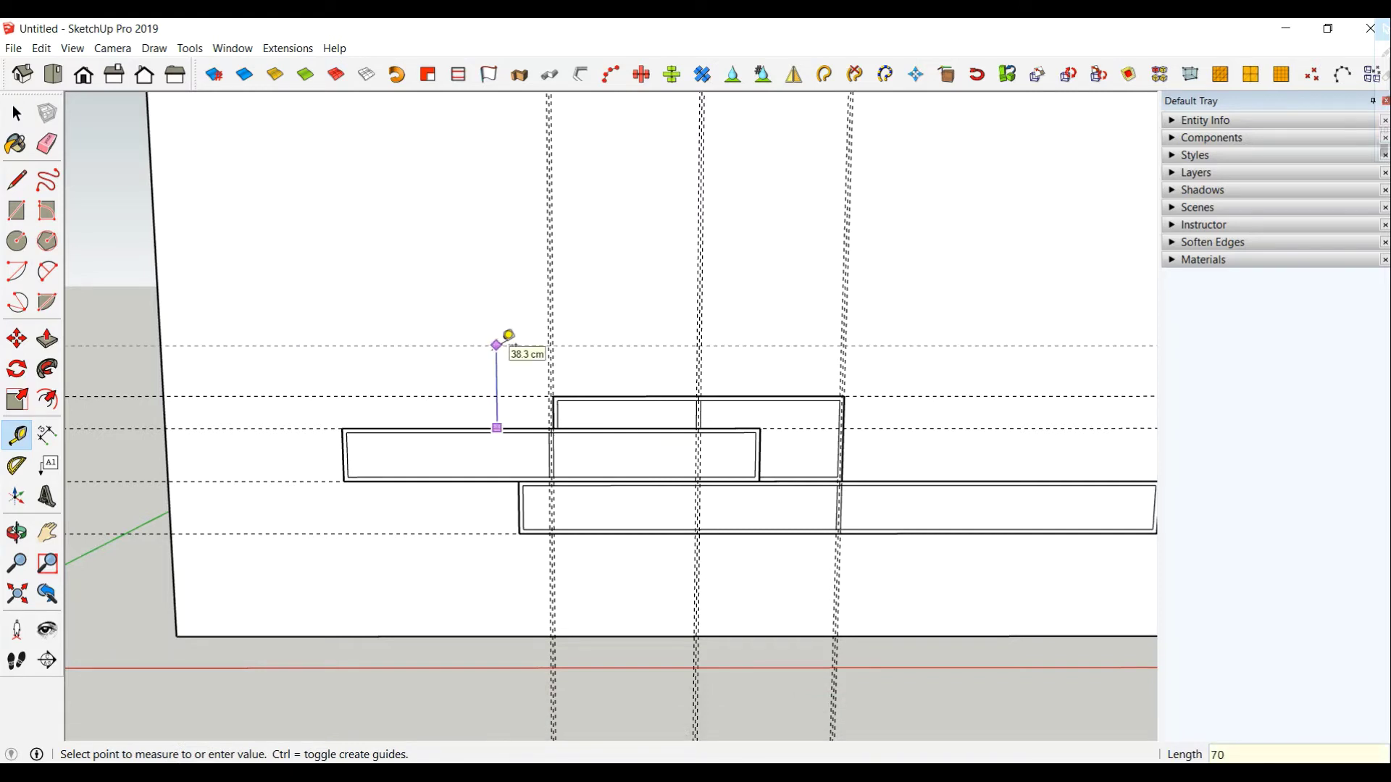
{"action": "key", "text": "Return"}
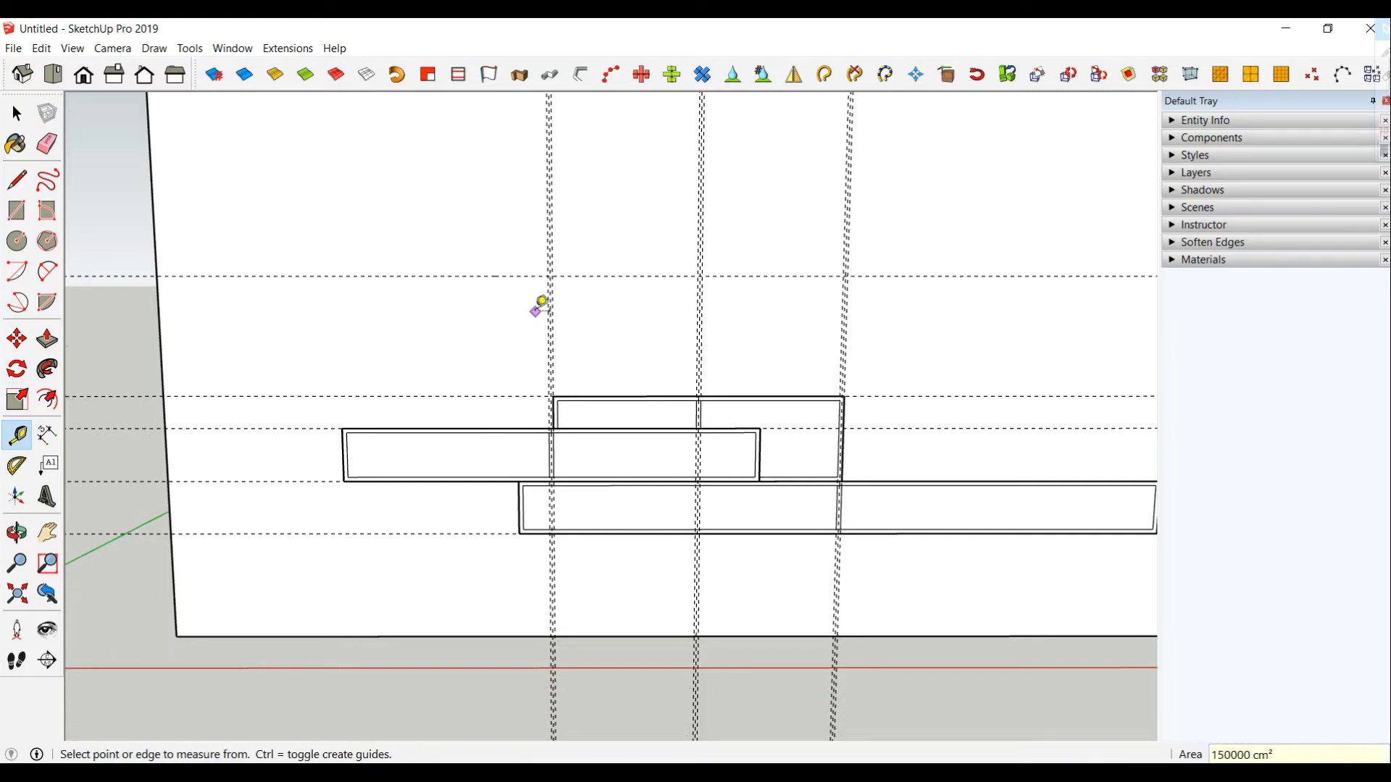
{"action": "scroll", "coordinate": [539, 307], "scroll_direction": "up", "scroll_amount": 2}
{"action": "scroll", "coordinate": [555, 375], "scroll_direction": "up", "scroll_amount": 1}
{"action": "left_click", "coordinate": [554, 382]}
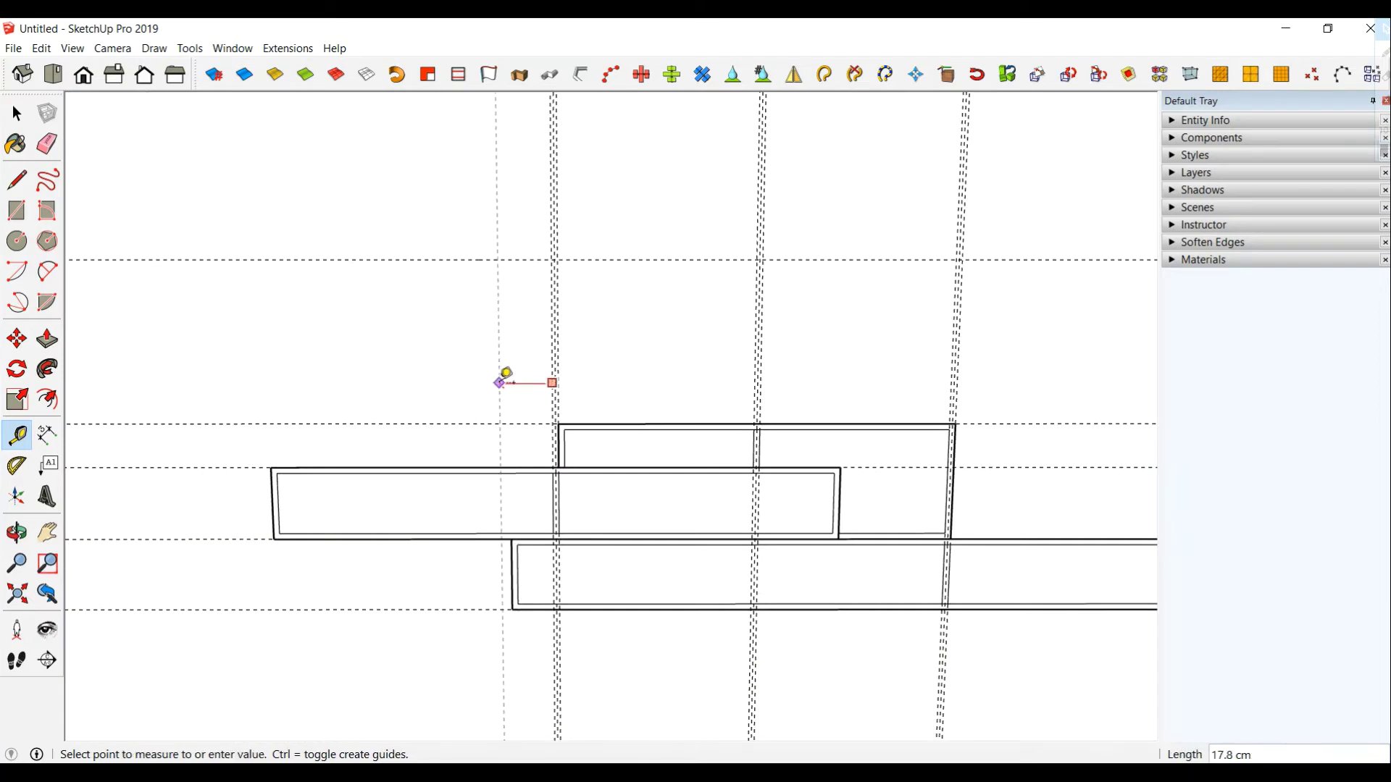
{"action": "key", "text": "Return"}
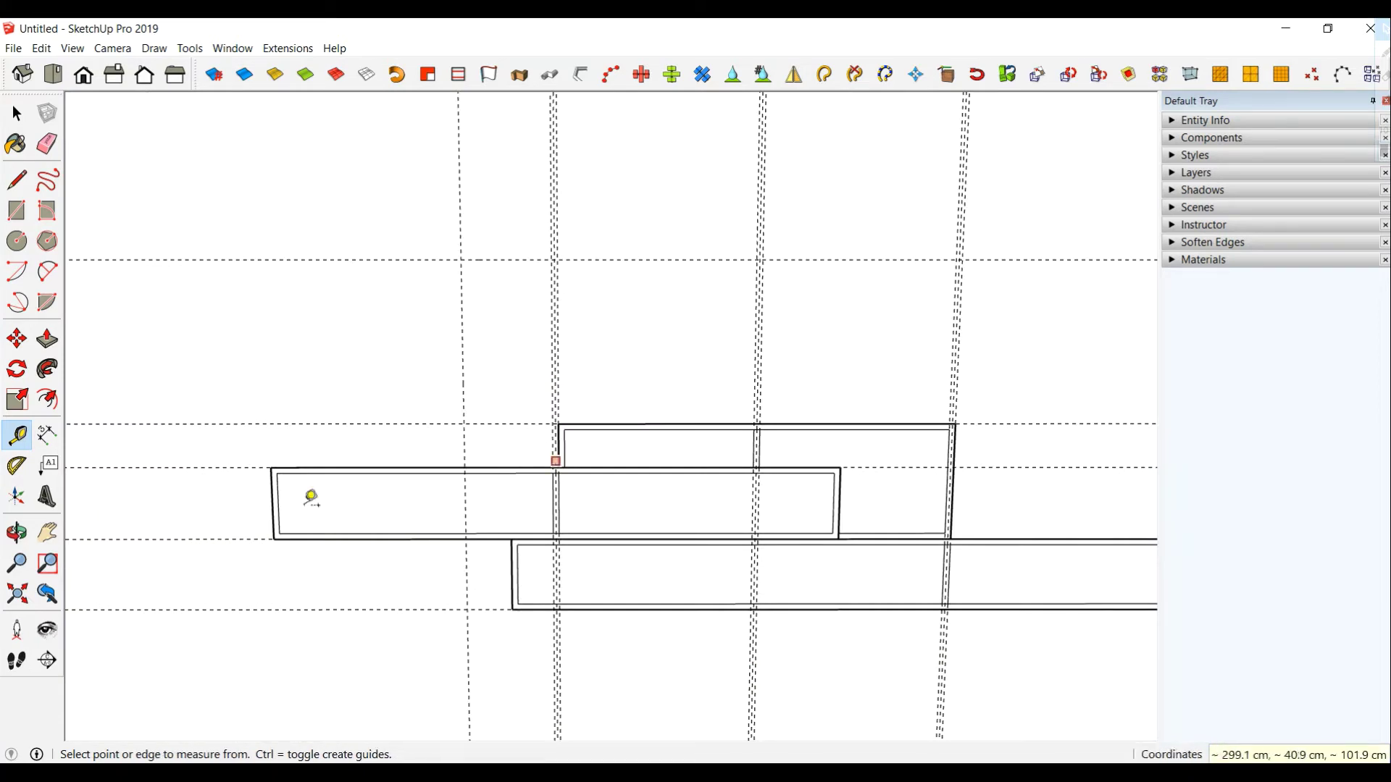
- Draw a 32 by 70 cm upright rectangle above the left strip beside the niche
{"action": "key", "text": "c"}
{"action": "key", "text": "r"}
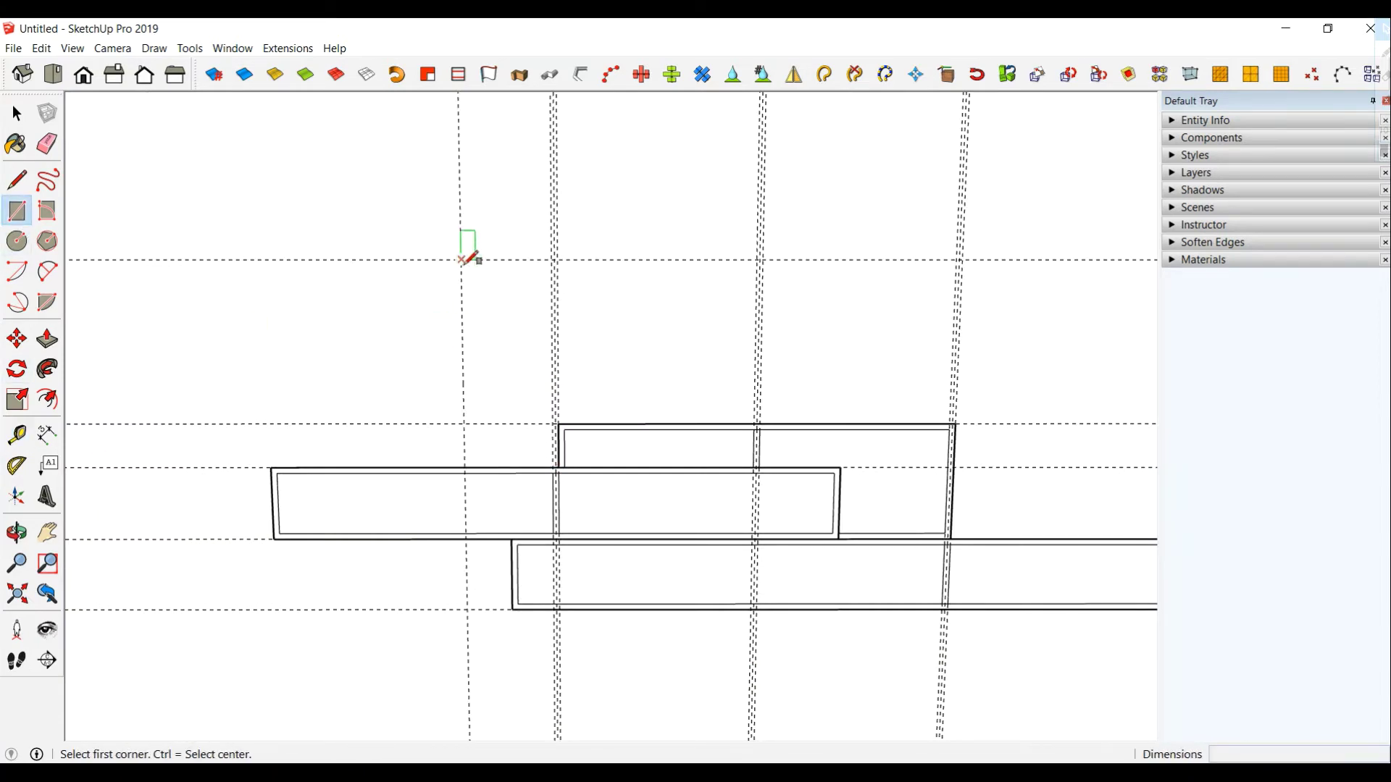
{"action": "left_click", "coordinate": [463, 259]}
{"action": "scroll", "coordinate": [559, 444], "scroll_direction": "up", "scroll_amount": 2}
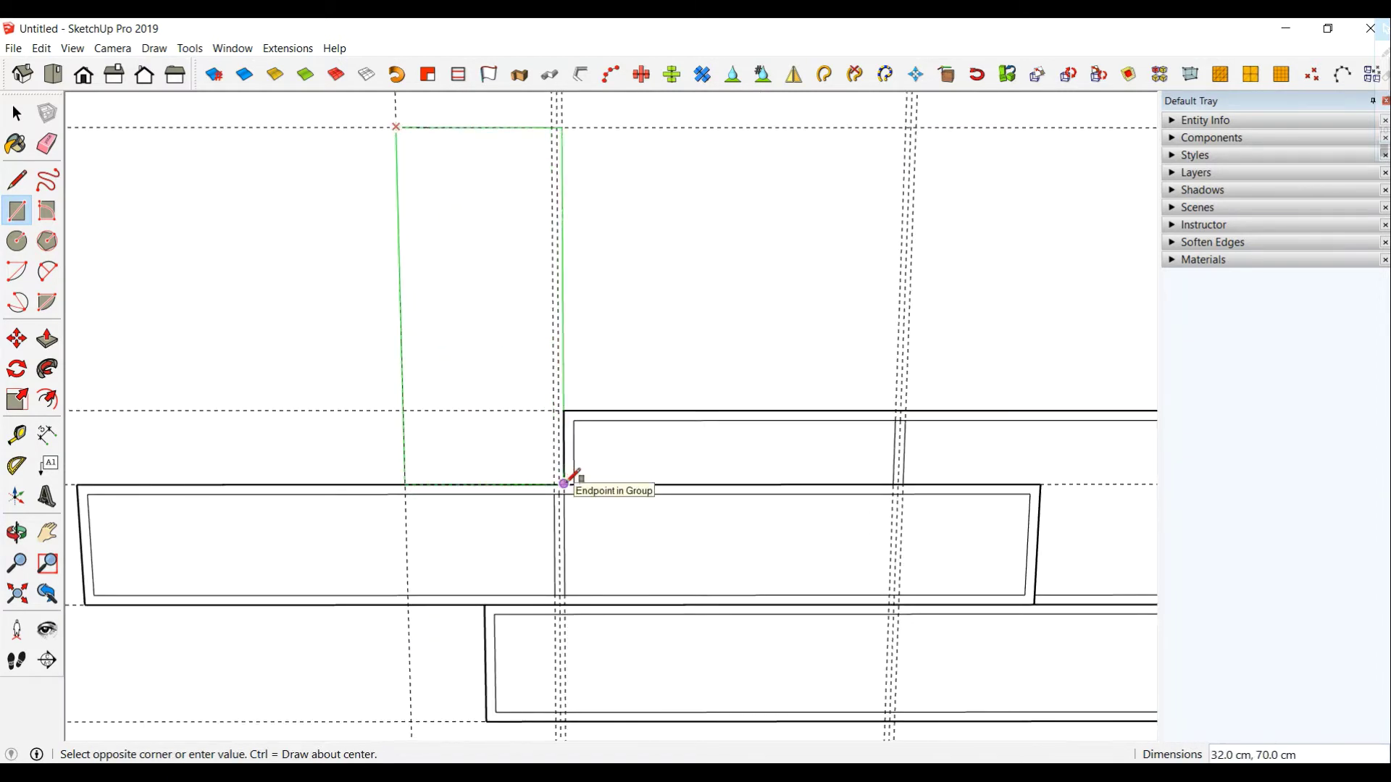
{"action": "left_click", "coordinate": [564, 483]}
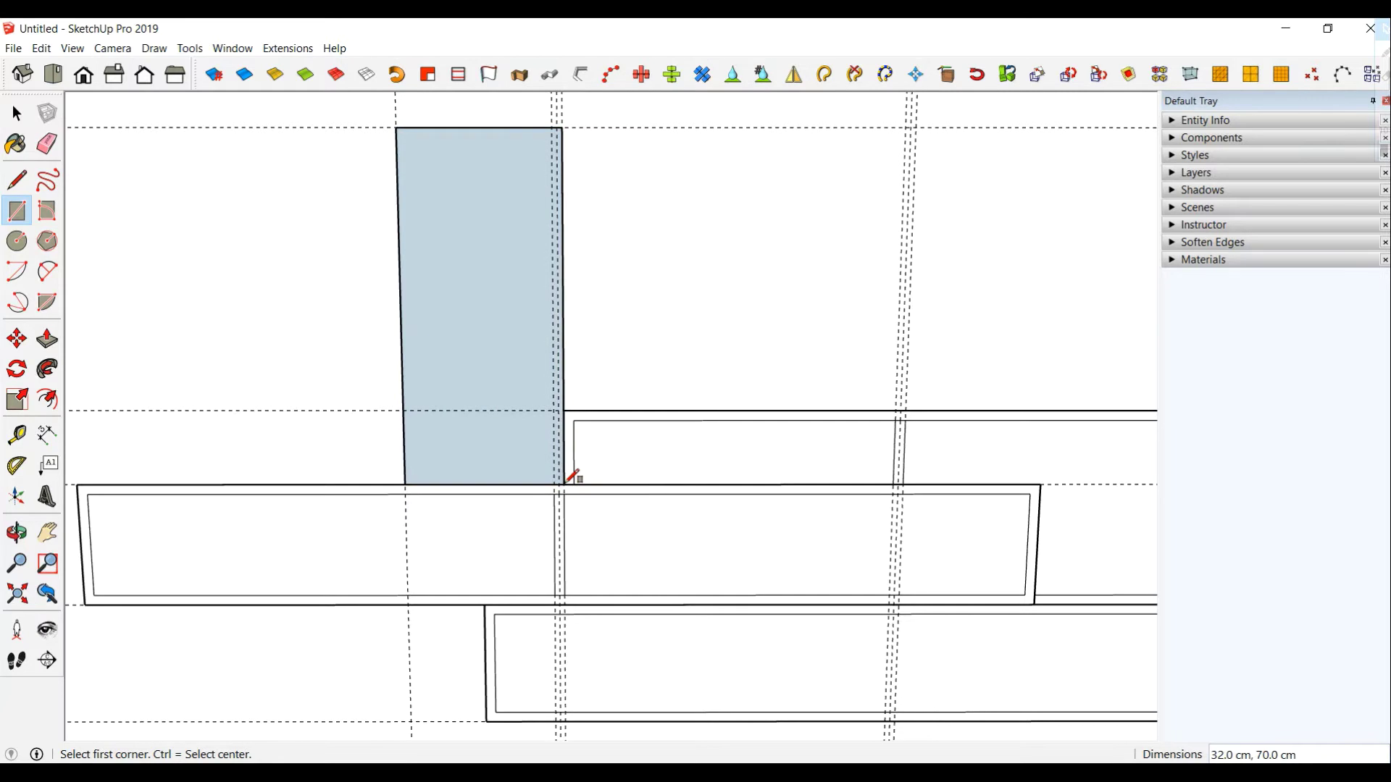
{"action": "scroll", "coordinate": [566, 479], "scroll_direction": "down", "scroll_amount": 2}
- Select the tall rectangle with its edges and Reverse Faces so the front points outward
{"action": "left_click", "coordinate": [17, 113]}
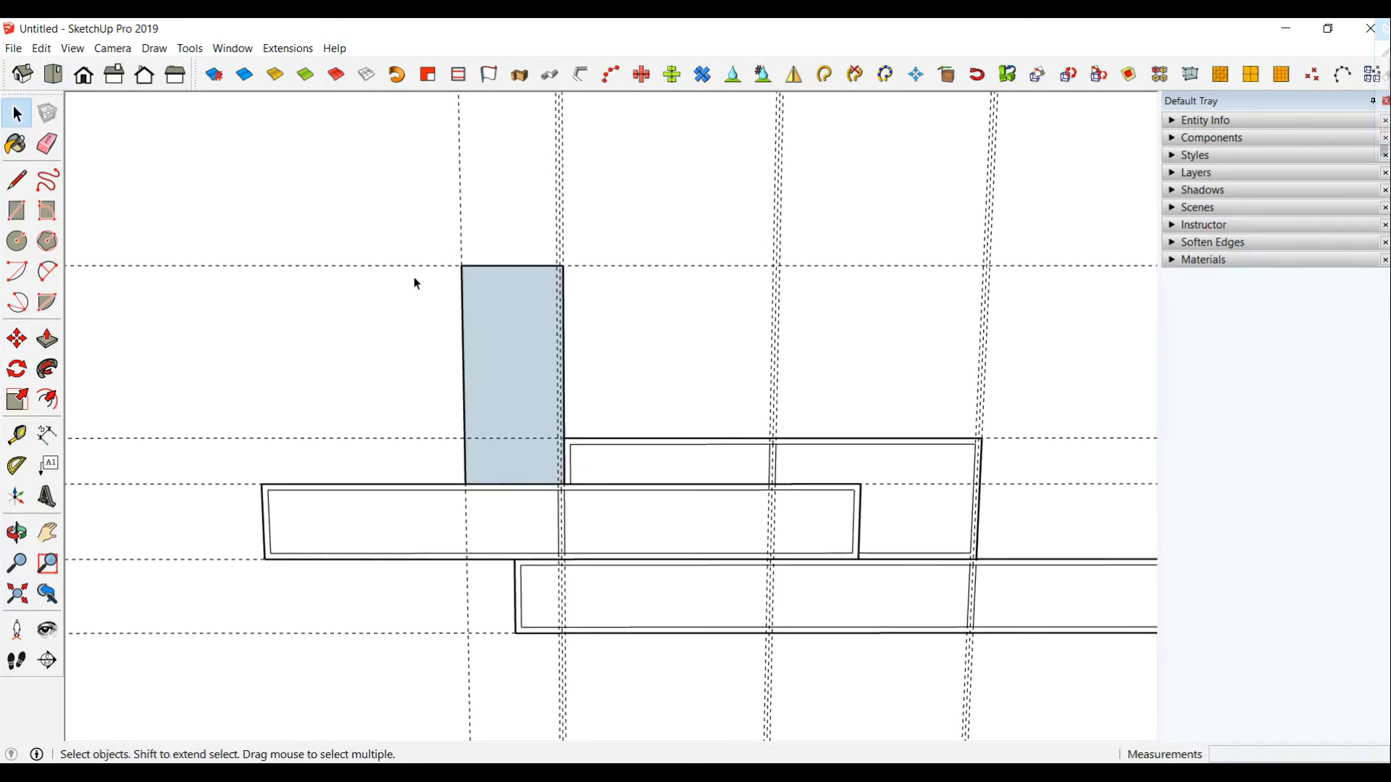
{"action": "right_click", "coordinate": [507, 318]}
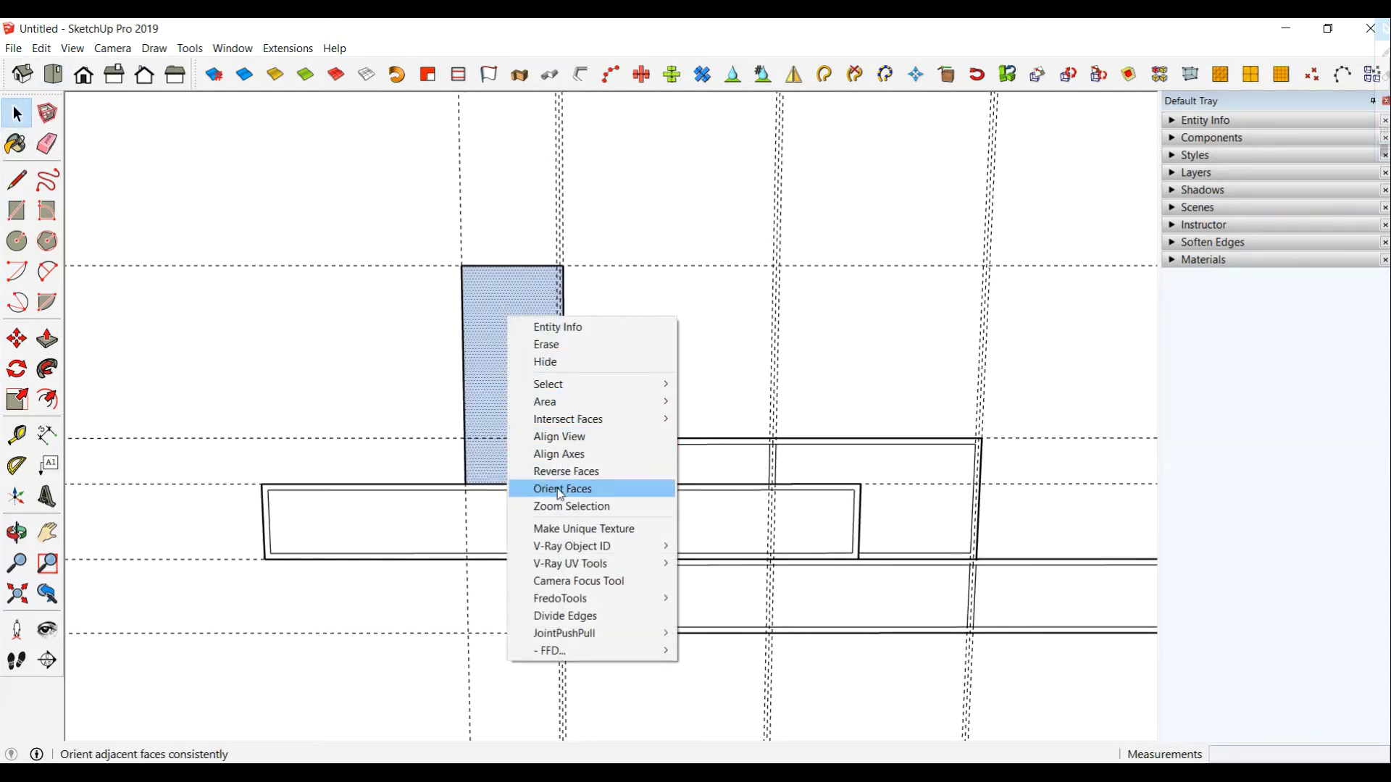
{"action": "left_click", "coordinate": [488, 345]}
{"action": "double_click", "coordinate": [488, 344]}
{"action": "right_click", "coordinate": [488, 345]}
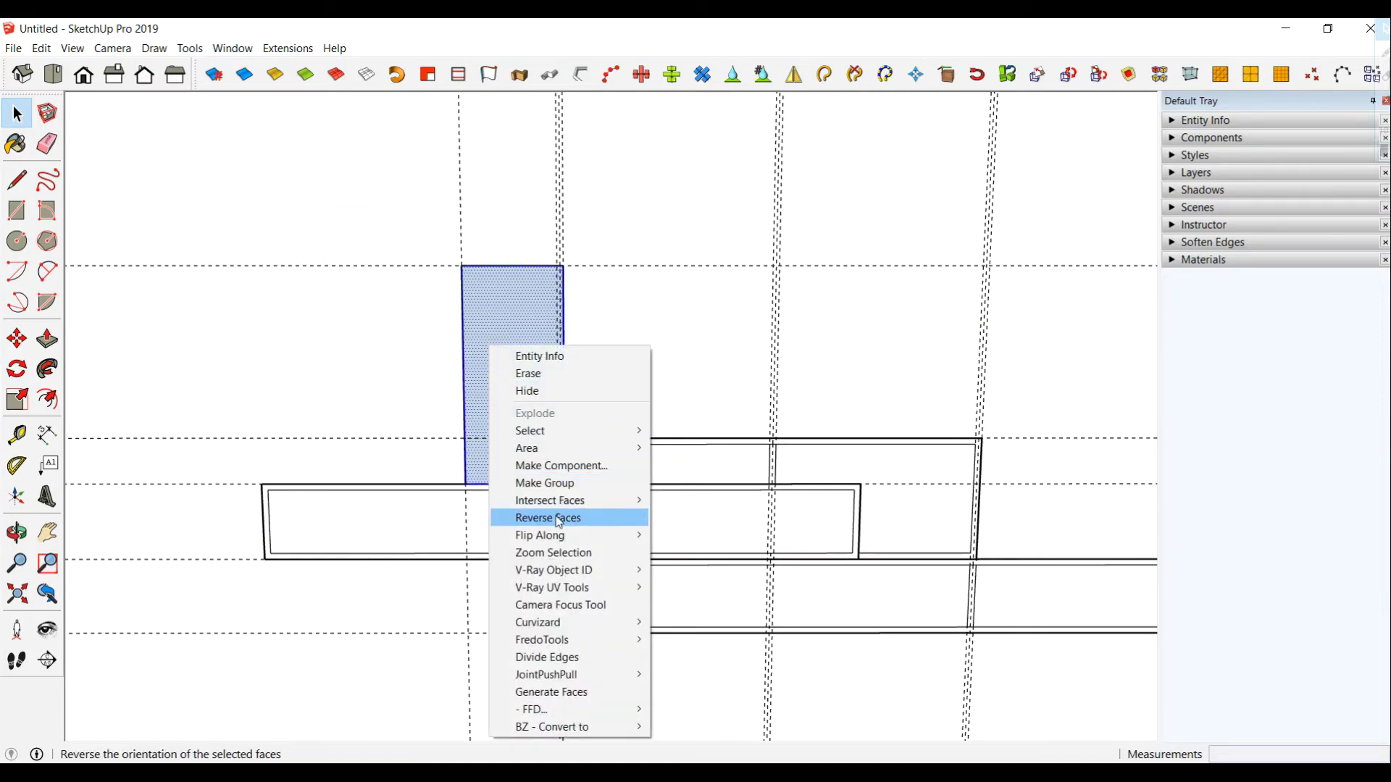
{"action": "left_click", "coordinate": [549, 518]}
{"action": "scroll", "coordinate": [470, 381], "scroll_direction": "up", "scroll_amount": 2}
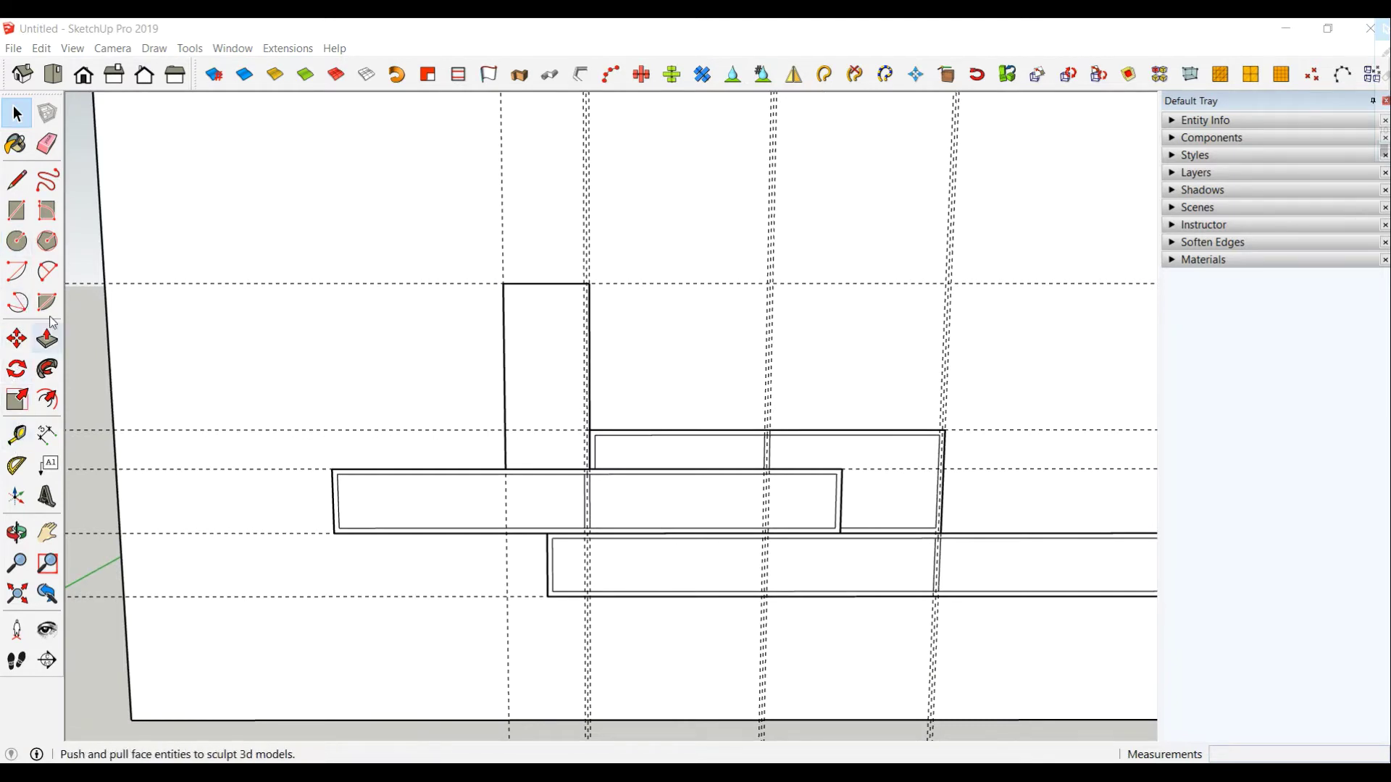
- Offset the tall rectangle's face 2 cm inward to form an inner border
{"action": "left_click", "coordinate": [47, 399]}
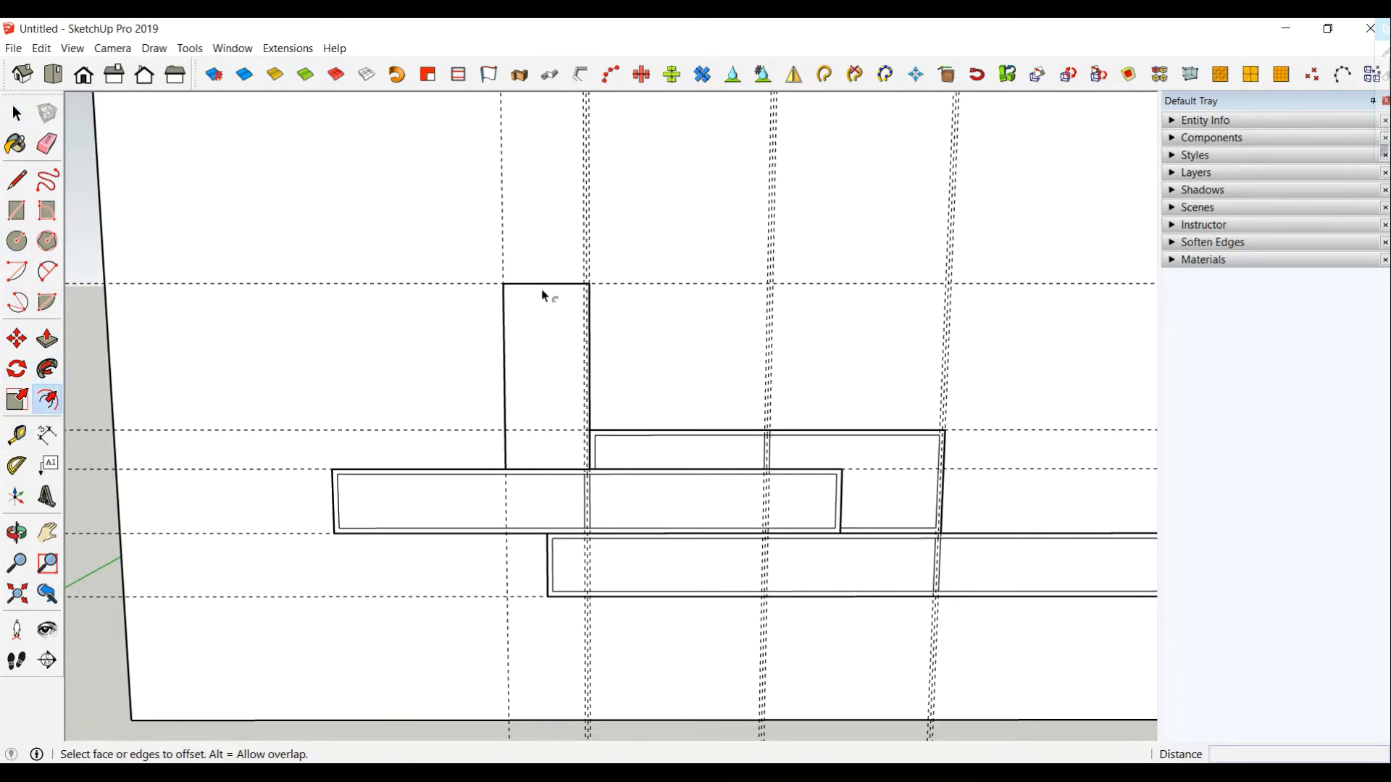
{"action": "left_click", "coordinate": [541, 283]}
{"action": "type", "text": "2"}
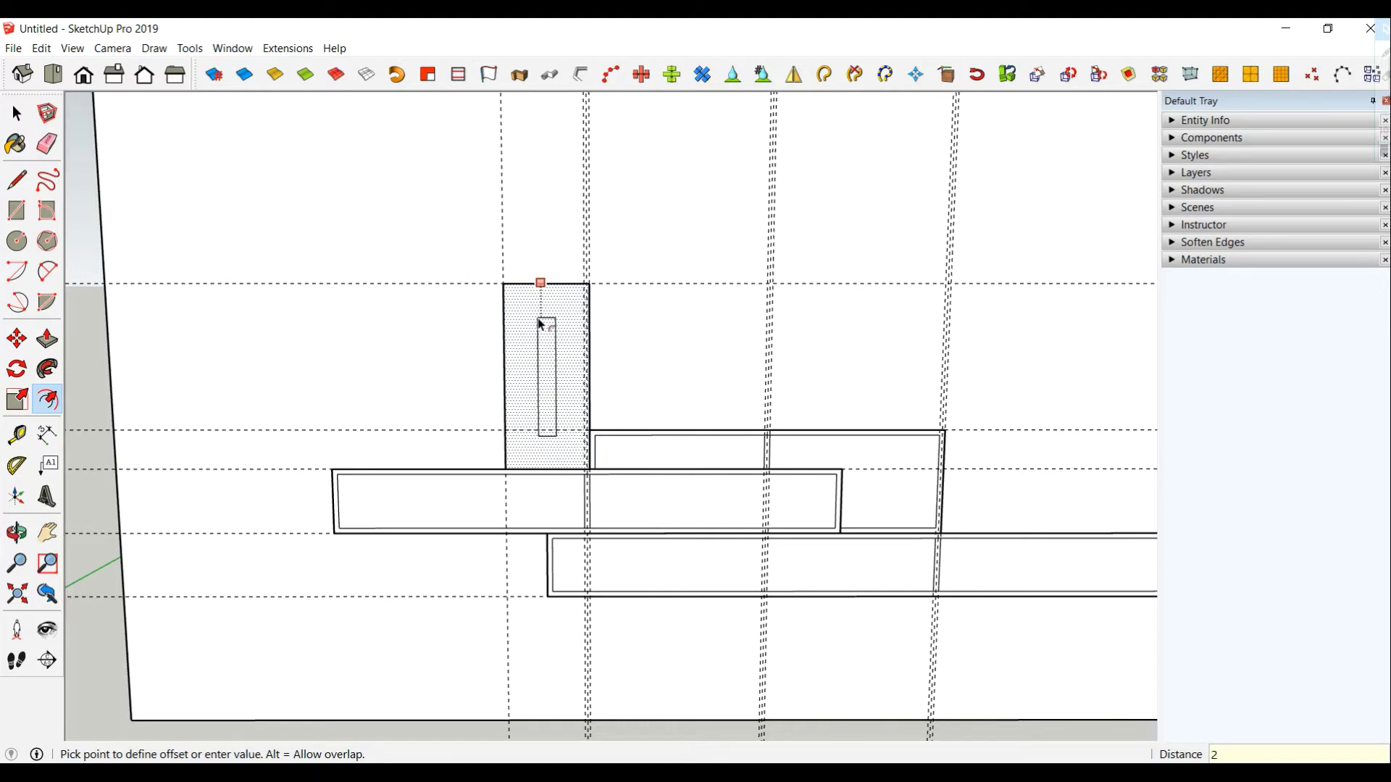
{"action": "key", "text": "Return"}
- Place two horizontal guides inside the tall box to mark the divider's position
{"action": "left_click", "coordinate": [16, 434]}
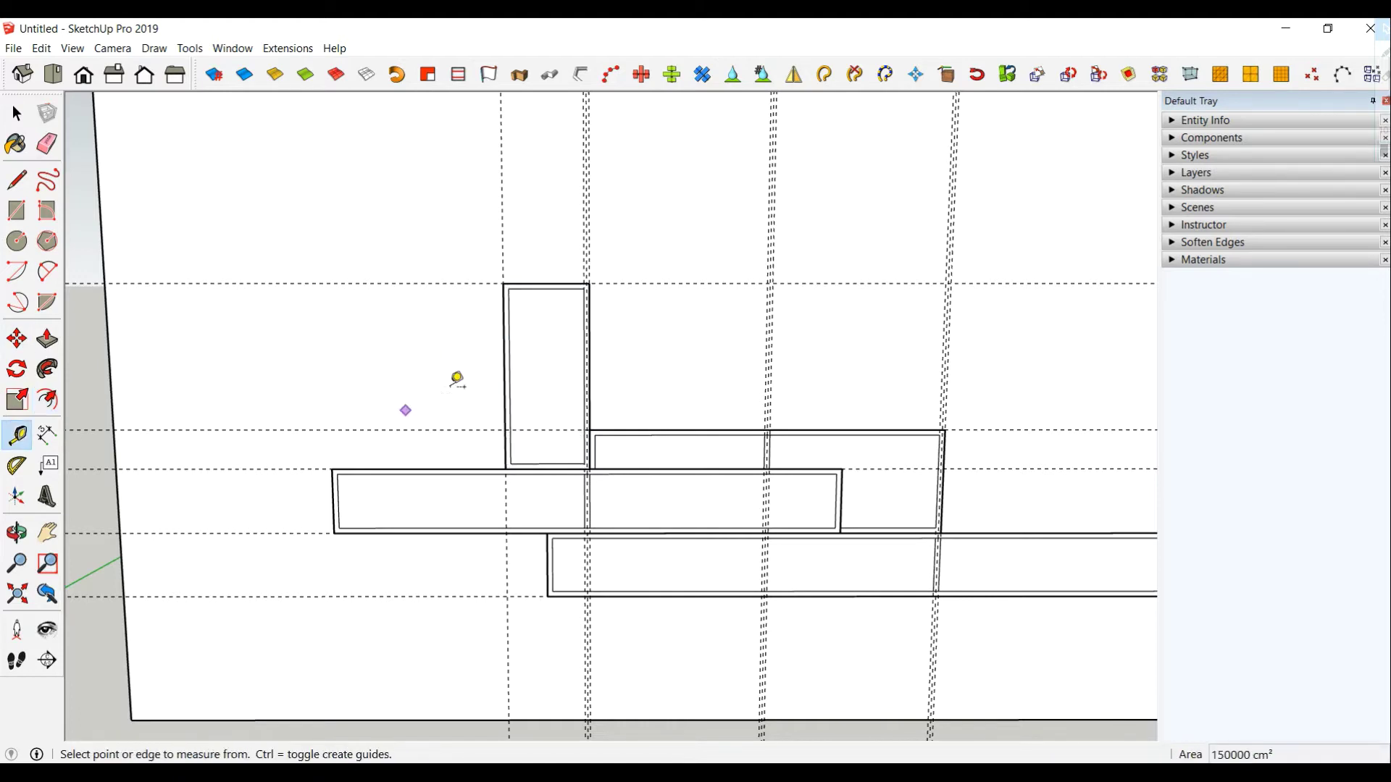
{"action": "left_click", "coordinate": [520, 288]}
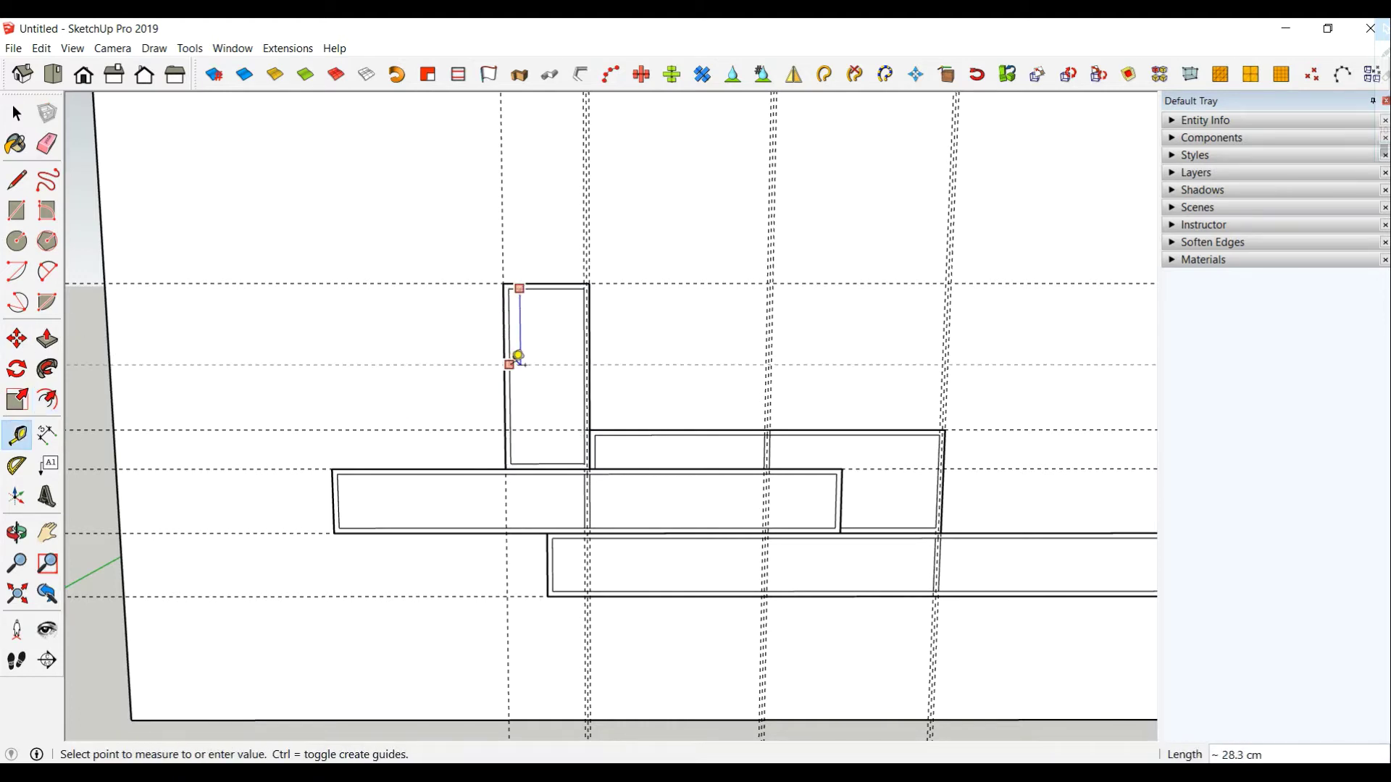
{"action": "left_click", "coordinate": [516, 363]}
{"action": "left_click", "coordinate": [533, 377]}
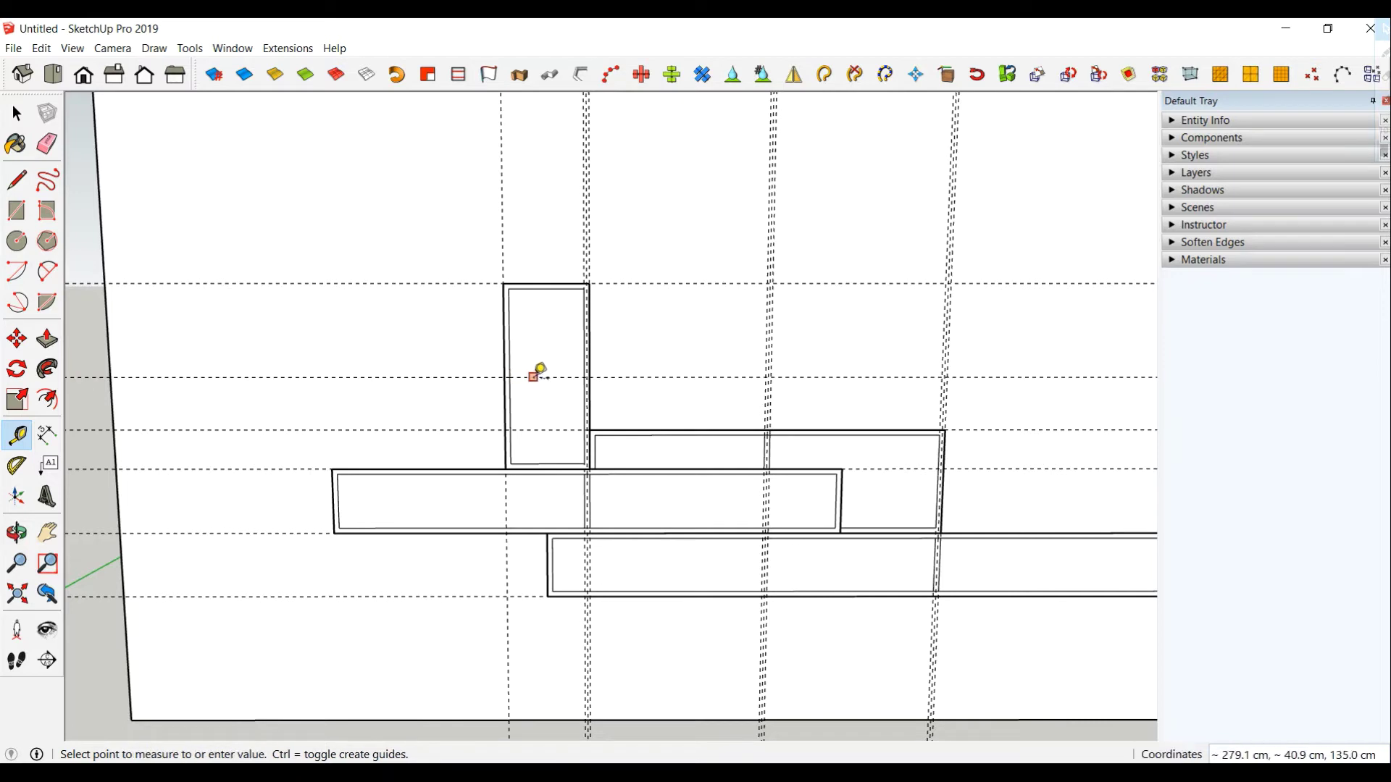
{"action": "key", "text": "Return"}
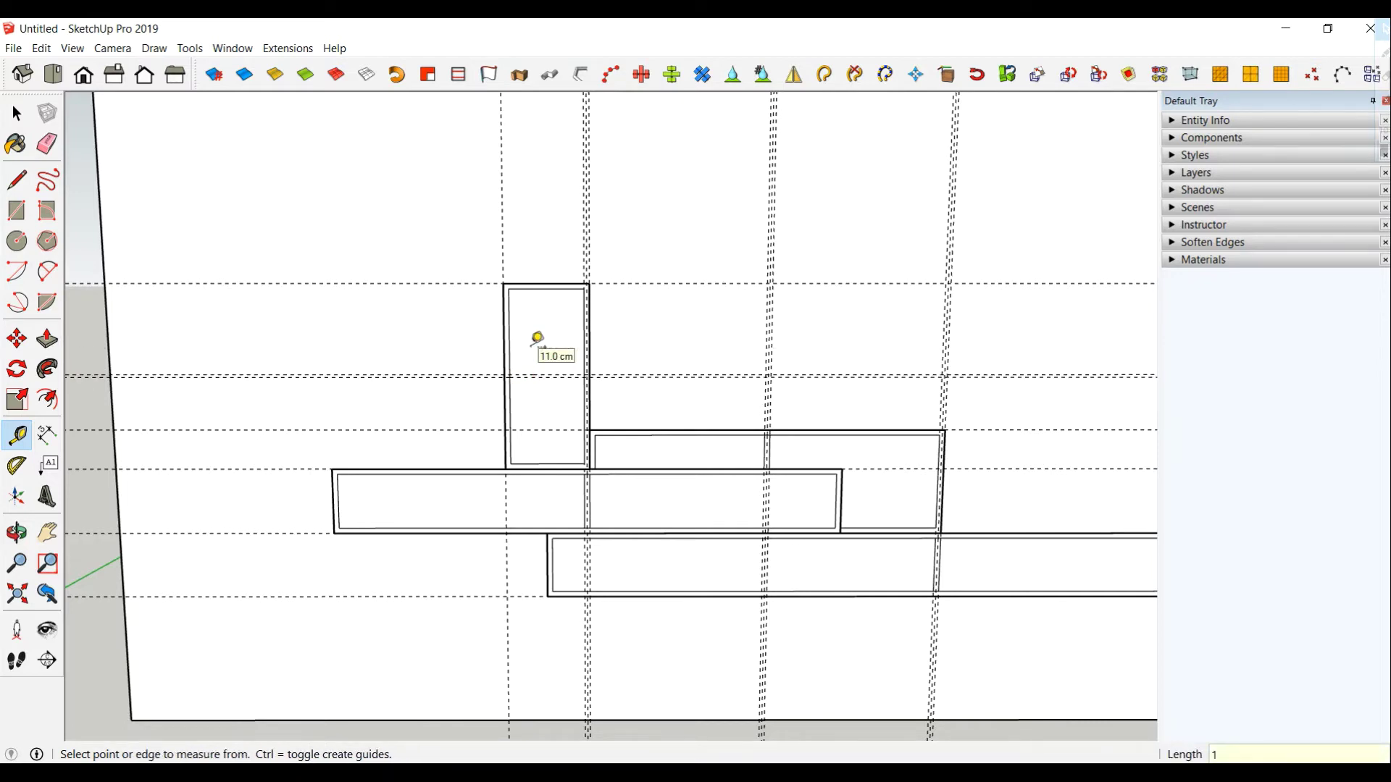
{"action": "left_click", "coordinate": [544, 377]}
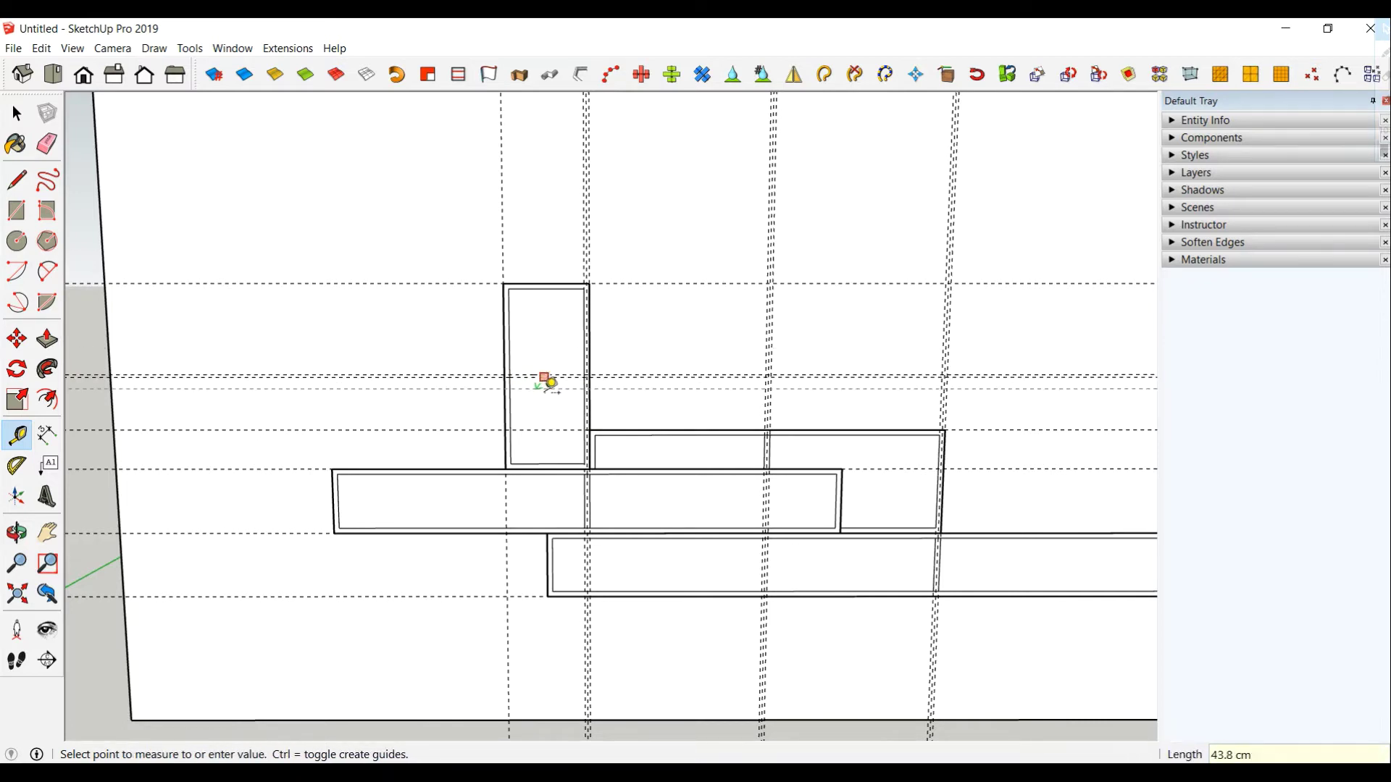
{"action": "key", "text": "Return"}
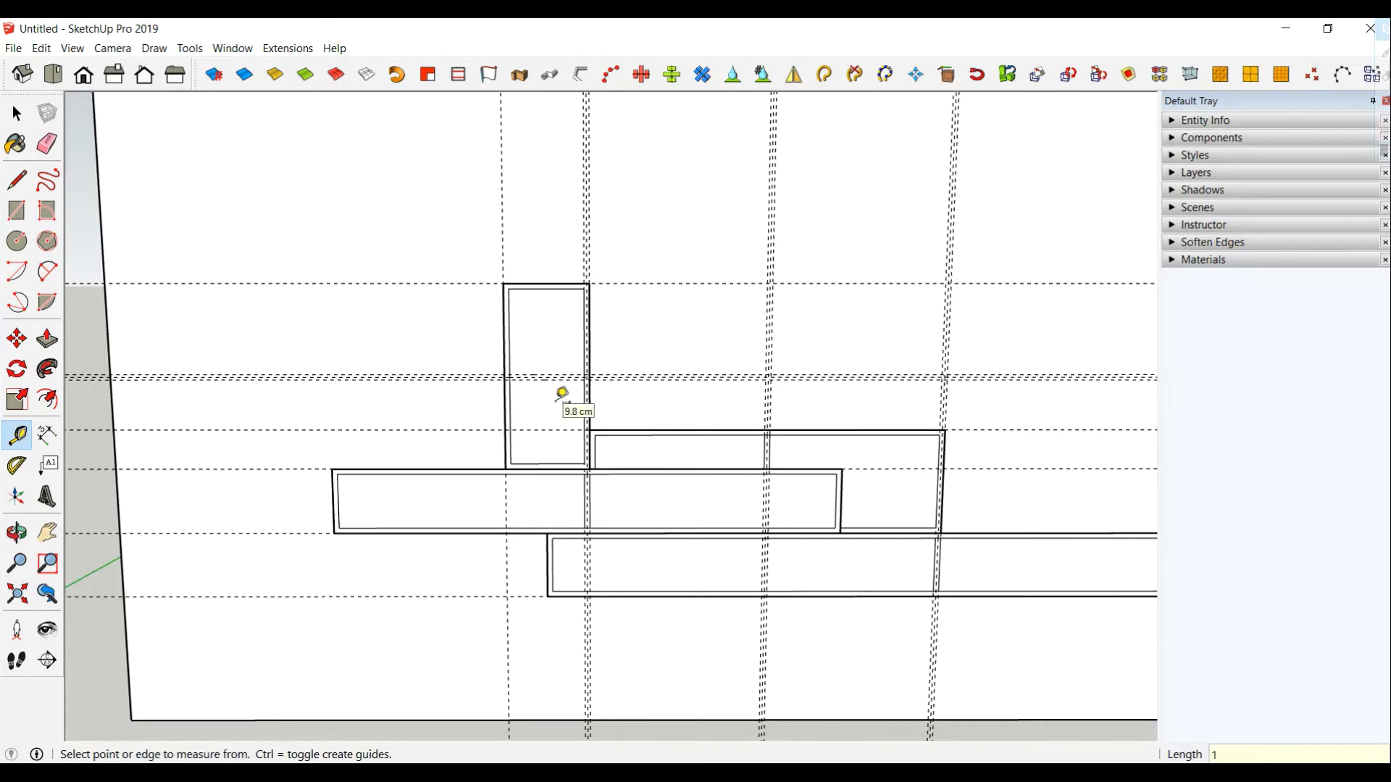
{"action": "scroll", "coordinate": [570, 399], "scroll_direction": "up", "scroll_amount": 2}
{"action": "scroll", "coordinate": [573, 402], "scroll_direction": "up", "scroll_amount": 1}
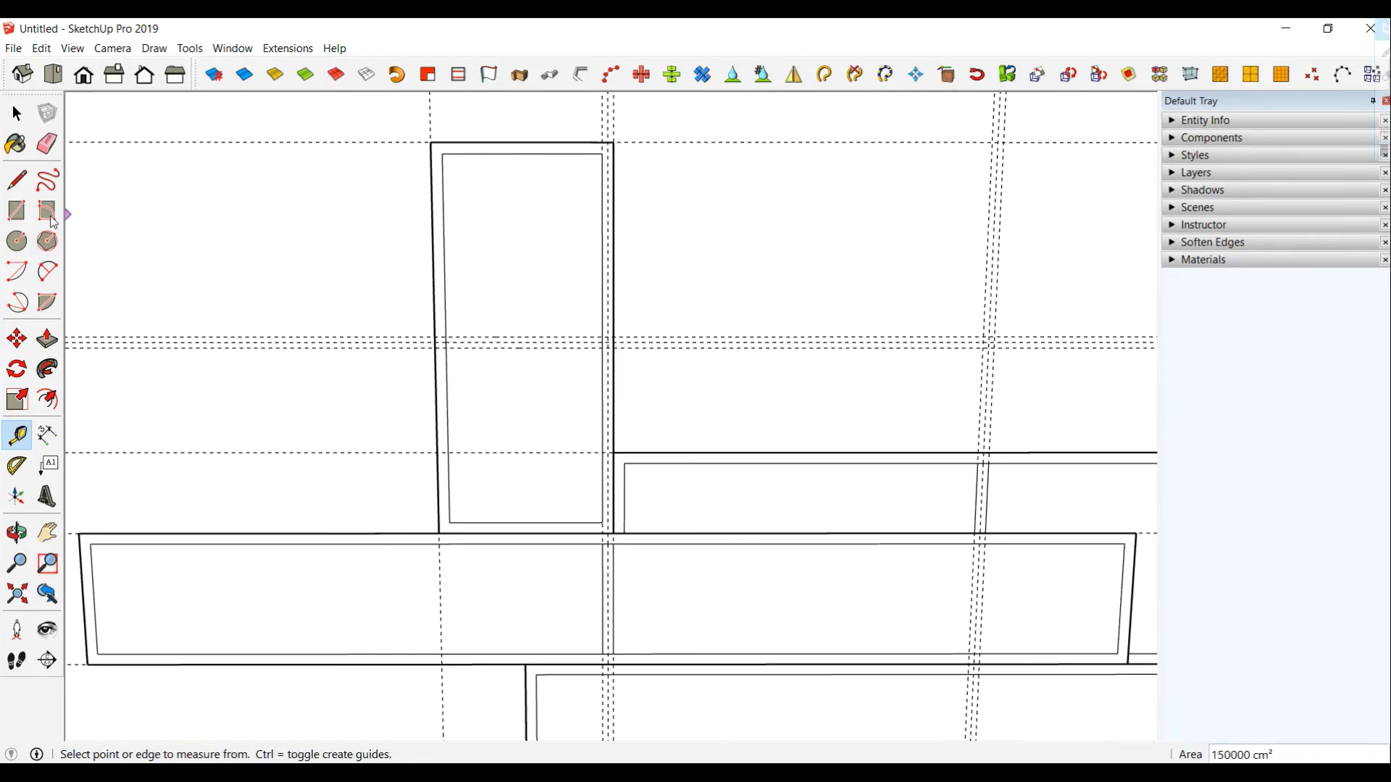
- Draw the 2 cm horizontal divider rectangle across the tall box between the guides
{"action": "left_click", "coordinate": [17, 210]}
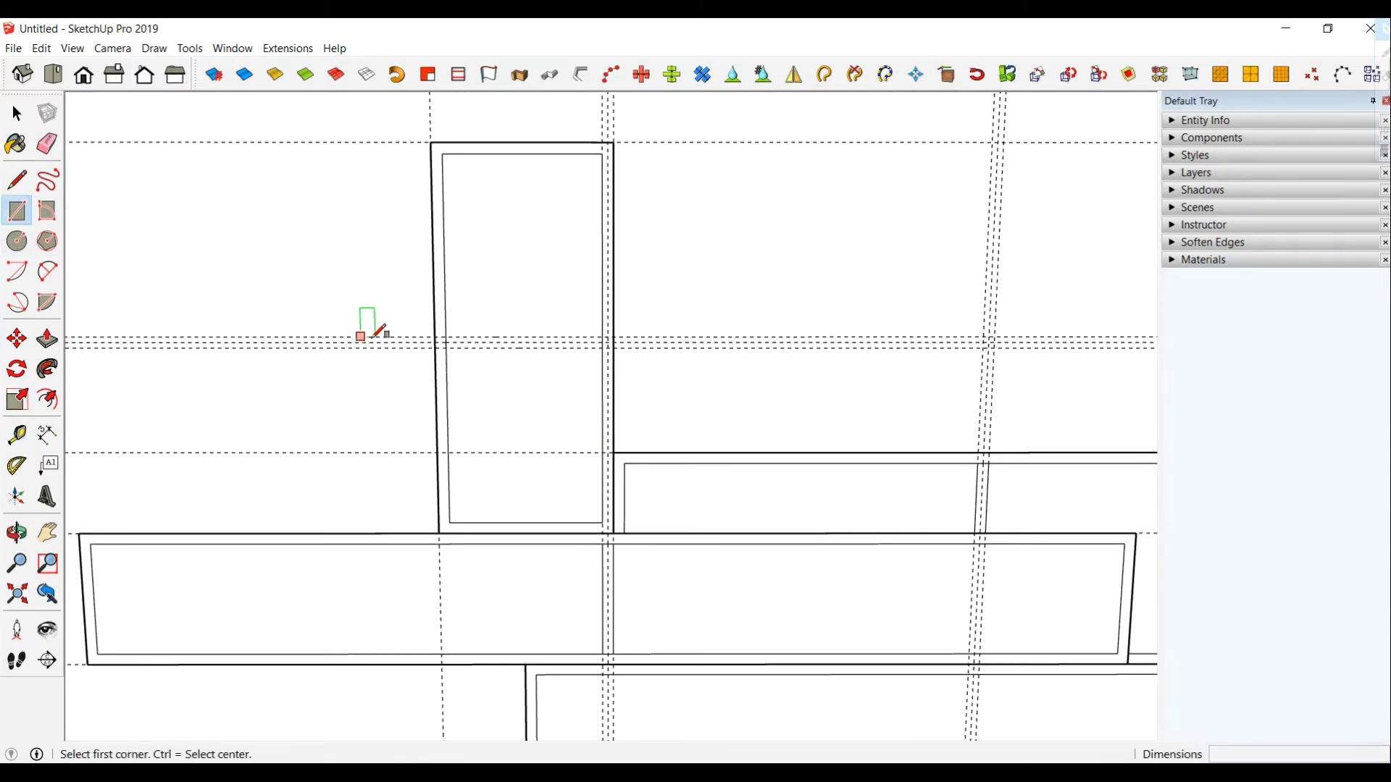
{"action": "left_click", "coordinate": [446, 337]}
{"action": "left_click", "coordinate": [605, 347]}
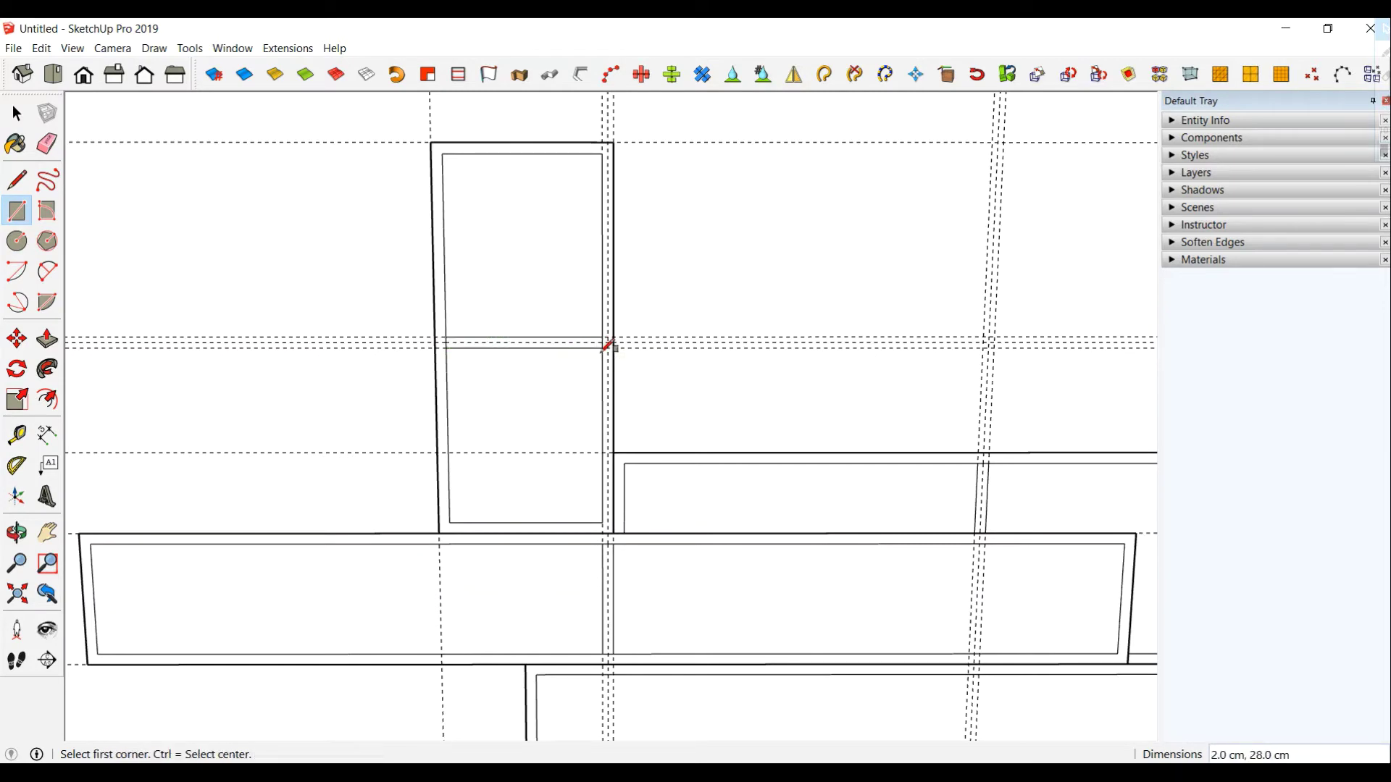
{"action": "scroll", "coordinate": [605, 346], "scroll_direction": "down", "scroll_amount": 1}
{"action": "scroll", "coordinate": [607, 348], "scroll_direction": "down", "scroll_amount": 2}
{"action": "scroll", "coordinate": [608, 351], "scroll_direction": "down", "scroll_amount": 1}
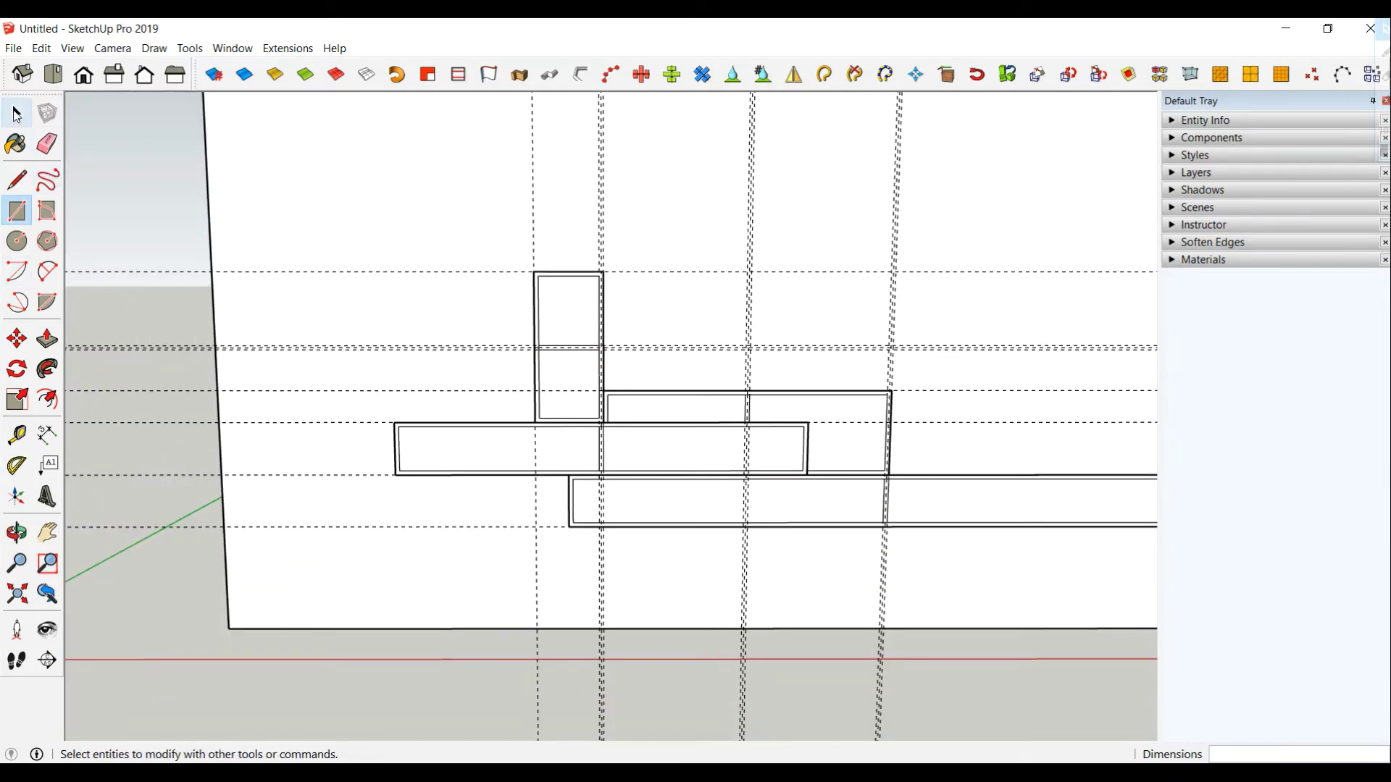
- Window-select the tall box with its border and divider and make it a group
{"action": "left_click", "coordinate": [17, 113]}
{"action": "left_click_drag", "start_coordinate": [497, 239], "coordinate": [636, 445]}
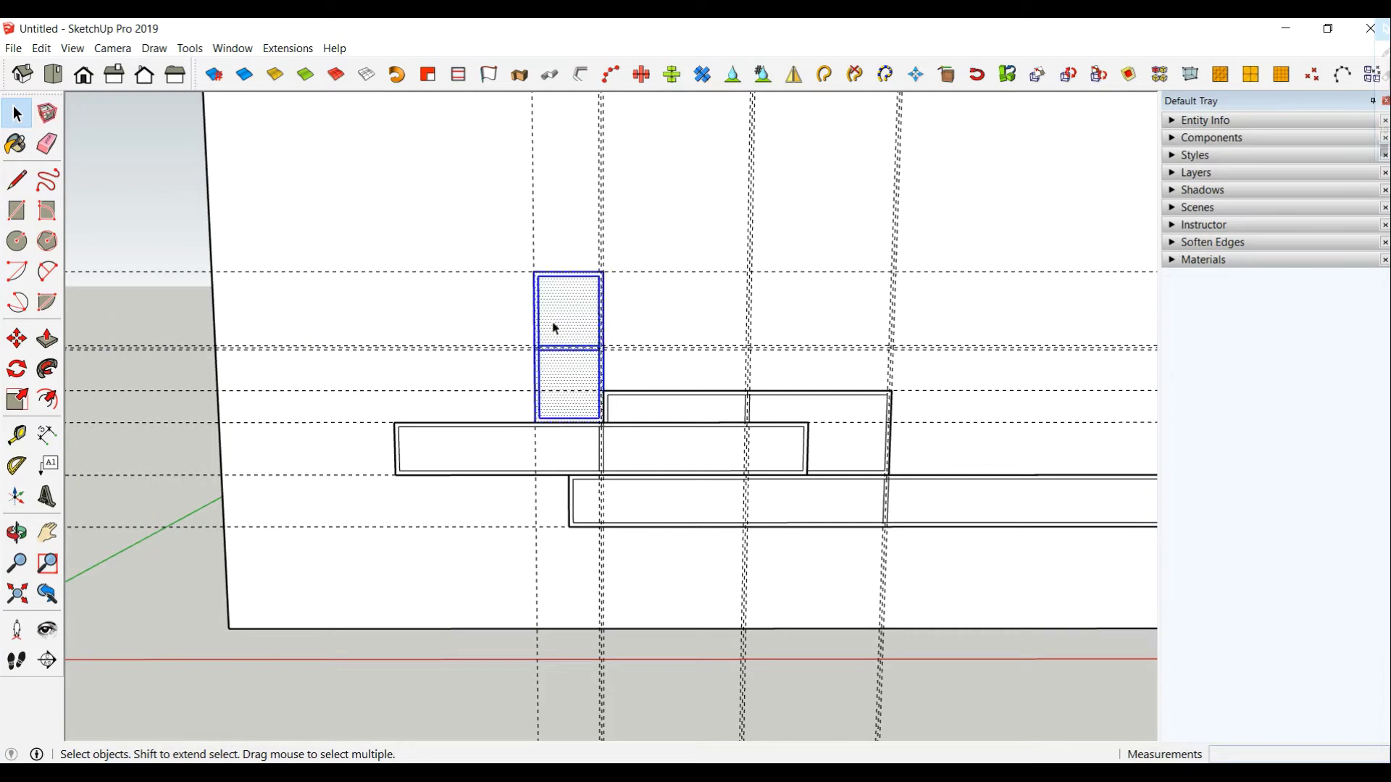
{"action": "right_click", "coordinate": [560, 313]}
{"action": "left_click", "coordinate": [625, 451]}
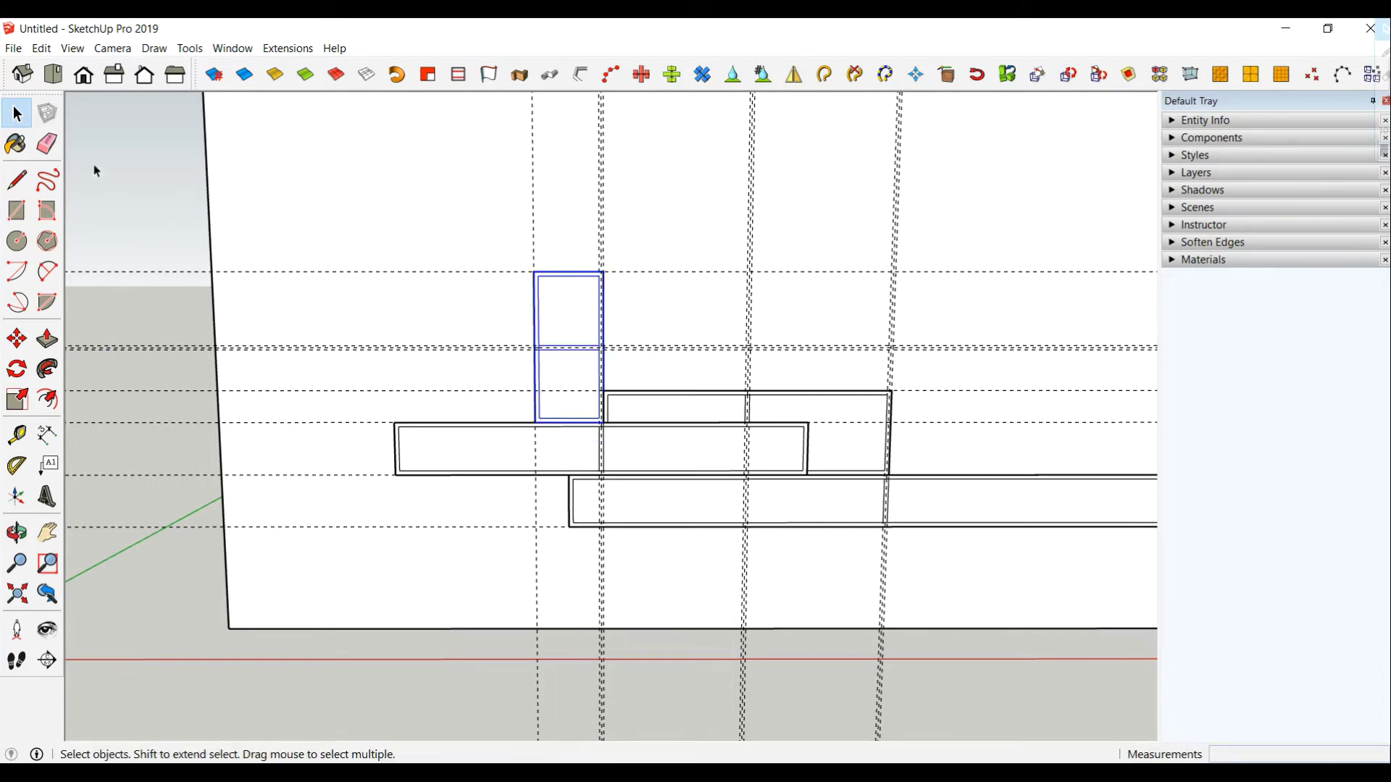
{"action": "left_click", "coordinate": [105, 172]}
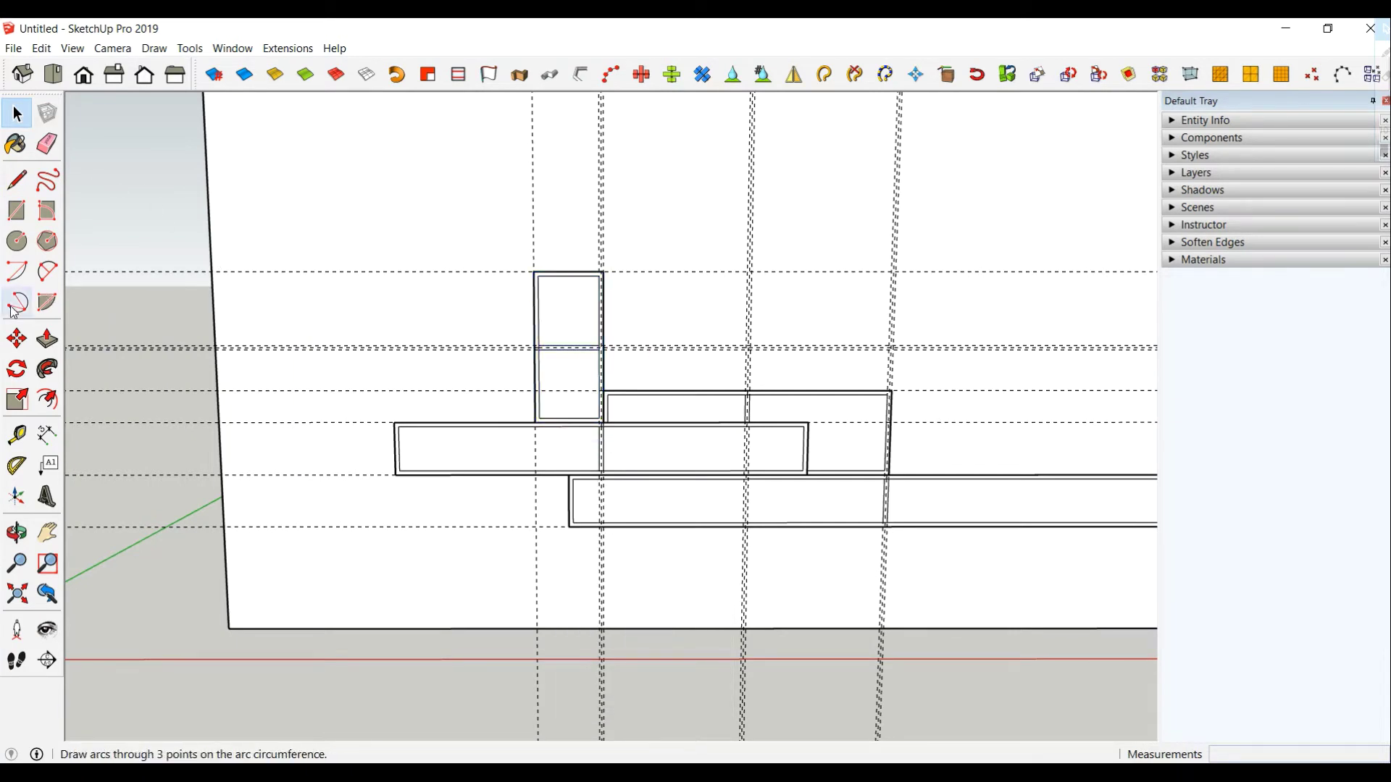
- Set guides 50 cm right of the tall box's edge and 40 cm above the lower box's top
{"action": "left_click", "coordinate": [16, 435]}
{"action": "scroll", "coordinate": [602, 355], "scroll_direction": "up", "scroll_amount": 3}
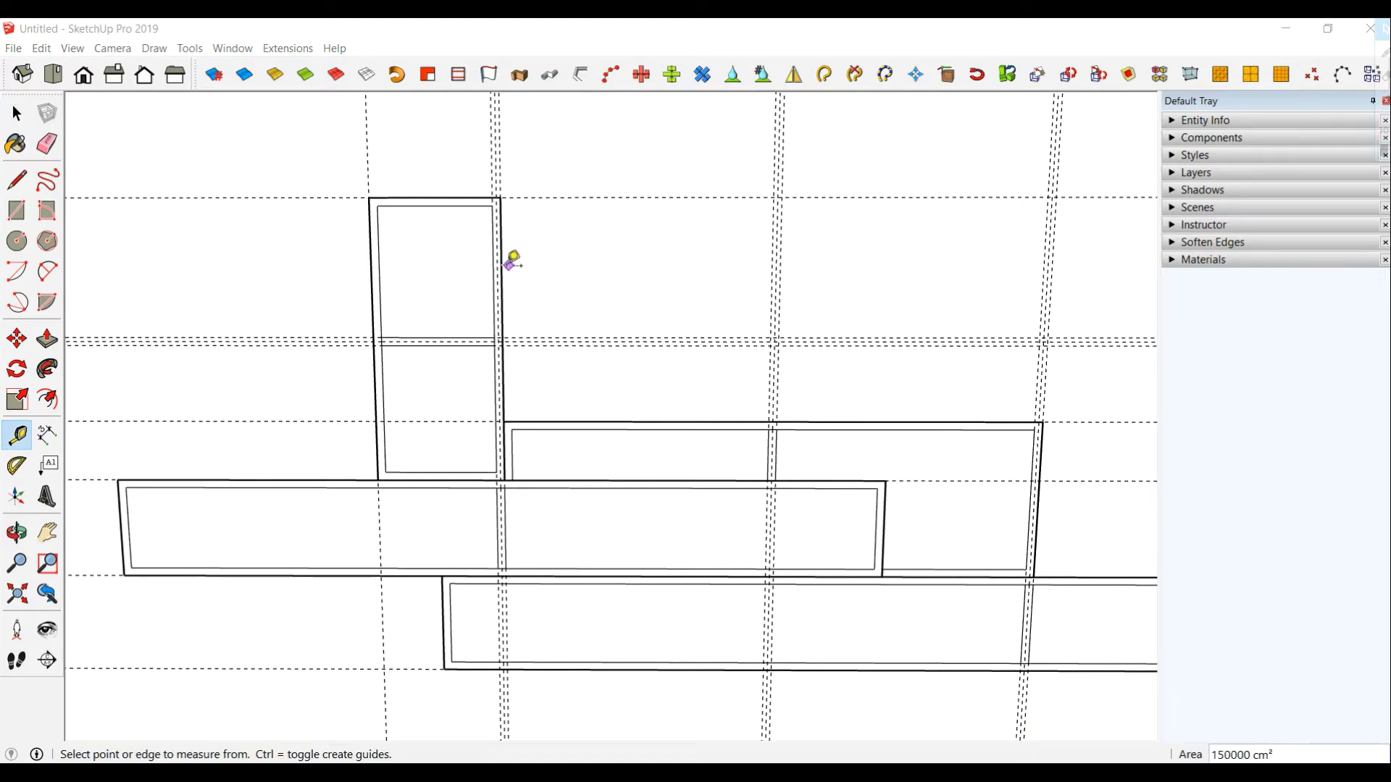
{"action": "left_click", "coordinate": [501, 268]}
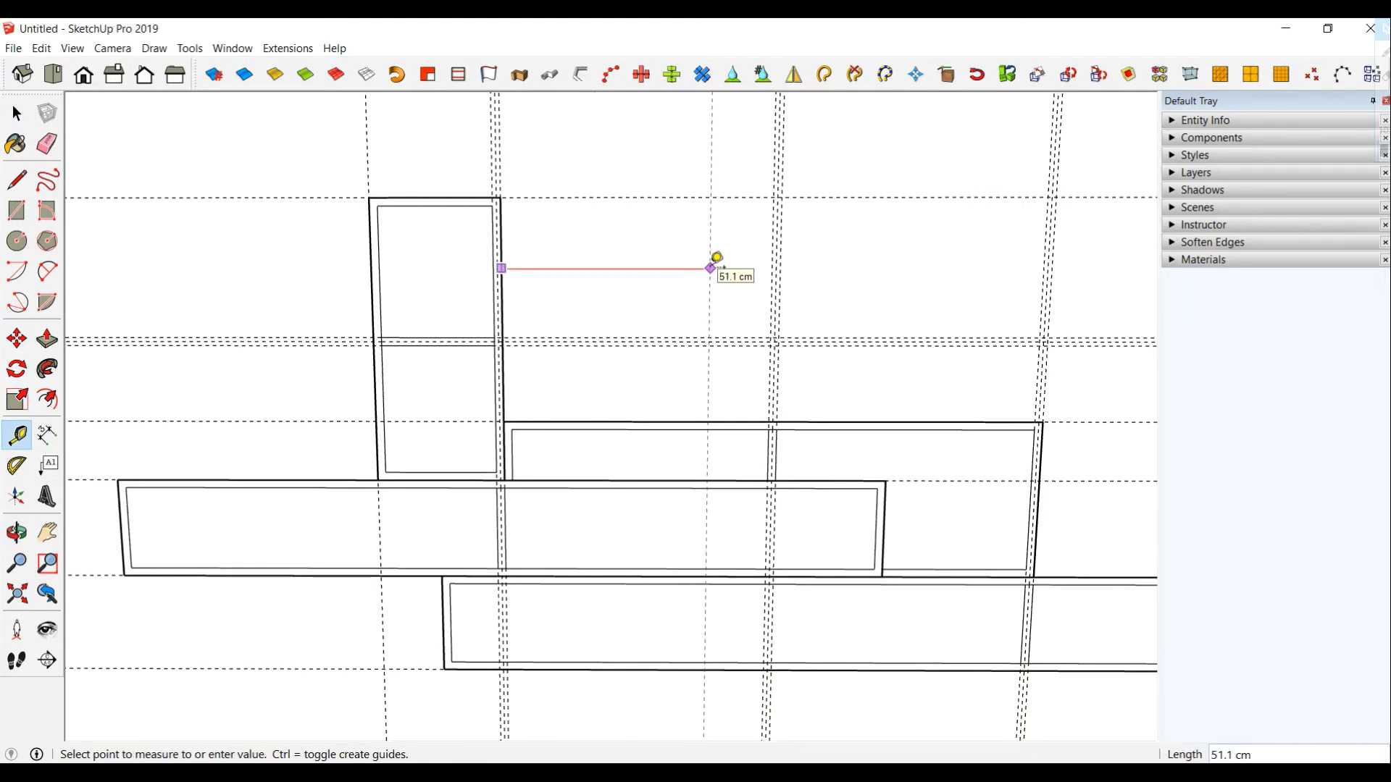
{"action": "type", "text": "0"}
{"action": "key", "text": "Return"}
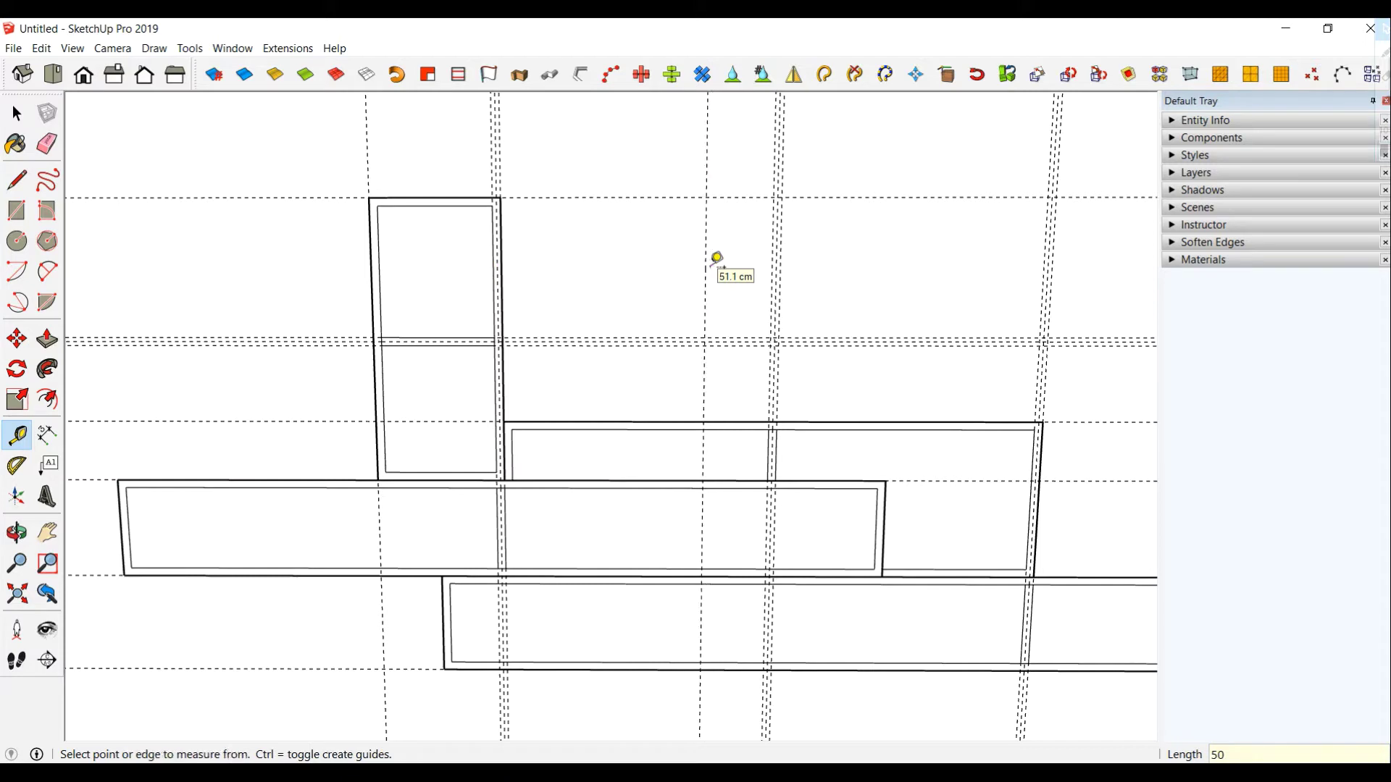
{"action": "left_click", "coordinate": [608, 421]}
{"action": "type", "text": "40"}
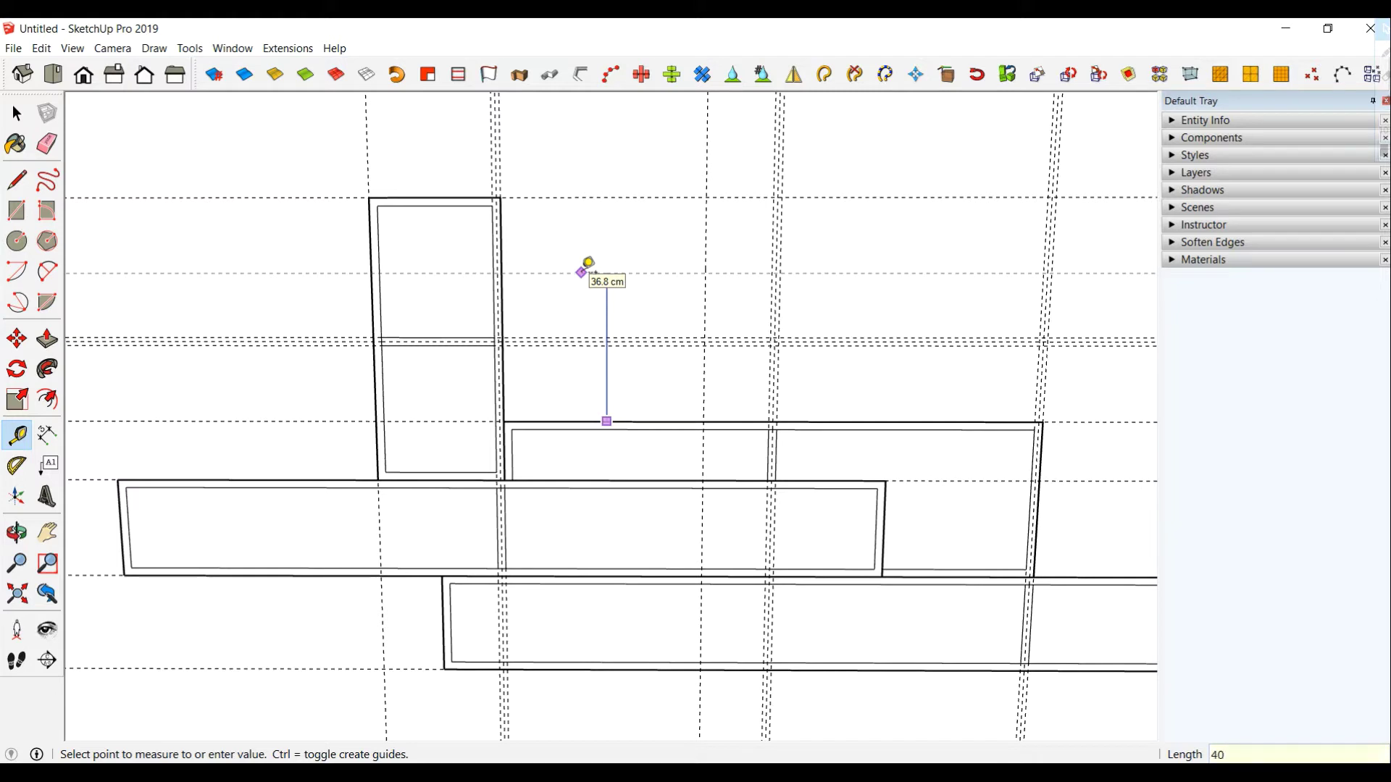
{"action": "key", "text": "Return"}
- Draw a 50 by 40 cm rectangle between the guides beside the tall box
{"action": "left_click", "coordinate": [16, 211]}
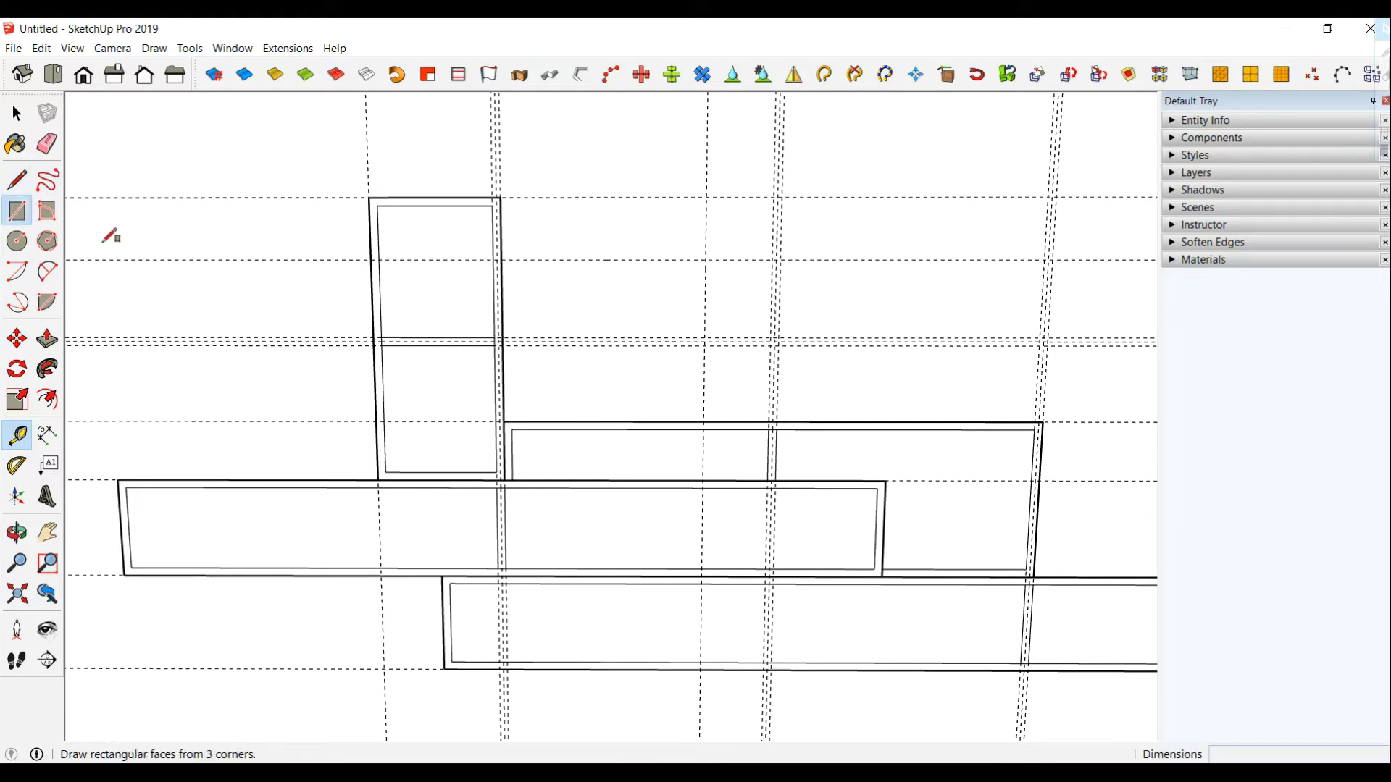
{"action": "left_click", "coordinate": [503, 259]}
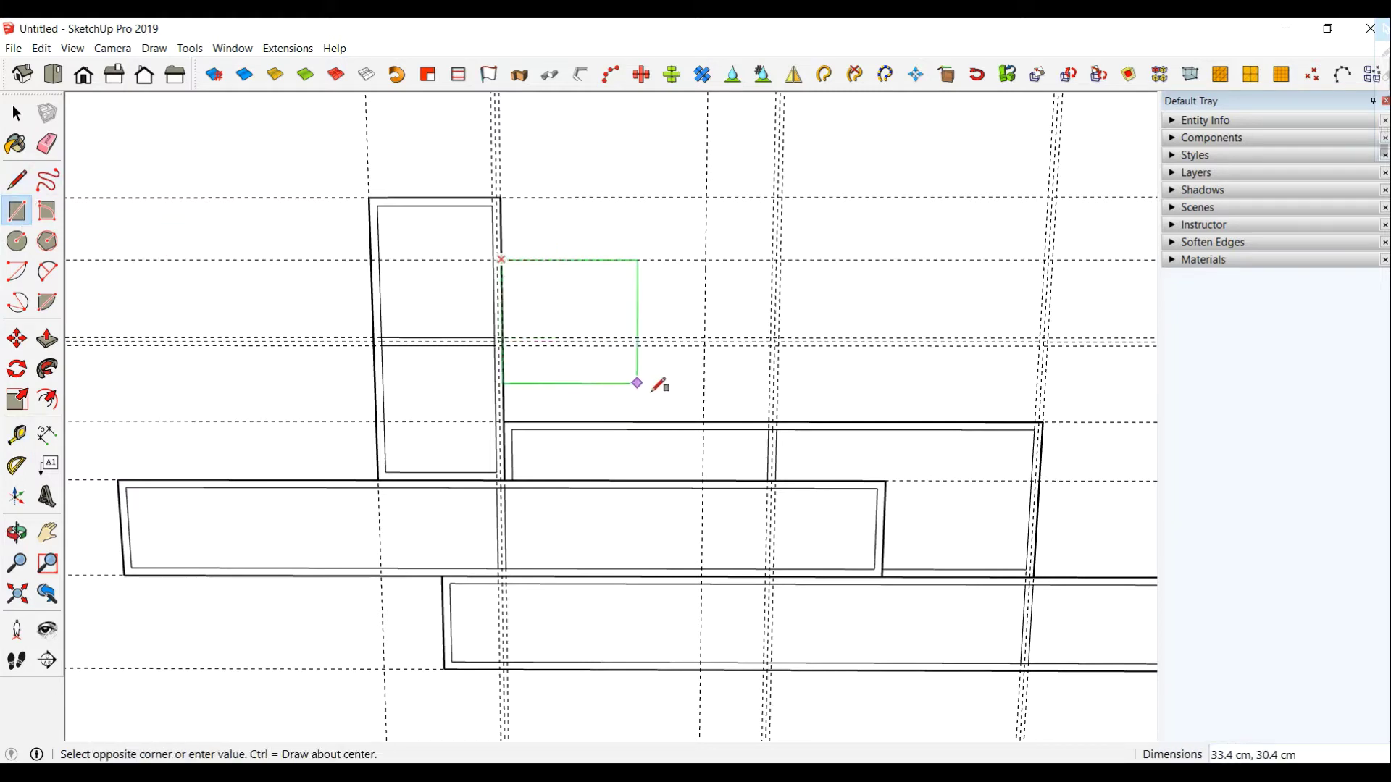
{"action": "left_click", "coordinate": [705, 420]}
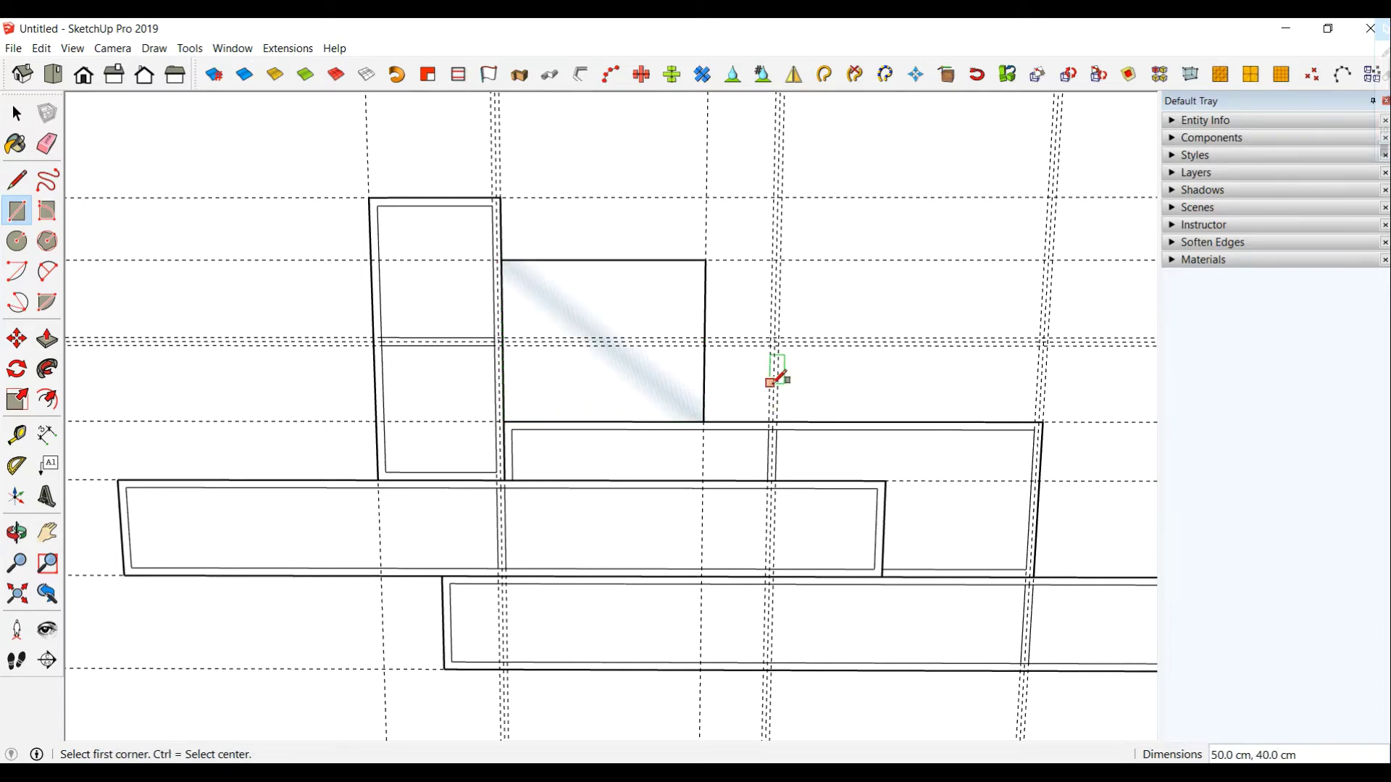
{"action": "mouse_move", "coordinate": [800, 455]}
{"action": "middle_mouse_down"}
{"action": "mouse_move", "coordinate": [746, 450]}
{"action": "mouse_move", "coordinate": [677, 376]}
{"action": "mouse_move", "coordinate": [813, 469]}
{"action": "mouse_move", "coordinate": [749, 441]}
{"action": "middle_mouse_up"}
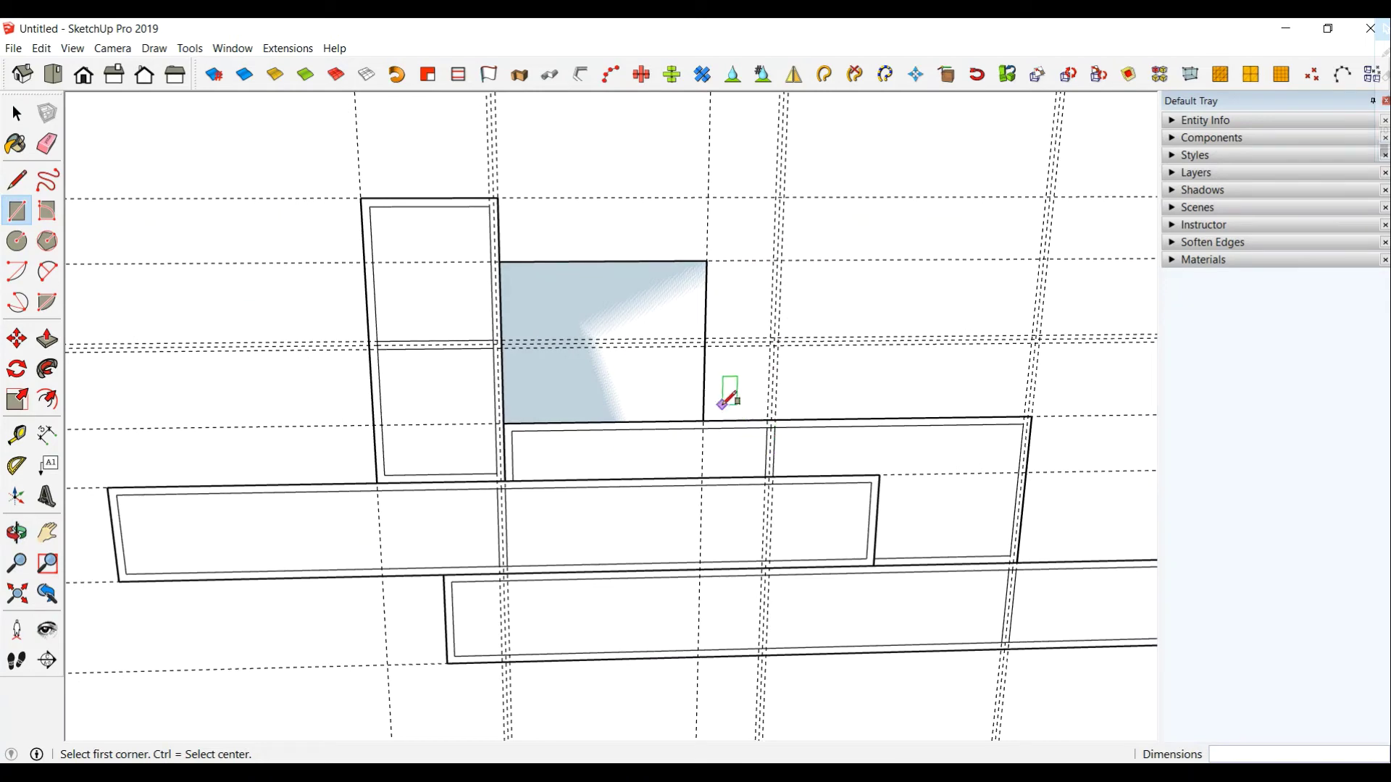
- Reverse the new panel's face so its front faces out
{"action": "left_click", "coordinate": [16, 113]}
{"action": "left_click", "coordinate": [580, 315]}
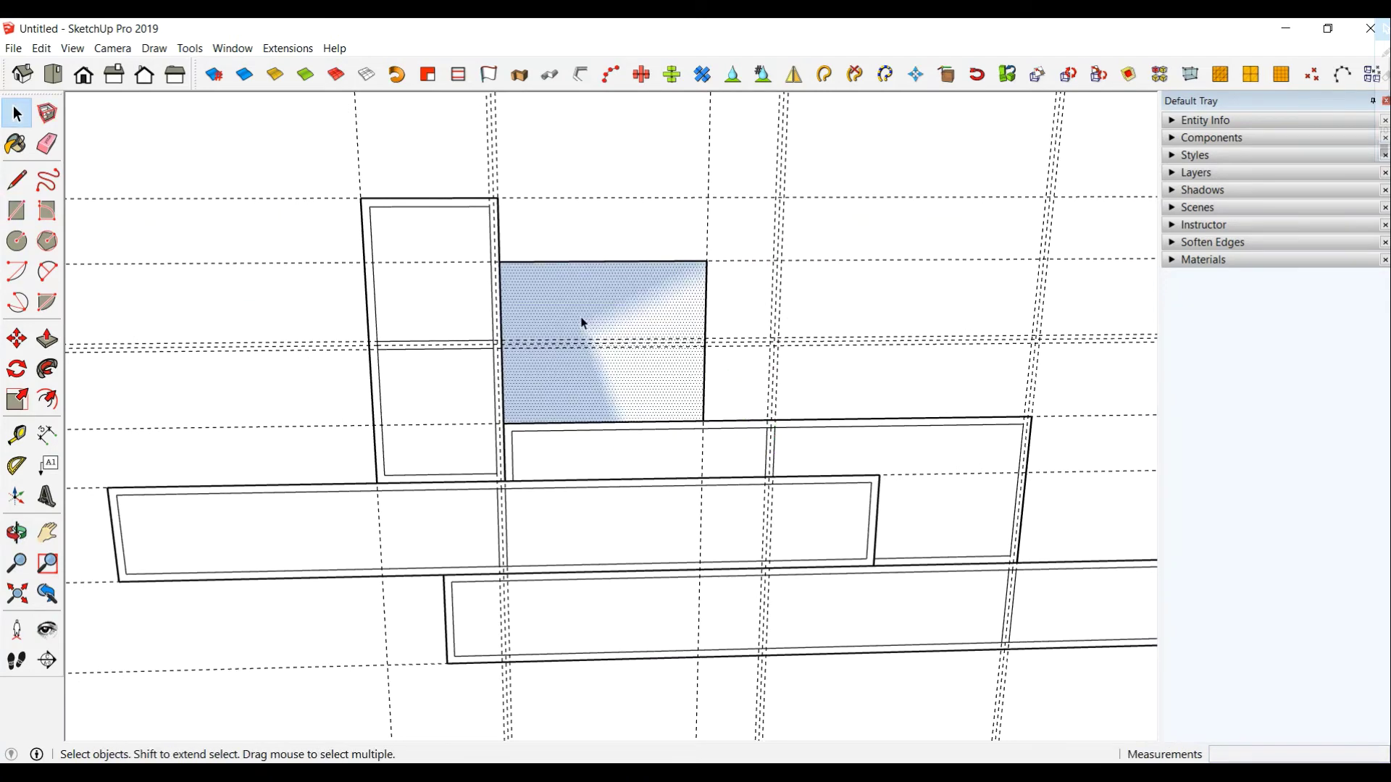
{"action": "right_click", "coordinate": [584, 323]}
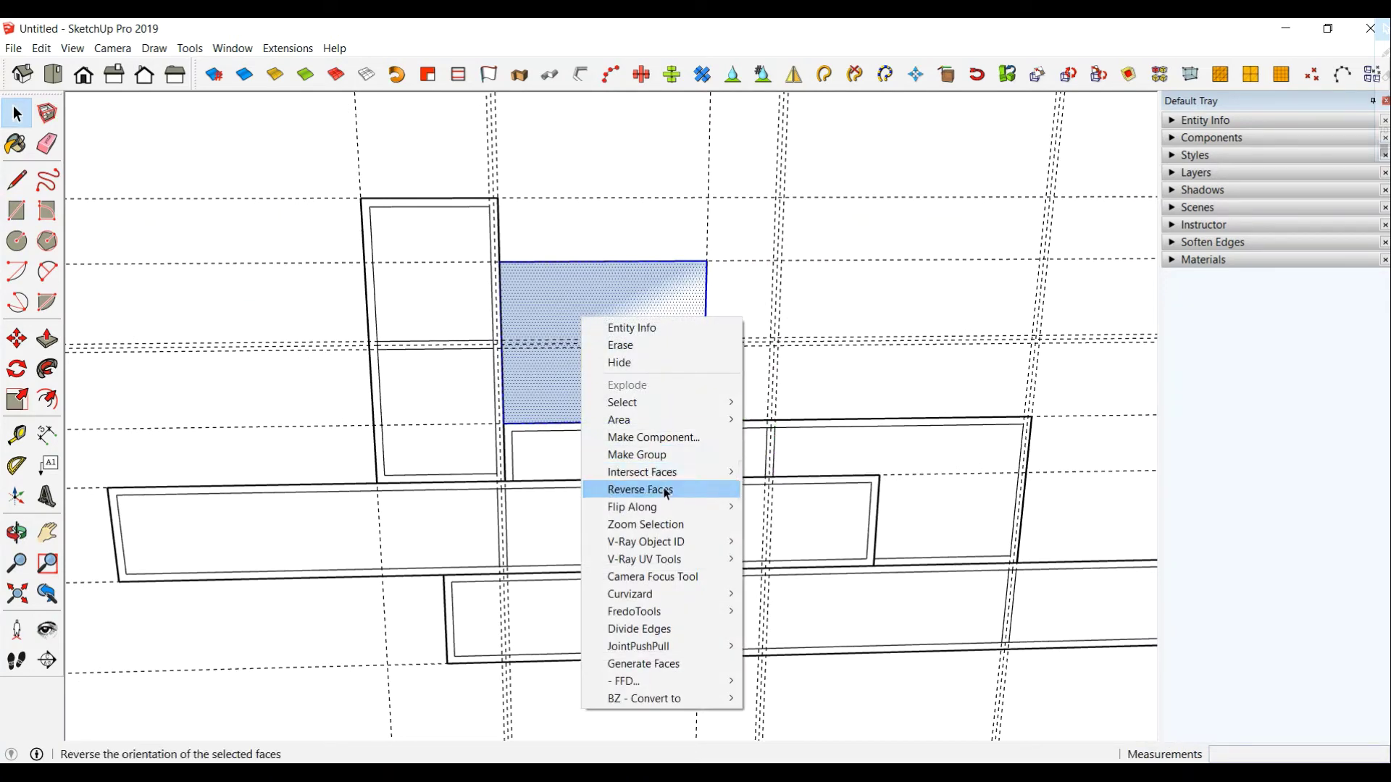
{"action": "left_click", "coordinate": [638, 489]}
- Offset the panel's edges 2 cm inward to create an inset border
{"action": "left_click", "coordinate": [58, 408]}
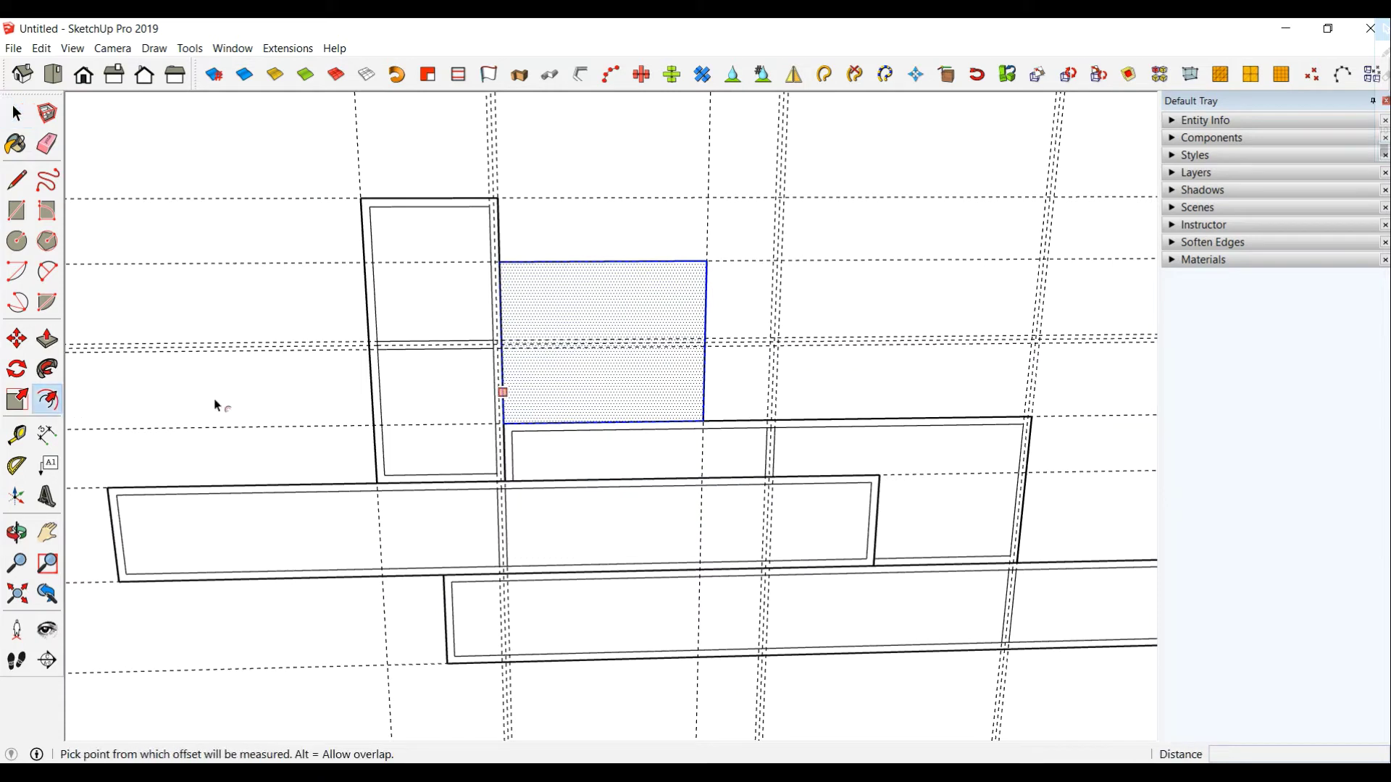
{"action": "left_click", "coordinate": [623, 281]}
{"action": "type", "text": "2"}
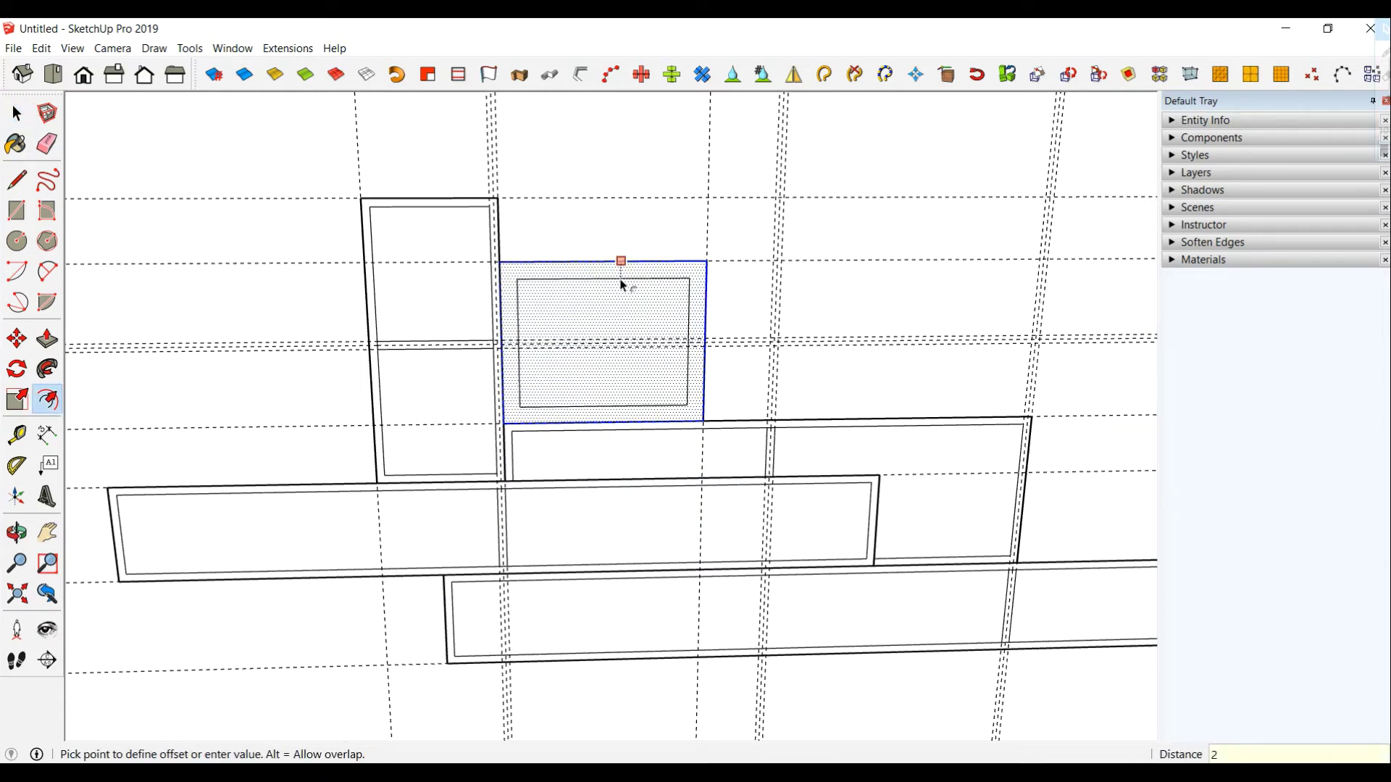
{"action": "key", "text": "Return"}
{"action": "key", "text": "space"}
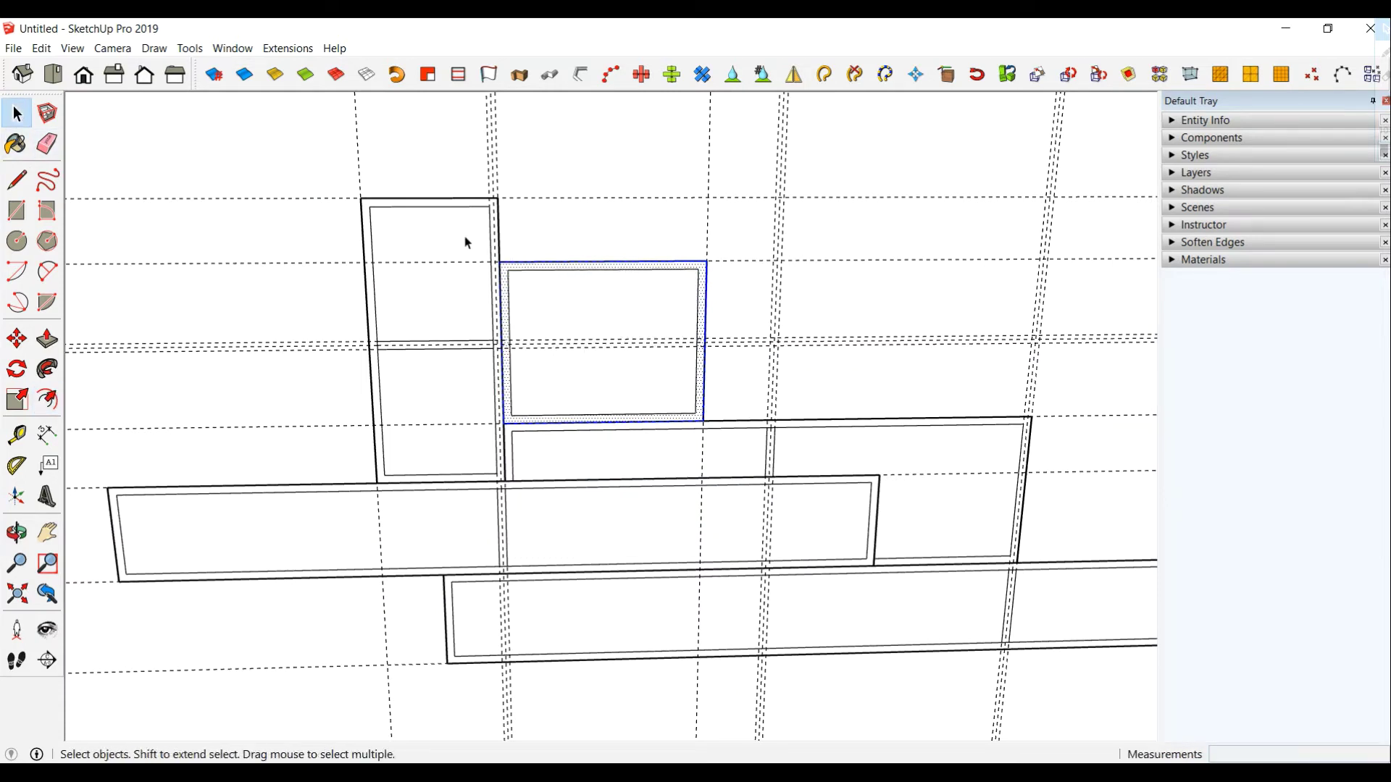
- Group the 50 by 40 cm panel with its inset border
{"action": "left_click_drag", "start_coordinate": [467, 243], "coordinate": [726, 466]}
{"action": "right_click", "coordinate": [631, 306]}
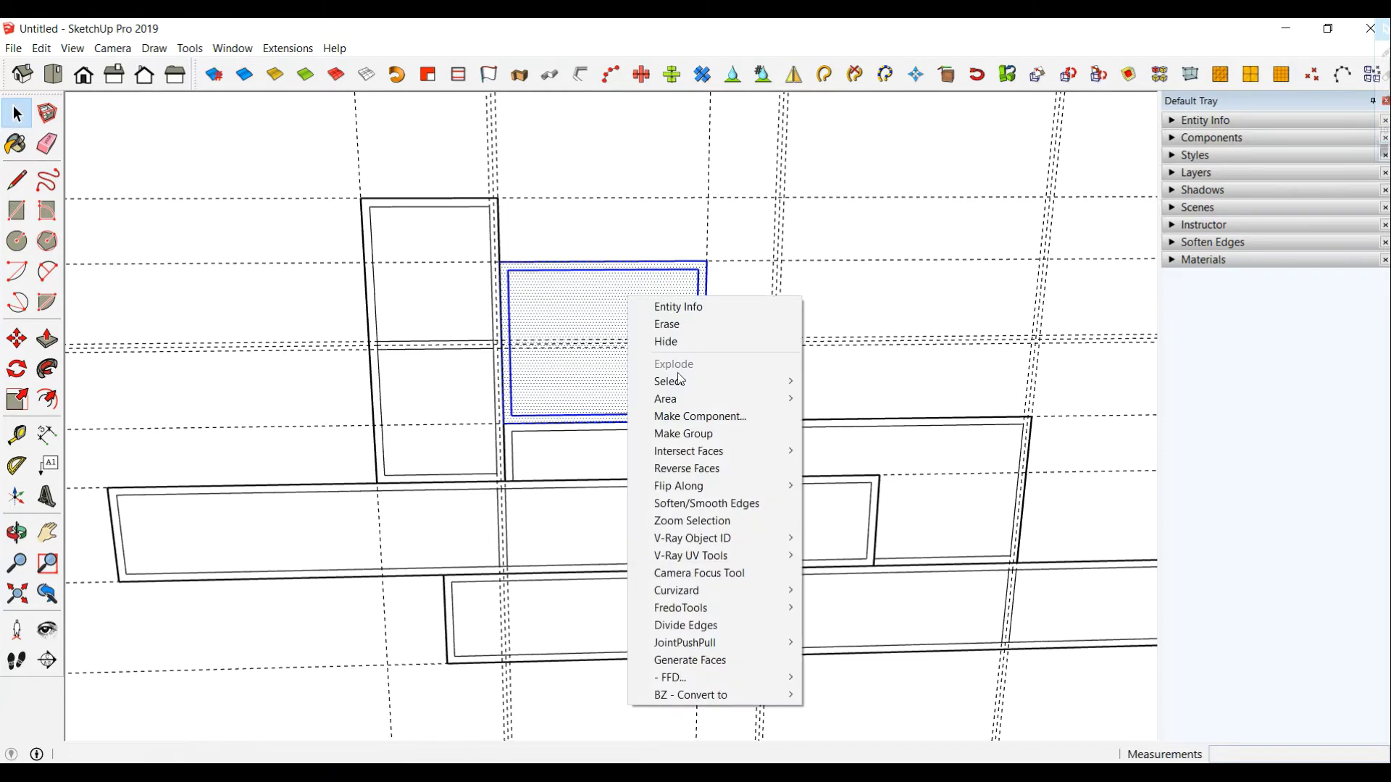
{"action": "left_click", "coordinate": [695, 429]}
- Delete all guides via Edit > Delete Guides, then select the long bottom shelf
{"action": "scroll", "coordinate": [688, 449], "scroll_direction": "down", "scroll_amount": 3}
{"action": "left_click", "coordinate": [42, 48]}
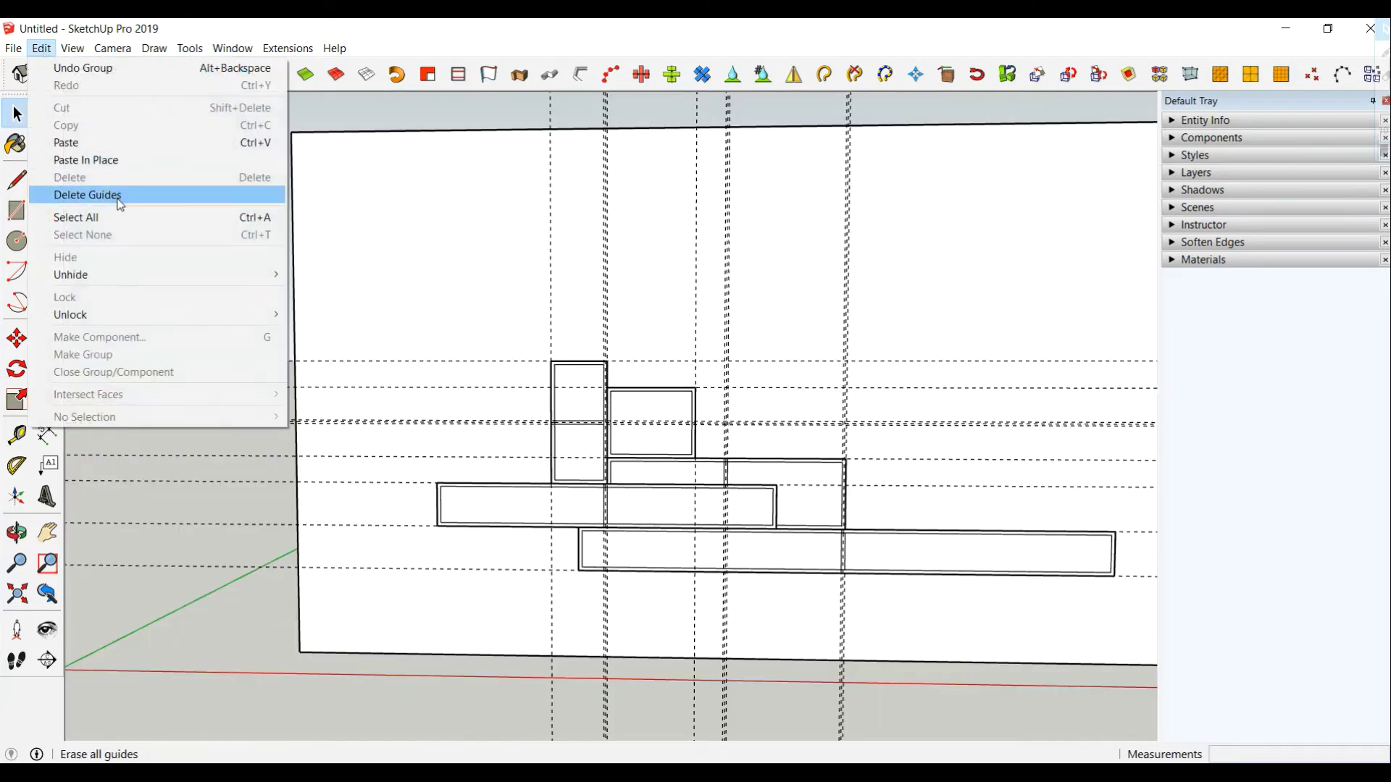
{"action": "left_click", "coordinate": [120, 205]}
{"action": "mouse_move", "coordinate": [647, 453]}
{"action": "middle_mouse_down"}
{"action": "mouse_move", "coordinate": [861, 588]}
{"action": "mouse_move", "coordinate": [838, 546]}
{"action": "mouse_move", "coordinate": [624, 544]}
{"action": "mouse_move", "coordinate": [705, 618]}
{"action": "mouse_move", "coordinate": [833, 596]}
{"action": "mouse_move", "coordinate": [863, 553]}
{"action": "middle_mouse_up"}
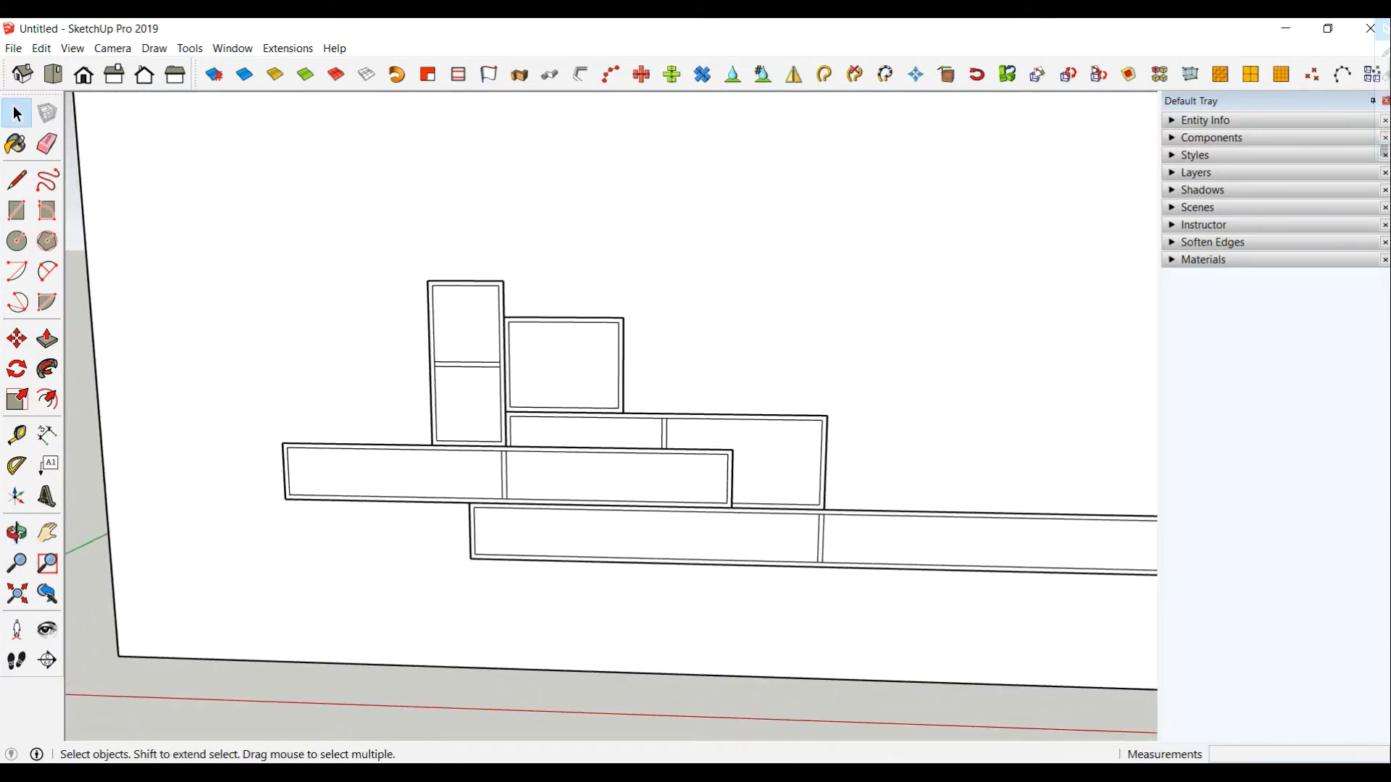
{"action": "middle_click_drag", "start_coordinate": [752, 557], "coordinate": [671, 577]}
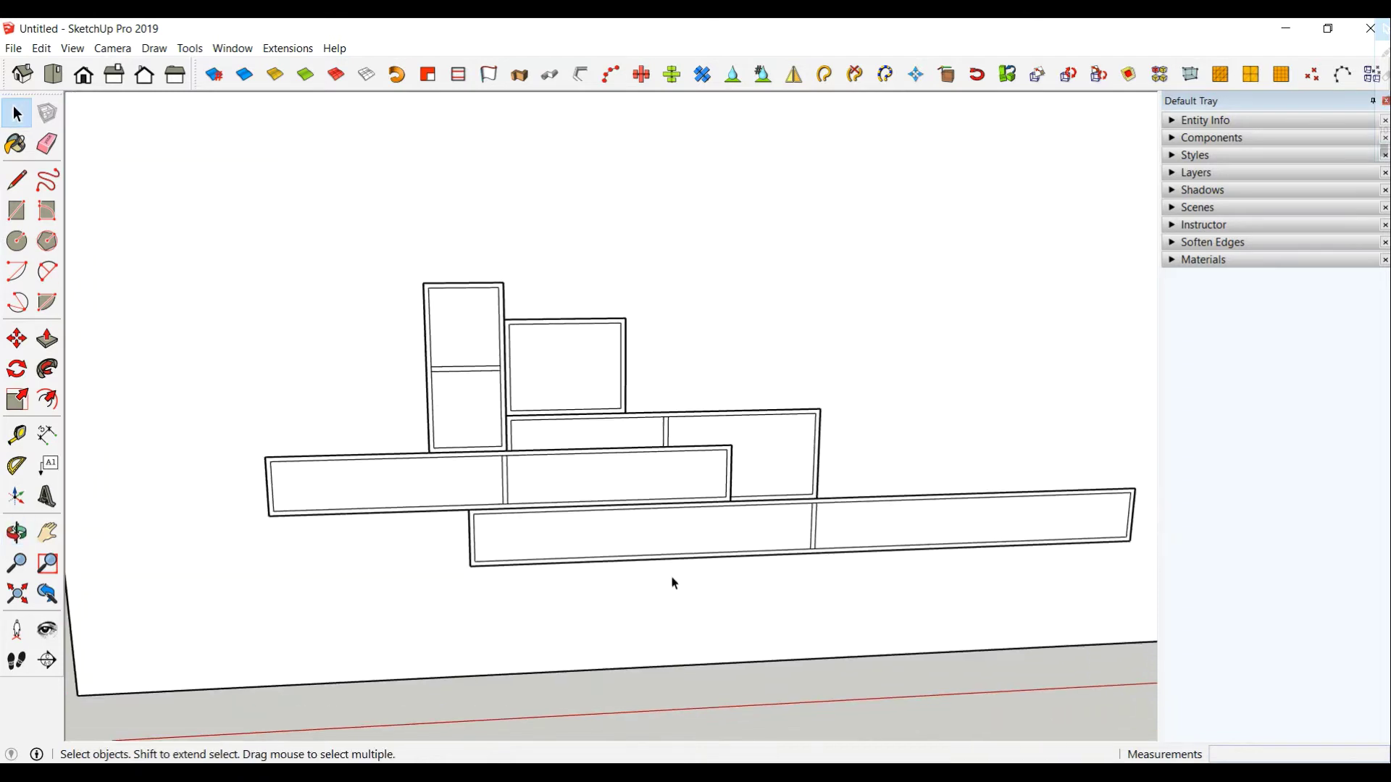
{"action": "left_click", "coordinate": [650, 564]}
- Inside the bottom shelf group, push the shelf face and divider out 30 cm, then exit the group
{"action": "double_click", "coordinate": [651, 564]}
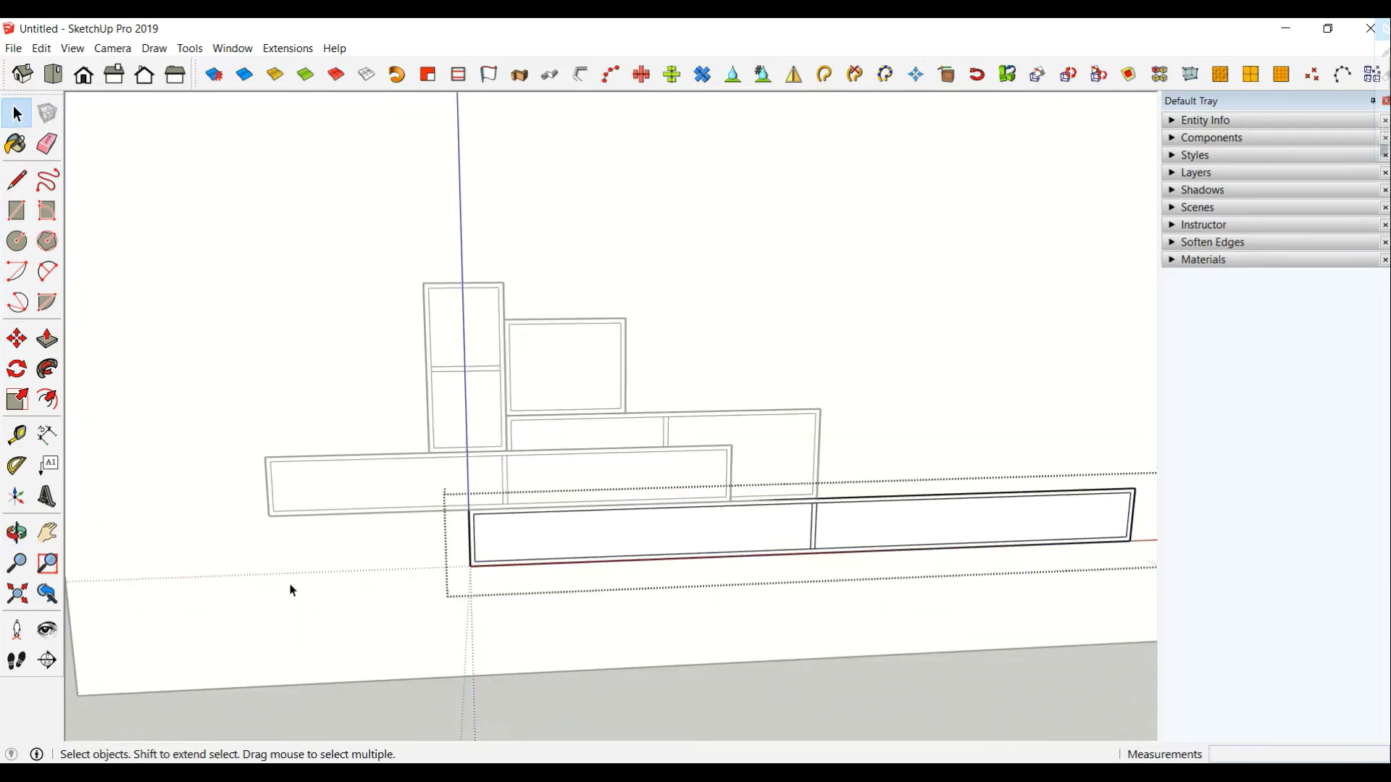
{"action": "left_click", "coordinate": [47, 338]}
{"action": "scroll", "coordinate": [516, 550], "scroll_direction": "up", "scroll_amount": 3}
{"action": "left_click", "coordinate": [454, 577]}
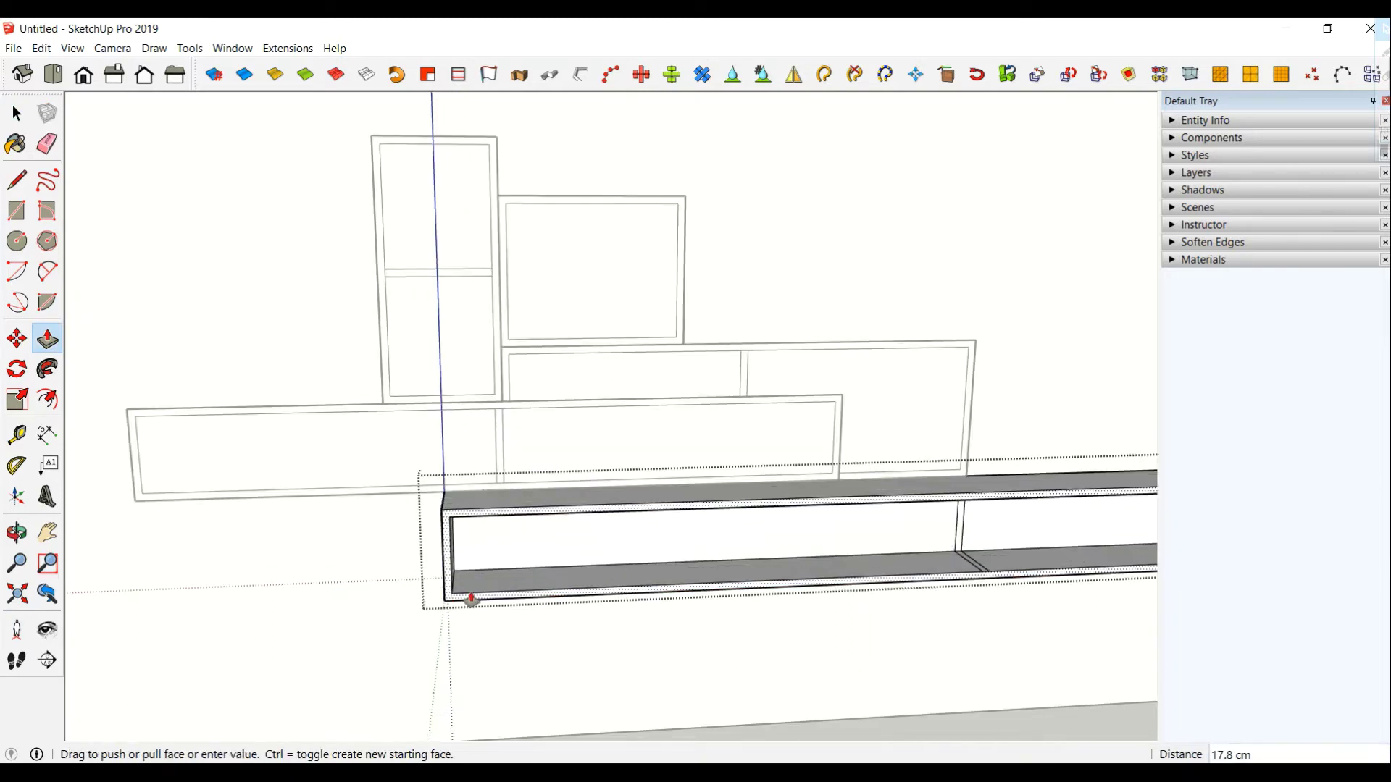
{"action": "key", "text": "Return"}
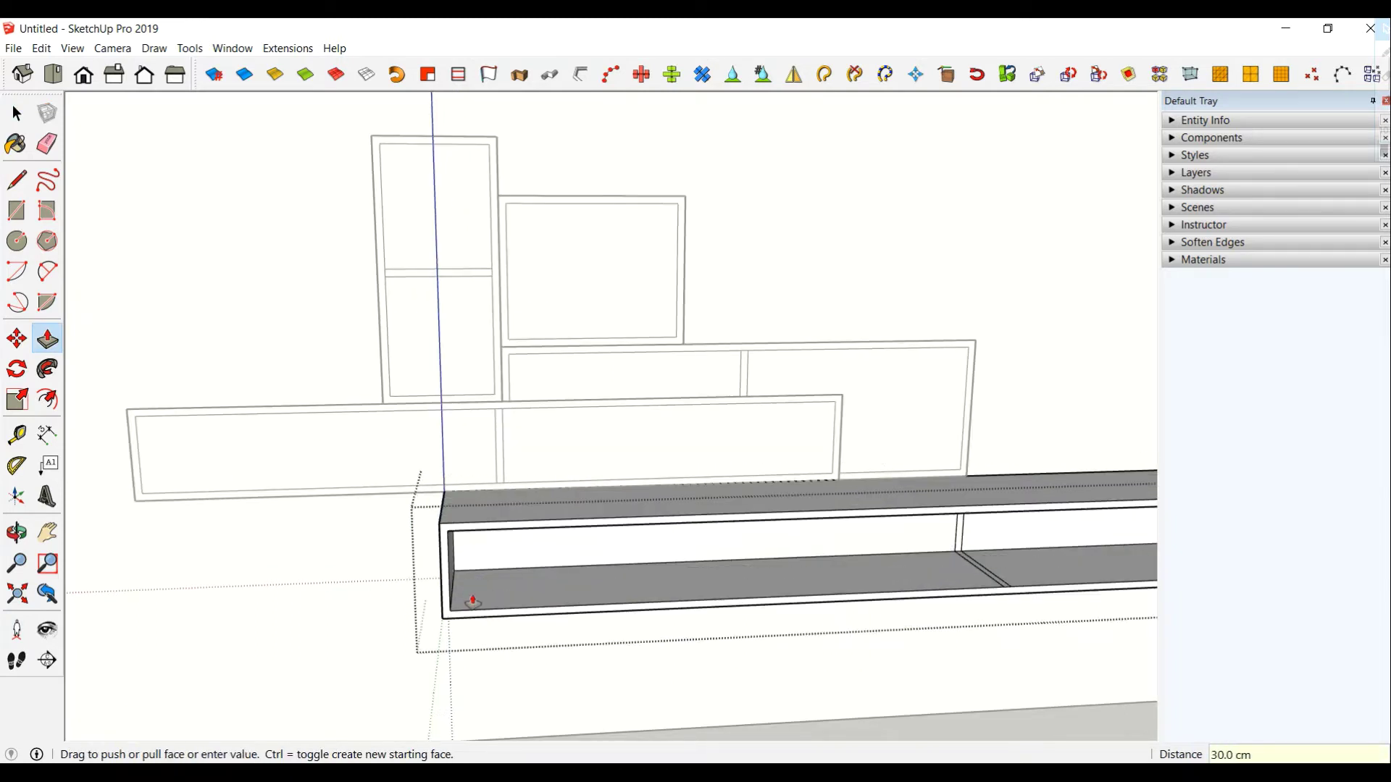
{"action": "left_click", "coordinate": [959, 540]}
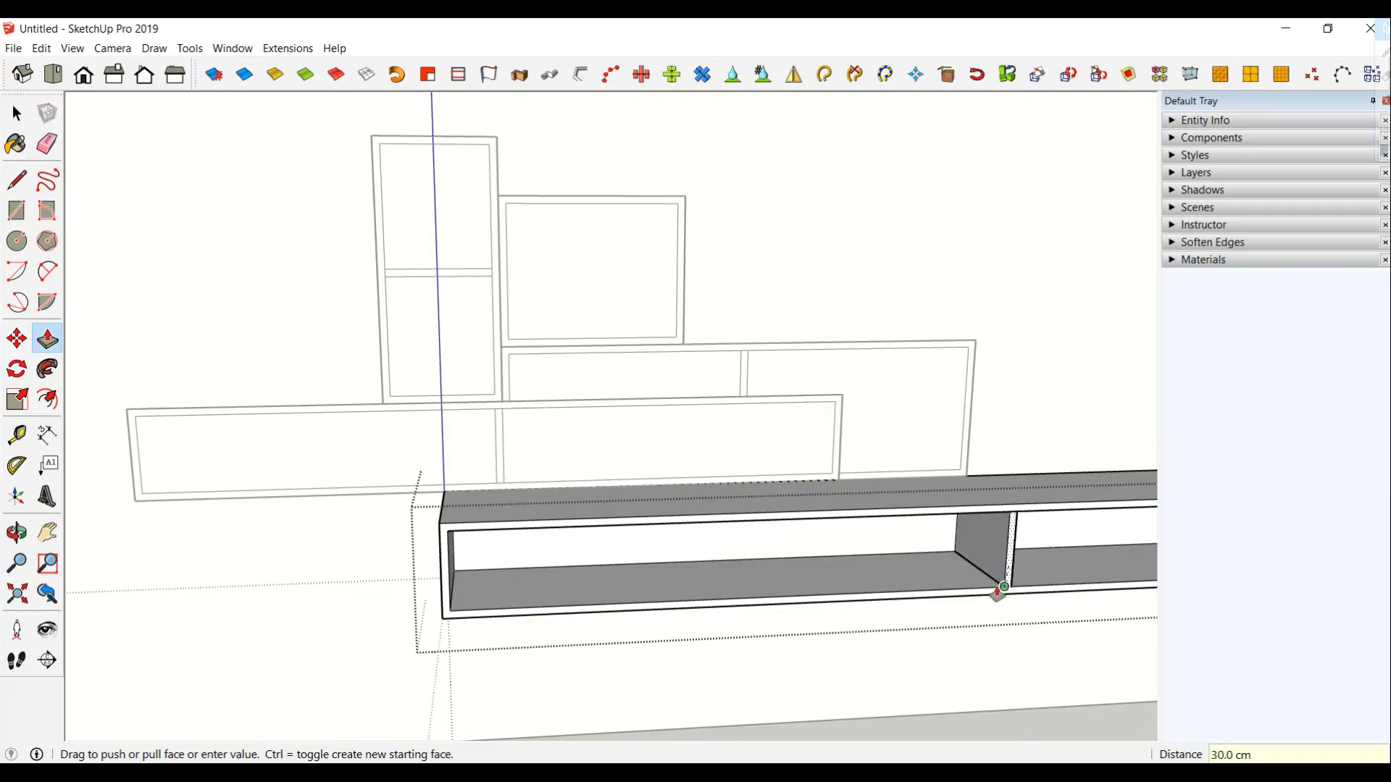
{"action": "scroll", "coordinate": [993, 608], "scroll_direction": "down", "scroll_amount": 3}
{"action": "middle_click_drag", "start_coordinate": [987, 609], "coordinate": [562, 628]}
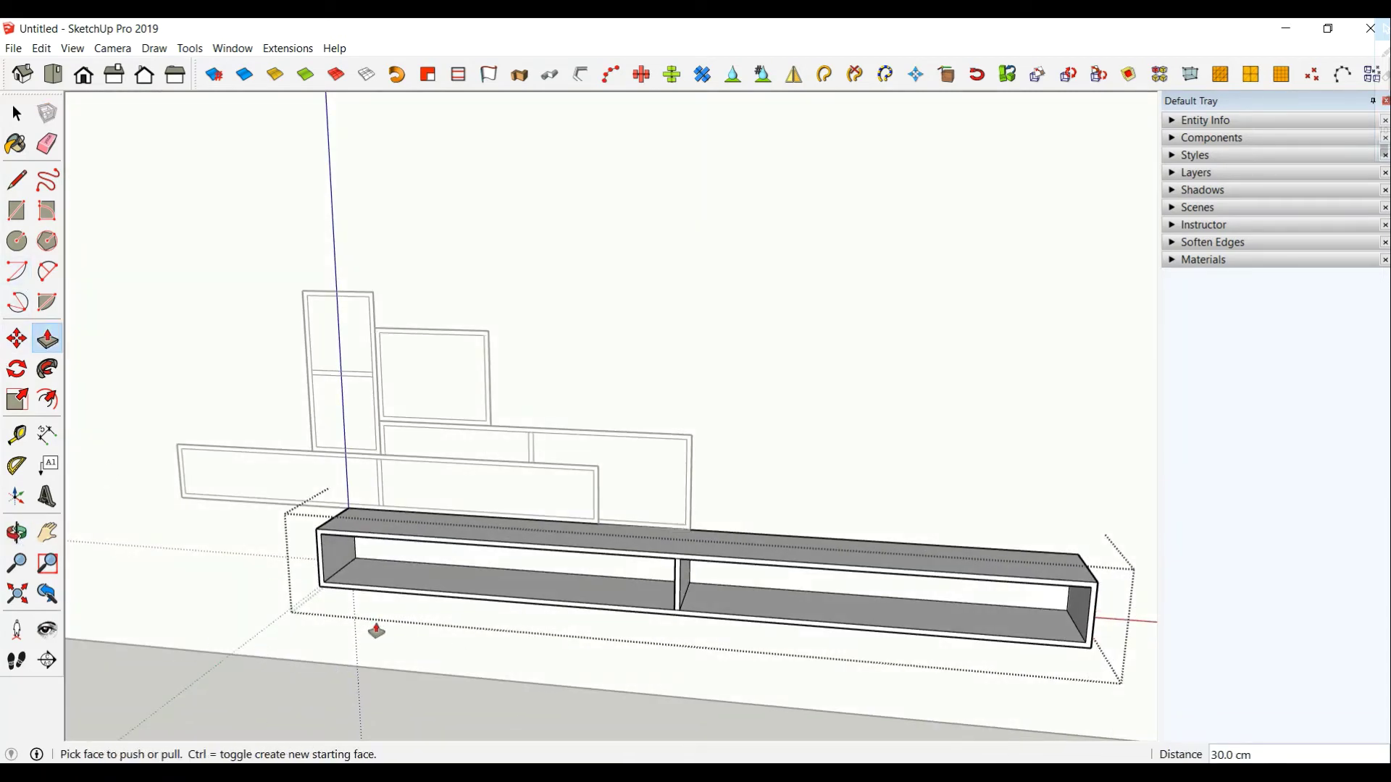
{"action": "mouse_move", "coordinate": [406, 613]}
{"action": "middle_mouse_down"}
{"action": "mouse_move", "coordinate": [445, 566]}
{"action": "mouse_move", "coordinate": [434, 736]}
{"action": "middle_mouse_up"}
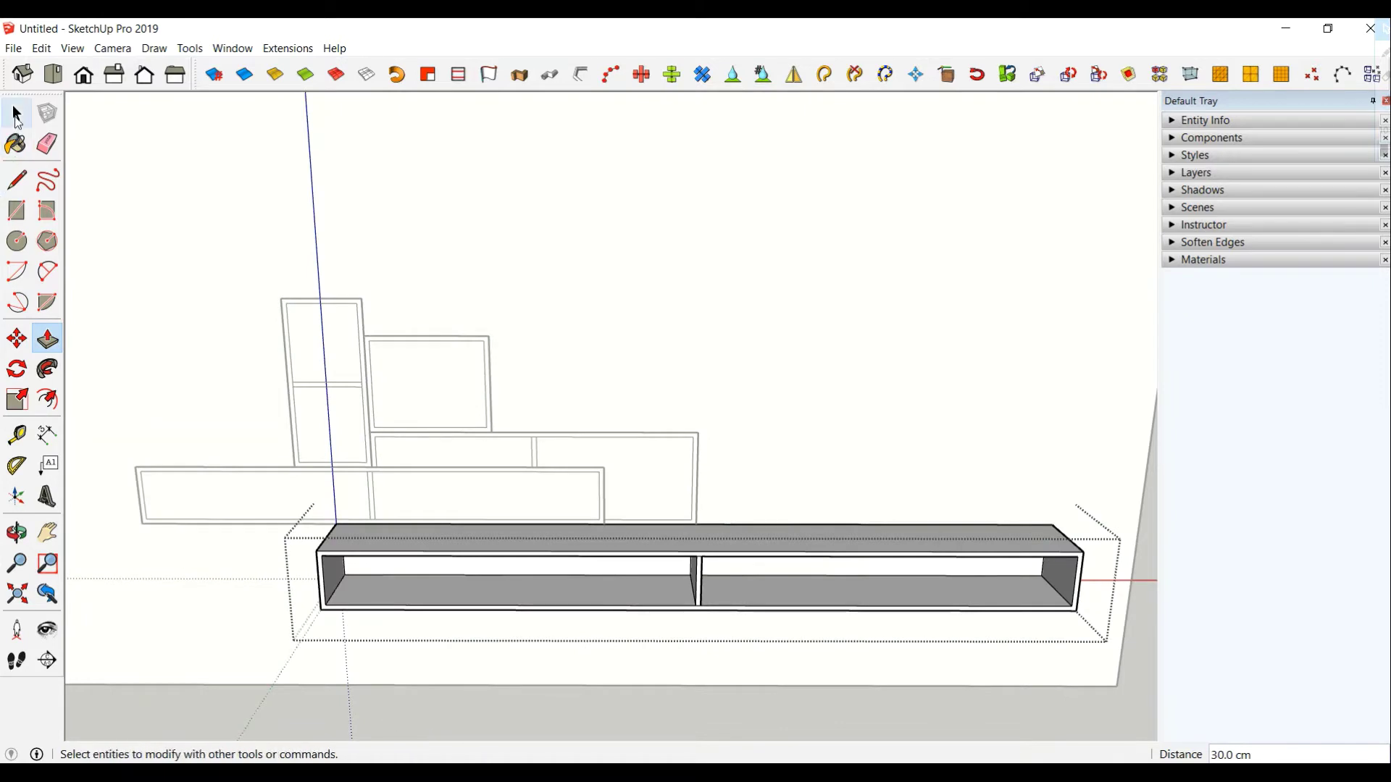
{"action": "left_click", "coordinate": [17, 113]}
{"action": "left_click", "coordinate": [375, 701]}
{"action": "mouse_move", "coordinate": [376, 692]}
{"action": "middle_mouse_down"}
{"action": "mouse_move", "coordinate": [388, 672]}
{"action": "mouse_move", "coordinate": [348, 599]}
{"action": "middle_mouse_up"}
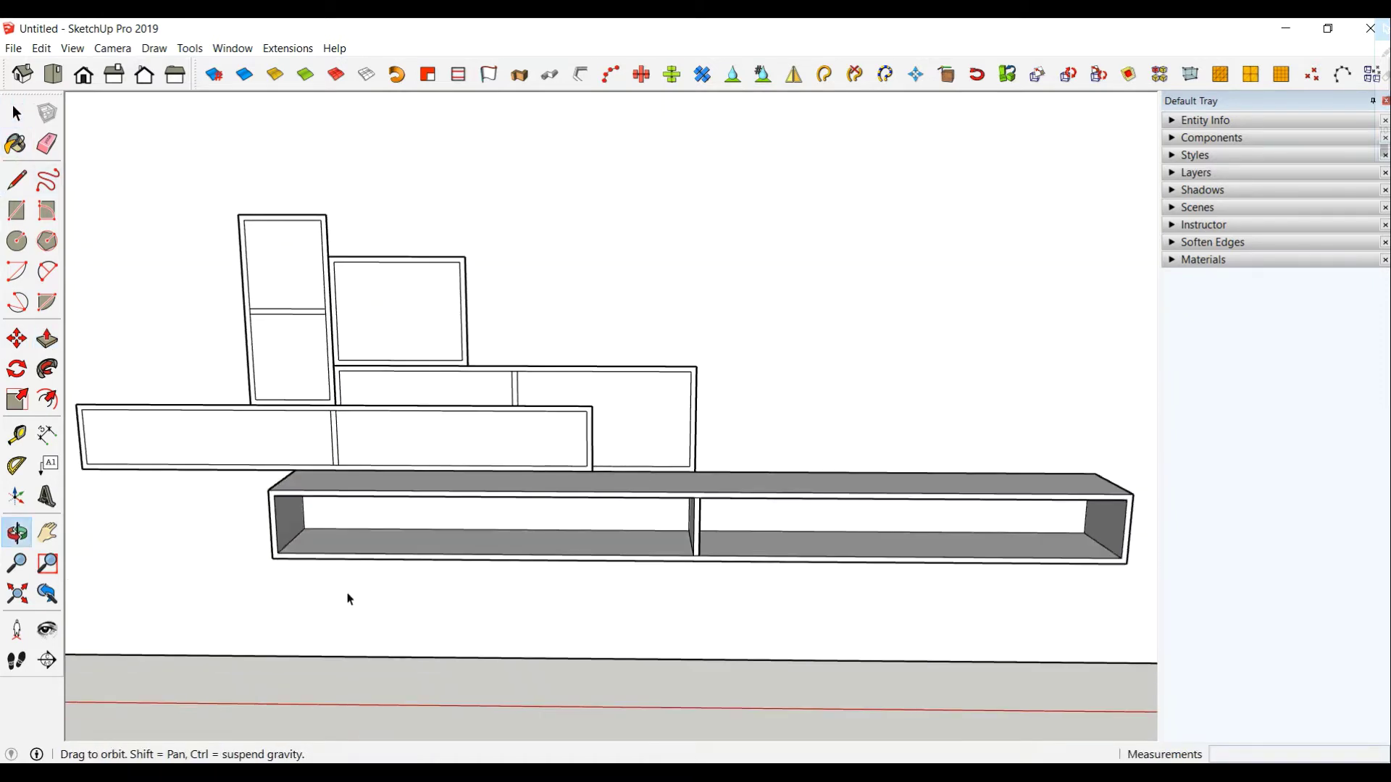
- Place a vertical guide 150 cm from the bottom shelf's left edge
{"action": "left_click", "coordinate": [17, 435]}
{"action": "scroll", "coordinate": [377, 485], "scroll_direction": "up", "scroll_amount": 2}
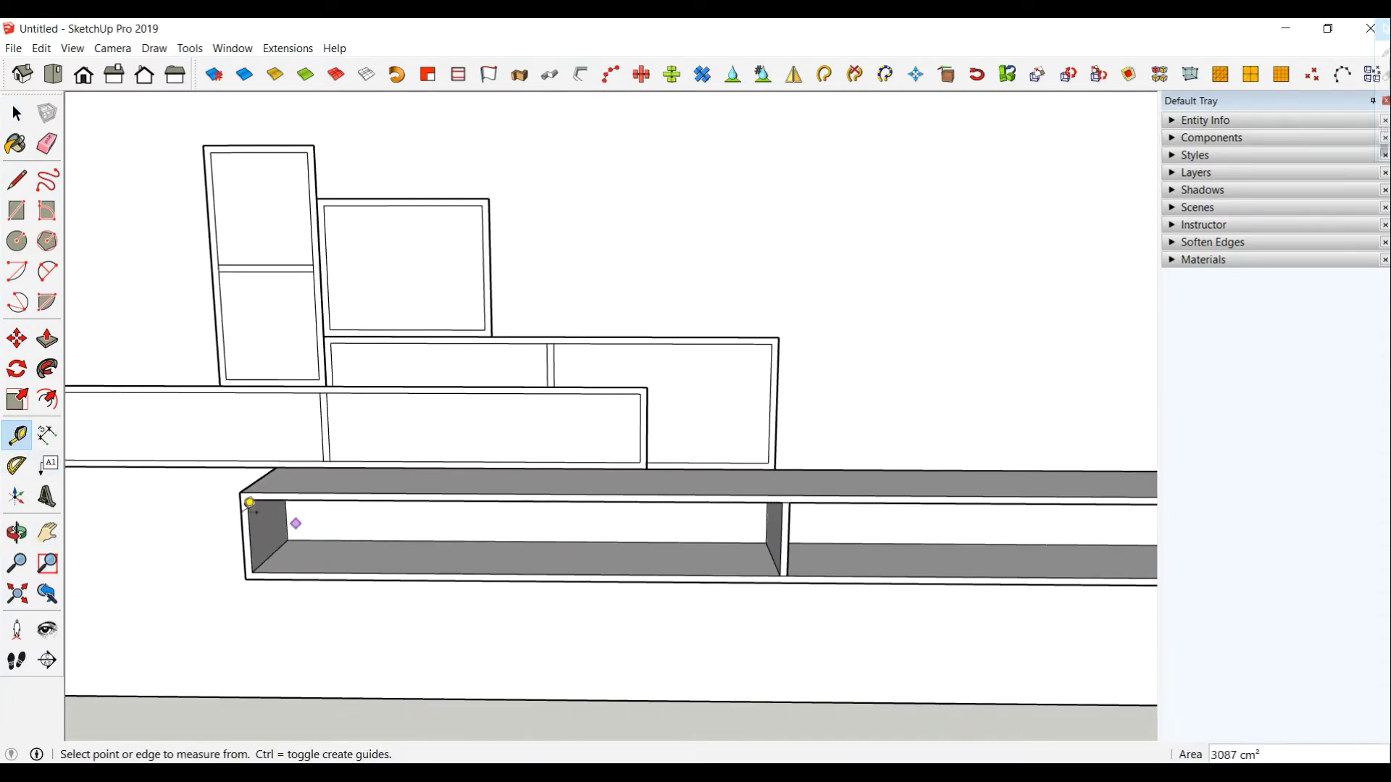
{"action": "left_click", "coordinate": [242, 515]}
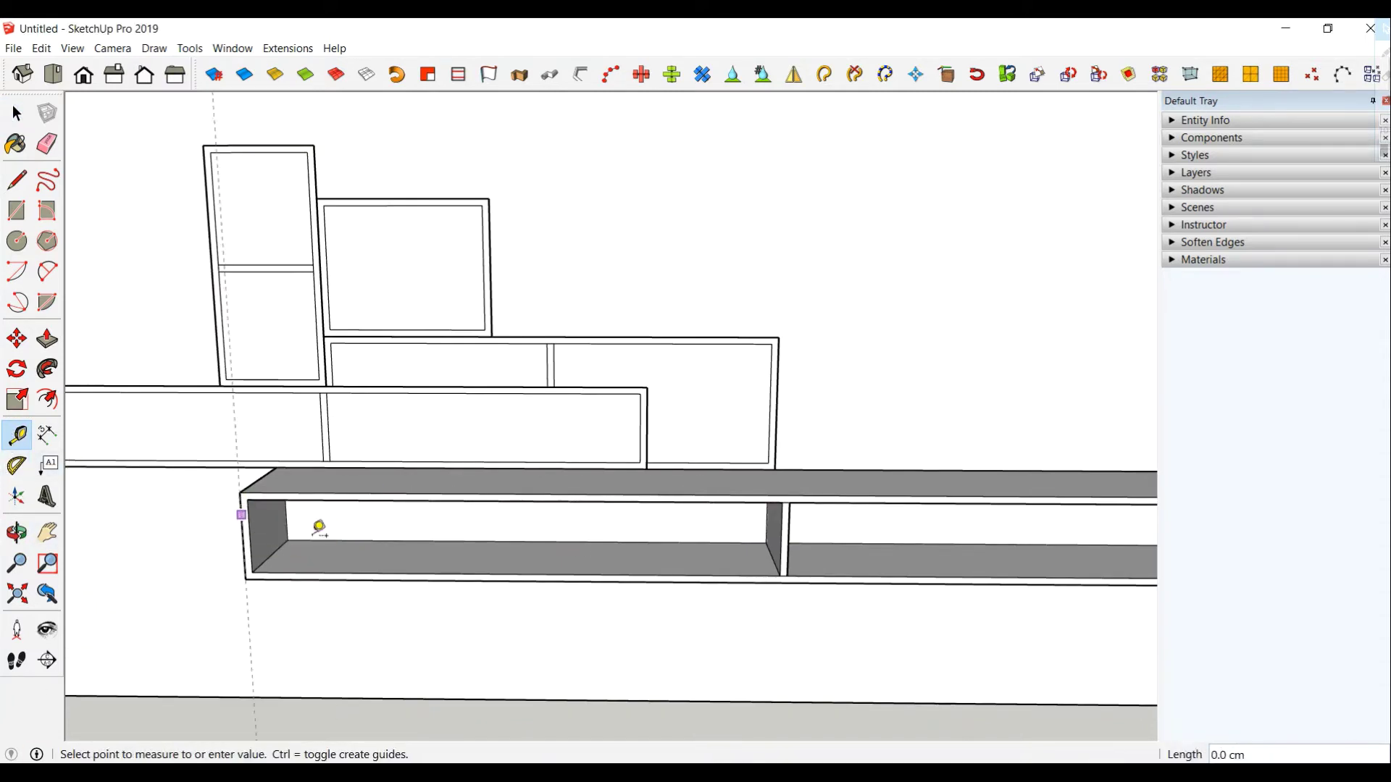
{"action": "scroll", "coordinate": [782, 487], "scroll_direction": "up", "scroll_amount": 1}
{"action": "scroll", "coordinate": [786, 487], "scroll_direction": "up", "scroll_amount": 2}
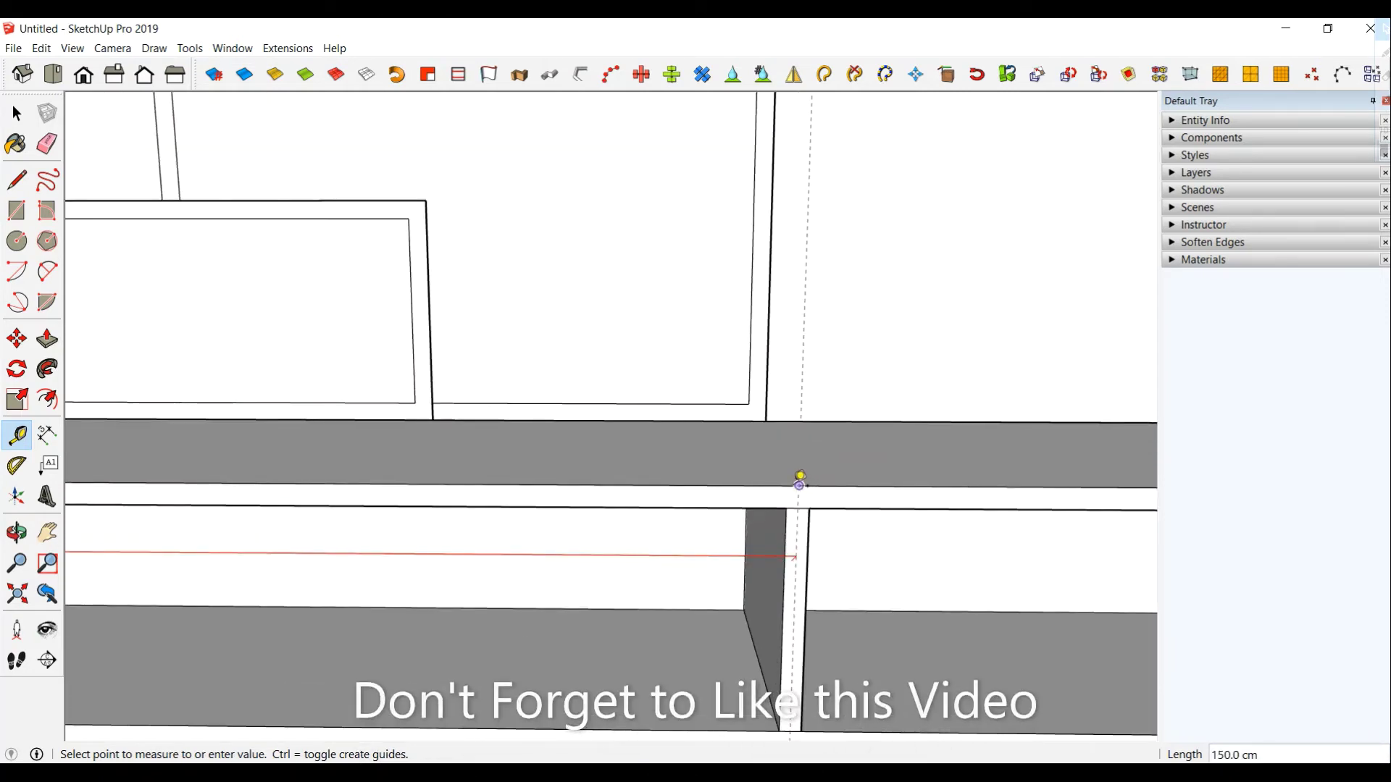
{"action": "left_click", "coordinate": [800, 486]}
{"action": "scroll", "coordinate": [821, 538], "scroll_direction": "up", "scroll_amount": 1}
- Add two small offset guides on either side of the 150 cm guide at the divider
{"action": "mouse_move", "coordinate": [821, 537]}
{"action": "middle_mouse_down"}
{"action": "mouse_move", "coordinate": [770, 553]}
{"action": "mouse_move", "coordinate": [724, 471]}
{"action": "middle_mouse_up"}
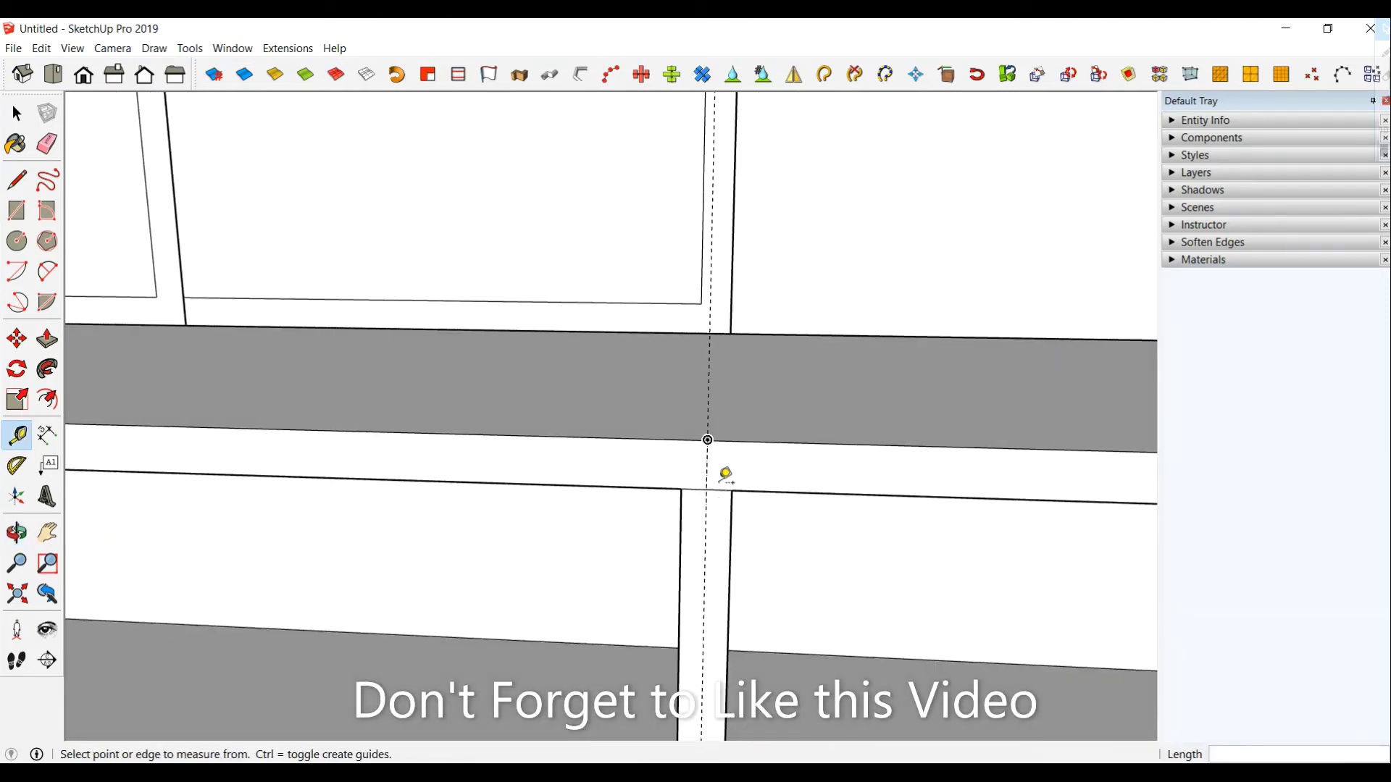
{"action": "left_click", "coordinate": [711, 464]}
{"action": "type", "text": "0.1"}
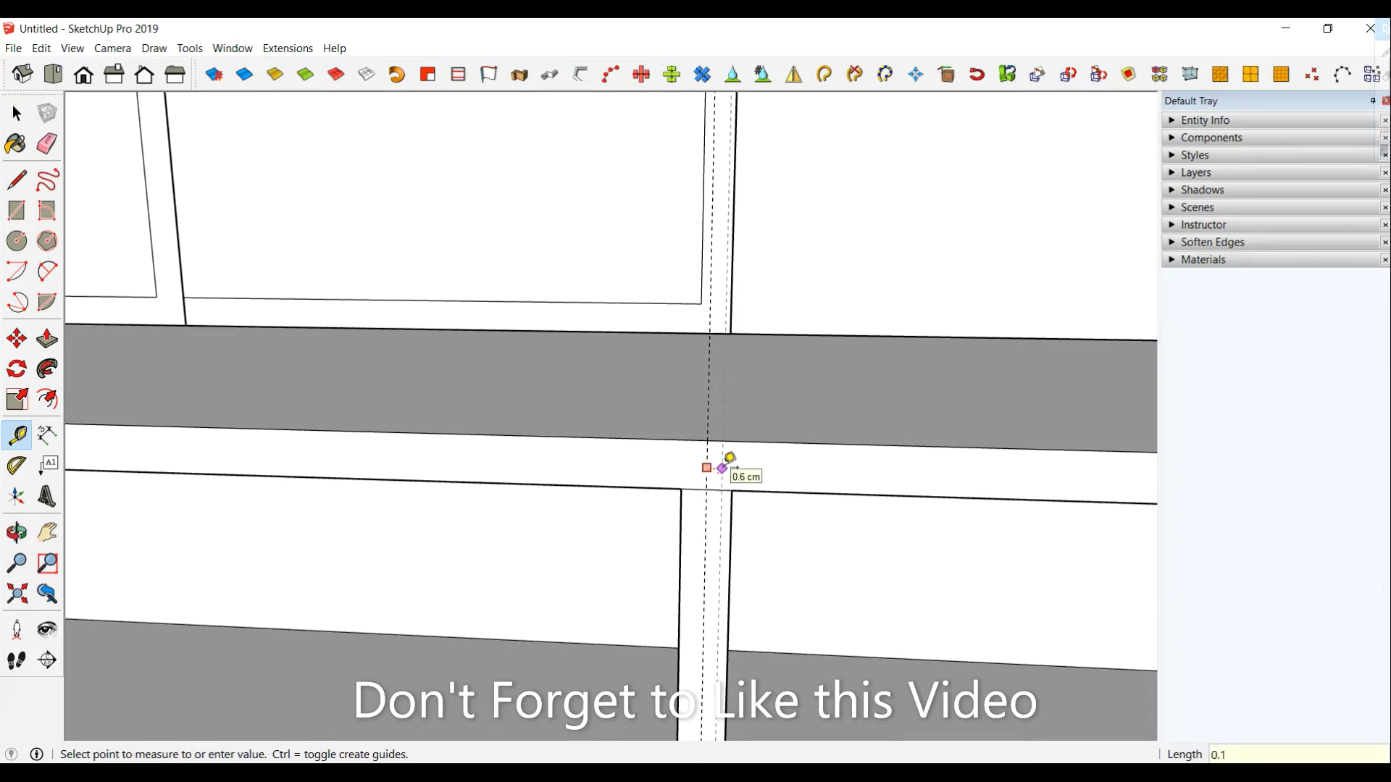
{"action": "left_click", "coordinate": [729, 459]}
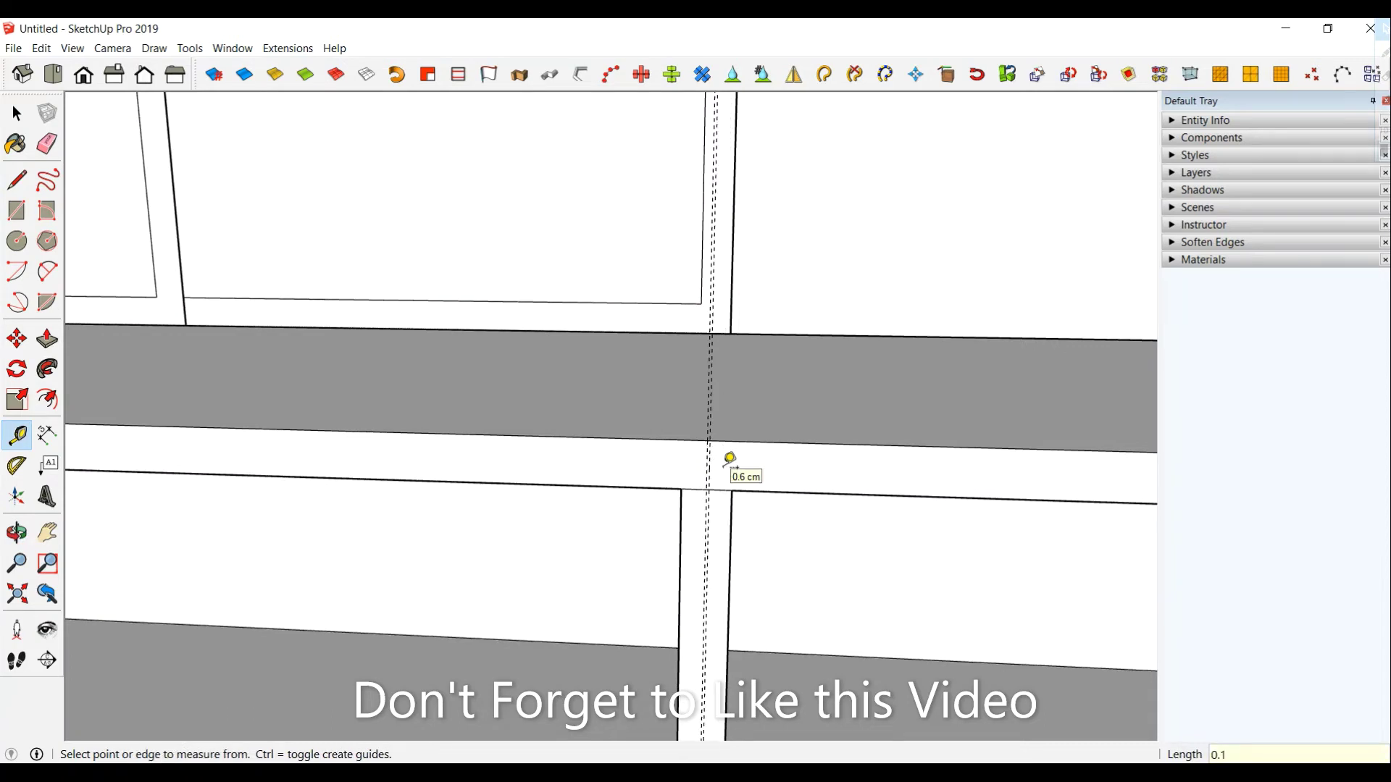
{"action": "scroll", "coordinate": [713, 467], "scroll_direction": "up", "scroll_amount": 3}
{"action": "left_click", "coordinate": [697, 450]}
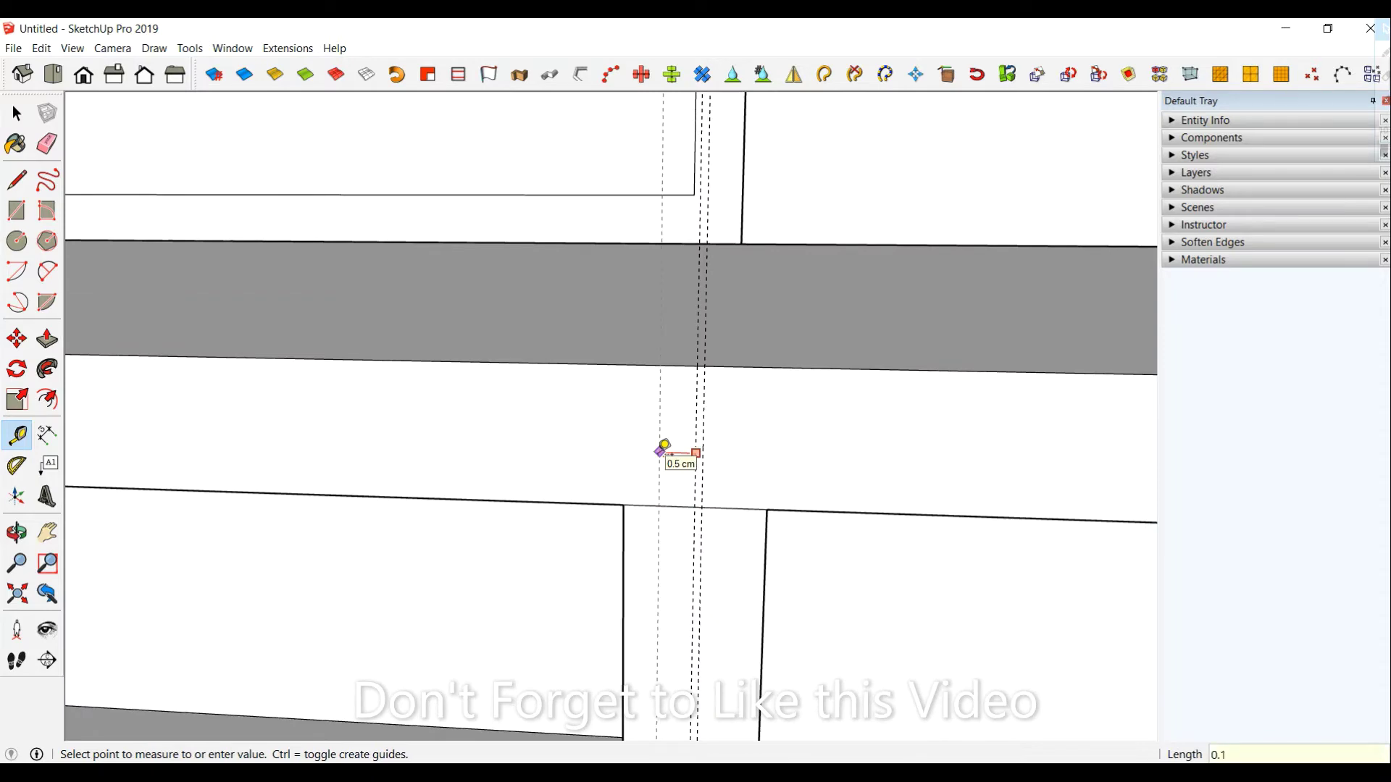
{"action": "left_click", "coordinate": [662, 446]}
{"action": "scroll", "coordinate": [690, 472], "scroll_direction": "down", "scroll_amount": 1}
{"action": "scroll", "coordinate": [690, 482], "scroll_direction": "down", "scroll_amount": 1}
{"action": "scroll", "coordinate": [689, 478], "scroll_direction": "down", "scroll_amount": 2}
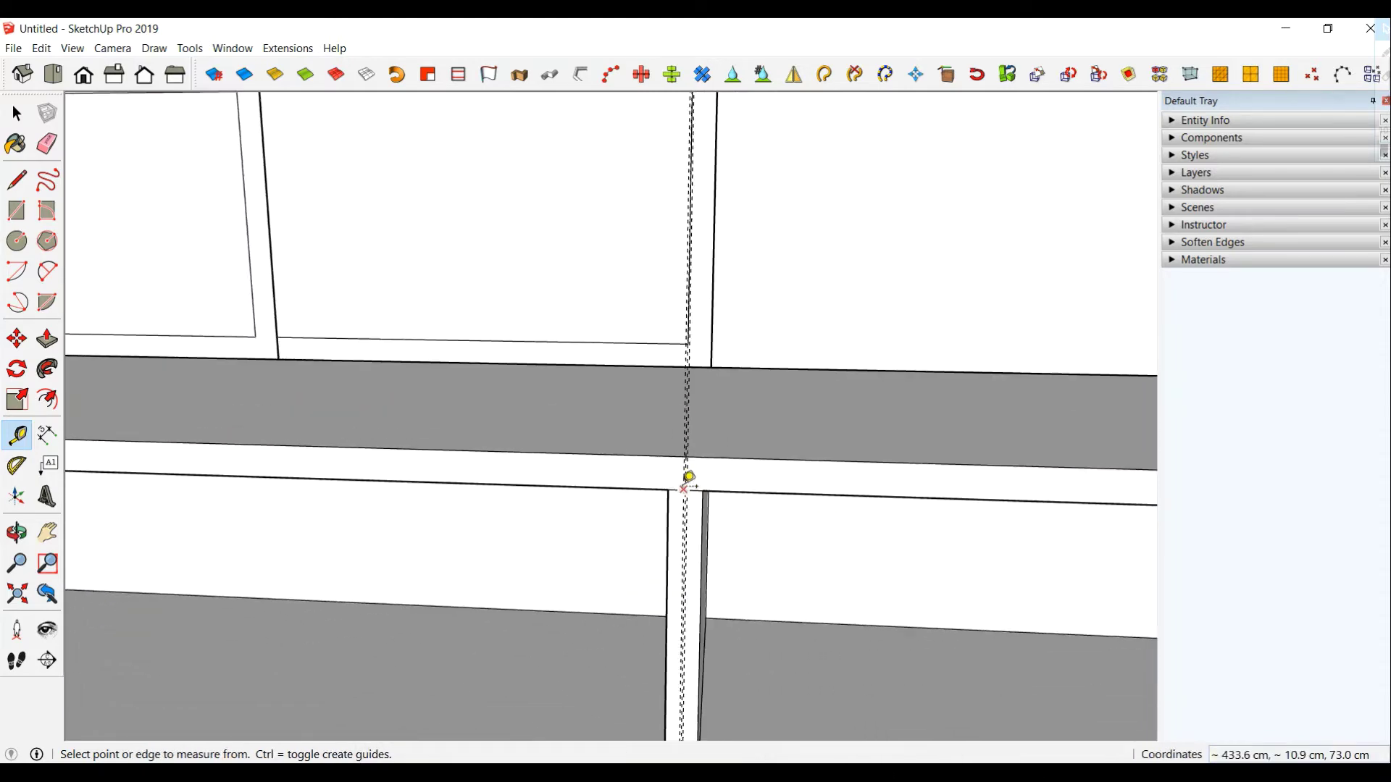
{"action": "scroll", "coordinate": [689, 478], "scroll_direction": "down", "scroll_amount": 2}
{"action": "scroll", "coordinate": [684, 481], "scroll_direction": "down", "scroll_amount": 2}
{"action": "scroll", "coordinate": [685, 481], "scroll_direction": "down", "scroll_amount": 3}
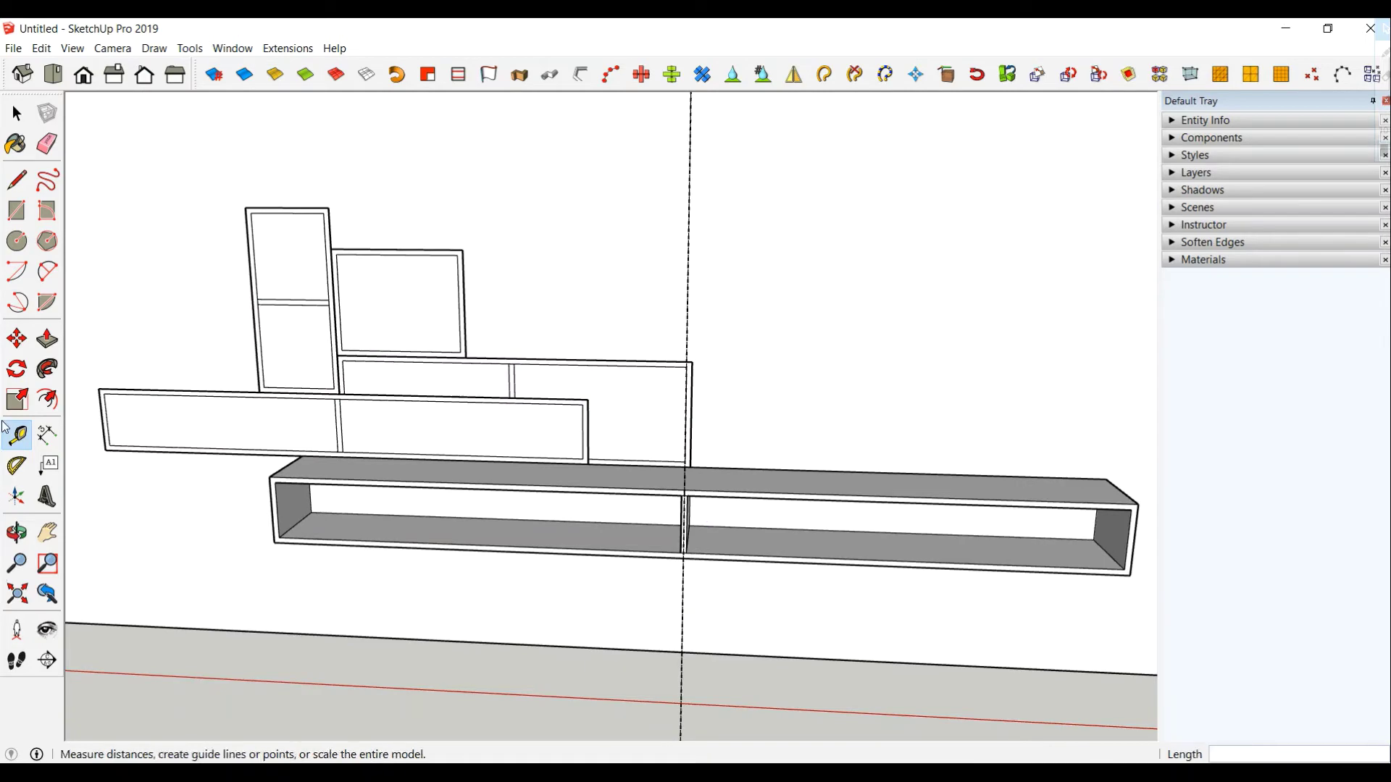
- Draw a roughly 150 by 25 cm front panel from the shelf's left front corner to the divider guide
{"action": "left_click", "coordinate": [17, 210]}
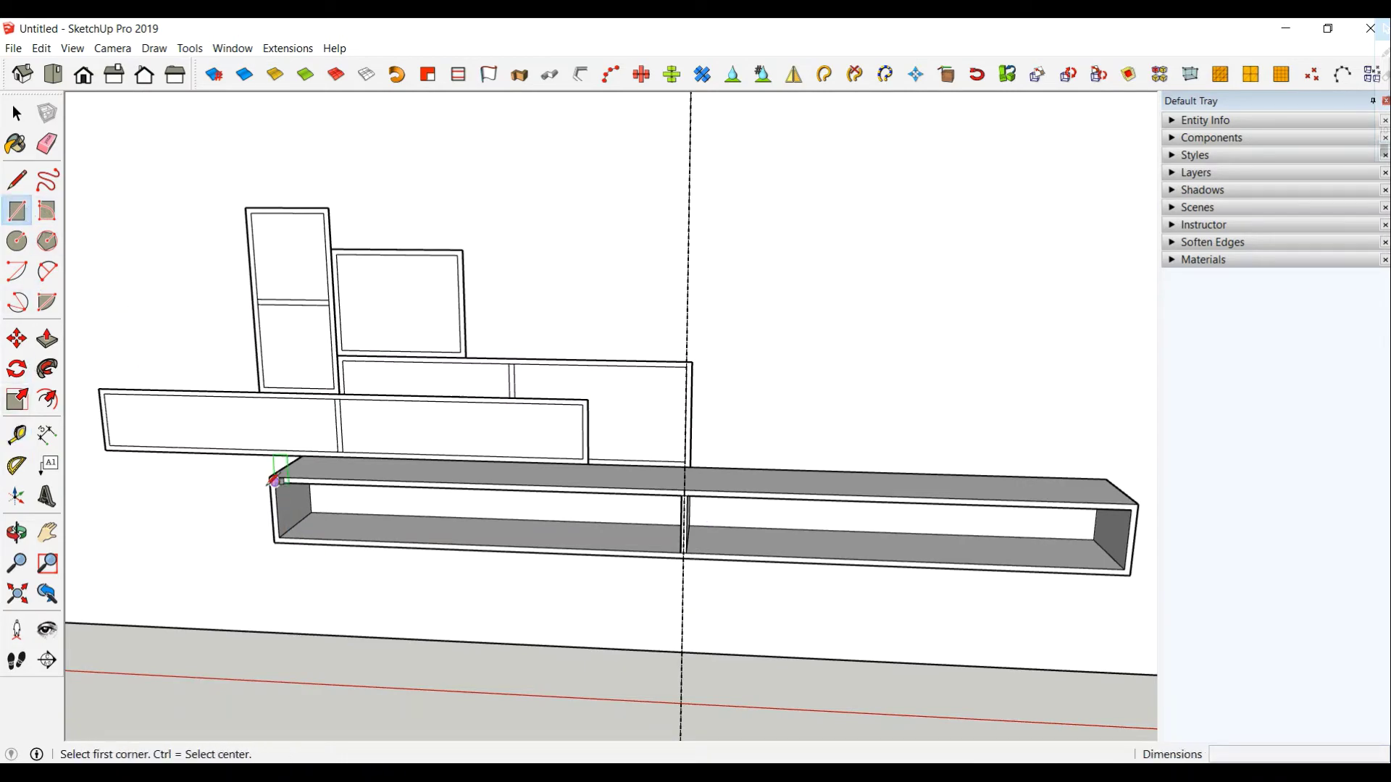
{"action": "middle_click_drag", "start_coordinate": [276, 480], "coordinate": [326, 513]}
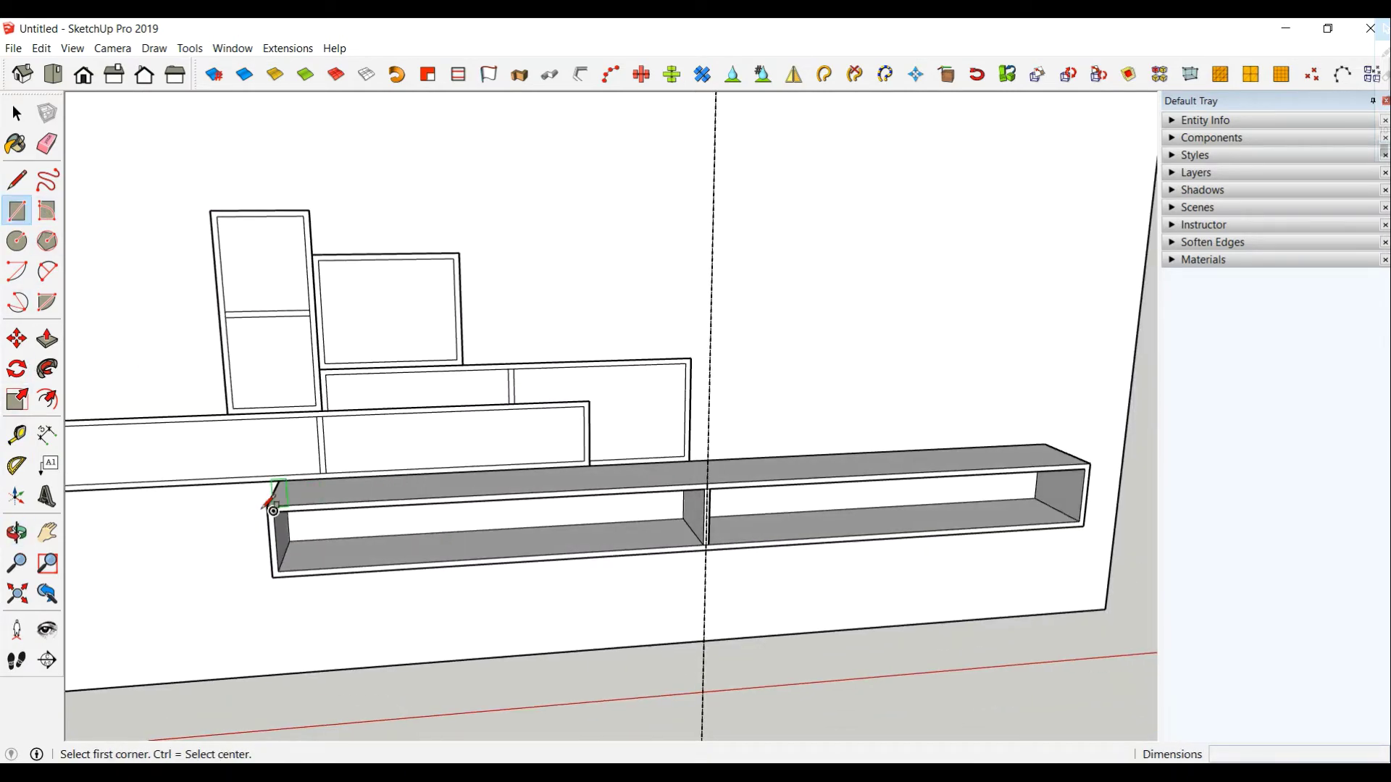
{"action": "scroll", "coordinate": [269, 507], "scroll_direction": "up", "scroll_amount": 3}
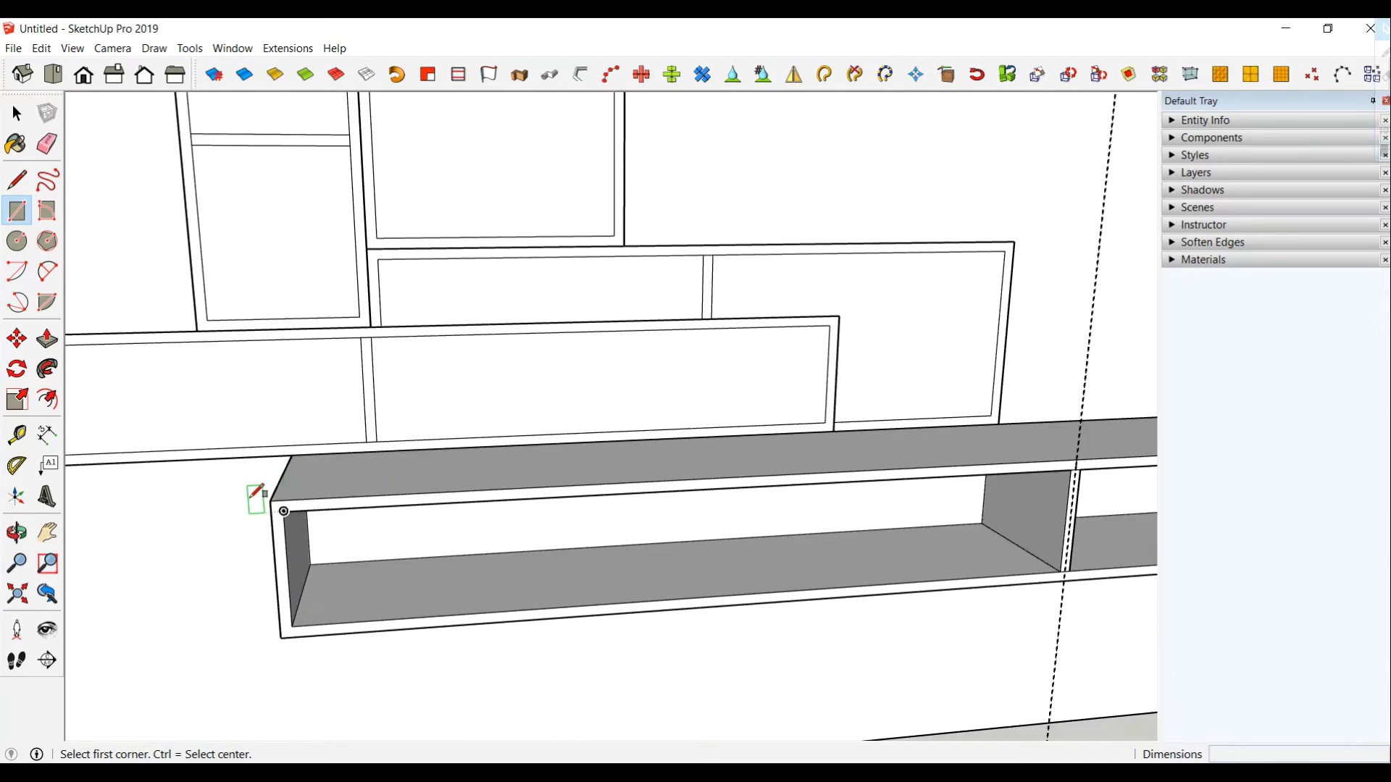
{"action": "left_click", "coordinate": [271, 500]}
{"action": "scroll", "coordinate": [1043, 584], "scroll_direction": "up", "scroll_amount": 2}
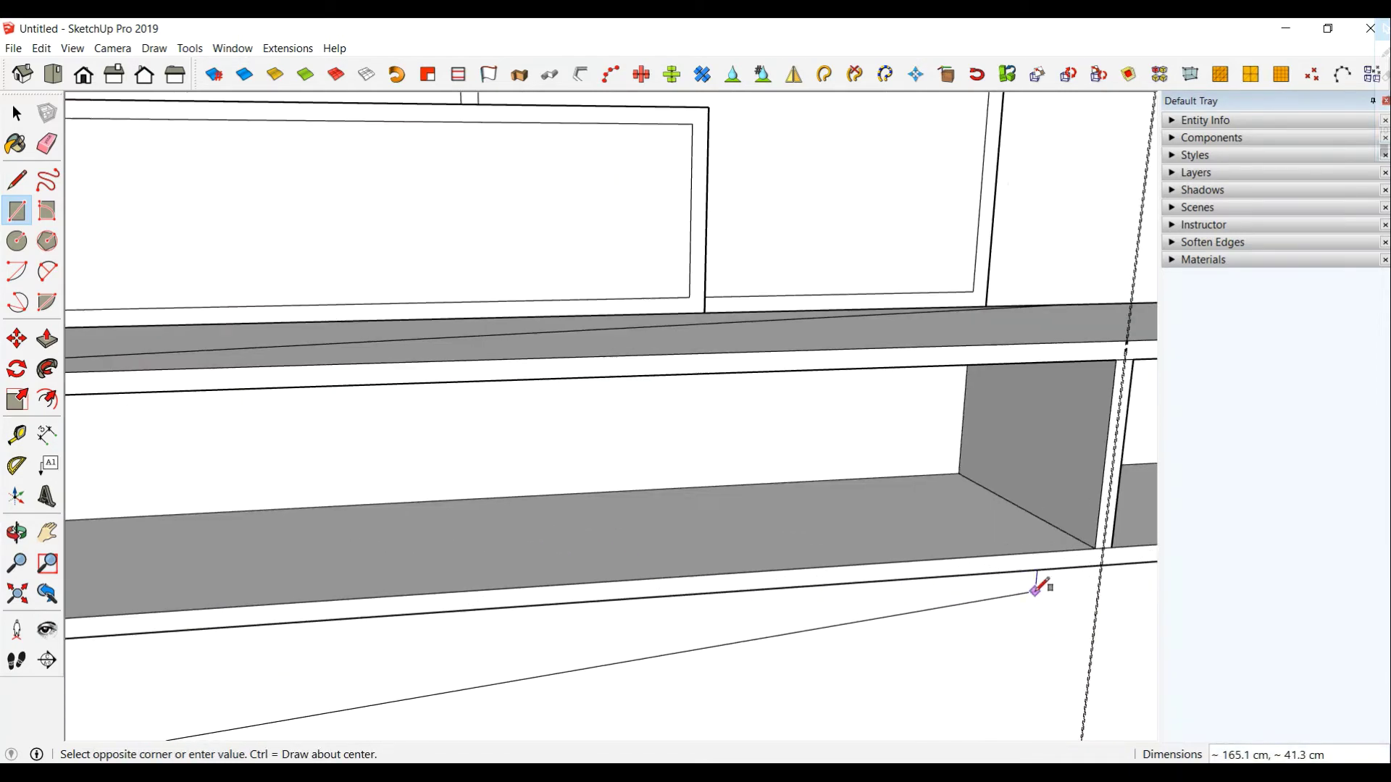
{"action": "scroll", "coordinate": [1086, 574], "scroll_direction": "up", "scroll_amount": 2}
{"action": "scroll", "coordinate": [906, 621], "scroll_direction": "up", "scroll_amount": 2}
{"action": "scroll", "coordinate": [885, 676], "scroll_direction": "up", "scroll_amount": 1}
{"action": "scroll", "coordinate": [906, 637], "scroll_direction": "up", "scroll_amount": 2}
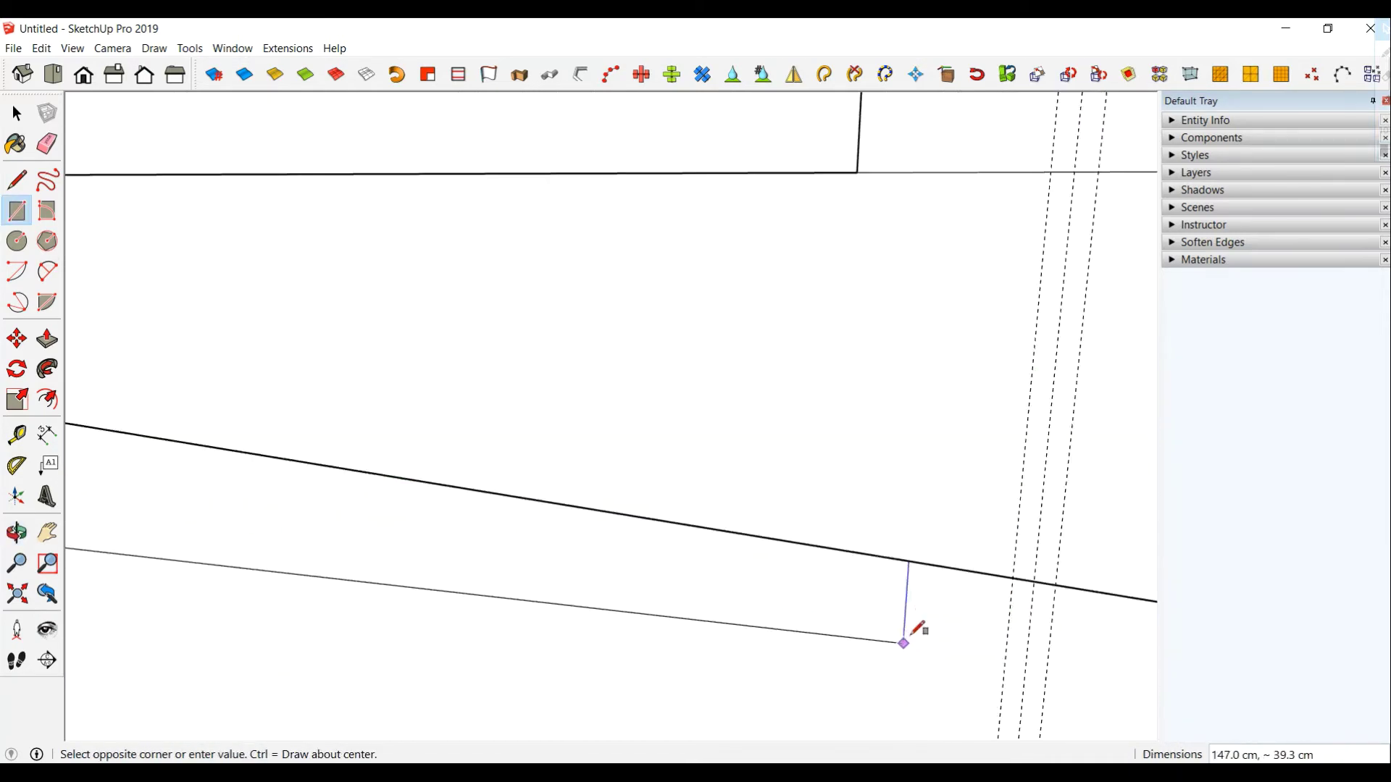
{"action": "scroll", "coordinate": [935, 624], "scroll_direction": "up", "scroll_amount": 1}
{"action": "scroll", "coordinate": [942, 619], "scroll_direction": "down", "scroll_amount": 2}
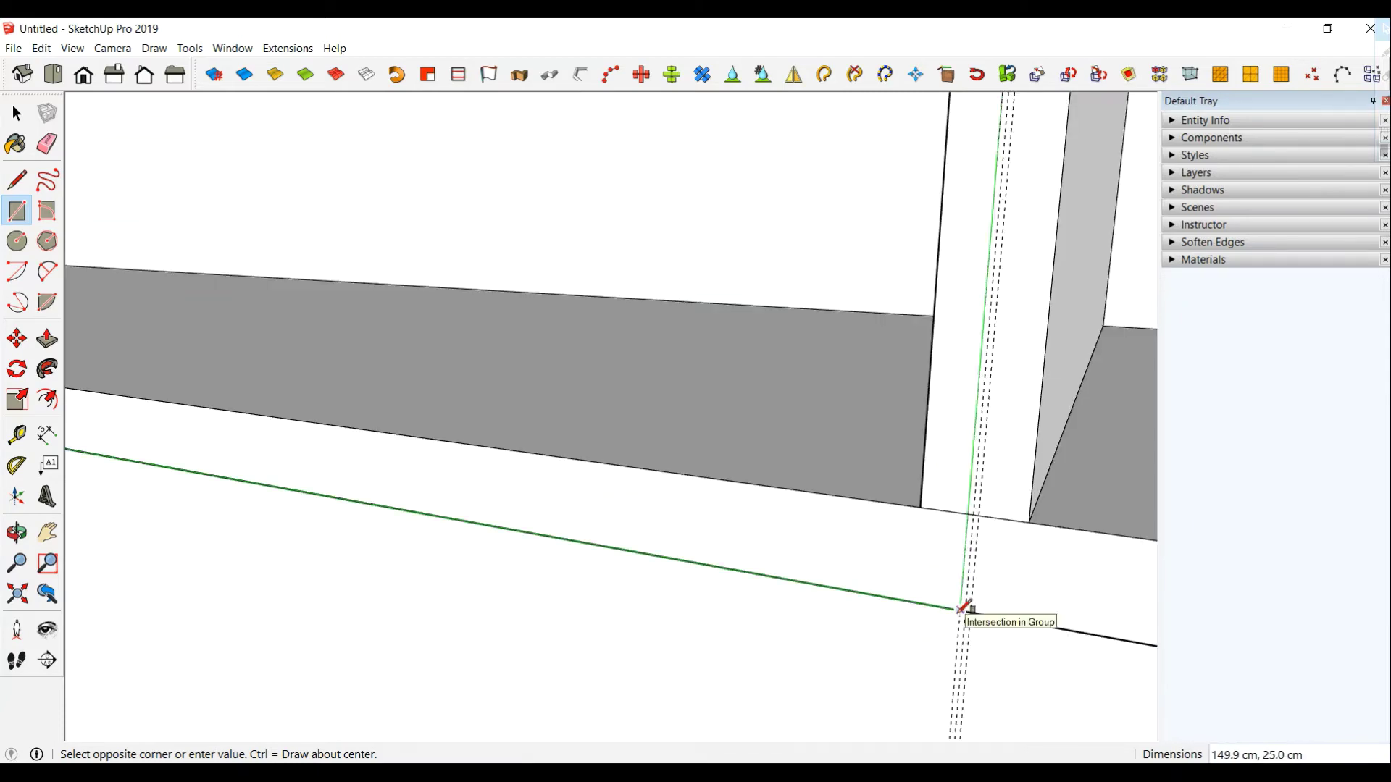
{"action": "left_click", "coordinate": [964, 609]}
{"action": "scroll", "coordinate": [550, 605], "scroll_direction": "down", "scroll_amount": 3}
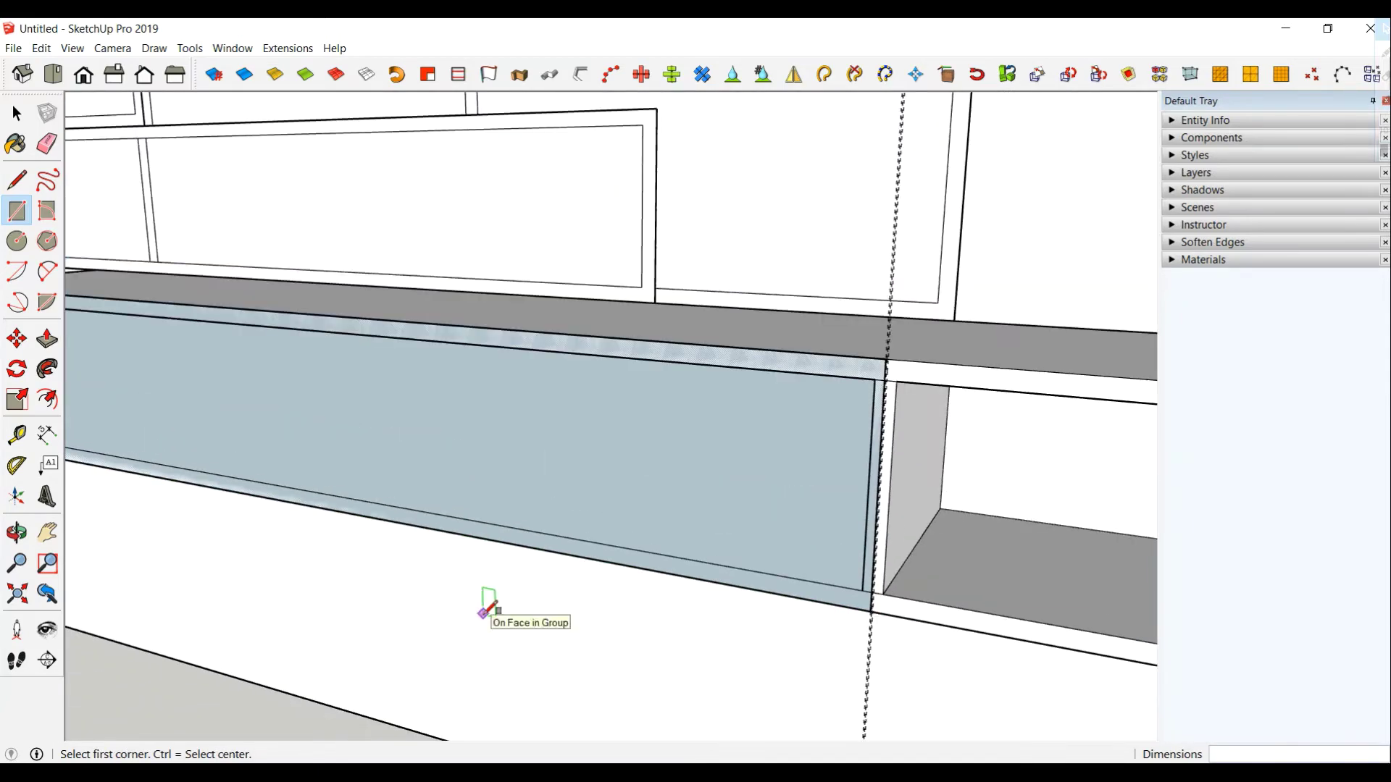
{"action": "mouse_move", "coordinate": [487, 599]}
{"action": "middle_mouse_down"}
{"action": "mouse_move", "coordinate": [723, 577]}
{"action": "mouse_move", "coordinate": [249, 632]}
{"action": "middle_mouse_up"}
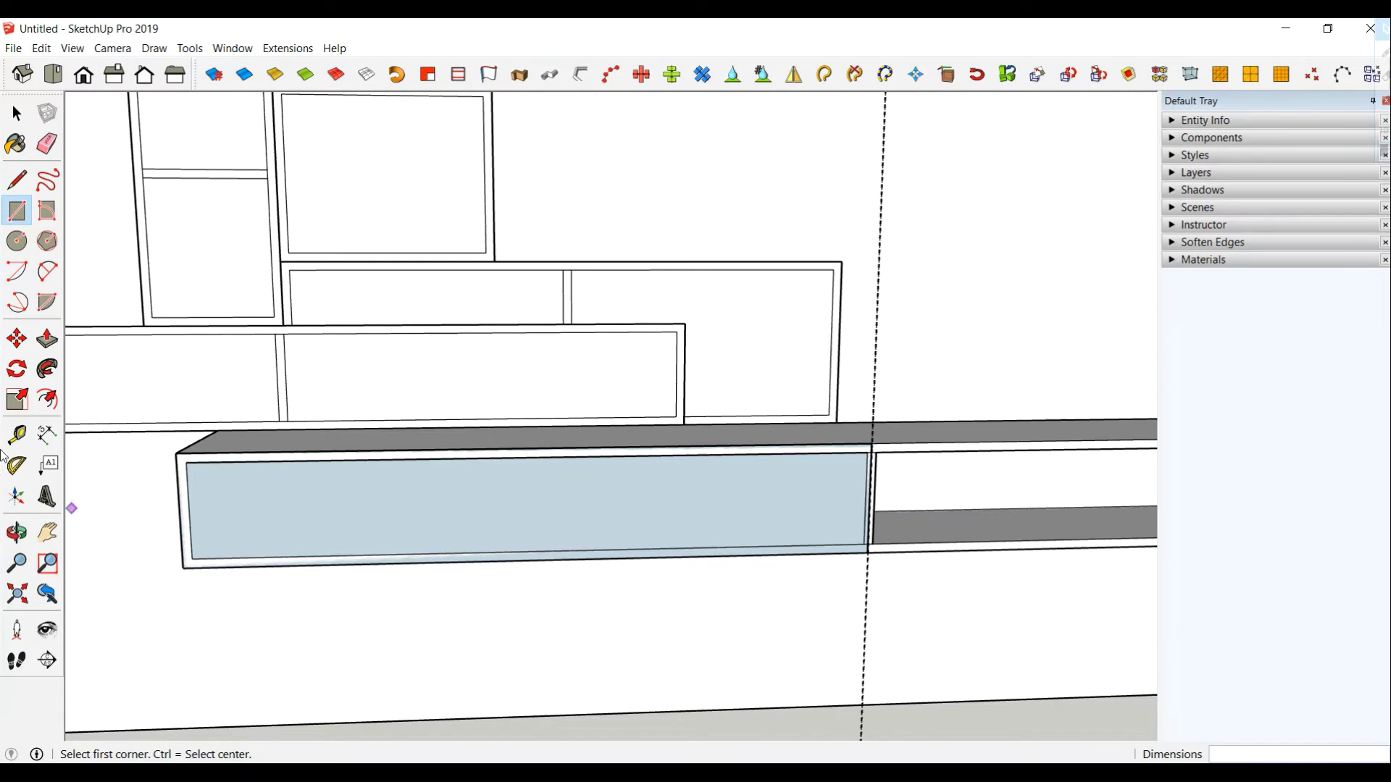
{"action": "left_click", "coordinate": [17, 180]}
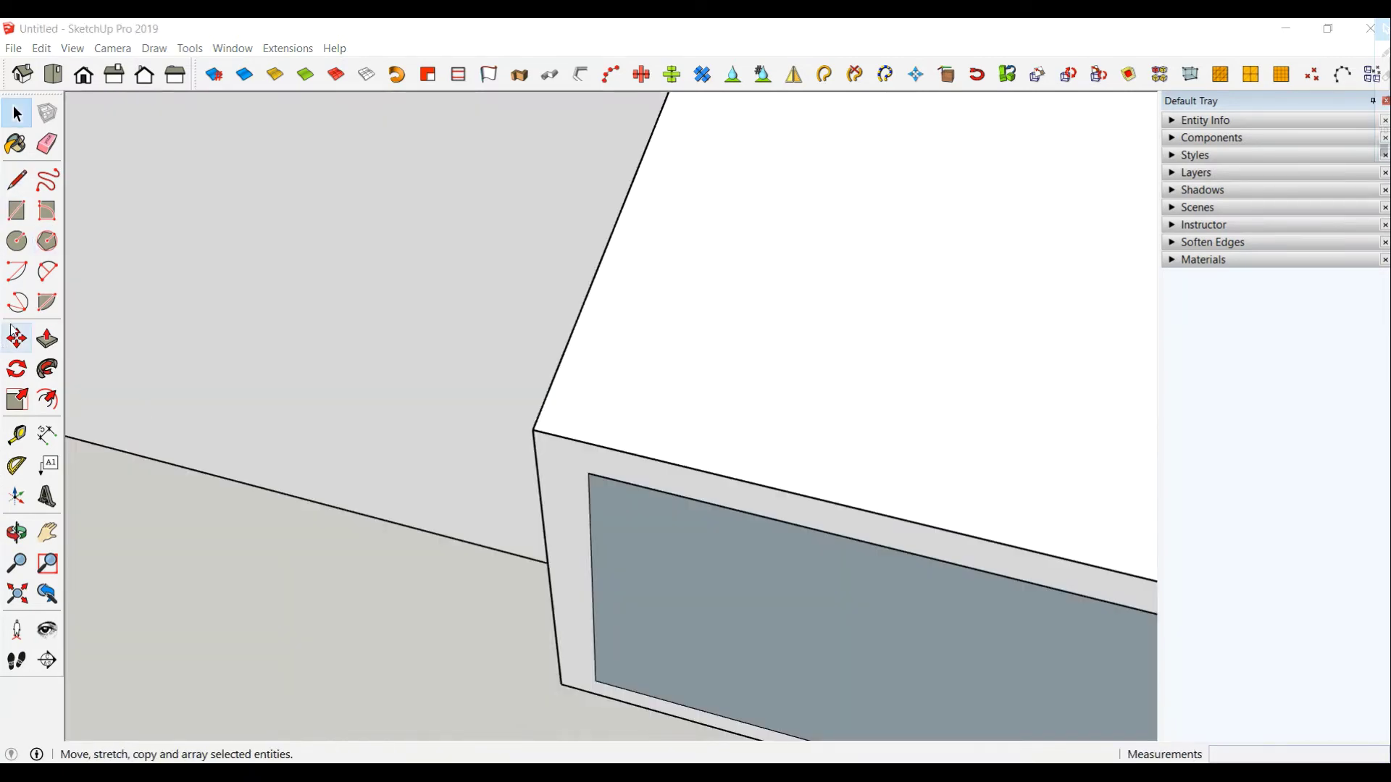
- Draw a short line down from the shelf's top front corner
{"action": "left_click", "coordinate": [17, 180]}
{"action": "scroll", "coordinate": [768, 594], "scroll_direction": "up", "scroll_amount": 2}
{"action": "scroll", "coordinate": [601, 507], "scroll_direction": "up", "scroll_amount": 1}
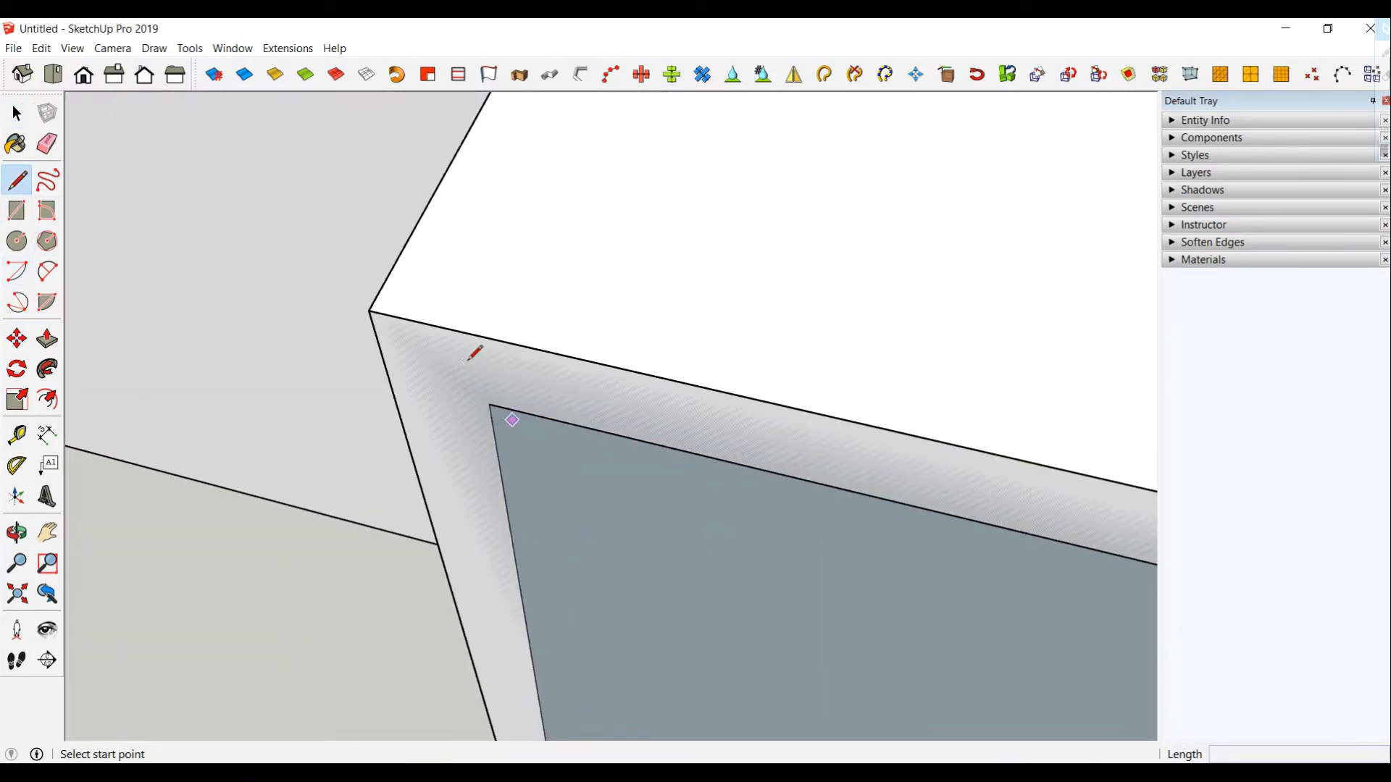
{"action": "left_click", "coordinate": [370, 311]}
{"action": "type", "text": "3"}
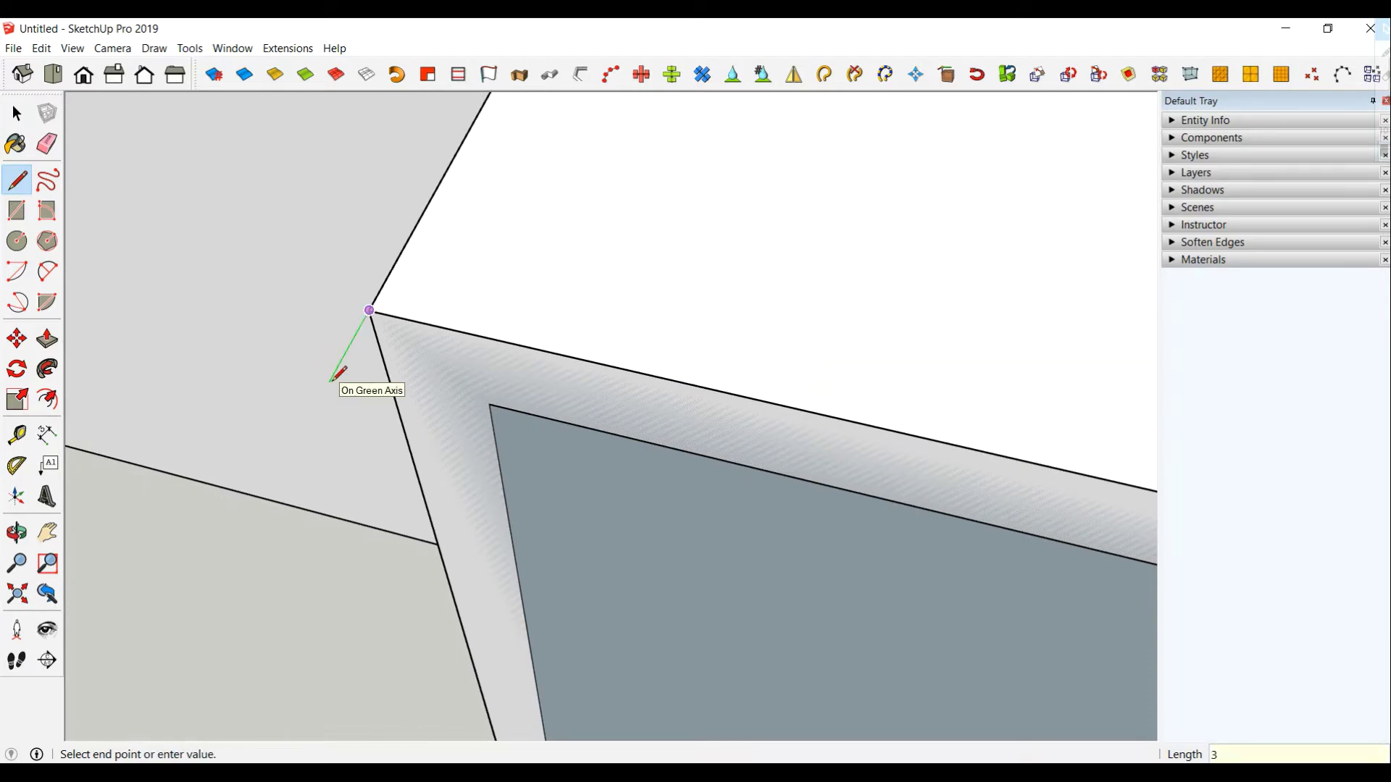
{"action": "key", "text": "Return"}
{"action": "middle_click_drag", "start_coordinate": [348, 373], "coordinate": [254, 460]}
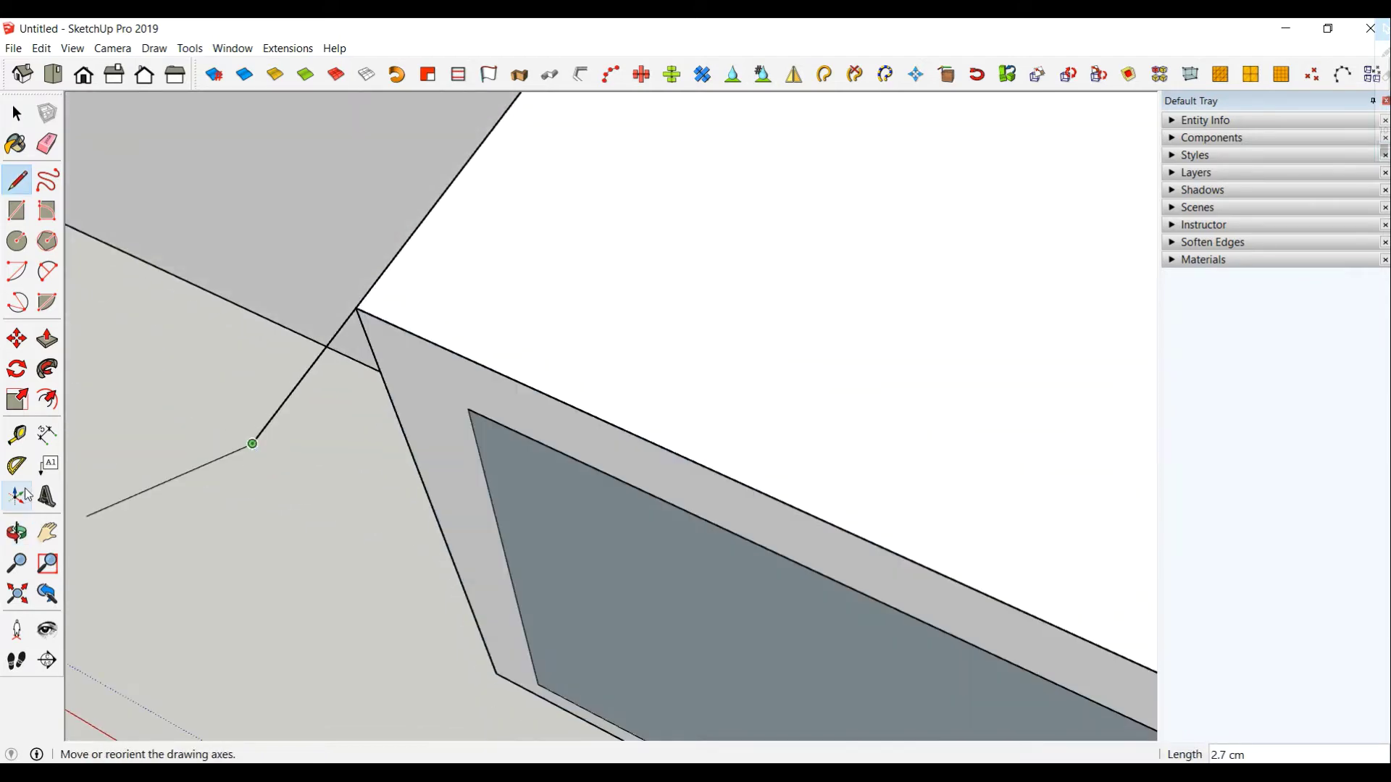
- Add a two-point arc and a closing line to form the tapered profile face
{"action": "left_click", "coordinate": [47, 271]}
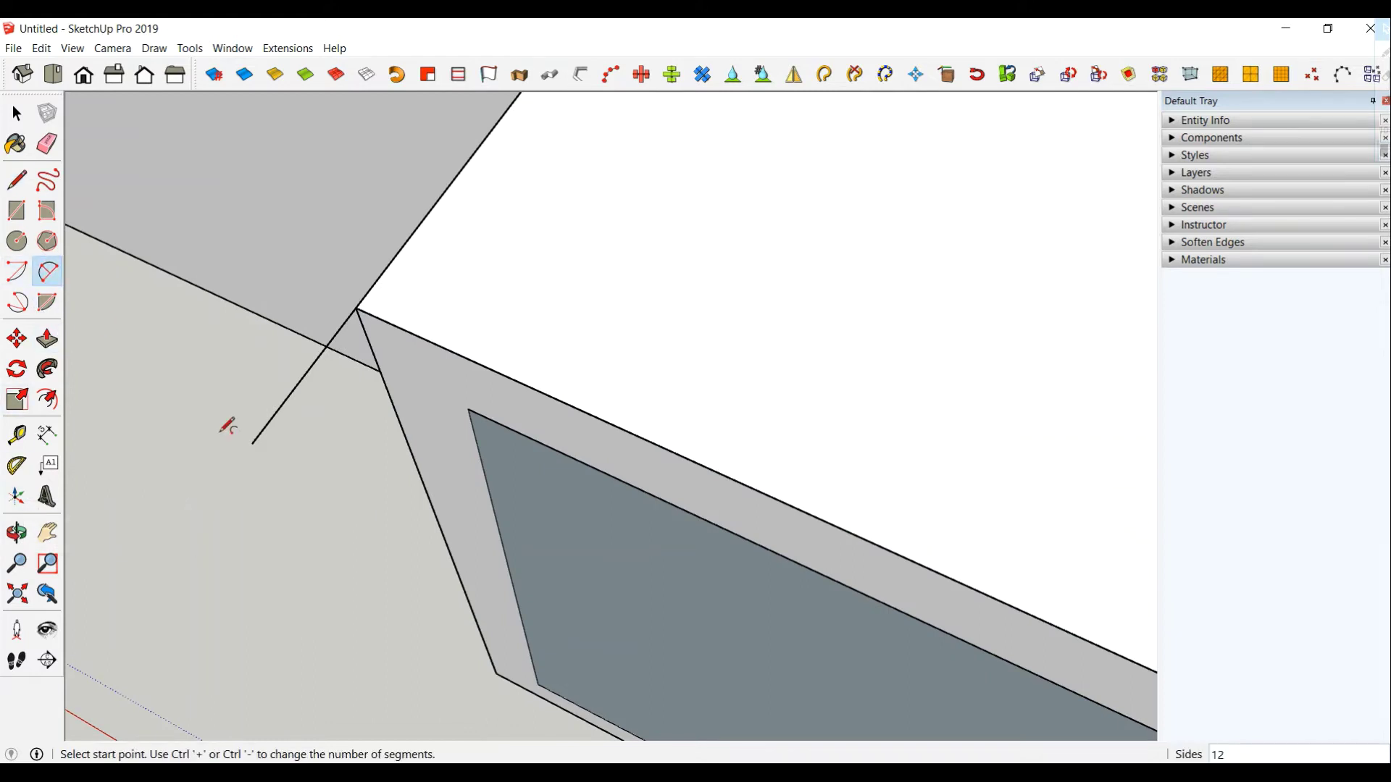
{"action": "left_click", "coordinate": [252, 444]}
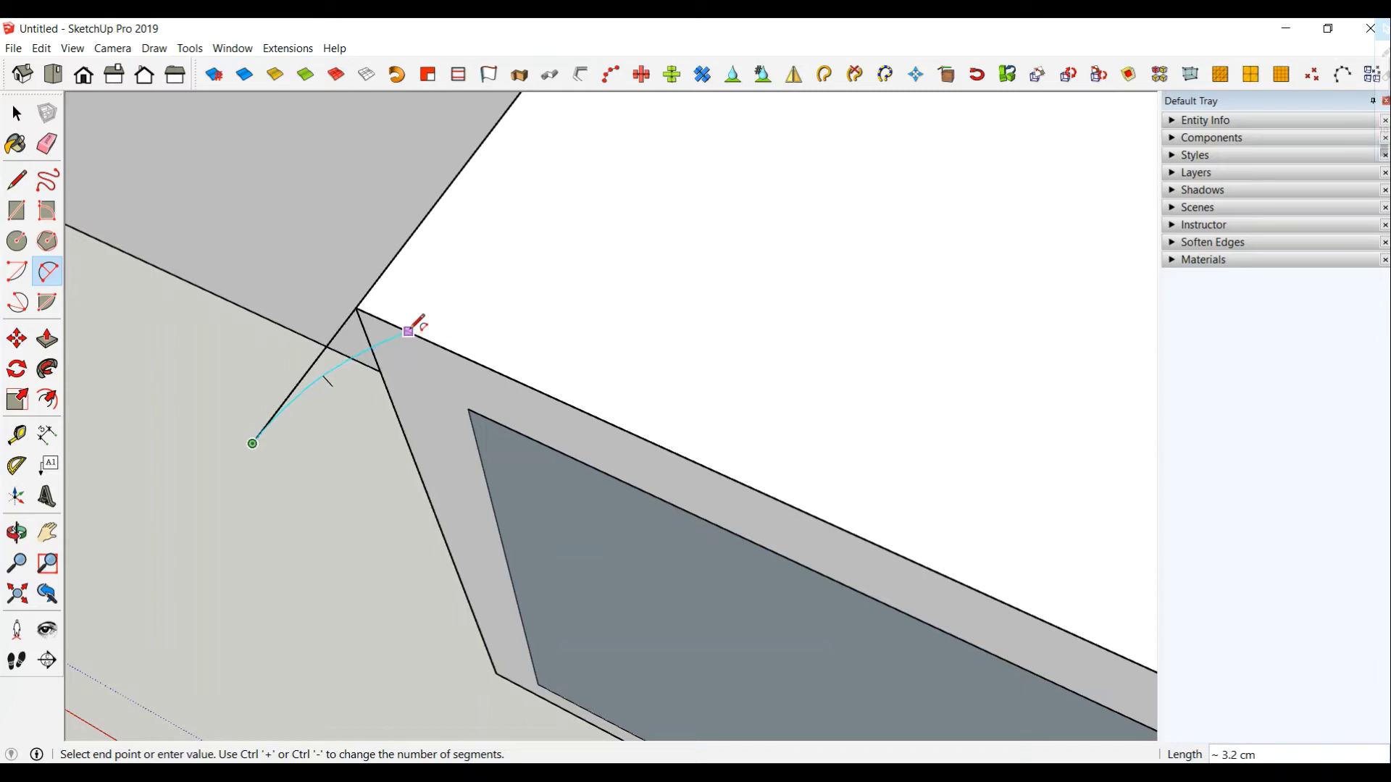
{"action": "left_click", "coordinate": [407, 331]}
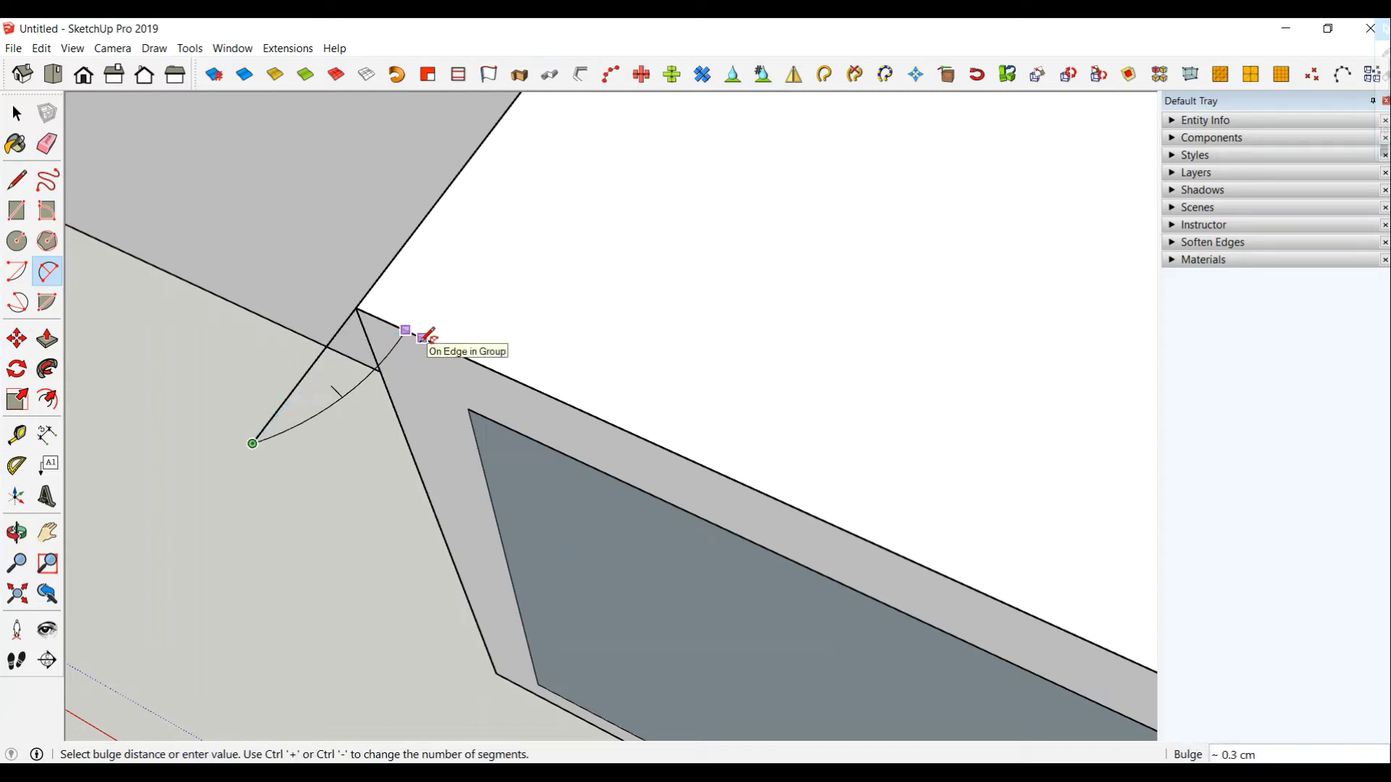
{"action": "left_click", "coordinate": [427, 335]}
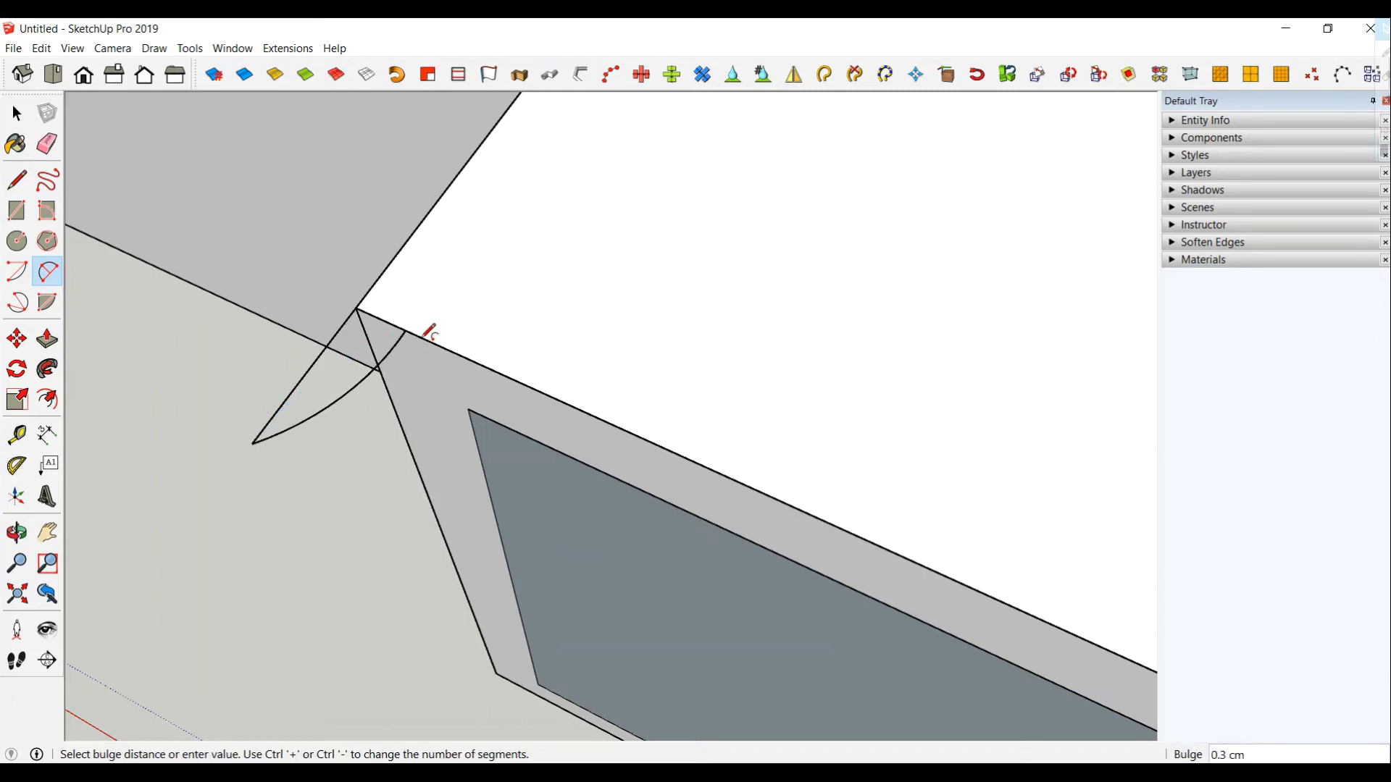
{"action": "middle_click_drag", "start_coordinate": [328, 418], "coordinate": [312, 406]}
{"action": "left_click", "coordinate": [17, 180]}
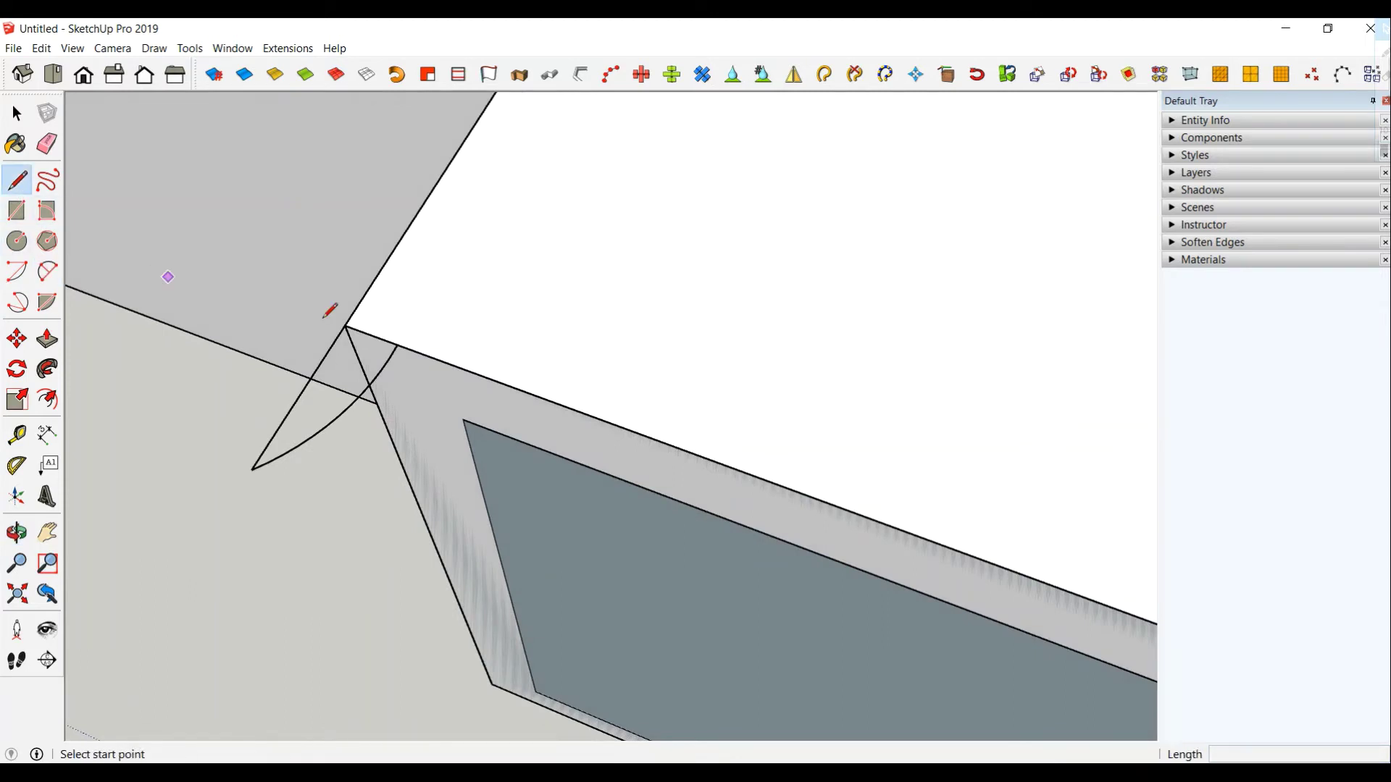
{"action": "left_click", "coordinate": [345, 325]}
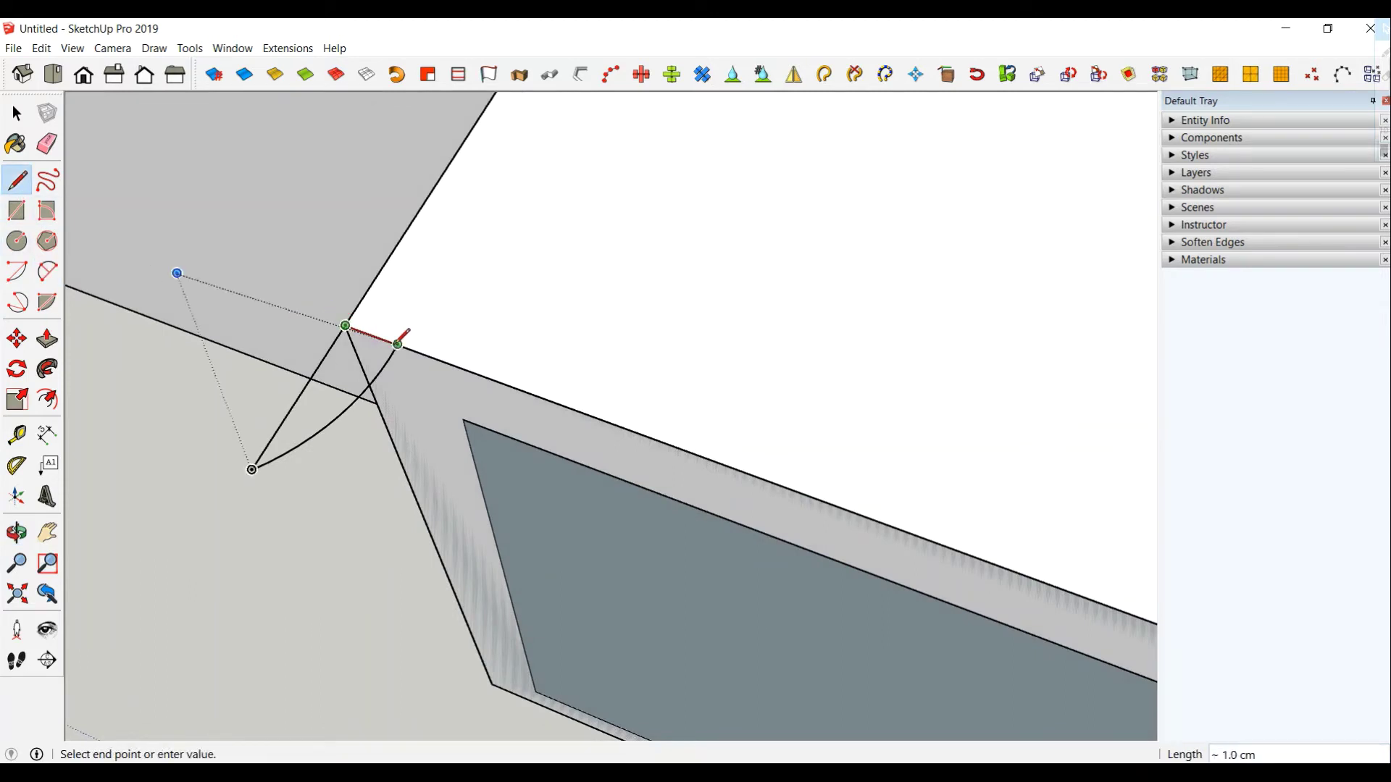
{"action": "left_click", "coordinate": [397, 345]}
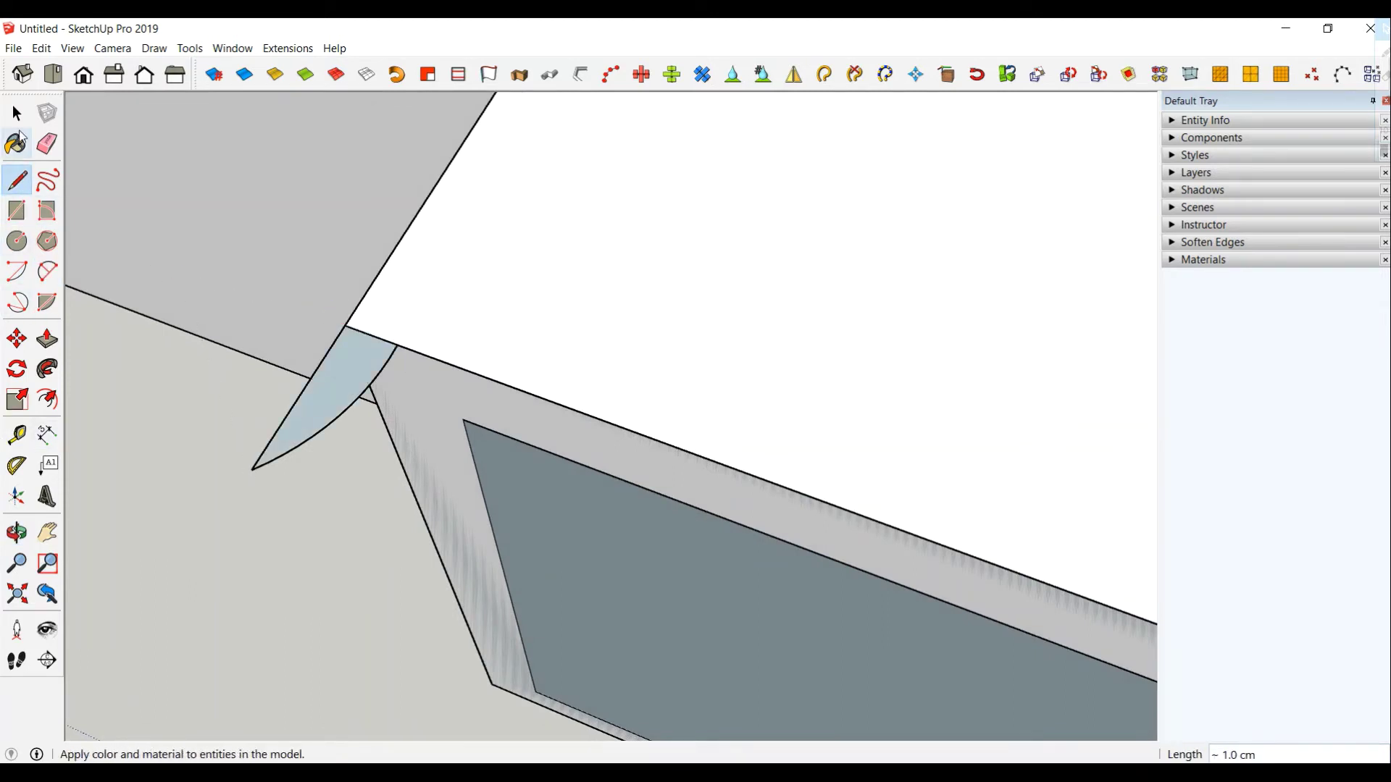
{"action": "left_click", "coordinate": [17, 115]}
- Draw a line and an arc across the pointed end to round the profile's tip
{"action": "left_click", "coordinate": [47, 271]}
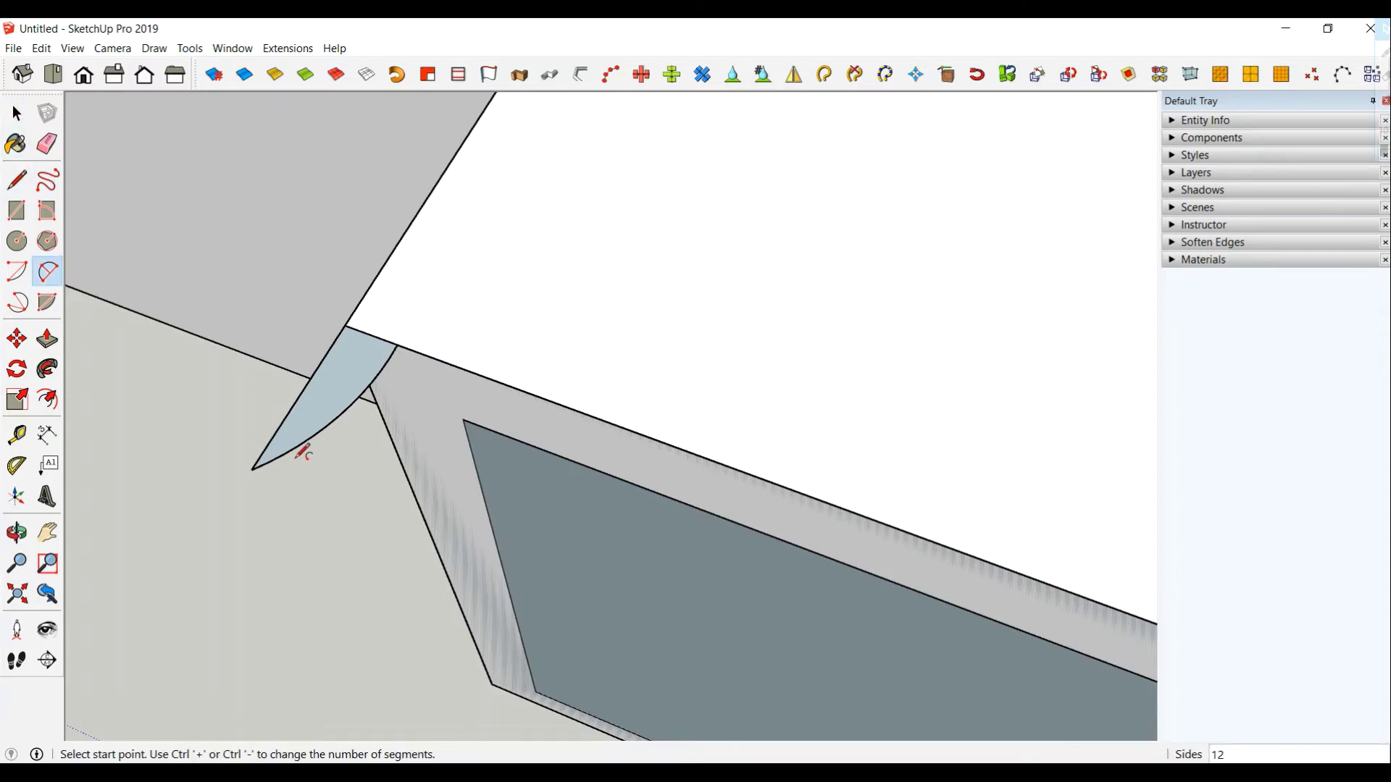
{"action": "scroll", "coordinate": [301, 450], "scroll_direction": "up", "scroll_amount": 3}
{"action": "scroll", "coordinate": [283, 436], "scroll_direction": "down", "scroll_amount": 3}
{"action": "left_click", "coordinate": [19, 187]}
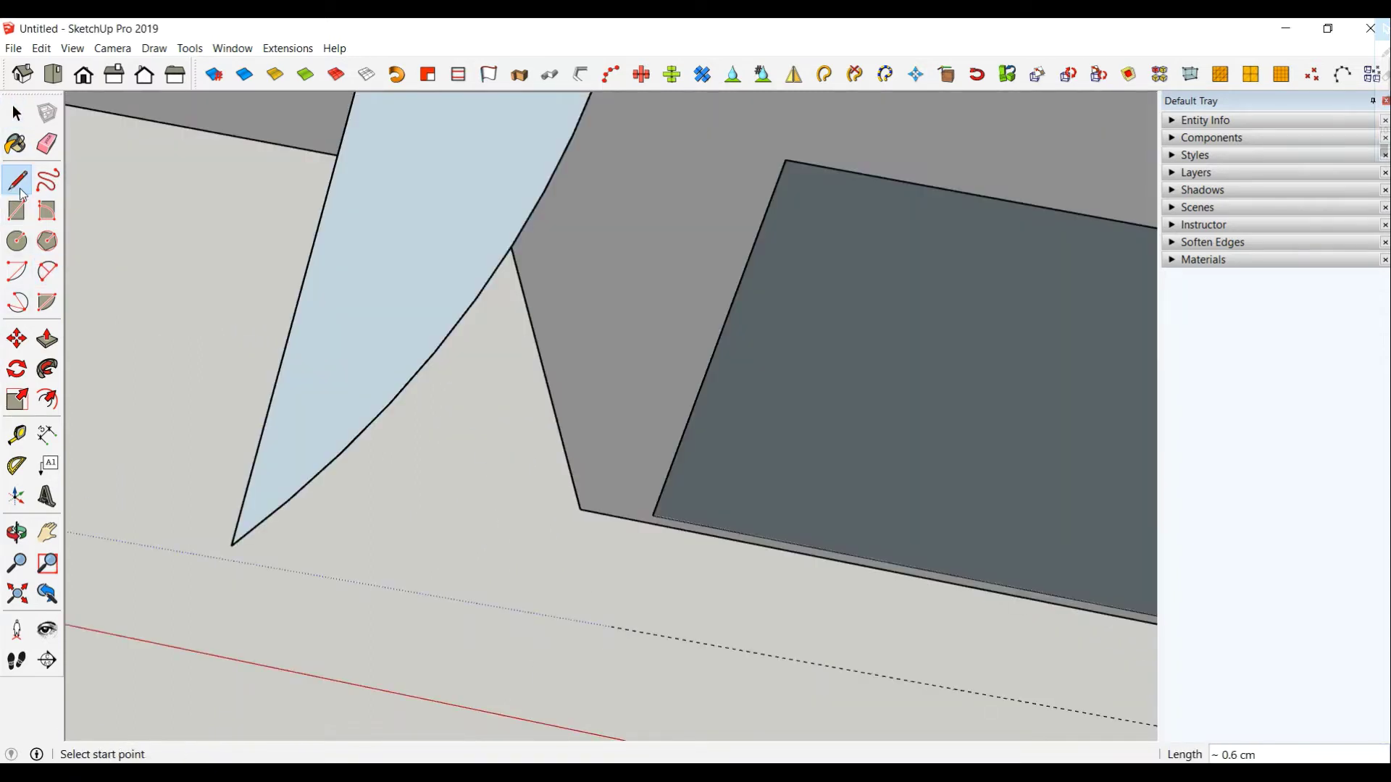
{"action": "left_click", "coordinate": [435, 351]}
{"action": "left_click", "coordinate": [48, 270]}
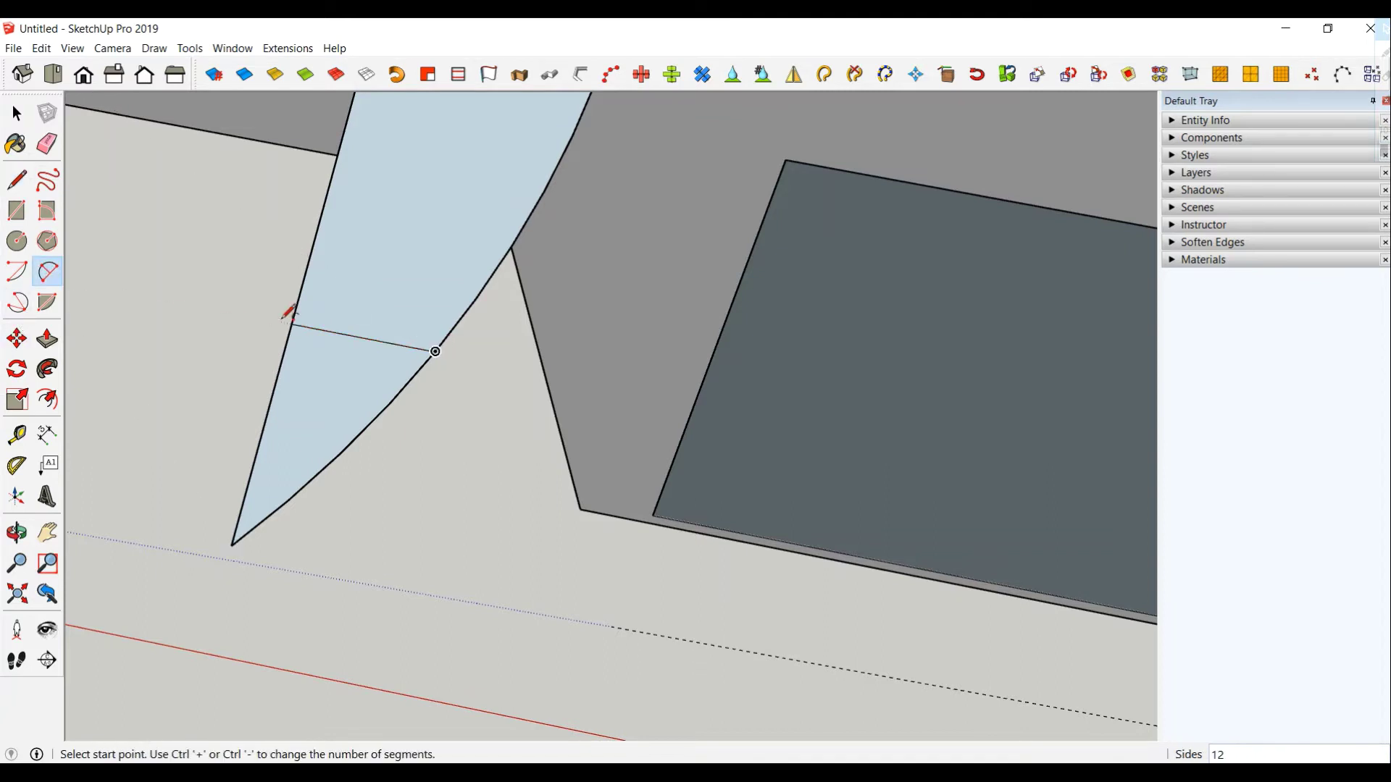
{"action": "left_click", "coordinate": [292, 323]}
{"action": "left_click", "coordinate": [435, 352]}
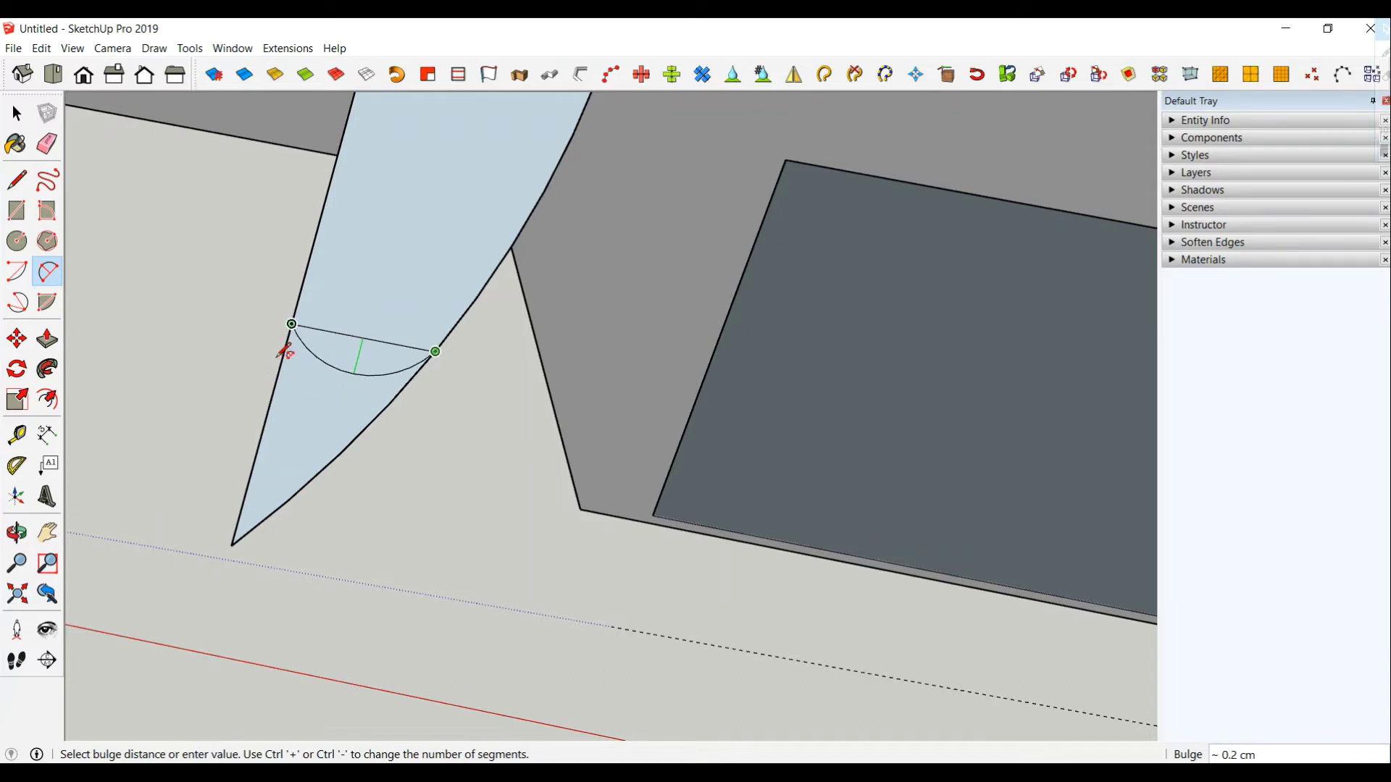
{"action": "left_click", "coordinate": [285, 353]}
- Erase the leftover pointed tip below the arc and check the rounded profile
{"action": "left_click", "coordinate": [17, 113]}
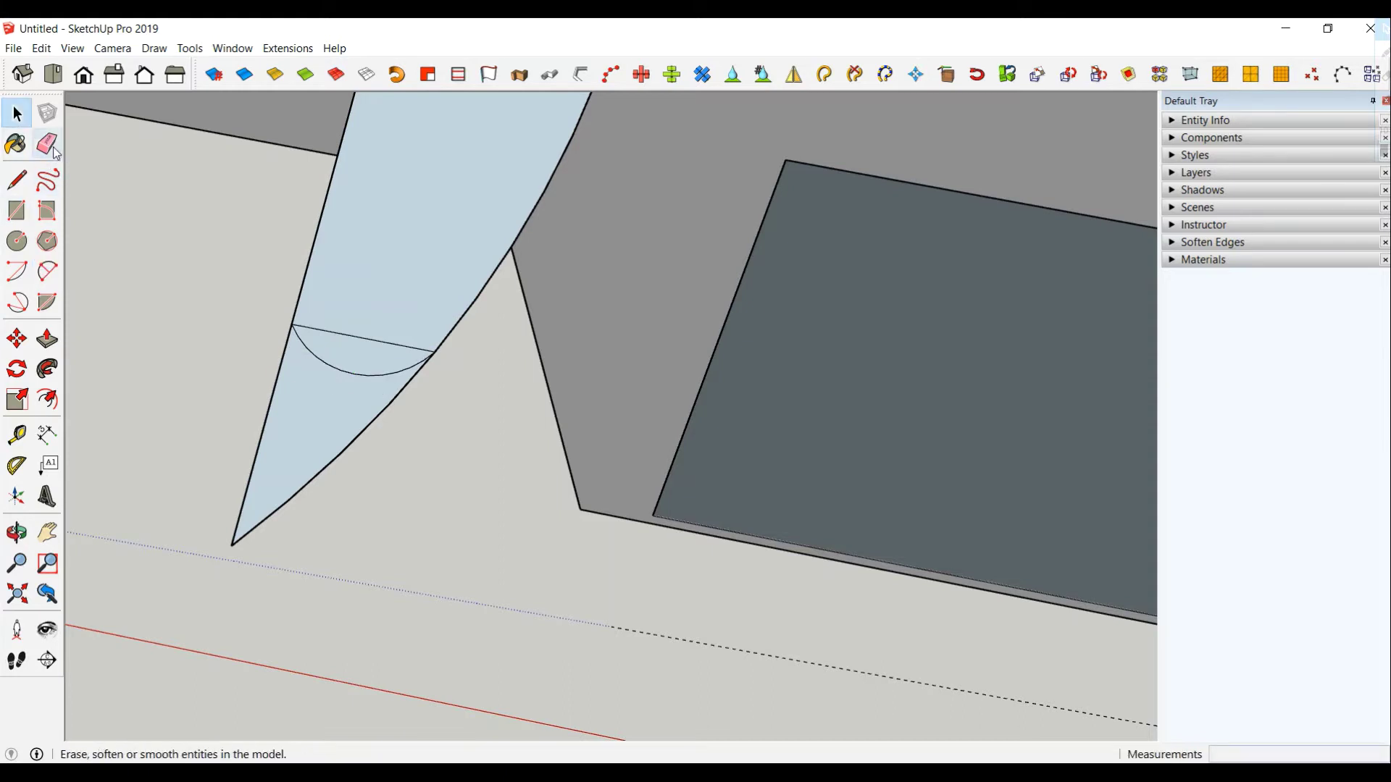
{"action": "left_click", "coordinate": [55, 150]}
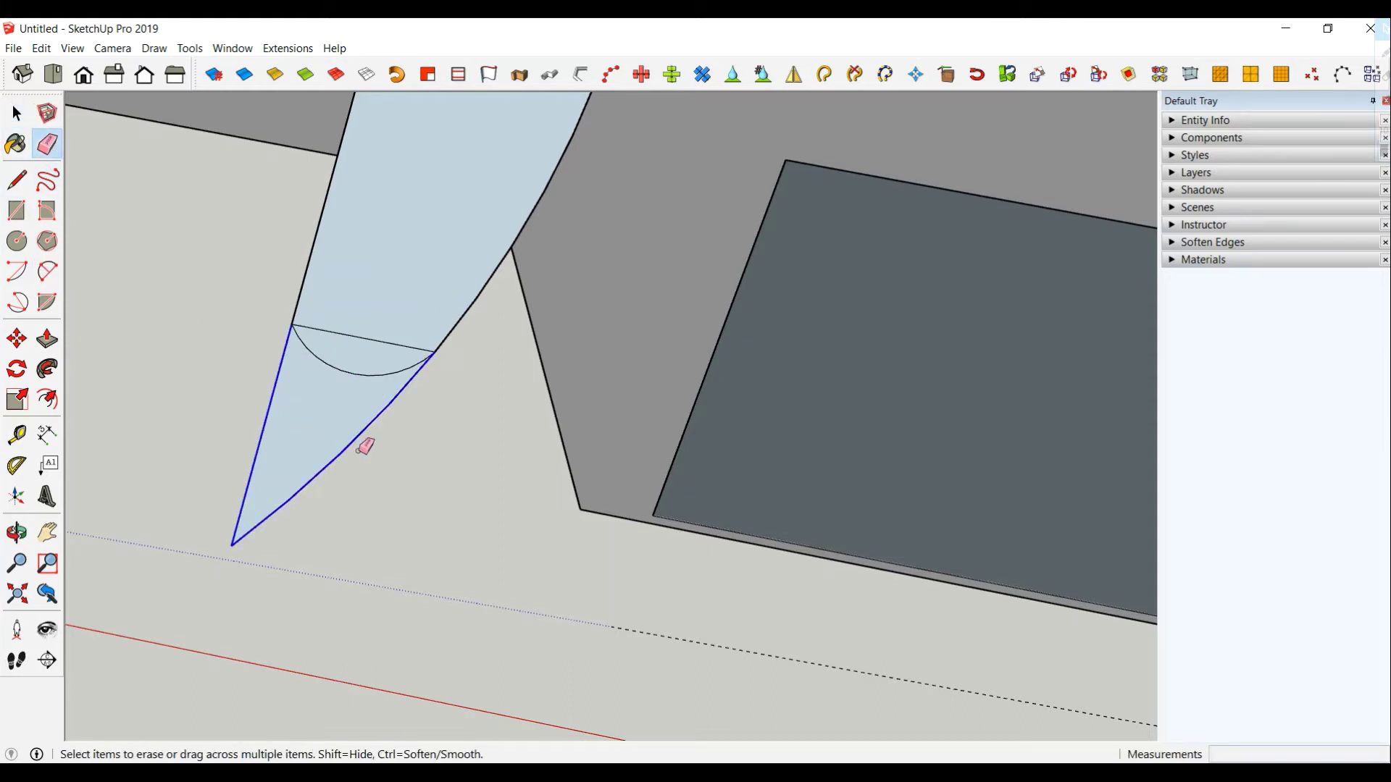
{"action": "left_click_drag", "start_coordinate": [358, 451], "coordinate": [372, 356]}
{"action": "mouse_move", "coordinate": [378, 336]}
{"action": "middle_mouse_down"}
{"action": "mouse_move", "coordinate": [360, 454]}
{"action": "mouse_move", "coordinate": [395, 460]}
{"action": "middle_mouse_up"}
{"action": "mouse_move", "coordinate": [410, 385]}
{"action": "middle_mouse_down"}
{"action": "mouse_move", "coordinate": [398, 428]}
{"action": "mouse_move", "coordinate": [466, 425]}
{"action": "middle_mouse_up"}
- Weld the rounded profile's curved and straight edges into a single curve
{"action": "left_click", "coordinate": [17, 114]}
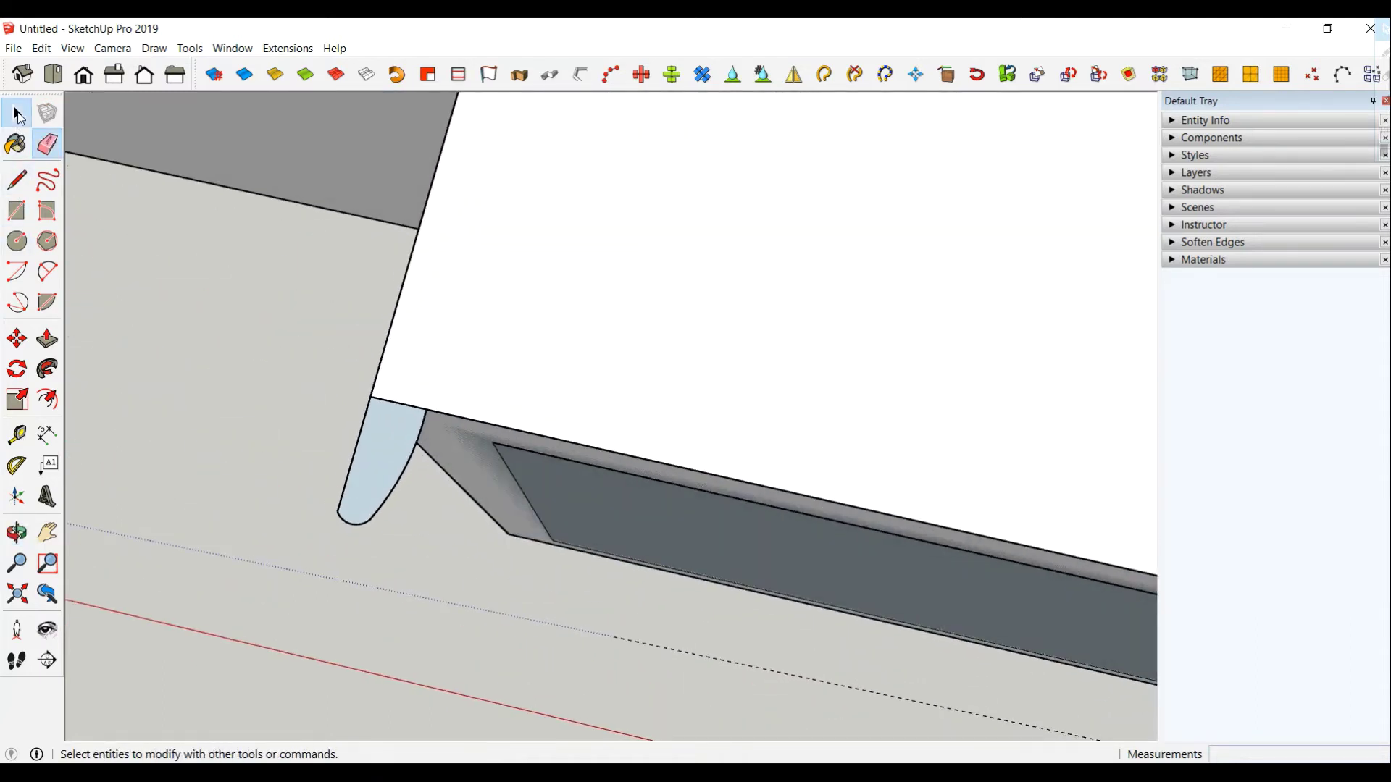
{"action": "left_click", "coordinate": [404, 478]}
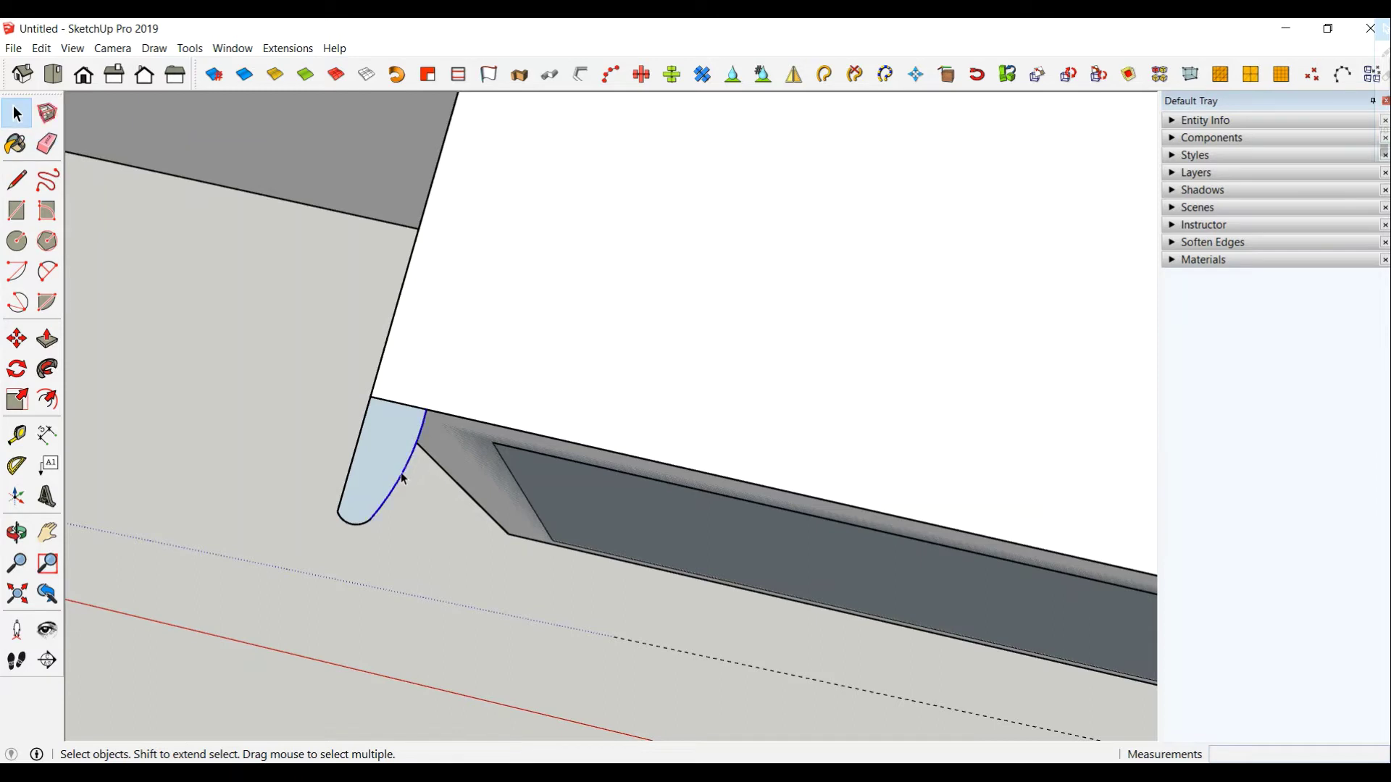
{"action": "left_click", "coordinate": [345, 492], "text": "shift"}
{"action": "left_click", "coordinate": [824, 74]}
{"action": "left_click_drag", "start_coordinate": [423, 545], "coordinate": [448, 566]}
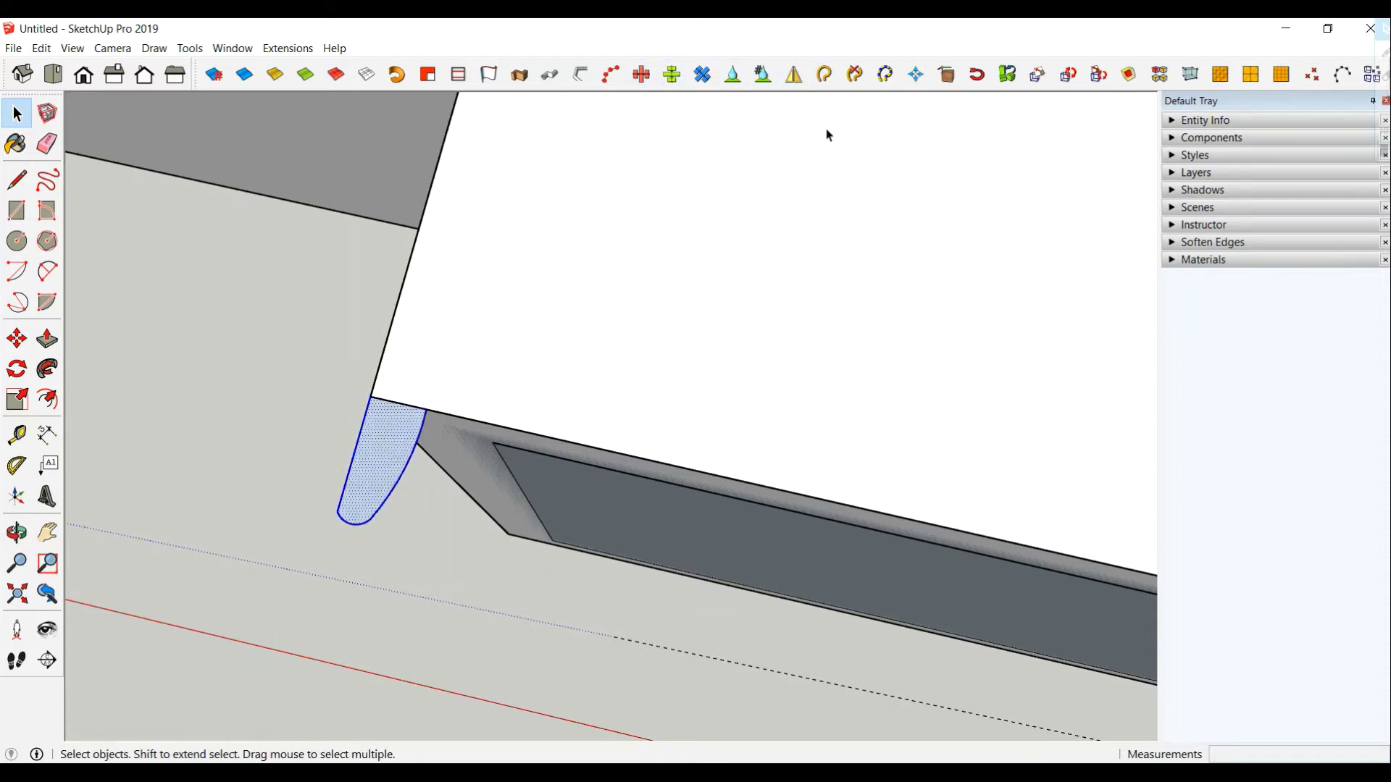
{"action": "left_click", "coordinate": [837, 78]}
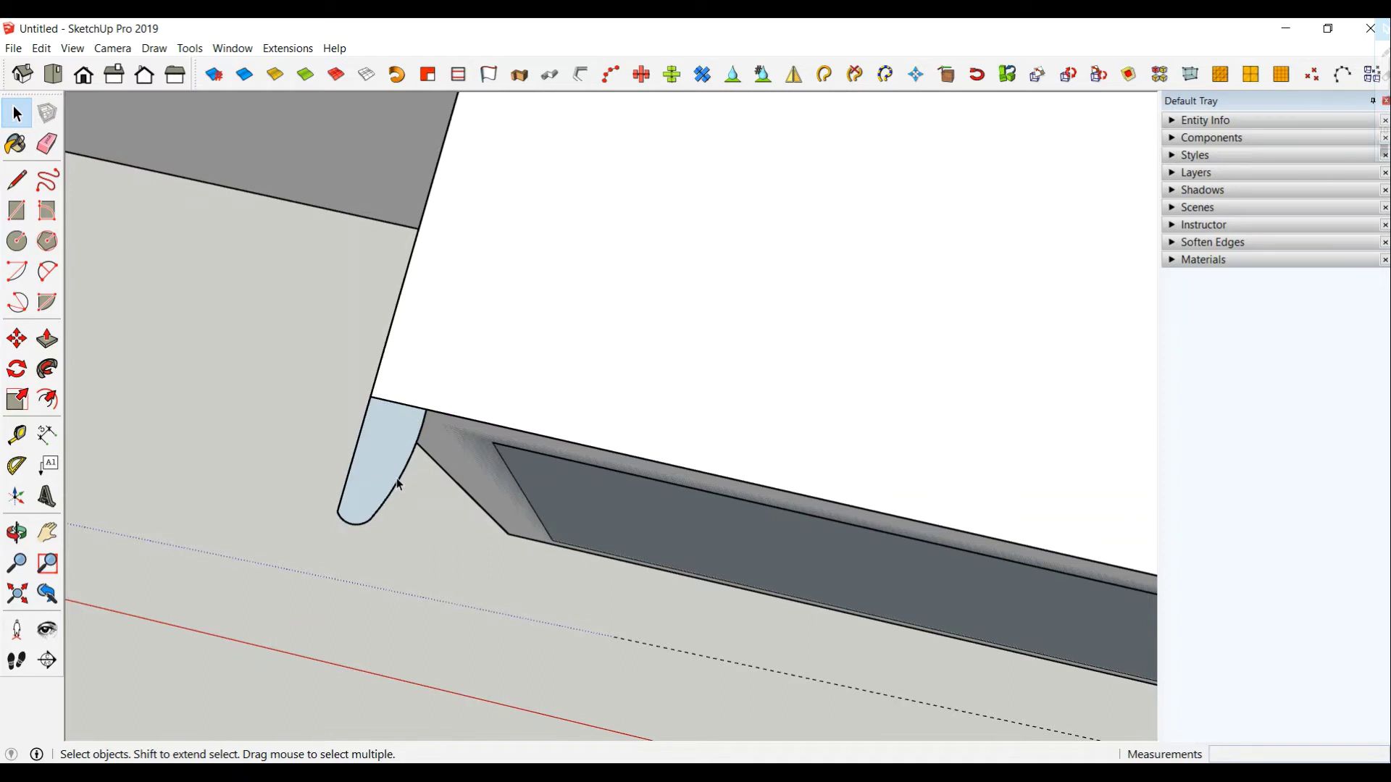
- Place a spare copy of the profile to the left of the shelf
{"action": "middle_click_drag", "start_coordinate": [406, 494], "coordinate": [523, 567]}
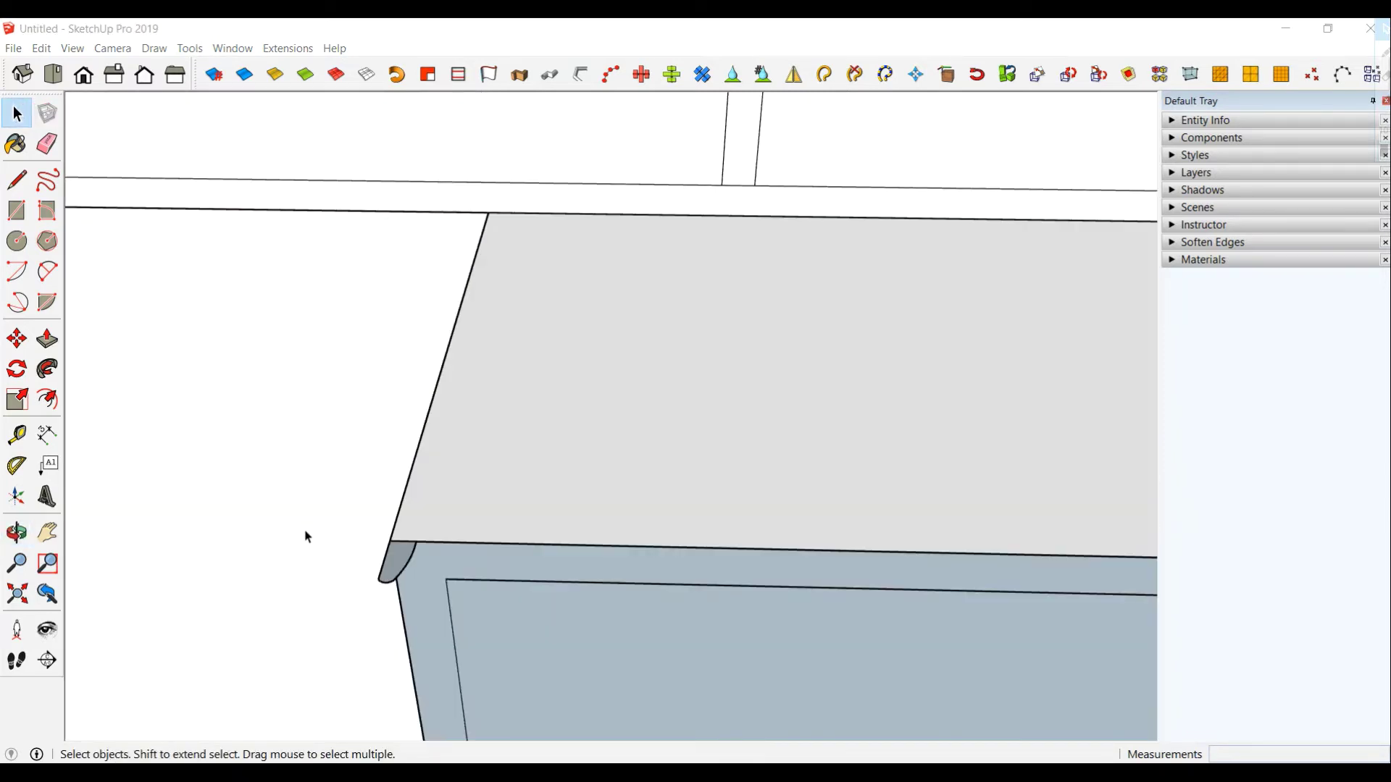
{"action": "left_click_drag", "start_coordinate": [284, 519], "coordinate": [468, 612]}
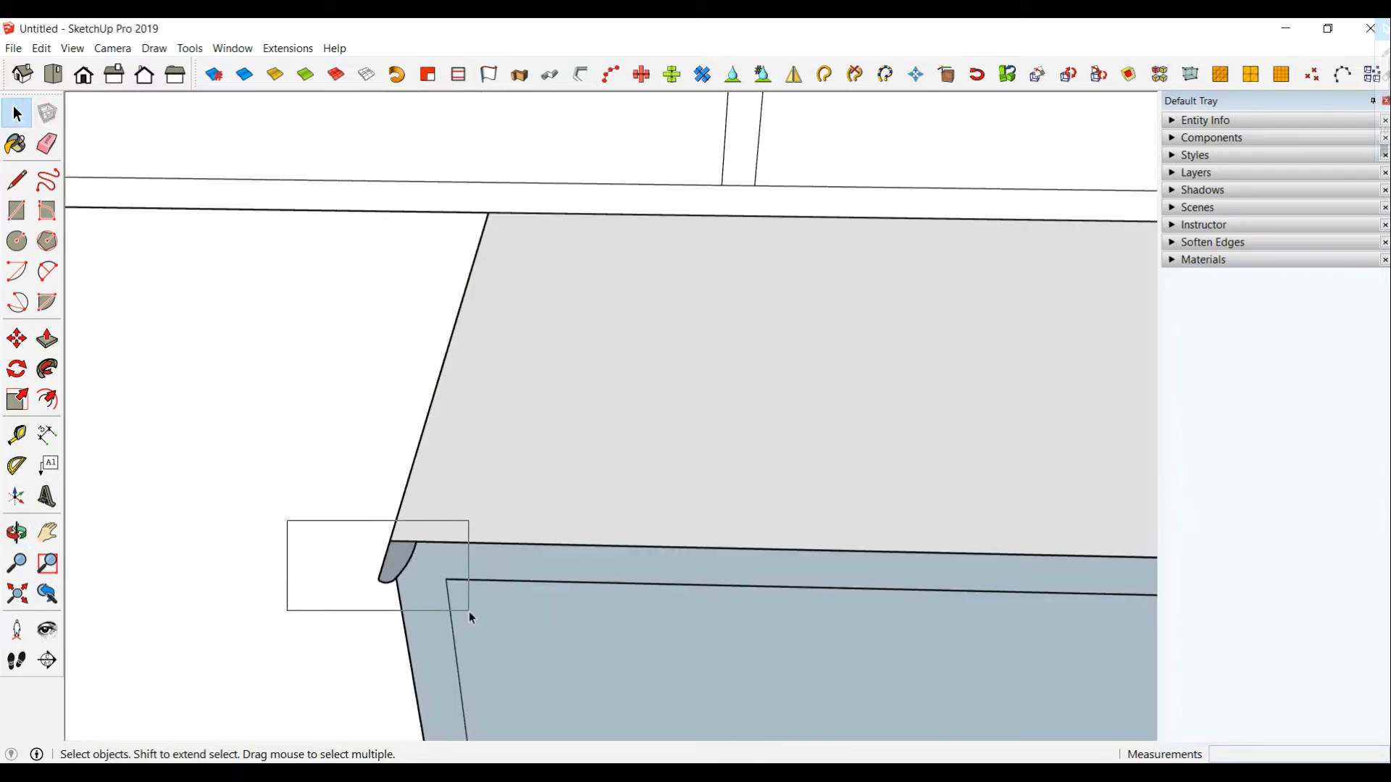
{"action": "left_click", "coordinate": [16, 339]}
{"action": "left_click", "coordinate": [390, 540]}
{"action": "key", "text": "ctrl"}
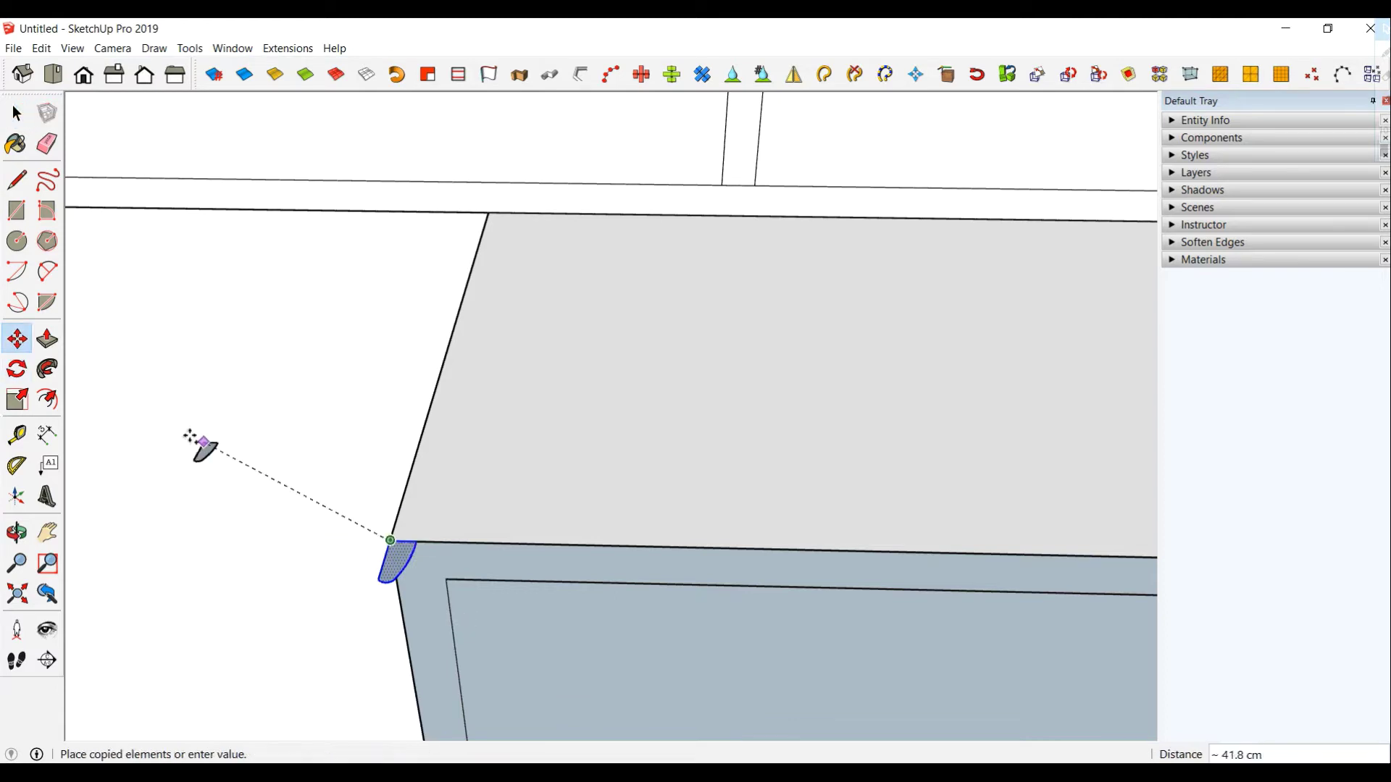
{"action": "left_click", "coordinate": [131, 438]}
{"action": "mouse_move", "coordinate": [229, 503]}
{"action": "middle_mouse_down"}
{"action": "mouse_move", "coordinate": [314, 478]}
{"action": "mouse_move", "coordinate": [413, 606]}
{"action": "mouse_move", "coordinate": [264, 466]}
{"action": "middle_mouse_up"}
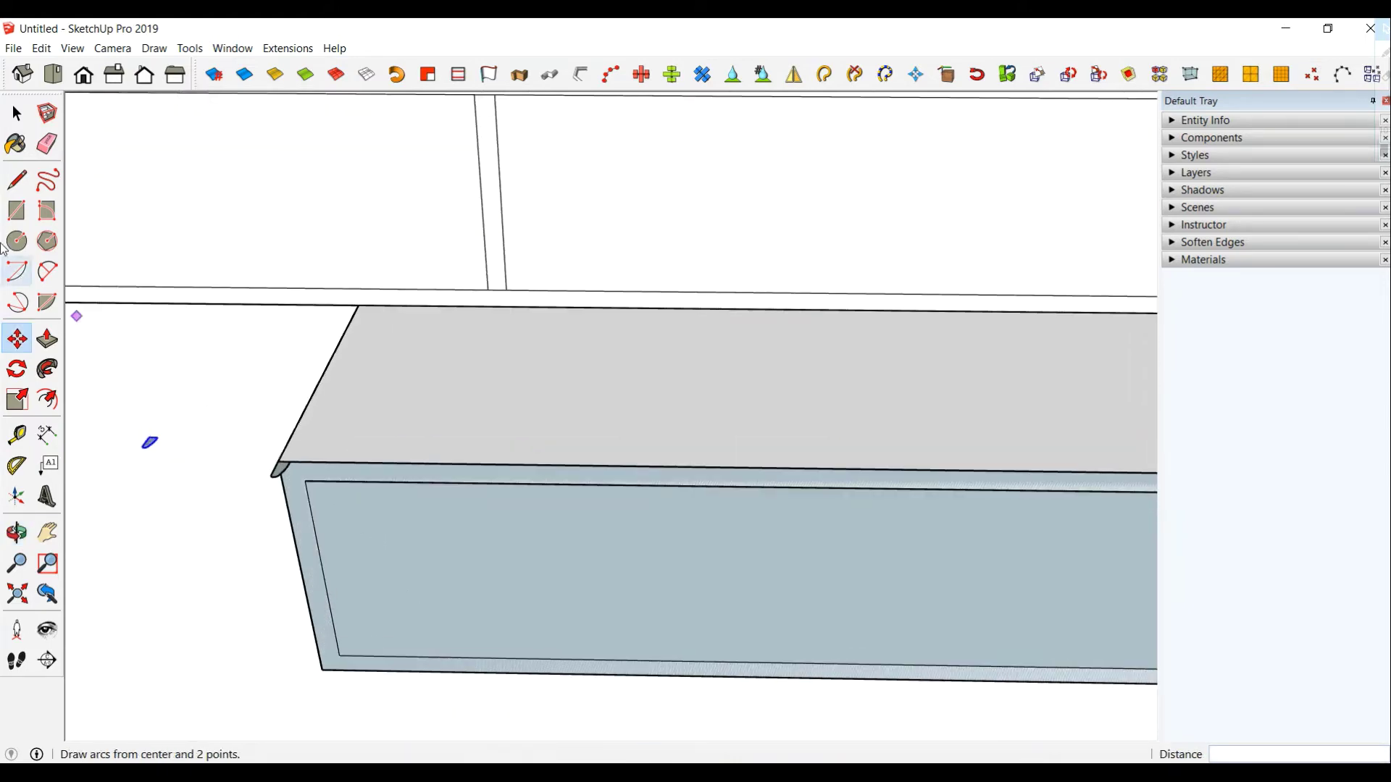
{"action": "left_click", "coordinate": [29, 120]}
- Sweep the rounded profile around the left compartment's front face edge with Follow Me
{"action": "left_click", "coordinate": [368, 542]}
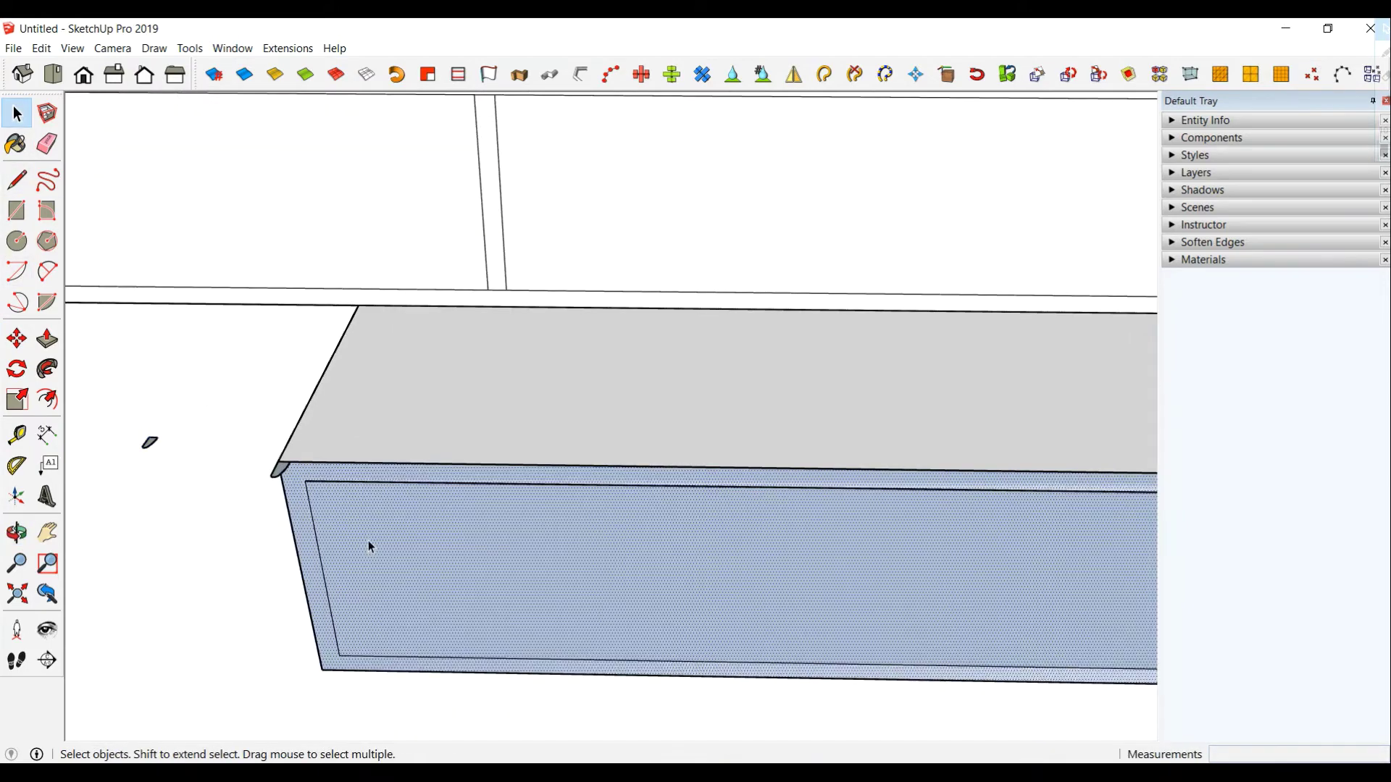
{"action": "middle_click_drag", "start_coordinate": [290, 435], "coordinate": [389, 448]}
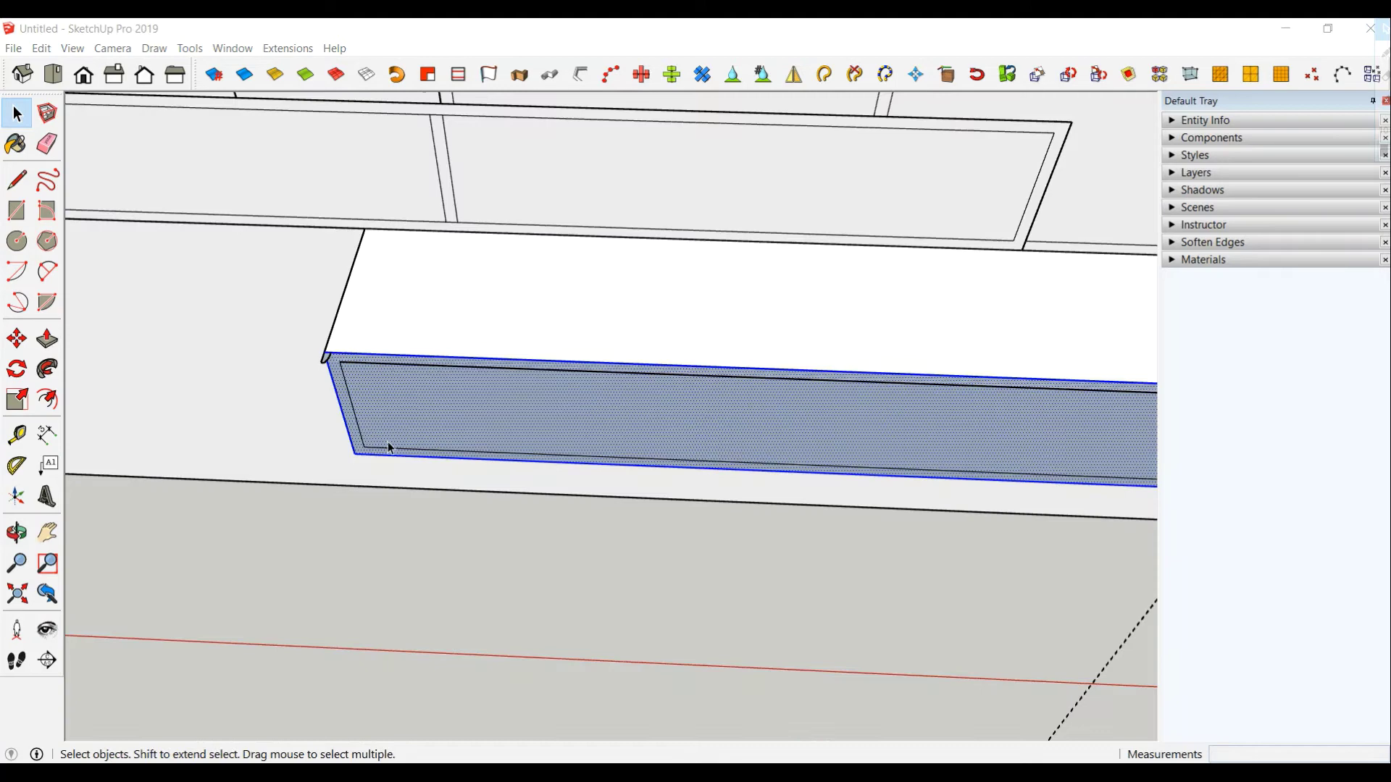
{"action": "left_click", "coordinate": [411, 407]}
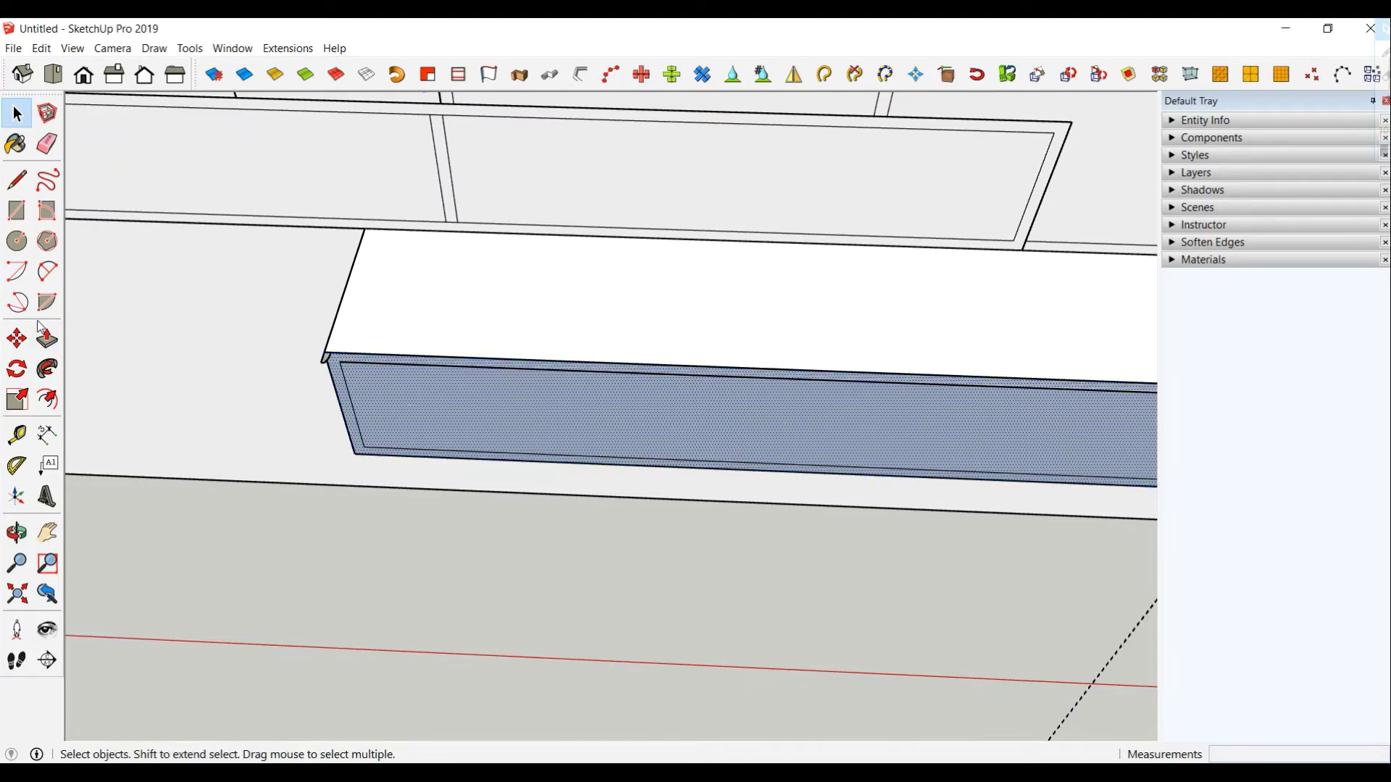
{"action": "left_click", "coordinate": [47, 369]}
{"action": "scroll", "coordinate": [323, 373], "scroll_direction": "up", "scroll_amount": 1}
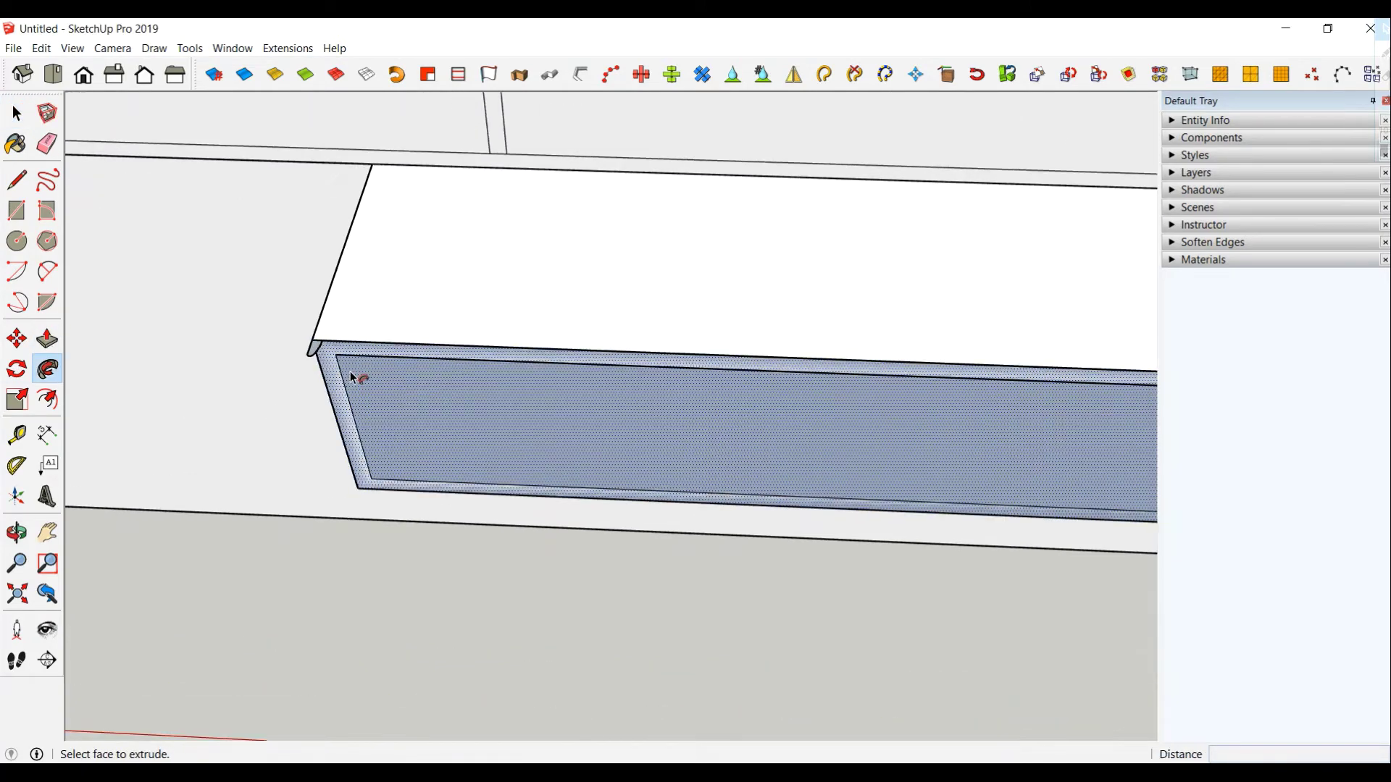
{"action": "left_click", "coordinate": [316, 357]}
{"action": "mouse_move", "coordinate": [345, 437]}
{"action": "middle_mouse_down"}
{"action": "mouse_move", "coordinate": [606, 360]}
{"action": "mouse_move", "coordinate": [493, 190]}
{"action": "mouse_move", "coordinate": [350, 211]}
{"action": "mouse_move", "coordinate": [855, 250]}
{"action": "mouse_move", "coordinate": [906, 186]}
{"action": "mouse_move", "coordinate": [612, 242]}
{"action": "mouse_move", "coordinate": [681, 520]}
{"action": "mouse_move", "coordinate": [401, 540]}
{"action": "middle_mouse_up"}
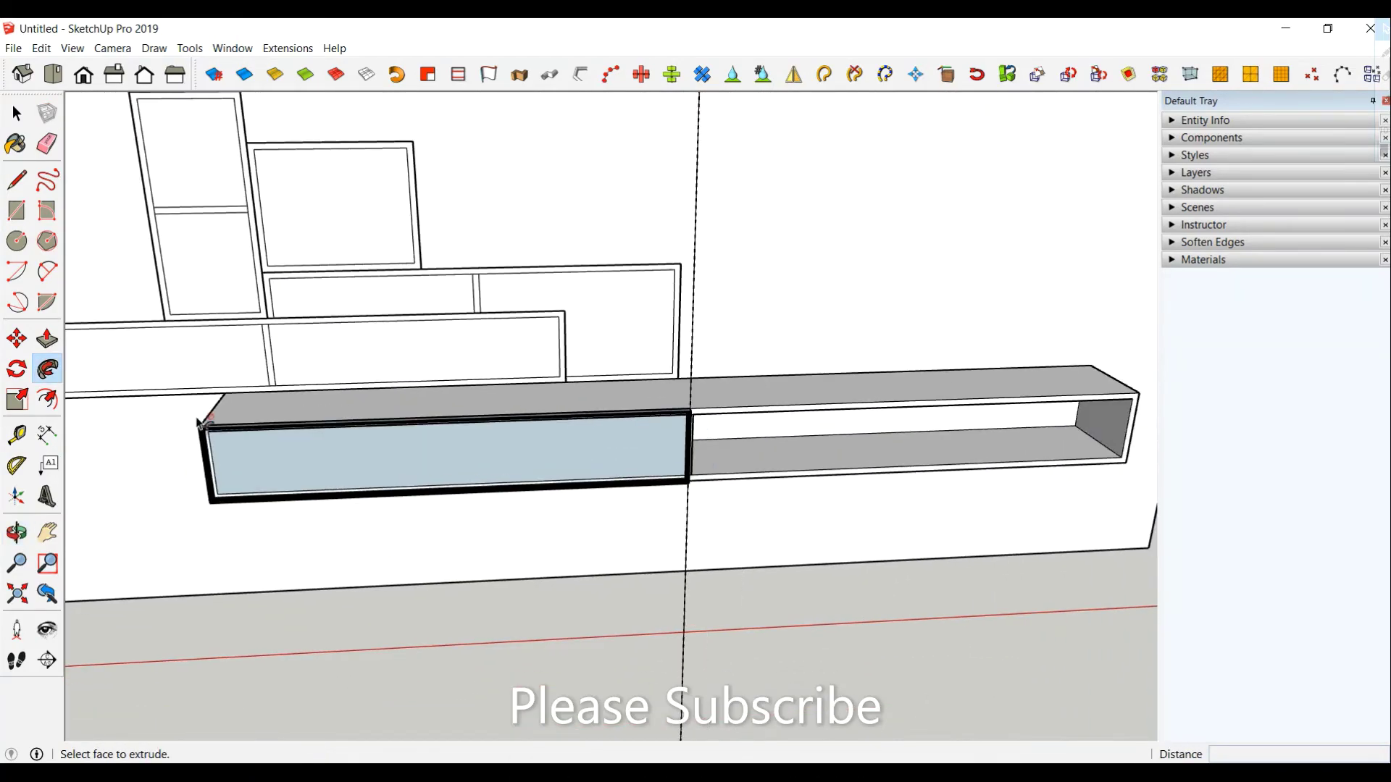
- Push the compartment's front face out by 1 cm
{"action": "key", "text": "space"}
{"action": "left_click", "coordinate": [353, 454]}
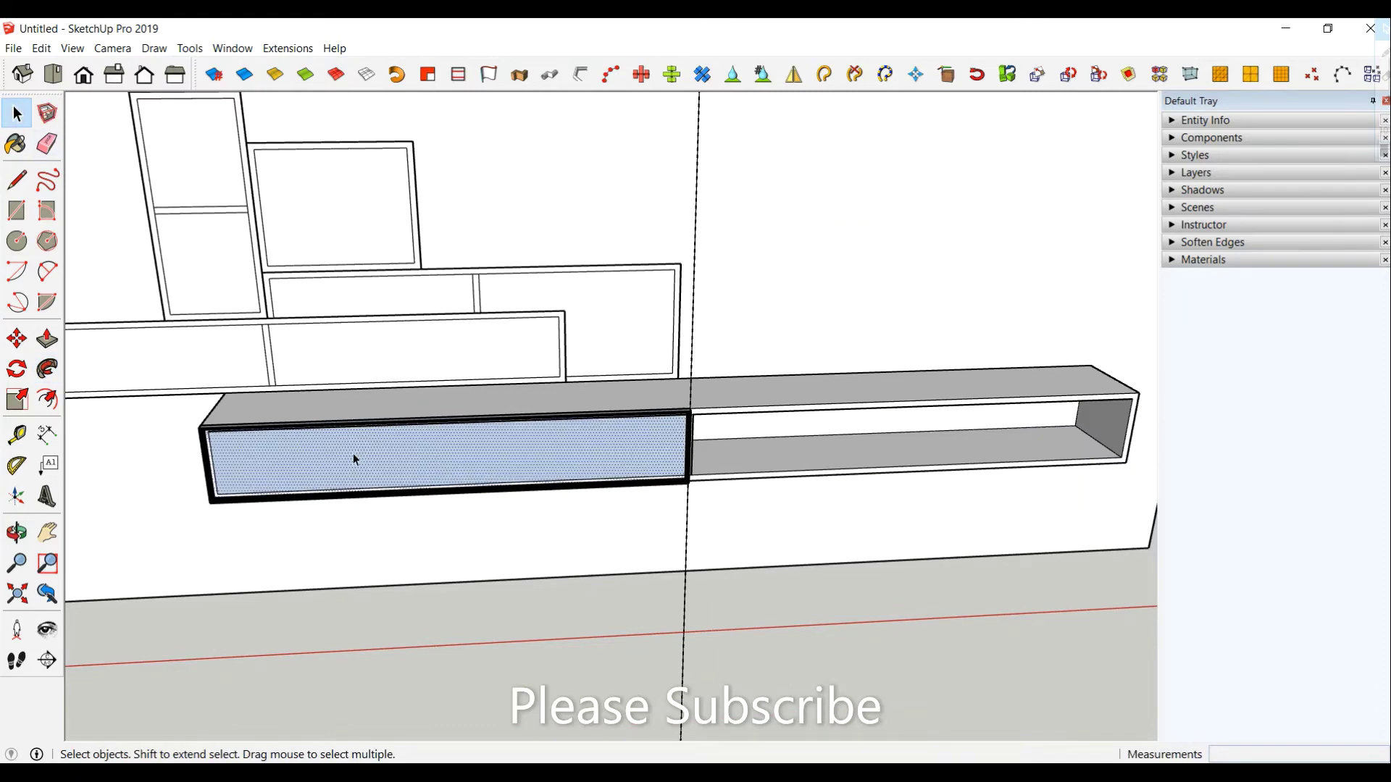
{"action": "left_click", "coordinate": [47, 339]}
{"action": "left_click", "coordinate": [323, 471]}
{"action": "type", "text": "1"}
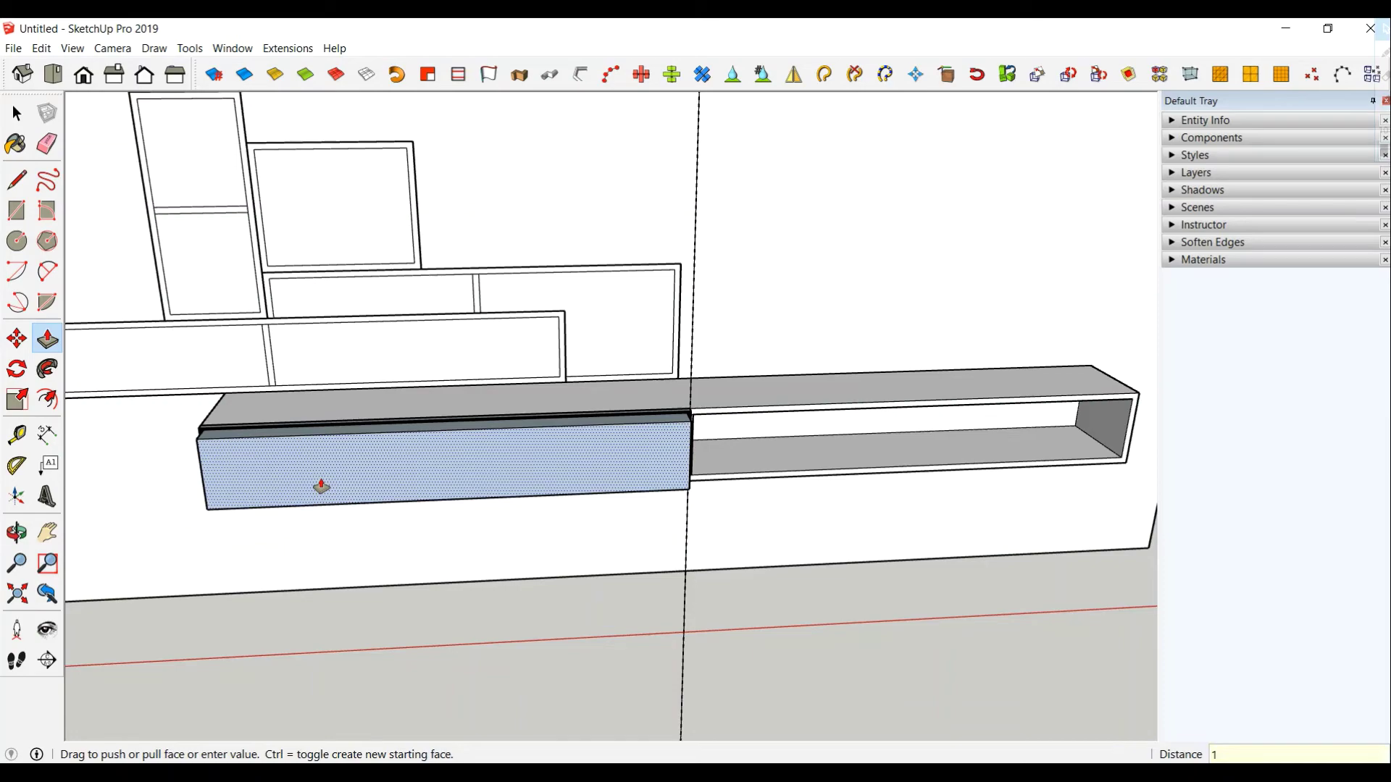
{"action": "key", "text": "Return"}
{"action": "mouse_move", "coordinate": [375, 513]}
{"action": "middle_mouse_down"}
{"action": "mouse_move", "coordinate": [249, 565]}
{"action": "mouse_move", "coordinate": [246, 394]}
{"action": "mouse_move", "coordinate": [401, 420]}
{"action": "mouse_move", "coordinate": [163, 369]}
{"action": "mouse_move", "coordinate": [131, 330]}
{"action": "mouse_move", "coordinate": [273, 457]}
{"action": "mouse_move", "coordinate": [502, 463]}
{"action": "mouse_move", "coordinate": [613, 537]}
{"action": "mouse_move", "coordinate": [565, 500]}
{"action": "middle_mouse_up"}
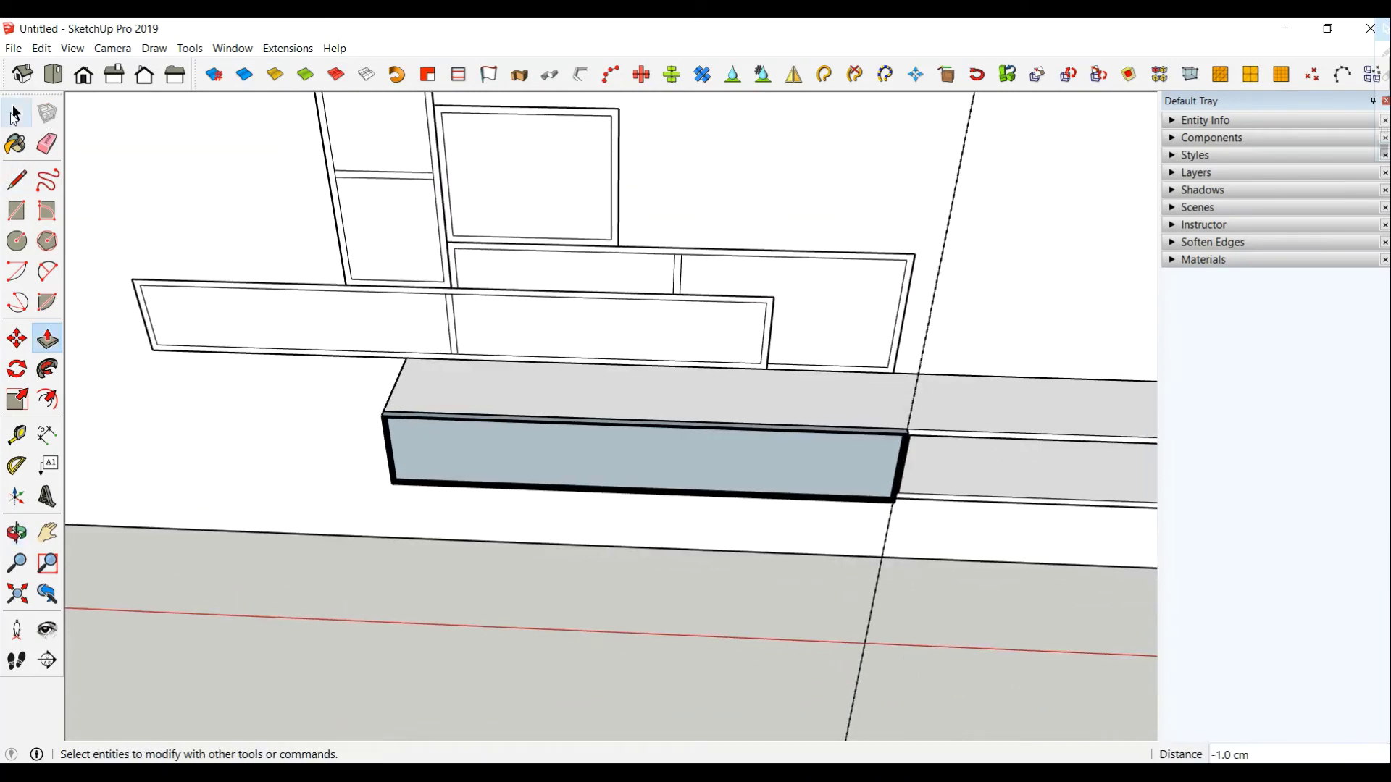
- Reverse the front panel face so it faces outward
{"action": "left_click", "coordinate": [17, 113]}
{"action": "left_click", "coordinate": [512, 450]}
{"action": "right_click", "coordinate": [511, 449]}
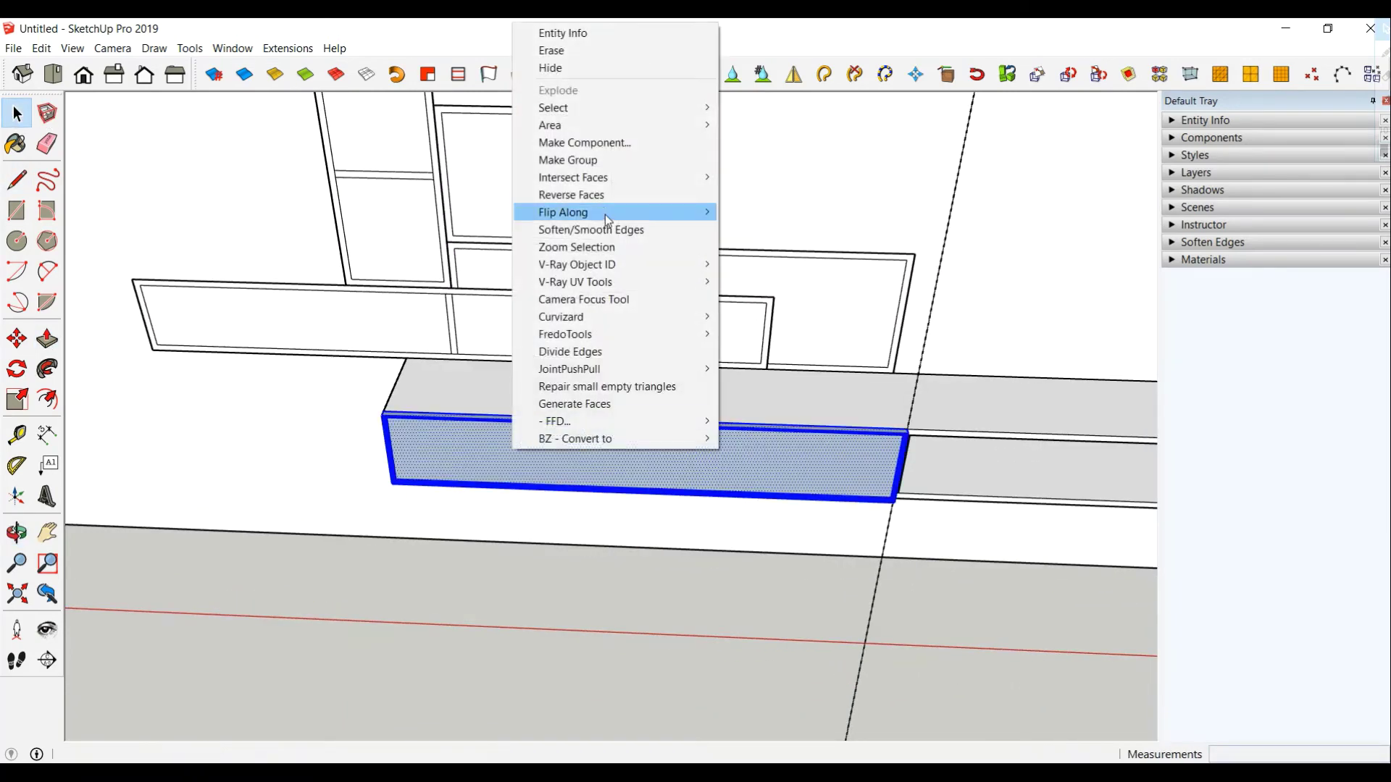
{"action": "left_click", "coordinate": [573, 195]}
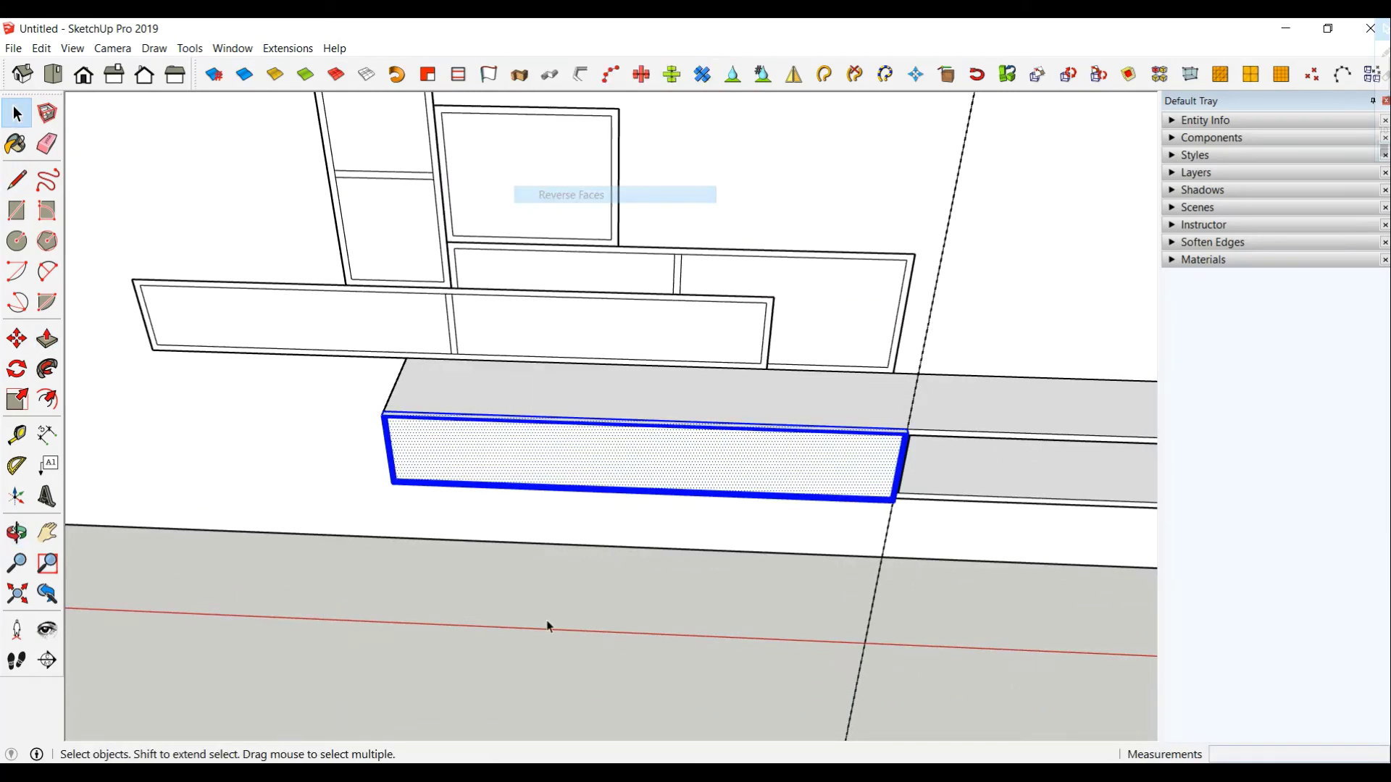
{"action": "middle_click_drag", "start_coordinate": [546, 620], "coordinate": [549, 558]}
- Make the whole front panel a separate group
{"action": "left_click", "coordinate": [519, 415]}
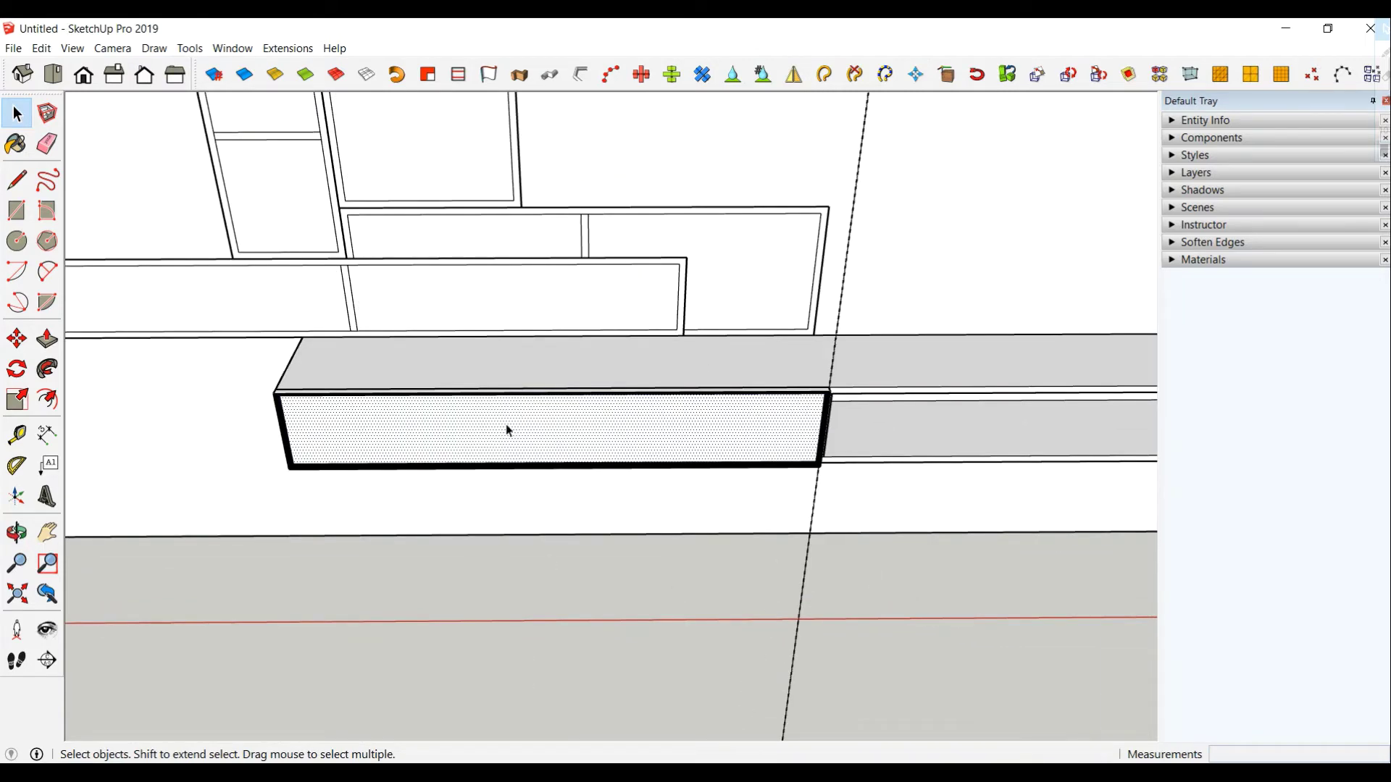
{"action": "left_click_drag", "start_coordinate": [250, 368], "coordinate": [880, 544]}
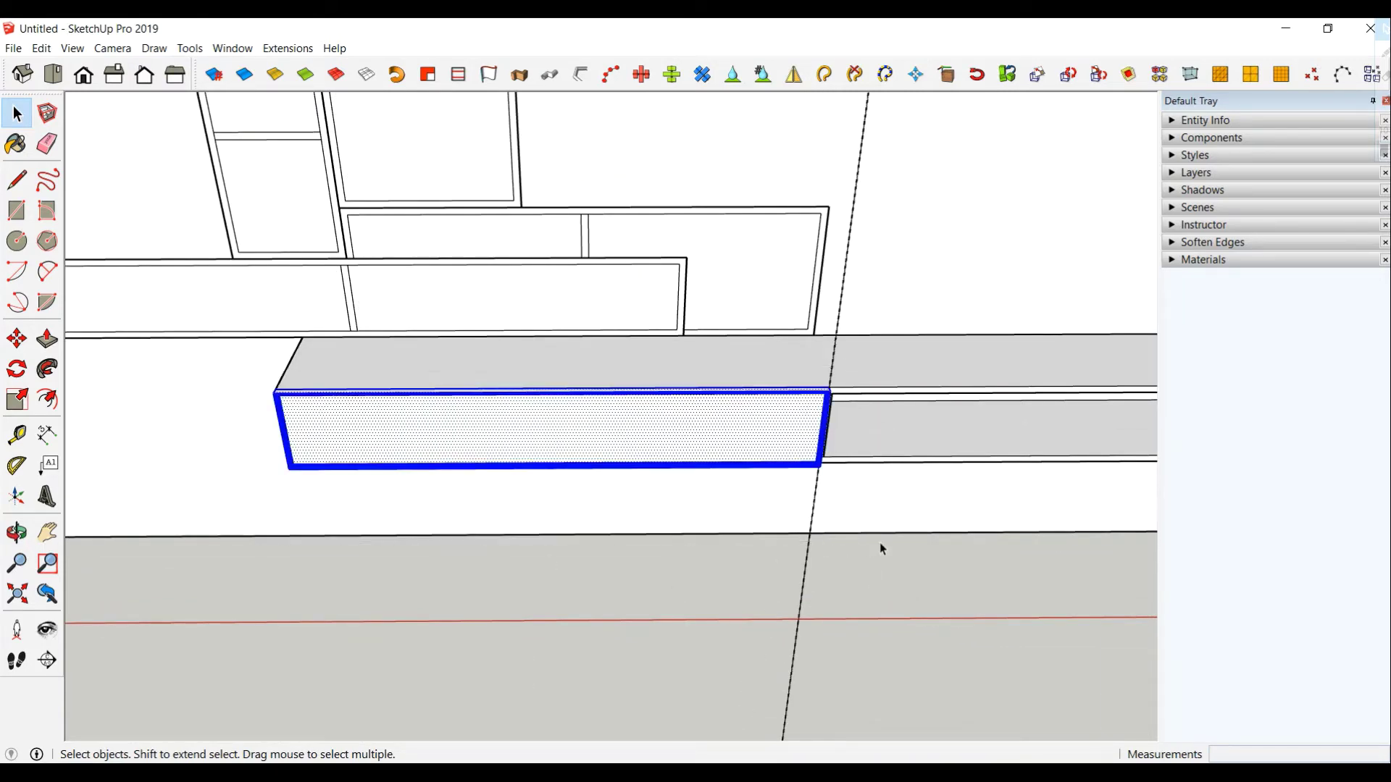
{"action": "right_click", "coordinate": [614, 429]}
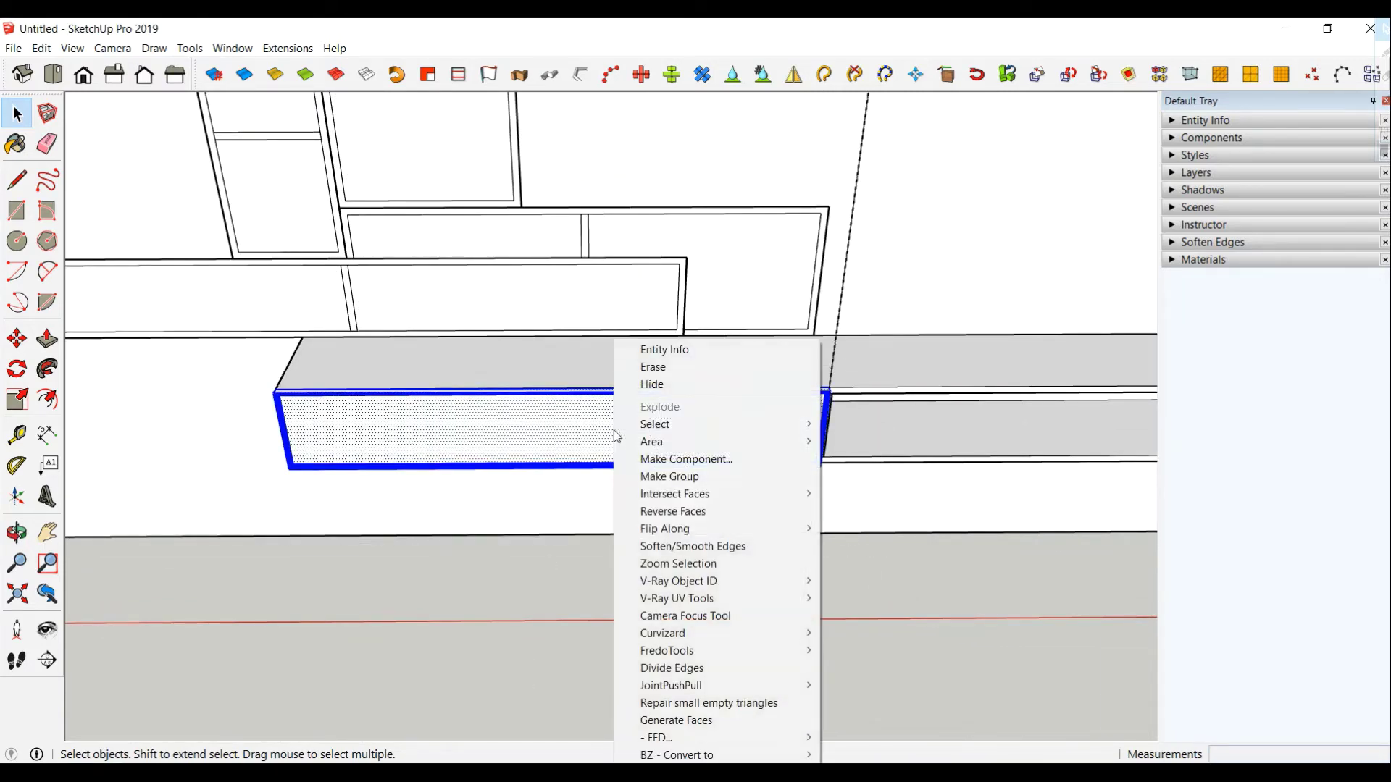
{"action": "left_click", "coordinate": [671, 476]}
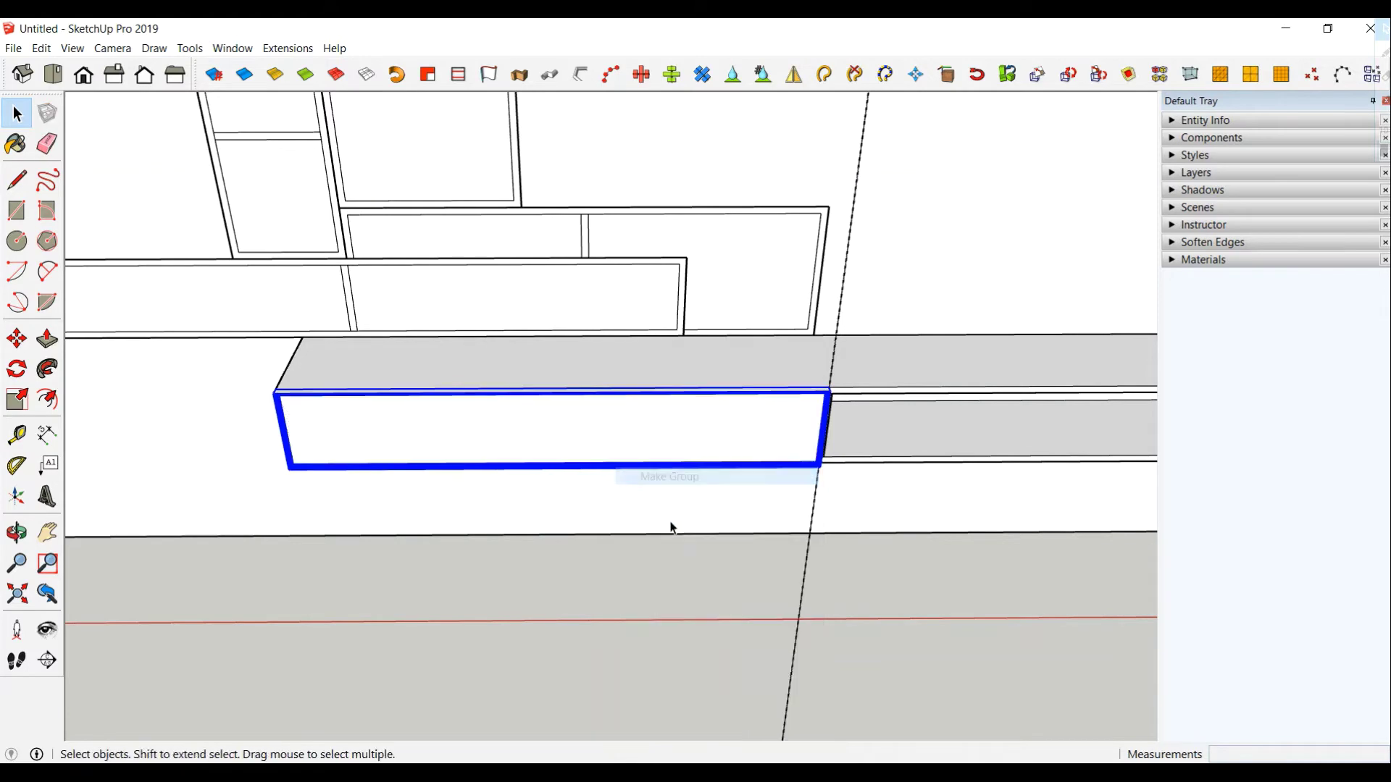
{"action": "left_click", "coordinate": [17, 339]}
- Copy the front panel and snap the copy to the first panel's end
{"action": "middle_click_drag", "start_coordinate": [313, 397], "coordinate": [273, 422]}
{"action": "scroll", "coordinate": [288, 434], "scroll_direction": "up", "scroll_amount": 2}
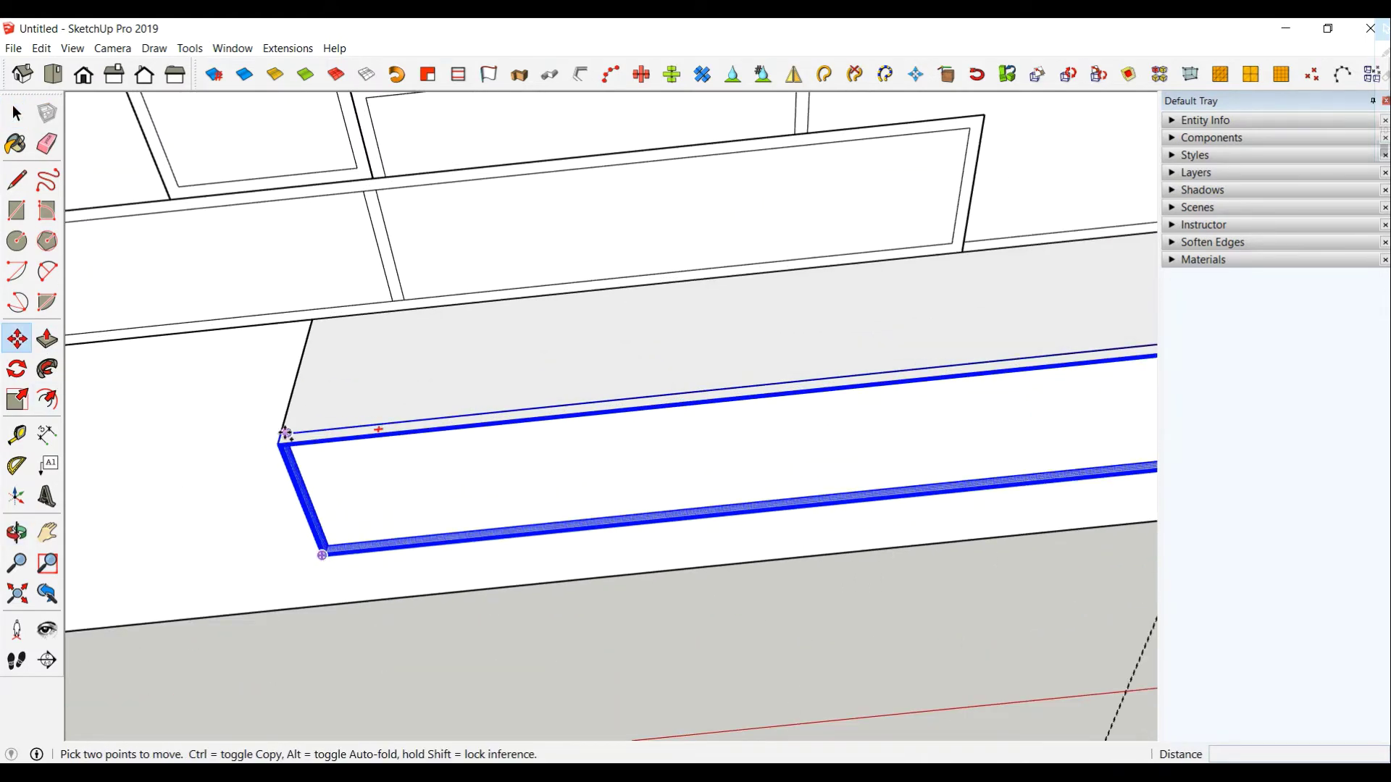
{"action": "scroll", "coordinate": [286, 427], "scroll_direction": "up", "scroll_amount": 3}
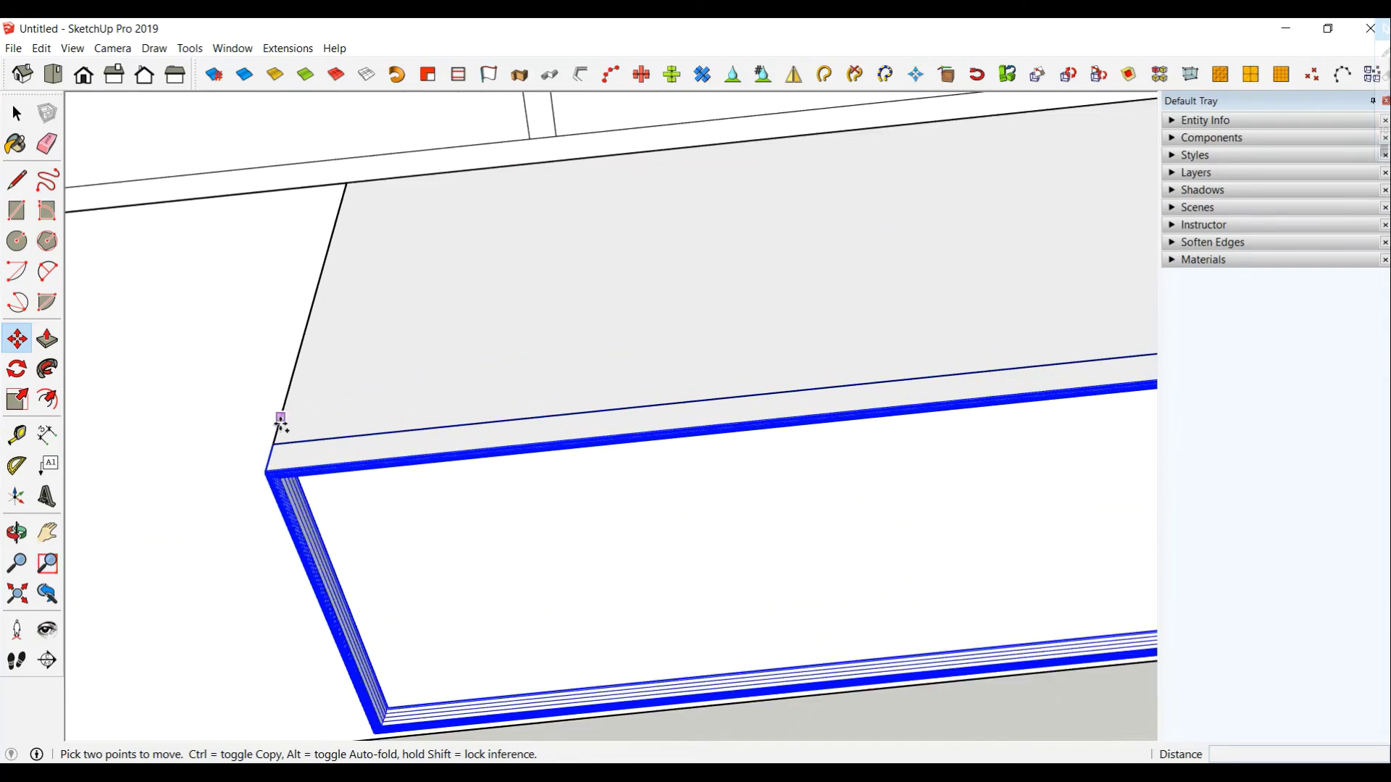
{"action": "left_click", "coordinate": [272, 445]}
{"action": "scroll", "coordinate": [310, 437], "scroll_direction": "down", "scroll_amount": 2}
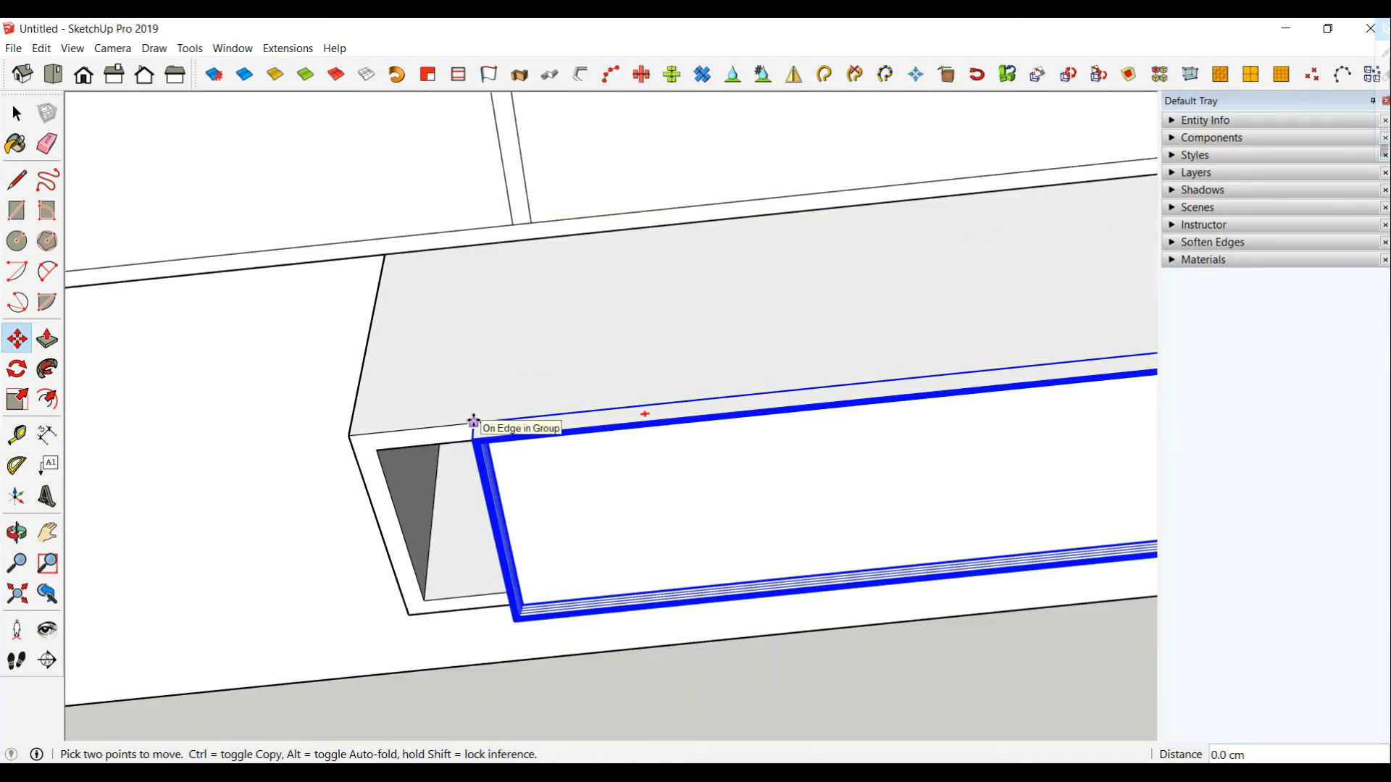
{"action": "key", "text": "ctrl"}
{"action": "scroll", "coordinate": [476, 423], "scroll_direction": "down", "scroll_amount": 2}
{"action": "scroll", "coordinate": [546, 406], "scroll_direction": "down", "scroll_amount": 1}
{"action": "middle_click_drag", "start_coordinate": [562, 406], "coordinate": [93, 466]}
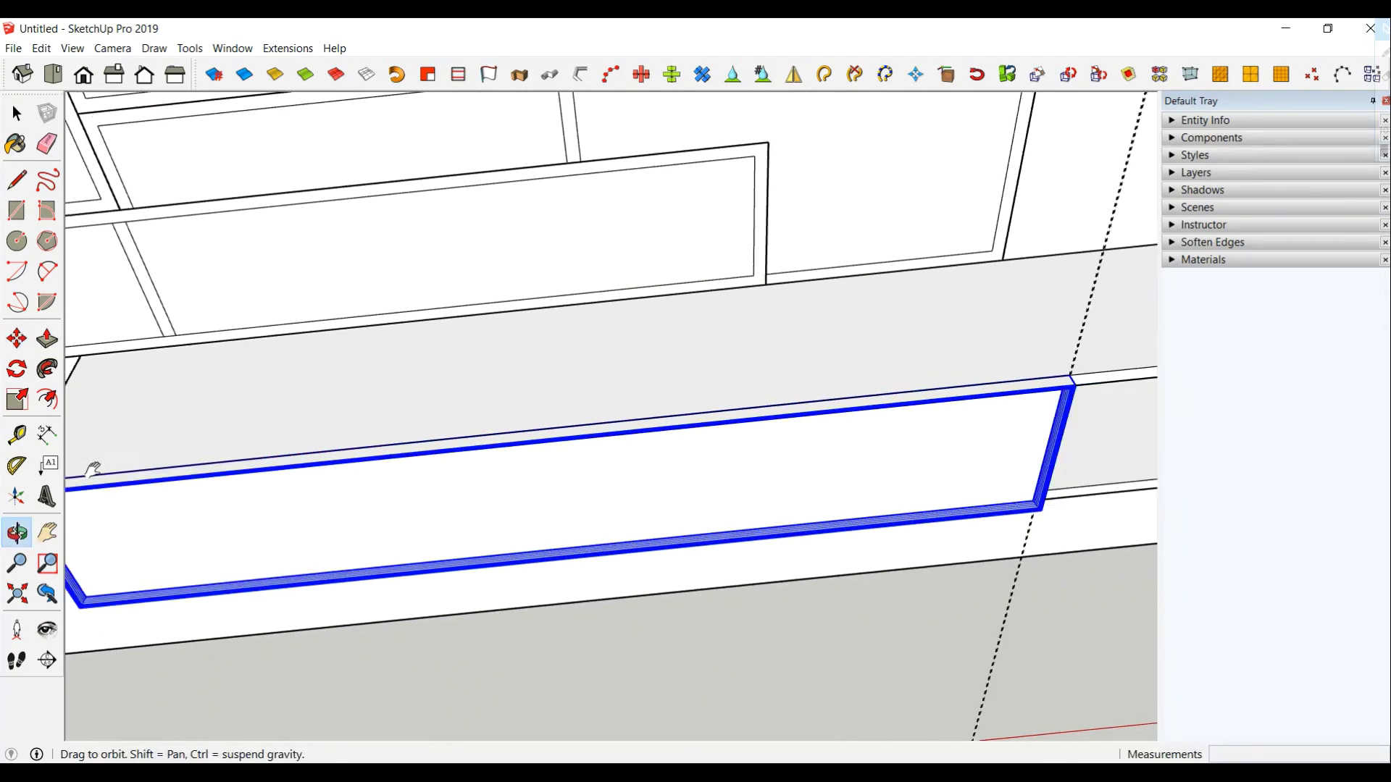
{"action": "mouse_move", "coordinate": [1077, 379]}
{"action": "middle_mouse_down"}
{"action": "mouse_move", "coordinate": [808, 416]}
{"action": "mouse_move", "coordinate": [1043, 413]}
{"action": "middle_mouse_up"}
{"action": "scroll", "coordinate": [800, 427], "scroll_direction": "up", "scroll_amount": 2}
{"action": "scroll", "coordinate": [800, 419], "scroll_direction": "up", "scroll_amount": 2}
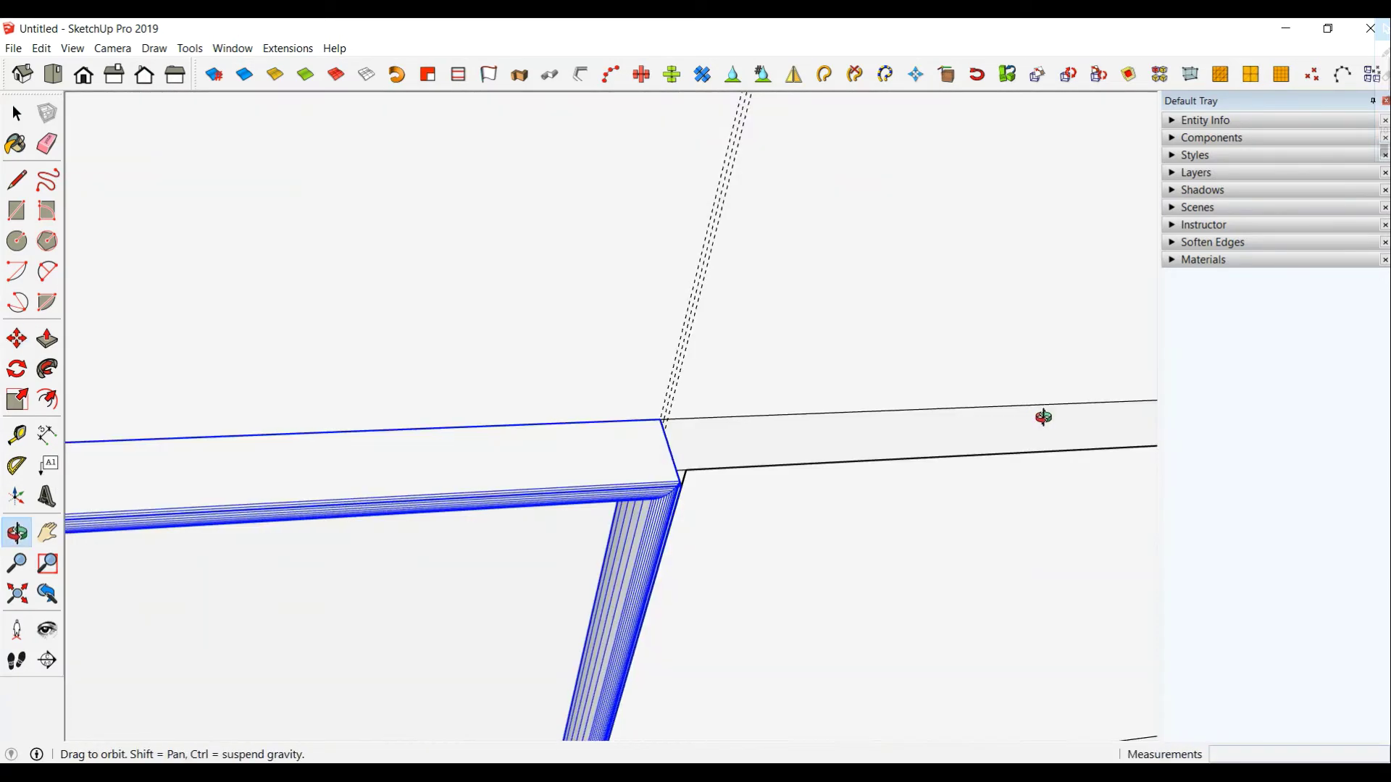
{"action": "left_click", "coordinate": [681, 447]}
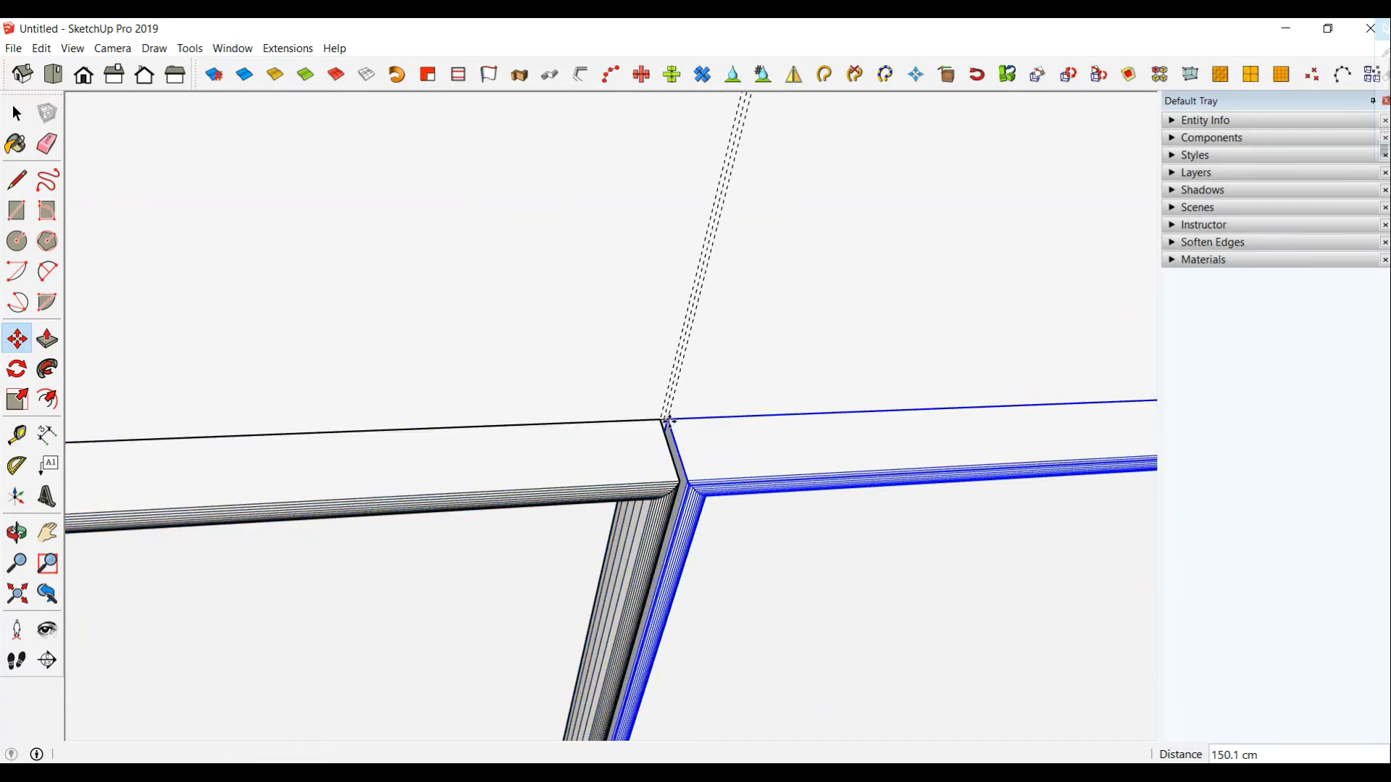
{"action": "scroll", "coordinate": [683, 449], "scroll_direction": "down", "scroll_amount": 3}
{"action": "scroll", "coordinate": [682, 450], "scroll_direction": "down", "scroll_amount": 2}
- Shift both front panels together into place by a typed distance
{"action": "key", "text": "space"}
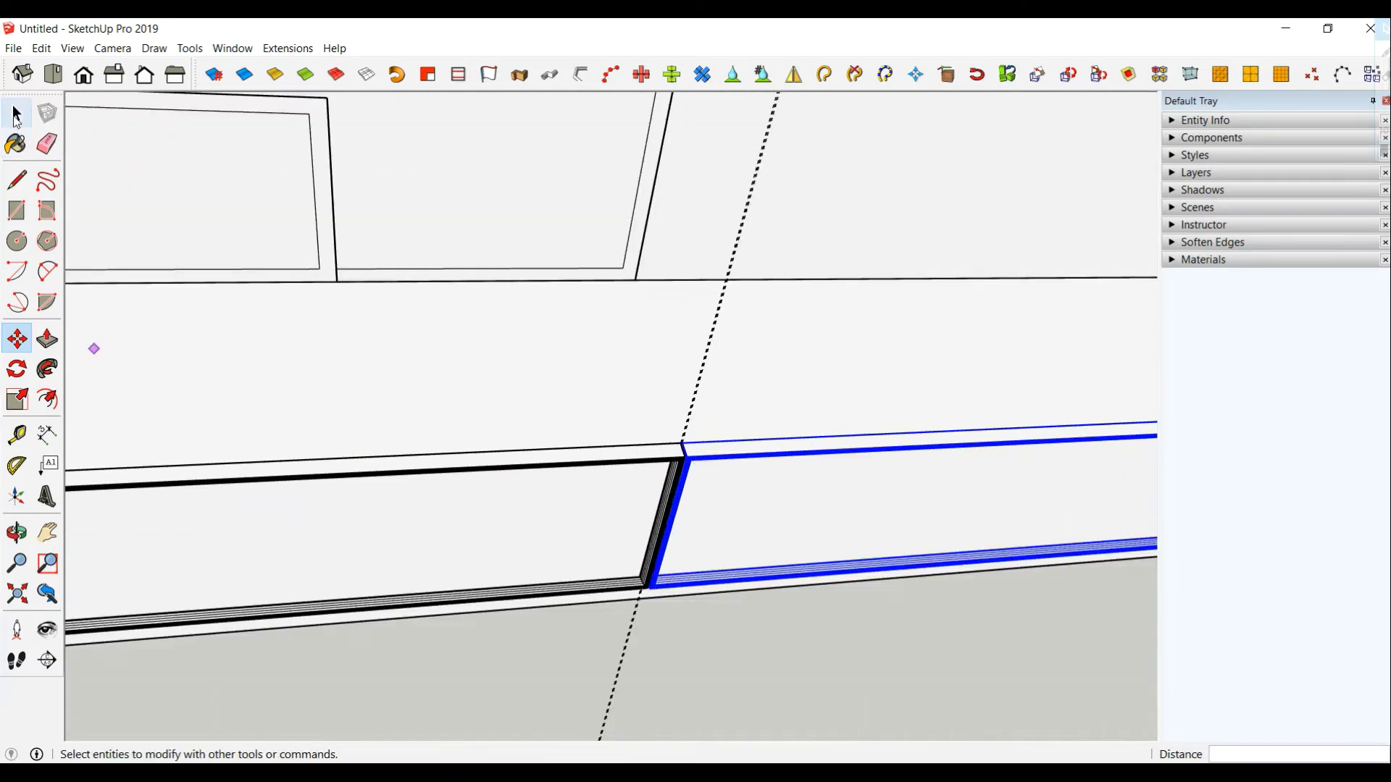
{"action": "left_click", "coordinate": [489, 557], "text": "shift"}
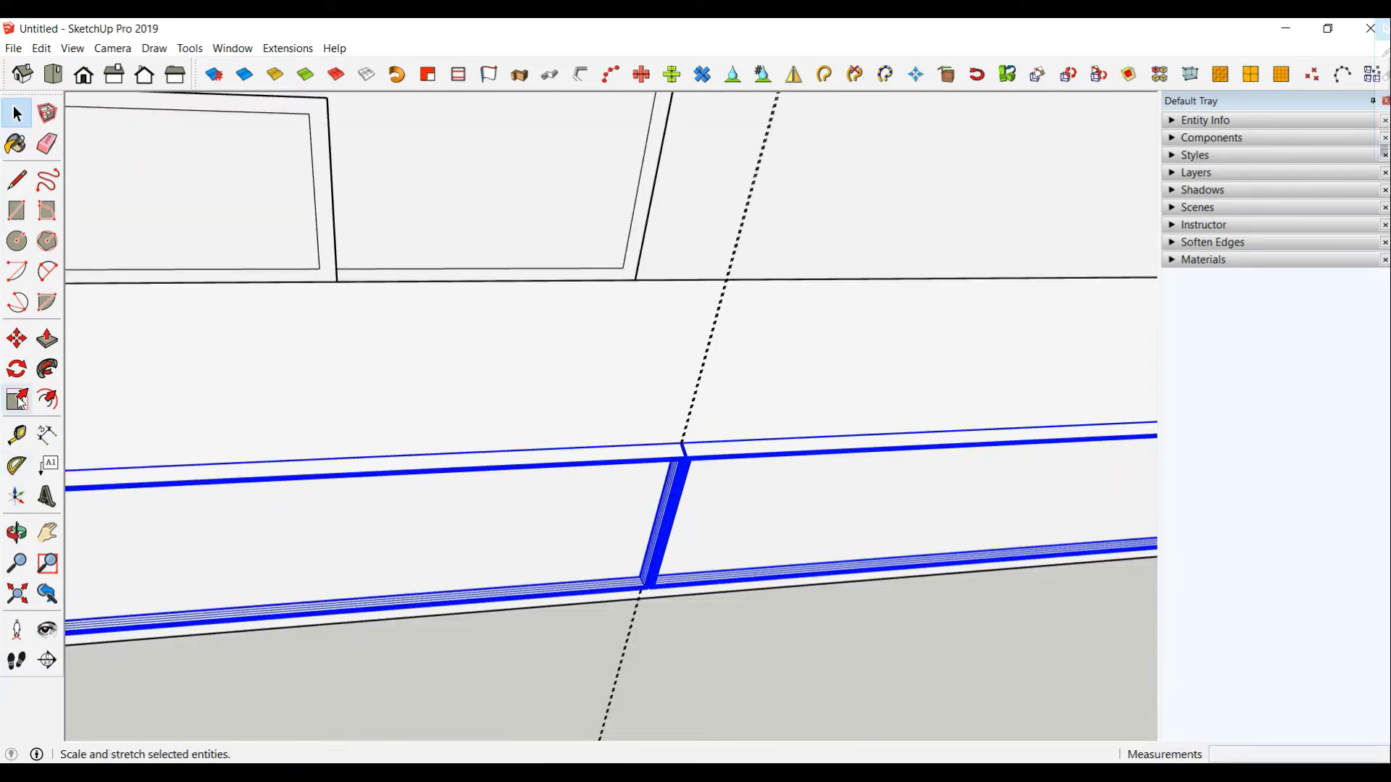
{"action": "left_click", "coordinate": [17, 338]}
{"action": "left_click", "coordinate": [323, 363]}
{"action": "type", "text": "0.2"}
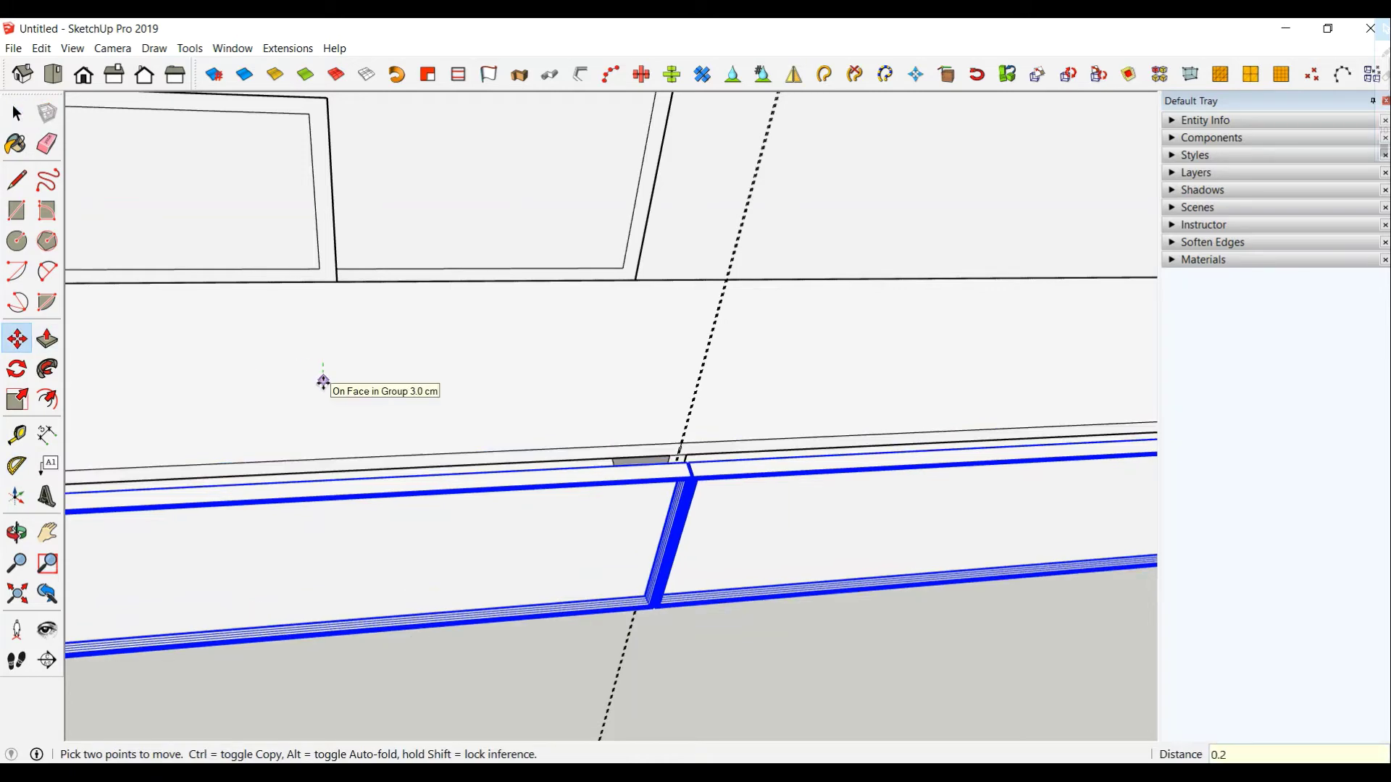
{"action": "key", "text": "Return"}
{"action": "scroll", "coordinate": [363, 466], "scroll_direction": "down", "scroll_amount": 3}
{"action": "scroll", "coordinate": [367, 467], "scroll_direction": "down", "scroll_amount": 3}
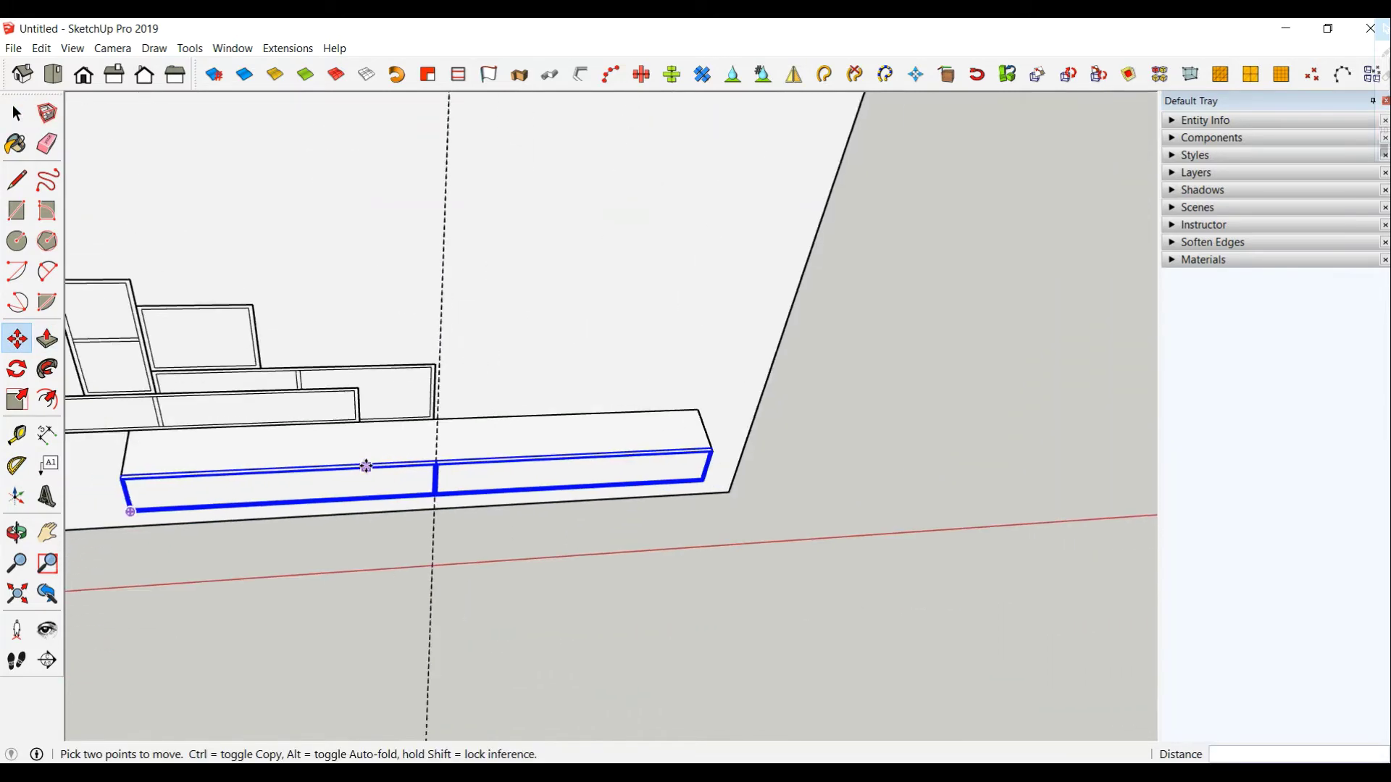
{"action": "middle_click_drag", "start_coordinate": [282, 609], "coordinate": [696, 534]}
{"action": "scroll", "coordinate": [695, 534], "scroll_direction": "up", "scroll_amount": 1}
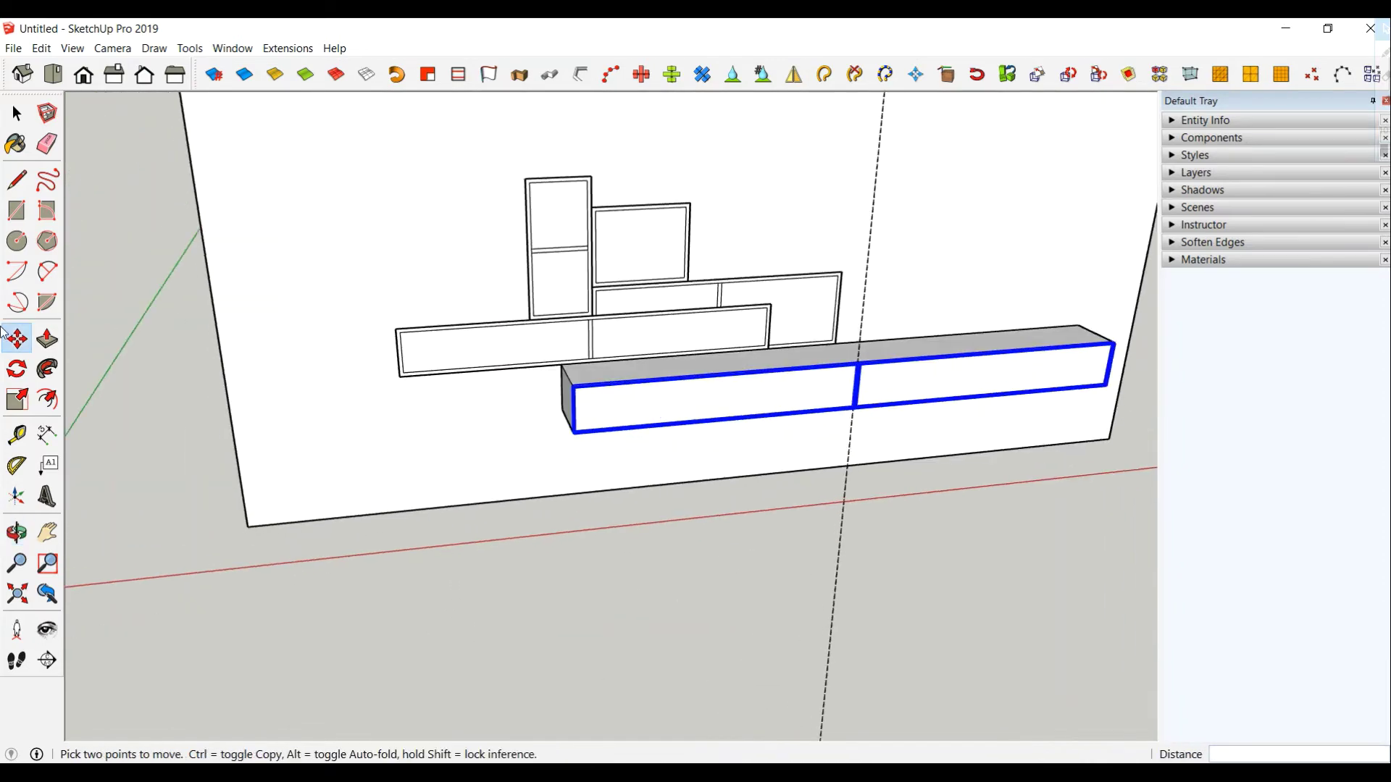
{"action": "left_click", "coordinate": [19, 116]}
{"action": "left_click", "coordinate": [493, 533]}
- Delete all guide lines from the model
{"action": "mouse_move", "coordinate": [494, 533]}
{"action": "middle_mouse_down"}
{"action": "mouse_move", "coordinate": [361, 348]}
{"action": "mouse_move", "coordinate": [421, 541]}
{"action": "middle_mouse_up"}
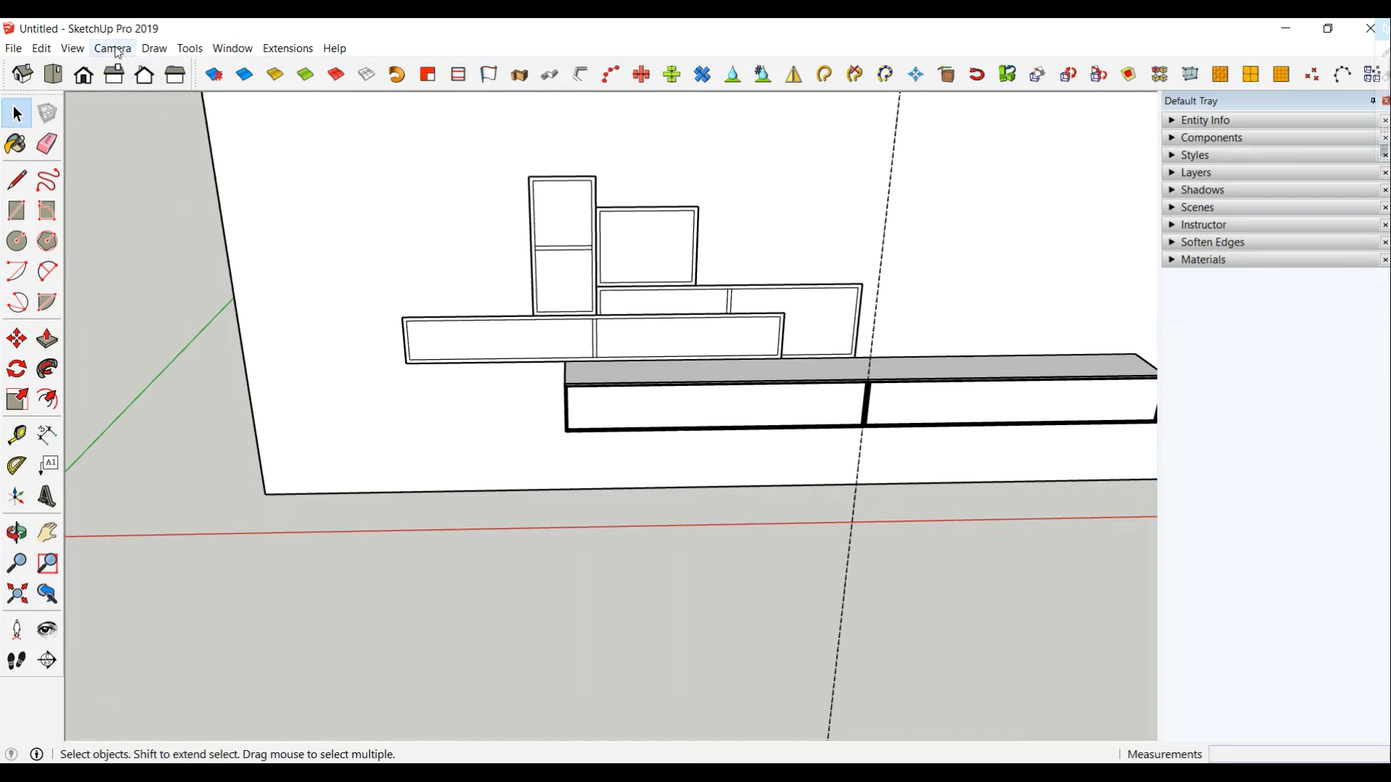
{"action": "left_click", "coordinate": [41, 48]}
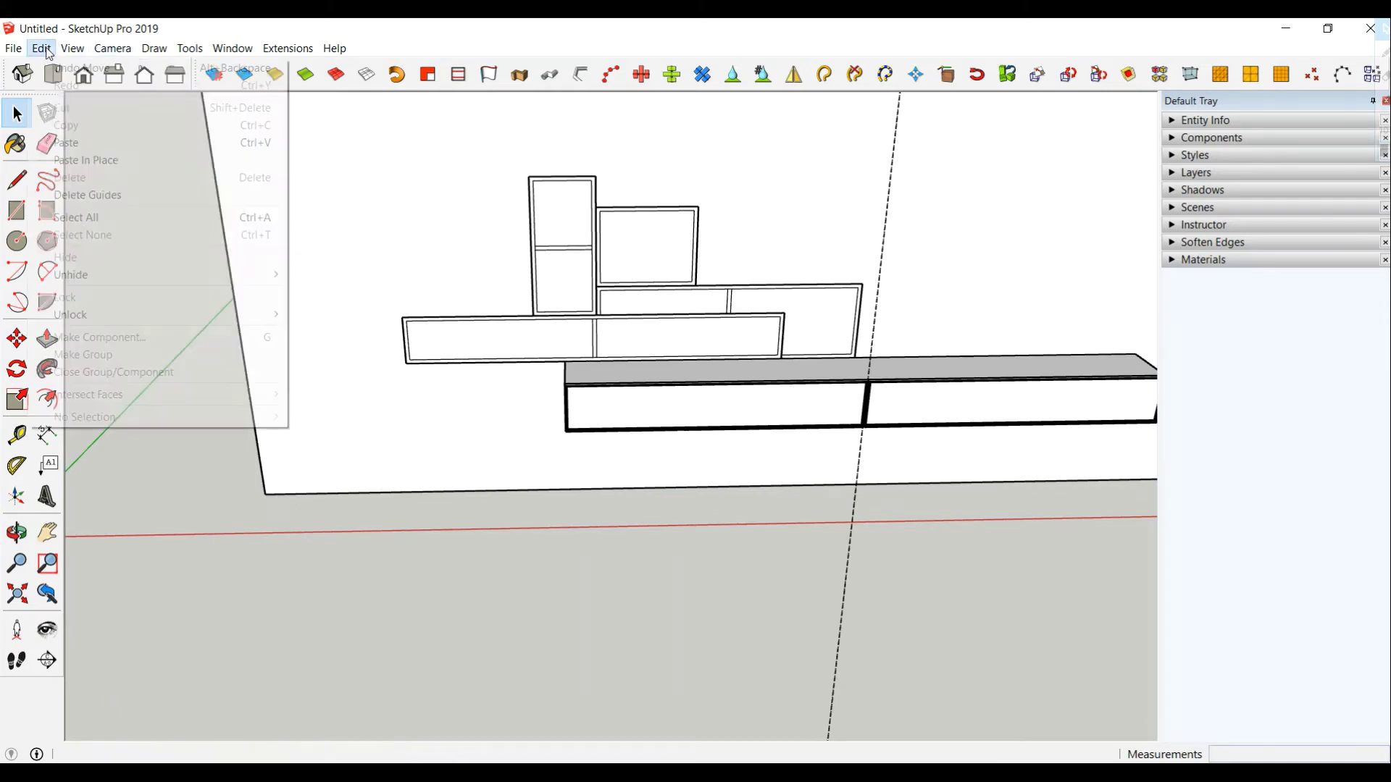
{"action": "left_click", "coordinate": [130, 193]}
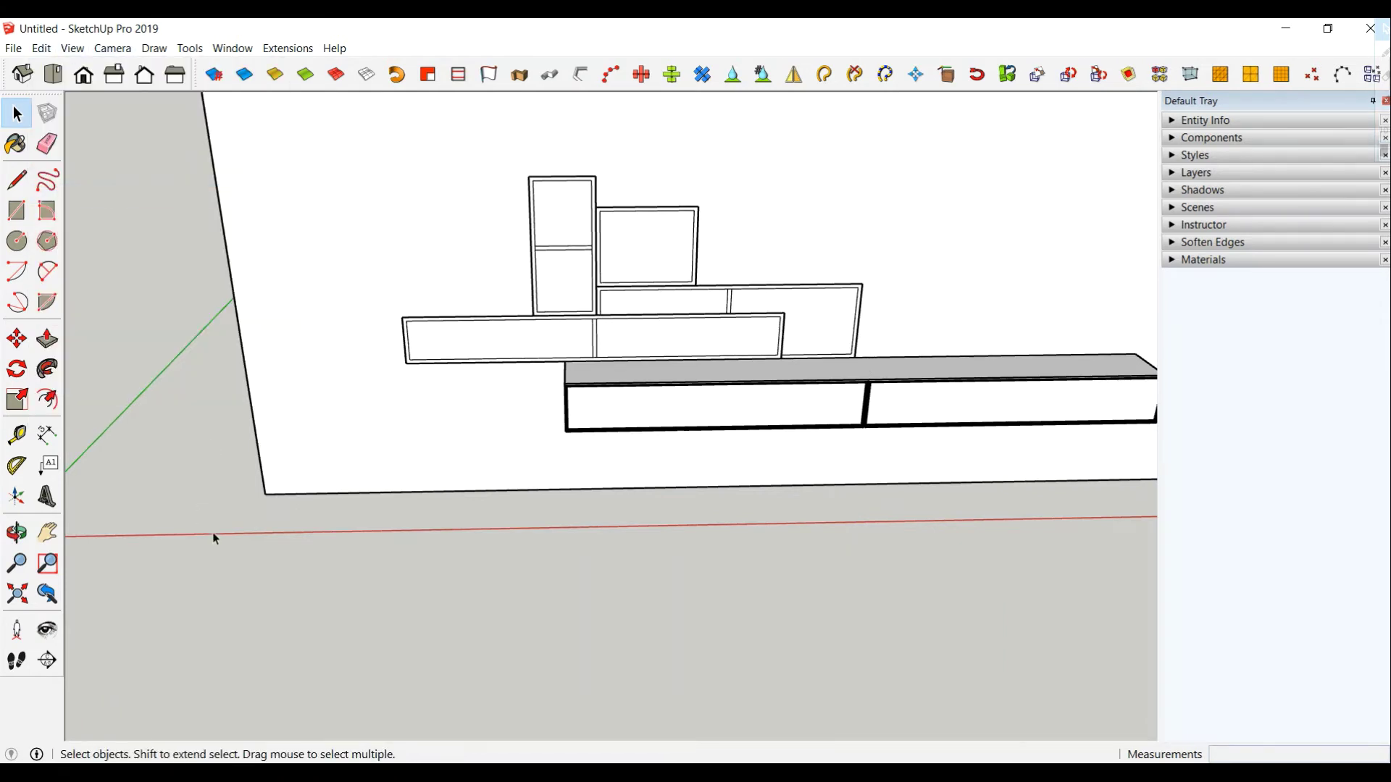
{"action": "mouse_move", "coordinate": [576, 536]}
{"action": "middle_mouse_down"}
{"action": "mouse_move", "coordinate": [590, 332]}
{"action": "mouse_move", "coordinate": [188, 545]}
{"action": "middle_mouse_up"}
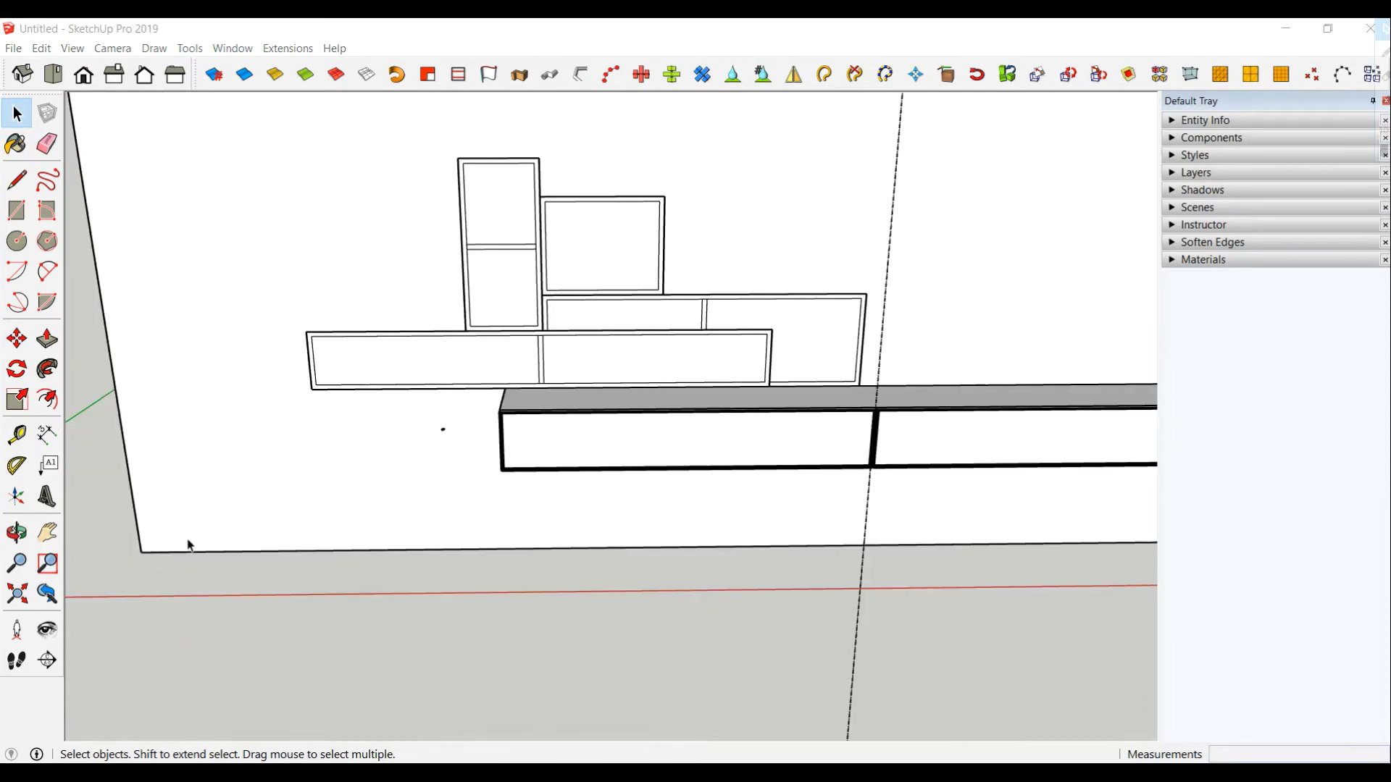
- Extrude the long shelf group 30 cm deep and pull its middle divider to match
{"action": "double_click", "coordinate": [326, 334]}
{"action": "mouse_move", "coordinate": [327, 337]}
{"action": "middle_mouse_down"}
{"action": "mouse_move", "coordinate": [609, 398]}
{"action": "mouse_move", "coordinate": [317, 414]}
{"action": "middle_mouse_up"}
{"action": "scroll", "coordinate": [317, 414], "scroll_direction": "up", "scroll_amount": 3}
{"action": "left_click", "coordinate": [47, 339]}
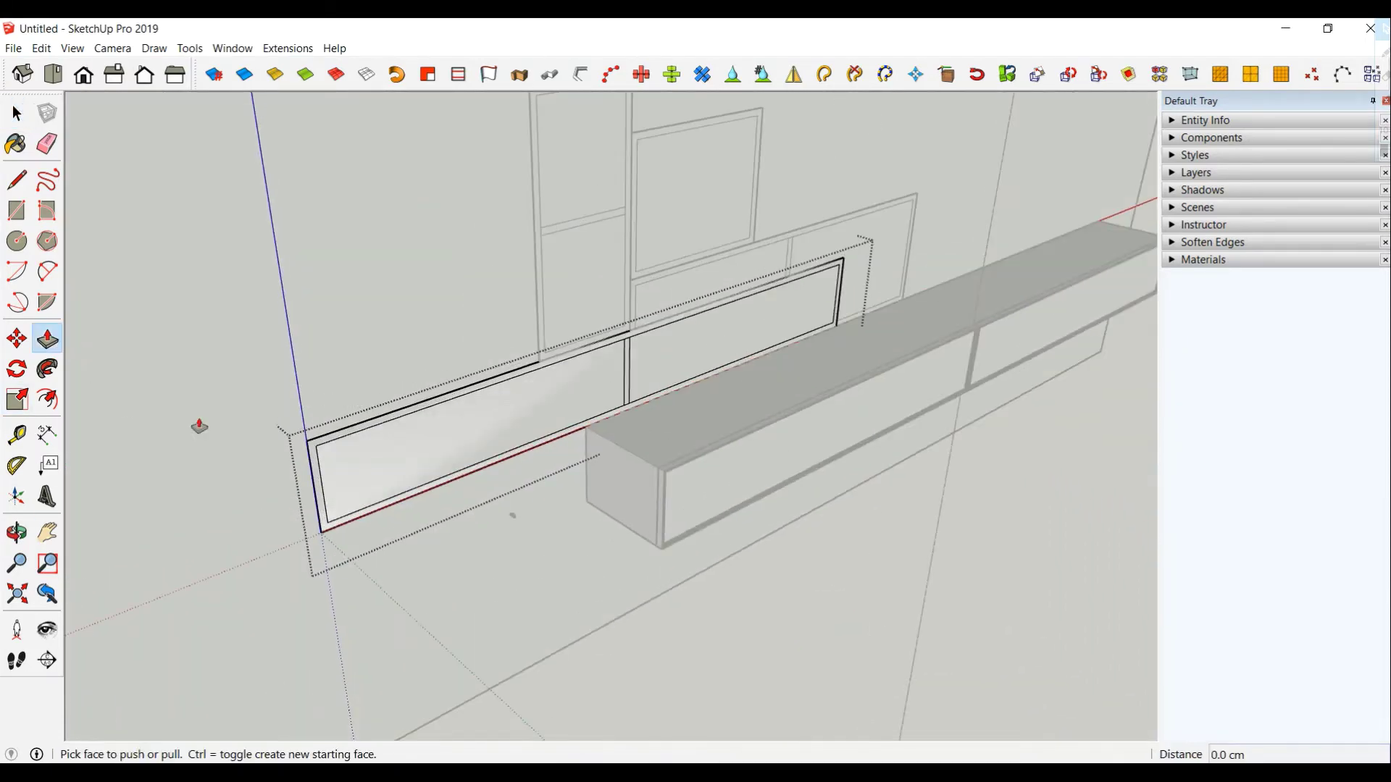
{"action": "left_click_drag", "start_coordinate": [340, 450], "coordinate": [381, 468]}
{"action": "type", "text": "30"}
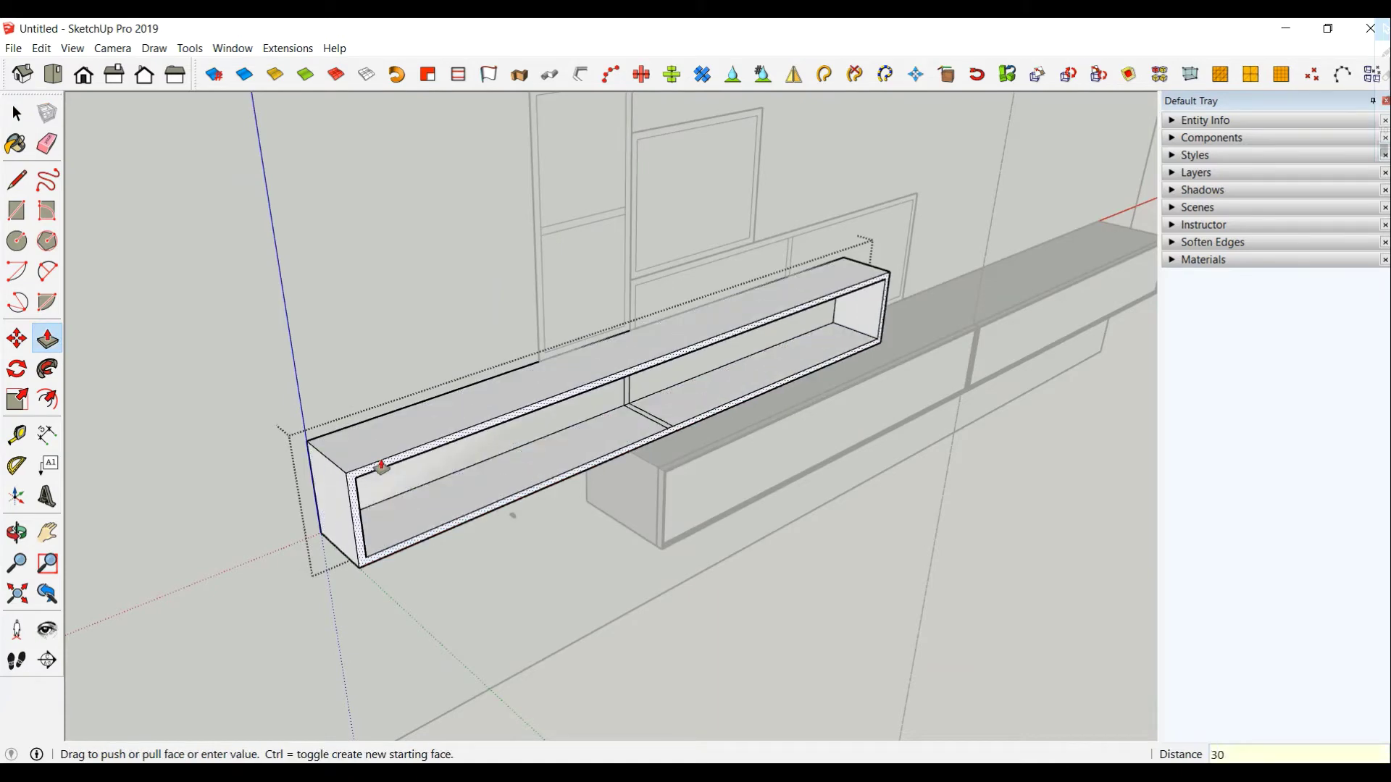
{"action": "key", "text": "Return"}
{"action": "middle_click_drag", "start_coordinate": [637, 410], "coordinate": [637, 383]}
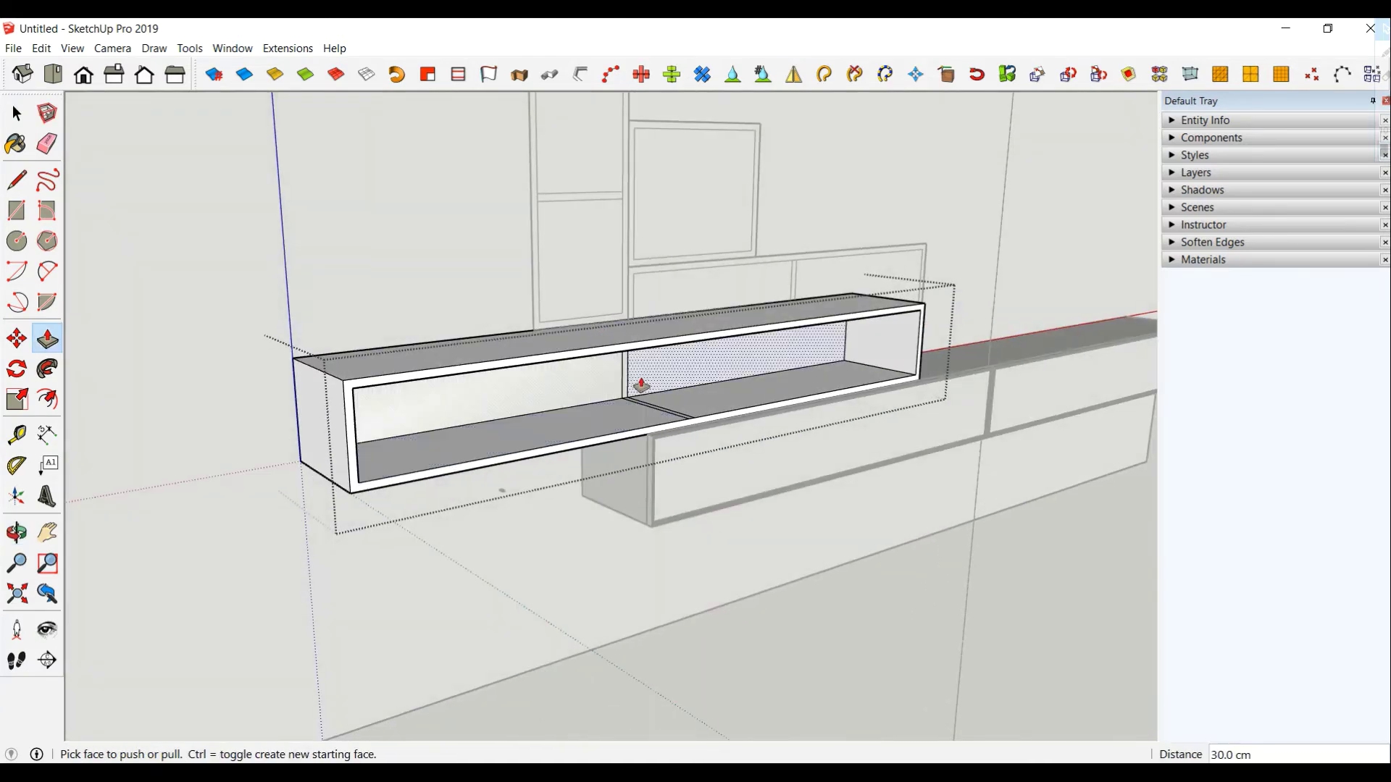
{"action": "left_click_drag", "start_coordinate": [624, 382], "coordinate": [694, 419]}
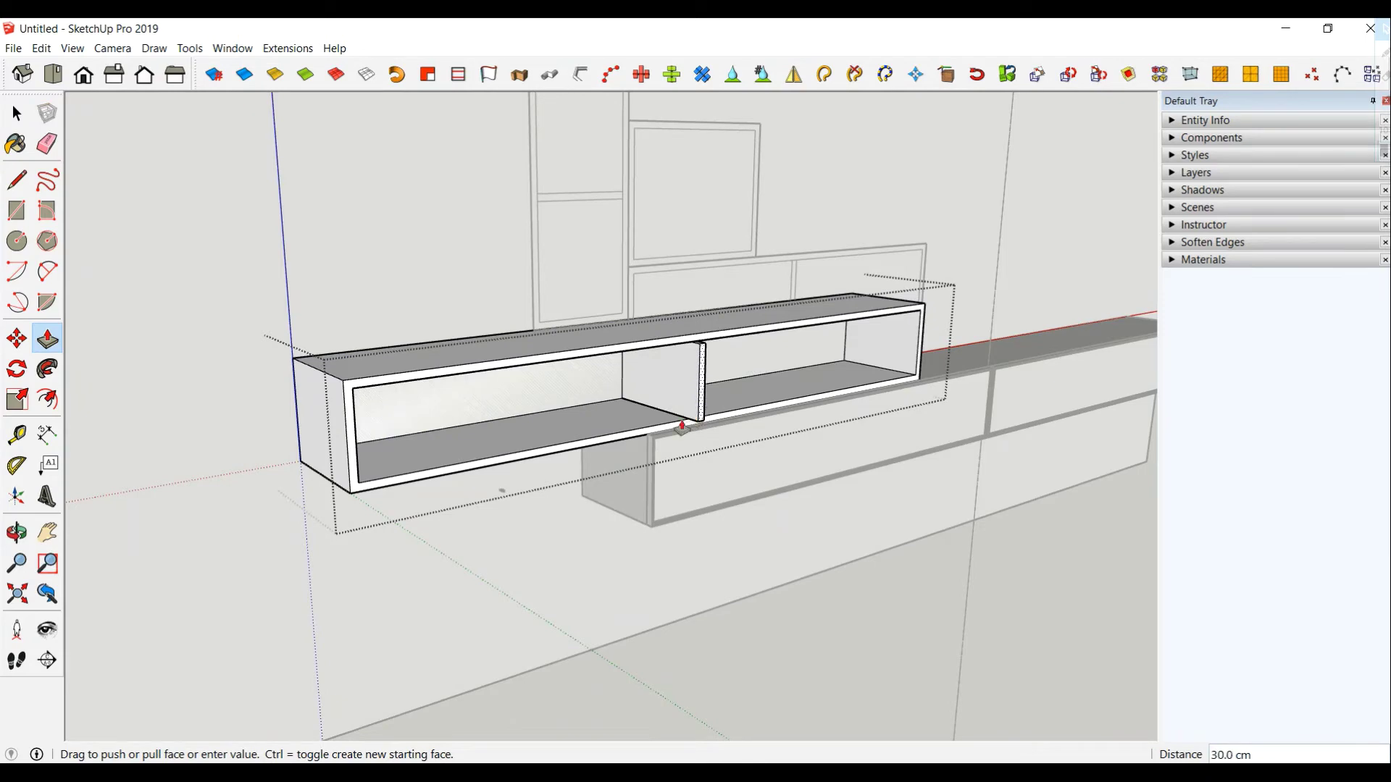
{"action": "left_click", "coordinate": [673, 428]}
{"action": "mouse_move", "coordinate": [663, 427]}
{"action": "middle_mouse_down"}
{"action": "mouse_move", "coordinate": [544, 456]}
{"action": "mouse_move", "coordinate": [453, 505]}
{"action": "middle_mouse_up"}
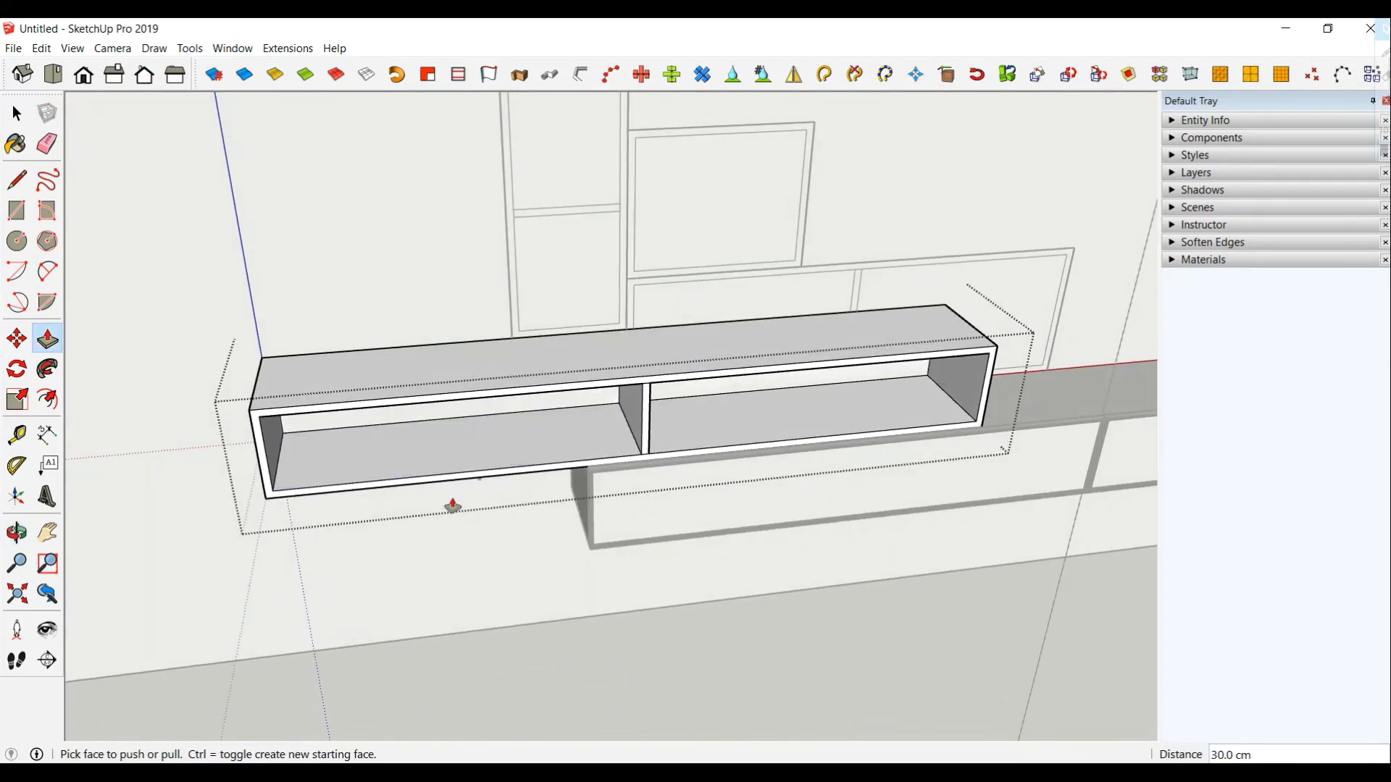
{"action": "left_click", "coordinate": [17, 113]}
- Exit the shelf group and measure from the shelf's left corner to the divider
{"action": "left_click", "coordinate": [382, 641]}
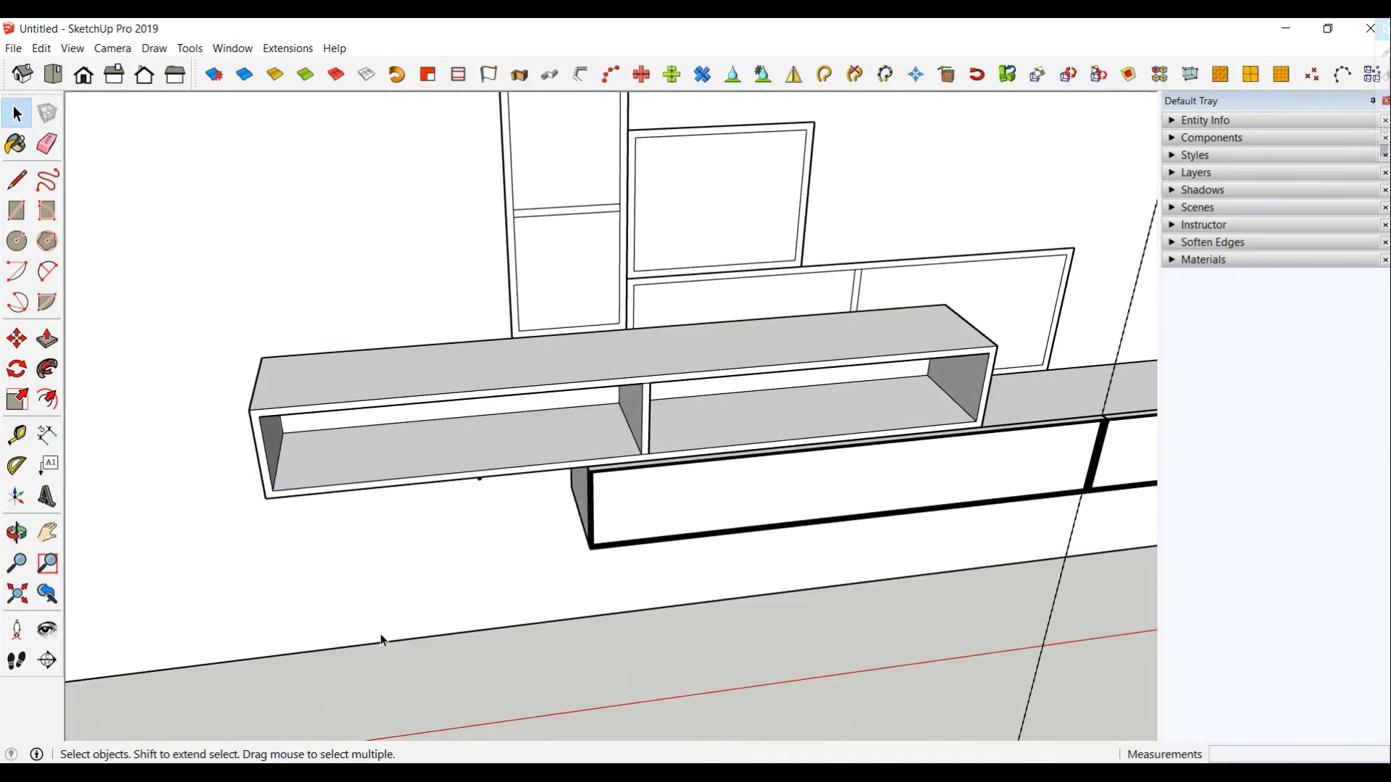
{"action": "left_click", "coordinate": [17, 210]}
{"action": "mouse_move", "coordinate": [391, 459]}
{"action": "middle_mouse_down"}
{"action": "mouse_move", "coordinate": [331, 360]}
{"action": "mouse_move", "coordinate": [357, 366]}
{"action": "middle_mouse_up"}
{"action": "scroll", "coordinate": [357, 367], "scroll_direction": "up", "scroll_amount": 2}
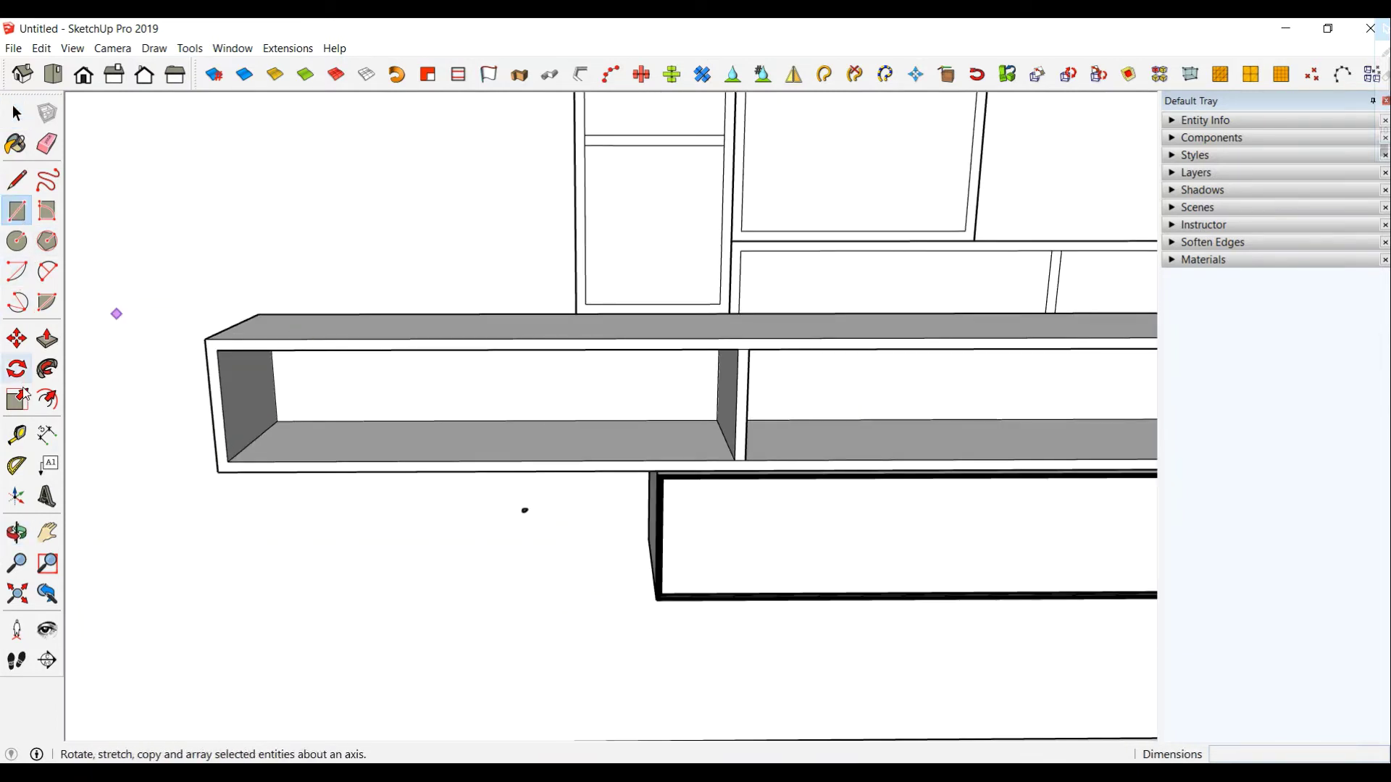
{"action": "left_click", "coordinate": [16, 435]}
{"action": "left_click", "coordinate": [206, 350]}
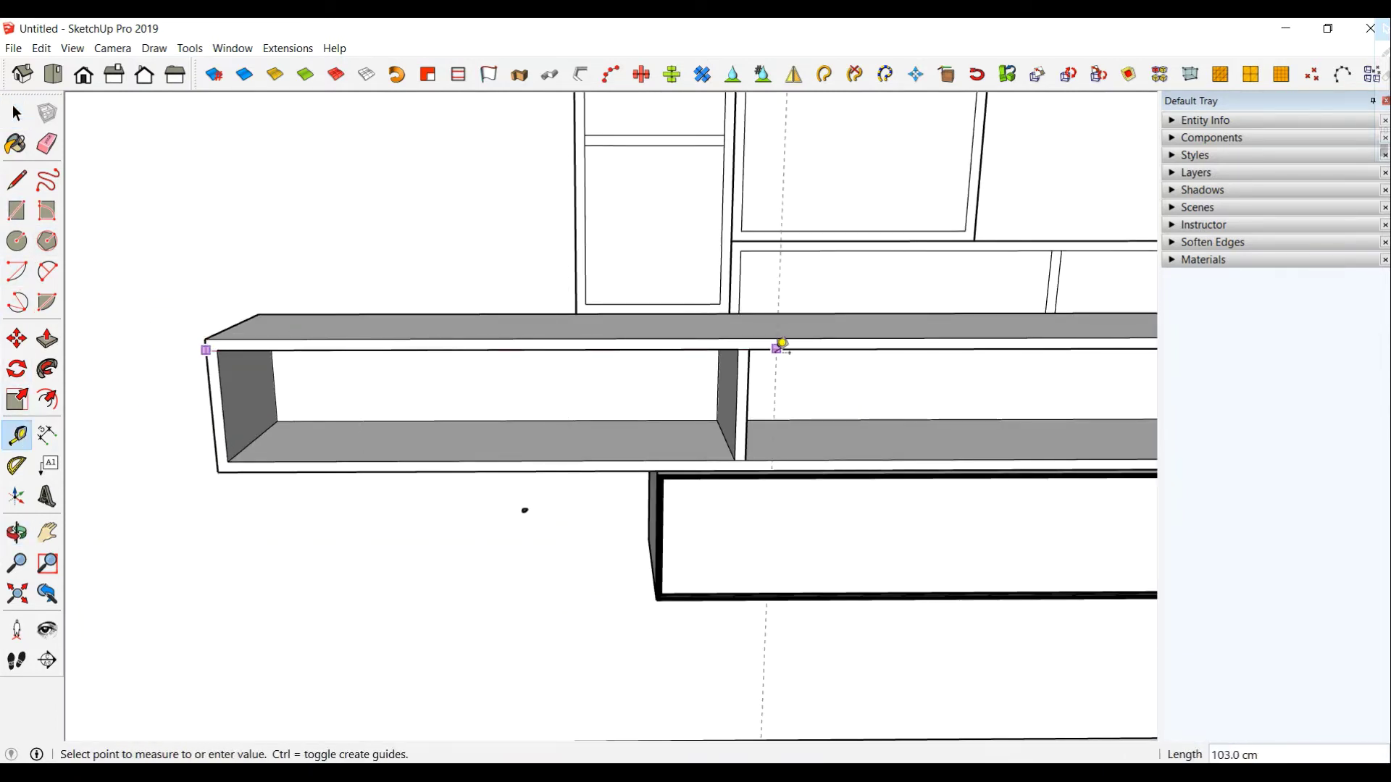
{"action": "scroll", "coordinate": [747, 340], "scroll_direction": "up", "scroll_amount": 1}
{"action": "left_click", "coordinate": [754, 331]}
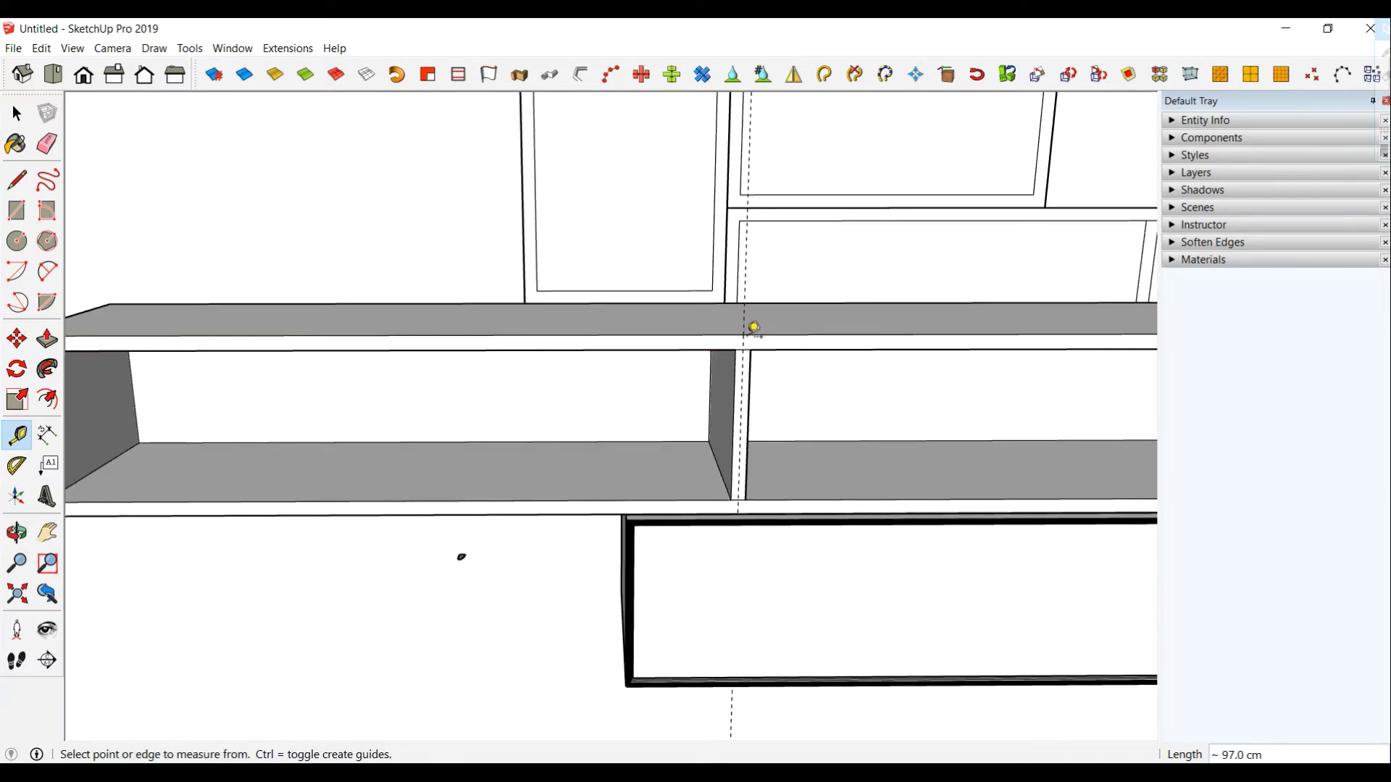
{"action": "scroll", "coordinate": [756, 334], "scroll_direction": "up", "scroll_amount": 1}
{"action": "scroll", "coordinate": [756, 334], "scroll_direction": "up", "scroll_amount": 1}
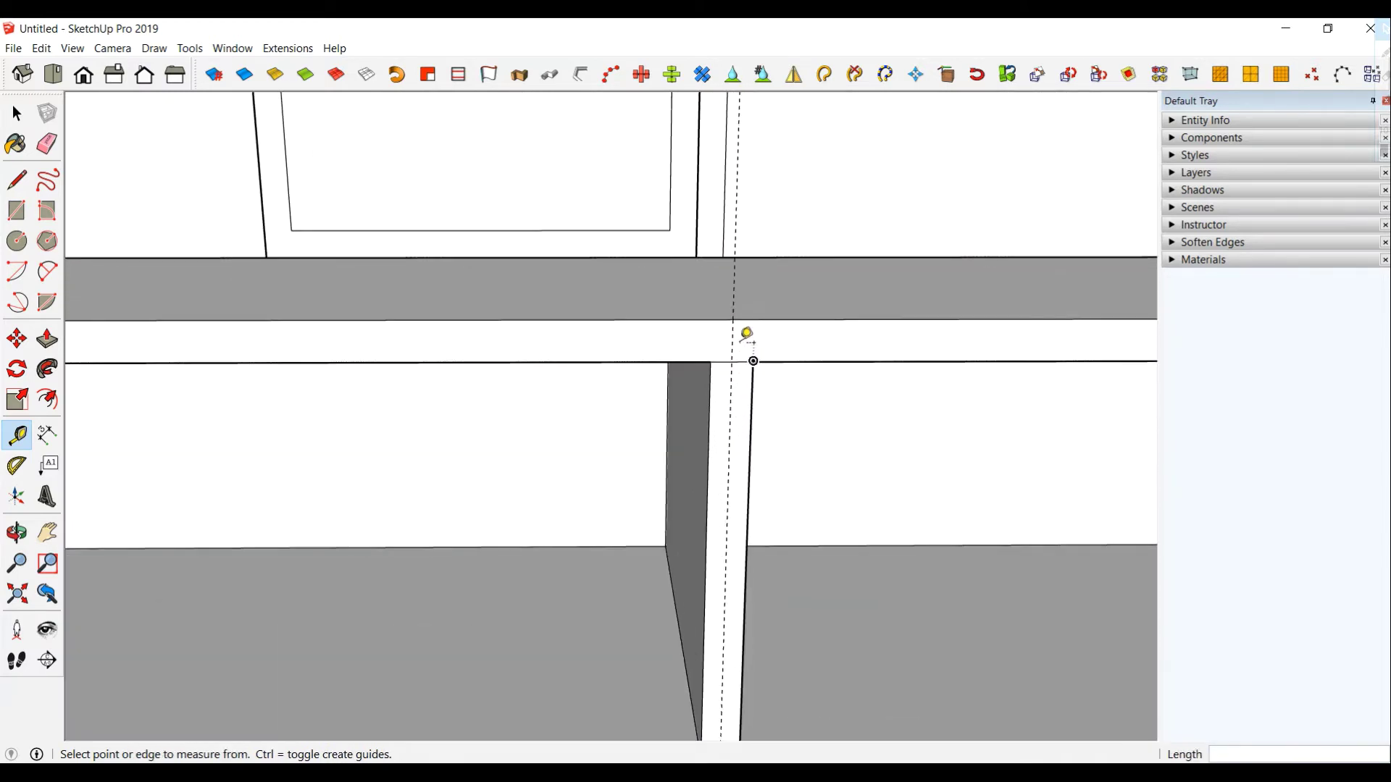
- Add guides 1.0 cm and 0.5 cm from the divider edge
{"action": "left_click", "coordinate": [732, 337]}
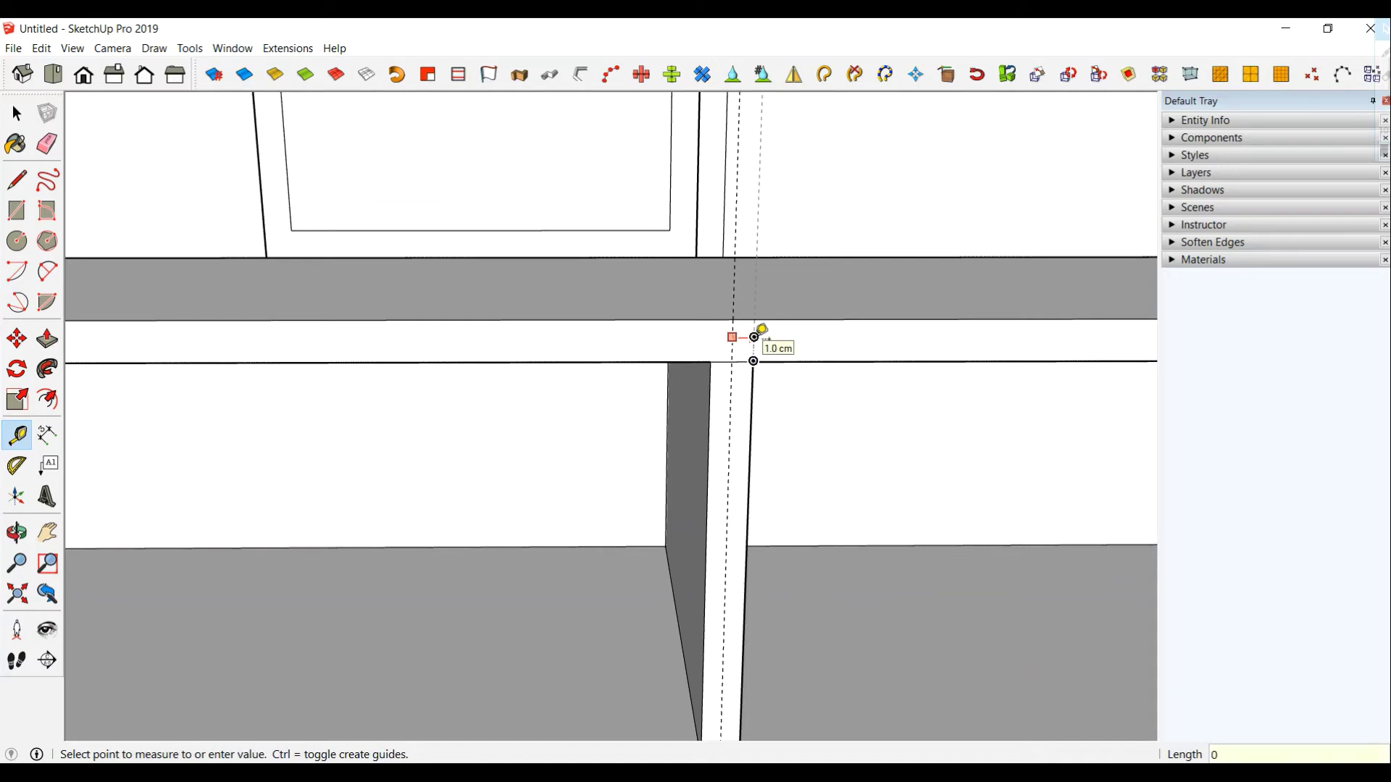
{"action": "left_click", "coordinate": [754, 337]}
{"action": "scroll", "coordinate": [757, 333], "scroll_direction": "up", "scroll_amount": 1}
{"action": "scroll", "coordinate": [760, 333], "scroll_direction": "up", "scroll_amount": 1}
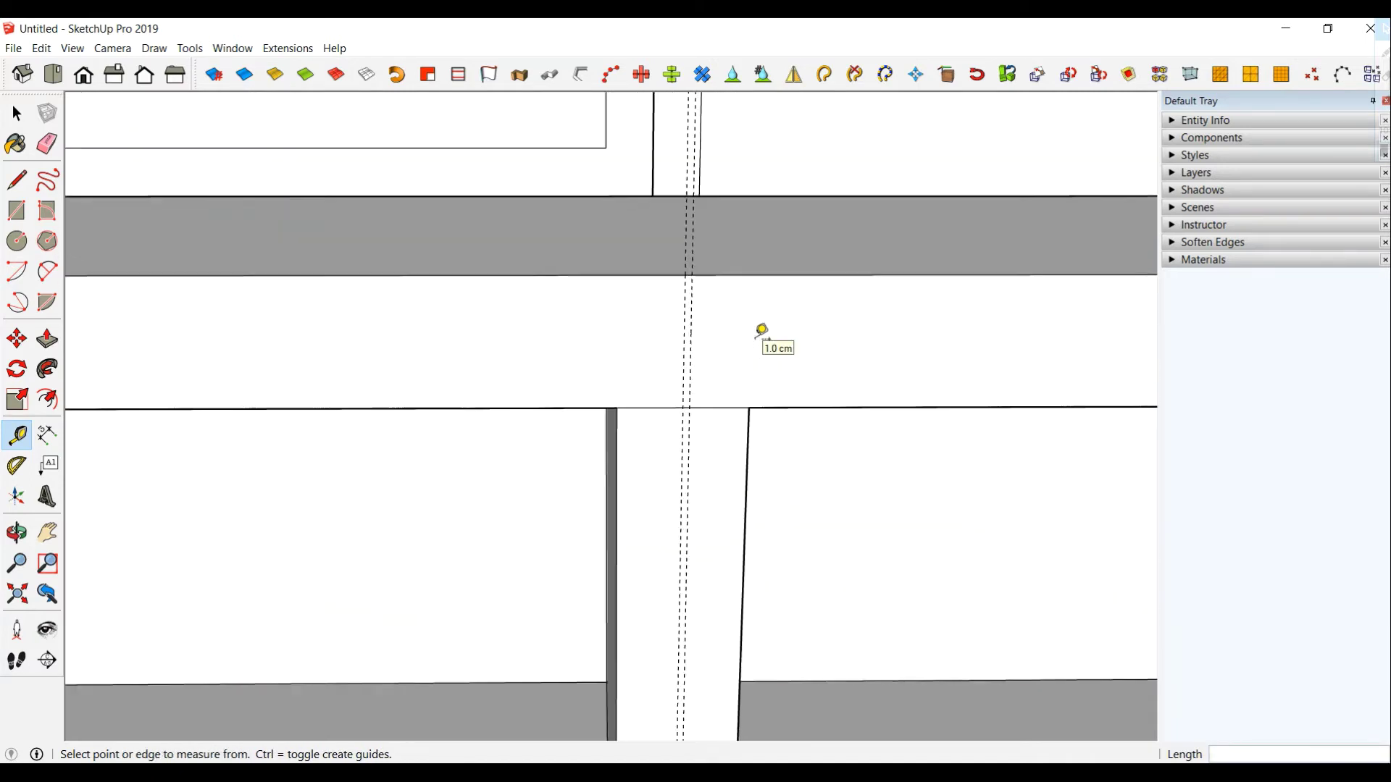
{"action": "left_click", "coordinate": [684, 343]}
{"action": "type", "text": "0."}
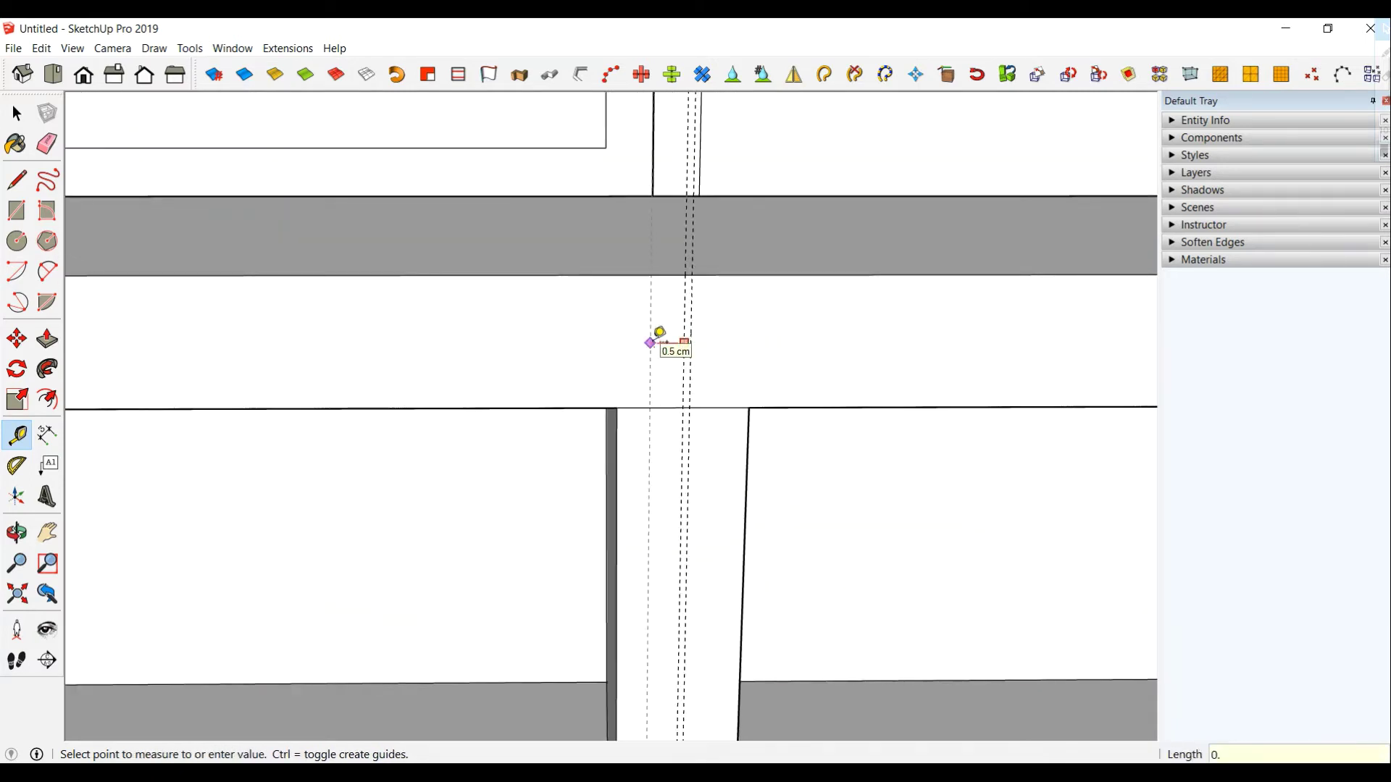
{"action": "left_click", "coordinate": [650, 341]}
{"action": "scroll", "coordinate": [652, 339], "scroll_direction": "down", "scroll_amount": 1}
{"action": "scroll", "coordinate": [652, 339], "scroll_direction": "down", "scroll_amount": 1}
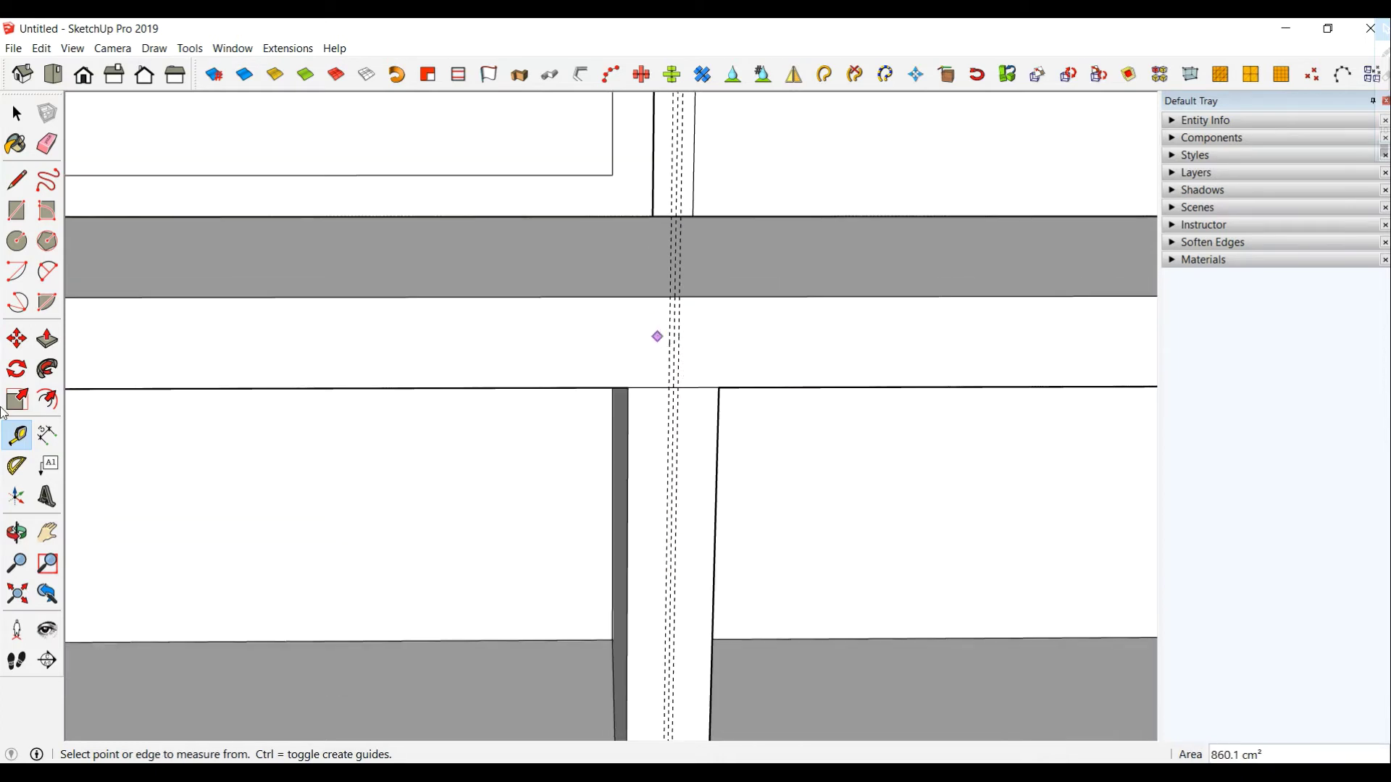
- Draw a roughly 97 by 25 cm rectangle across the left compartment's front
{"action": "left_click", "coordinate": [17, 210]}
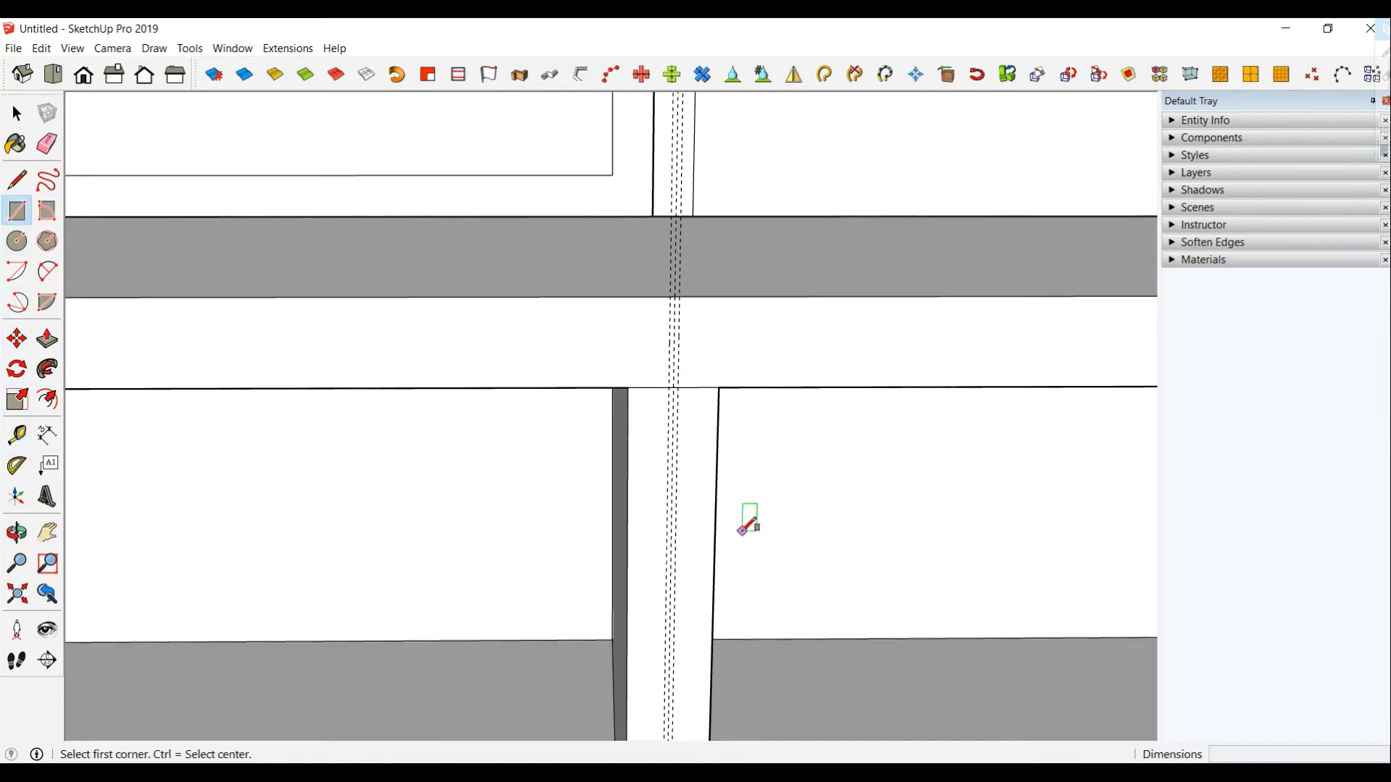
{"action": "scroll", "coordinate": [733, 507], "scroll_direction": "down", "scroll_amount": 1}
{"action": "scroll", "coordinate": [707, 408], "scroll_direction": "up", "scroll_amount": 1}
{"action": "scroll", "coordinate": [707, 369], "scroll_direction": "up", "scroll_amount": 1}
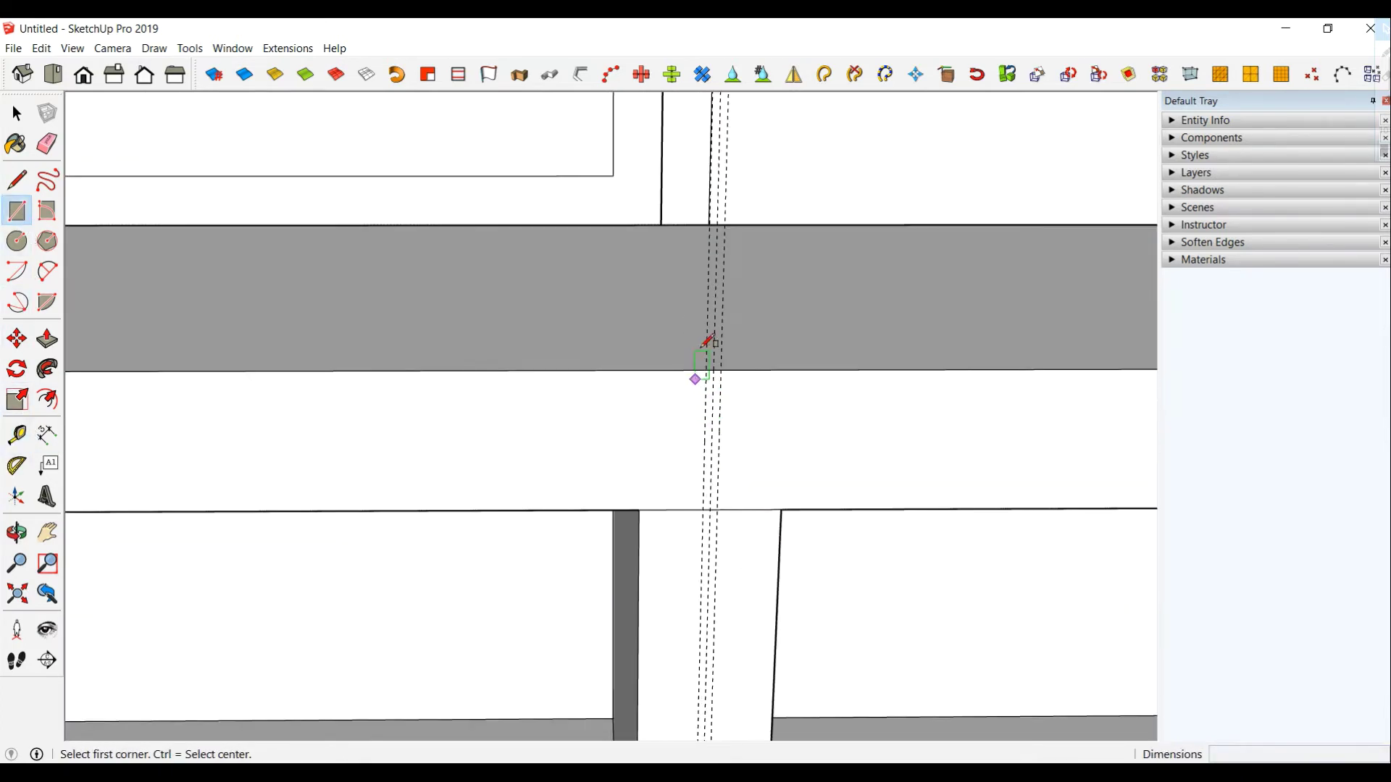
{"action": "left_click", "coordinate": [710, 368]}
{"action": "scroll", "coordinate": [522, 504], "scroll_direction": "down", "scroll_amount": 1}
{"action": "scroll", "coordinate": [522, 506], "scroll_direction": "down", "scroll_amount": 1}
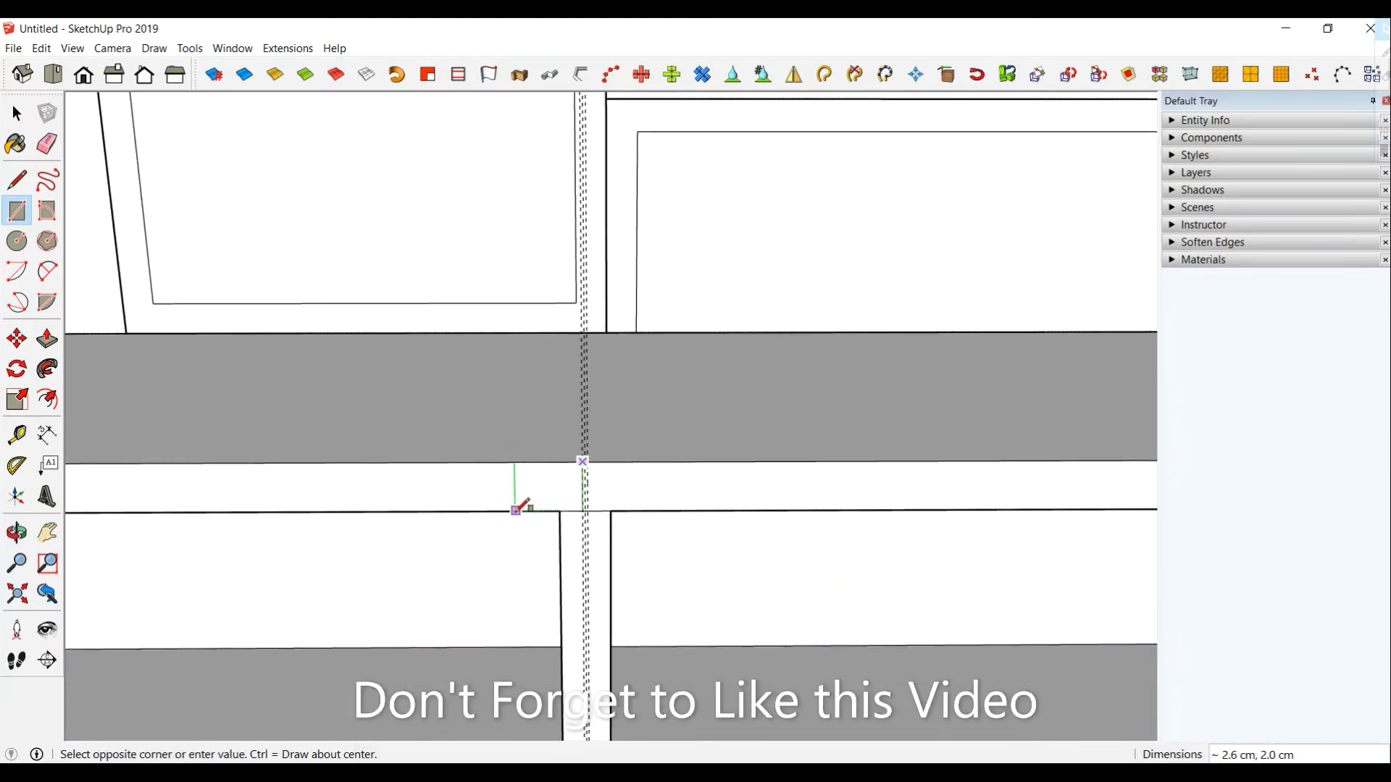
{"action": "scroll", "coordinate": [520, 507], "scroll_direction": "down", "scroll_amount": 1}
{"action": "scroll", "coordinate": [519, 509], "scroll_direction": "down", "scroll_amount": 2}
{"action": "scroll", "coordinate": [522, 503], "scroll_direction": "down", "scroll_amount": 1}
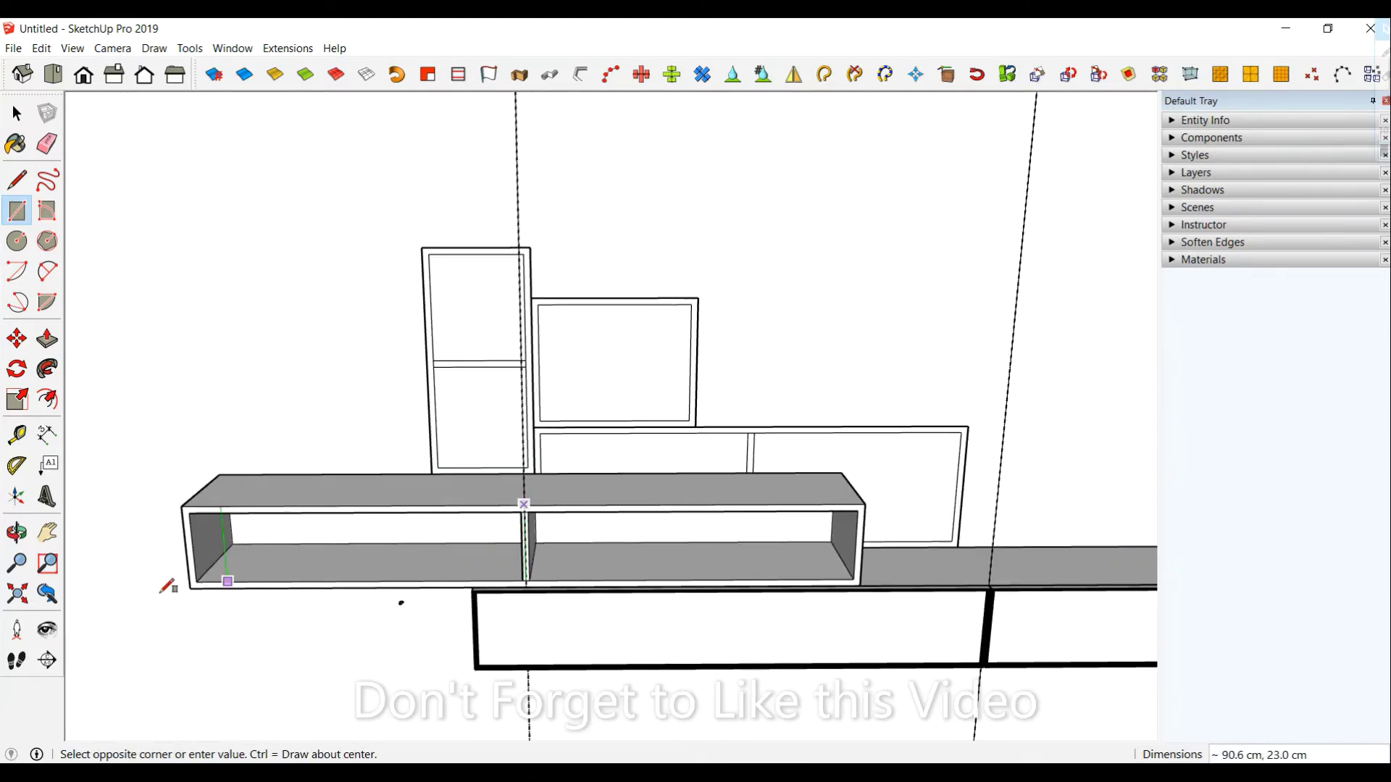
{"action": "left_click", "coordinate": [190, 587]}
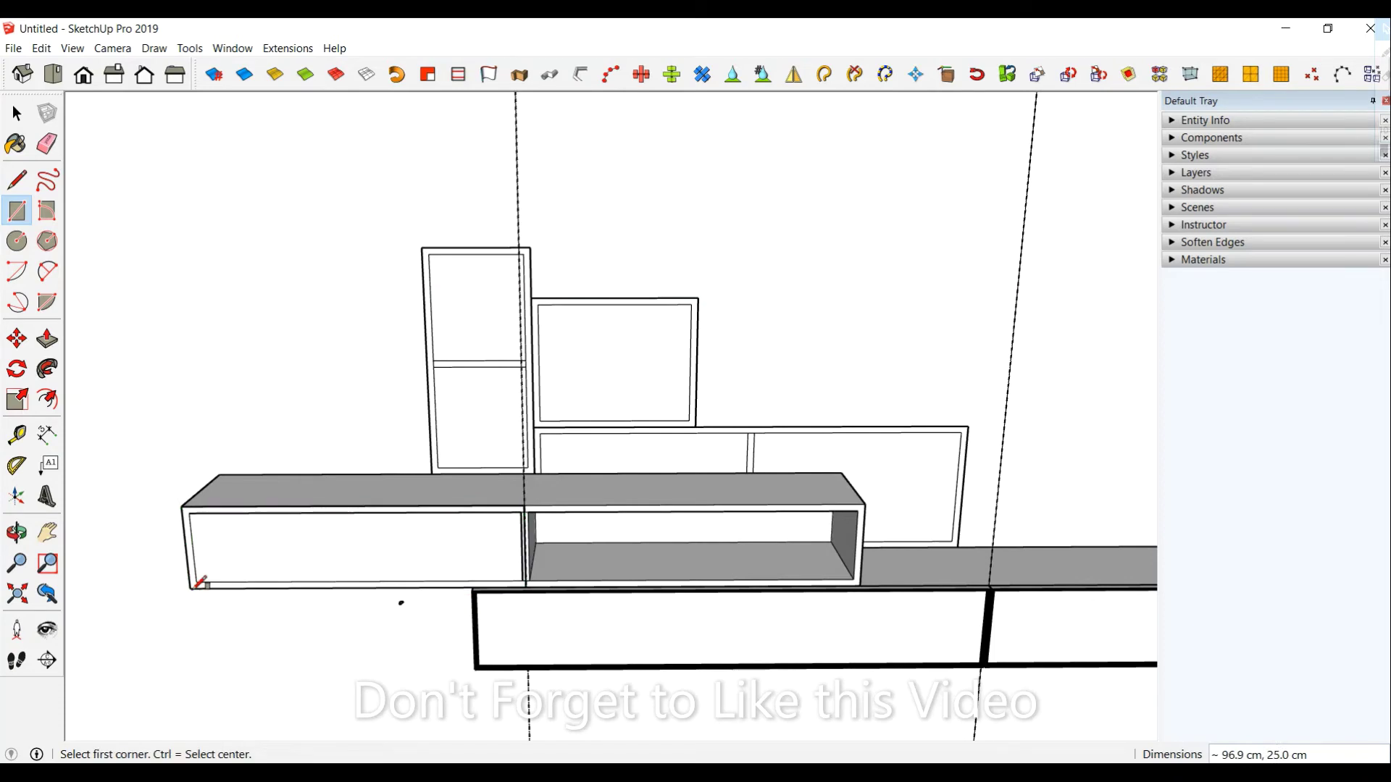
{"action": "mouse_move", "coordinate": [192, 585]}
{"action": "middle_mouse_down"}
{"action": "mouse_move", "coordinate": [505, 558]}
{"action": "mouse_move", "coordinate": [342, 633]}
{"action": "middle_mouse_up"}
{"action": "scroll", "coordinate": [395, 578], "scroll_direction": "up", "scroll_amount": 2}
{"action": "mouse_move", "coordinate": [480, 588]}
{"action": "middle_mouse_down"}
{"action": "mouse_move", "coordinate": [542, 621]}
{"action": "mouse_move", "coordinate": [553, 522]}
{"action": "mouse_move", "coordinate": [580, 553]}
{"action": "middle_mouse_up"}
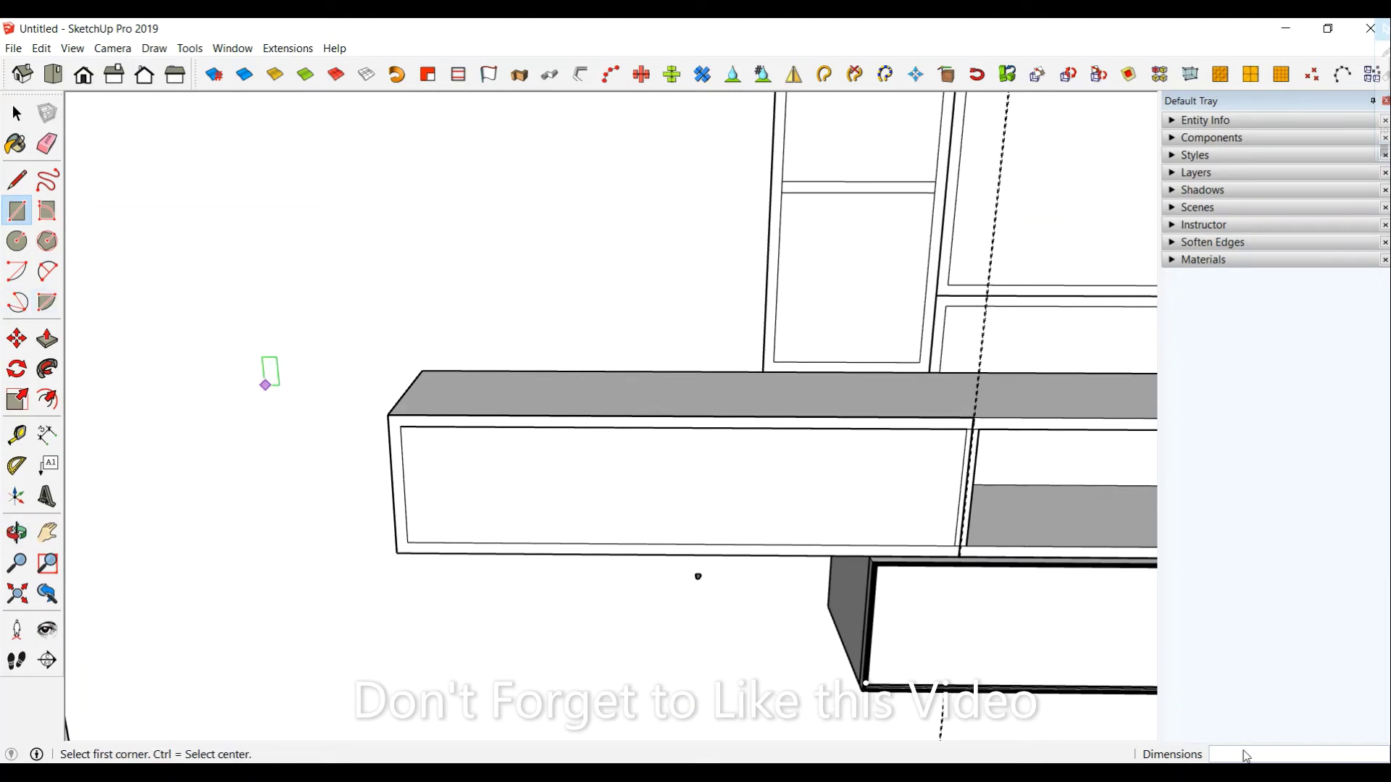
- Copy the rounded profile to the top corner of the left front panel
{"action": "left_click", "coordinate": [16, 113]}
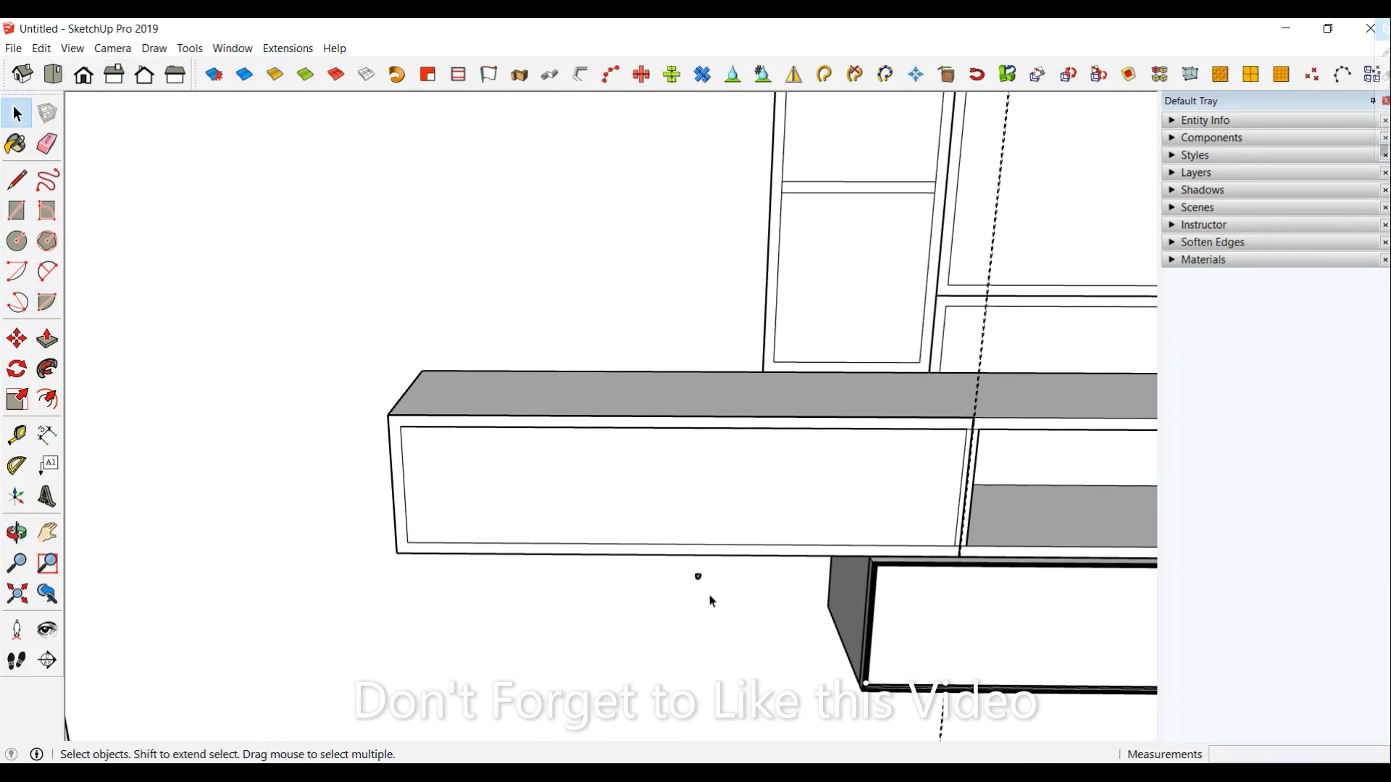
{"action": "left_click", "coordinate": [16, 338]}
{"action": "scroll", "coordinate": [708, 571], "scroll_direction": "up", "scroll_amount": 3}
{"action": "scroll", "coordinate": [716, 568], "scroll_direction": "up", "scroll_amount": 3}
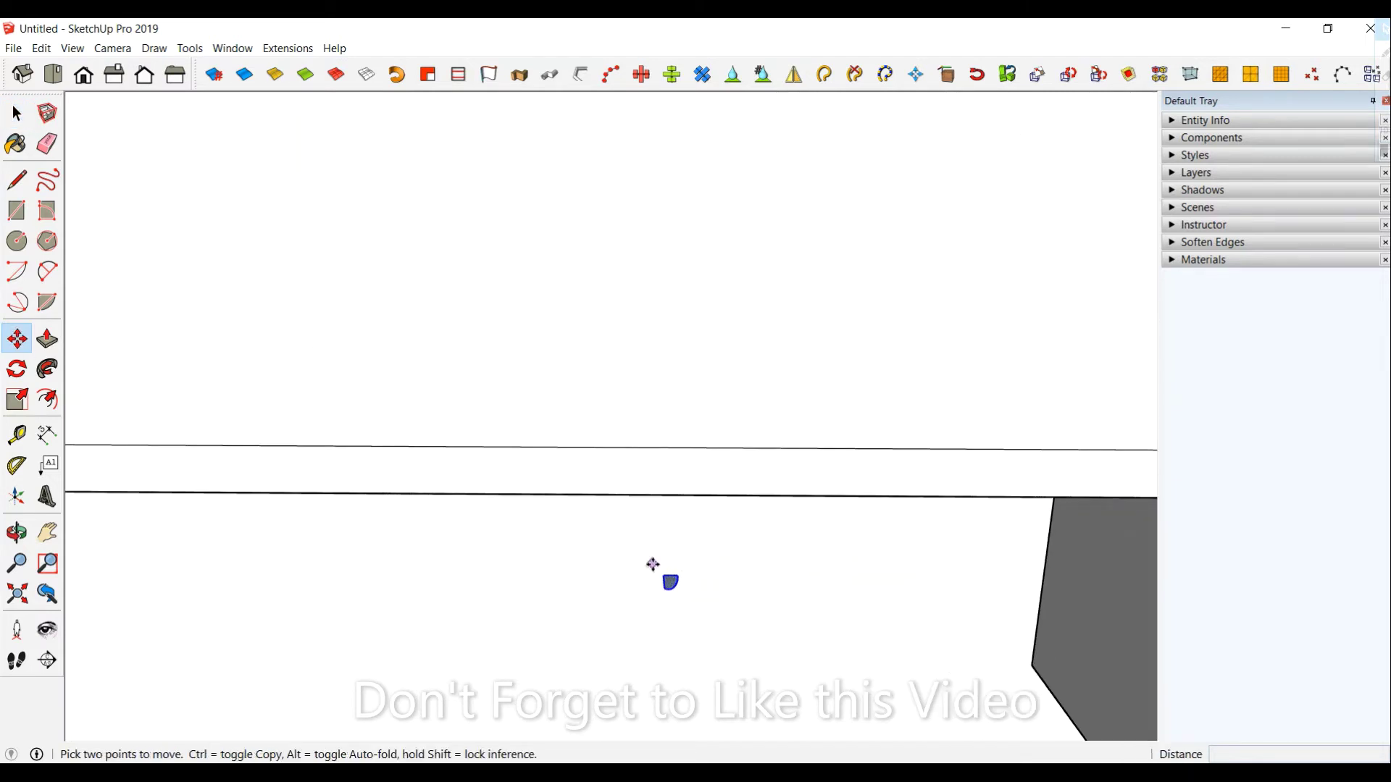
{"action": "key", "text": "ctrl"}
{"action": "left_click", "coordinate": [664, 576]}
{"action": "scroll", "coordinate": [426, 543], "scroll_direction": "down", "scroll_amount": 5}
{"action": "scroll", "coordinate": [425, 549], "scroll_direction": "down", "scroll_amount": 2}
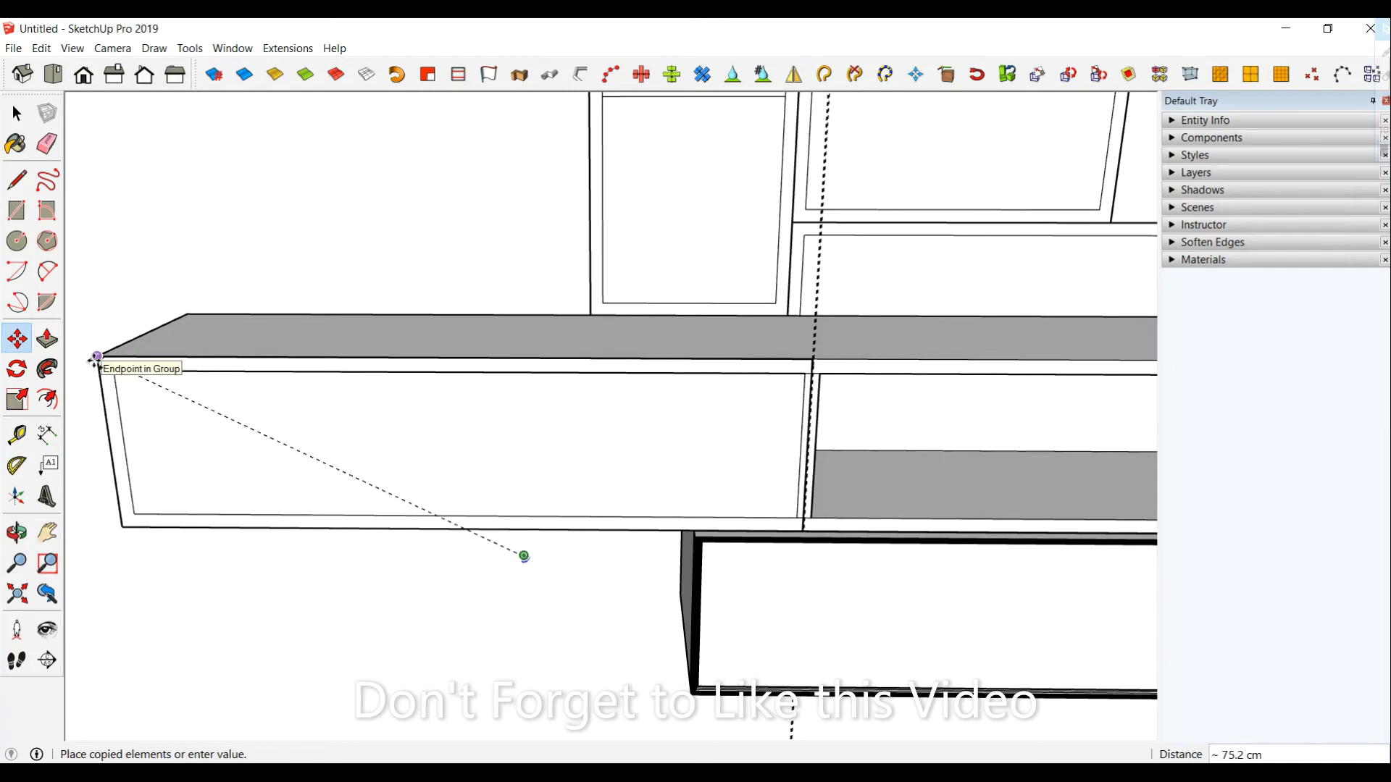
{"action": "middle_click_drag", "start_coordinate": [91, 363], "coordinate": [388, 452]}
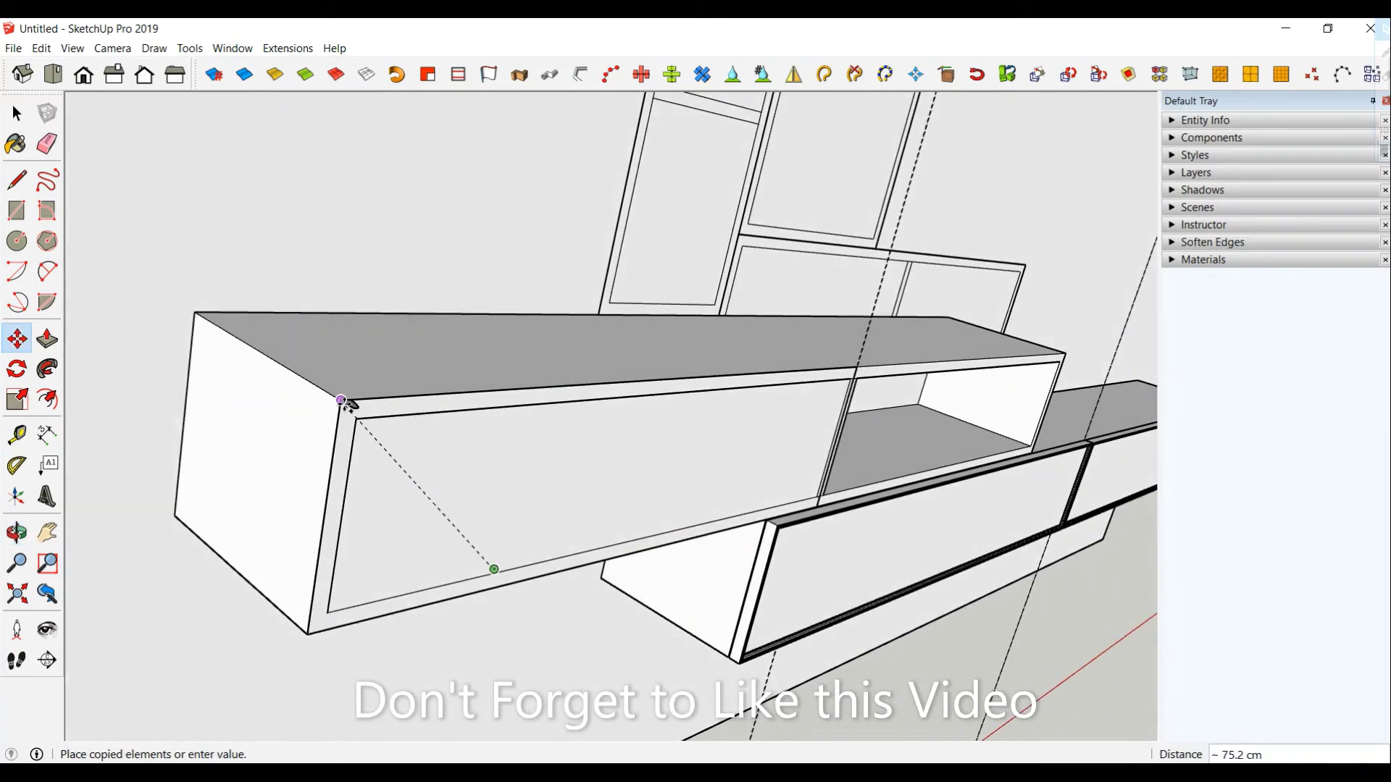
{"action": "left_click", "coordinate": [340, 400]}
{"action": "middle_click_drag", "start_coordinate": [341, 402], "coordinate": [144, 472]}
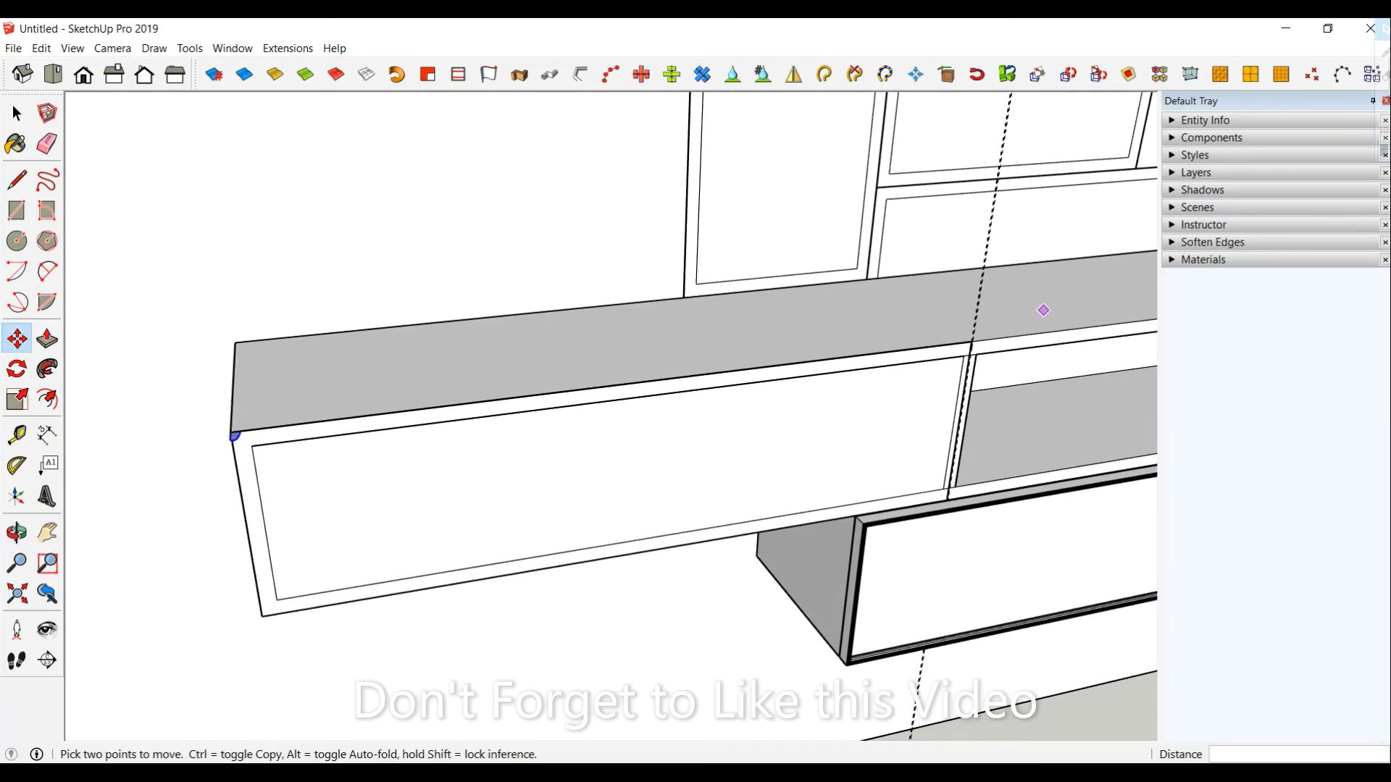
{"action": "mouse_move", "coordinate": [398, 363]}
{"action": "middle_mouse_down"}
{"action": "mouse_move", "coordinate": [288, 187]}
{"action": "mouse_move", "coordinate": [343, 420]}
{"action": "middle_mouse_up"}
{"action": "middle_click_drag", "start_coordinate": [555, 534], "coordinate": [487, 490]}
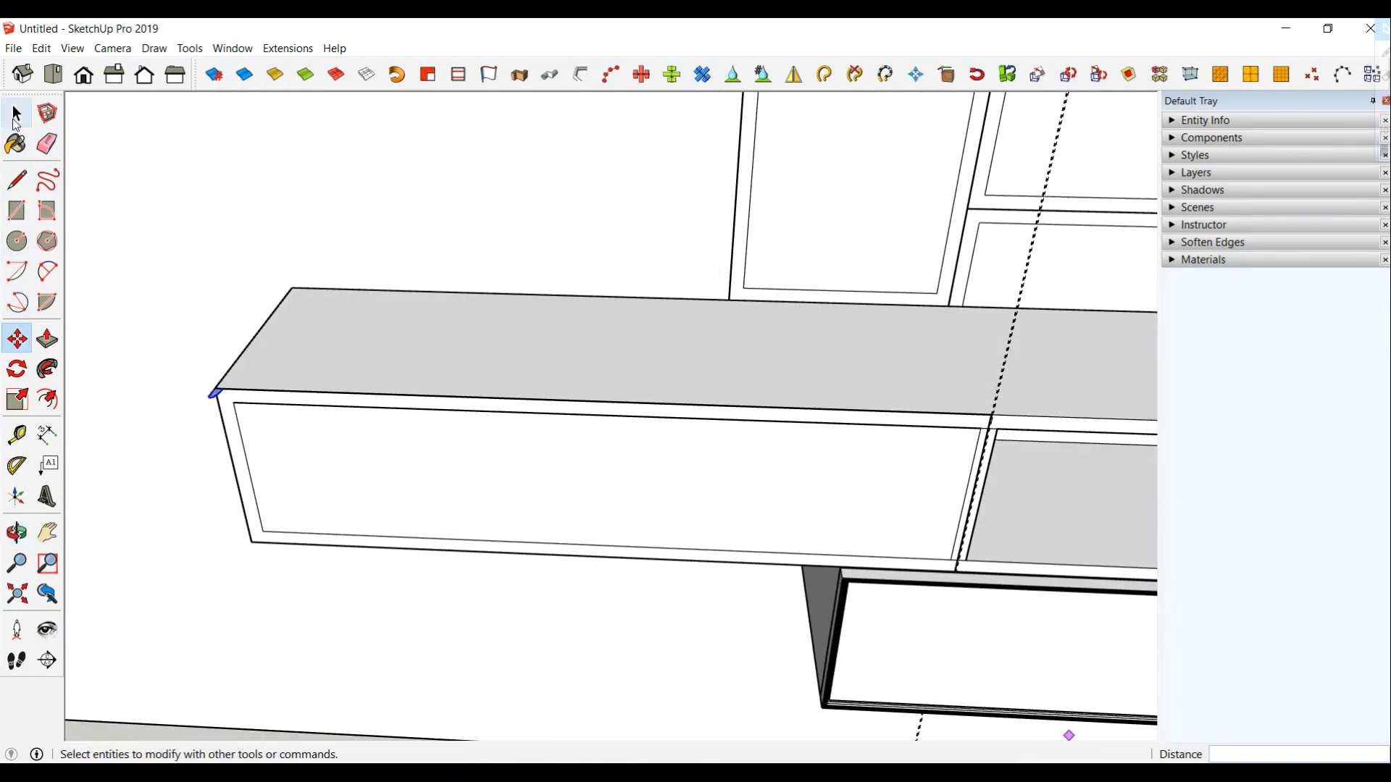
- Sweep the profile around the left front panel's whole border with Follow Me
{"action": "left_click", "coordinate": [17, 113]}
{"action": "left_click", "coordinate": [514, 497]}
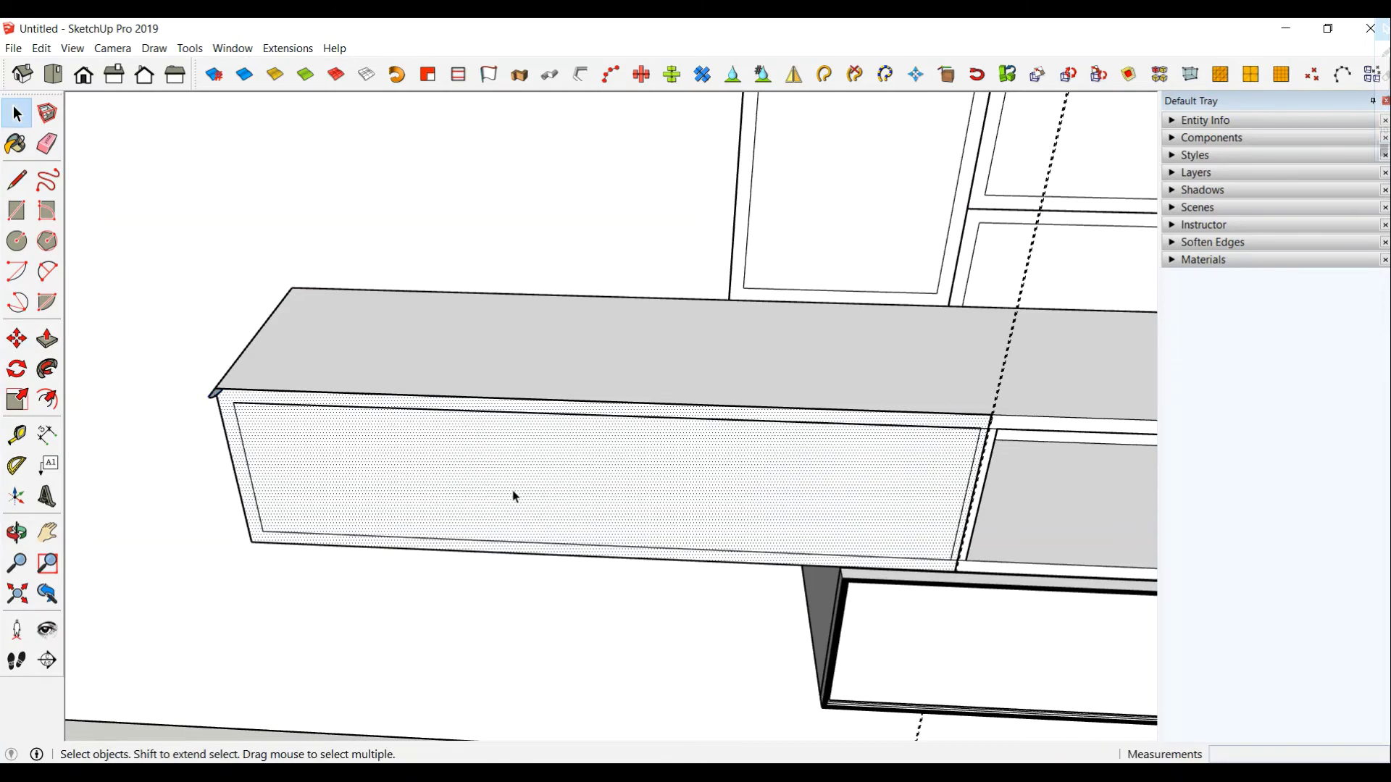
{"action": "left_click", "coordinate": [48, 369]}
{"action": "scroll", "coordinate": [272, 412], "scroll_direction": "up", "scroll_amount": 3}
{"action": "left_click", "coordinate": [266, 391]}
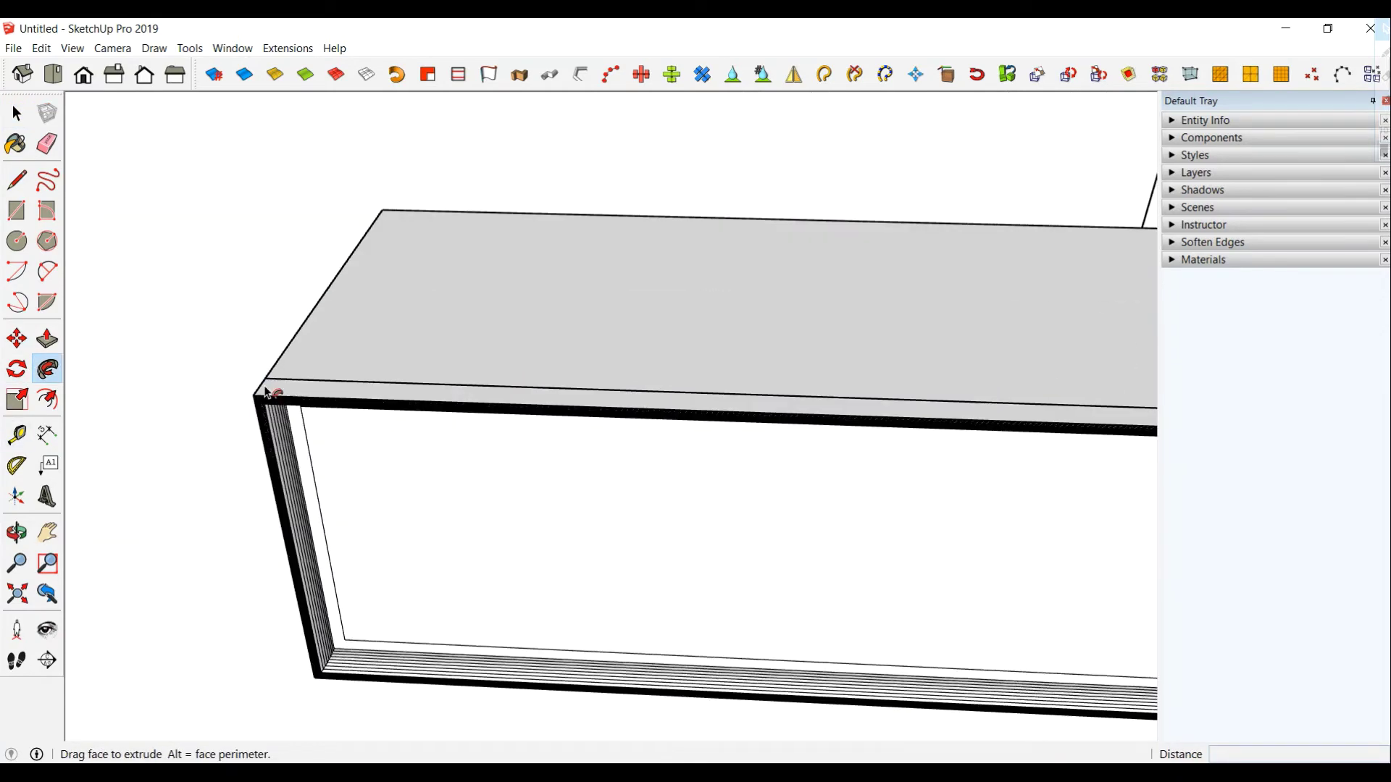
{"action": "scroll", "coordinate": [293, 424], "scroll_direction": "down", "scroll_amount": 3}
{"action": "scroll", "coordinate": [301, 429], "scroll_direction": "down", "scroll_amount": 3}
{"action": "mouse_move", "coordinate": [376, 472]}
{"action": "middle_mouse_down"}
{"action": "mouse_move", "coordinate": [606, 408]}
{"action": "mouse_move", "coordinate": [623, 467]}
{"action": "middle_mouse_up"}
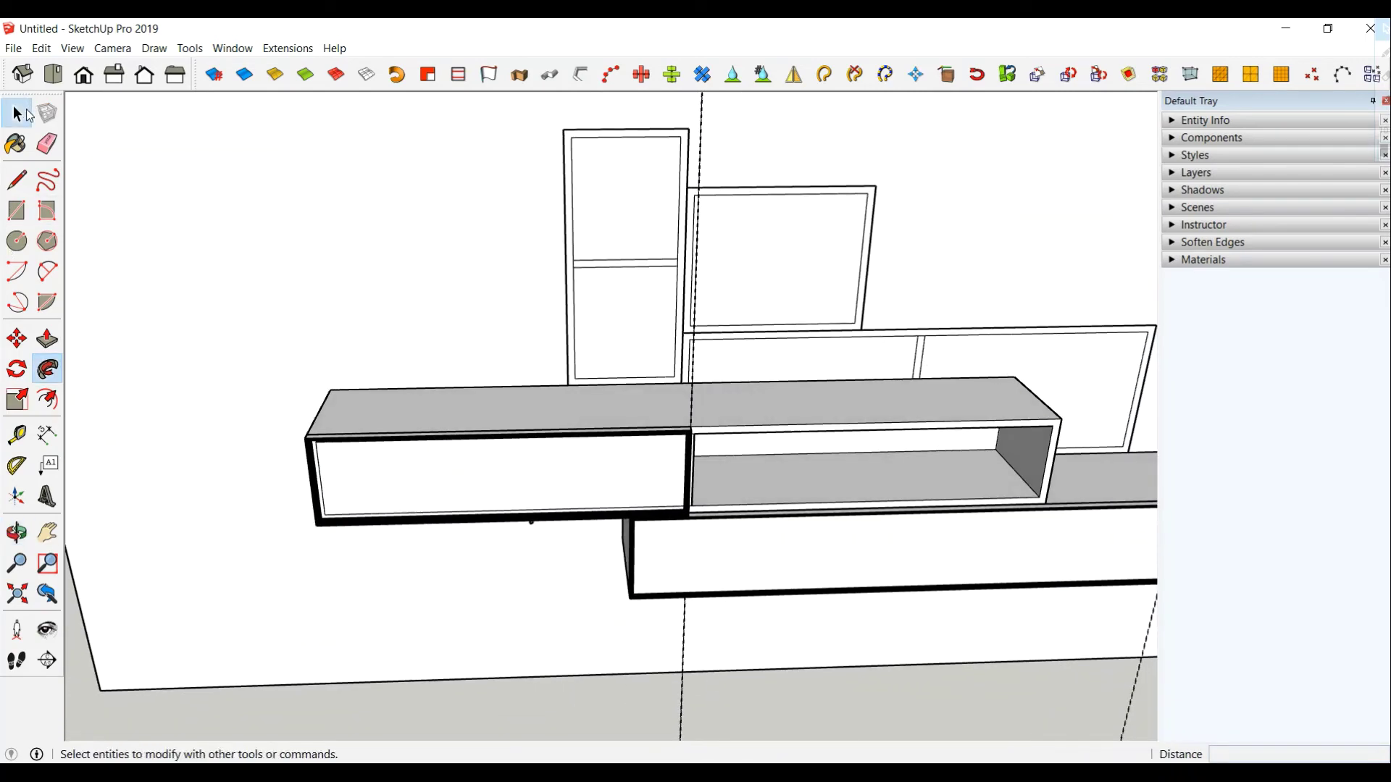
- Make the profiled left door front into a single group
{"action": "left_click", "coordinate": [28, 111]}
{"action": "middle_click_drag", "start_coordinate": [424, 478], "coordinate": [351, 396]}
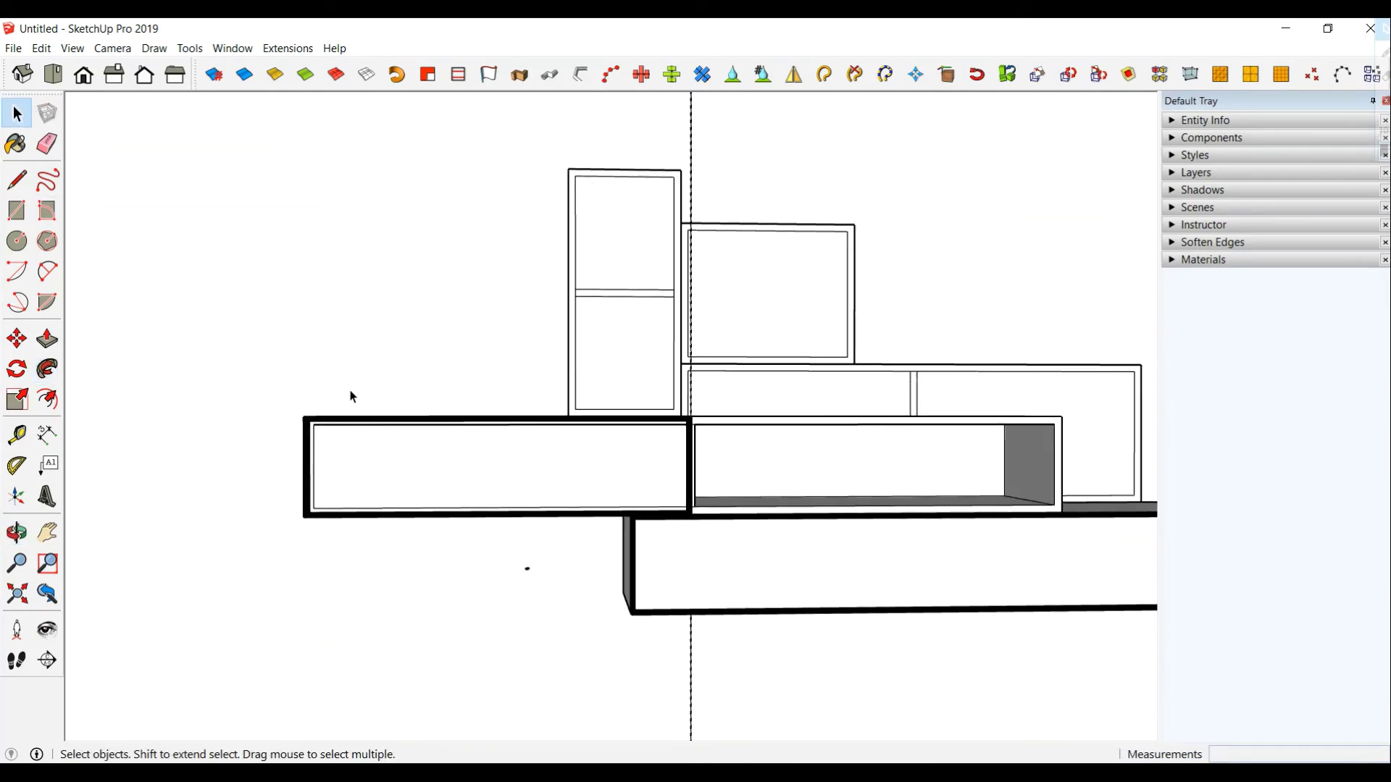
{"action": "left_click_drag", "start_coordinate": [275, 398], "coordinate": [731, 552]}
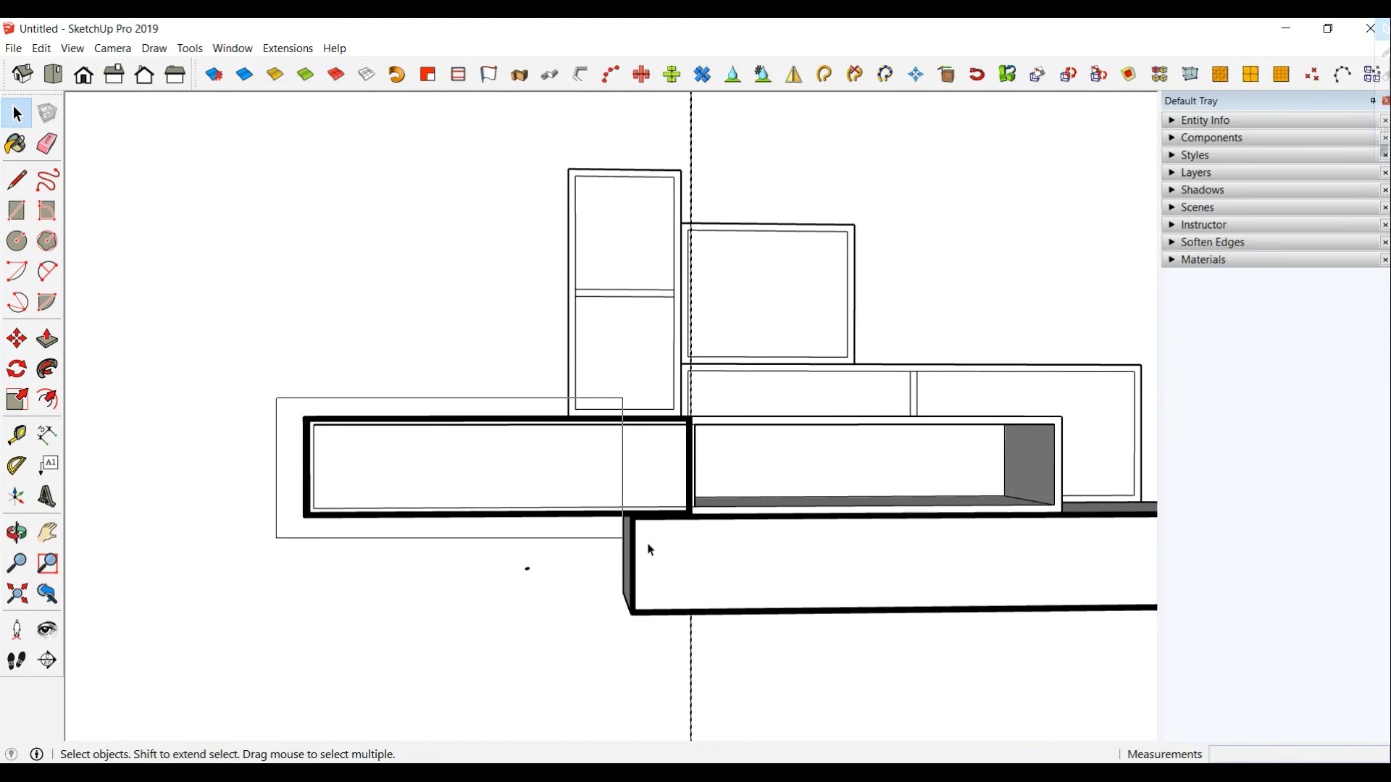
{"action": "right_click", "coordinate": [531, 481]}
{"action": "left_click", "coordinate": [576, 190]}
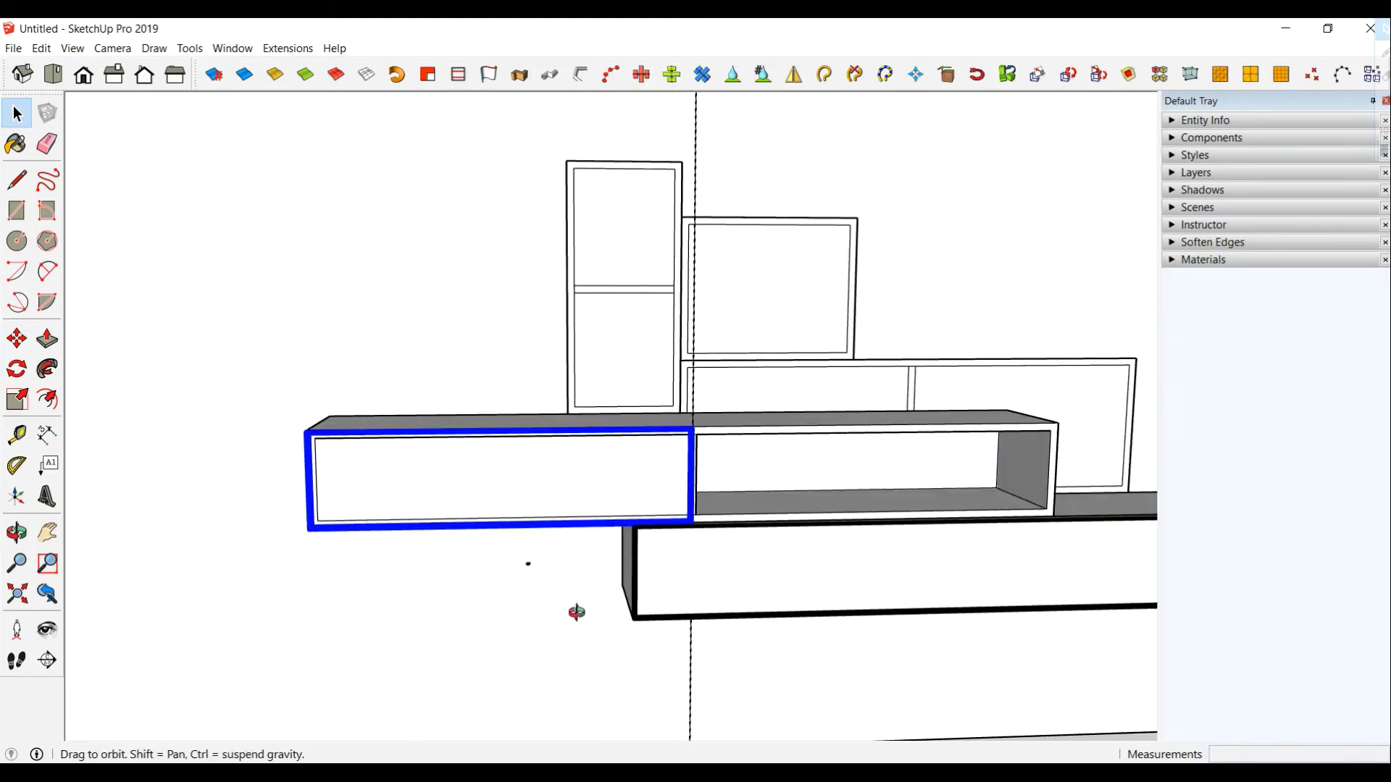
- Copy the grouped door front corner-to-corner onto the right compartment
{"action": "middle_click_drag", "start_coordinate": [575, 611], "coordinate": [565, 487]}
{"action": "scroll", "coordinate": [550, 521], "scroll_direction": "up", "scroll_amount": 3}
{"action": "scroll", "coordinate": [550, 521], "scroll_direction": "up", "scroll_amount": 3}
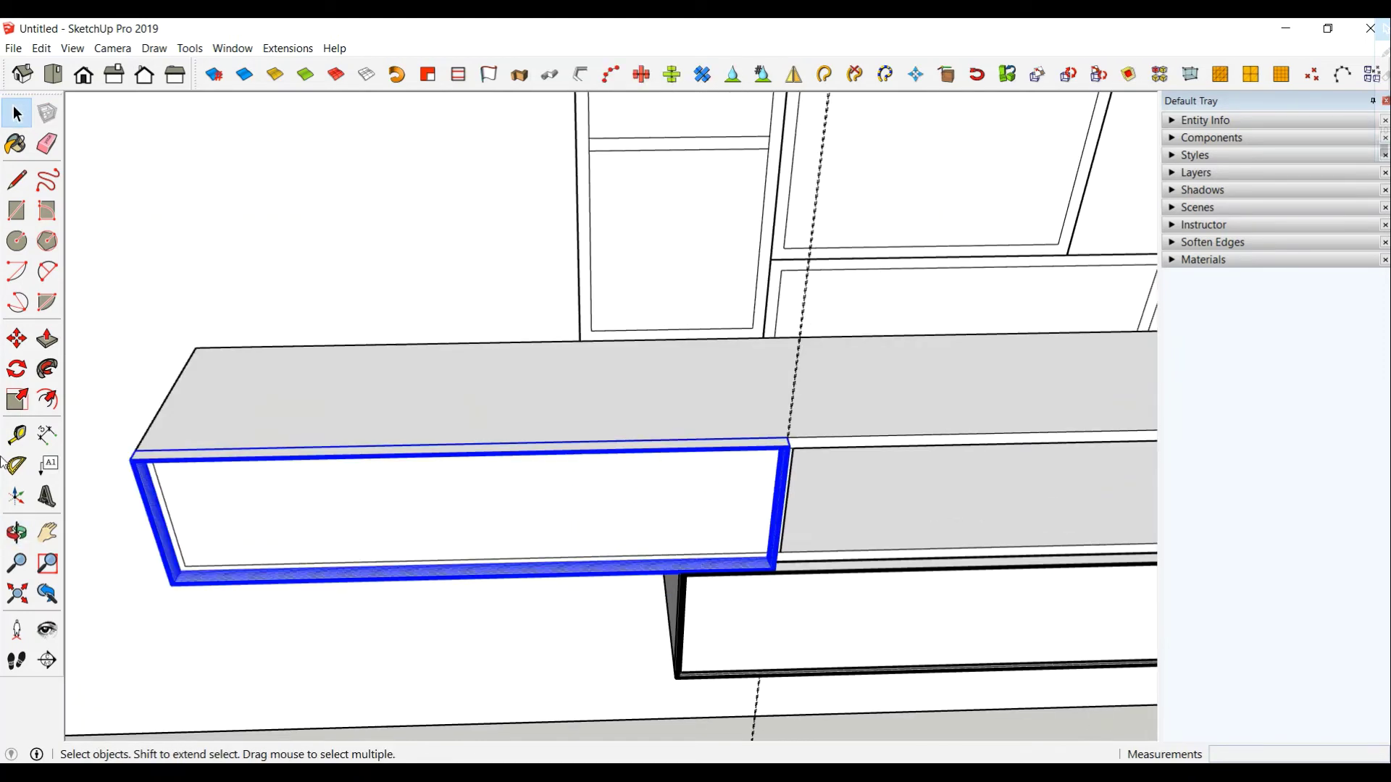
{"action": "left_click", "coordinate": [16, 338]}
{"action": "left_click", "coordinate": [136, 449]}
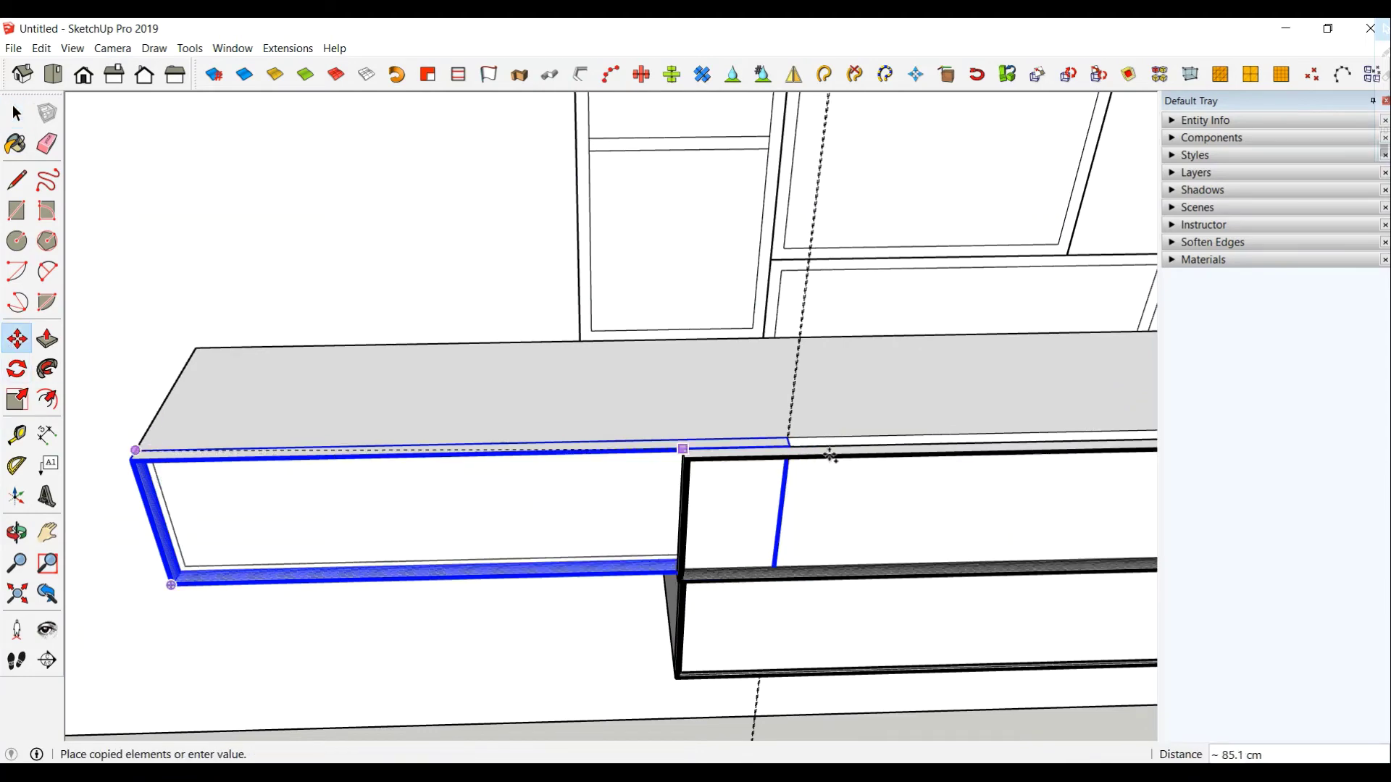
{"action": "scroll", "coordinate": [833, 450], "scroll_direction": "up", "scroll_amount": 5}
{"action": "middle_click_drag", "start_coordinate": [824, 435], "coordinate": [659, 472]}
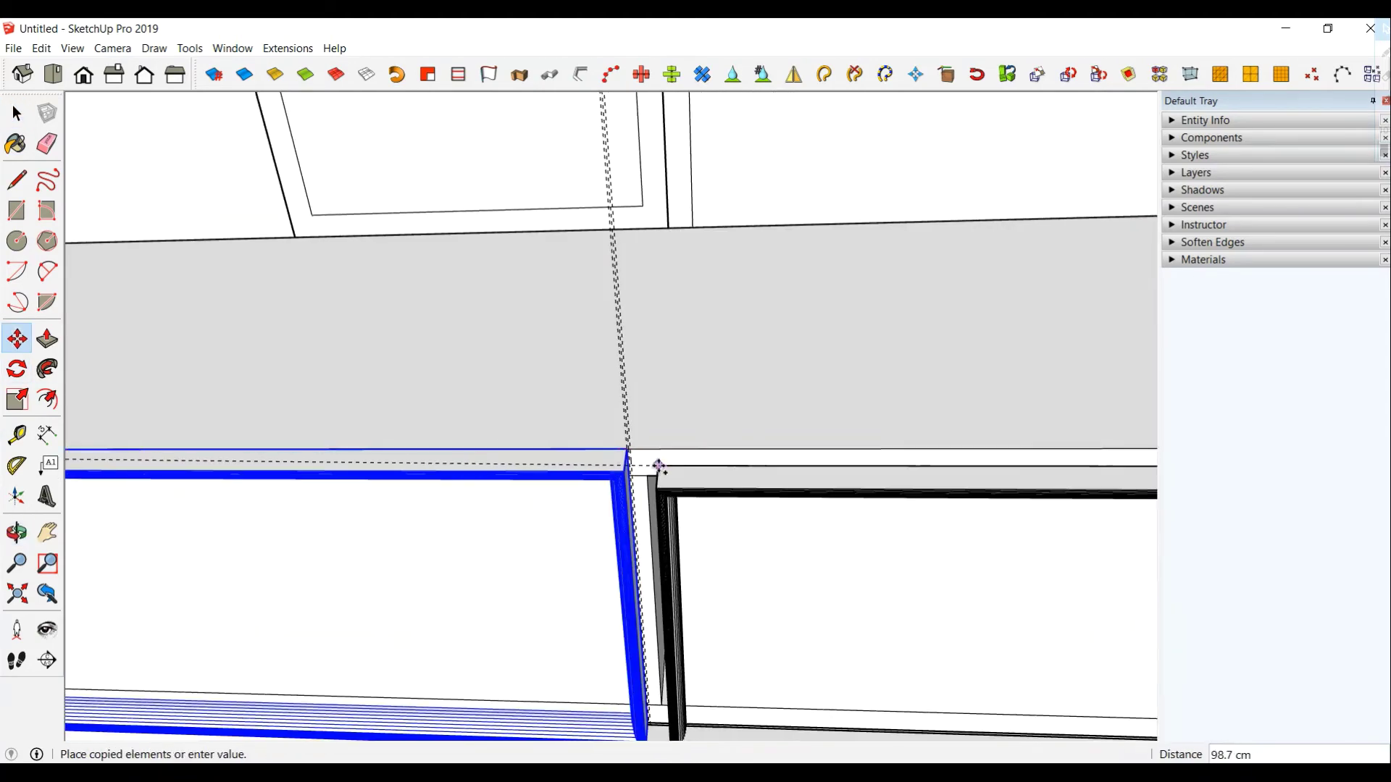
{"action": "scroll", "coordinate": [638, 464], "scroll_direction": "up", "scroll_amount": 2}
{"action": "scroll", "coordinate": [608, 449], "scroll_direction": "up", "scroll_amount": 2}
{"action": "scroll", "coordinate": [607, 432], "scroll_direction": "up", "scroll_amount": 2}
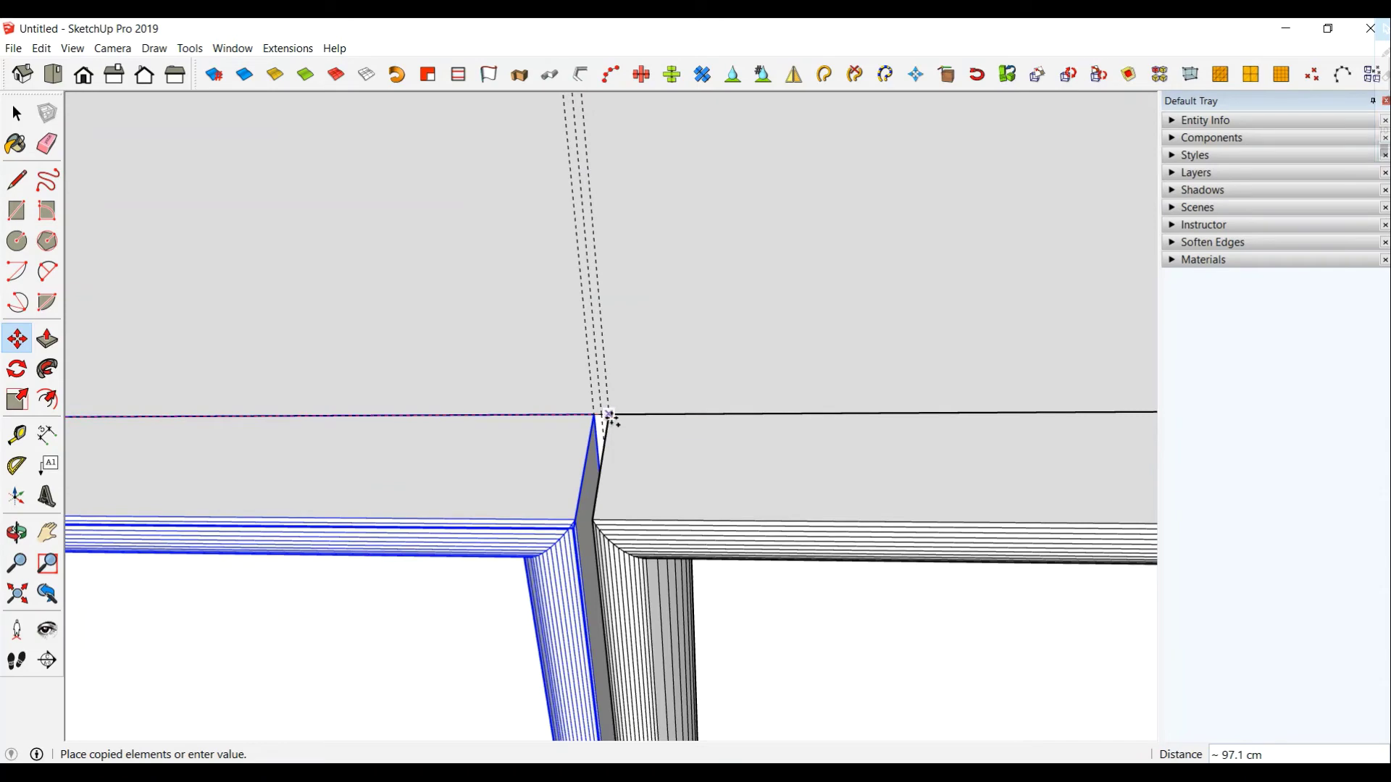
{"action": "left_click", "coordinate": [608, 418]}
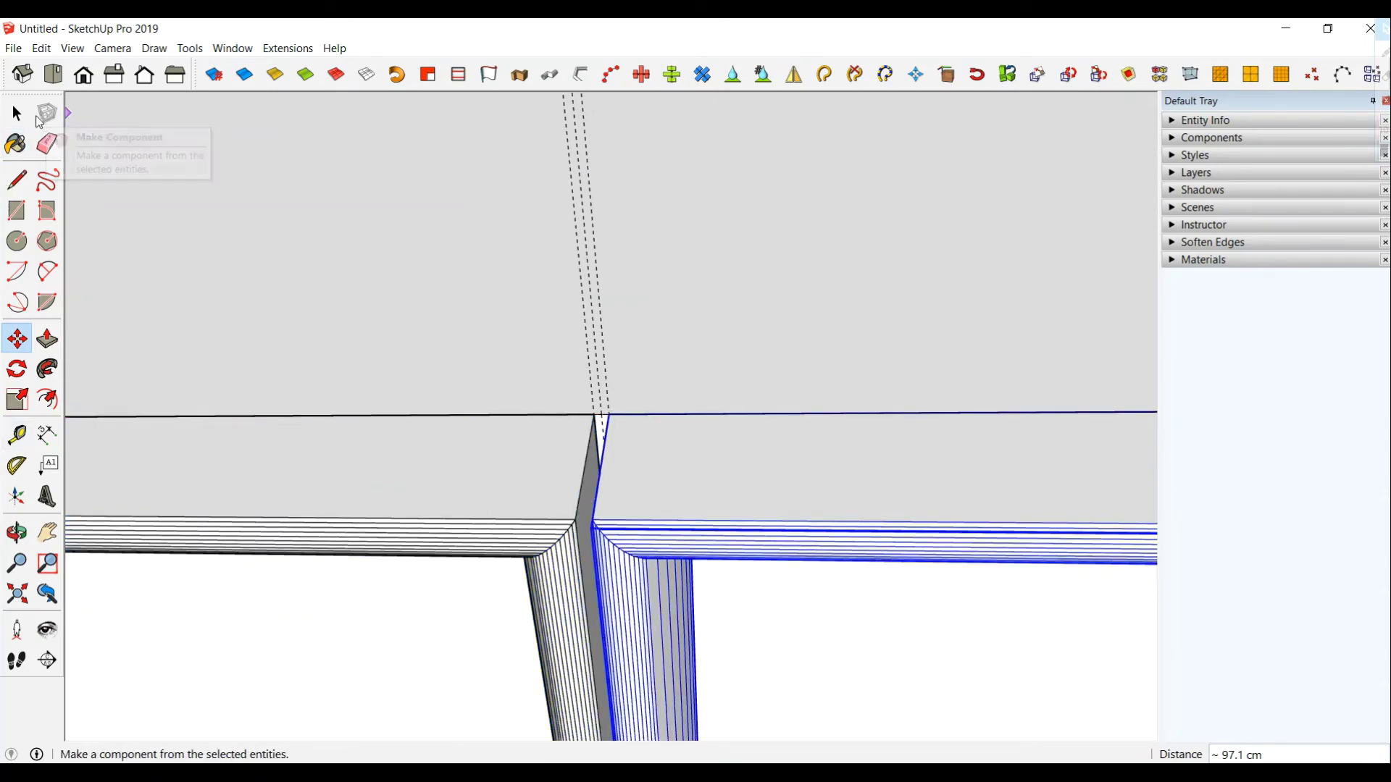
- Select both door fronts and begin moving them slightly downward together
{"action": "left_click", "coordinate": [16, 113]}
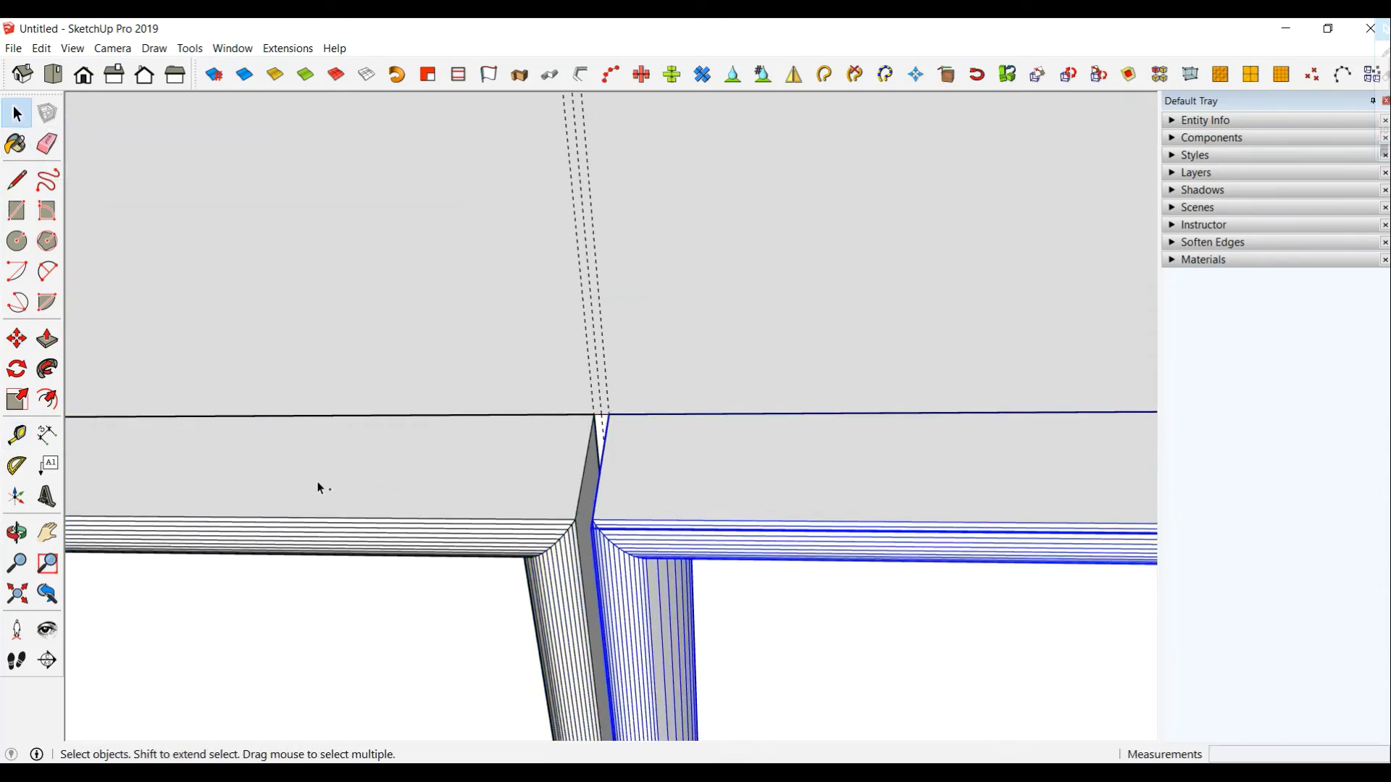
{"action": "left_click", "coordinate": [429, 520]}
{"action": "left_click", "coordinate": [684, 525], "text": "shift"}
{"action": "scroll", "coordinate": [749, 590], "scroll_direction": "down", "scroll_amount": 2}
{"action": "scroll", "coordinate": [749, 590], "scroll_direction": "down", "scroll_amount": 1}
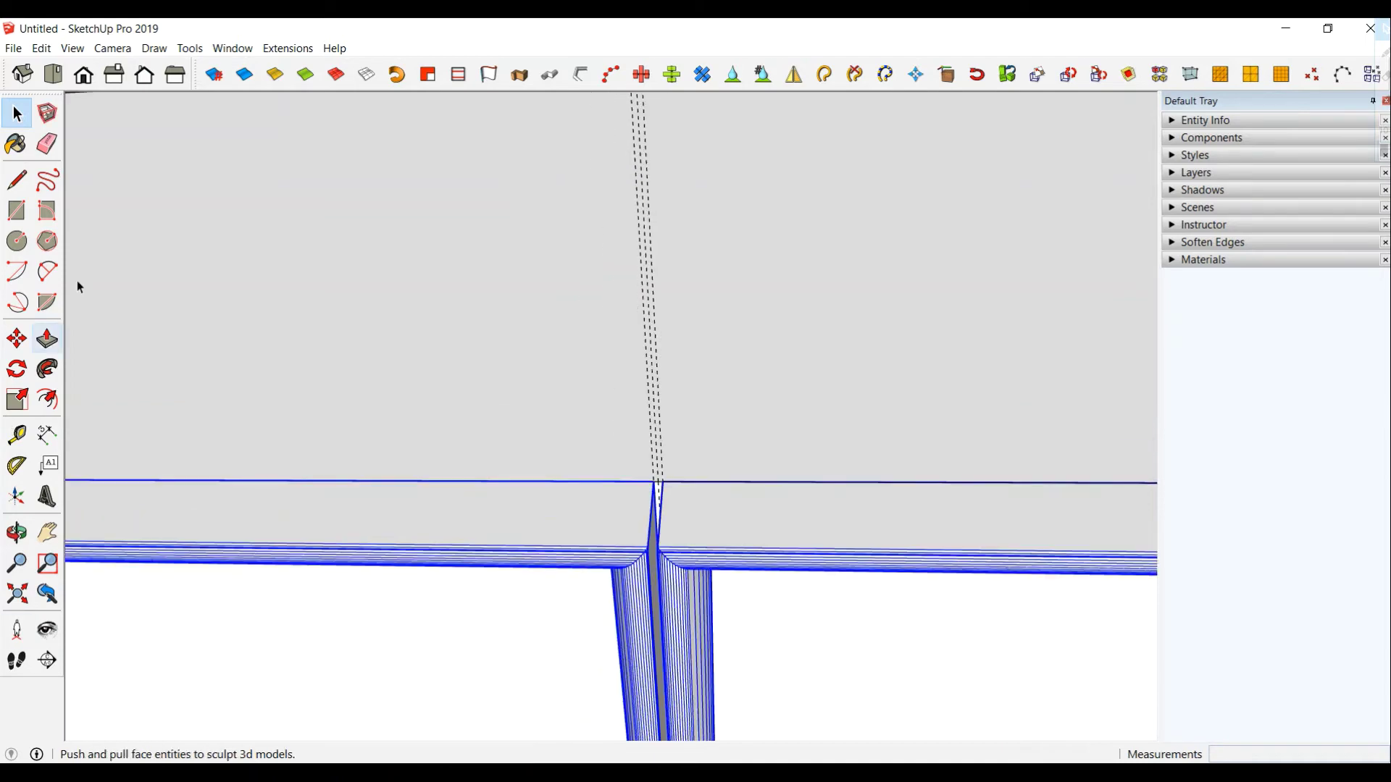
{"action": "left_click", "coordinate": [16, 338]}
{"action": "left_click", "coordinate": [404, 290]}
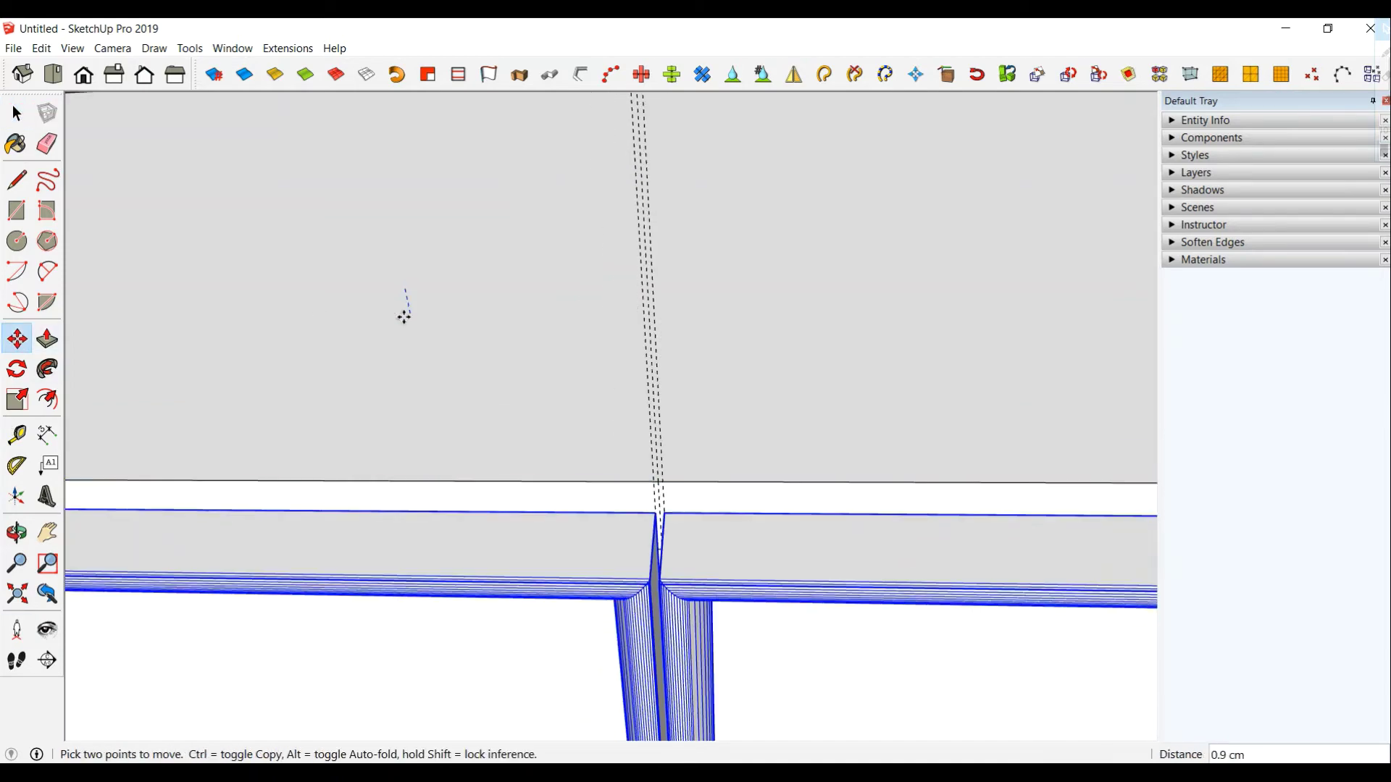
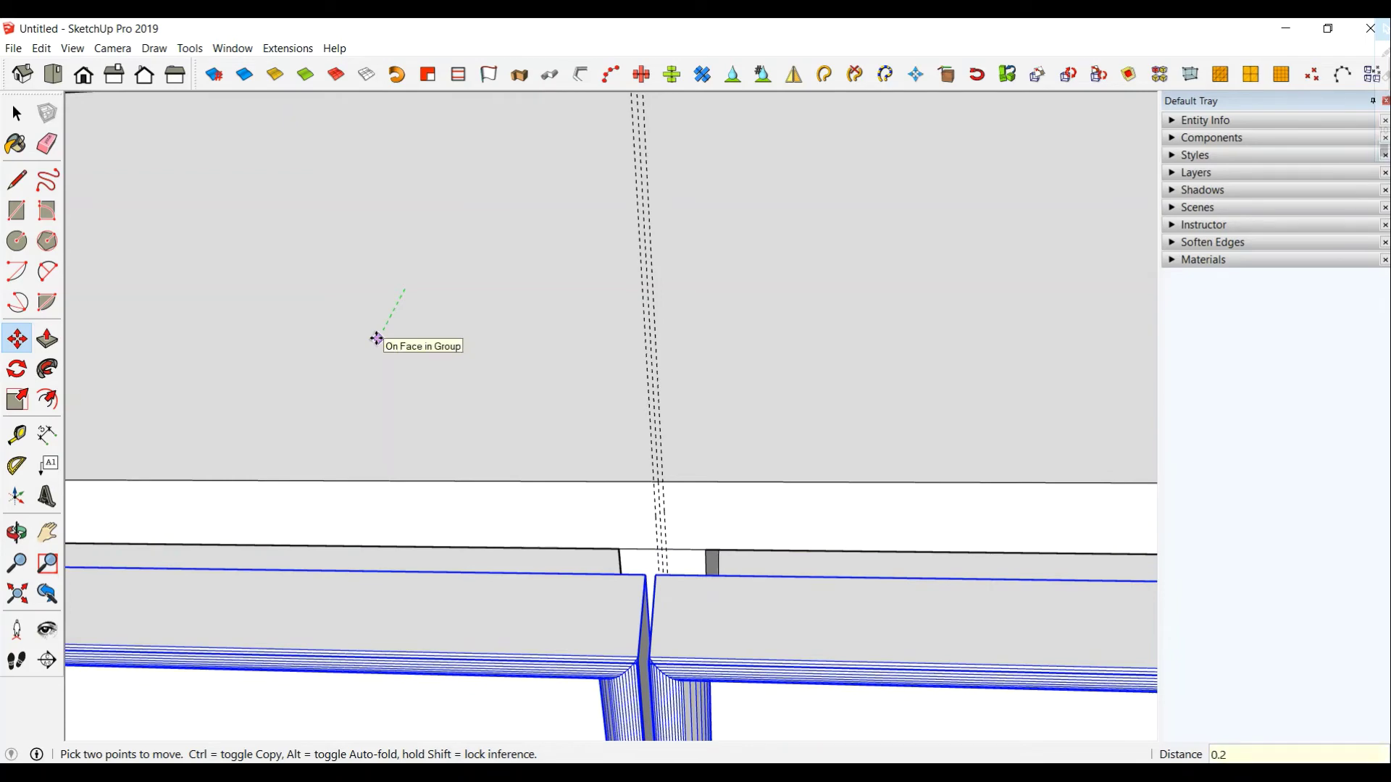
- Drop the open shelf box in place above the lower cabinets and clear the selection
{"action": "scroll", "coordinate": [376, 338], "scroll_direction": "down", "scroll_amount": 2}
{"action": "scroll", "coordinate": [376, 338], "scroll_direction": "up", "scroll_amount": 2}
{"action": "scroll", "coordinate": [376, 338], "scroll_direction": "up", "scroll_amount": 1}
{"action": "scroll", "coordinate": [658, 379], "scroll_direction": "up", "scroll_amount": 1}
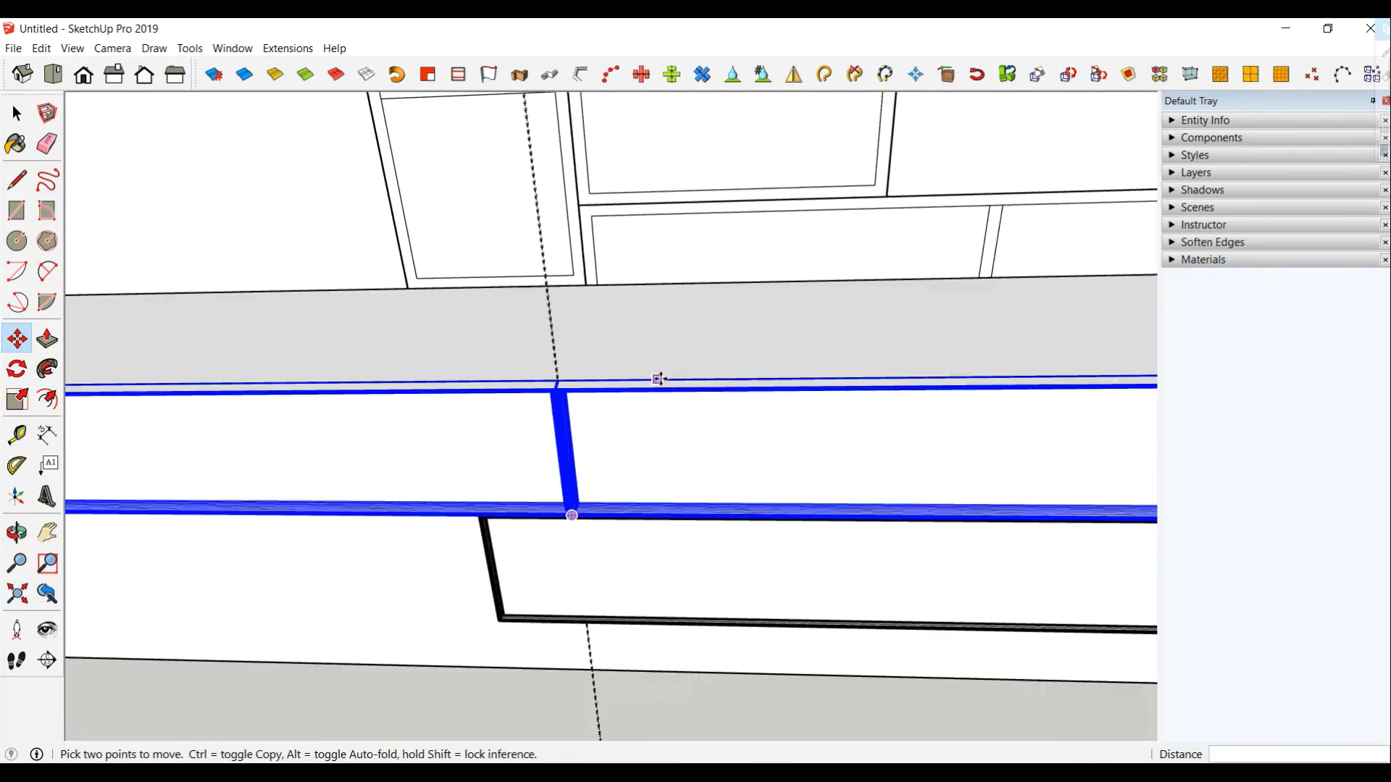
{"action": "scroll", "coordinate": [658, 379], "scroll_direction": "down", "scroll_amount": 3}
{"action": "middle_click_drag", "start_coordinate": [632, 451], "coordinate": [687, 333]}
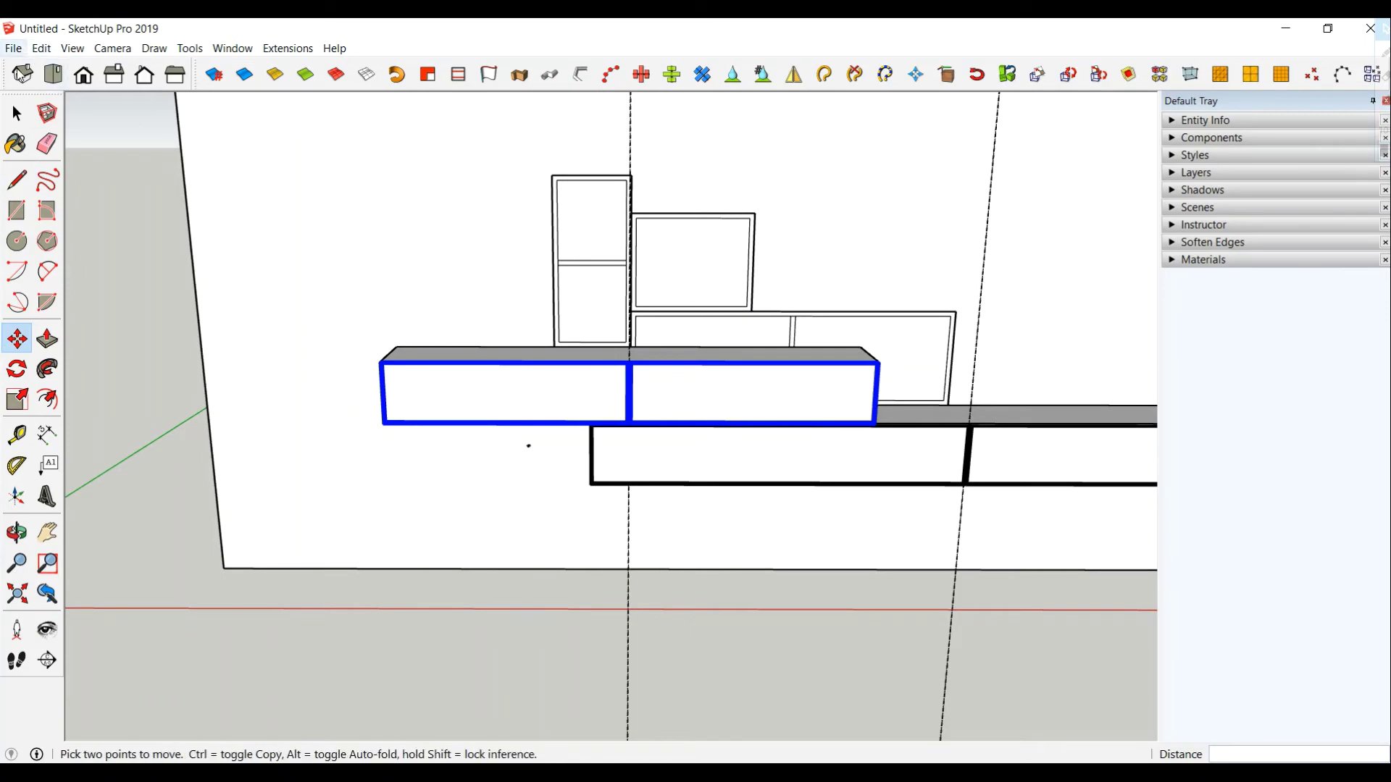
{"action": "key", "text": "space"}
{"action": "key", "text": "ctrl+t"}
- Orbit and zoom in to inspect the top of the placed shelf
{"action": "middle_click_drag", "start_coordinate": [528, 445], "coordinate": [562, 307]}
{"action": "scroll", "coordinate": [836, 433], "scroll_direction": "up", "scroll_amount": 5}
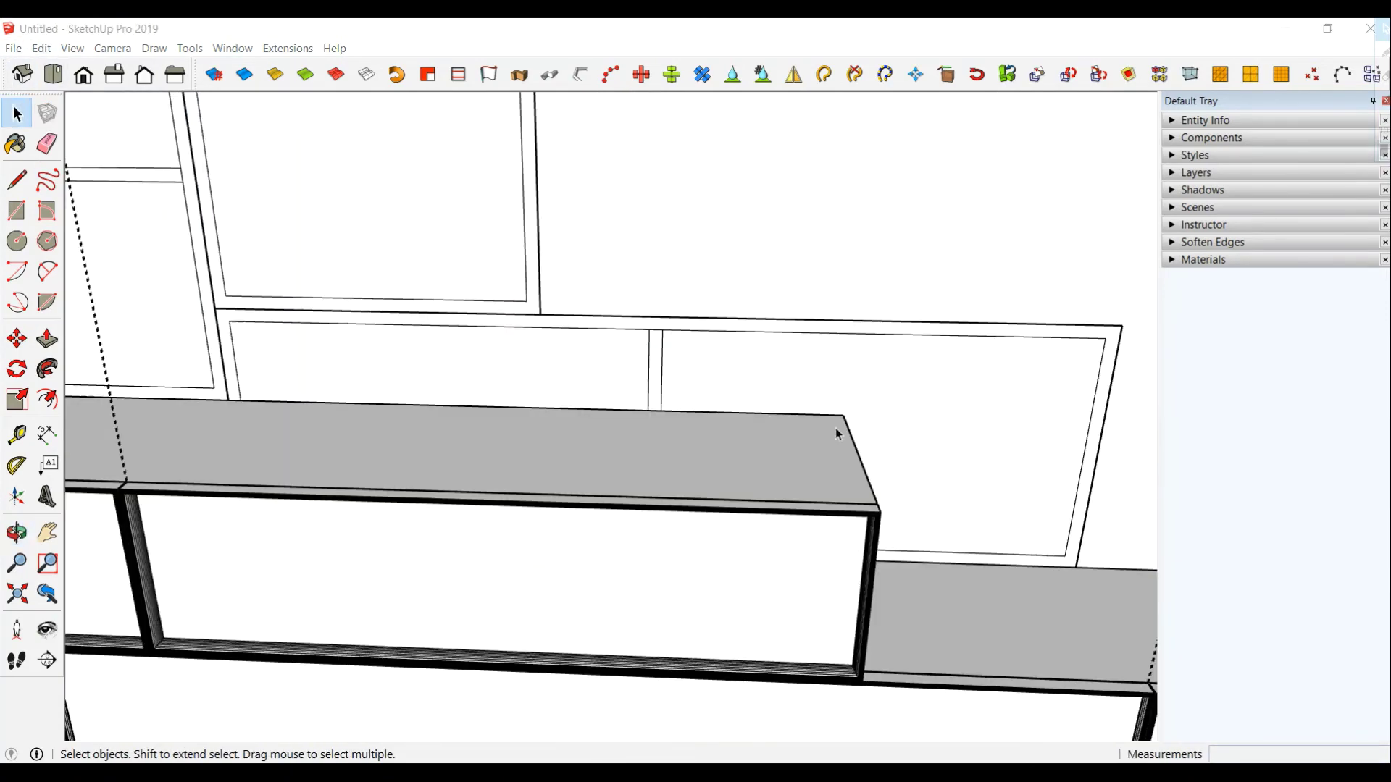
{"action": "scroll", "coordinate": [836, 433], "scroll_direction": "down", "scroll_amount": 3}
{"action": "scroll", "coordinate": [811, 337], "scroll_direction": "up", "scroll_amount": 4}
{"action": "scroll", "coordinate": [810, 338], "scroll_direction": "down", "scroll_amount": 2}
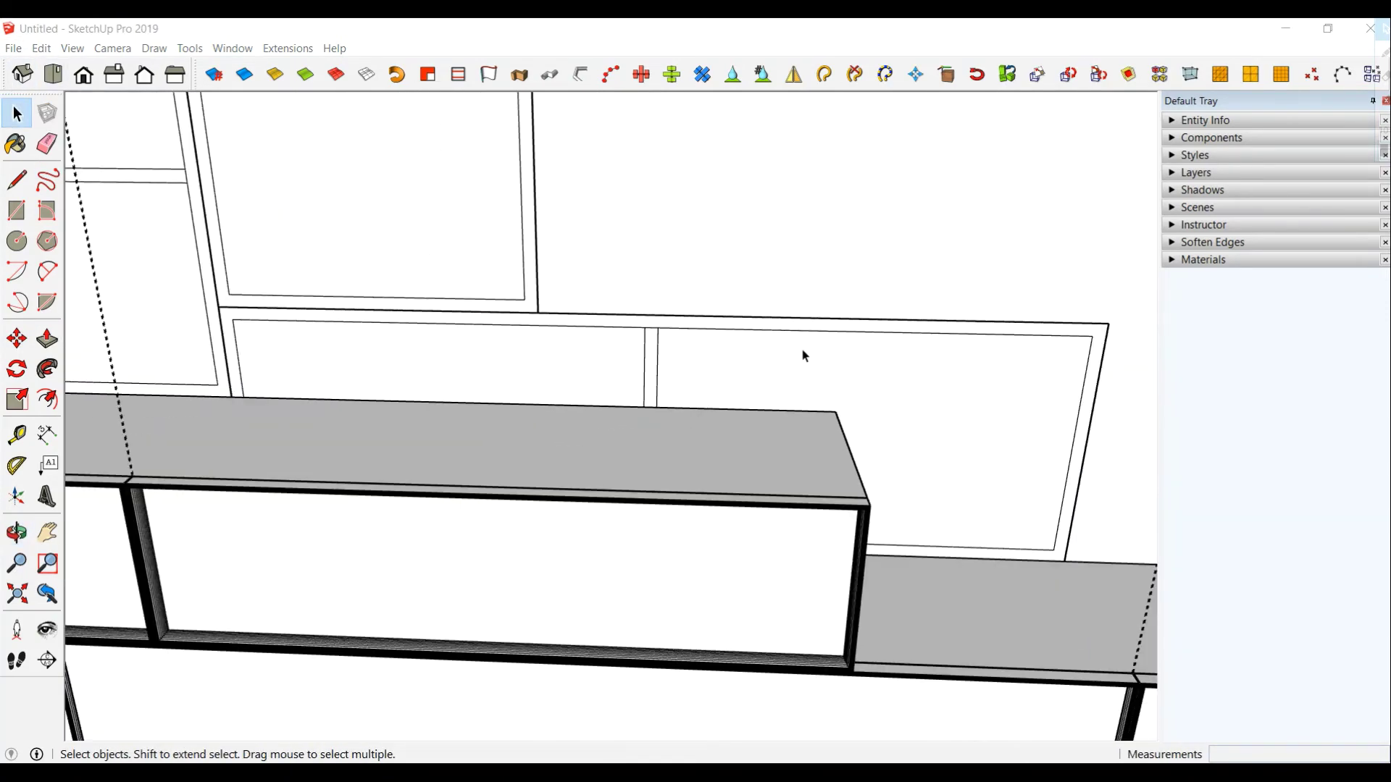
- Push/pull the wide frame group and its middle divider out 25 cm deep
{"action": "double_click", "coordinate": [662, 324]}
{"action": "left_click", "coordinate": [47, 342]}
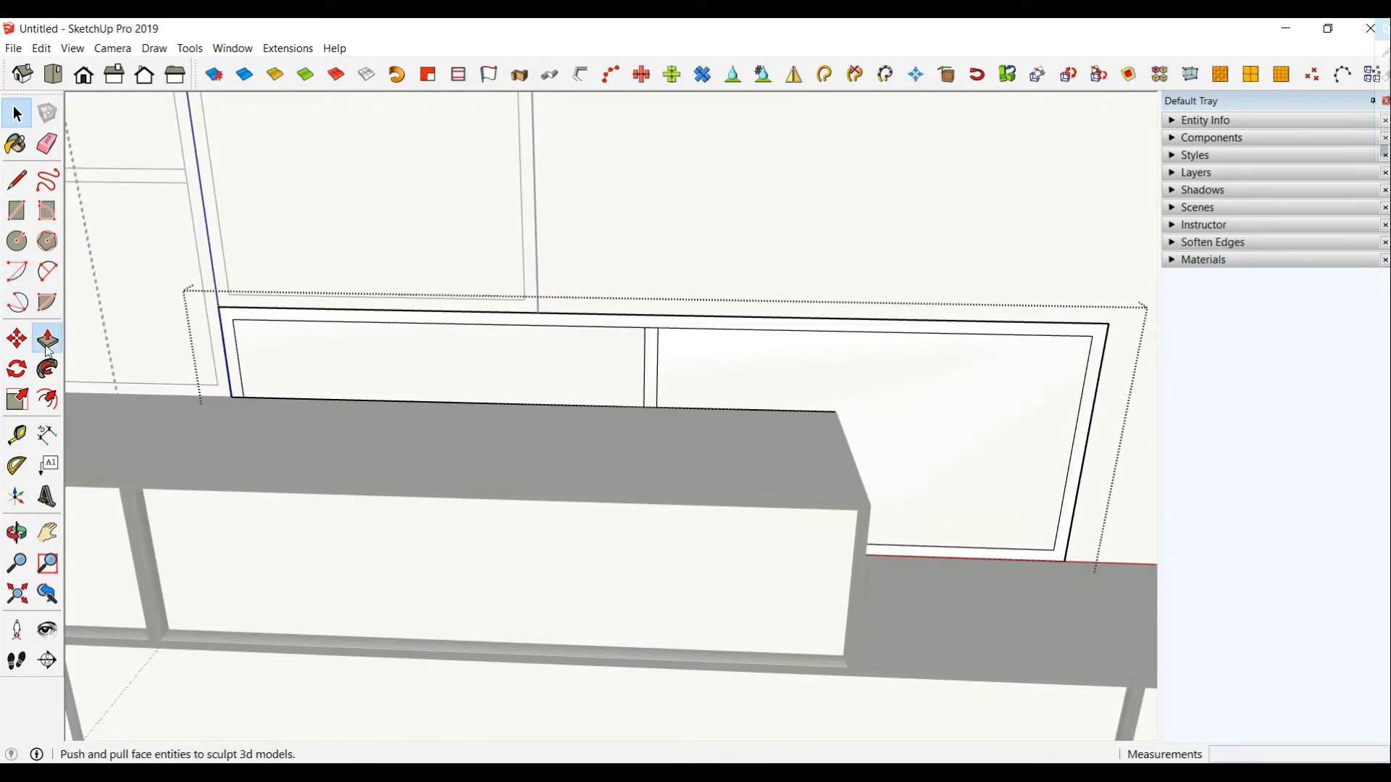
{"action": "left_click", "coordinate": [636, 323]}
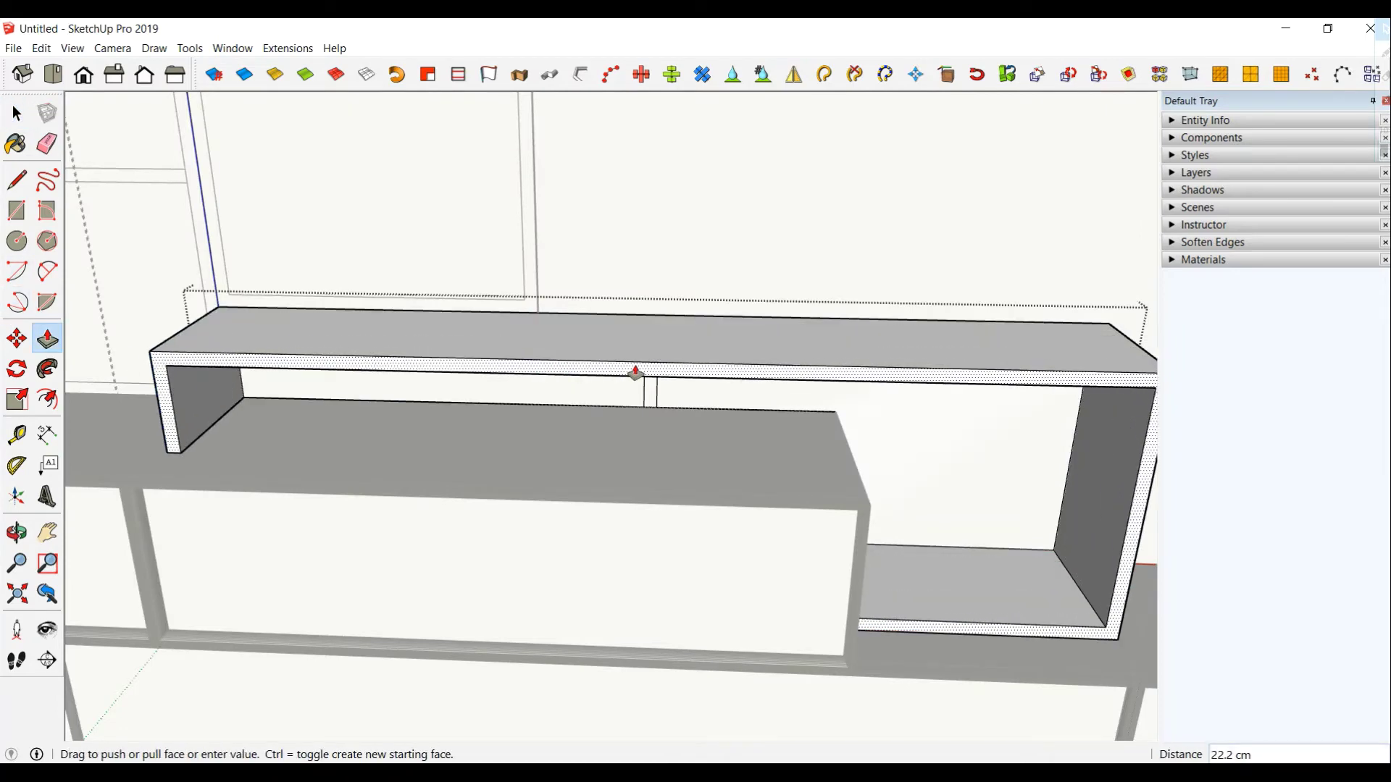
{"action": "key", "text": "Return"}
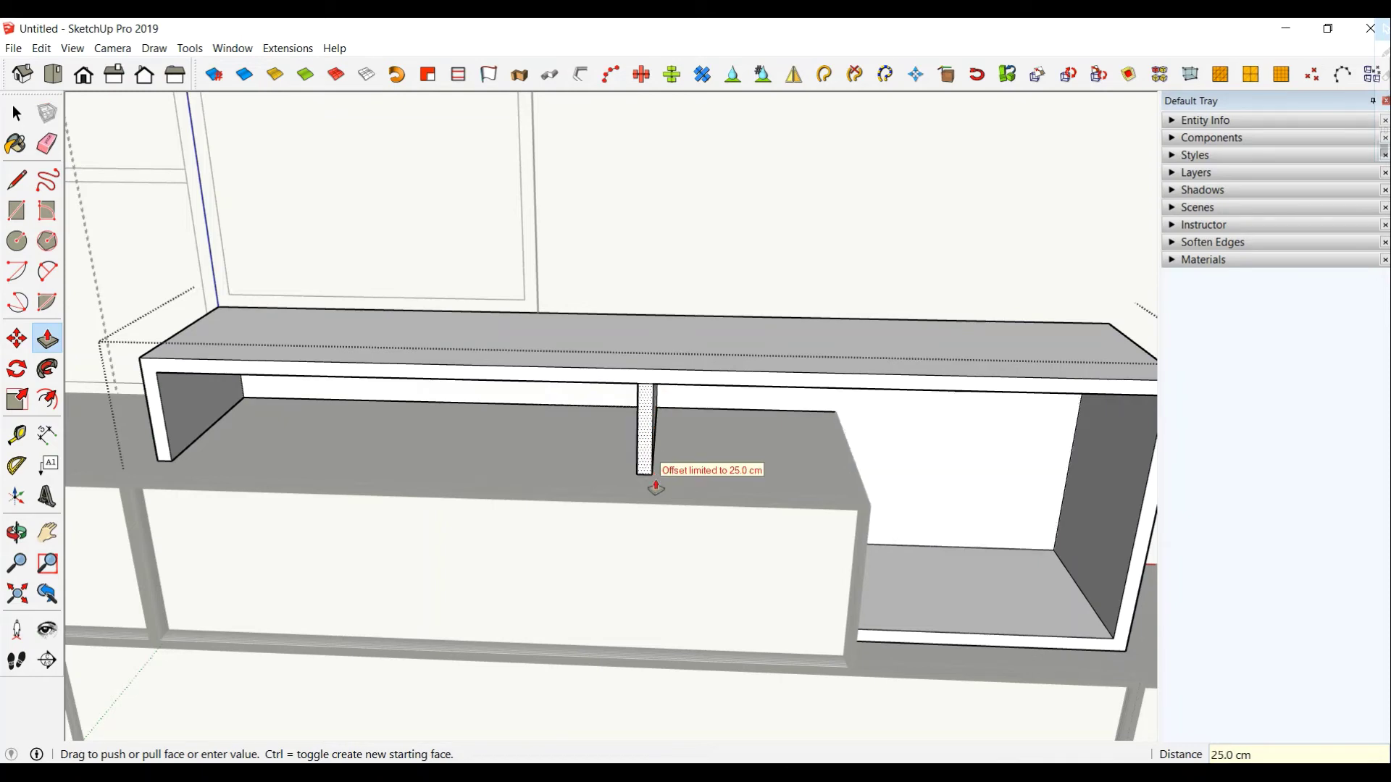
{"action": "left_click", "coordinate": [656, 487]}
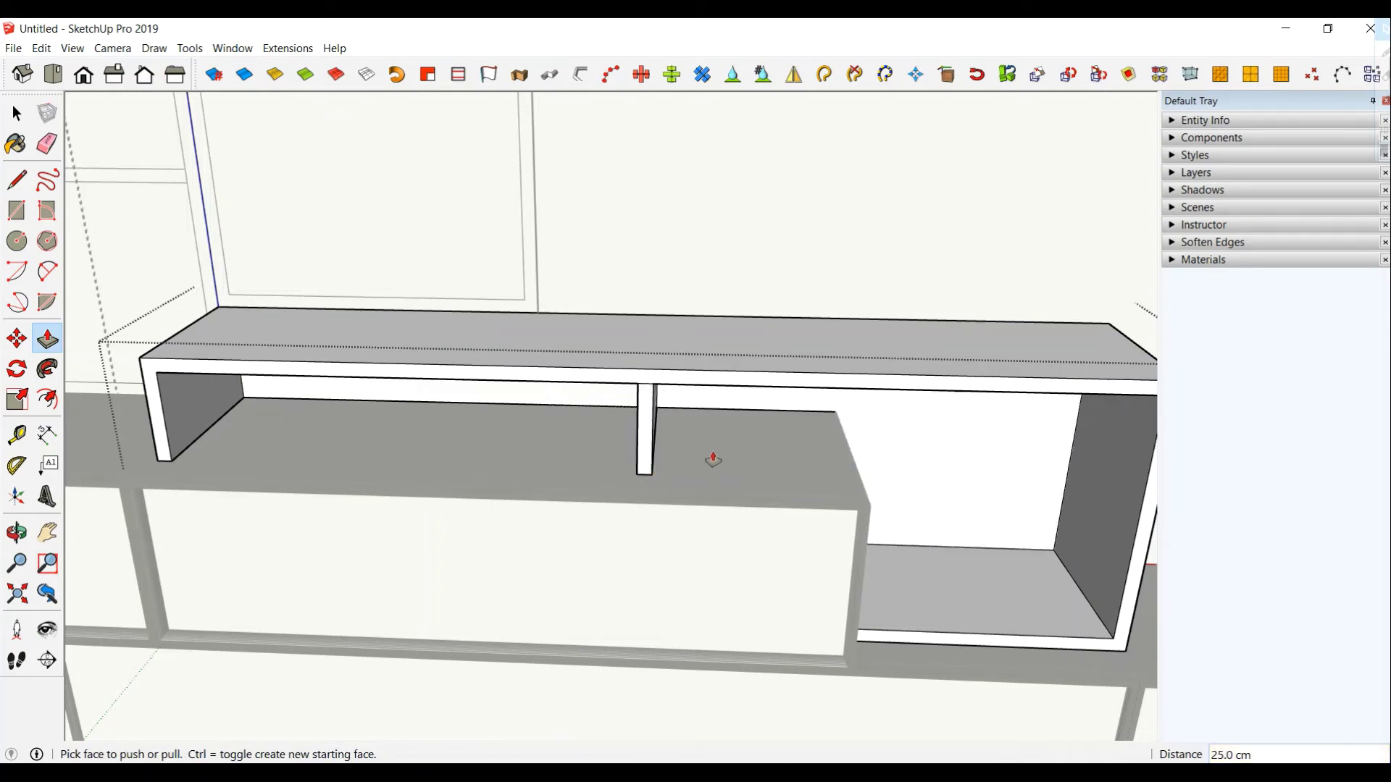
{"action": "scroll", "coordinate": [261, 311], "scroll_direction": "down", "scroll_amount": 3}
{"action": "scroll", "coordinate": [312, 318], "scroll_direction": "down", "scroll_amount": 3}
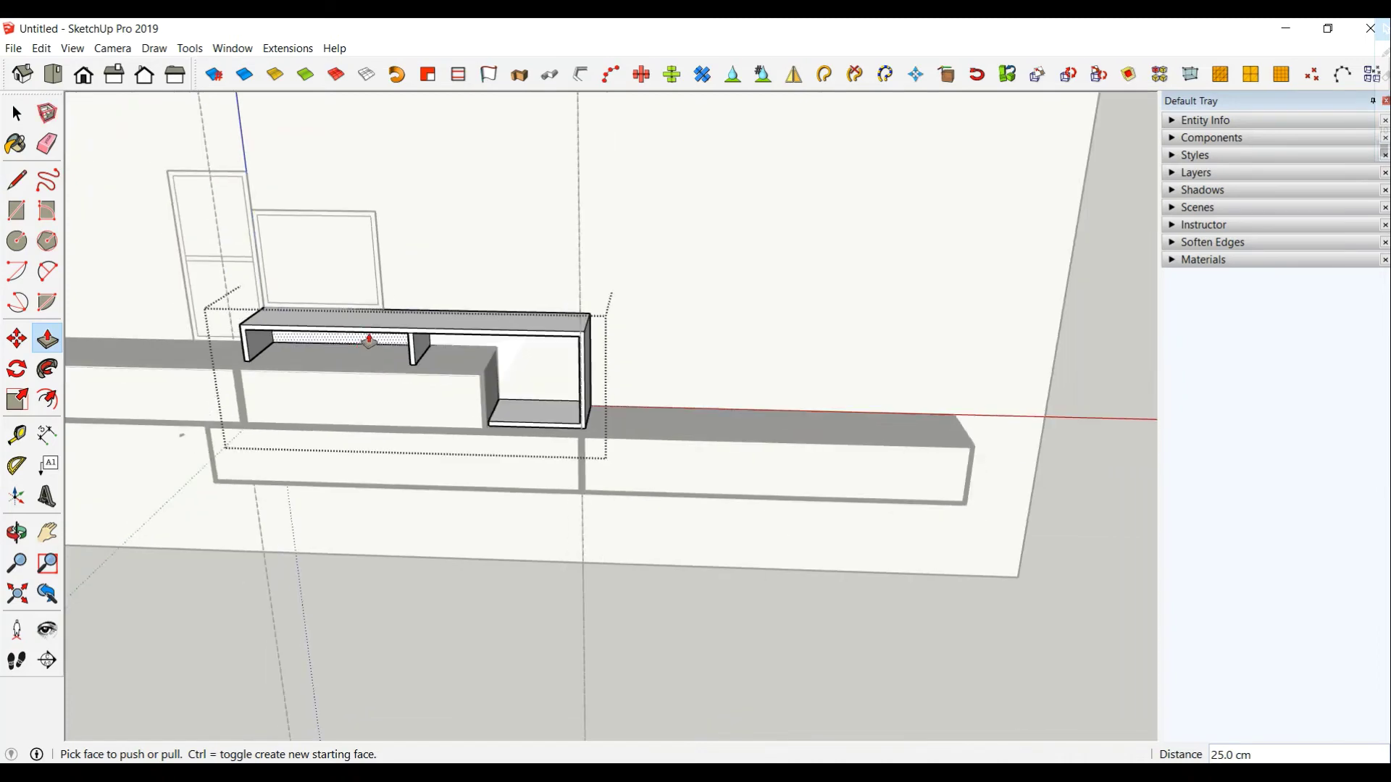
{"action": "mouse_move", "coordinate": [369, 340]}
{"action": "middle_mouse_down"}
{"action": "mouse_move", "coordinate": [568, 366]}
{"action": "mouse_move", "coordinate": [472, 289]}
{"action": "middle_mouse_up"}
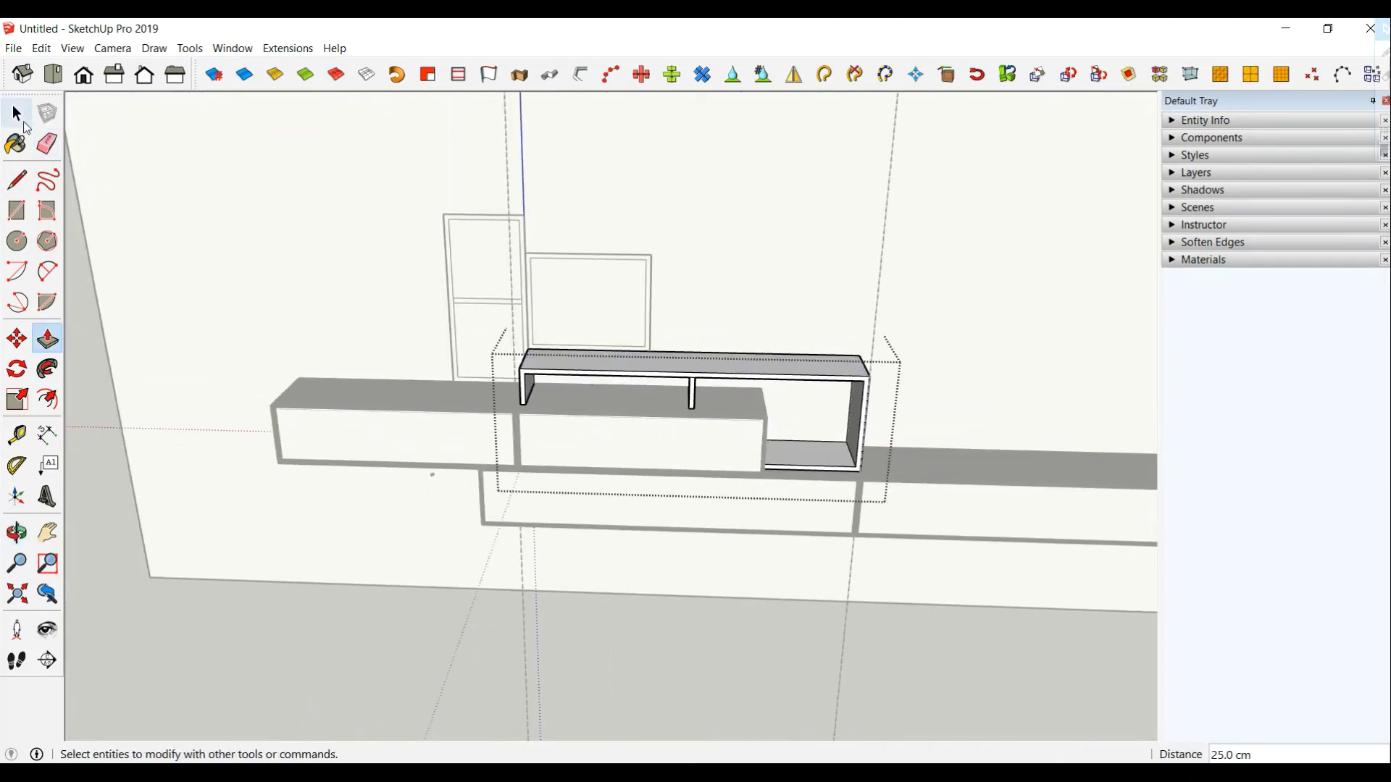
- Extrude the tall two-panel frame 30 cm toward the viewer with Push/Pull
{"action": "left_click", "coordinate": [24, 123]}
{"action": "left_click", "coordinate": [450, 265]}
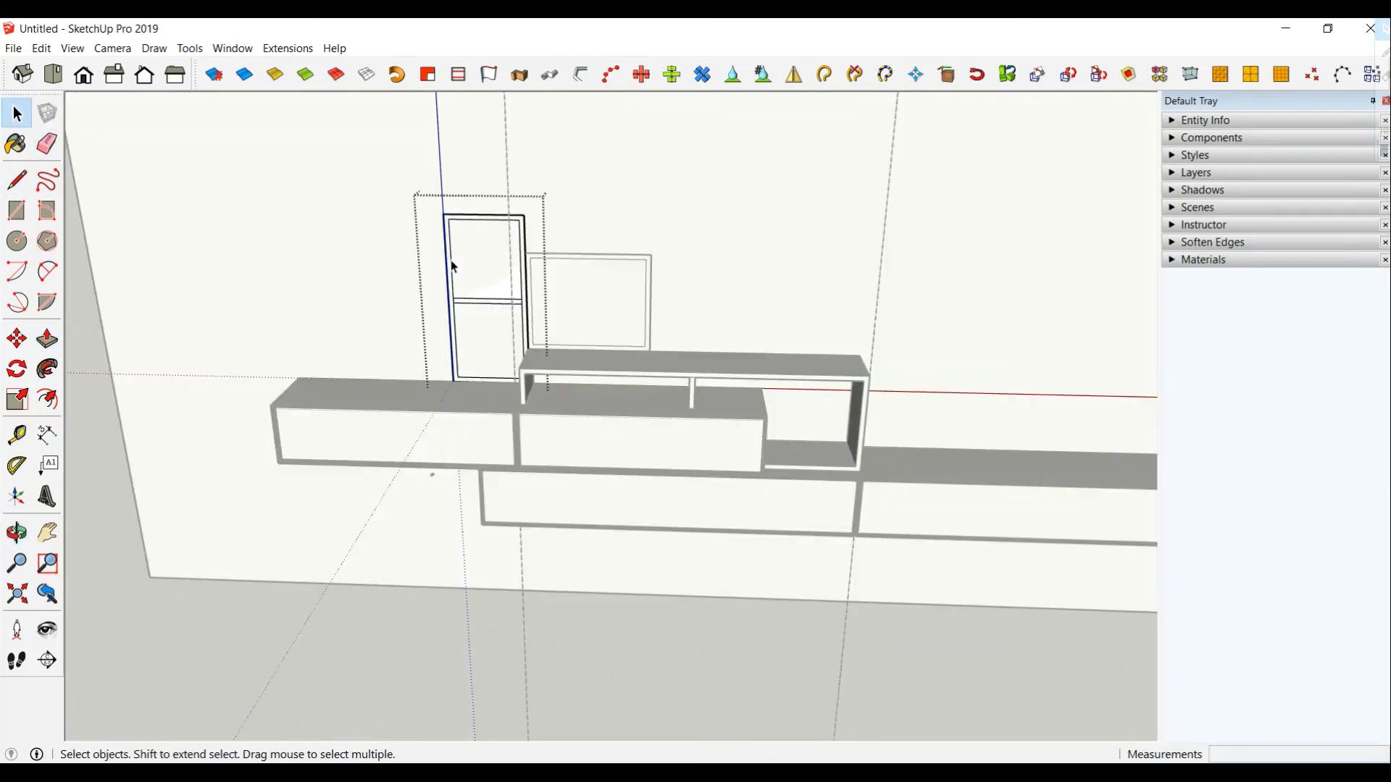
{"action": "scroll", "coordinate": [452, 267], "scroll_direction": "up", "scroll_amount": 2}
{"action": "scroll", "coordinate": [456, 248], "scroll_direction": "up", "scroll_amount": 1}
{"action": "scroll", "coordinate": [460, 227], "scroll_direction": "up", "scroll_amount": 2}
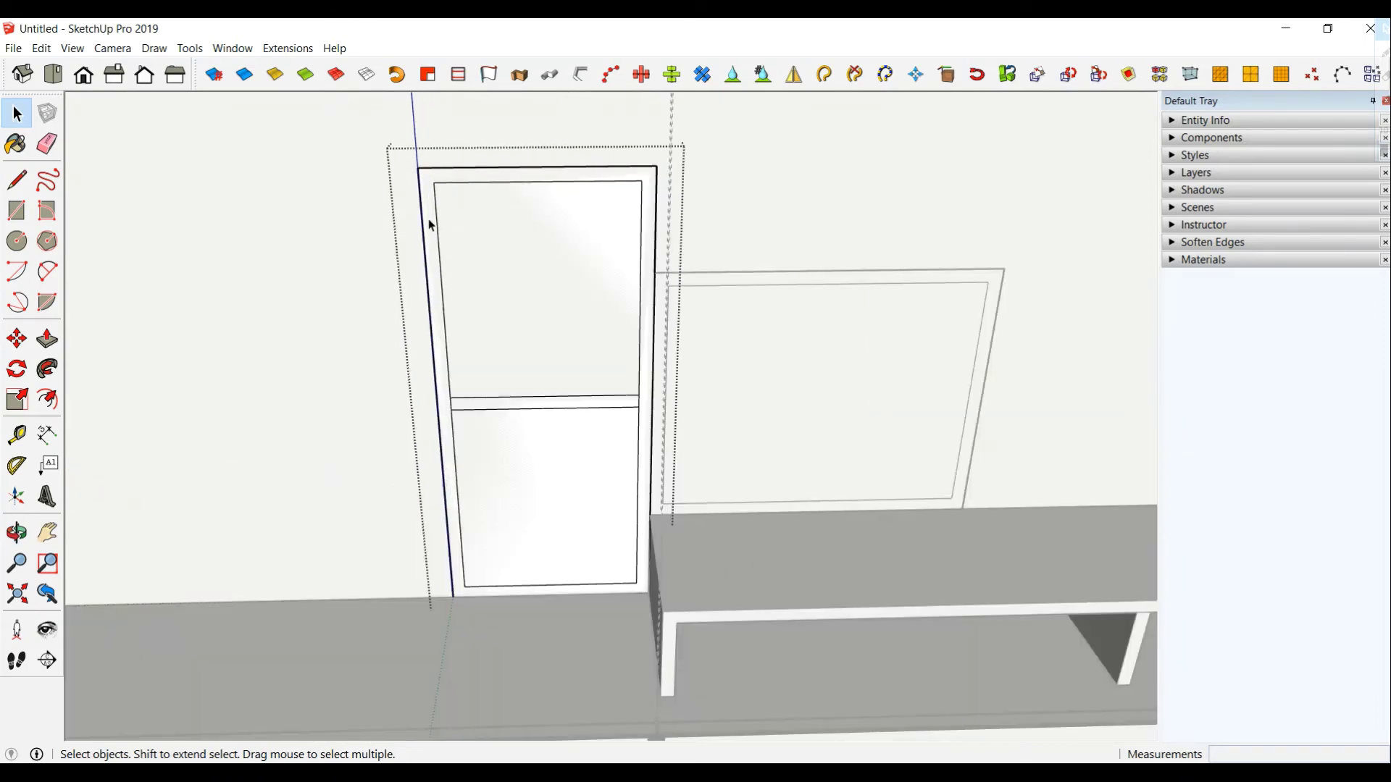
{"action": "left_click", "coordinate": [429, 225]}
{"action": "left_click", "coordinate": [47, 338]}
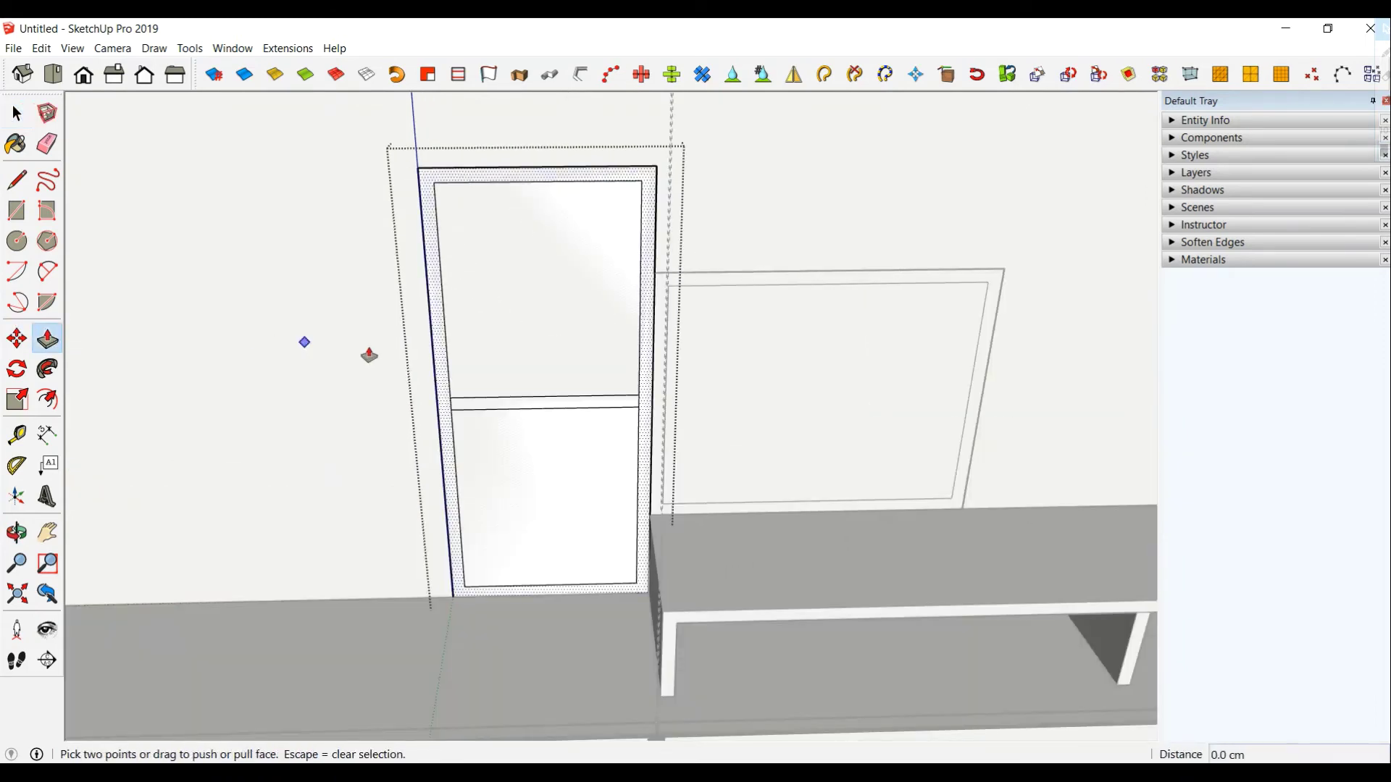
{"action": "left_click", "coordinate": [443, 355]}
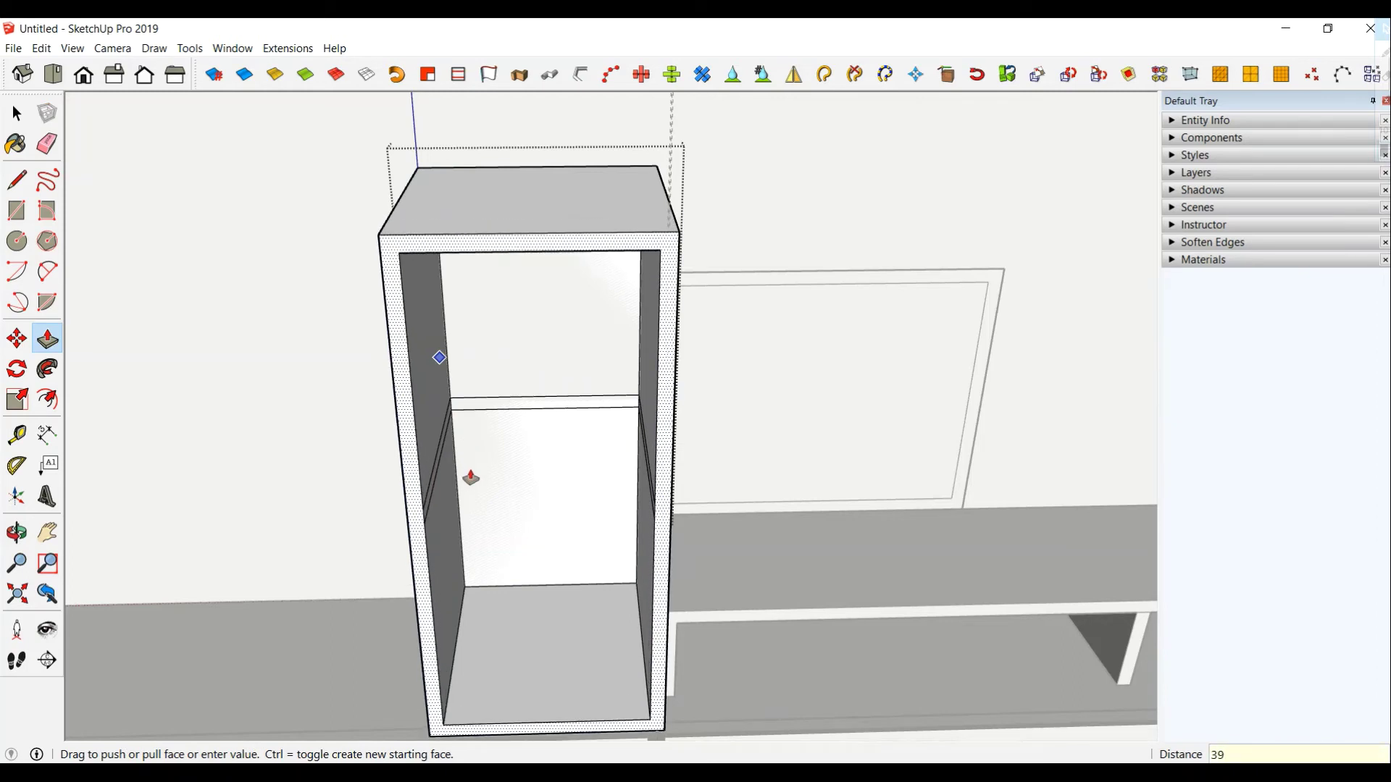
{"action": "key", "text": "Return"}
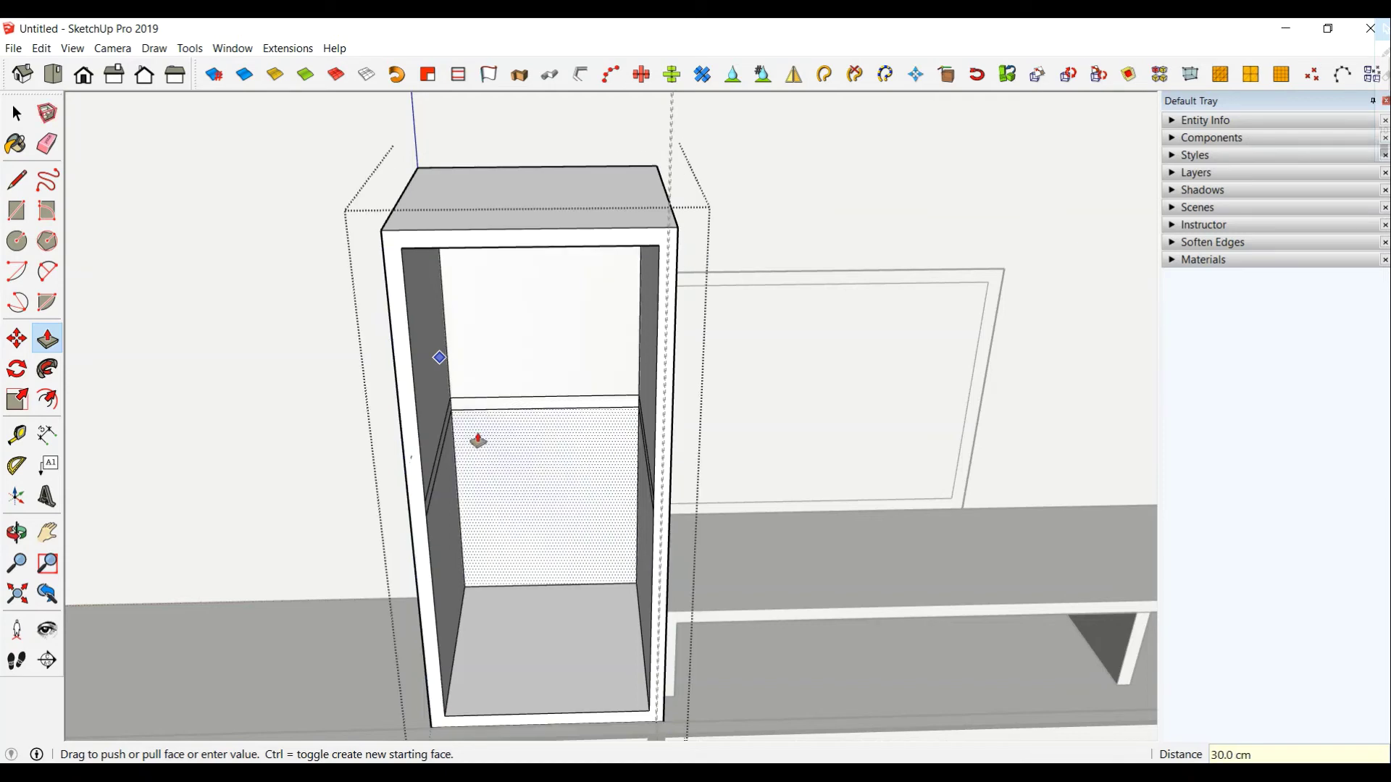
- Extend the middle crossbar to full depth as a shelf and exit the cabinet group
{"action": "scroll", "coordinate": [534, 459], "scroll_direction": "down", "scroll_amount": 3}
{"action": "scroll", "coordinate": [509, 447], "scroll_direction": "up", "scroll_amount": 1}
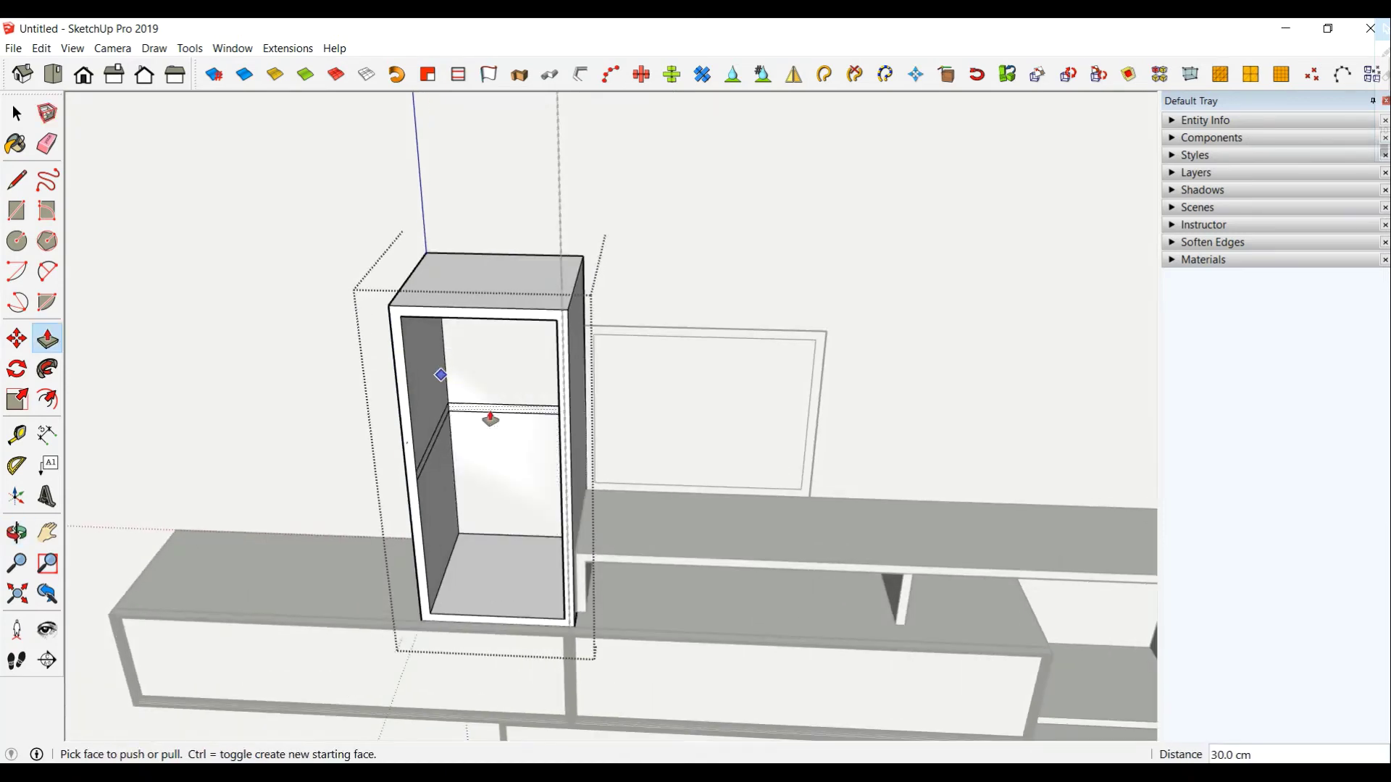
{"action": "left_click", "coordinate": [490, 418]}
{"action": "left_click", "coordinate": [419, 477]}
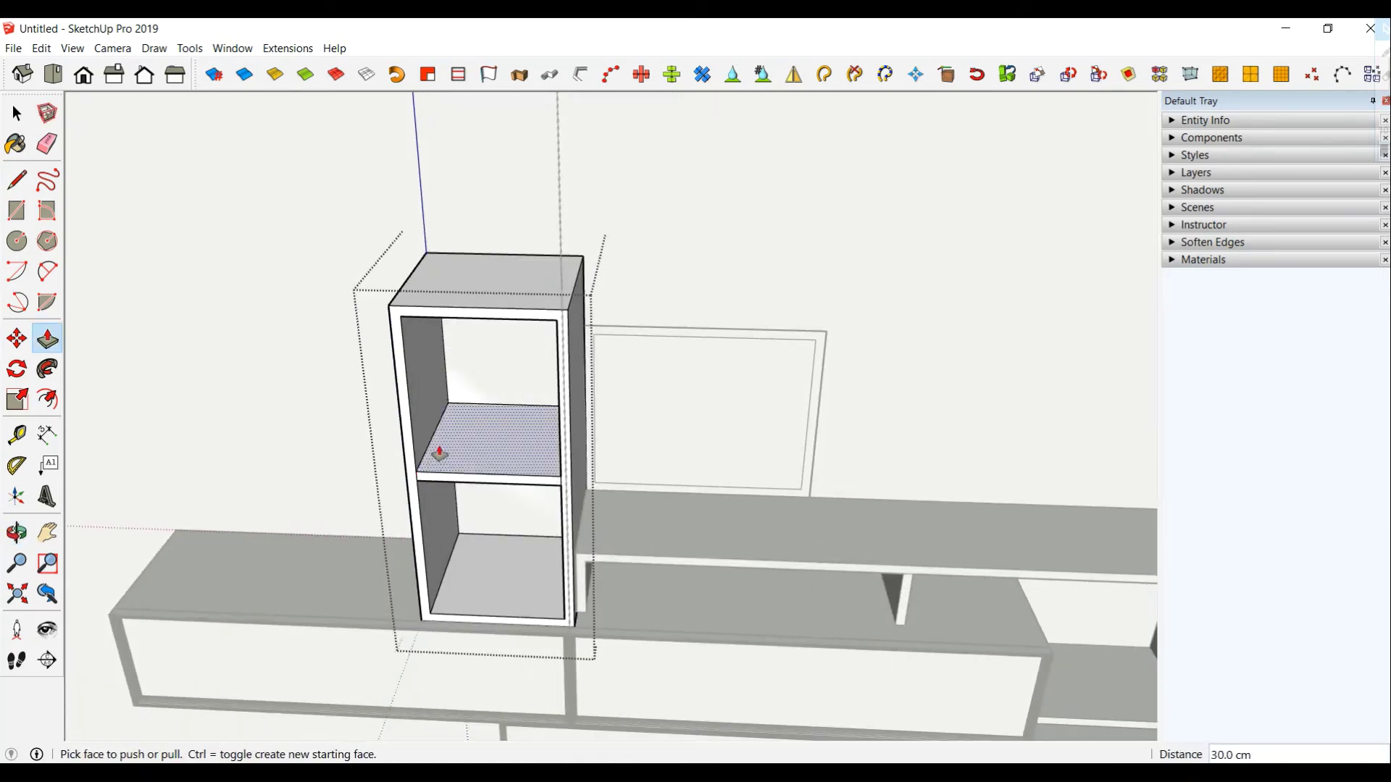
{"action": "middle_click_drag", "start_coordinate": [434, 450], "coordinate": [491, 397]}
{"action": "left_click", "coordinate": [16, 114]}
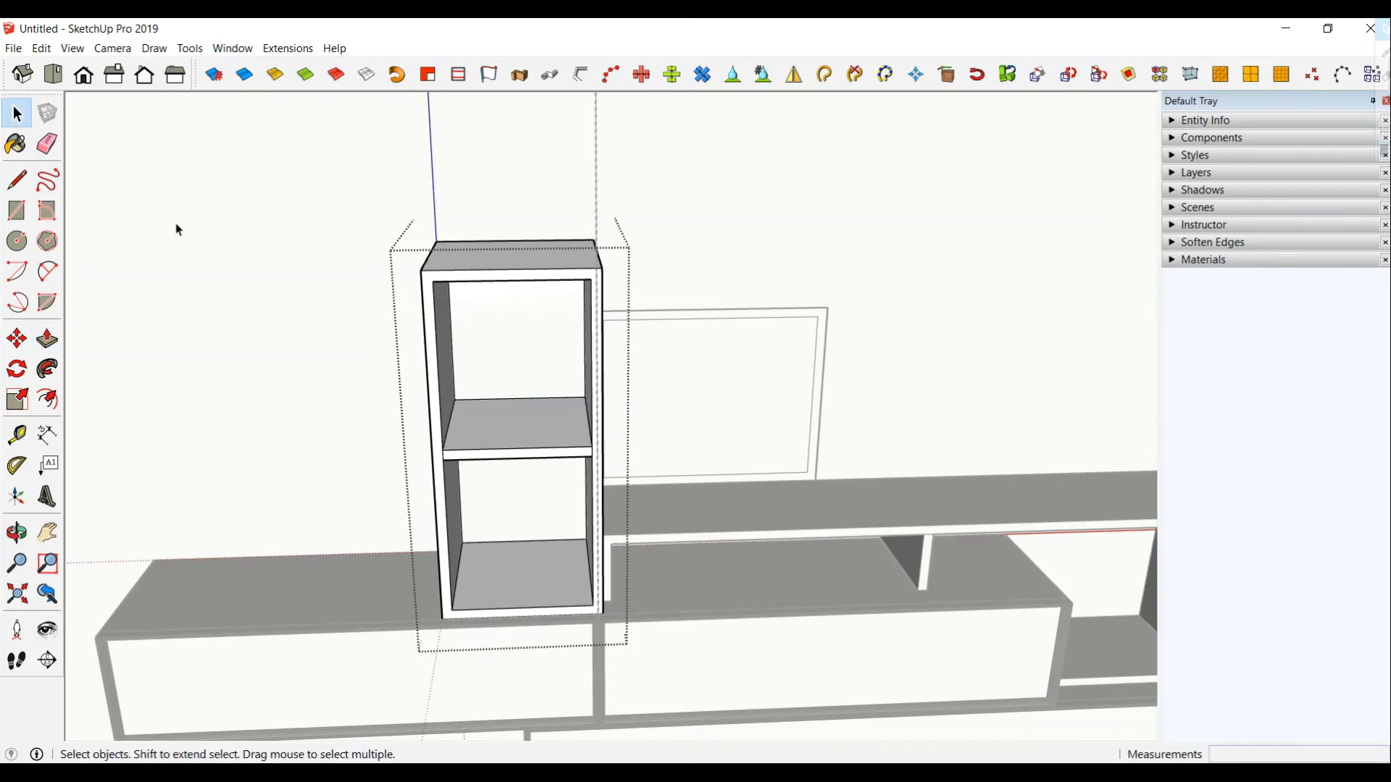
{"action": "left_click", "coordinate": [191, 265]}
- Draw a front panel rectangle from the cabinet's top-left to bottom-right corner
{"action": "left_click", "coordinate": [16, 211]}
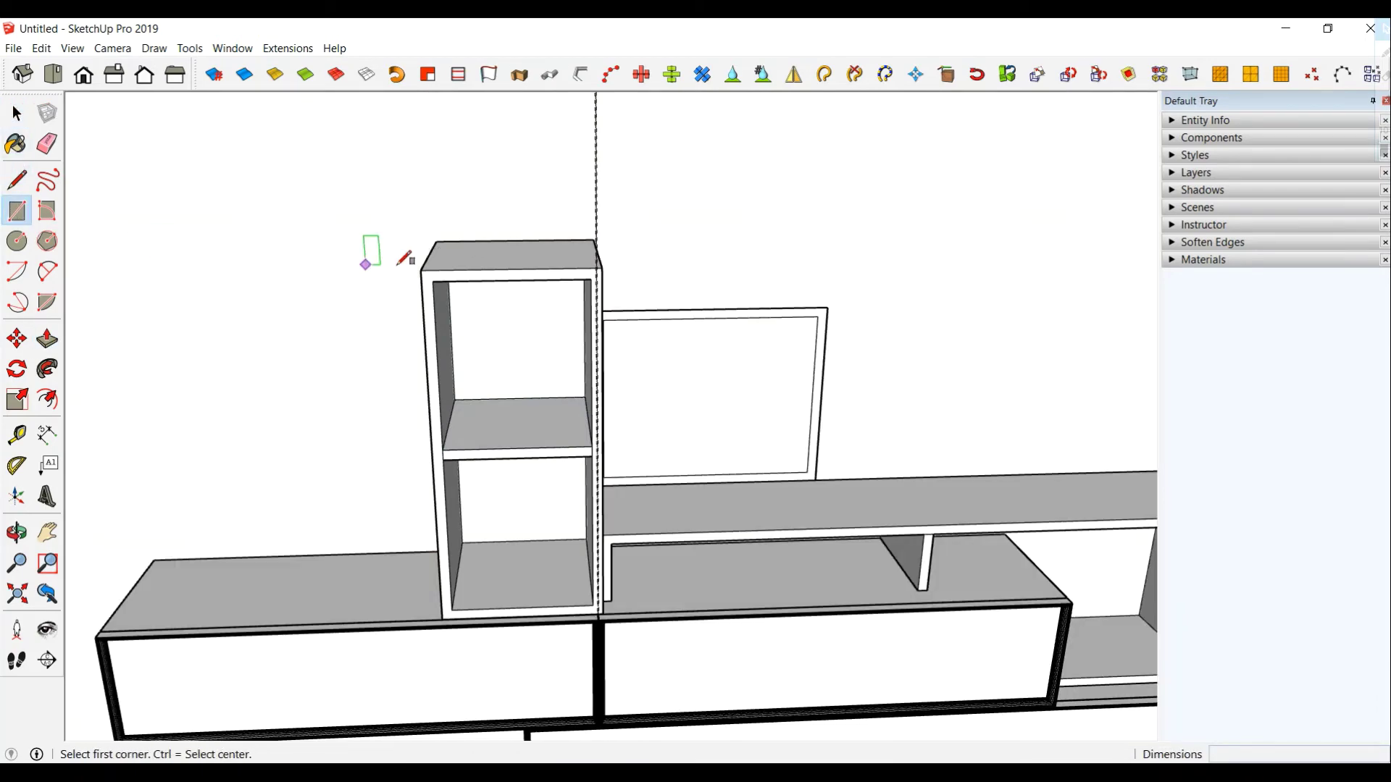
{"action": "left_click", "coordinate": [422, 271]}
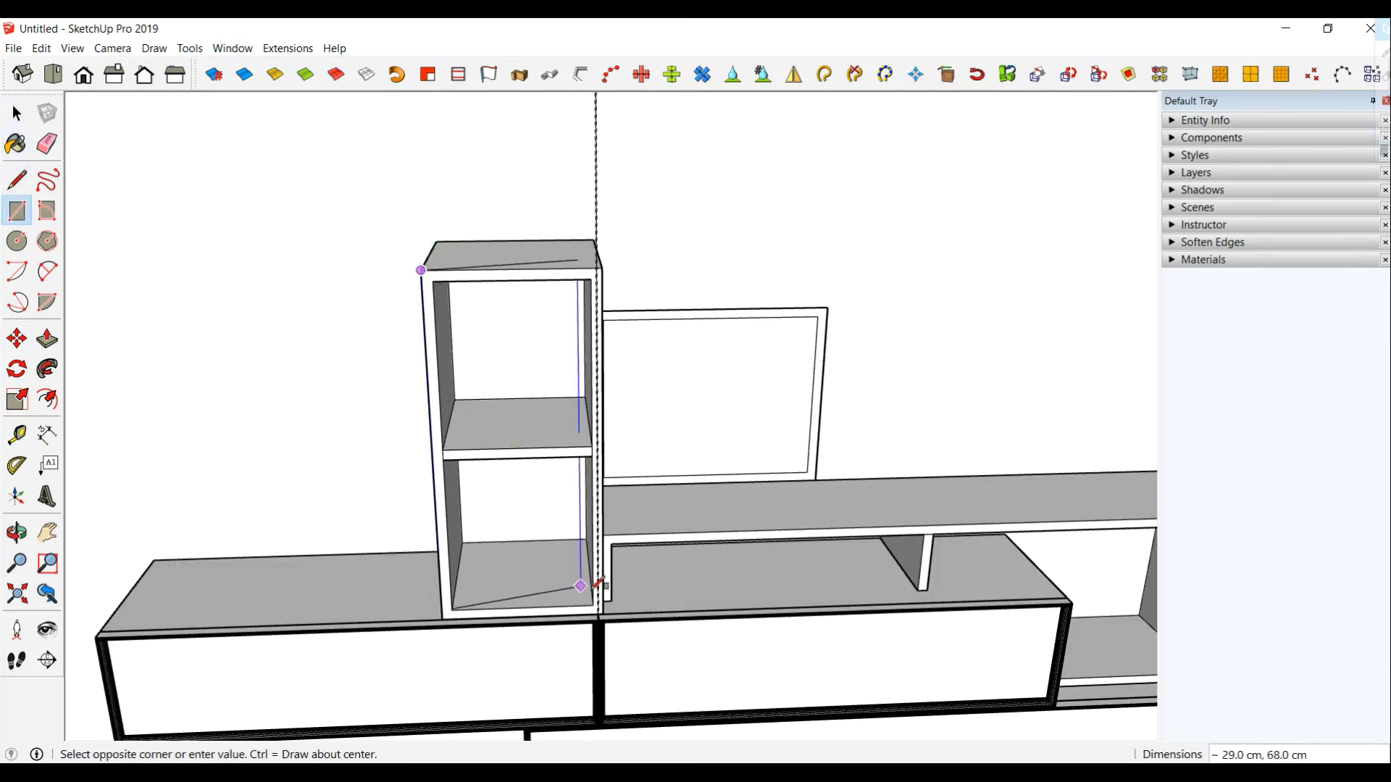
{"action": "left_click", "coordinate": [603, 612]}
{"action": "middle_click_drag", "start_coordinate": [623, 573], "coordinate": [591, 540]}
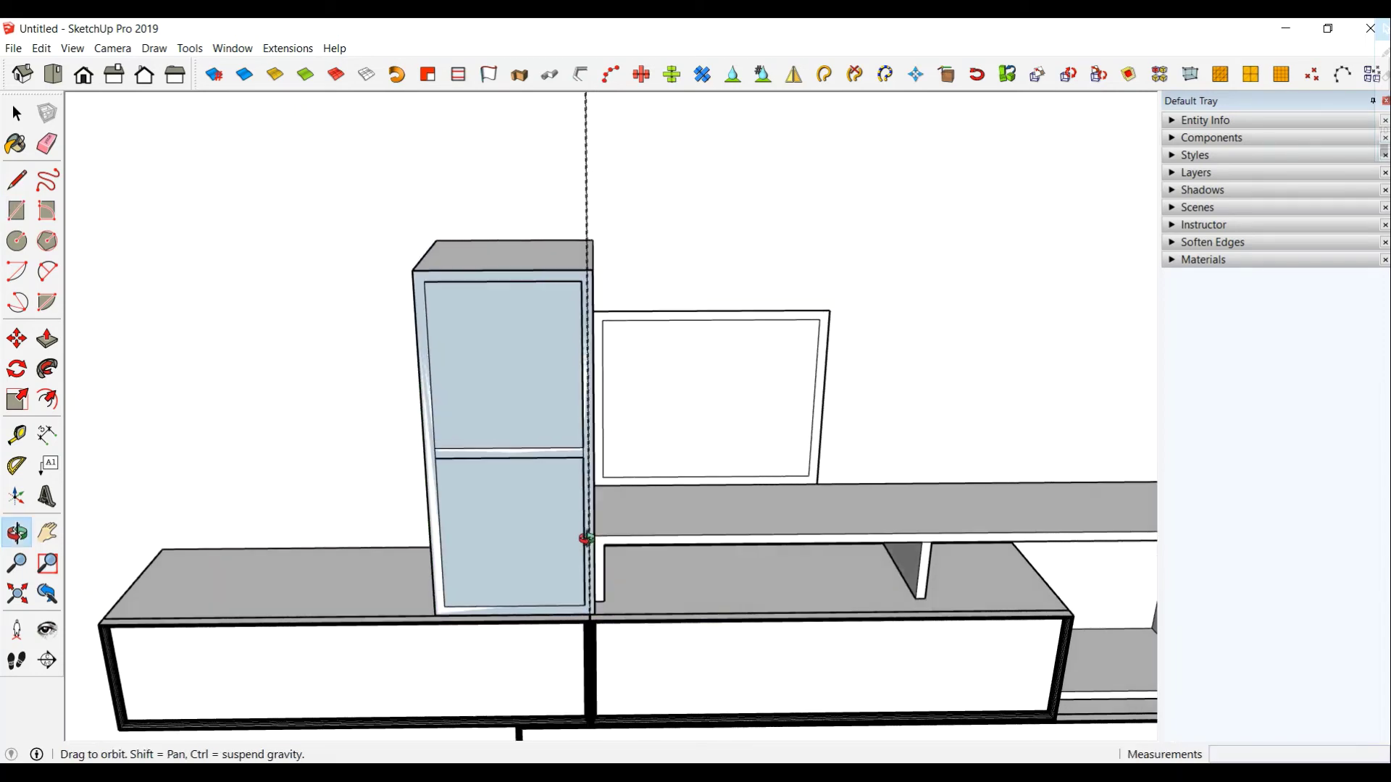
{"action": "left_click", "coordinate": [17, 114]}
{"action": "mouse_move", "coordinate": [435, 655]}
{"action": "middle_mouse_down"}
{"action": "mouse_move", "coordinate": [472, 512]}
{"action": "mouse_move", "coordinate": [464, 422]}
{"action": "middle_mouse_up"}
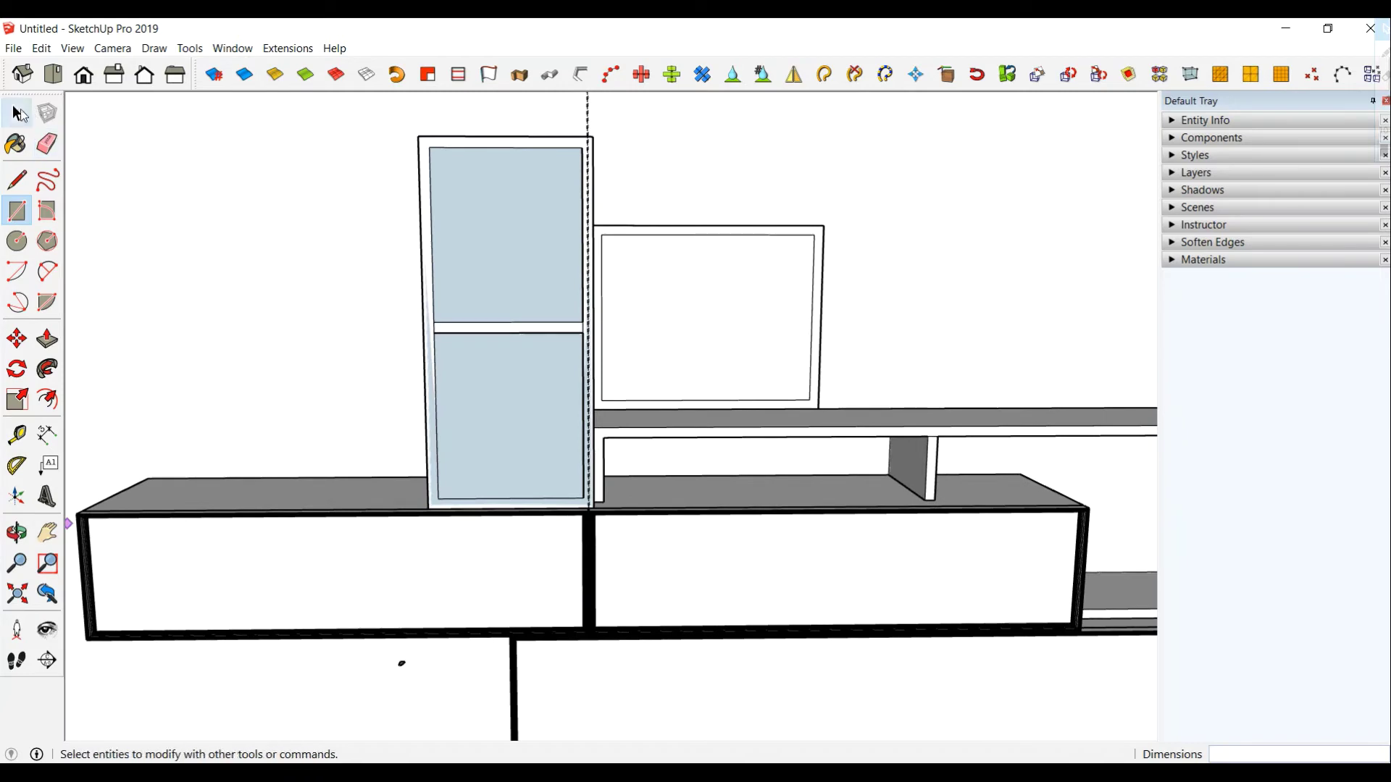
{"action": "left_click", "coordinate": [17, 114]}
- Zoom toward the lower cabinet edge and start moving the small curved profile
{"action": "scroll", "coordinate": [424, 681], "scroll_direction": "up", "scroll_amount": 3}
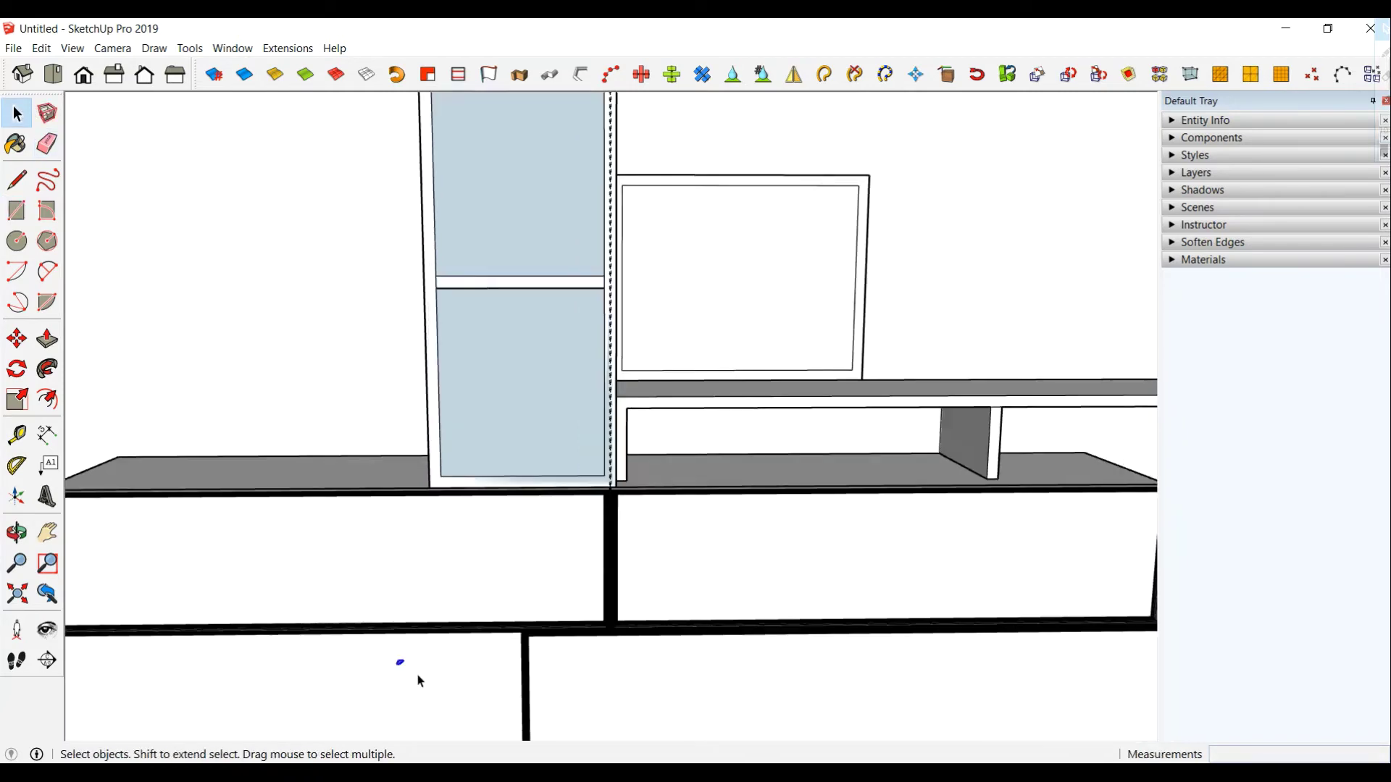
{"action": "scroll", "coordinate": [398, 663], "scroll_direction": "up", "scroll_amount": 3}
{"action": "key", "text": "m"}
{"action": "middle_click_drag", "start_coordinate": [390, 657], "coordinate": [395, 735]}
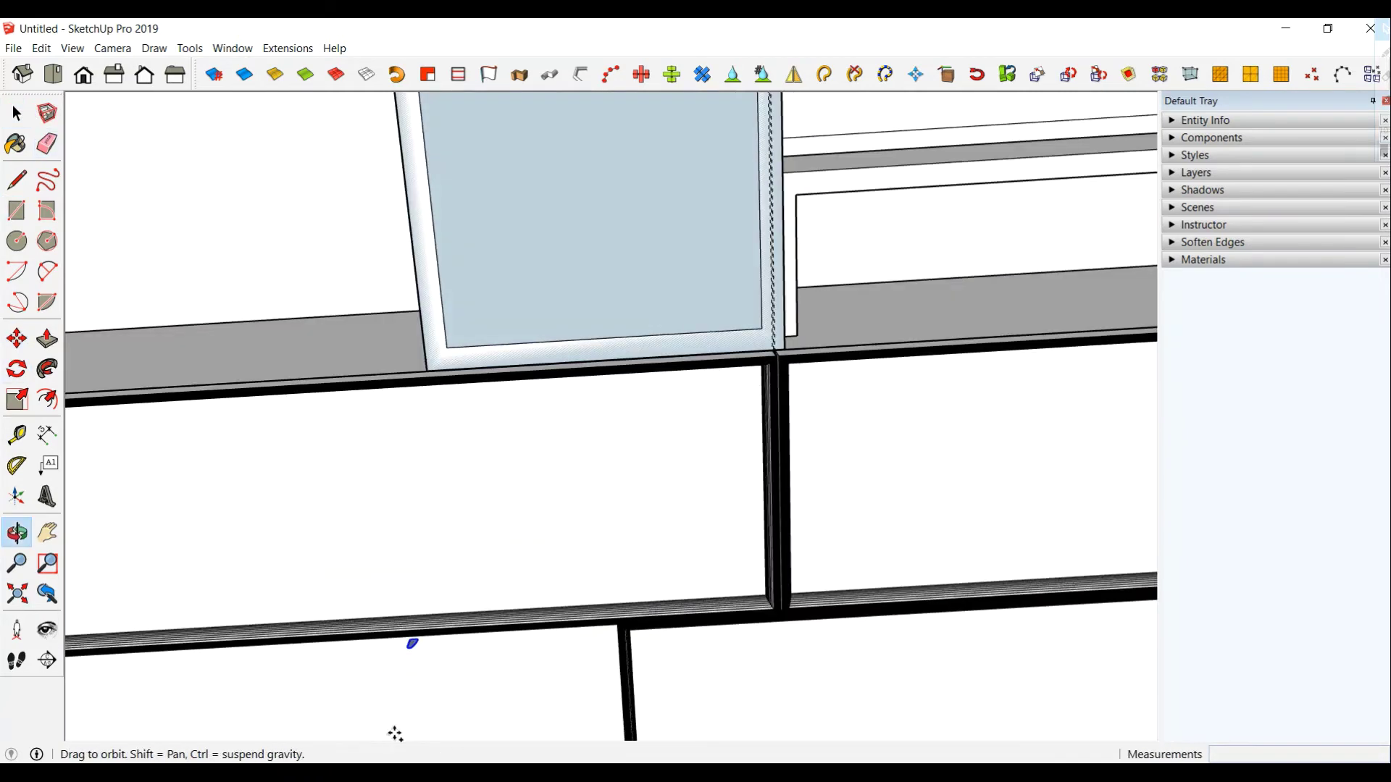
{"action": "scroll", "coordinate": [423, 668], "scroll_direction": "up", "scroll_amount": 5}
{"action": "scroll", "coordinate": [406, 594], "scroll_direction": "up", "scroll_amount": 3}
- Copy the small curved profile to the top corner of the tall cabinet's panel
{"action": "key", "text": "ctrl"}
{"action": "left_click", "coordinate": [388, 556]}
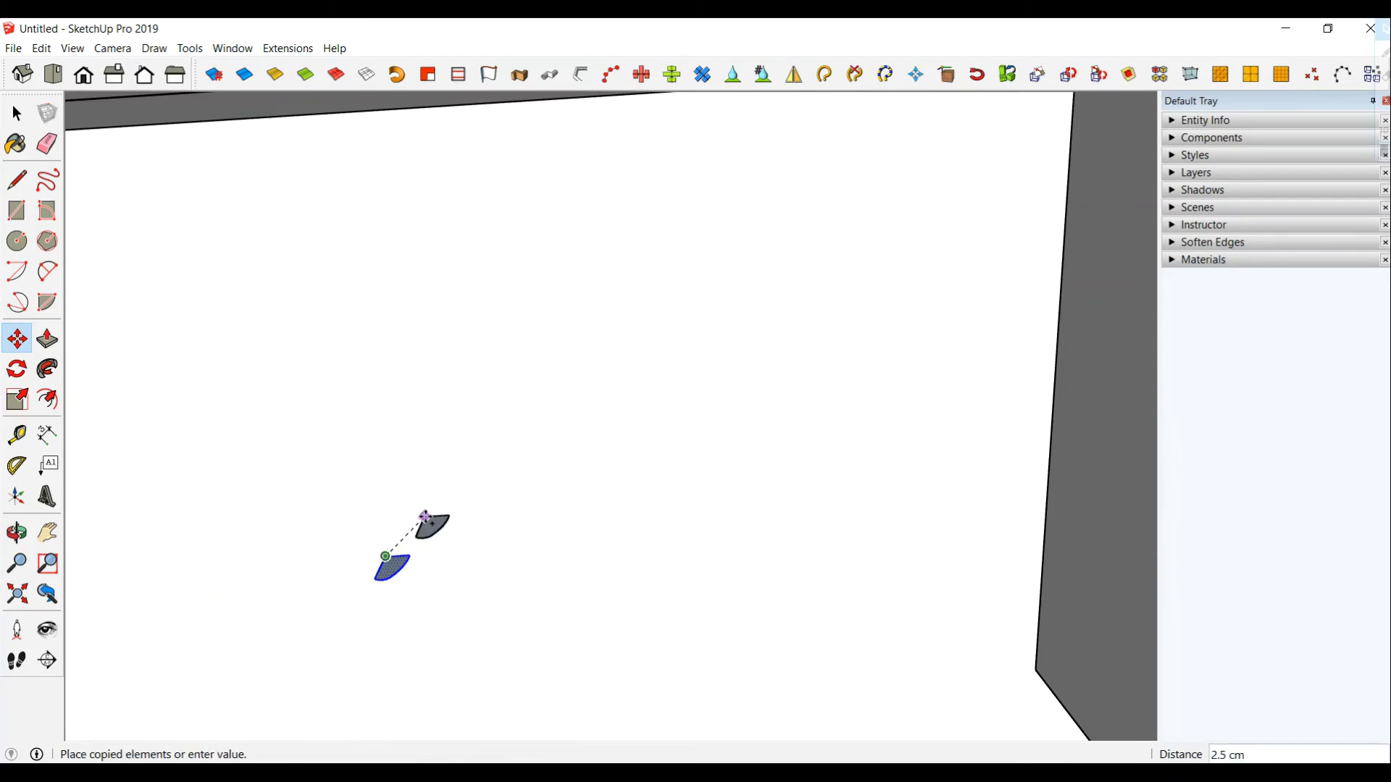
{"action": "scroll", "coordinate": [424, 526], "scroll_direction": "down", "scroll_amount": 3}
{"action": "scroll", "coordinate": [424, 521], "scroll_direction": "down", "scroll_amount": 3}
{"action": "scroll", "coordinate": [435, 478], "scroll_direction": "down", "scroll_amount": 3}
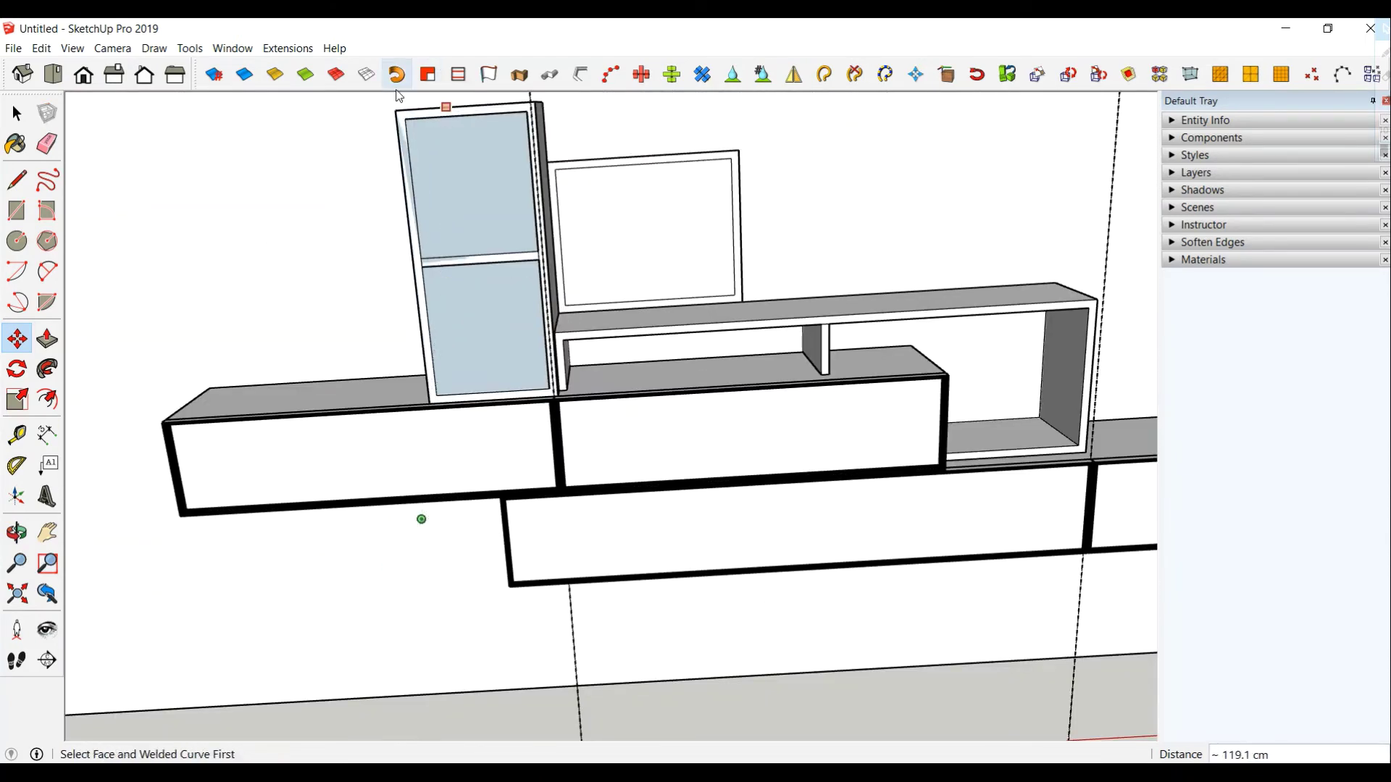
{"action": "scroll", "coordinate": [398, 112], "scroll_direction": "up", "scroll_amount": 3}
{"action": "mouse_move", "coordinate": [420, 119]}
{"action": "middle_mouse_down"}
{"action": "mouse_move", "coordinate": [567, 331]}
{"action": "mouse_move", "coordinate": [534, 284]}
{"action": "middle_mouse_up"}
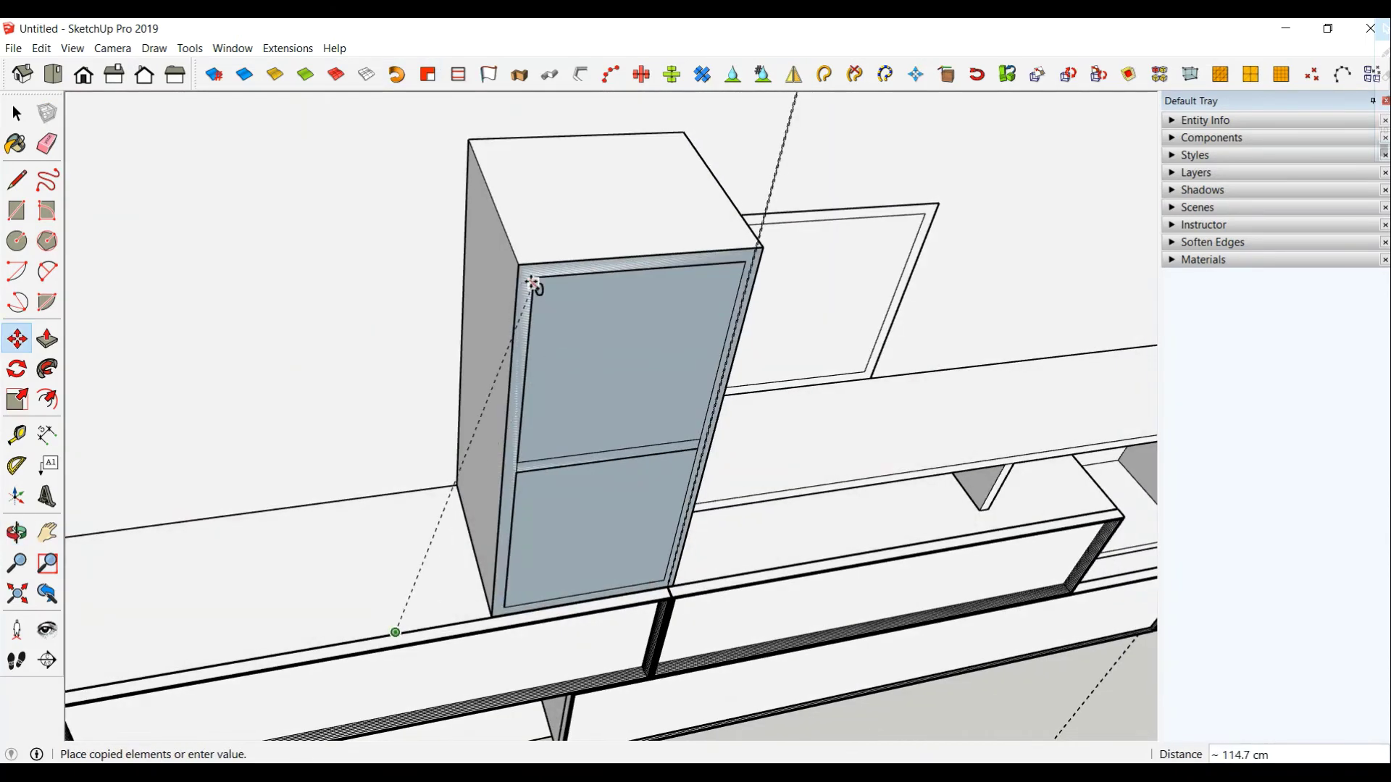
{"action": "scroll", "coordinate": [519, 267], "scroll_direction": "up", "scroll_amount": 2}
{"action": "scroll", "coordinate": [520, 270], "scroll_direction": "up", "scroll_amount": 3}
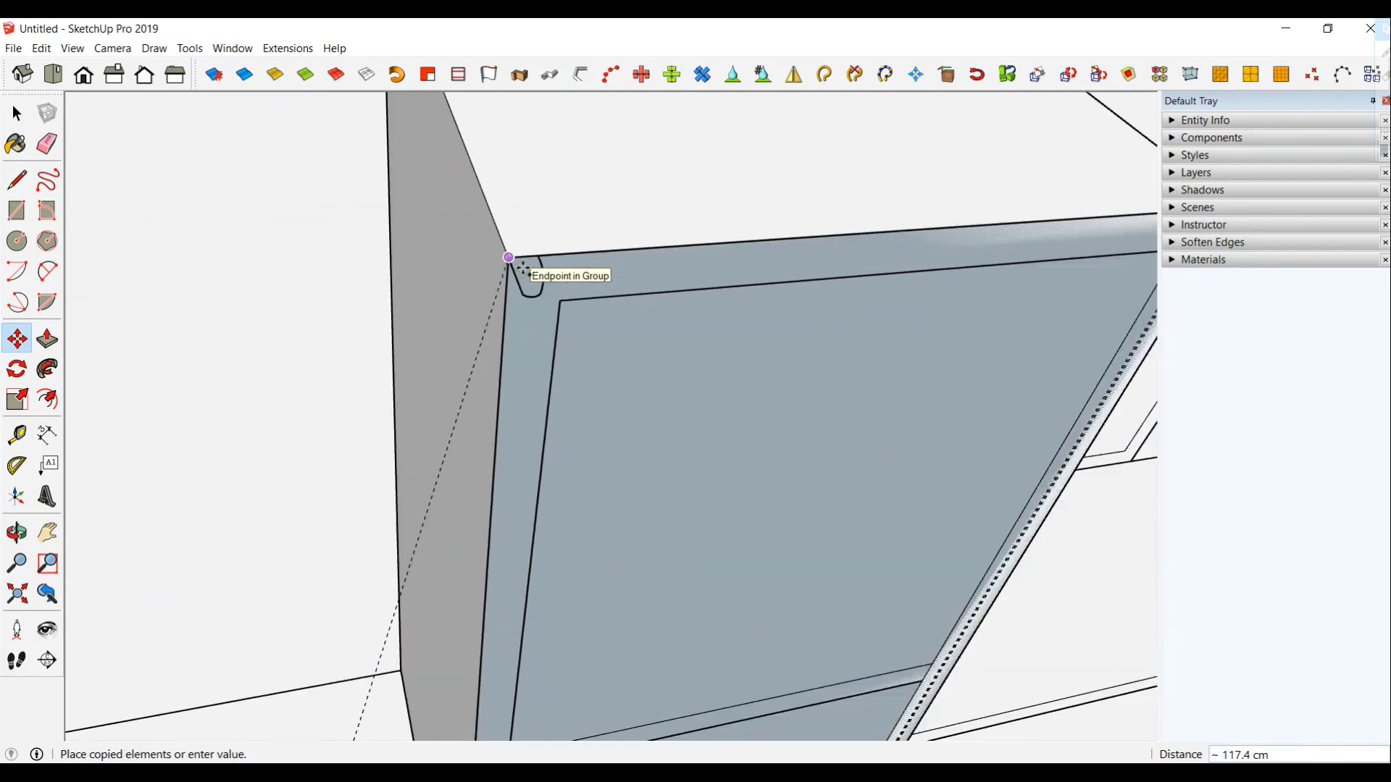
{"action": "scroll", "coordinate": [515, 269], "scroll_direction": "up", "scroll_amount": 2}
{"action": "left_click", "coordinate": [498, 250]}
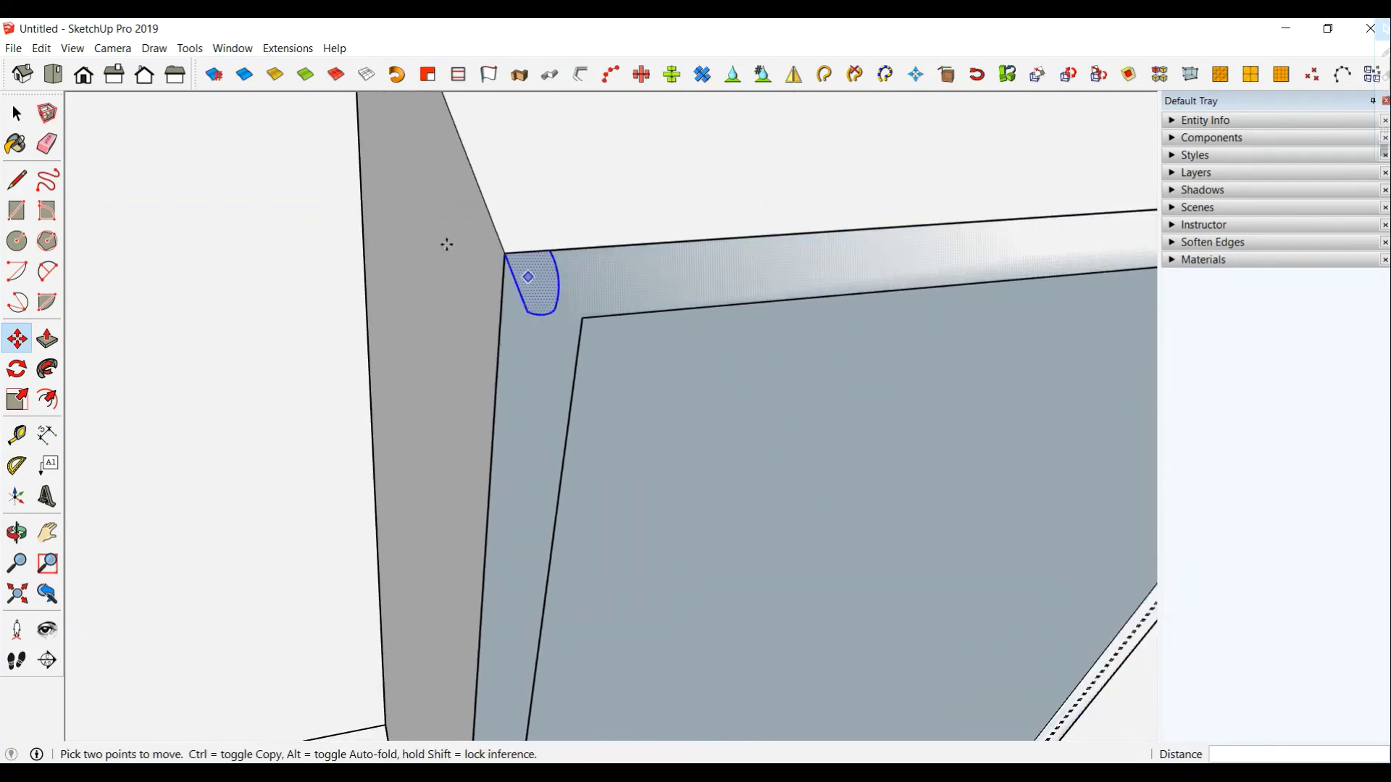
{"action": "scroll", "coordinate": [444, 242], "scroll_direction": "down", "scroll_amount": 2}
- Sweep the profile with Follow Me around the front face's edges
{"action": "left_click", "coordinate": [16, 113]}
{"action": "left_click", "coordinate": [652, 418]}
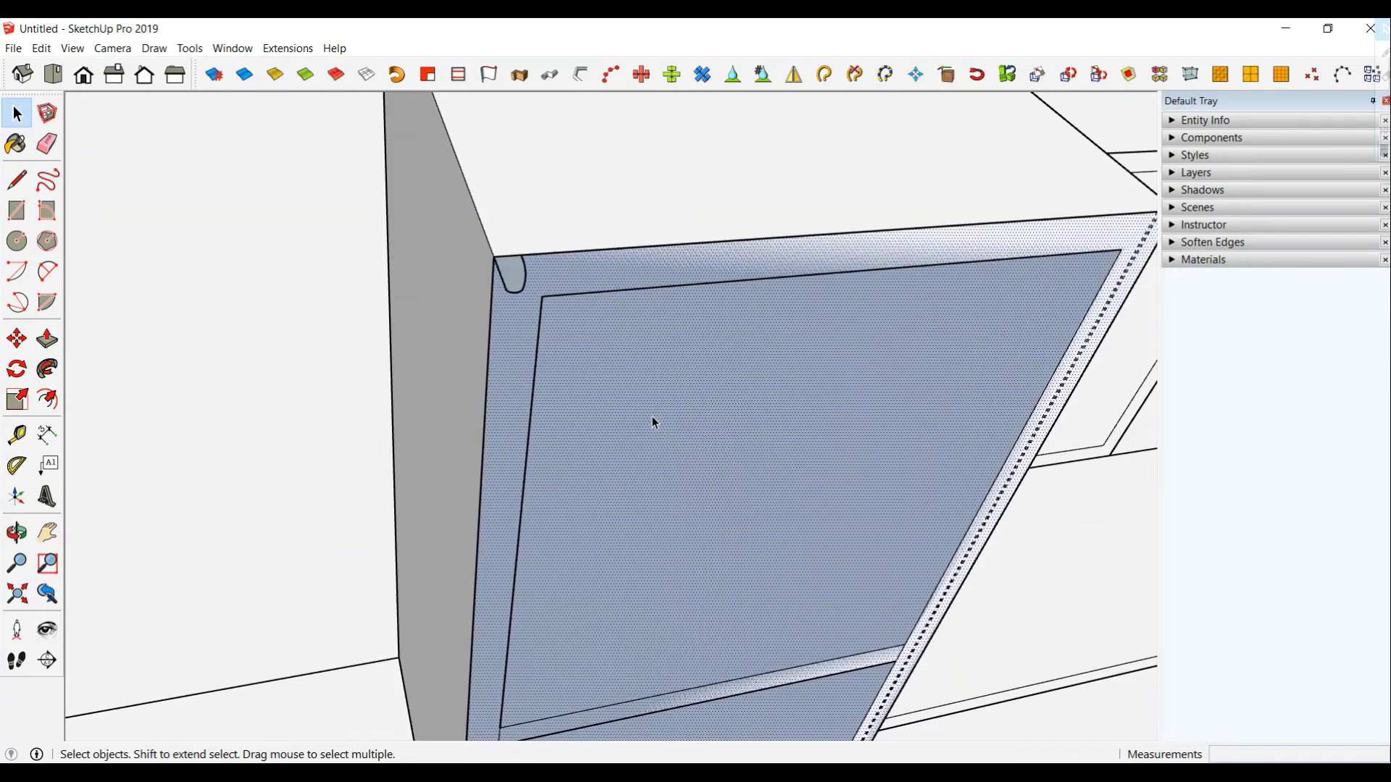
{"action": "left_click", "coordinate": [49, 372]}
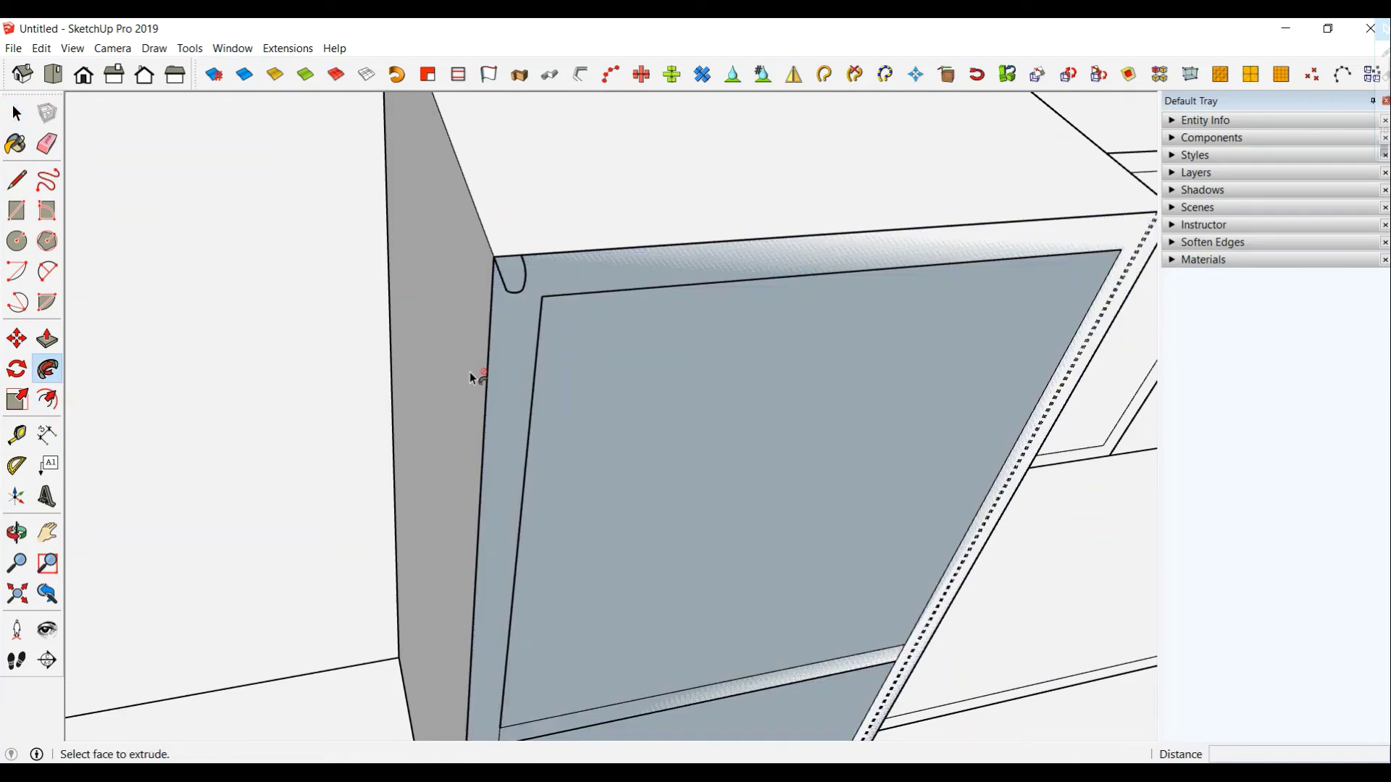
{"action": "scroll", "coordinate": [511, 279], "scroll_direction": "down", "scroll_amount": 3}
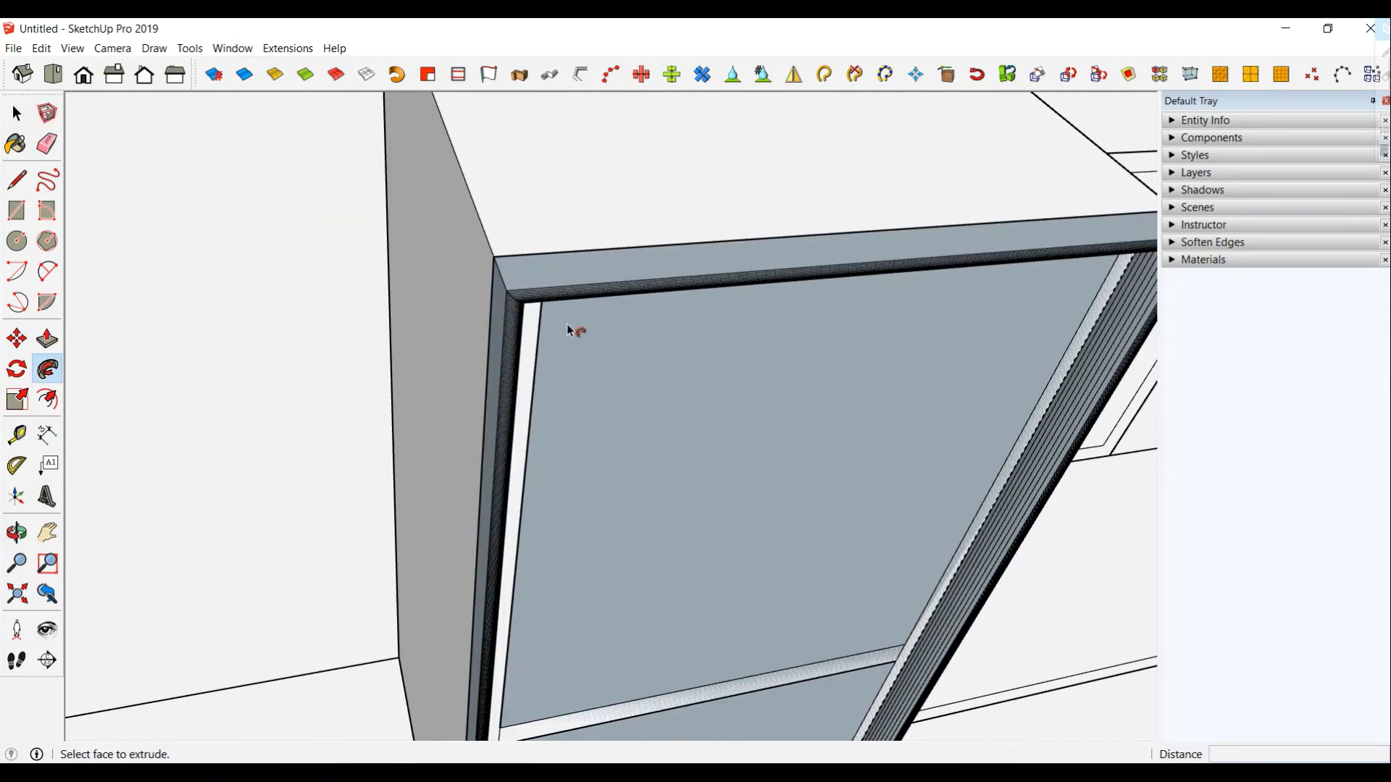
{"action": "scroll", "coordinate": [567, 324], "scroll_direction": "down", "scroll_amount": 3}
{"action": "mouse_move", "coordinate": [570, 332]}
{"action": "middle_mouse_down"}
{"action": "mouse_move", "coordinate": [471, 239]}
{"action": "mouse_move", "coordinate": [624, 397]}
{"action": "mouse_move", "coordinate": [486, 311]}
{"action": "mouse_move", "coordinate": [553, 398]}
{"action": "mouse_move", "coordinate": [655, 193]}
{"action": "mouse_move", "coordinate": [695, 444]}
{"action": "mouse_move", "coordinate": [667, 350]}
{"action": "middle_mouse_up"}
{"action": "scroll", "coordinate": [593, 304], "scroll_direction": "up", "scroll_amount": 2}
{"action": "scroll", "coordinate": [624, 398], "scroll_direction": "up", "scroll_amount": 2}
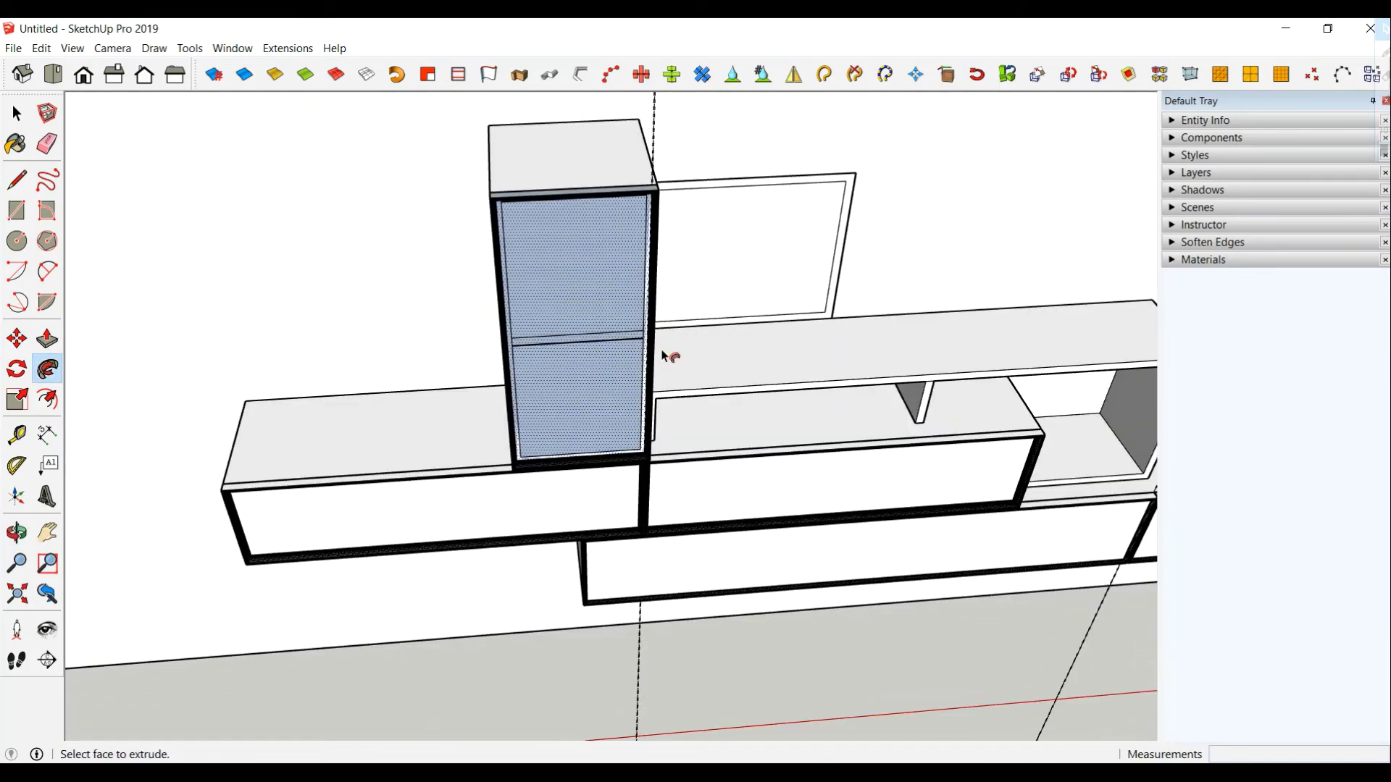
- Recess the tall cabinet's upper front panel by 1 cm
{"action": "left_click", "coordinate": [47, 338]}
{"action": "left_click", "coordinate": [550, 289]}
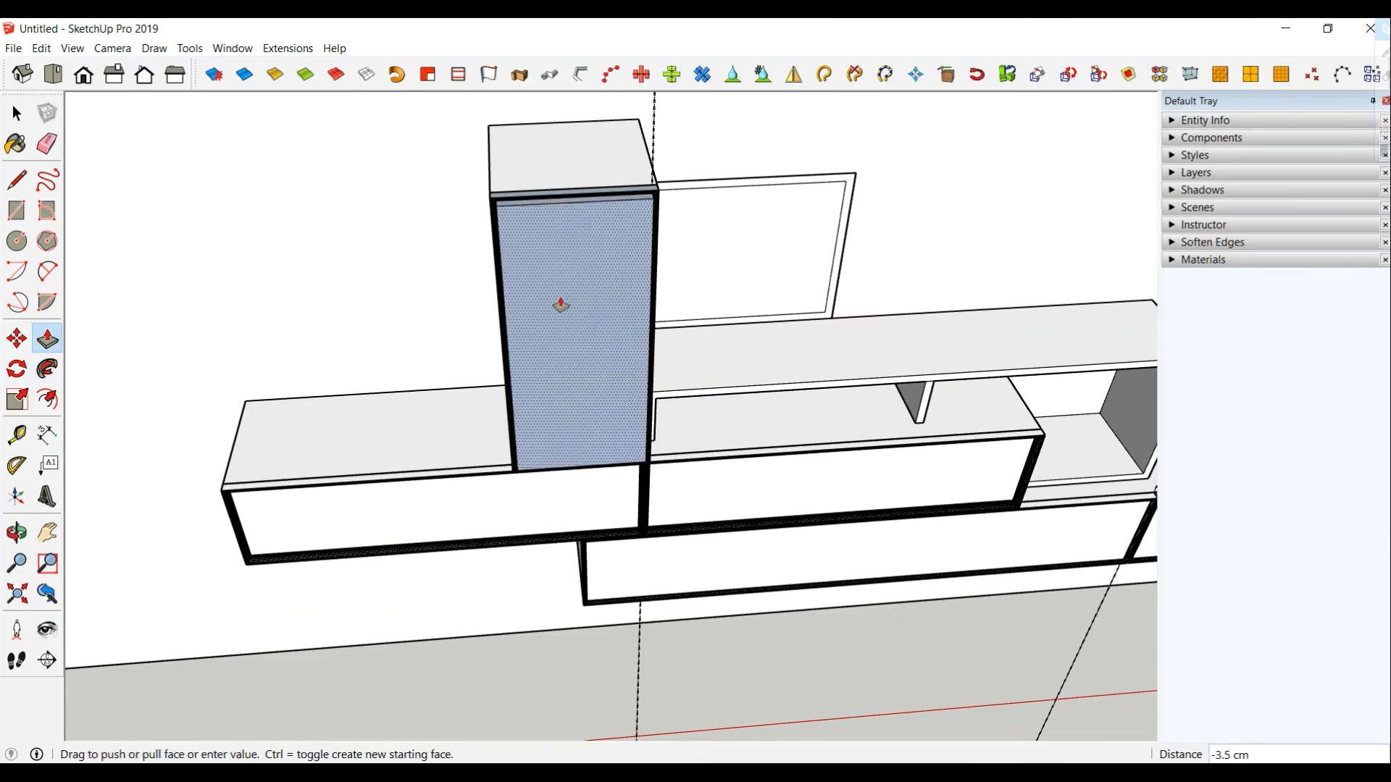
{"action": "key", "text": "Return"}
{"action": "scroll", "coordinate": [638, 326], "scroll_direction": "down", "scroll_amount": 3}
{"action": "middle_click_drag", "start_coordinate": [643, 329], "coordinate": [590, 162]}
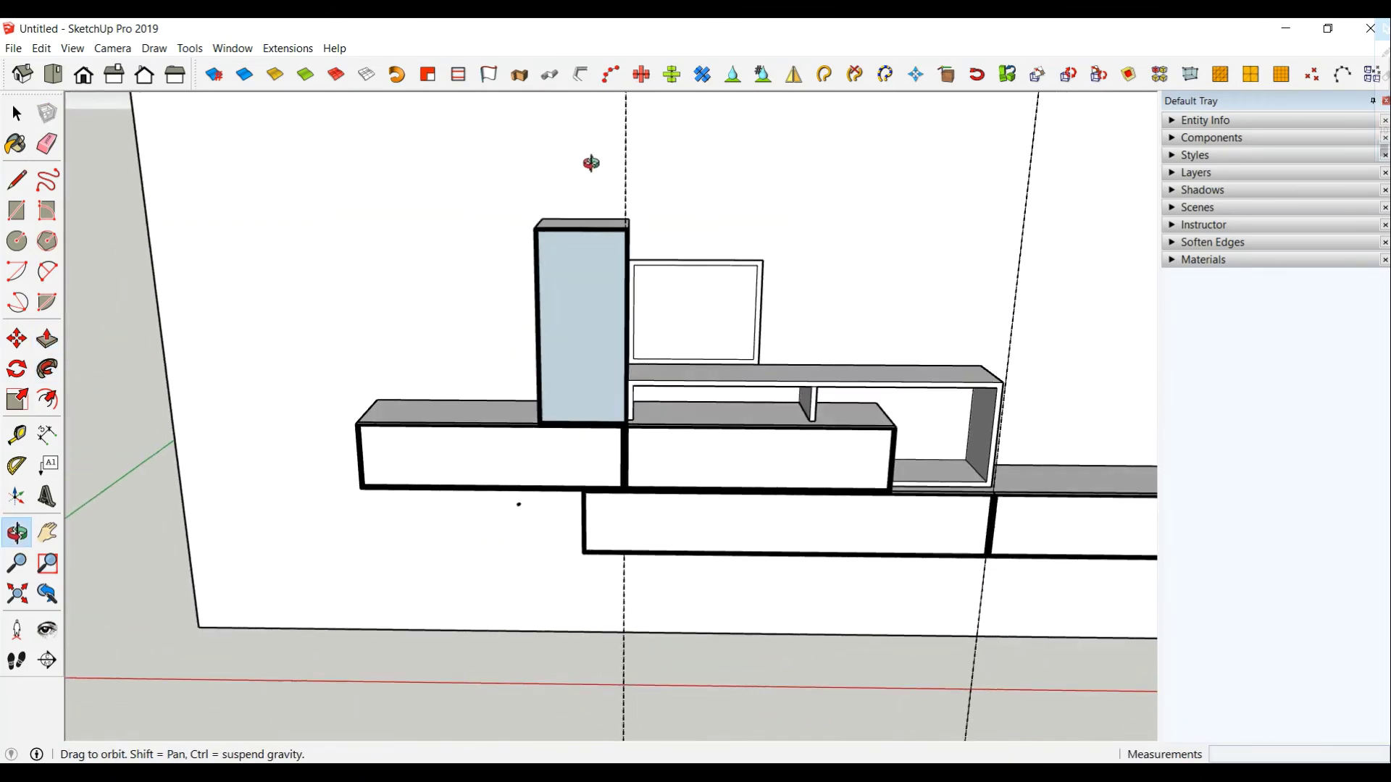
{"action": "key", "text": "space"}
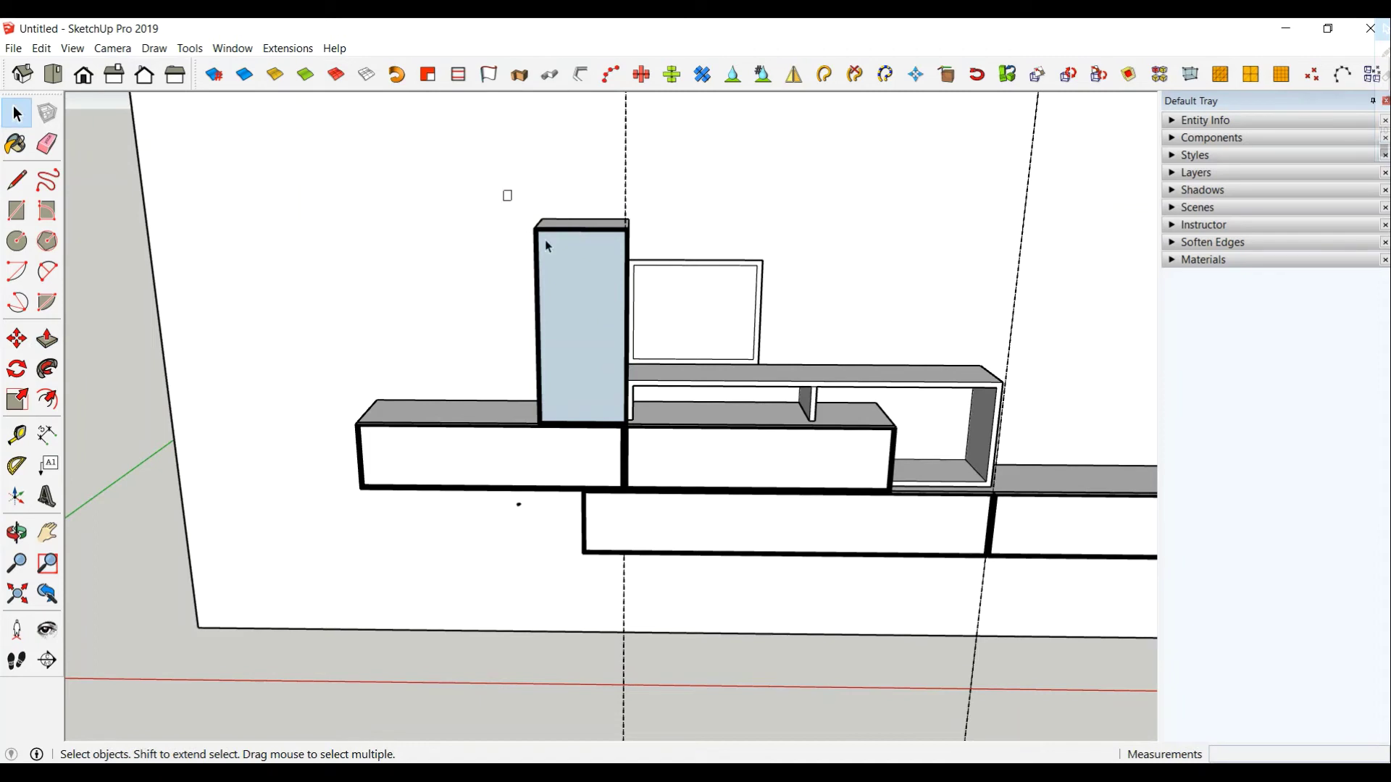
- Reverse the faces of the whole tall box so they point outward
{"action": "left_click_drag", "start_coordinate": [675, 450], "coordinate": [650, 429]}
{"action": "right_click", "coordinate": [586, 304]}
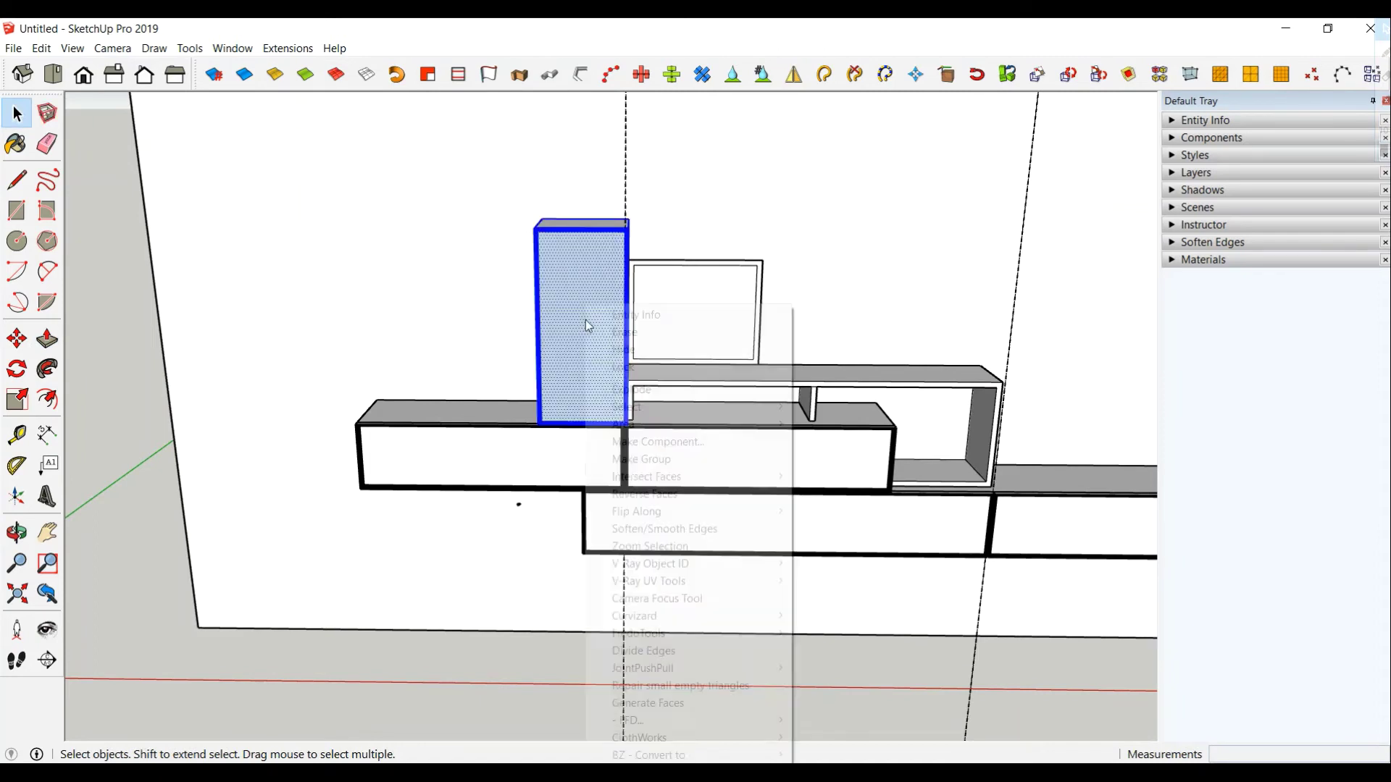
{"action": "left_click", "coordinate": [627, 494]}
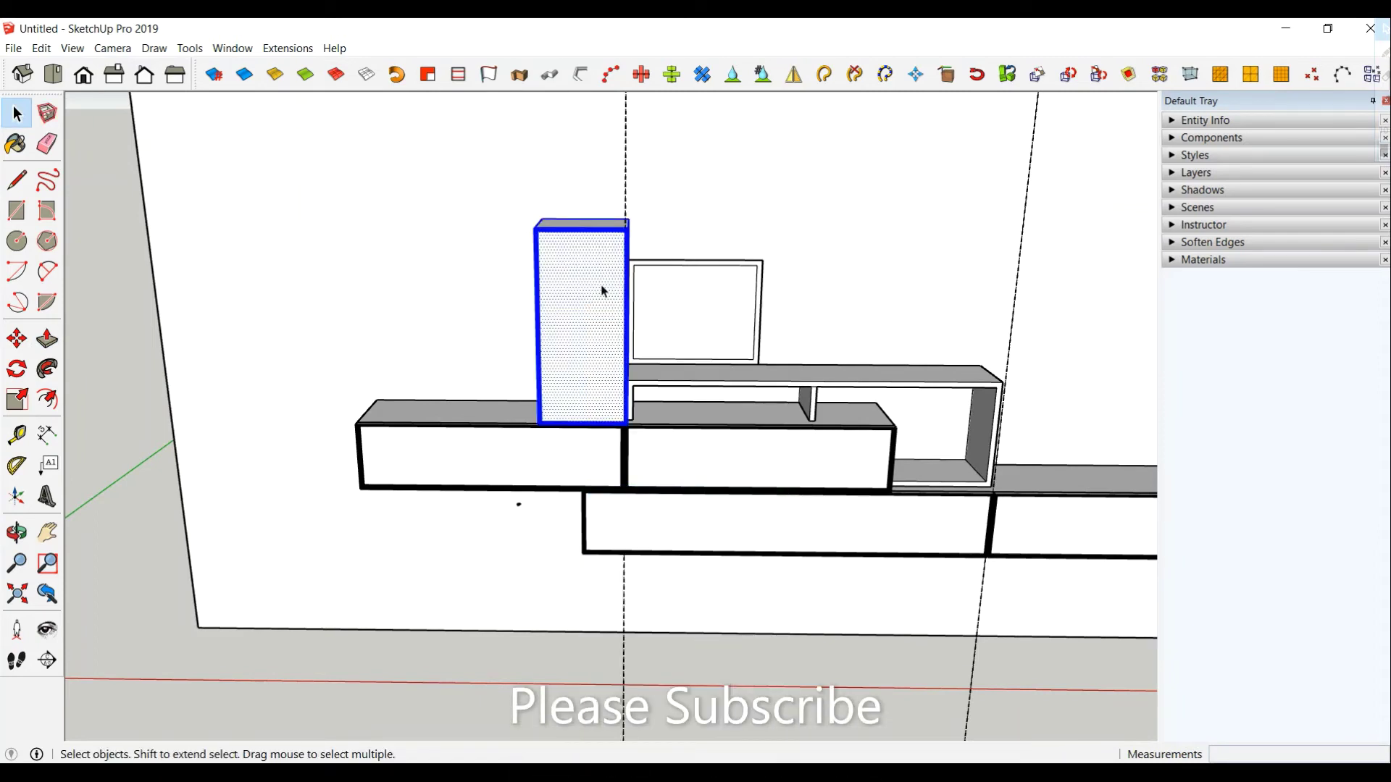
{"action": "mouse_move", "coordinate": [602, 288]}
{"action": "middle_mouse_down"}
{"action": "mouse_move", "coordinate": [621, 442]}
{"action": "mouse_move", "coordinate": [482, 416]}
{"action": "mouse_move", "coordinate": [276, 301]}
{"action": "mouse_move", "coordinate": [302, 323]}
{"action": "mouse_move", "coordinate": [693, 330]}
{"action": "mouse_move", "coordinate": [956, 248]}
{"action": "mouse_move", "coordinate": [472, 543]}
{"action": "mouse_move", "coordinate": [929, 585]}
{"action": "middle_mouse_up"}
{"action": "left_click", "coordinate": [799, 606]}
- Make the tall box's front face and edges into a group
{"action": "double_click", "coordinate": [594, 333]}
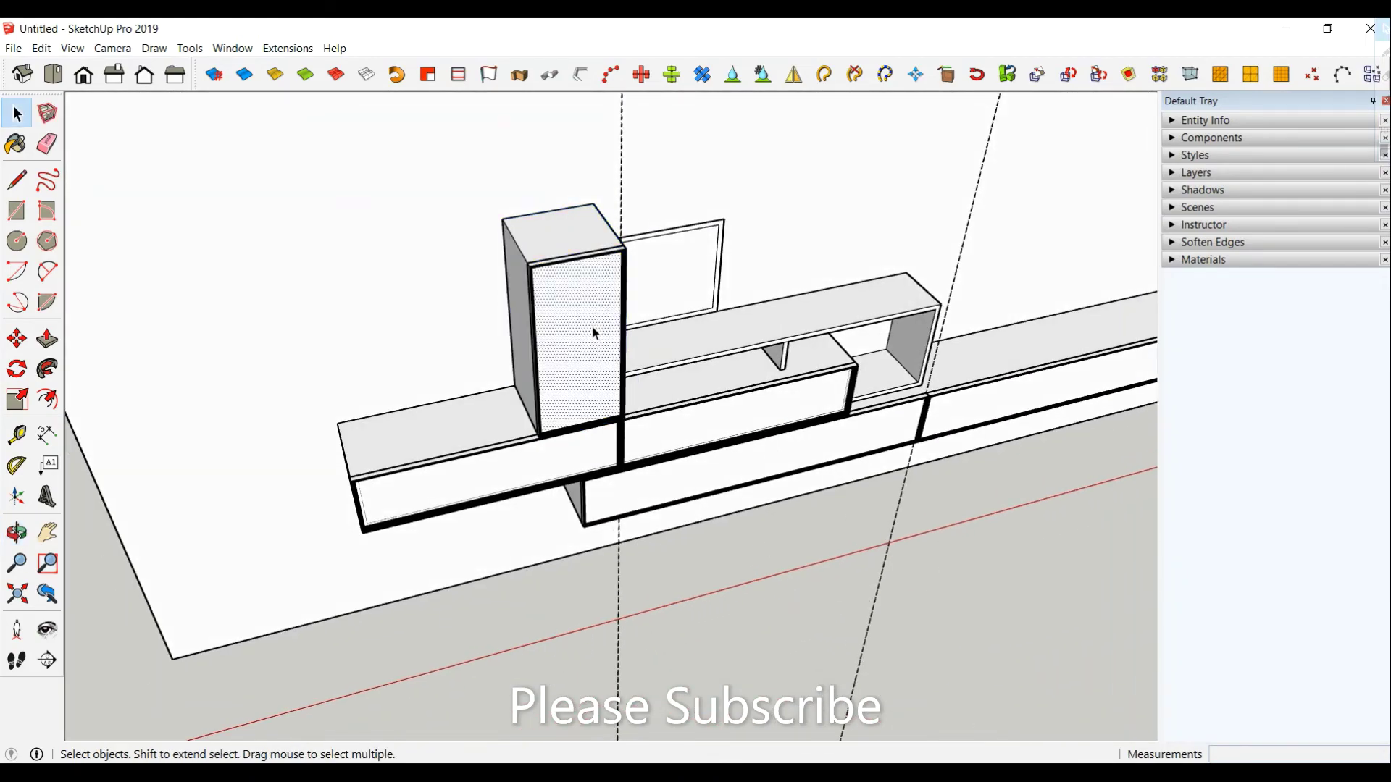
{"action": "right_click", "coordinate": [594, 333]}
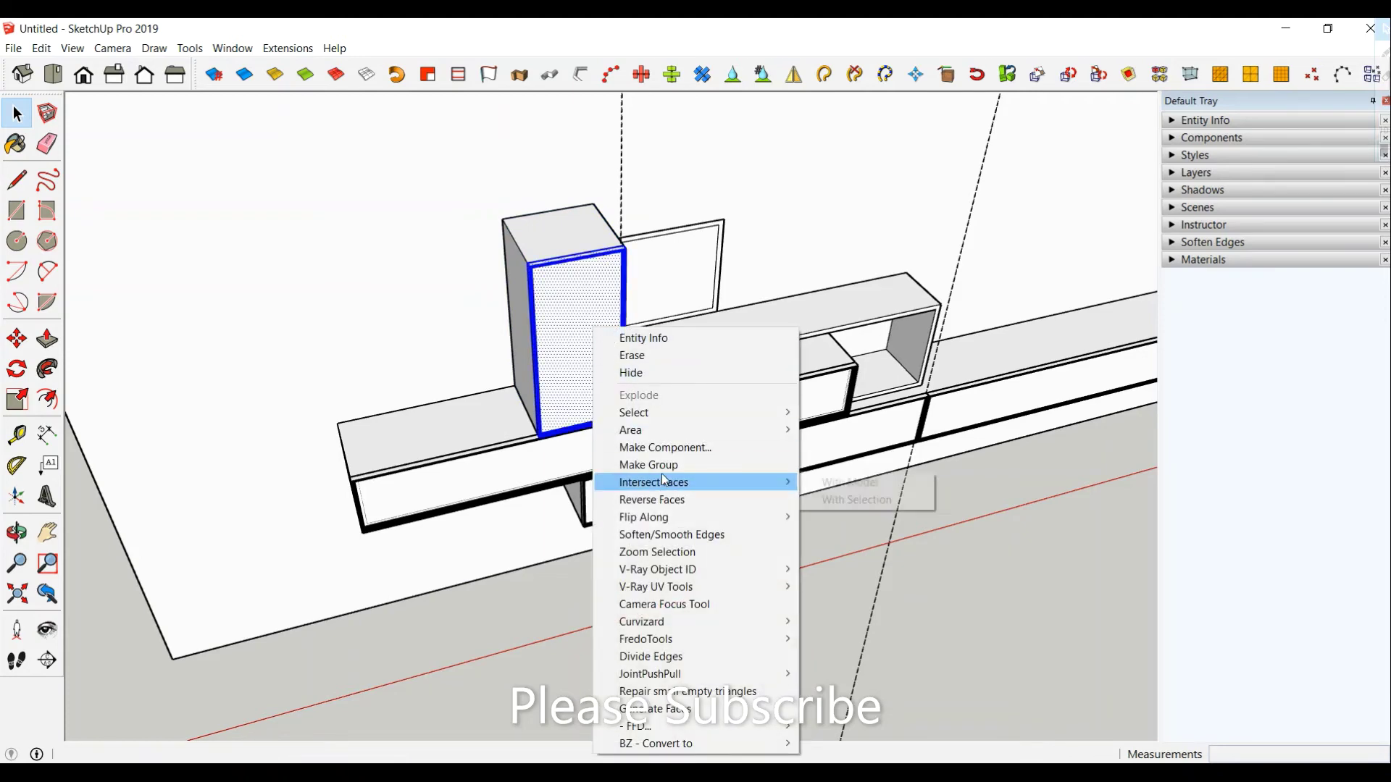
{"action": "left_click", "coordinate": [688, 464]}
{"action": "mouse_move", "coordinate": [688, 467]}
{"action": "middle_mouse_down"}
{"action": "mouse_move", "coordinate": [572, 415]}
{"action": "mouse_move", "coordinate": [677, 257]}
{"action": "middle_mouse_up"}
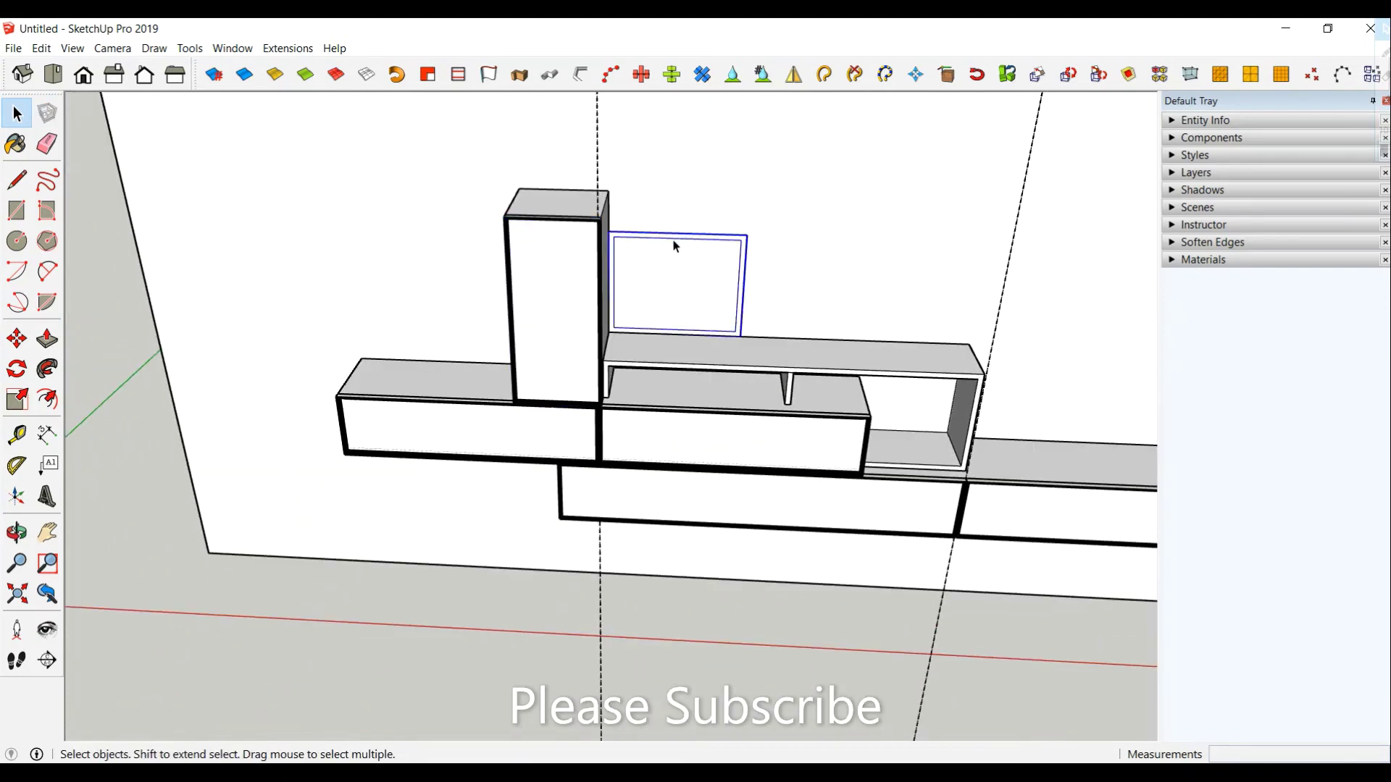
- Open the rectangle group above the shelf and push/pull it 25 cm into an open box
{"action": "double_click", "coordinate": [676, 246]}
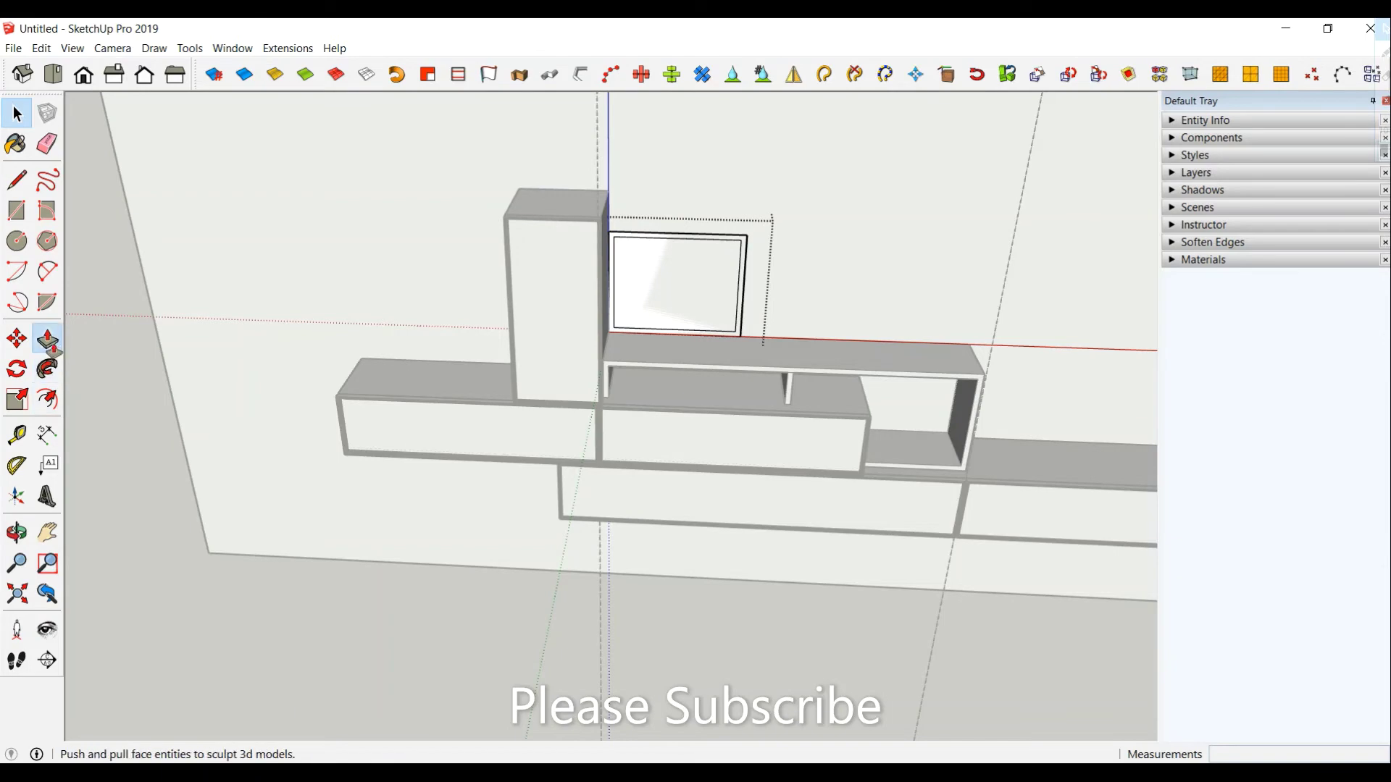
{"action": "left_click", "coordinate": [47, 339]}
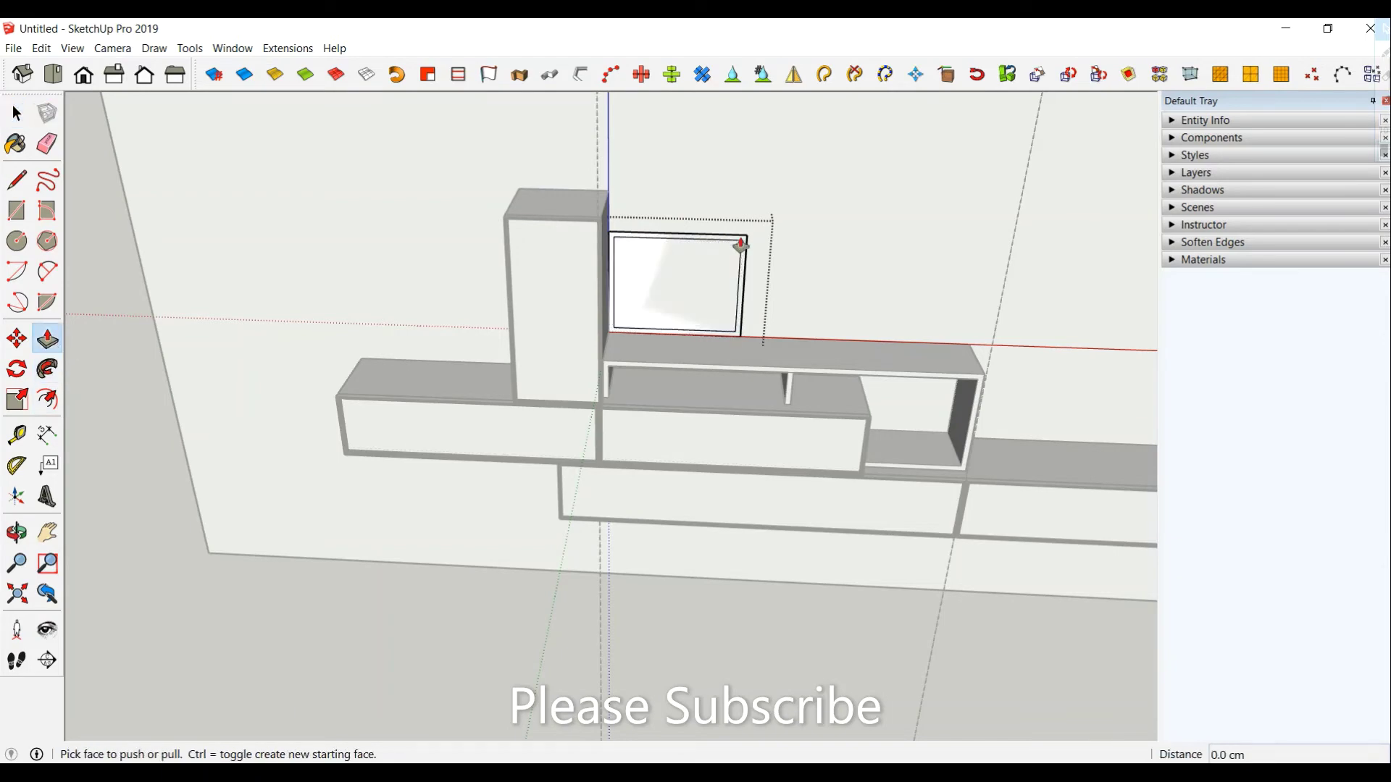
{"action": "mouse_move", "coordinate": [741, 246]}
{"action": "middle_mouse_down"}
{"action": "mouse_move", "coordinate": [652, 350]}
{"action": "mouse_move", "coordinate": [745, 350]}
{"action": "middle_mouse_up"}
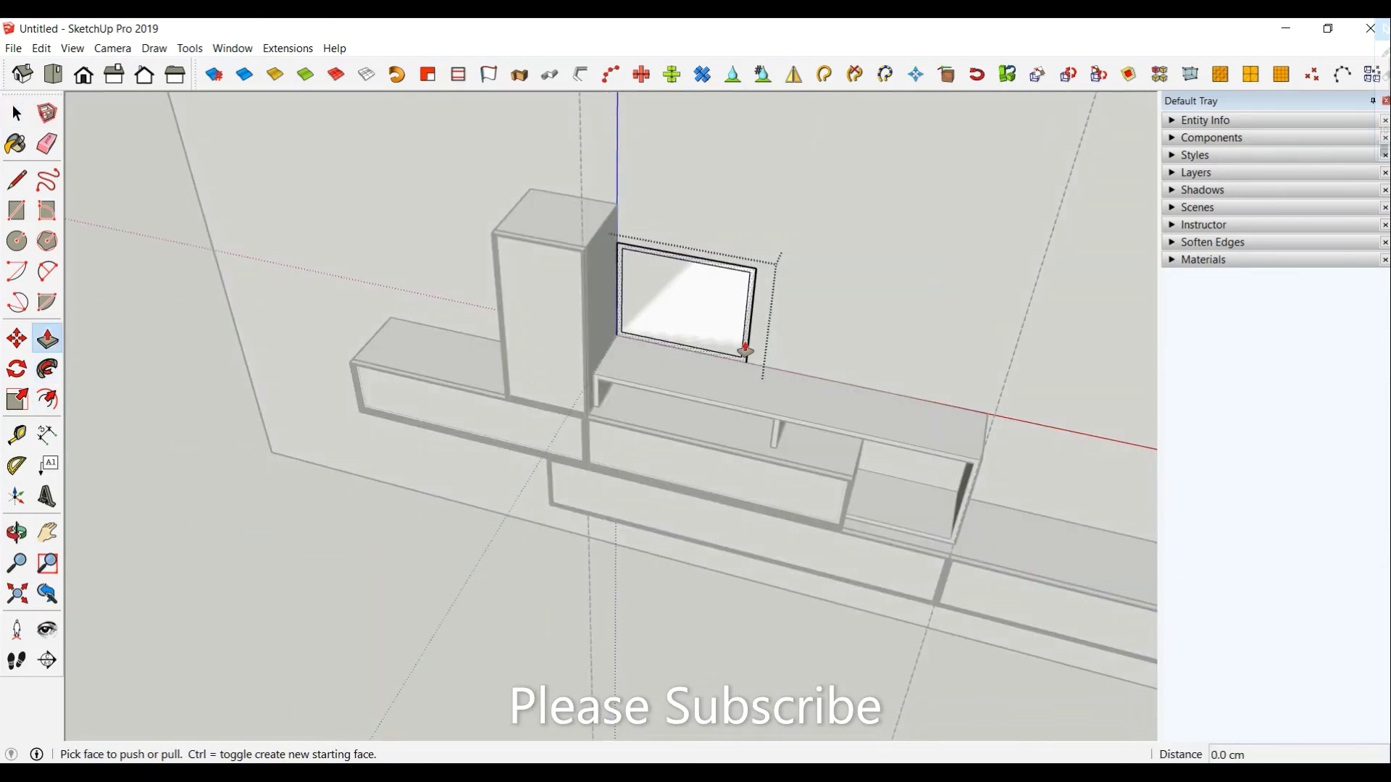
{"action": "left_click", "coordinate": [746, 350]}
{"action": "left_click", "coordinate": [752, 413]}
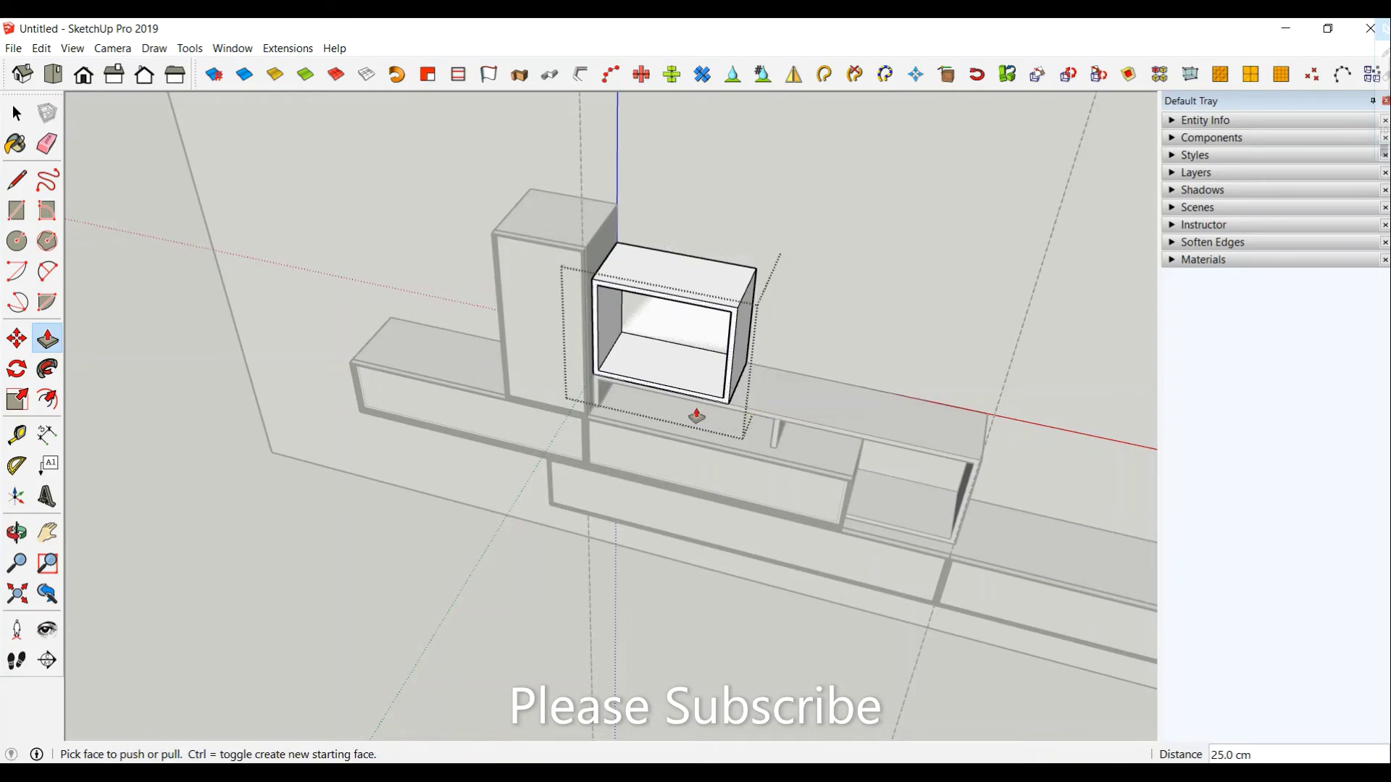
{"action": "mouse_move", "coordinate": [697, 415]}
{"action": "middle_mouse_down"}
{"action": "mouse_move", "coordinate": [779, 304]}
{"action": "mouse_move", "coordinate": [662, 326]}
{"action": "mouse_move", "coordinate": [491, 285]}
{"action": "mouse_move", "coordinate": [503, 205]}
{"action": "mouse_move", "coordinate": [581, 297]}
{"action": "mouse_move", "coordinate": [783, 379]}
{"action": "middle_mouse_up"}
{"action": "scroll", "coordinate": [773, 310], "scroll_direction": "up", "scroll_amount": 3}
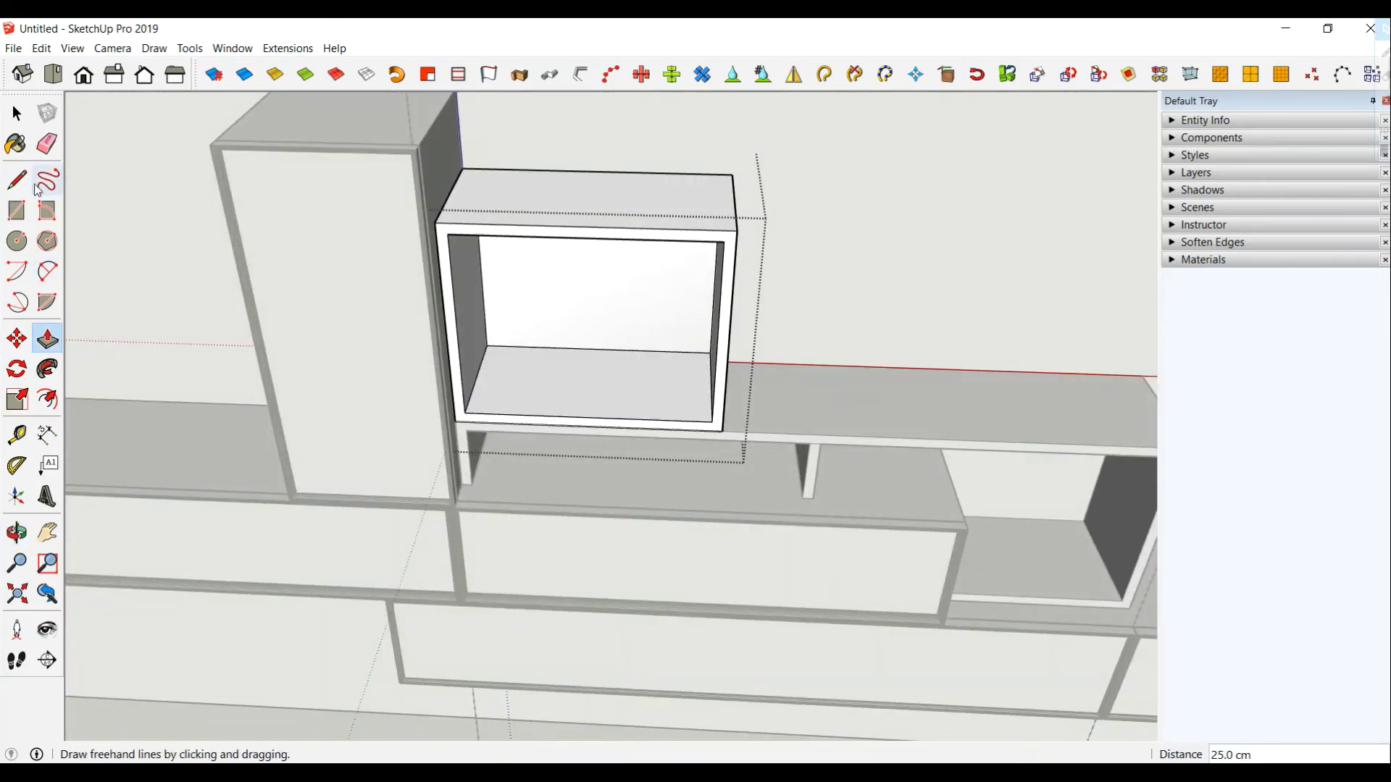
{"action": "left_click", "coordinate": [17, 113]}
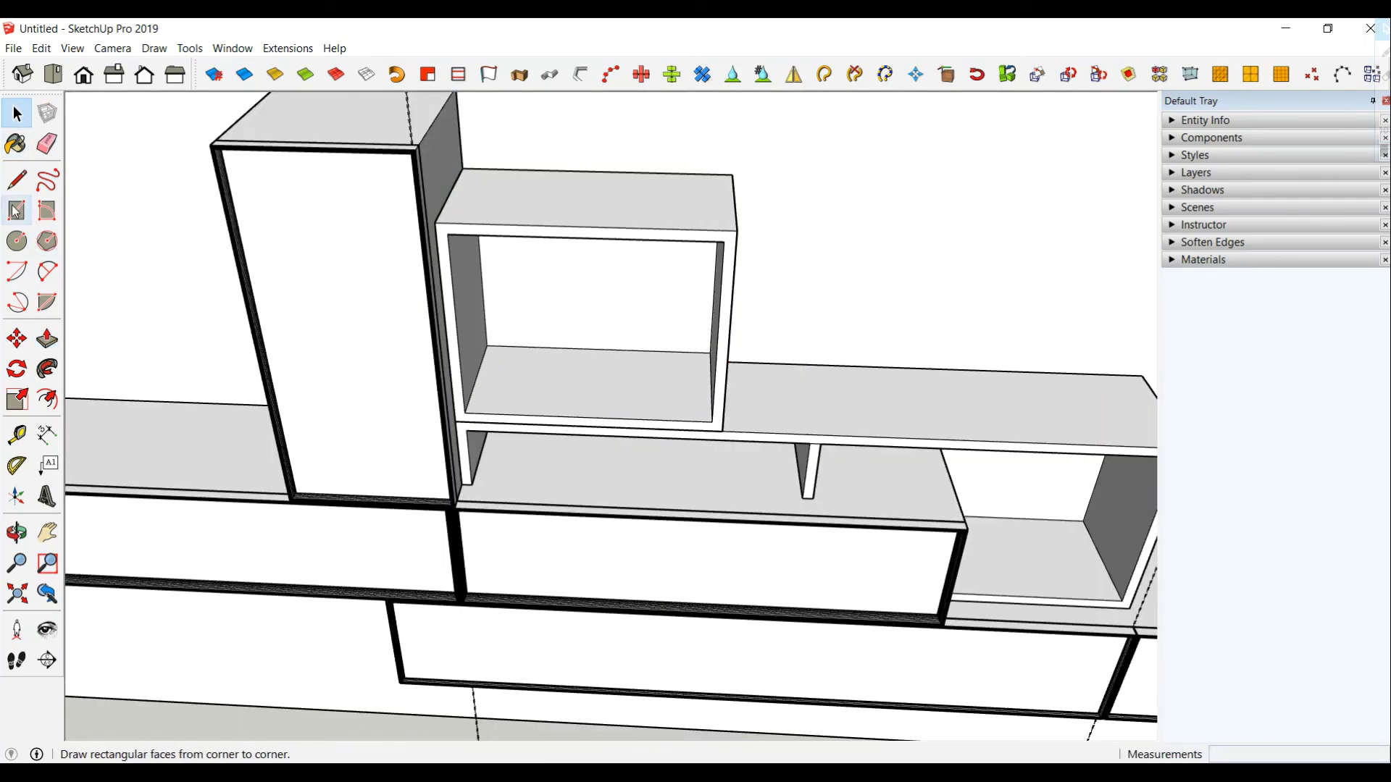
- Draw a 50 × 40 cm rectangle filling the new box's opening
{"action": "left_click", "coordinate": [436, 221]}
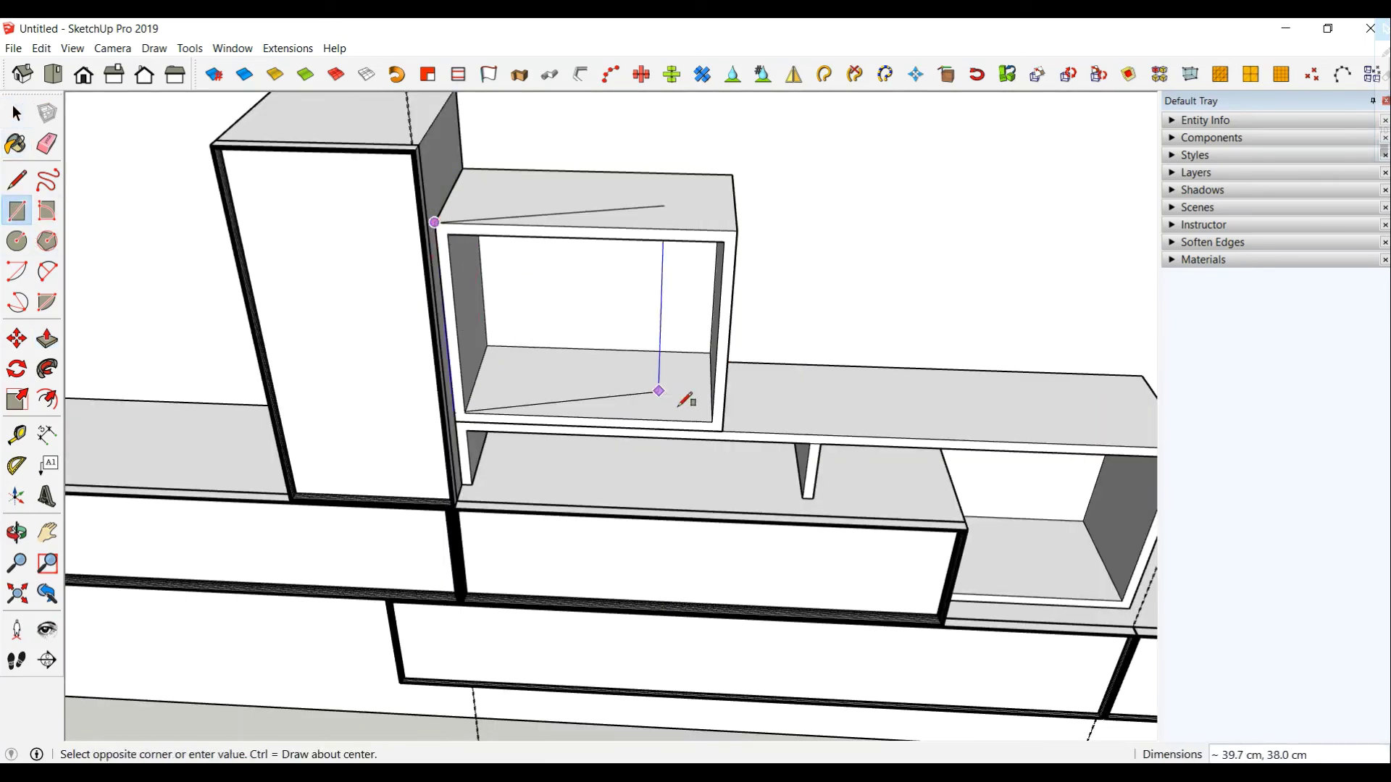
{"action": "left_click", "coordinate": [726, 429]}
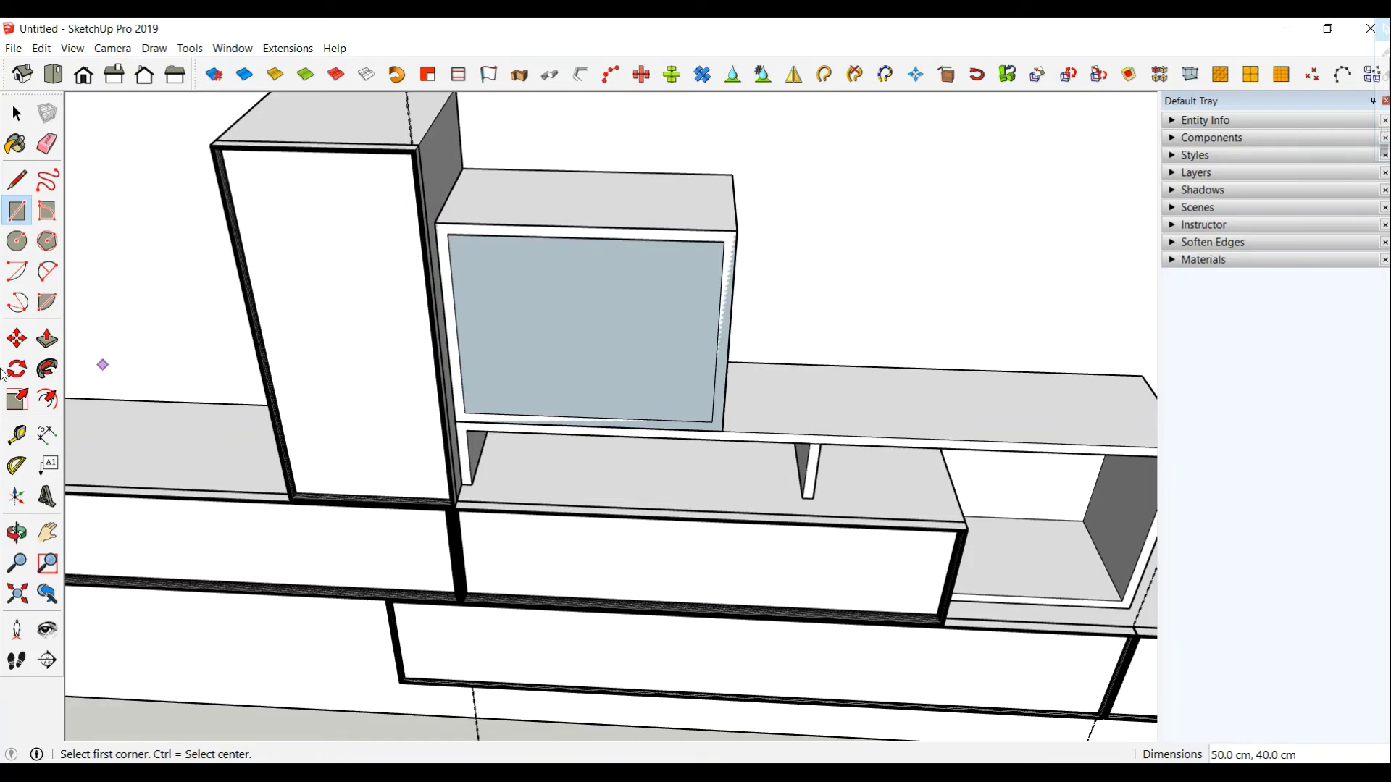
{"action": "left_click", "coordinate": [16, 113]}
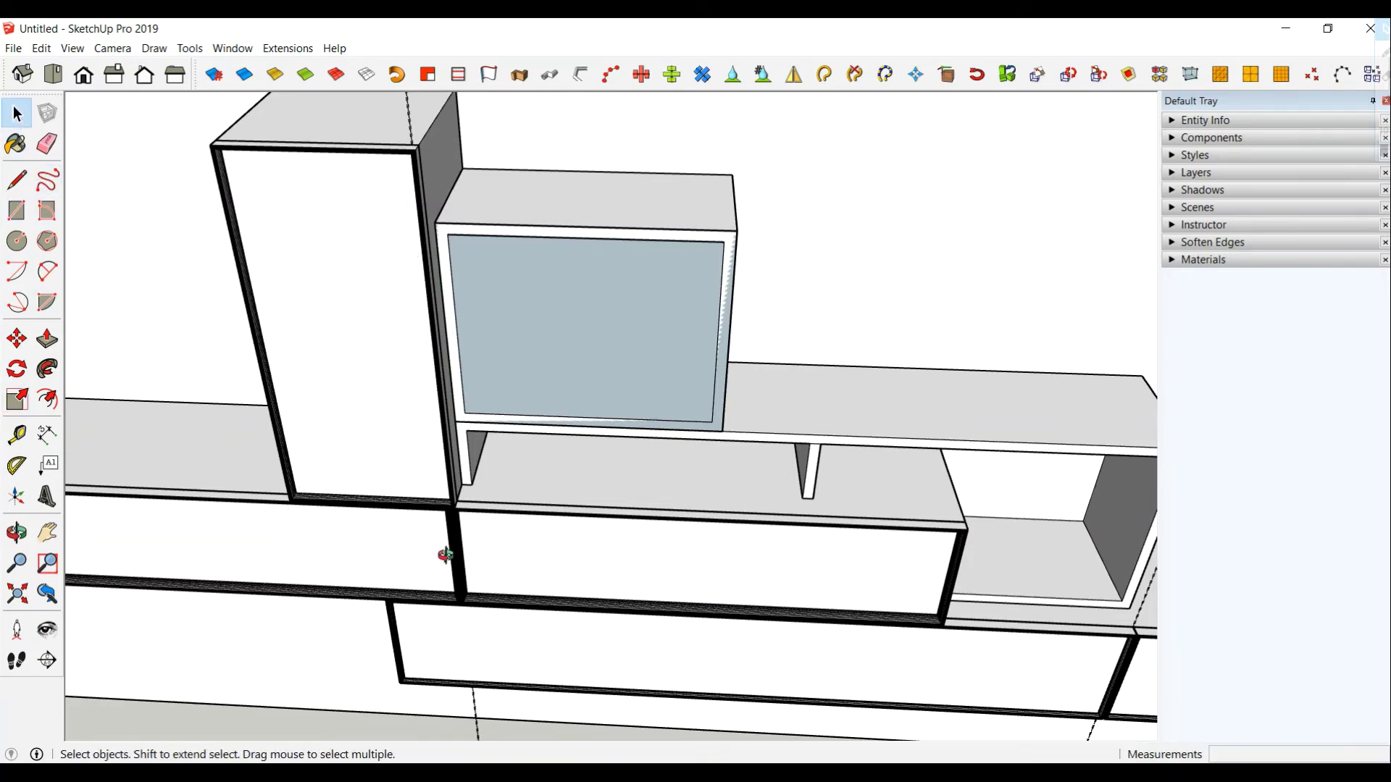
{"action": "mouse_move", "coordinate": [445, 555]}
{"action": "middle_mouse_down"}
{"action": "mouse_move", "coordinate": [341, 547]}
{"action": "mouse_move", "coordinate": [365, 542]}
{"action": "middle_mouse_up"}
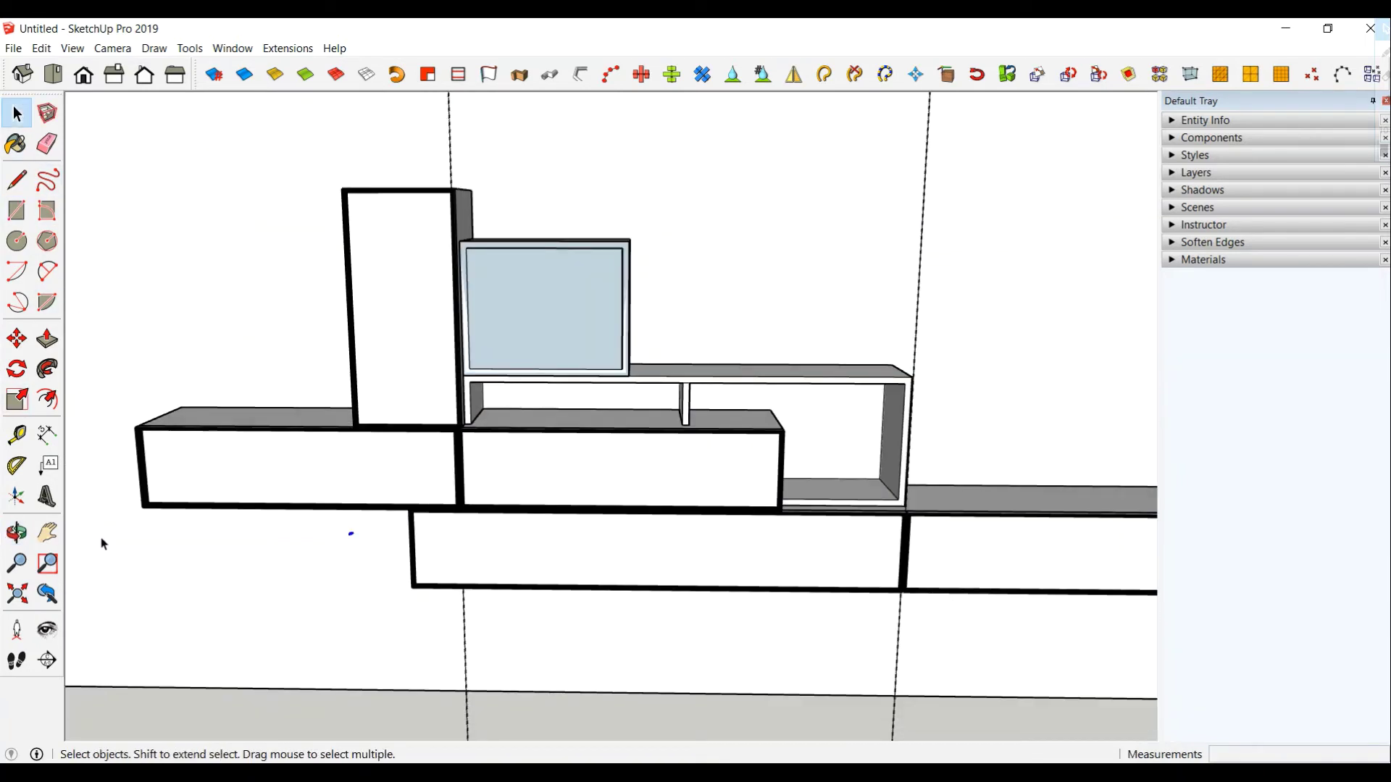
- Copy the small curved profile toward the new panel's top corner using Move with Ctrl
{"action": "left_click", "coordinate": [16, 339]}
{"action": "scroll", "coordinate": [449, 569], "scroll_direction": "up", "scroll_amount": 3}
{"action": "scroll", "coordinate": [435, 561], "scroll_direction": "up", "scroll_amount": 3}
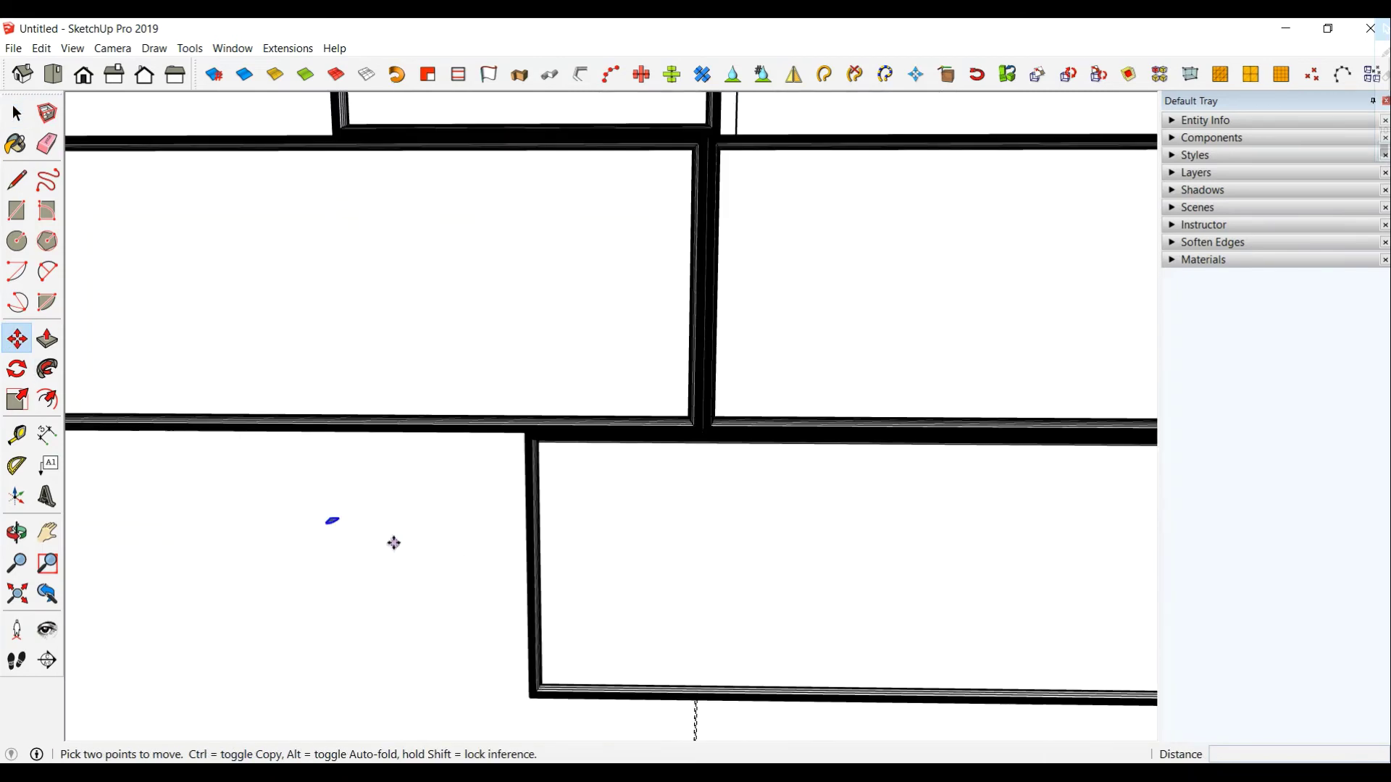
{"action": "scroll", "coordinate": [384, 562], "scroll_direction": "down", "scroll_amount": 2}
{"action": "middle_click_drag", "start_coordinate": [379, 566], "coordinate": [354, 565]}
{"action": "scroll", "coordinate": [298, 550], "scroll_direction": "up", "scroll_amount": 3}
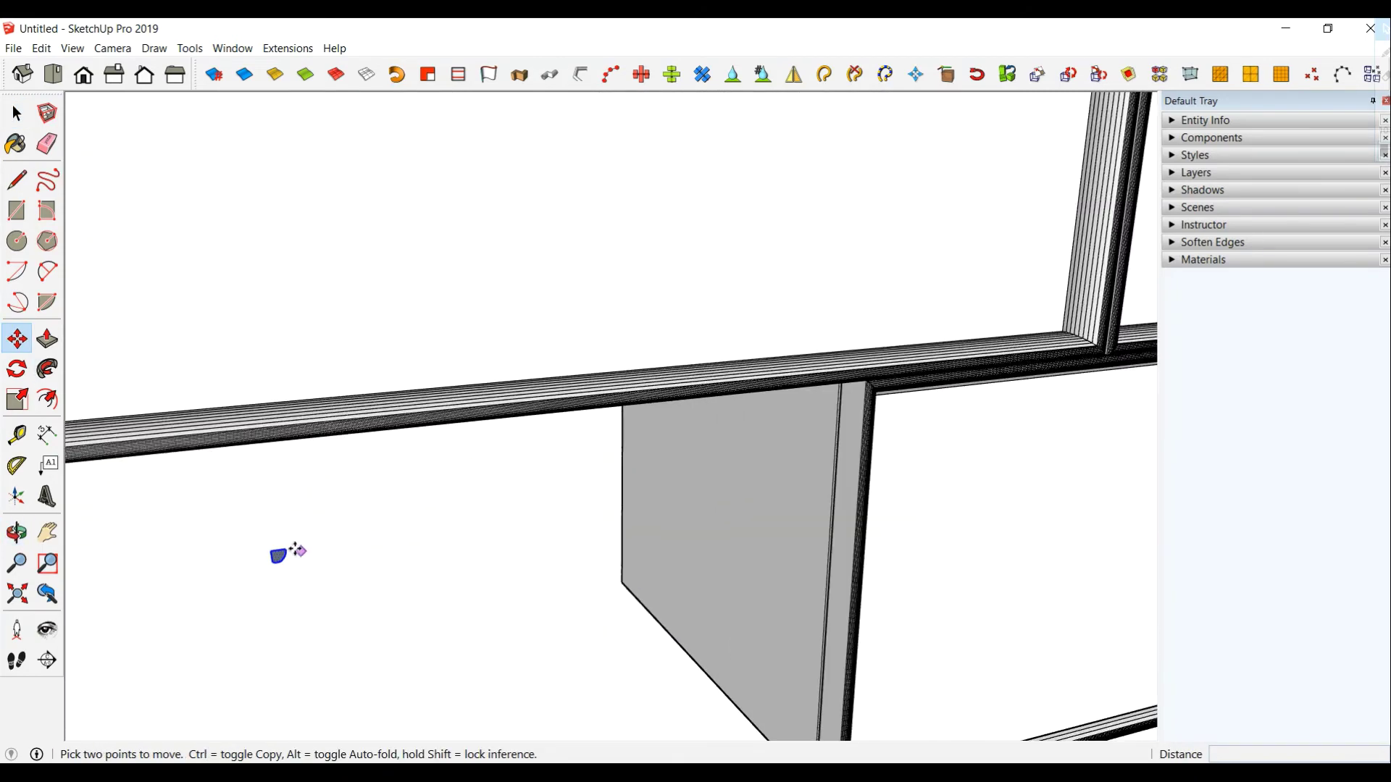
{"action": "left_click", "coordinate": [276, 554]}
{"action": "key", "text": "ctrl"}
{"action": "scroll", "coordinate": [474, 522], "scroll_direction": "down", "scroll_amount": 3}
{"action": "scroll", "coordinate": [482, 519], "scroll_direction": "down", "scroll_amount": 2}
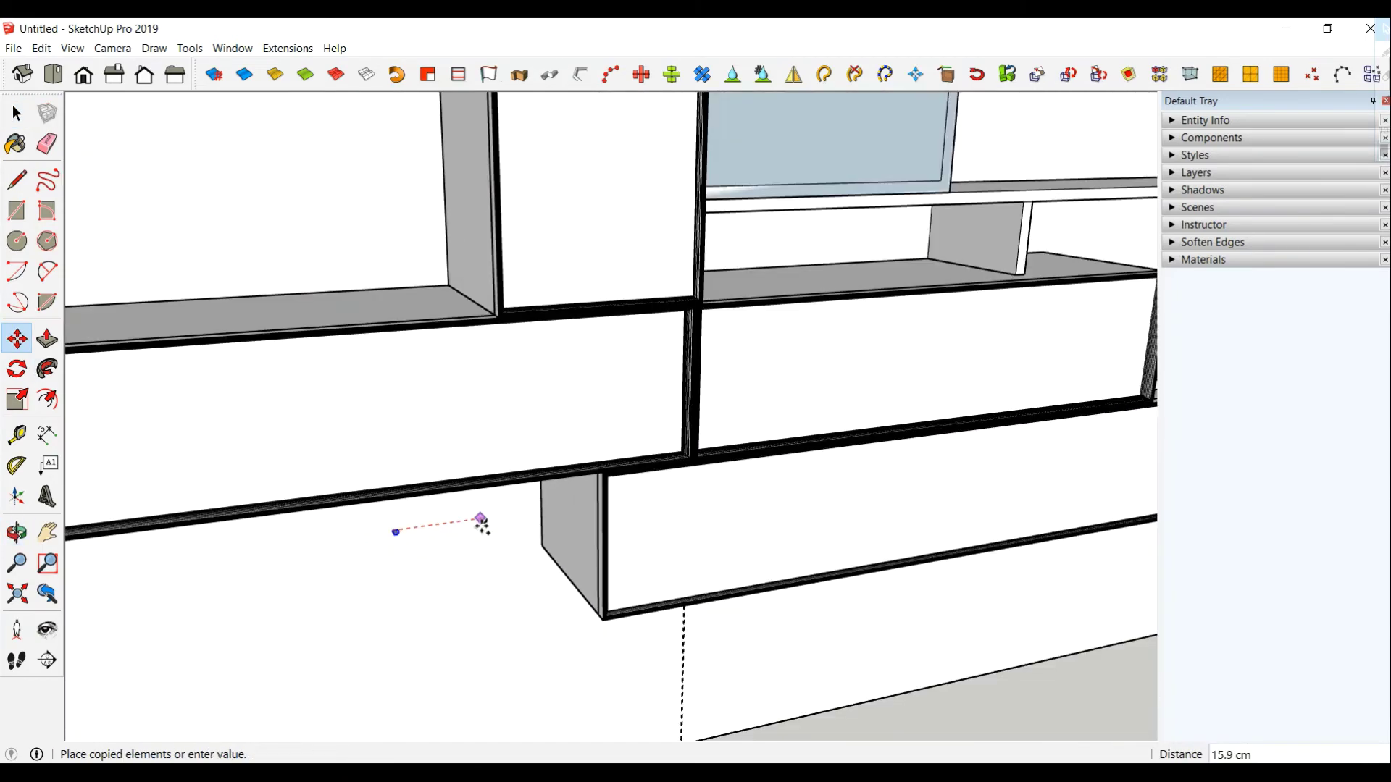
{"action": "scroll", "coordinate": [482, 522], "scroll_direction": "down", "scroll_amount": 2}
{"action": "middle_click_drag", "start_coordinate": [682, 231], "coordinate": [304, 341]}
{"action": "middle_click_drag", "start_coordinate": [518, 224], "coordinate": [661, 367]}
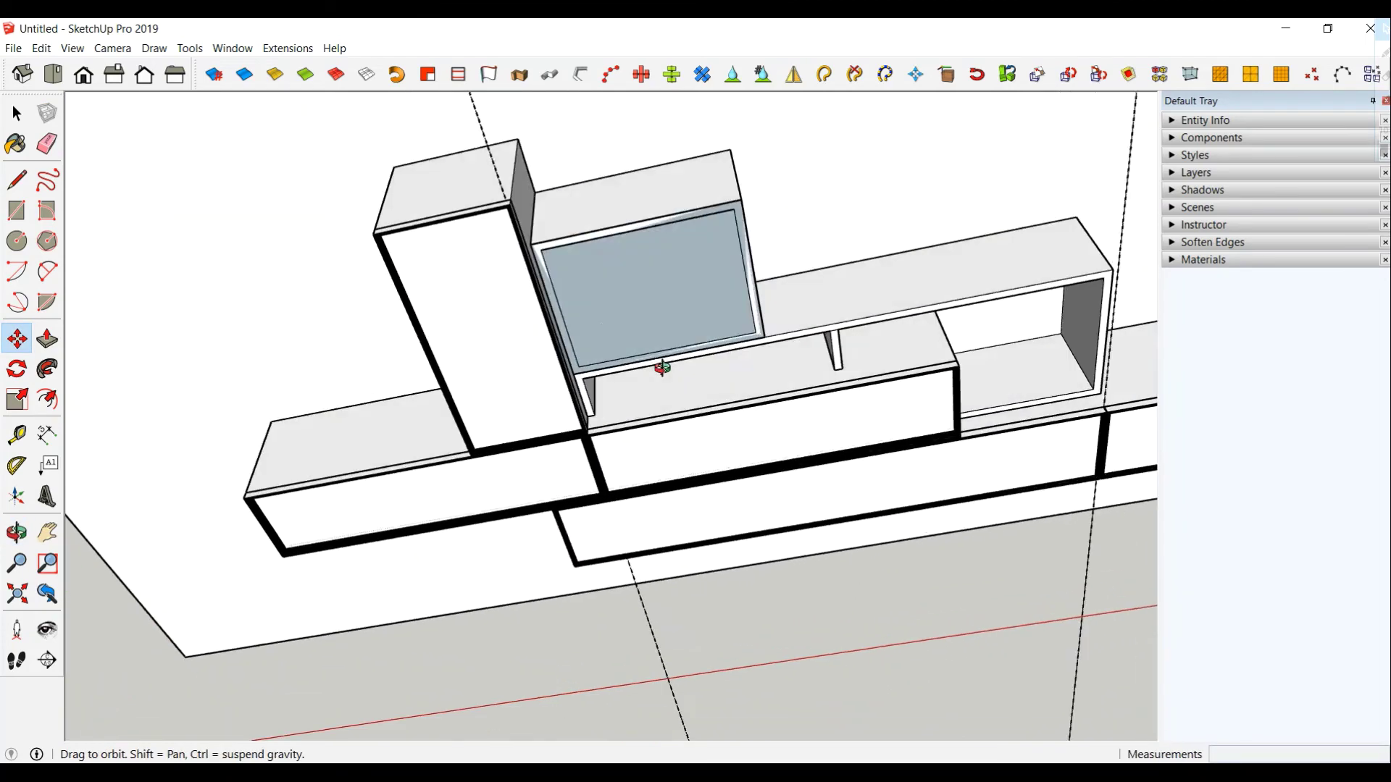
{"action": "scroll", "coordinate": [532, 245], "scroll_direction": "up", "scroll_amount": 3}
{"action": "scroll", "coordinate": [533, 248], "scroll_direction": "up", "scroll_amount": 2}
{"action": "scroll", "coordinate": [534, 246], "scroll_direction": "up", "scroll_amount": 2}
{"action": "scroll", "coordinate": [536, 267], "scroll_direction": "up", "scroll_amount": 2}
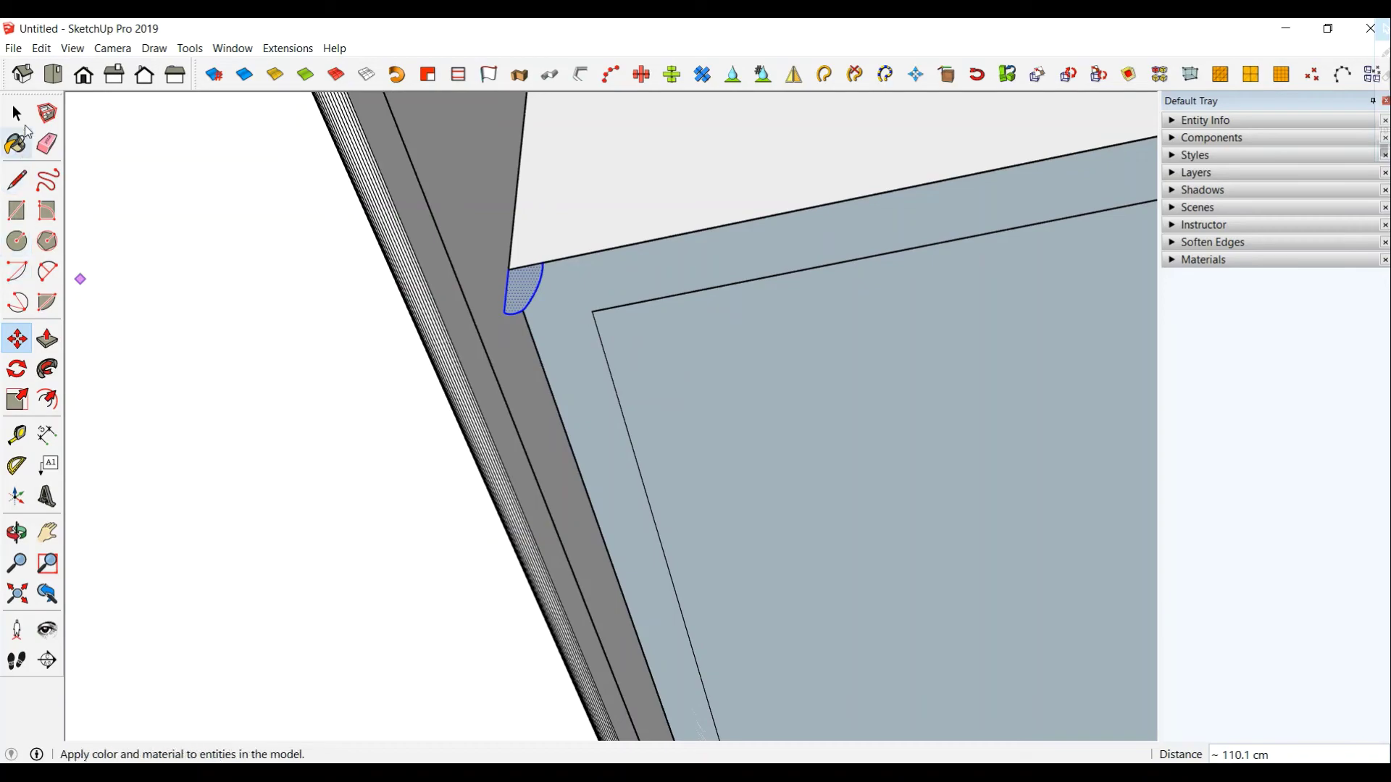
- Drop the profile copy and sweep it with Follow Me around the blue panel's edges
{"action": "left_click", "coordinate": [17, 113]}
{"action": "left_click", "coordinate": [831, 416]}
{"action": "scroll", "coordinate": [831, 416], "scroll_direction": "down", "scroll_amount": 3}
{"action": "mouse_move", "coordinate": [857, 428]}
{"action": "middle_mouse_down"}
{"action": "mouse_move", "coordinate": [547, 471]}
{"action": "mouse_move", "coordinate": [624, 335]}
{"action": "mouse_move", "coordinate": [497, 444]}
{"action": "middle_mouse_up"}
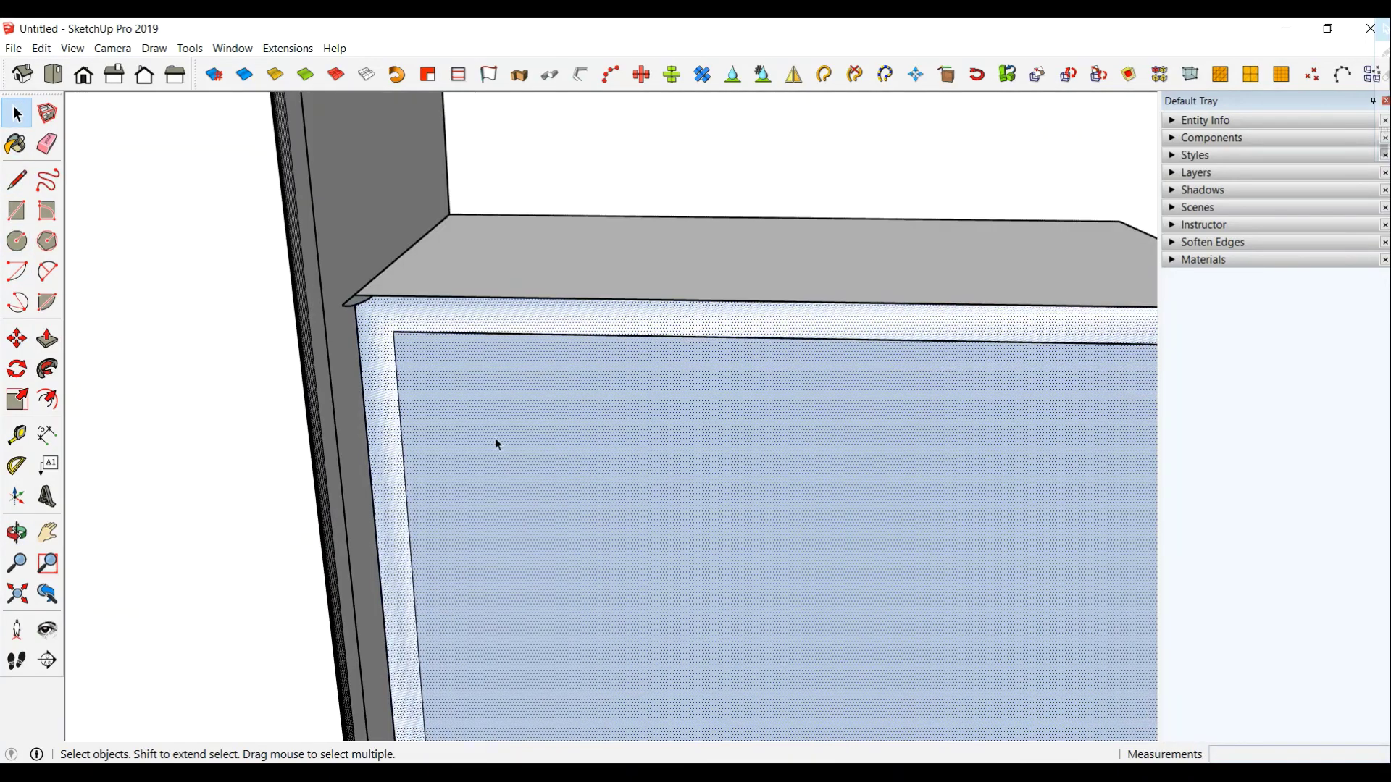
{"action": "left_click", "coordinate": [47, 369]}
{"action": "middle_click_drag", "start_coordinate": [392, 294], "coordinate": [383, 377]}
{"action": "scroll", "coordinate": [351, 313], "scroll_direction": "down", "scroll_amount": 1}
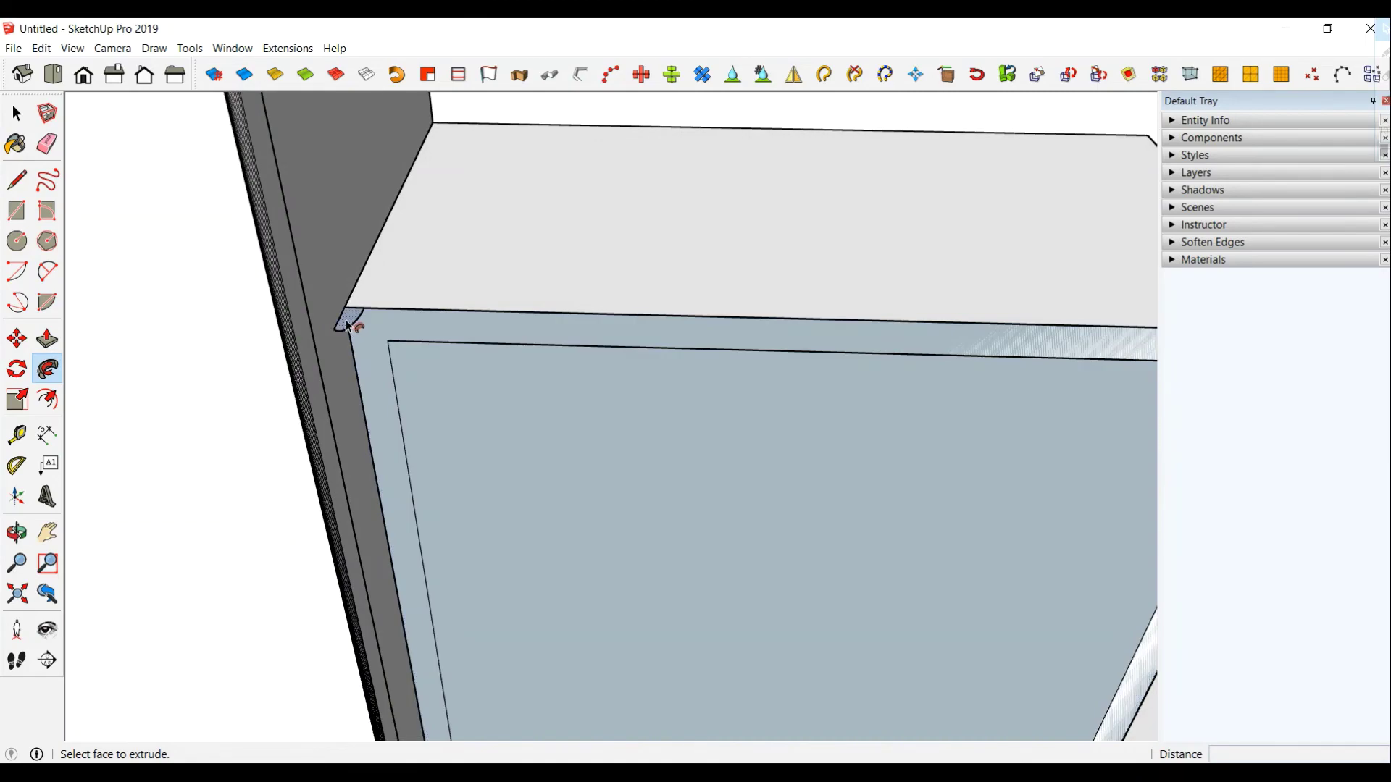
{"action": "scroll", "coordinate": [385, 354], "scroll_direction": "down", "scroll_amount": 2}
{"action": "scroll", "coordinate": [451, 423], "scroll_direction": "down", "scroll_amount": 5}
{"action": "mouse_move", "coordinate": [451, 422]}
{"action": "middle_mouse_down"}
{"action": "mouse_move", "coordinate": [468, 340]}
{"action": "mouse_move", "coordinate": [519, 433]}
{"action": "middle_mouse_up"}
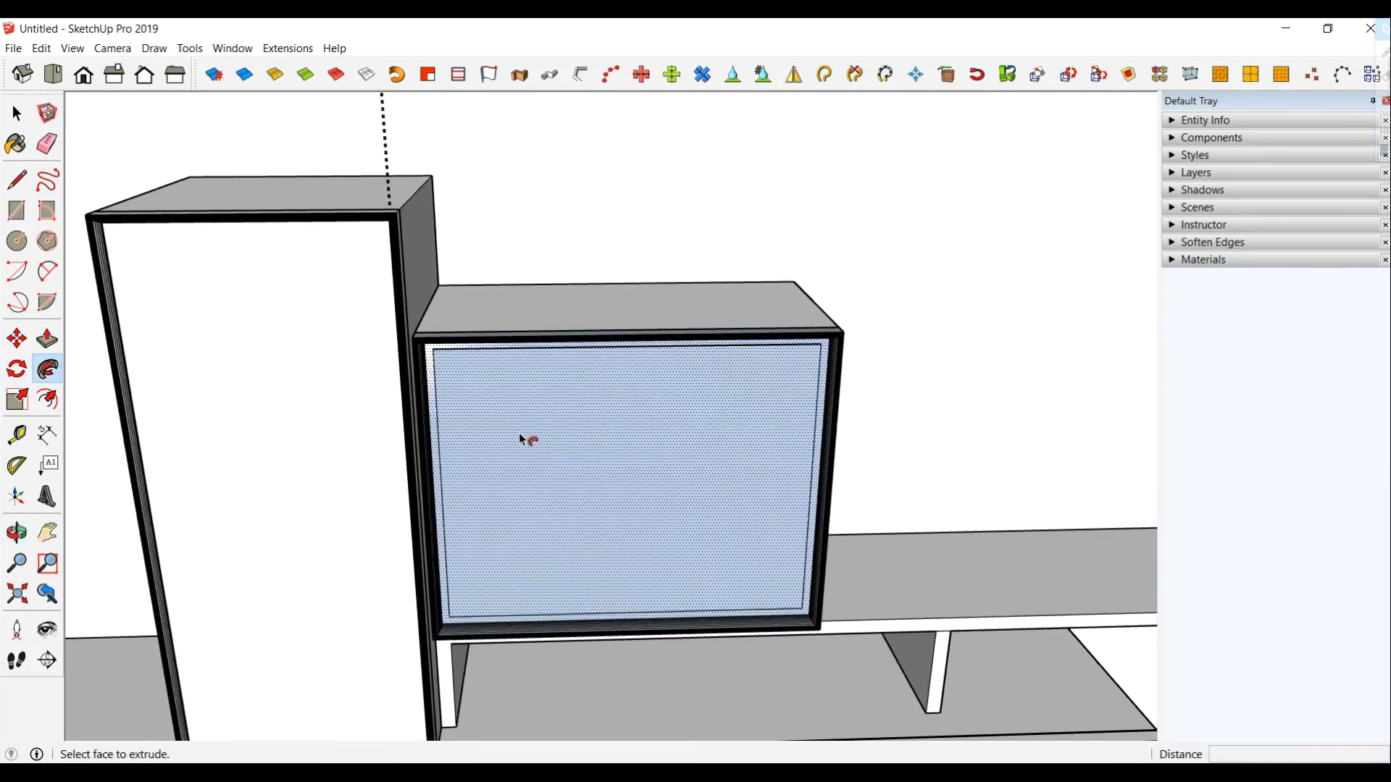
{"action": "scroll", "coordinate": [519, 432], "scroll_direction": "down", "scroll_amount": 2}
- Push/pull the small cabinet's front panel 1 cm, then select the face with its edges
{"action": "left_click", "coordinate": [48, 339]}
{"action": "left_click", "coordinate": [575, 472]}
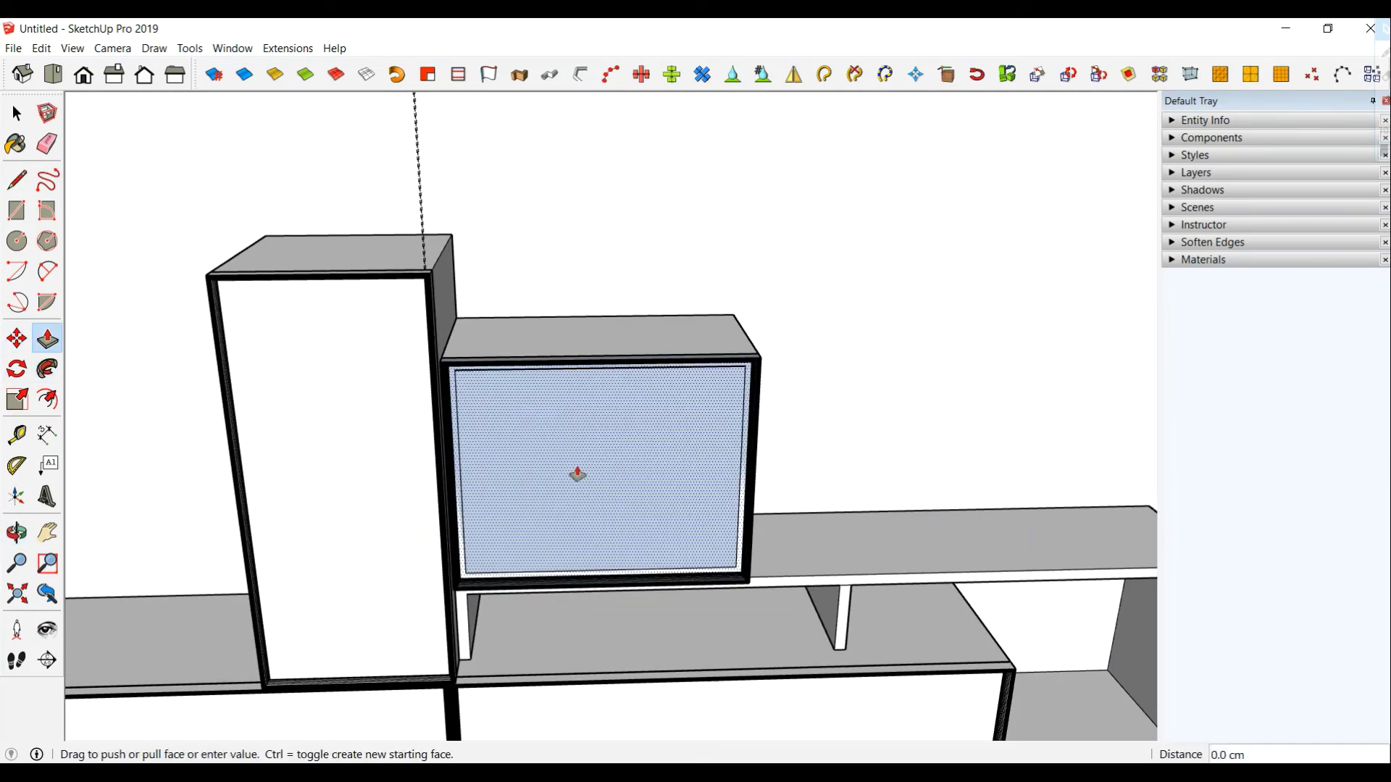
{"action": "type", "text": "1"}
{"action": "key", "text": "Return"}
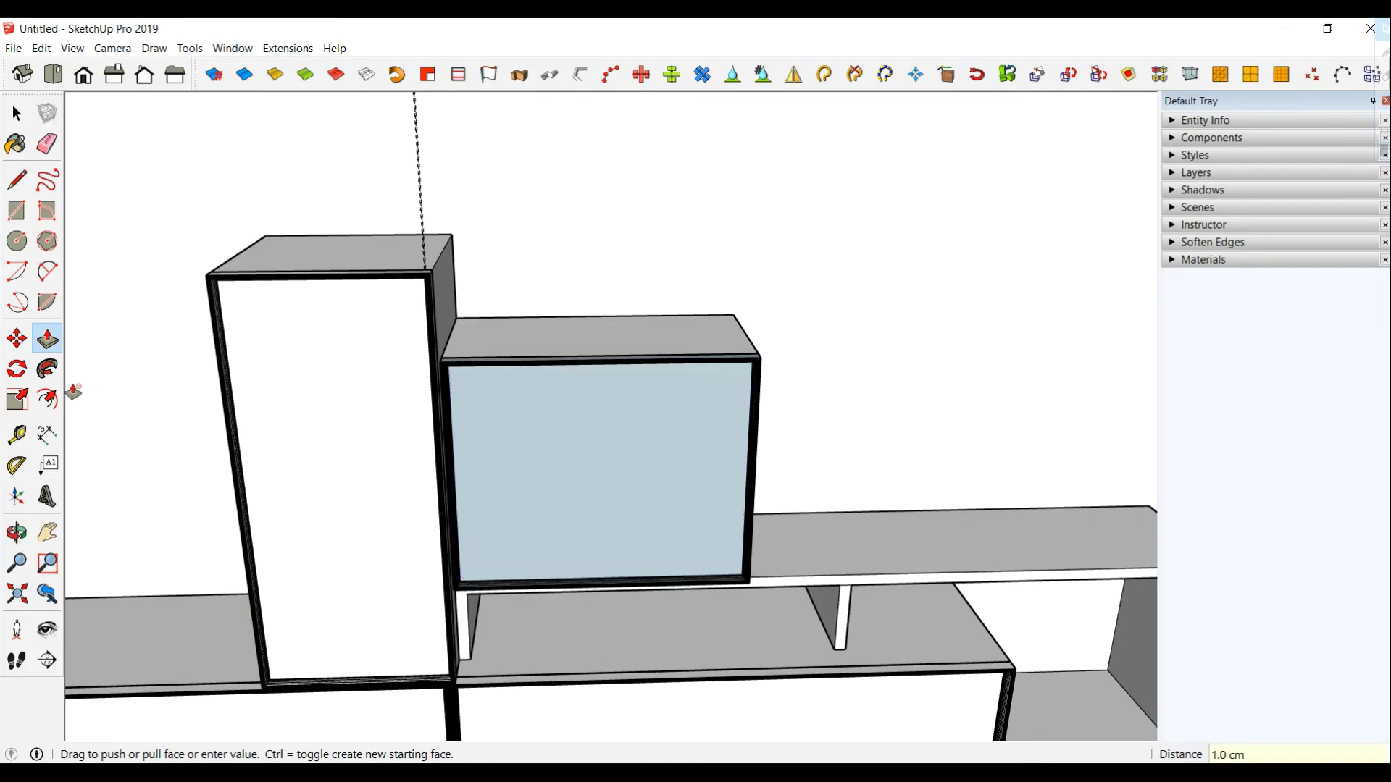
{"action": "key", "text": "space"}
{"action": "left_click", "coordinate": [632, 435]}
{"action": "double_click", "coordinate": [632, 436]}
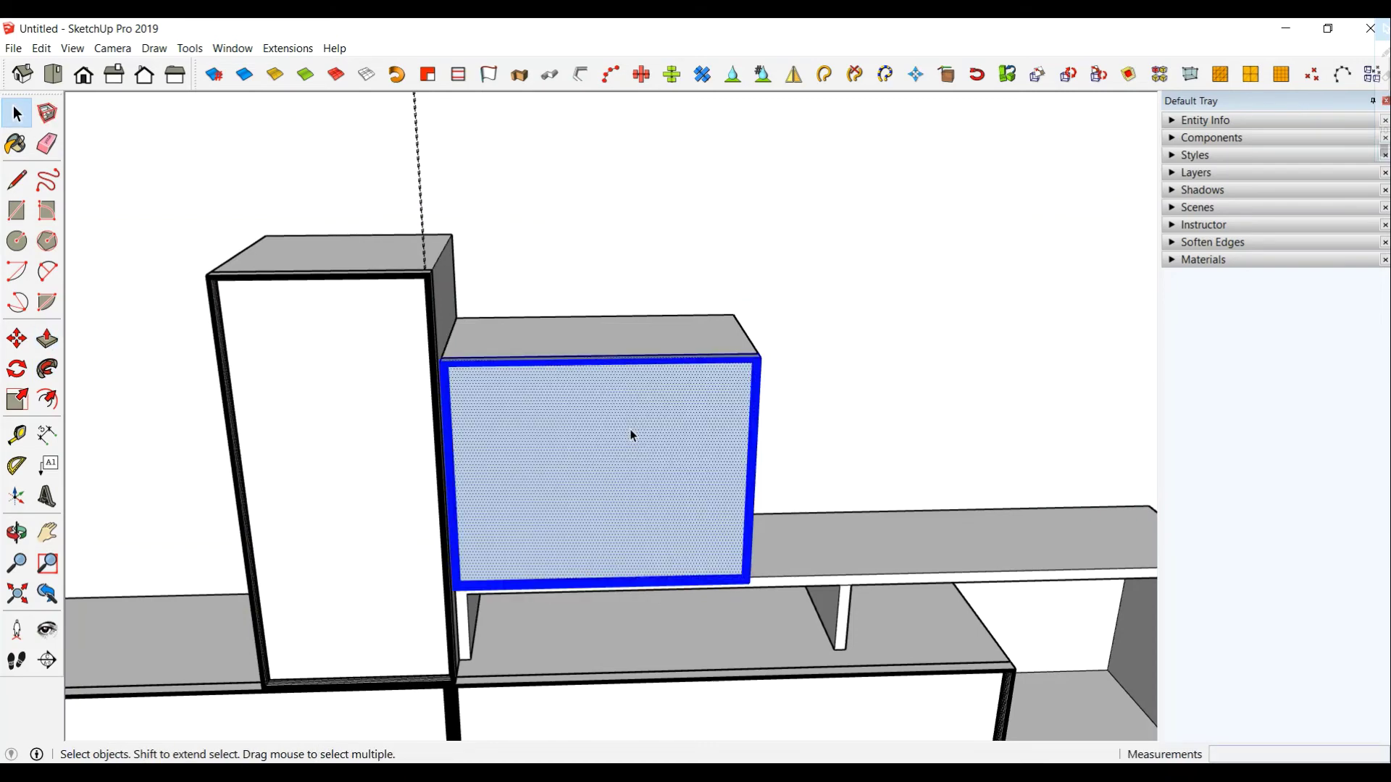
{"action": "right_click", "coordinate": [632, 436]}
- Reverse the cabinet's front face so it shows white, and delete all guide lines
{"action": "left_click", "coordinate": [674, 519]}
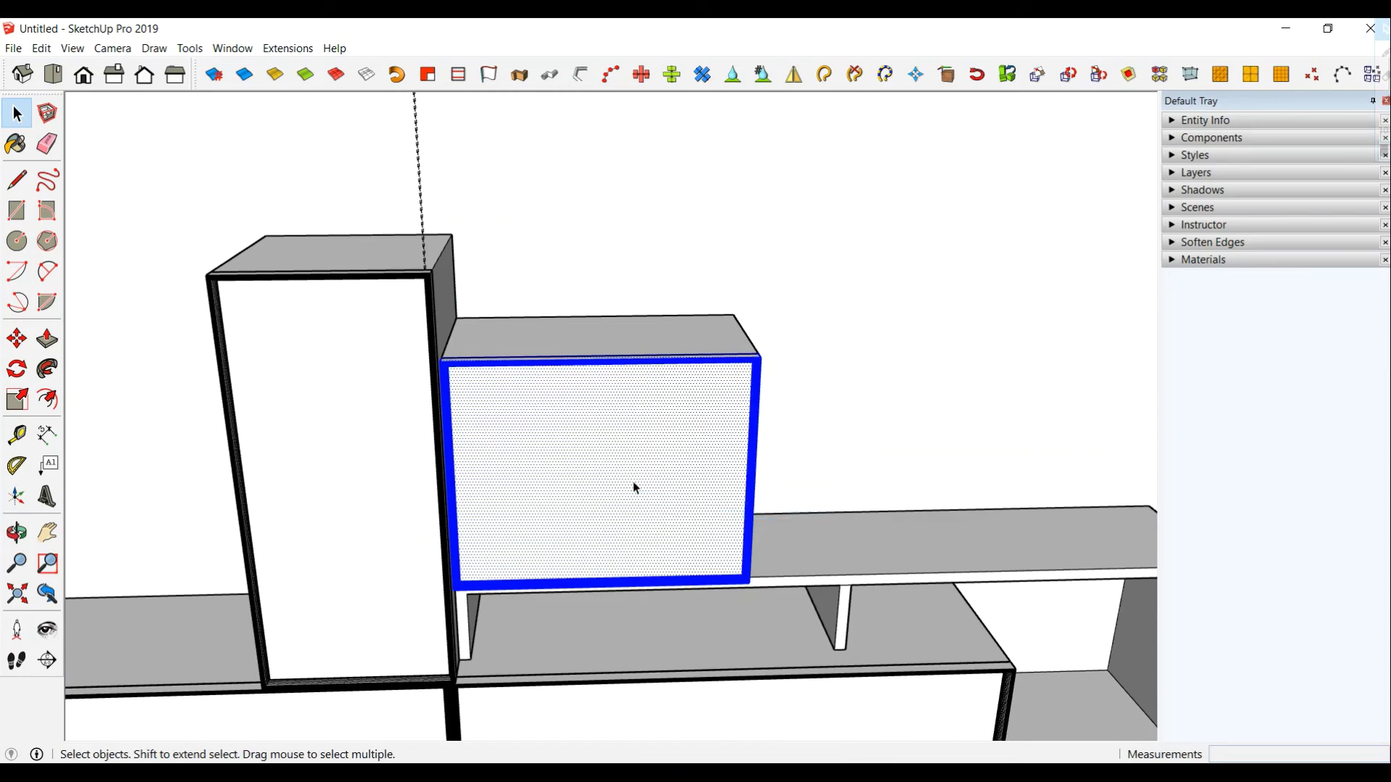
{"action": "left_click", "coordinate": [44, 49]}
{"action": "left_click", "coordinate": [95, 193]}
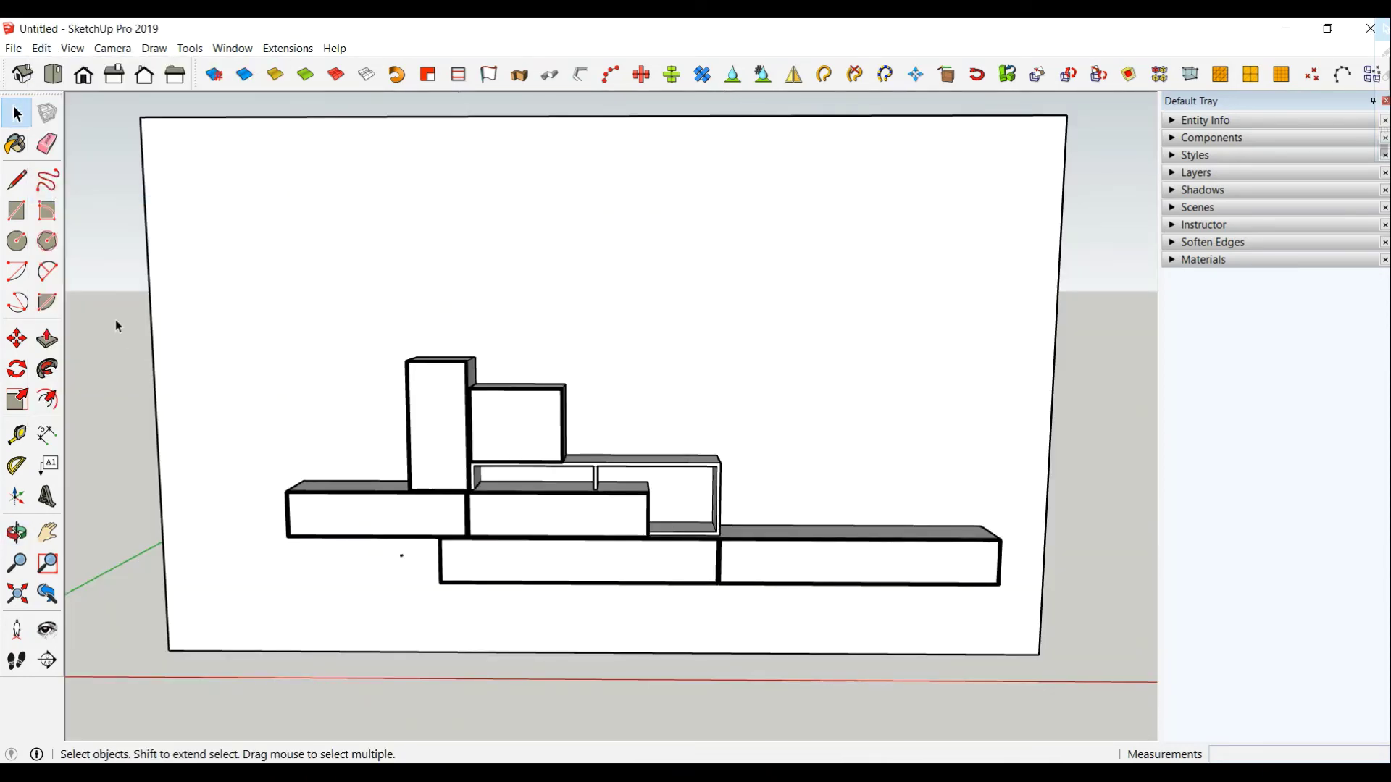
- Paint the large back wall panel Color D04 and darken it to a softer golden yellow
{"action": "middle_click_drag", "start_coordinate": [589, 471], "coordinate": [597, 372]}
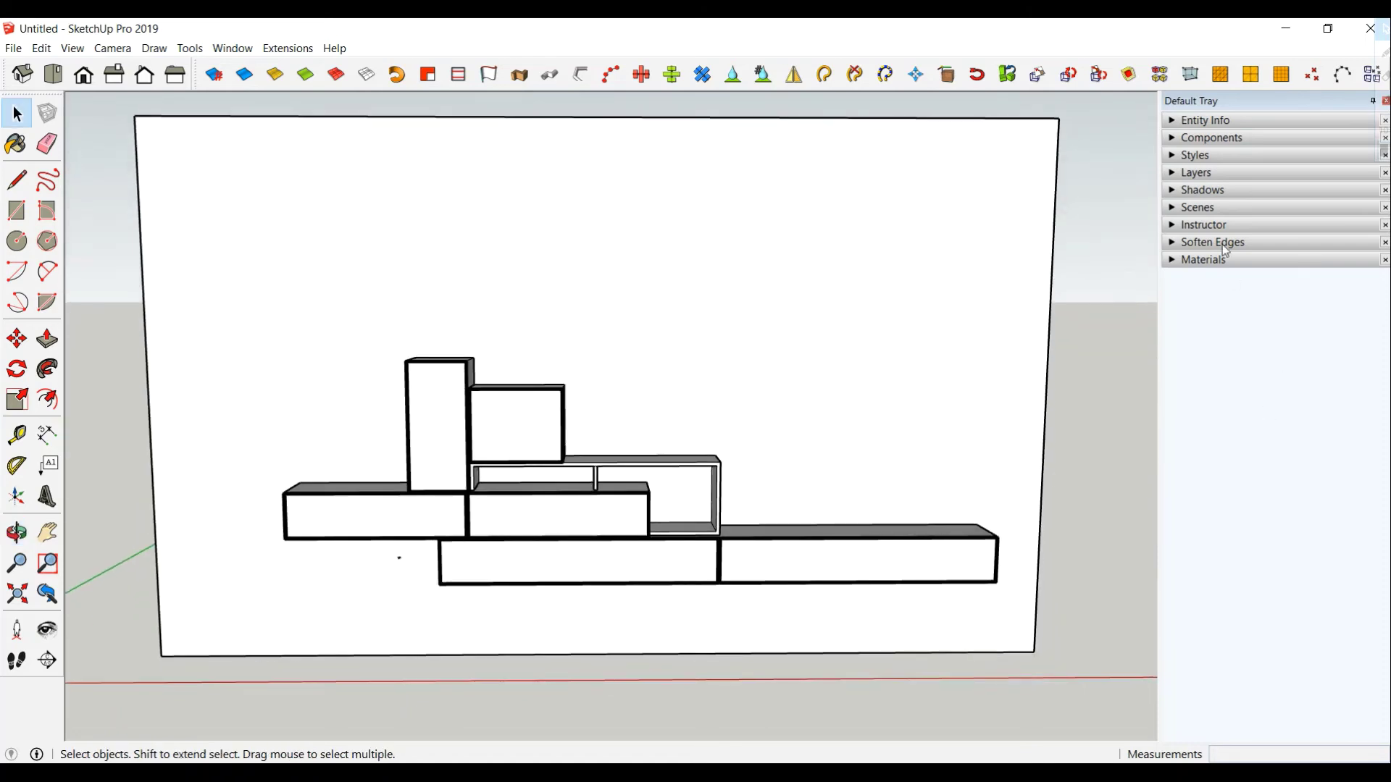
{"action": "left_click", "coordinate": [1203, 259]}
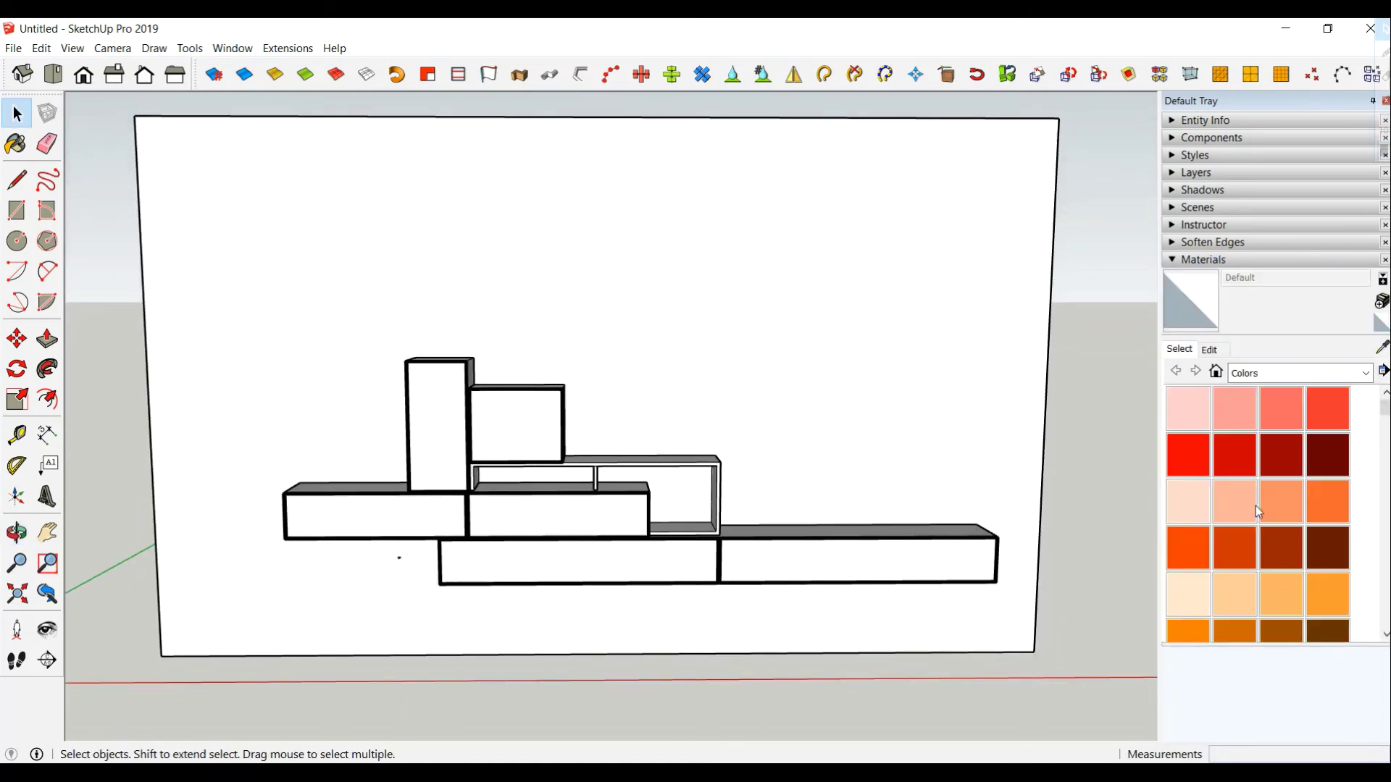
{"action": "scroll", "coordinate": [1256, 510], "scroll_direction": "down", "scroll_amount": 3}
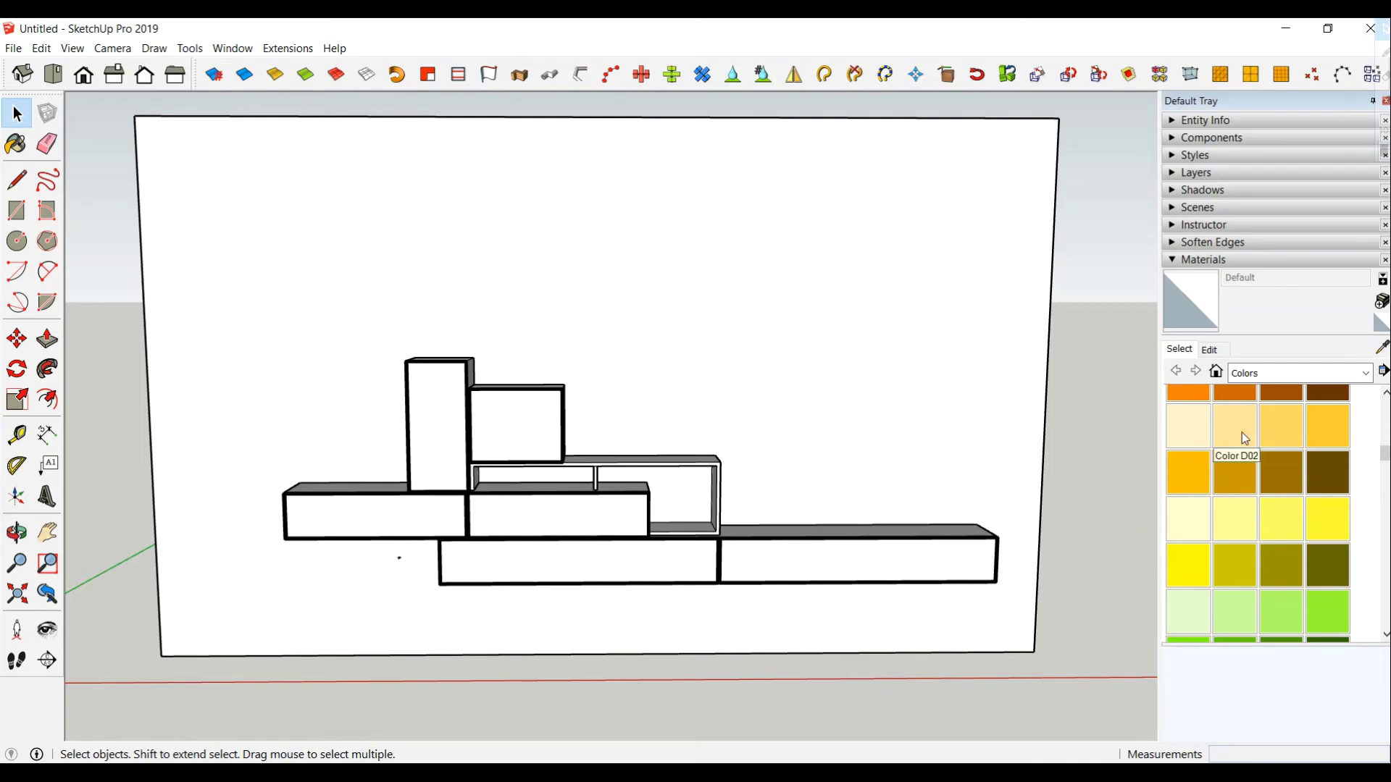
{"action": "left_click", "coordinate": [1314, 425]}
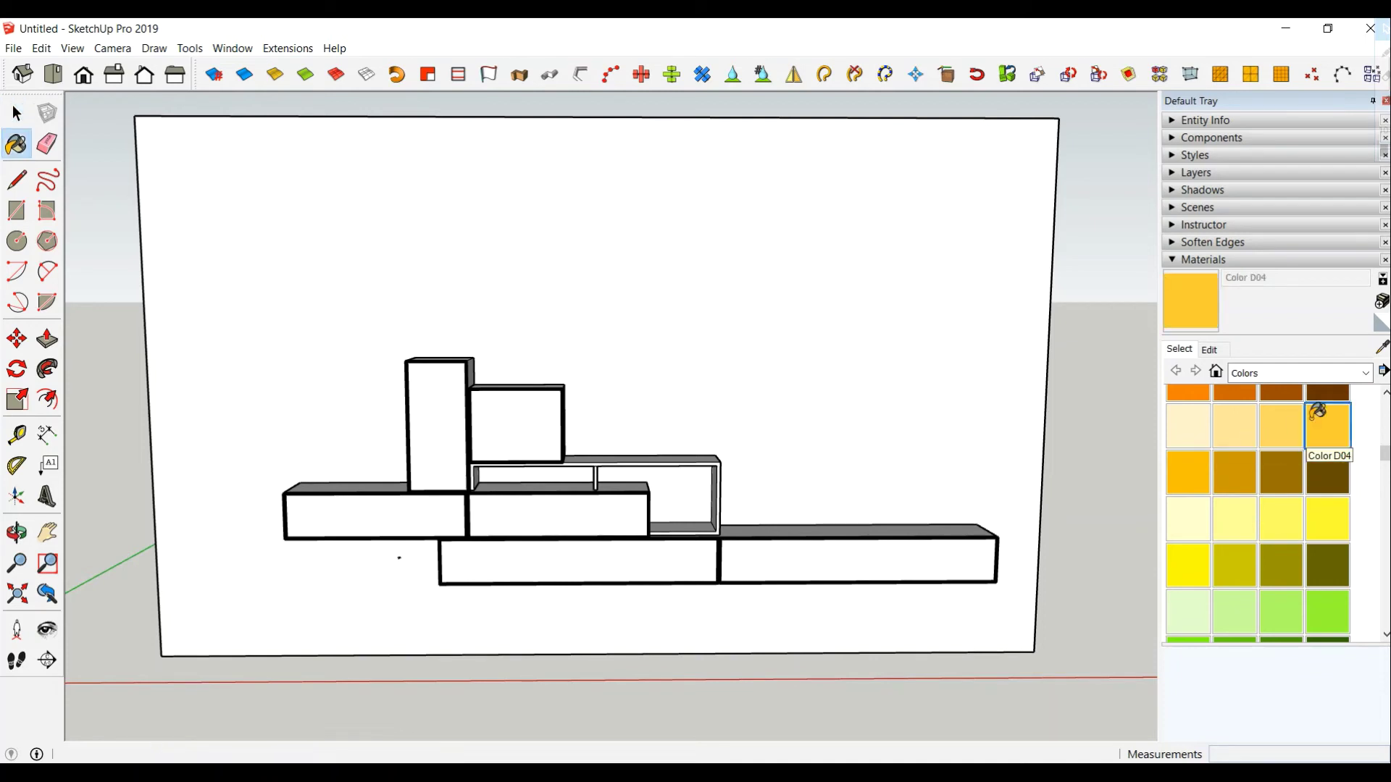
{"action": "left_click", "coordinate": [868, 358]}
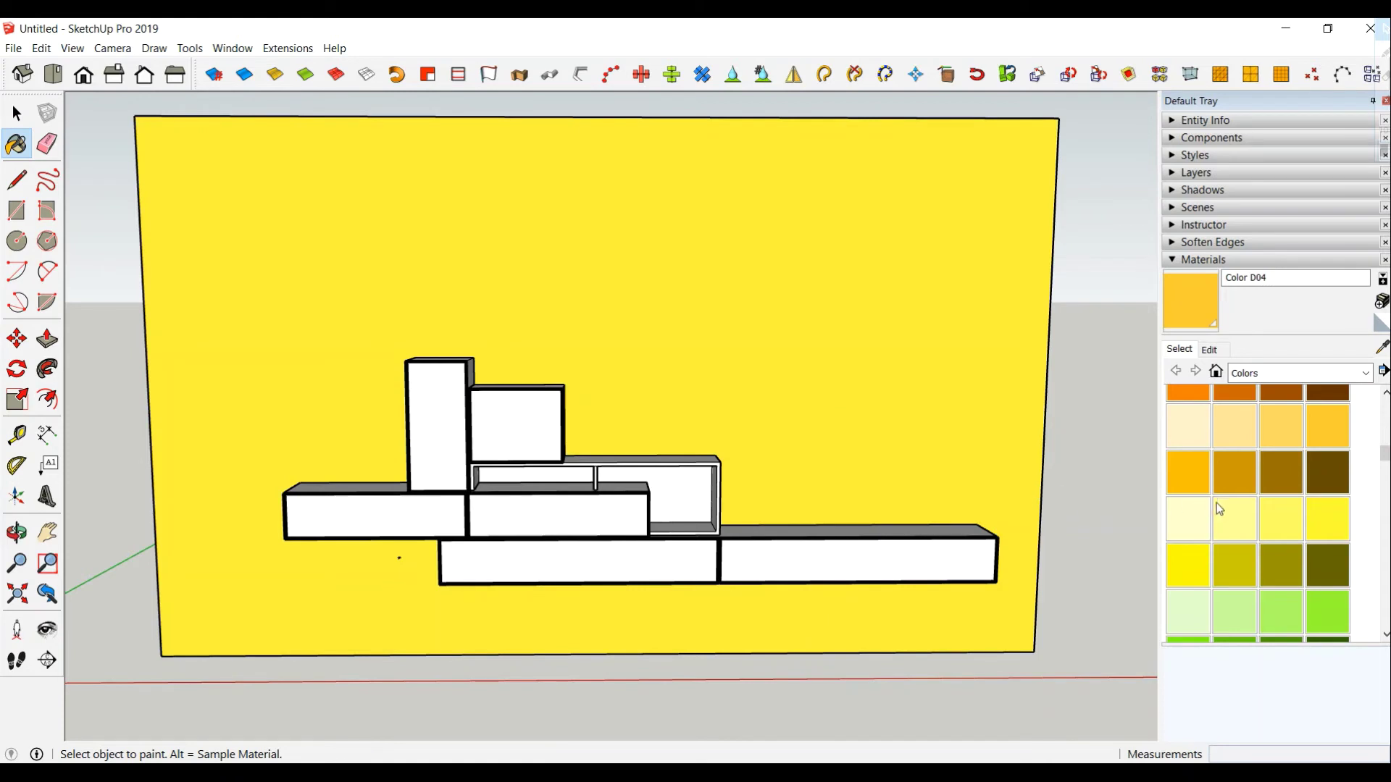
{"action": "left_click", "coordinate": [1210, 350]}
{"action": "mouse_move", "coordinate": [1249, 420]}
{"action": "left_mouse_down"}
{"action": "mouse_move", "coordinate": [1257, 428]}
{"action": "mouse_move", "coordinate": [1213, 419]}
{"action": "left_mouse_up"}
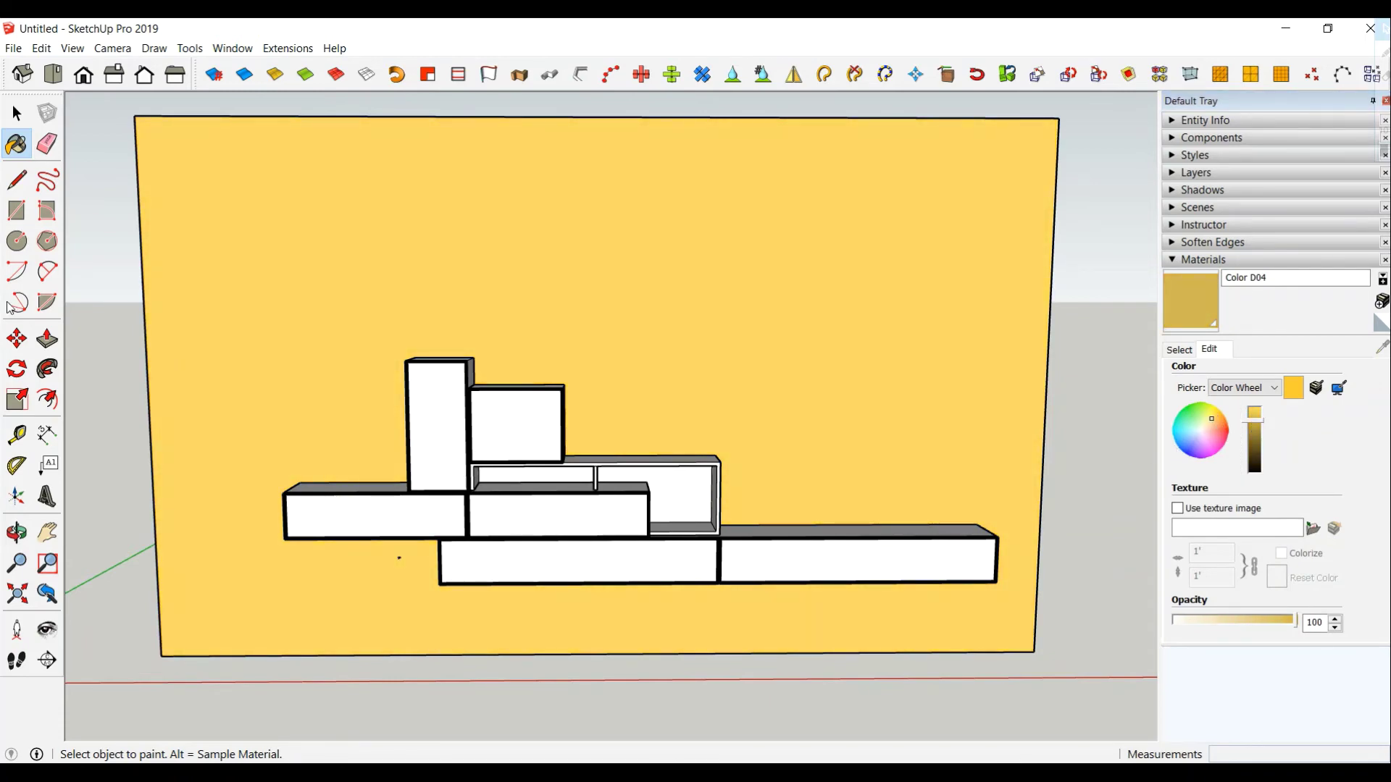
{"action": "left_click", "coordinate": [14, 112]}
{"action": "left_click", "coordinate": [16, 115]}
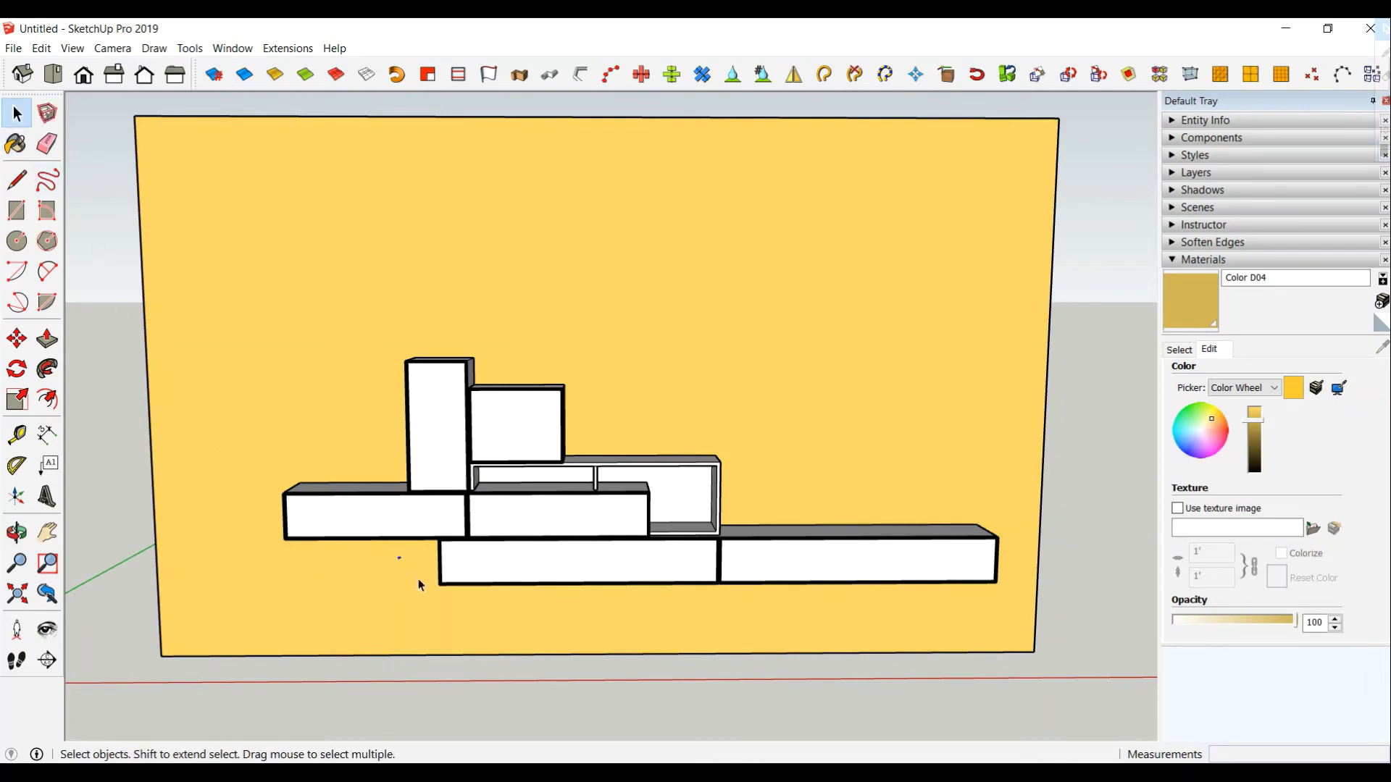
- Switch the Materials browser to the Colors collection
{"action": "key", "text": "o"}
{"action": "key", "text": "space"}
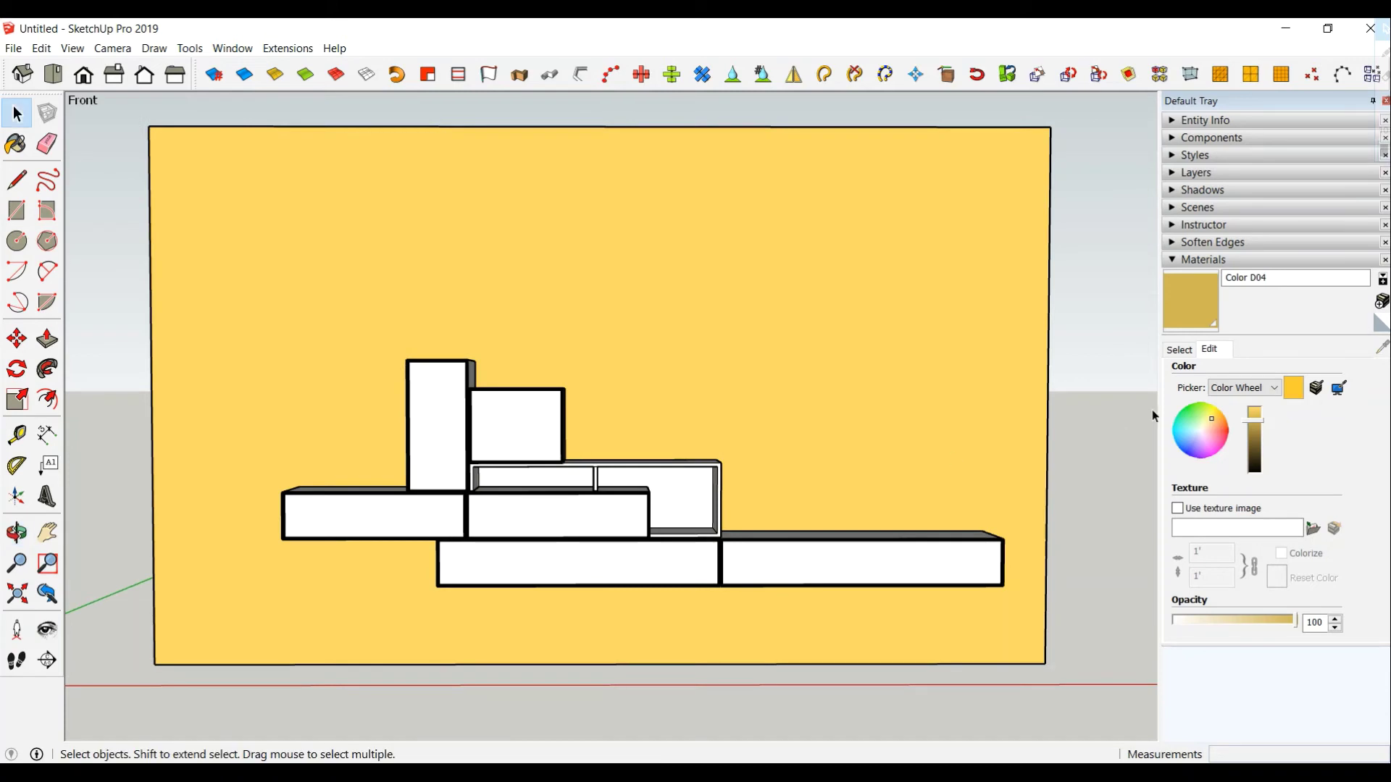
{"action": "left_click", "coordinate": [1179, 349]}
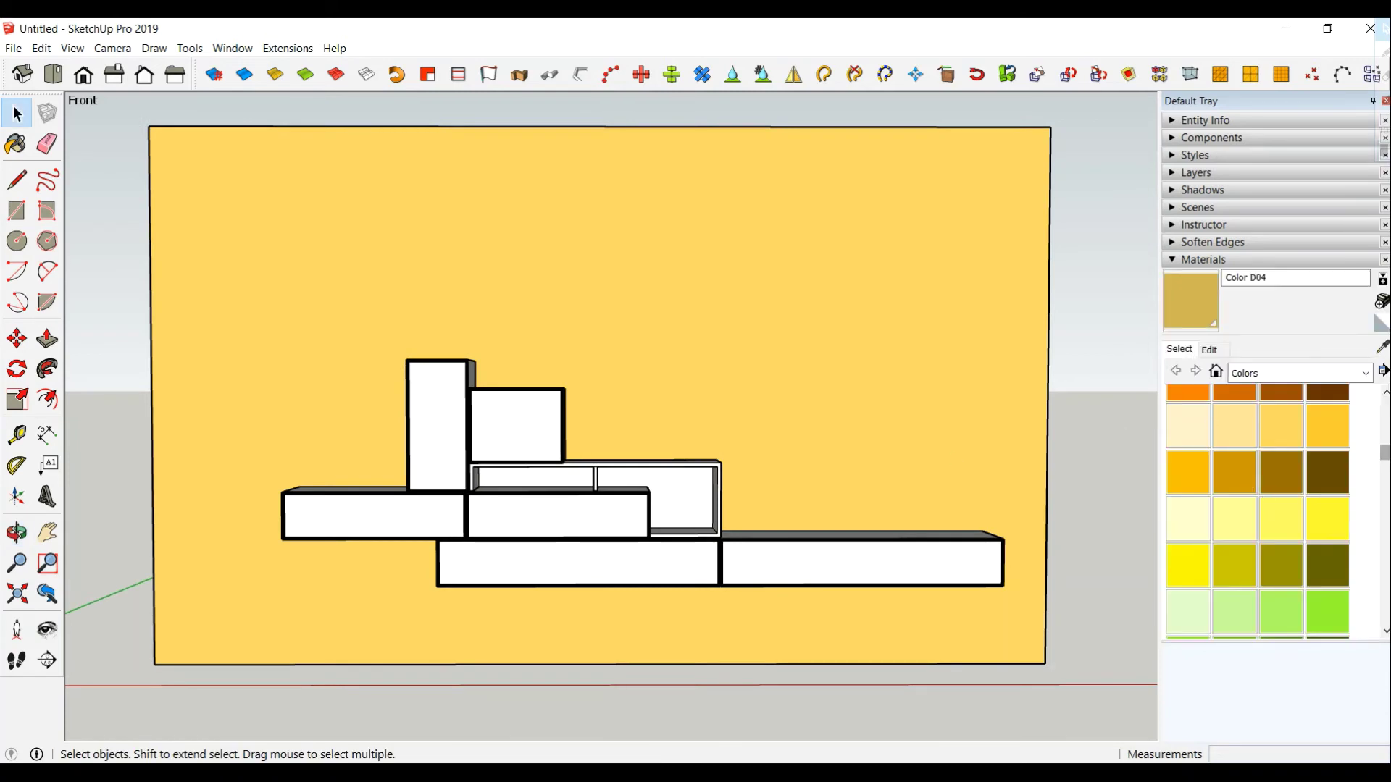
{"action": "scroll", "coordinate": [1238, 493], "scroll_direction": "down", "scroll_amount": 5}
{"action": "scroll", "coordinate": [1238, 492], "scroll_direction": "down", "scroll_amount": 5}
{"action": "scroll", "coordinate": [1237, 492], "scroll_direction": "down", "scroll_amount": 2}
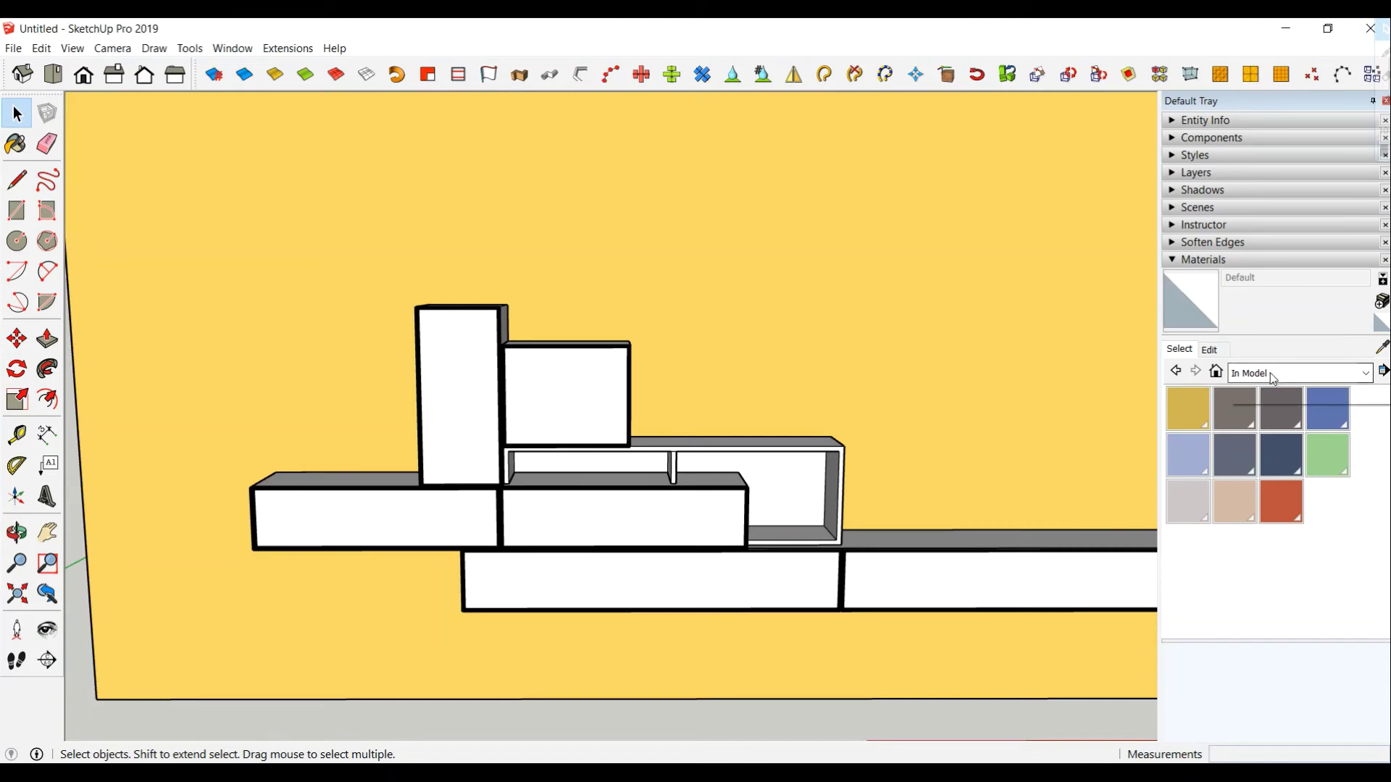
{"action": "left_click", "coordinate": [1272, 373]}
{"action": "left_click", "coordinate": [1268, 481]}
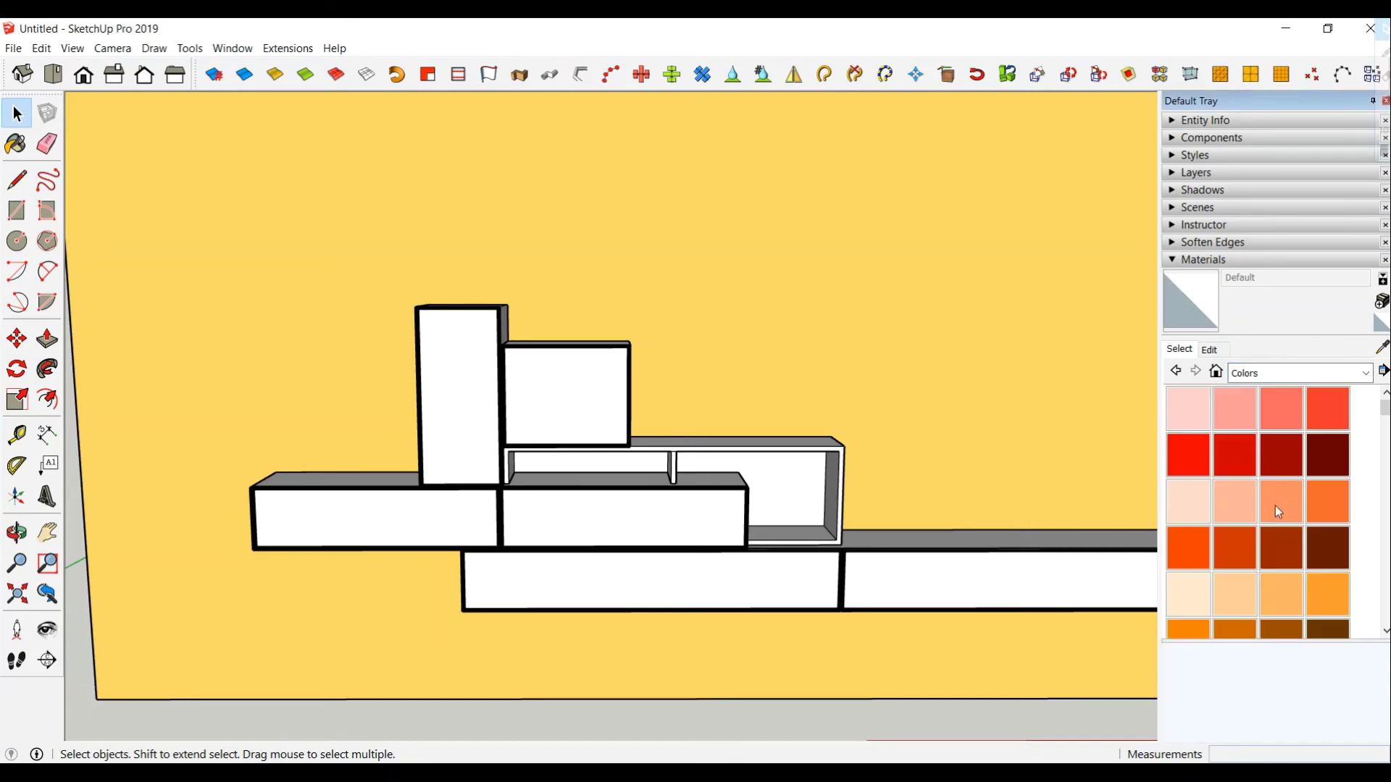
{"action": "scroll", "coordinate": [1260, 515], "scroll_direction": "down", "scroll_amount": 5}
{"action": "scroll", "coordinate": [1257, 511], "scroll_direction": "down", "scroll_amount": 5}
{"action": "scroll", "coordinate": [1256, 512], "scroll_direction": "down", "scroll_amount": 5}
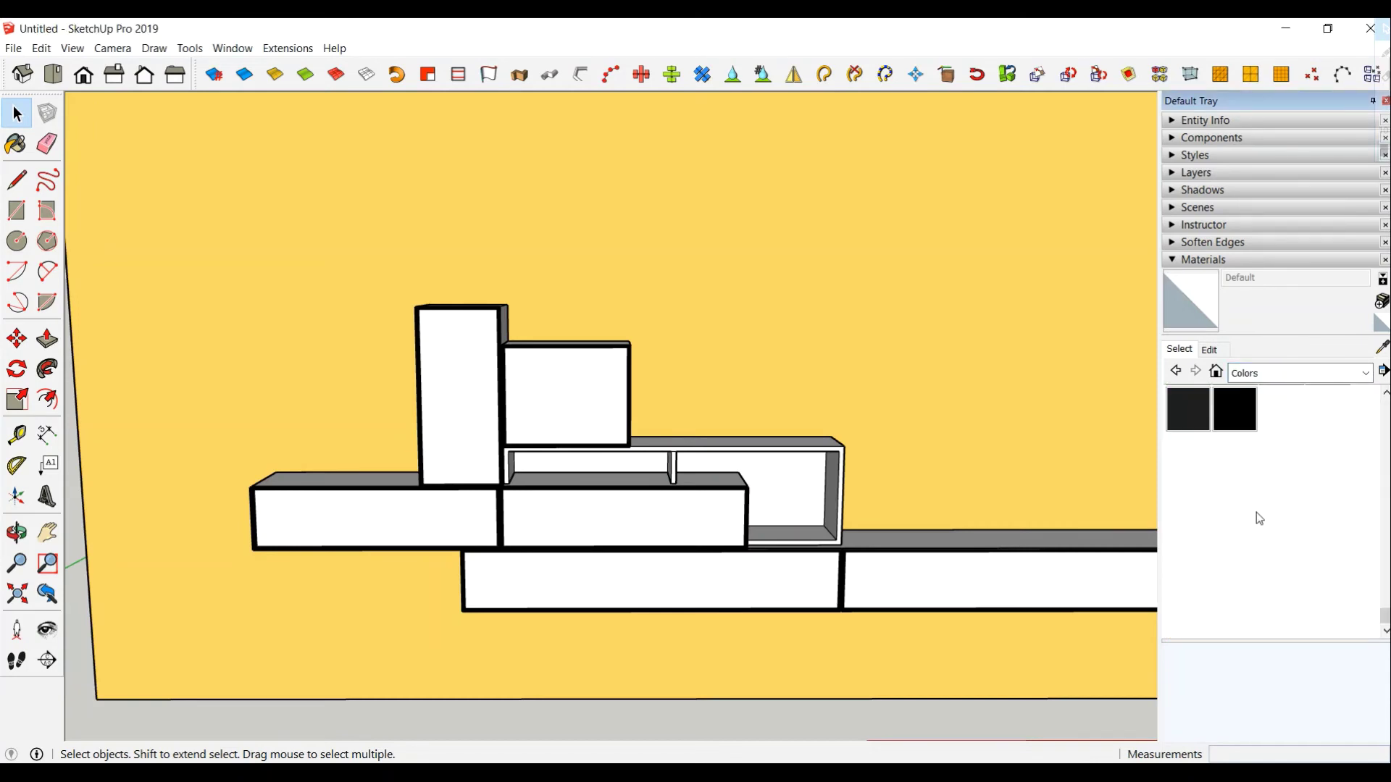
{"action": "scroll", "coordinate": [1231, 536], "scroll_direction": "up", "scroll_amount": 2}
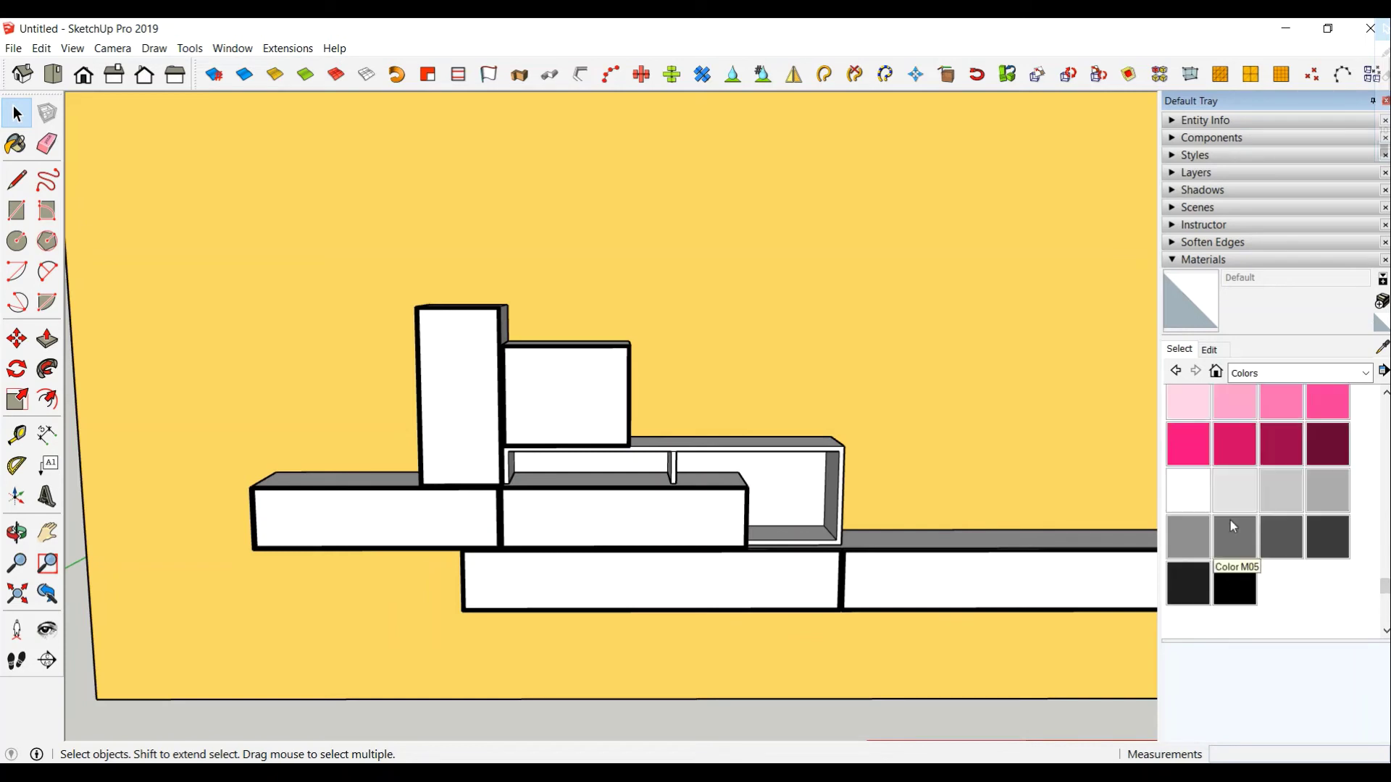
- Paint the open shelf box grey with Color M03
{"action": "left_click", "coordinate": [1188, 492]}
{"action": "middle_click_drag", "start_coordinate": [1034, 573], "coordinate": [907, 537]}
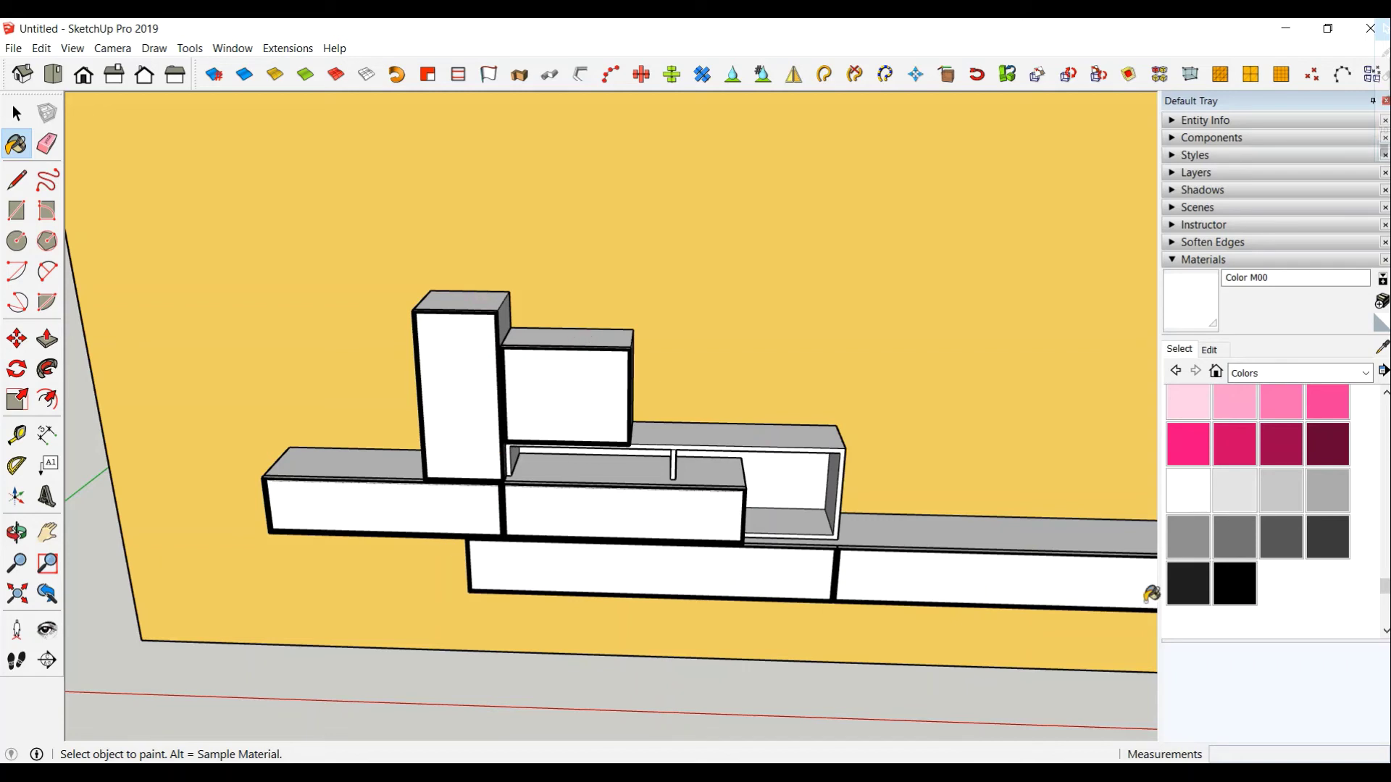
{"action": "left_click", "coordinate": [1332, 497]}
{"action": "left_click", "coordinate": [812, 437]}
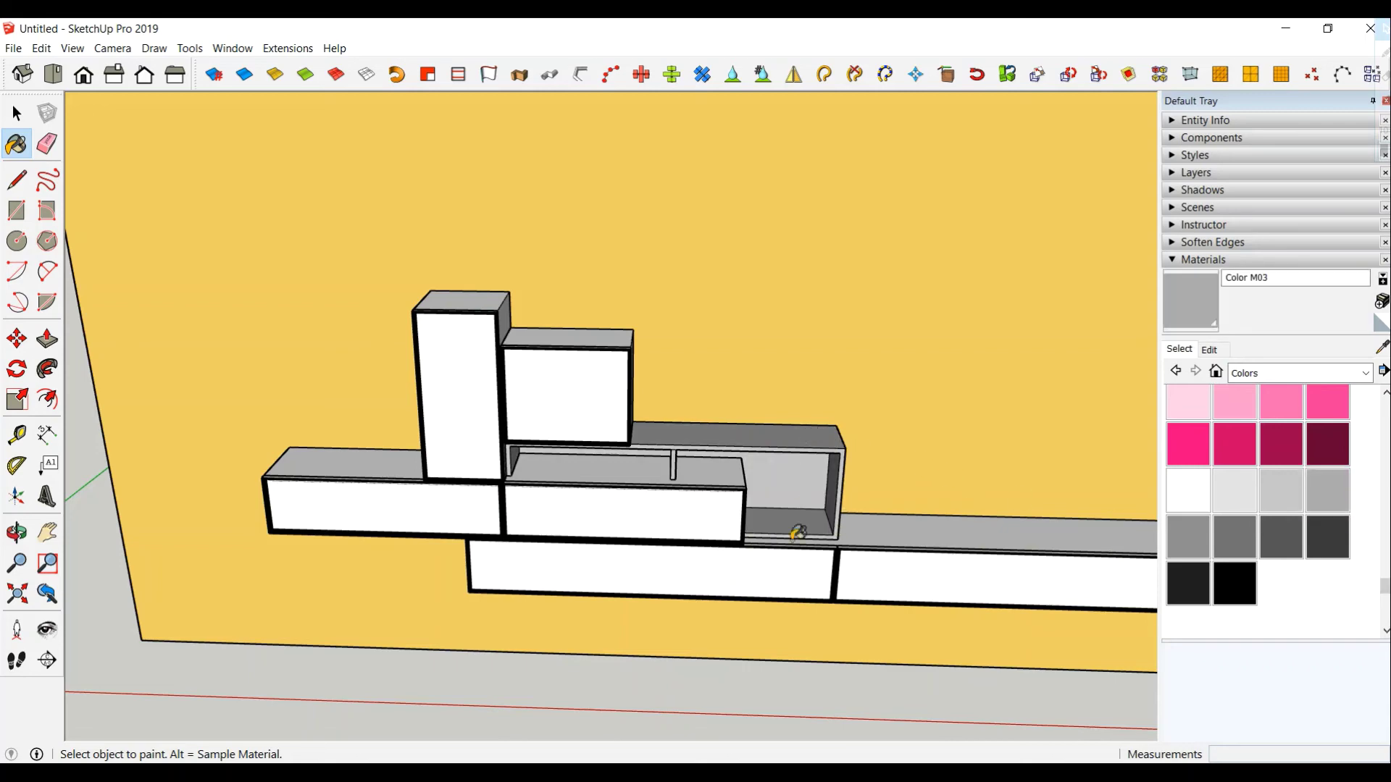
{"action": "middle_click_drag", "start_coordinate": [822, 536], "coordinate": [840, 435]}
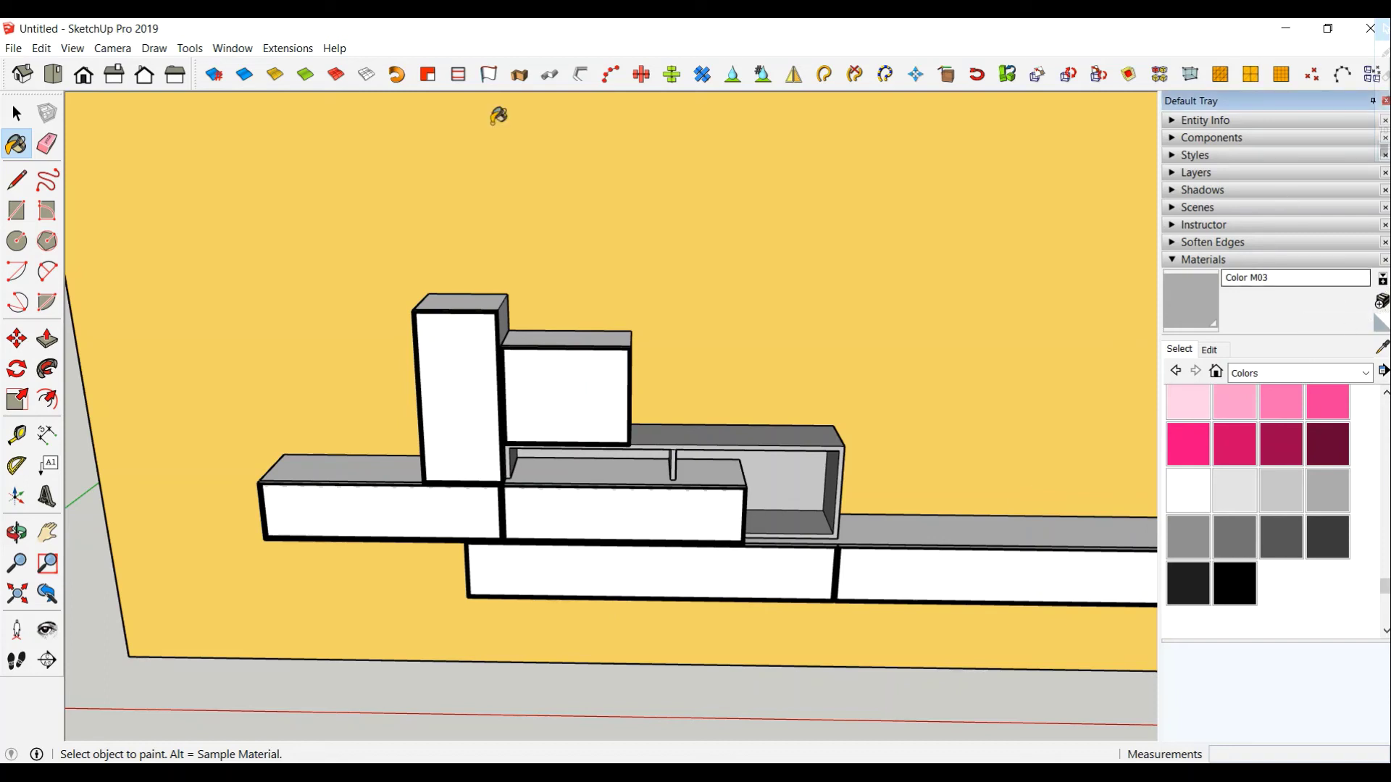
- Select the left and middle lower boxes of the TV unit
{"action": "left_click", "coordinate": [16, 113]}
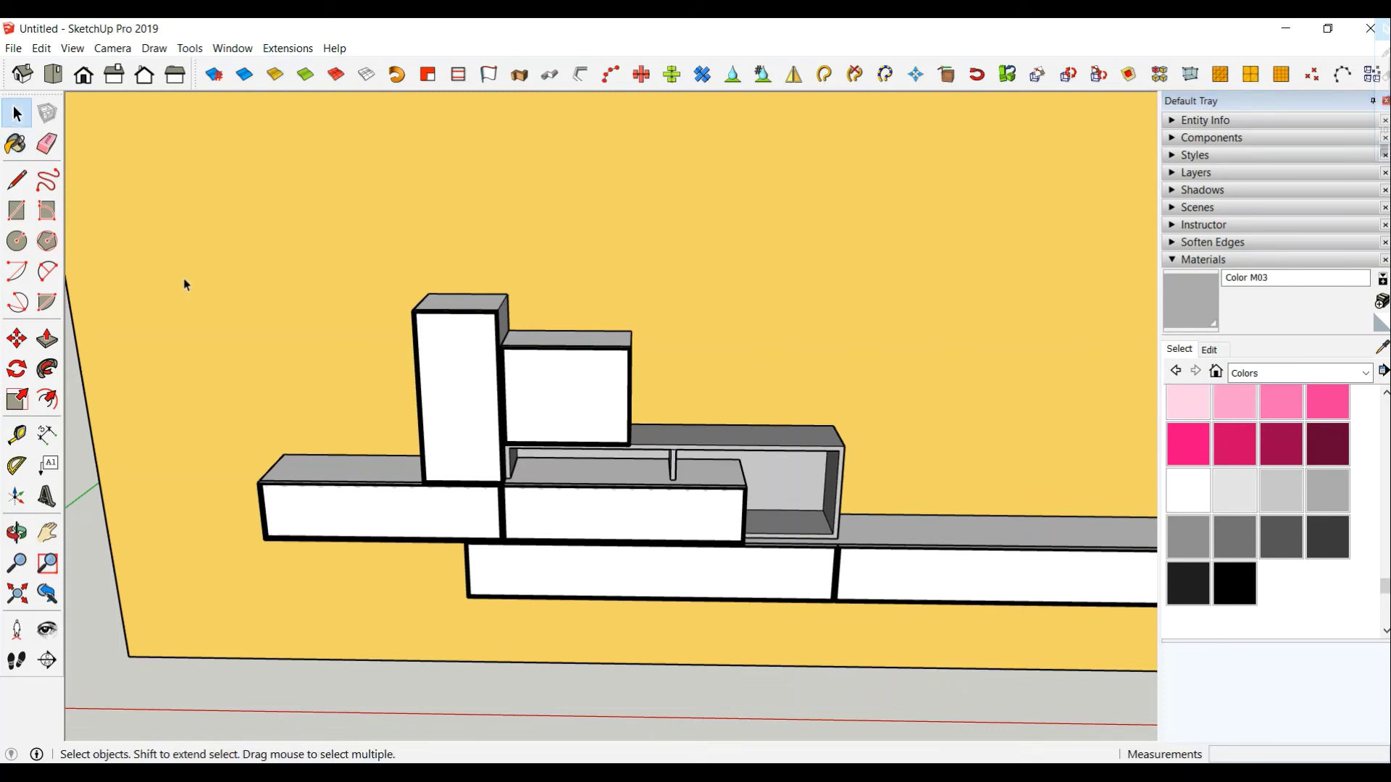
{"action": "left_click", "coordinate": [396, 501]}
{"action": "left_click", "coordinate": [559, 521], "text": "shift"}
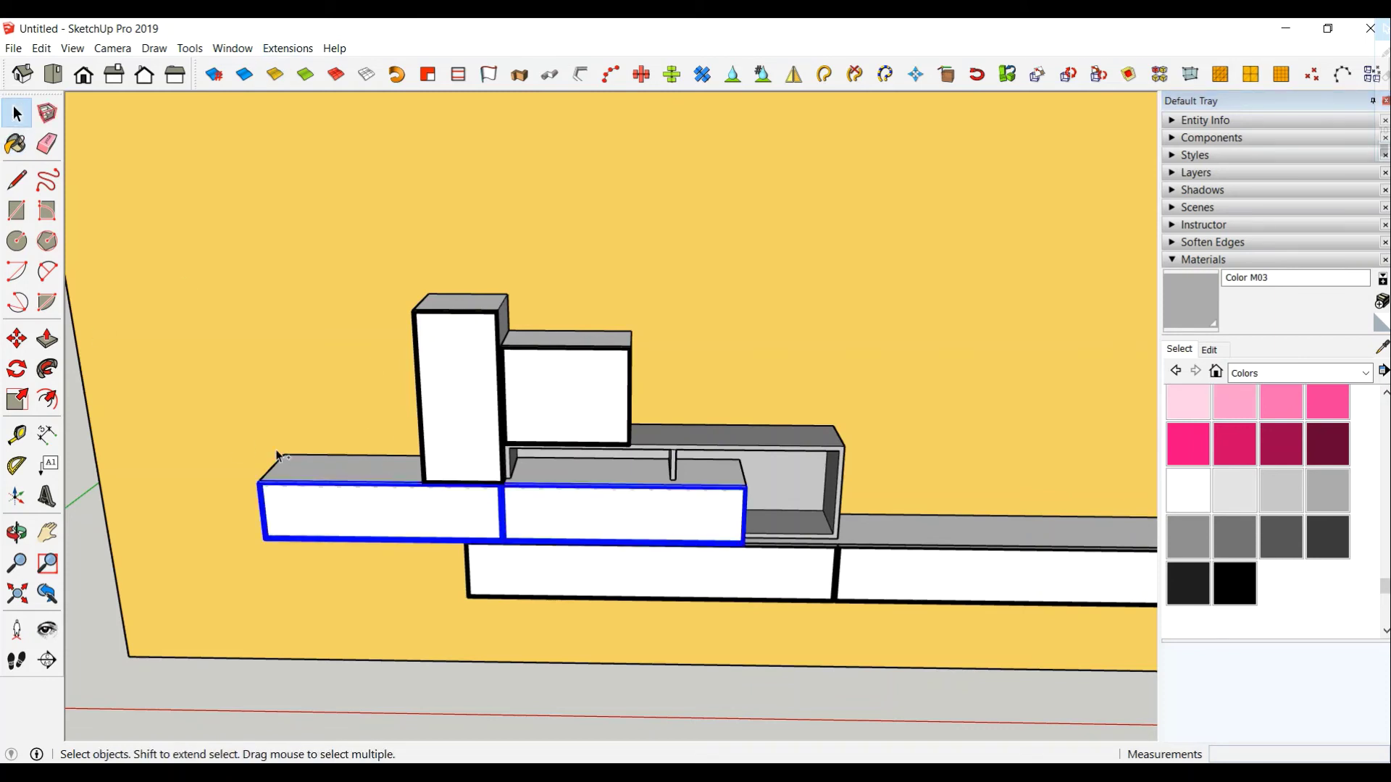
- Add Laminate D01 120cm from the V-Ray library and apply it to the selected boxes
{"action": "left_click", "coordinate": [288, 48]}
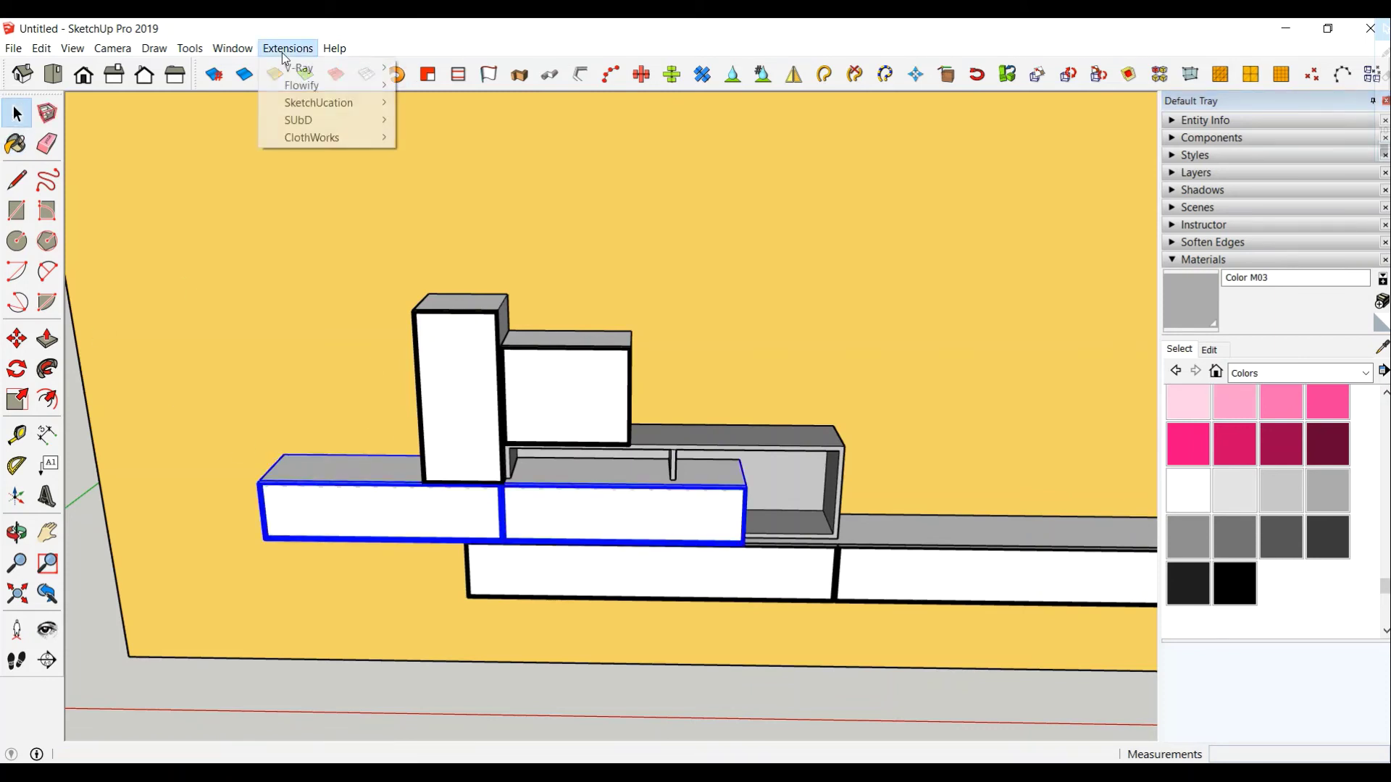
{"action": "mouse_move", "coordinate": [298, 68]}
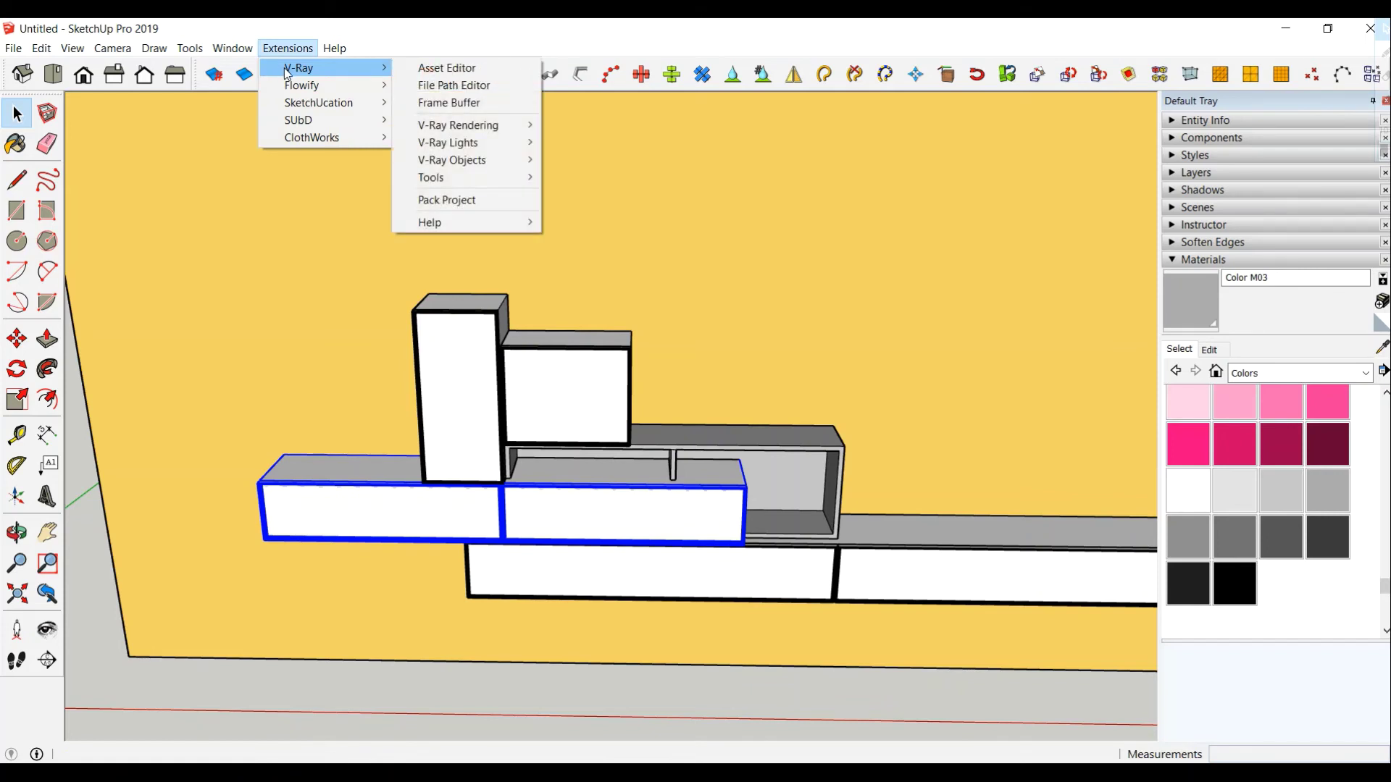
{"action": "left_click", "coordinate": [425, 73]}
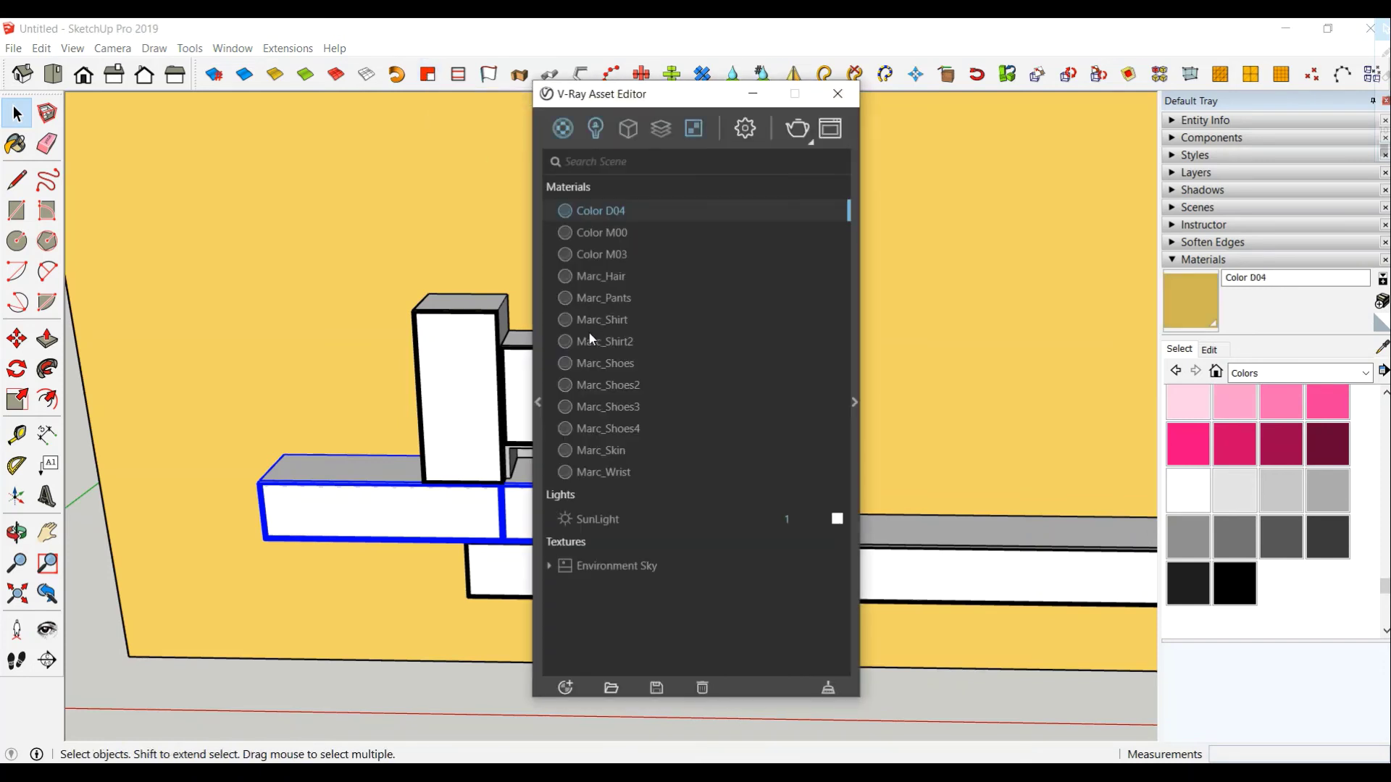
{"action": "left_click", "coordinate": [537, 403]}
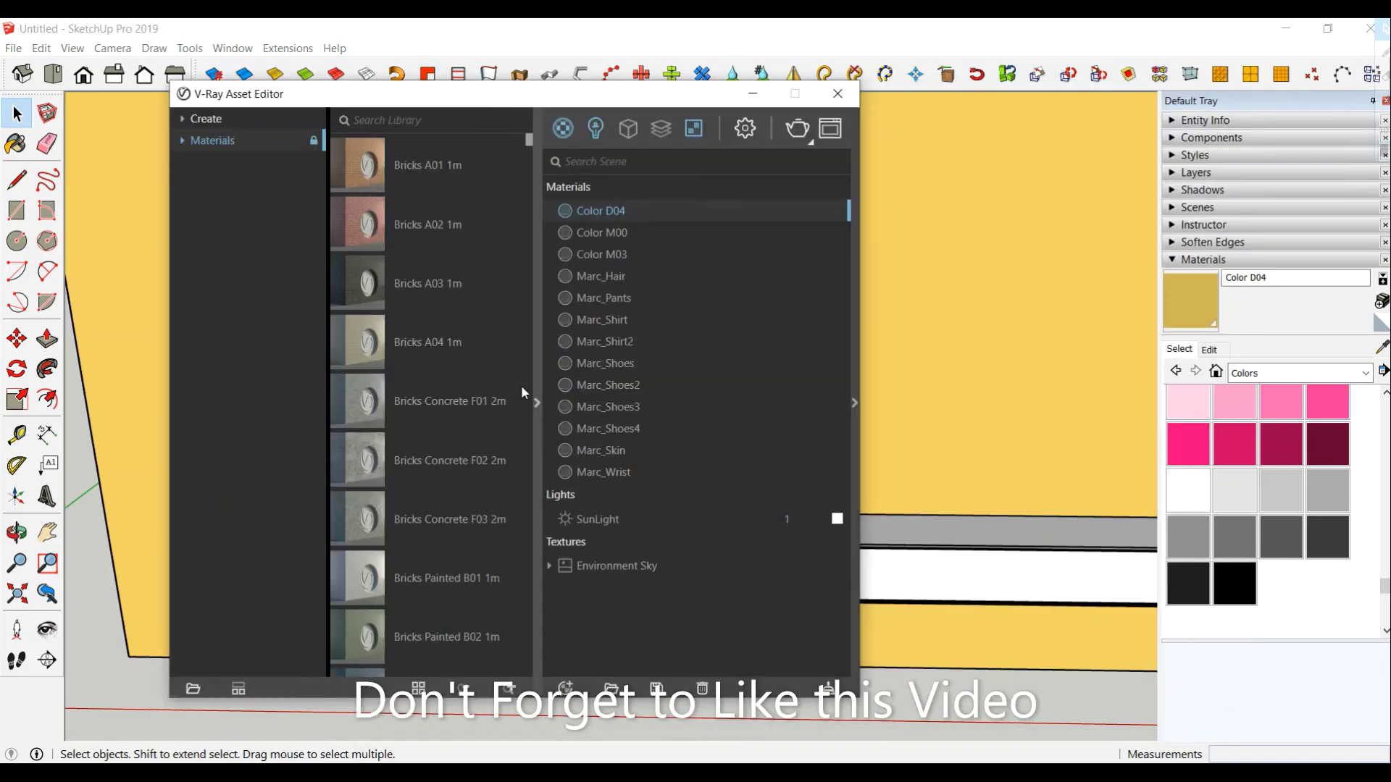
{"action": "left_click_drag", "start_coordinate": [528, 138], "coordinate": [519, 662]}
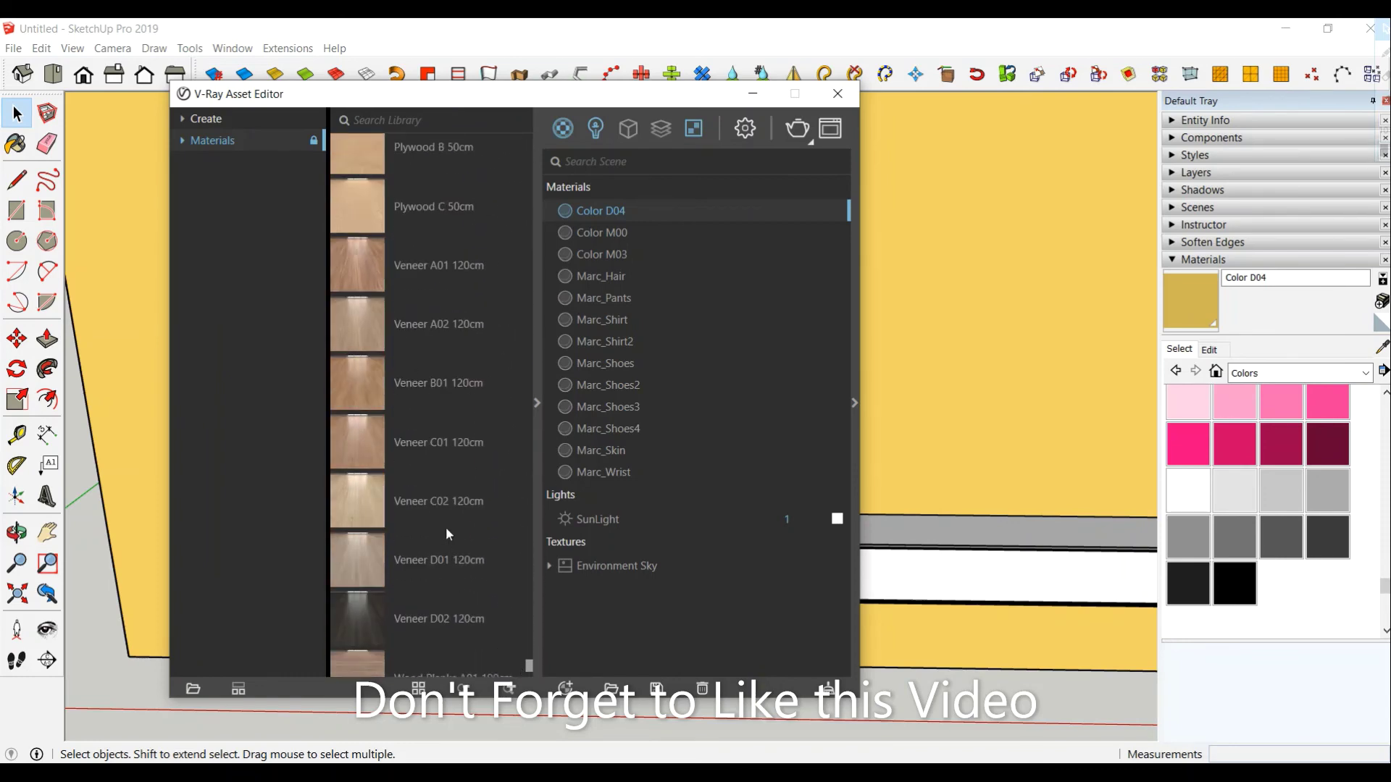
{"action": "scroll", "coordinate": [444, 520], "scroll_direction": "down", "scroll_amount": 2}
{"action": "scroll", "coordinate": [445, 517], "scroll_direction": "down", "scroll_amount": 2}
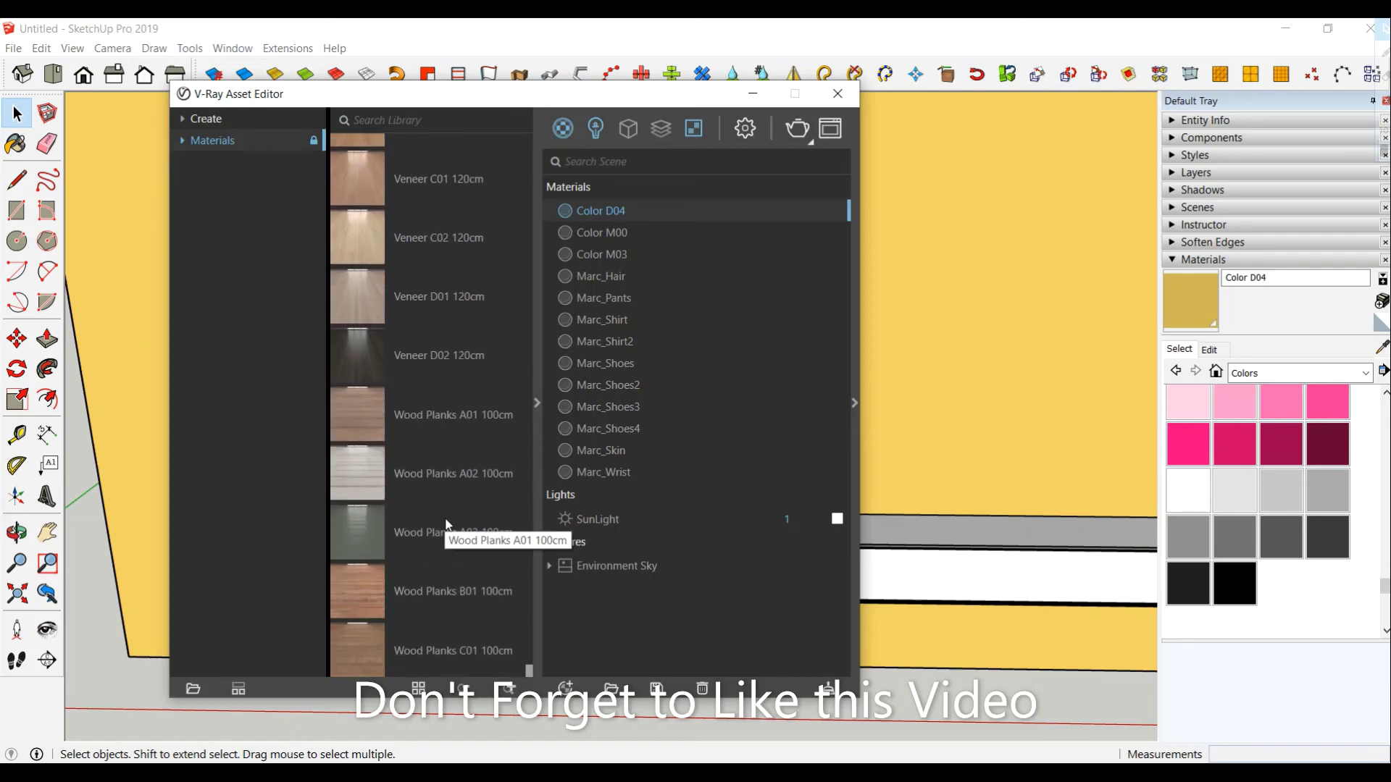
{"action": "scroll", "coordinate": [444, 518], "scroll_direction": "up", "scroll_amount": 5}
{"action": "scroll", "coordinate": [444, 507], "scroll_direction": "up", "scroll_amount": 2}
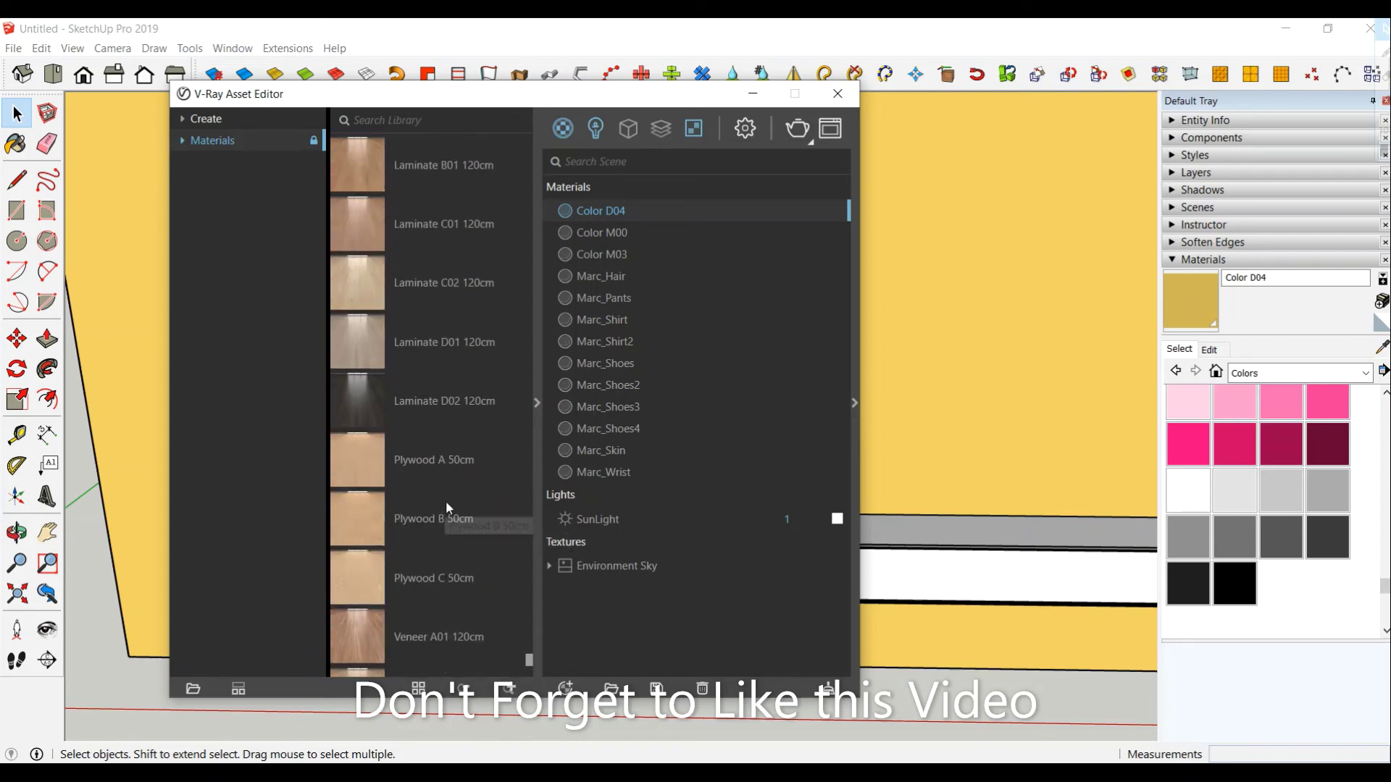
{"action": "scroll", "coordinate": [446, 507], "scroll_direction": "down", "scroll_amount": 4}
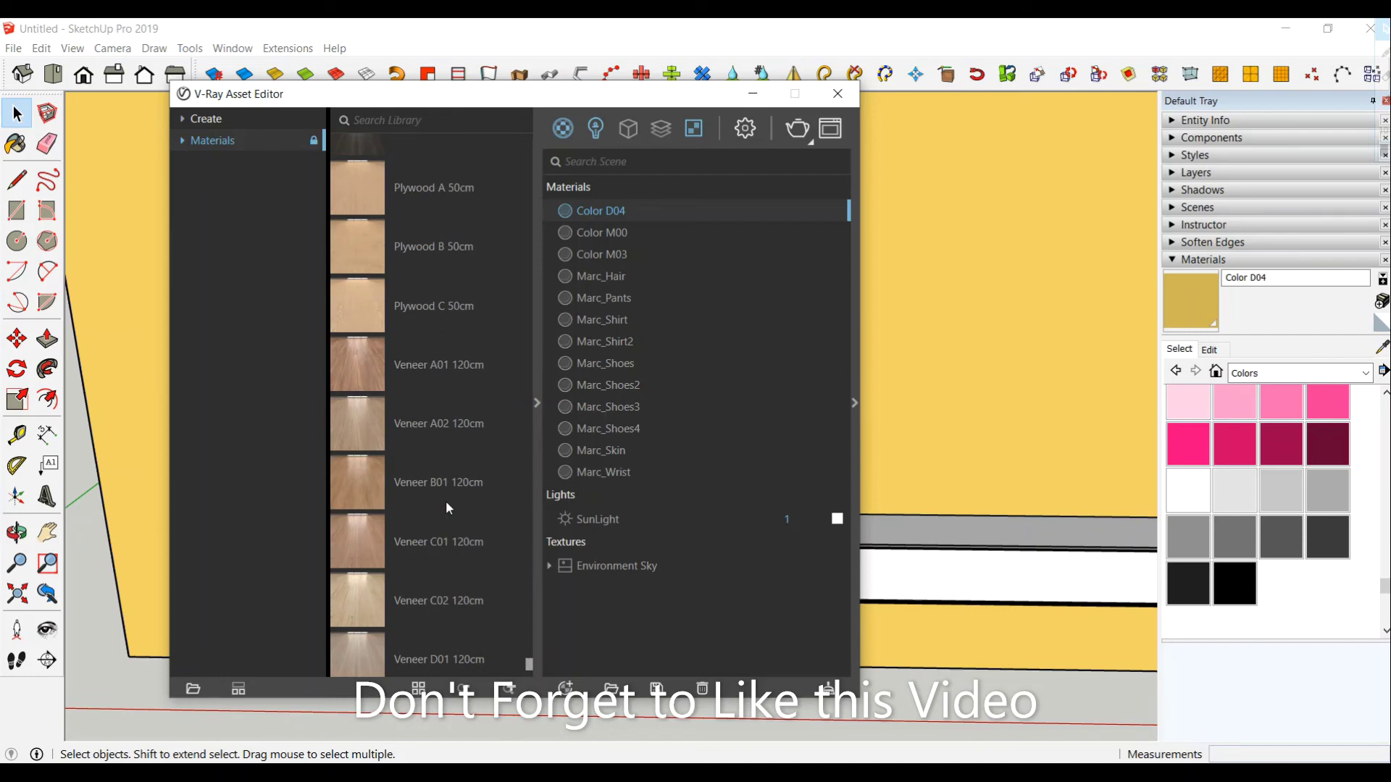
{"action": "scroll", "coordinate": [445, 507], "scroll_direction": "up", "scroll_amount": 4}
{"action": "mouse_move", "coordinate": [354, 342]}
{"action": "left_mouse_down"}
{"action": "mouse_move", "coordinate": [574, 348]}
{"action": "mouse_move", "coordinate": [726, 322]}
{"action": "left_mouse_up"}
{"action": "right_click", "coordinate": [694, 279]}
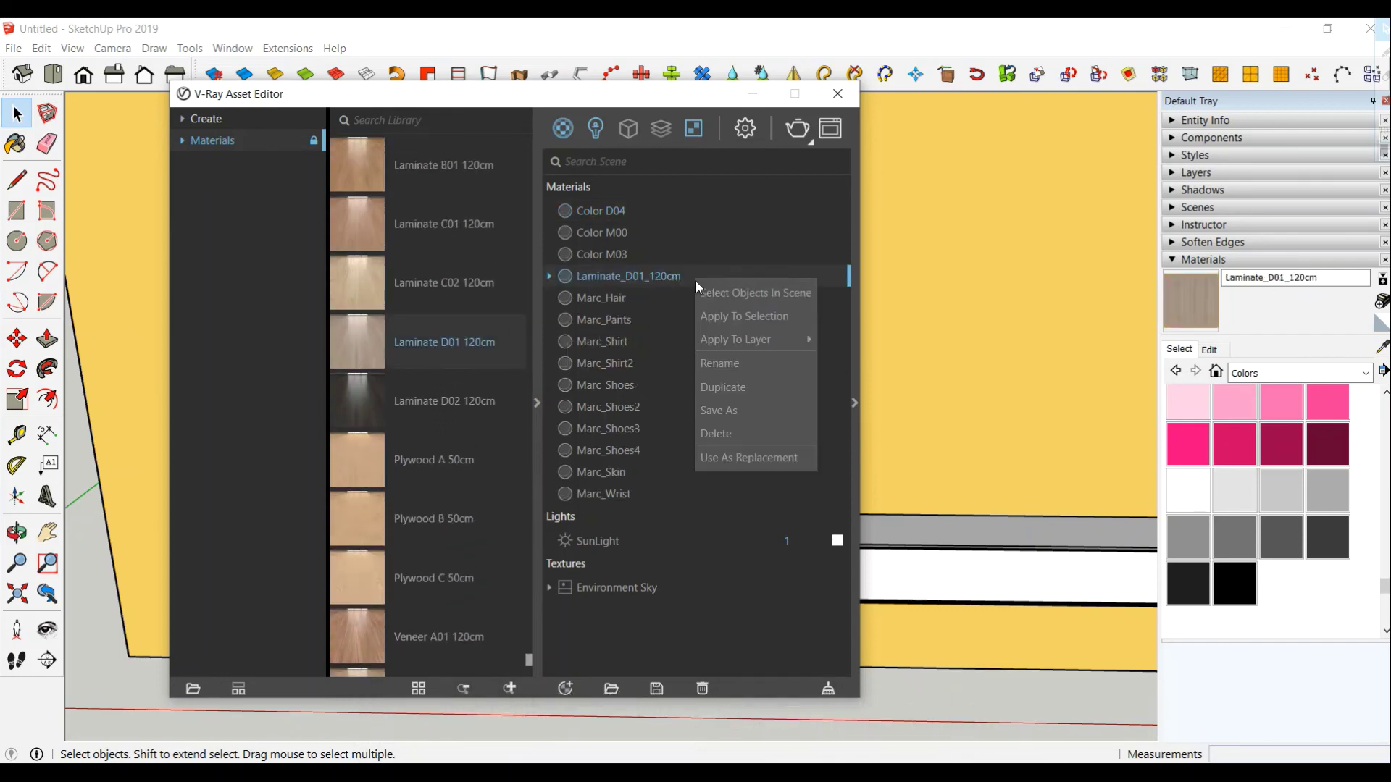
{"action": "left_click", "coordinate": [716, 317]}
- Scale the laminate texture to 100 × 100 cm with width and height unlinked
{"action": "left_click", "coordinate": [753, 94]}
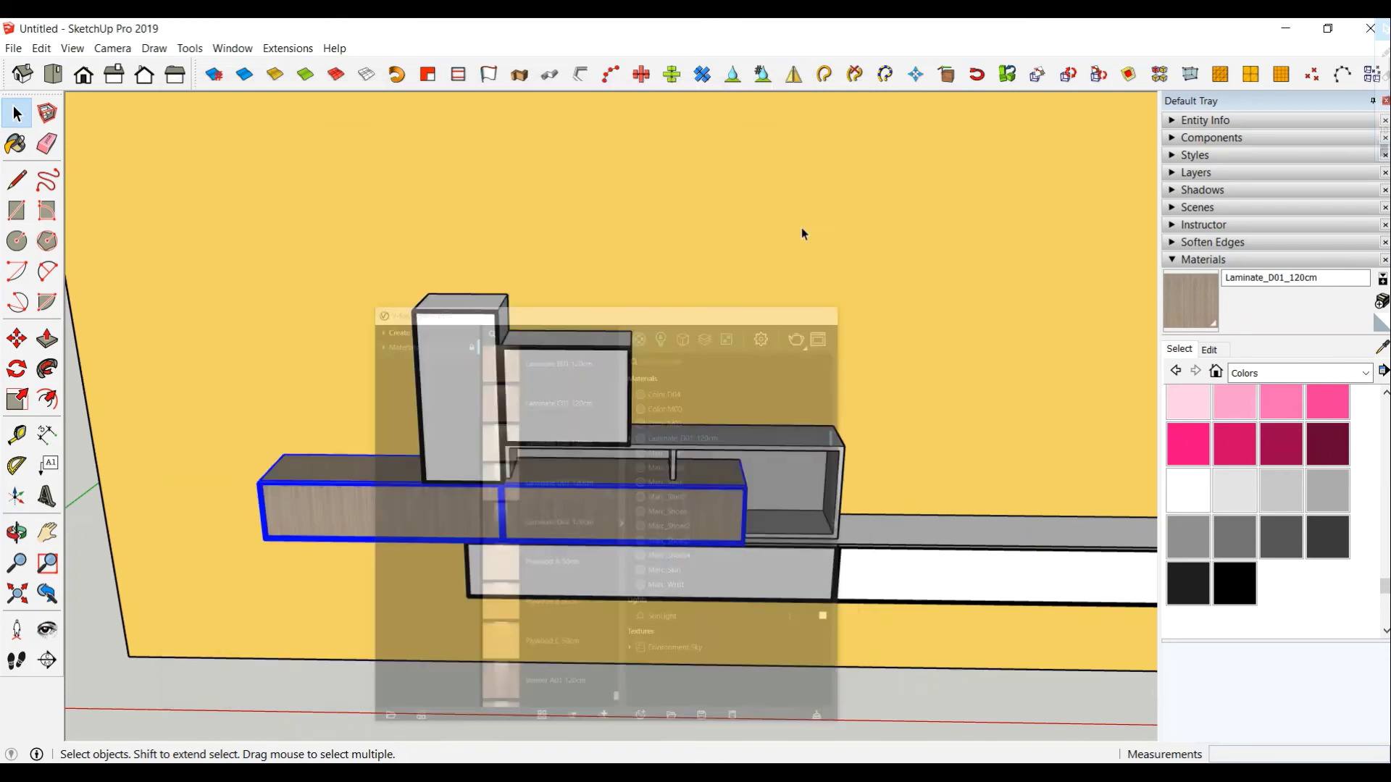
{"action": "left_click", "coordinate": [1209, 350]}
{"action": "type", "text": "2"}
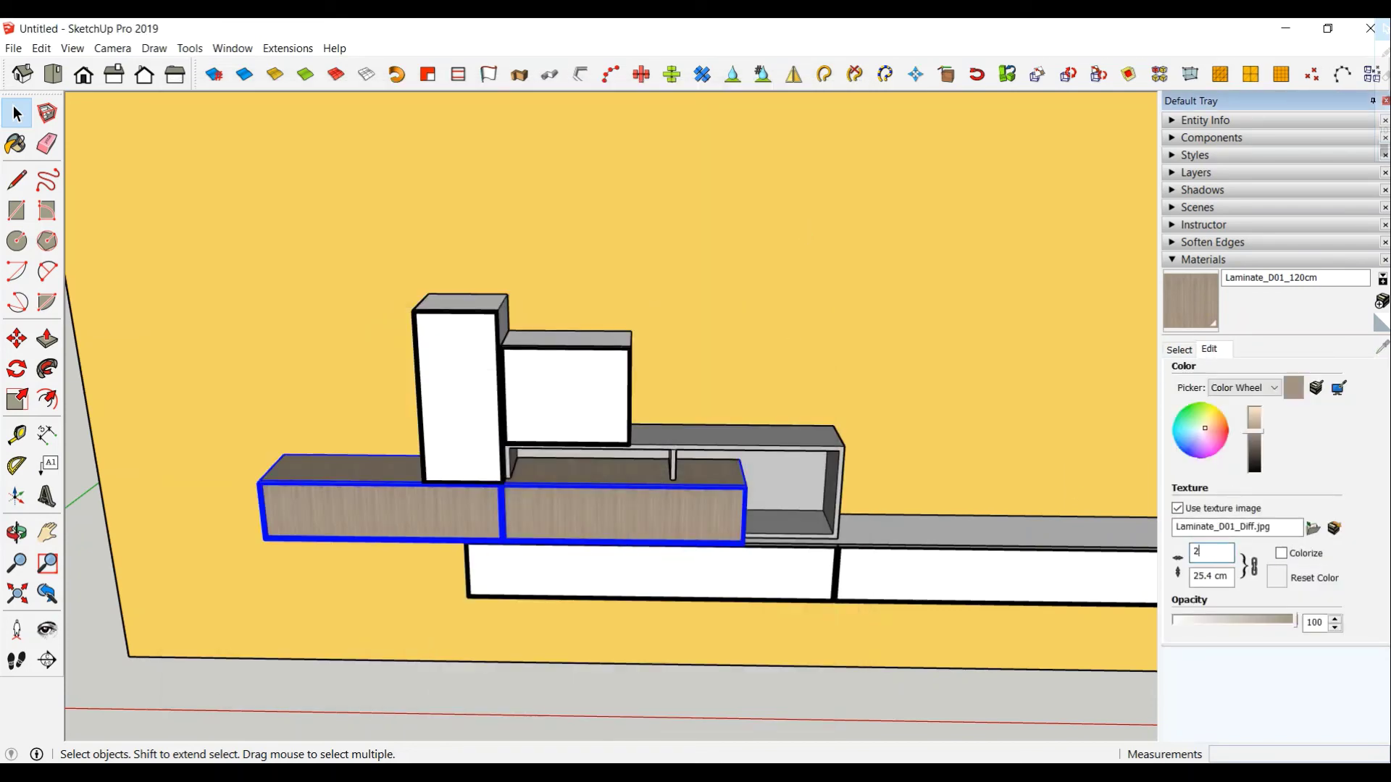
{"action": "key", "text": "Return"}
{"action": "type", "text": "00"}
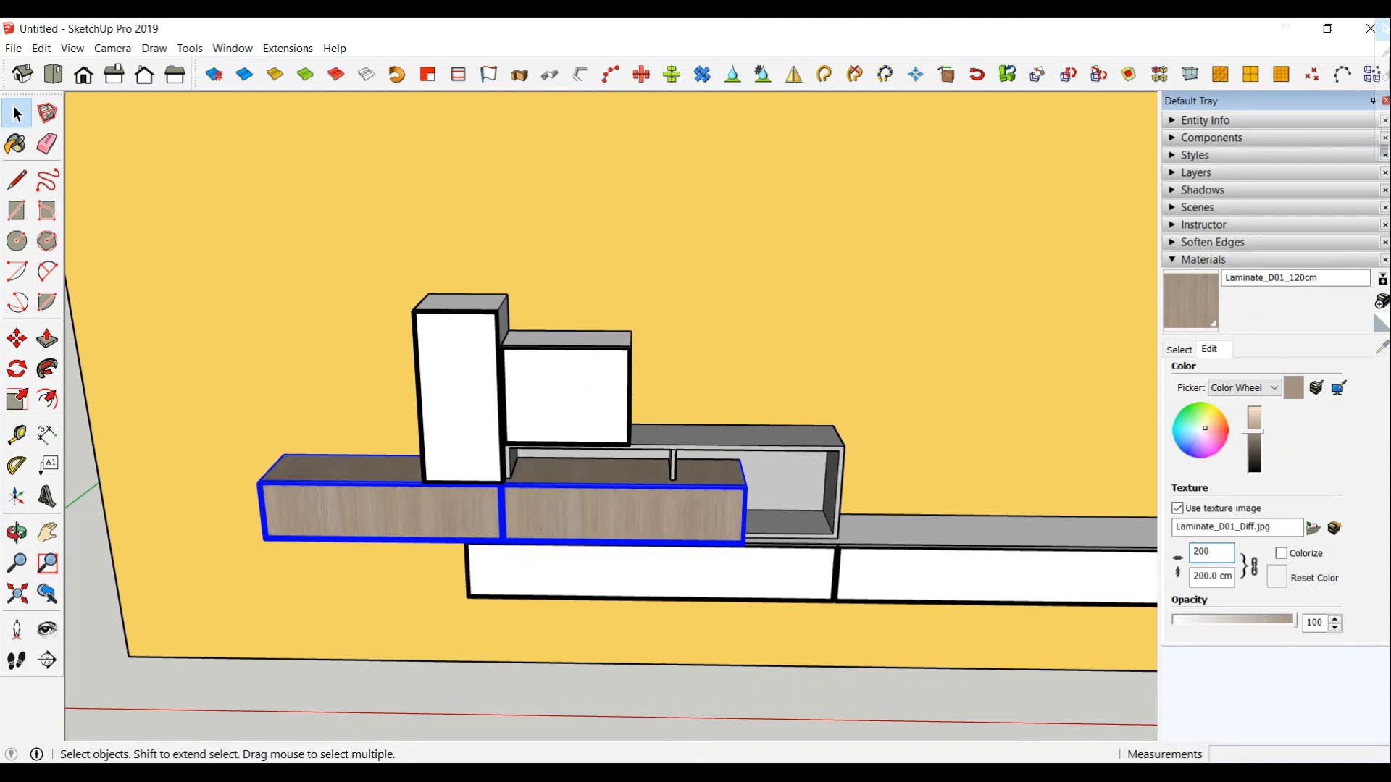
{"action": "key", "text": "BackSpace"}
{"action": "key", "text": "BackSpace"}
{"action": "type", "text": "0"}
{"action": "key", "text": "BackSpace"}
{"action": "key", "text": "BackSpace"}
{"action": "key", "text": "BackSpace"}
{"action": "type", "text": "00"}
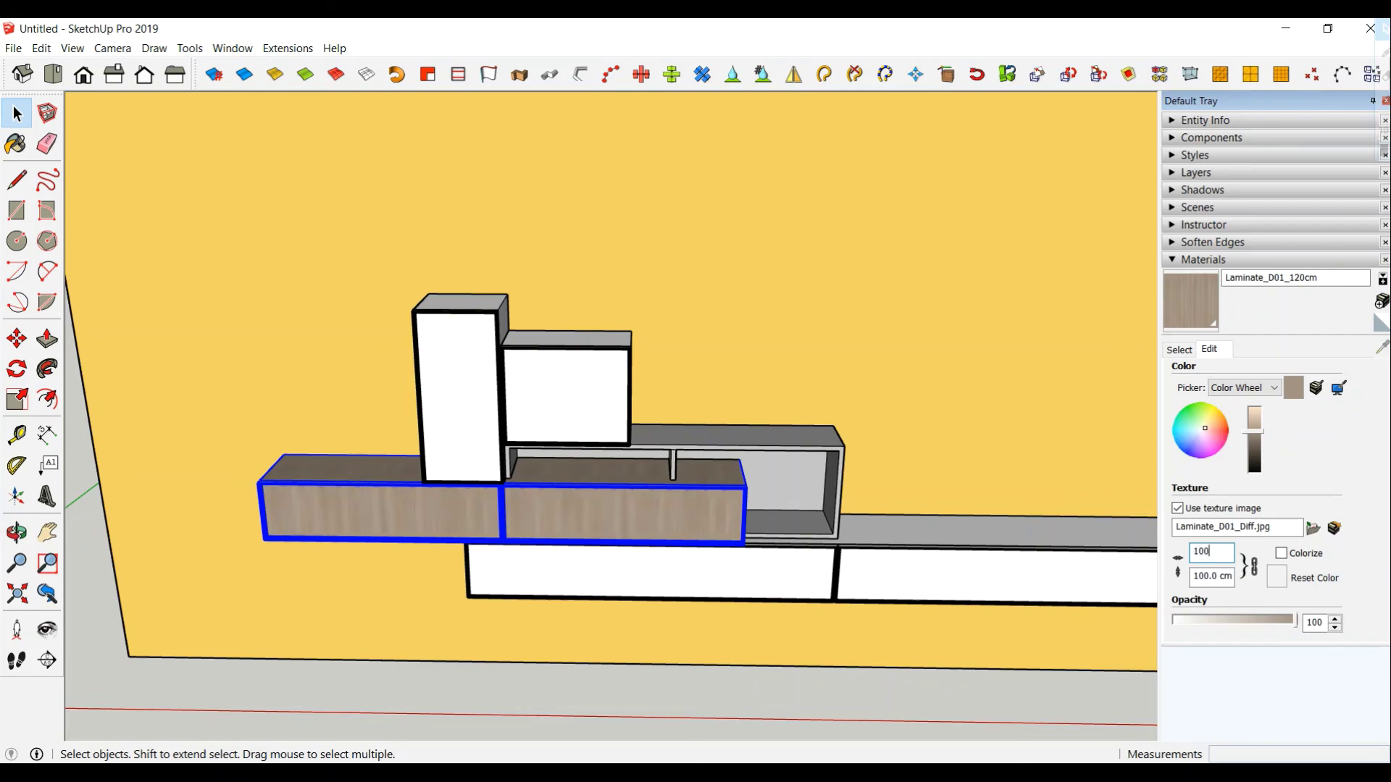
{"action": "left_click", "coordinate": [1261, 574]}
{"action": "type", "text": "50"}
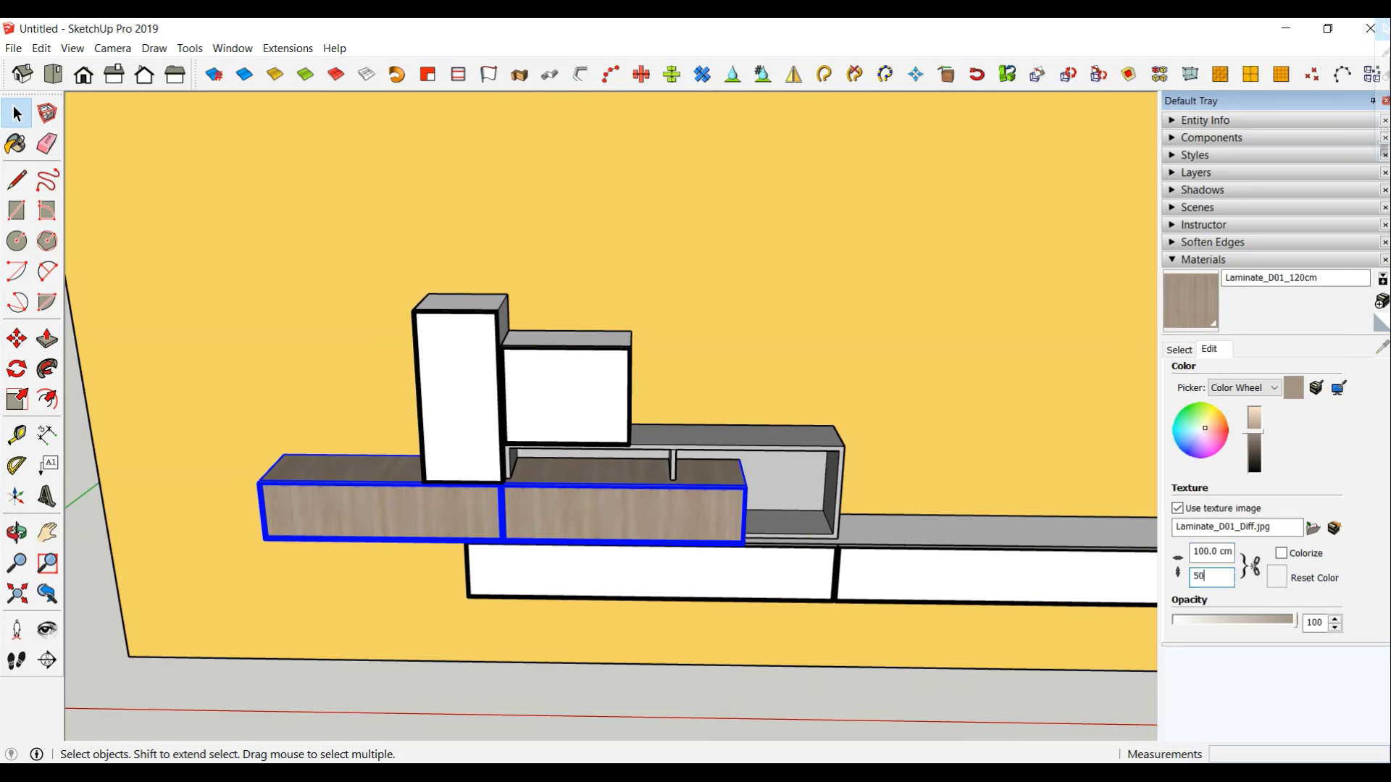
{"action": "scroll", "coordinate": [608, 686], "scroll_direction": "up", "scroll_amount": 3}
{"action": "type", "text": "100"}
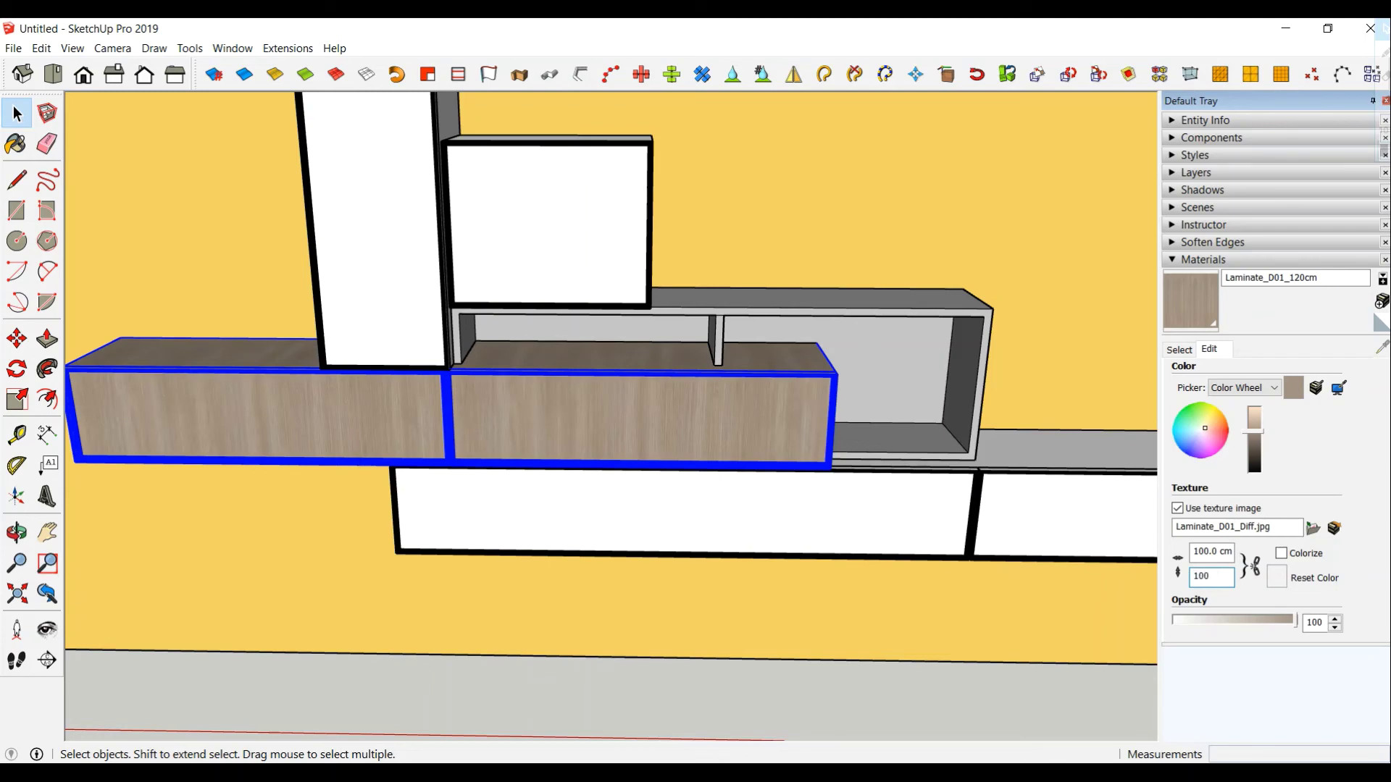
{"action": "key", "text": "Return"}
{"action": "mouse_move", "coordinate": [749, 626]}
{"action": "middle_mouse_down"}
{"action": "mouse_move", "coordinate": [1009, 372]}
{"action": "mouse_move", "coordinate": [932, 568]}
{"action": "mouse_move", "coordinate": [717, 578]}
{"action": "middle_mouse_up"}
{"action": "scroll", "coordinate": [820, 470], "scroll_direction": "down", "scroll_amount": 5}
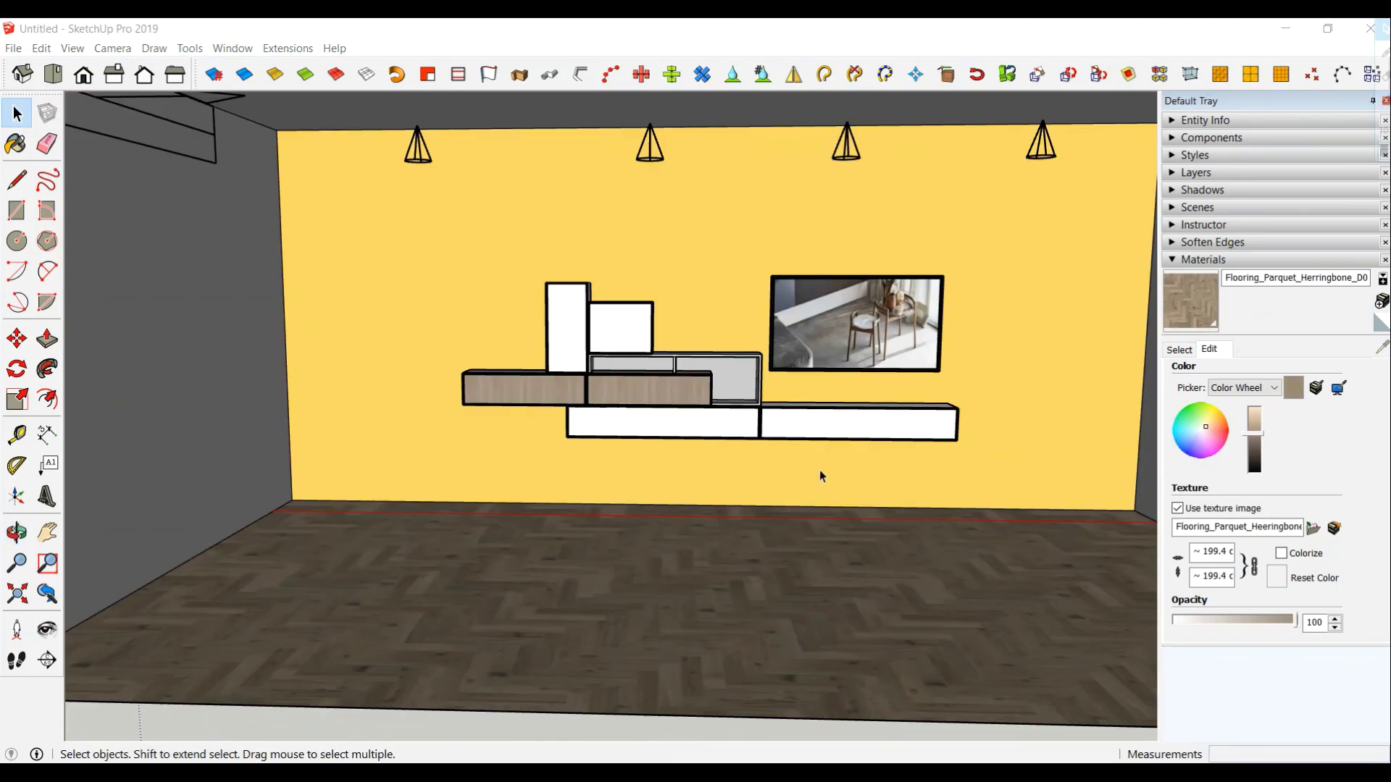
{"action": "scroll", "coordinate": [790, 437], "scroll_direction": "up", "scroll_amount": 3}
{"action": "scroll", "coordinate": [760, 397], "scroll_direction": "up", "scroll_amount": 3}
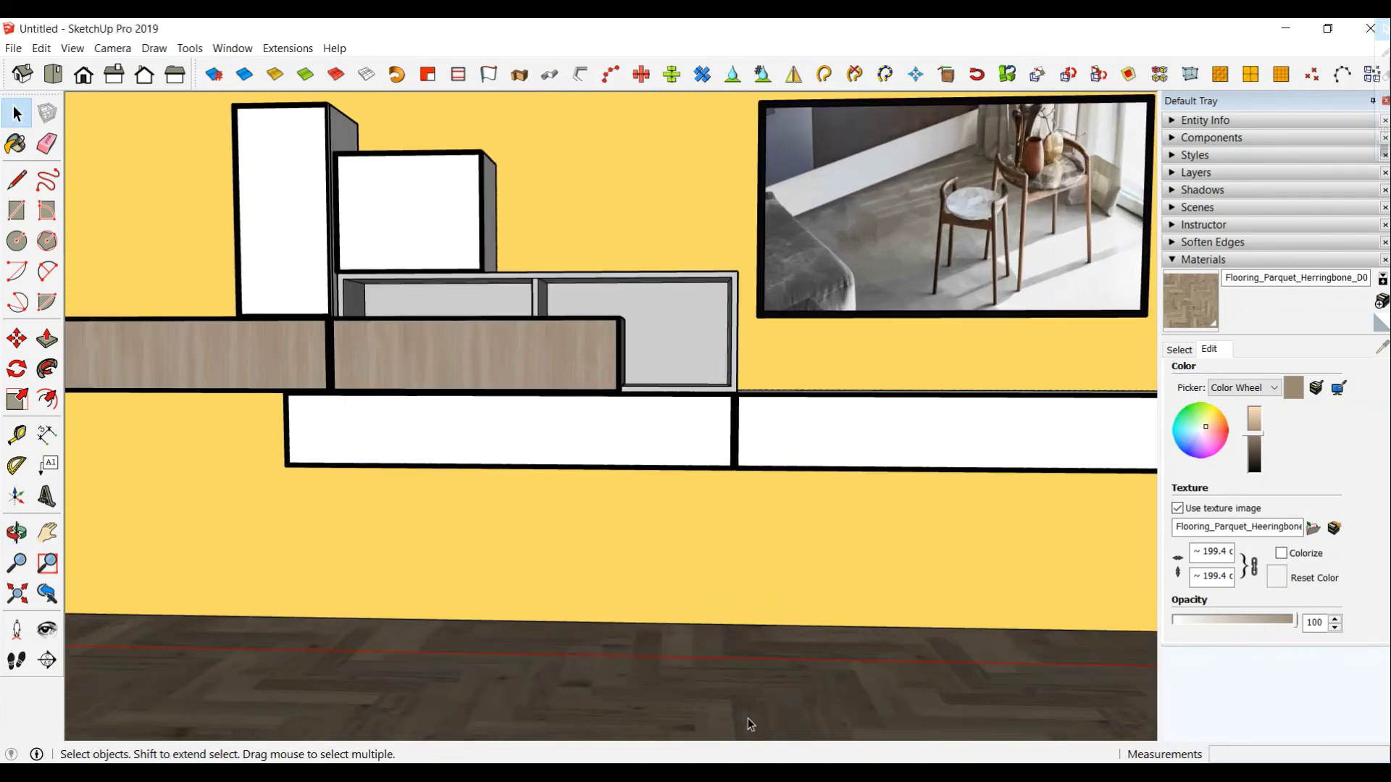
- Darken and mute Color D04's V-Ray diffuse colour, then expand its reflection settings
{"action": "left_click", "coordinate": [288, 48]}
{"action": "mouse_move", "coordinate": [298, 67]}
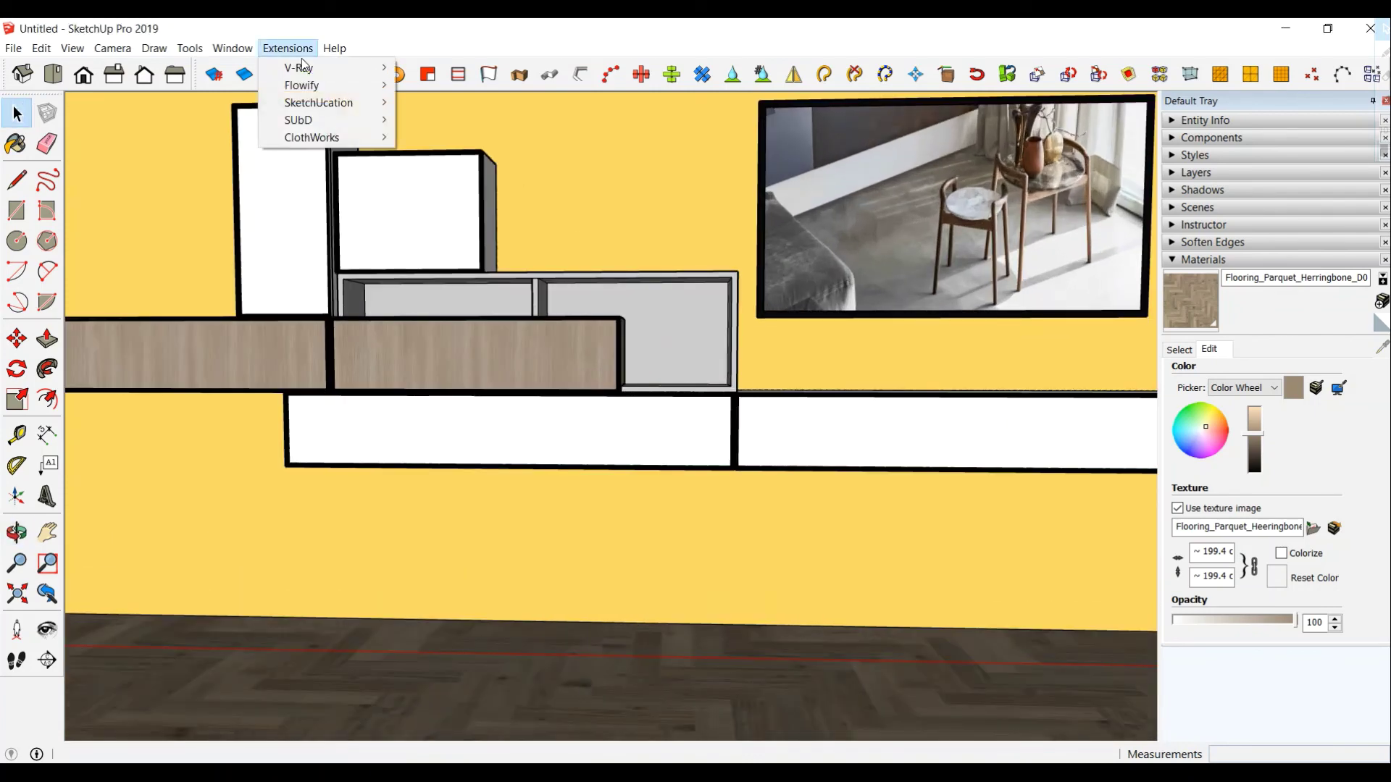
{"action": "left_click", "coordinate": [442, 68]}
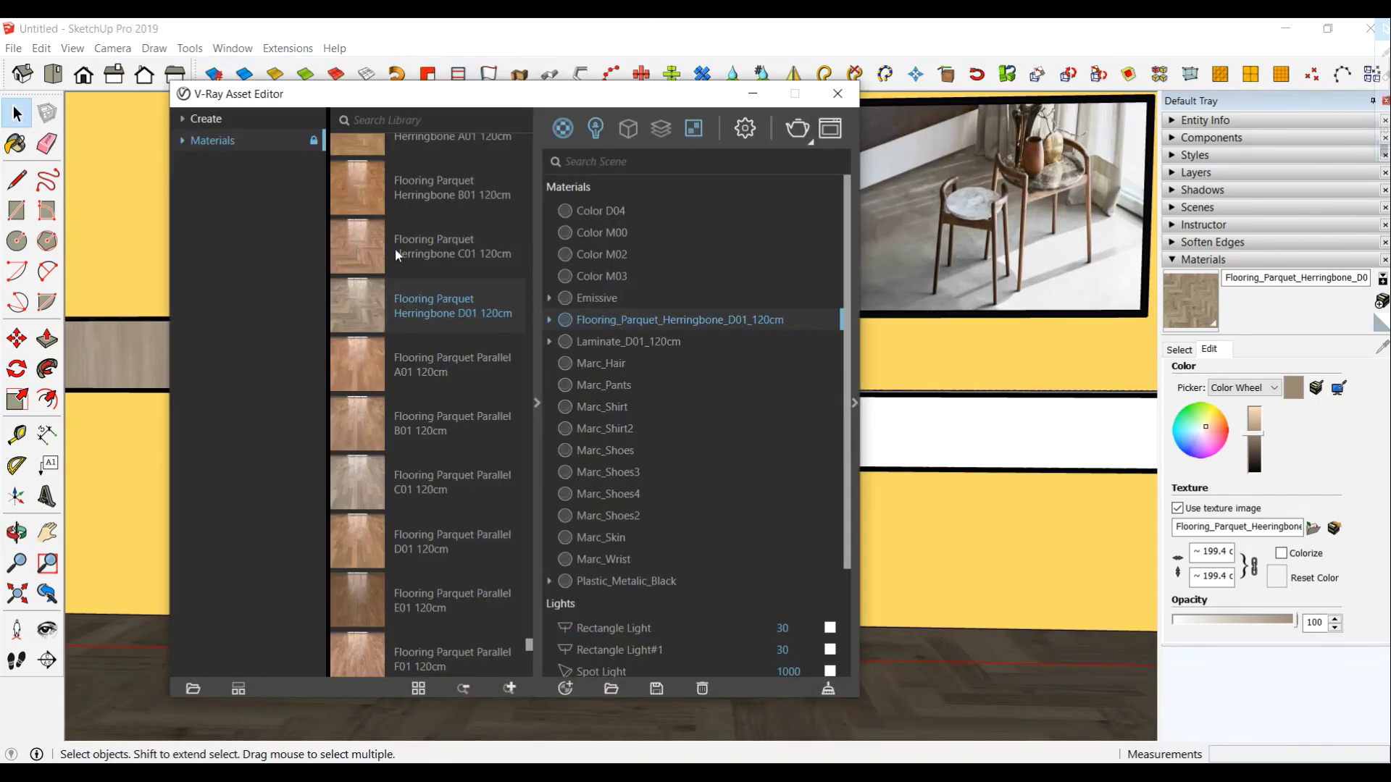
{"action": "left_click", "coordinate": [537, 417]}
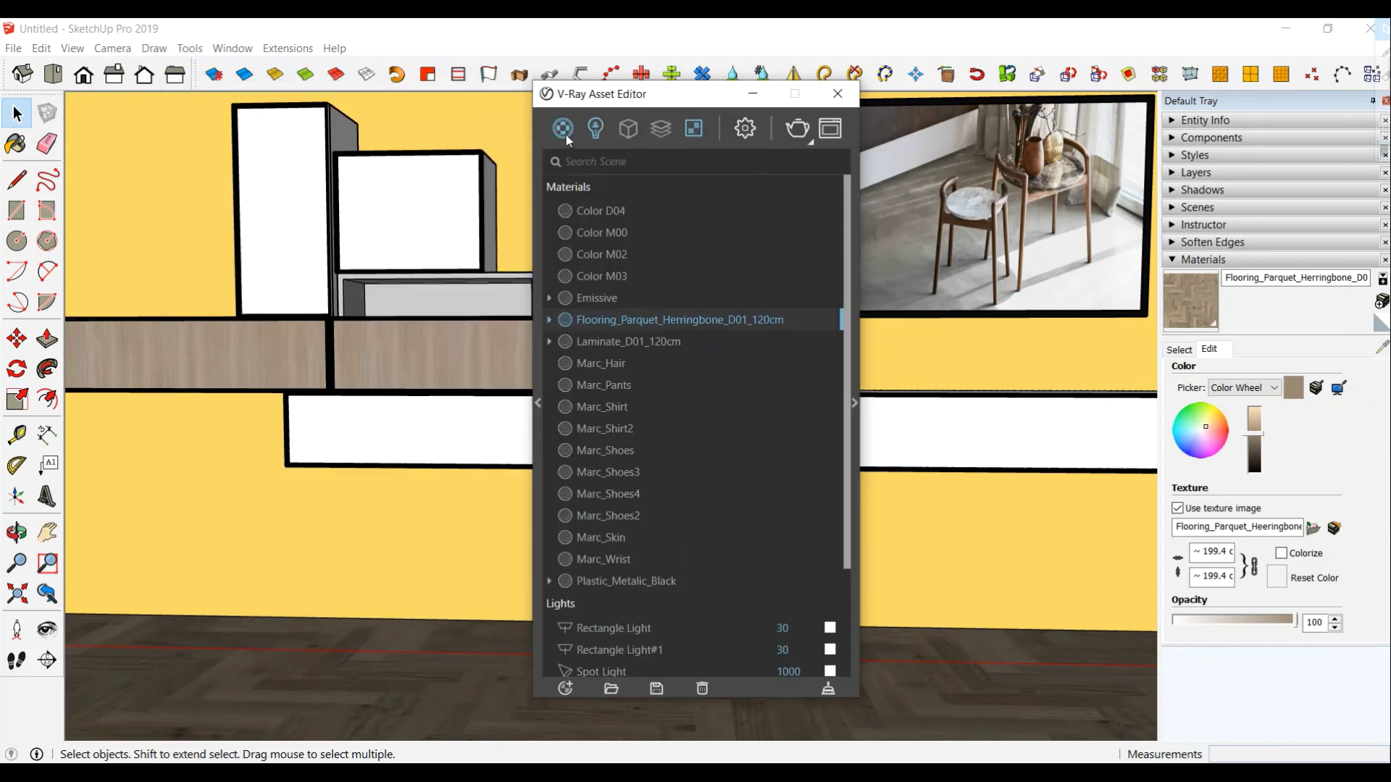
{"action": "left_click", "coordinate": [645, 208]}
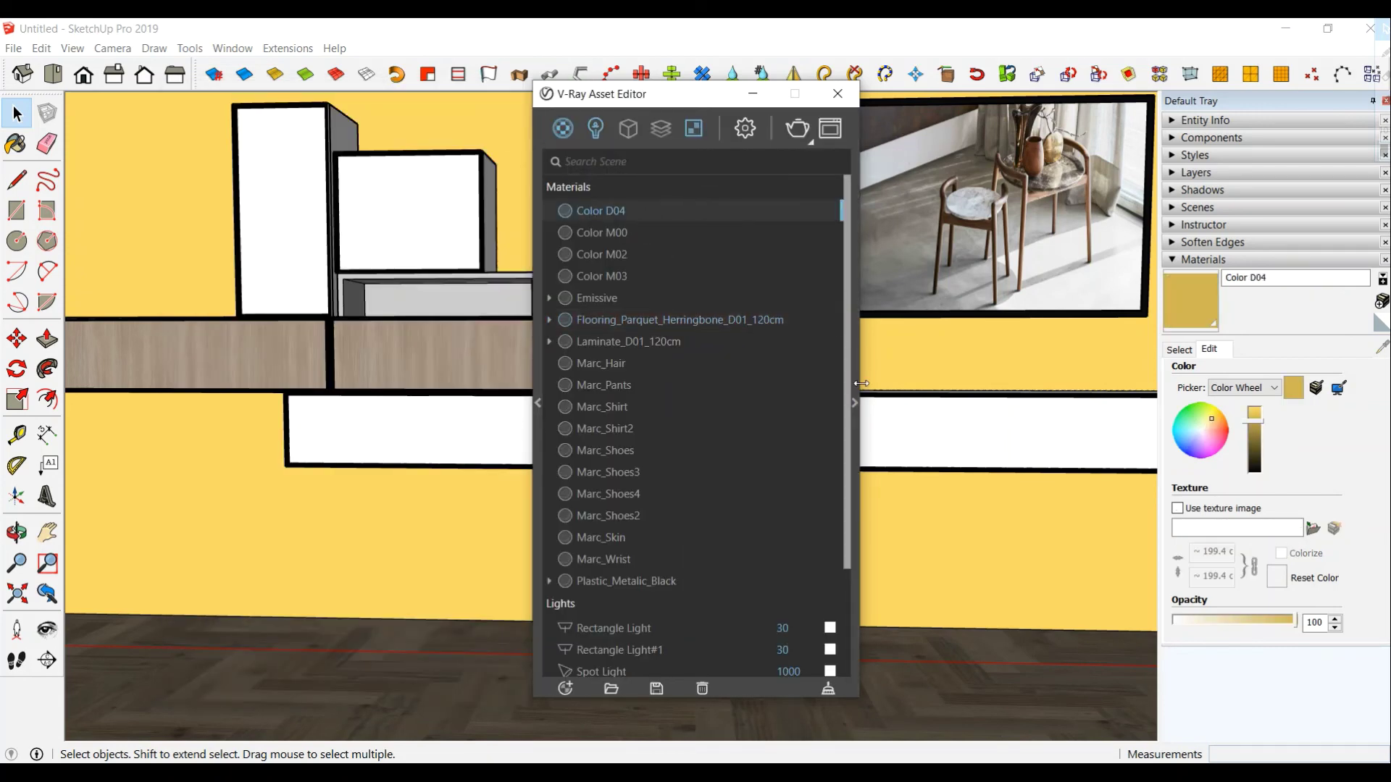
{"action": "left_click", "coordinate": [855, 406]}
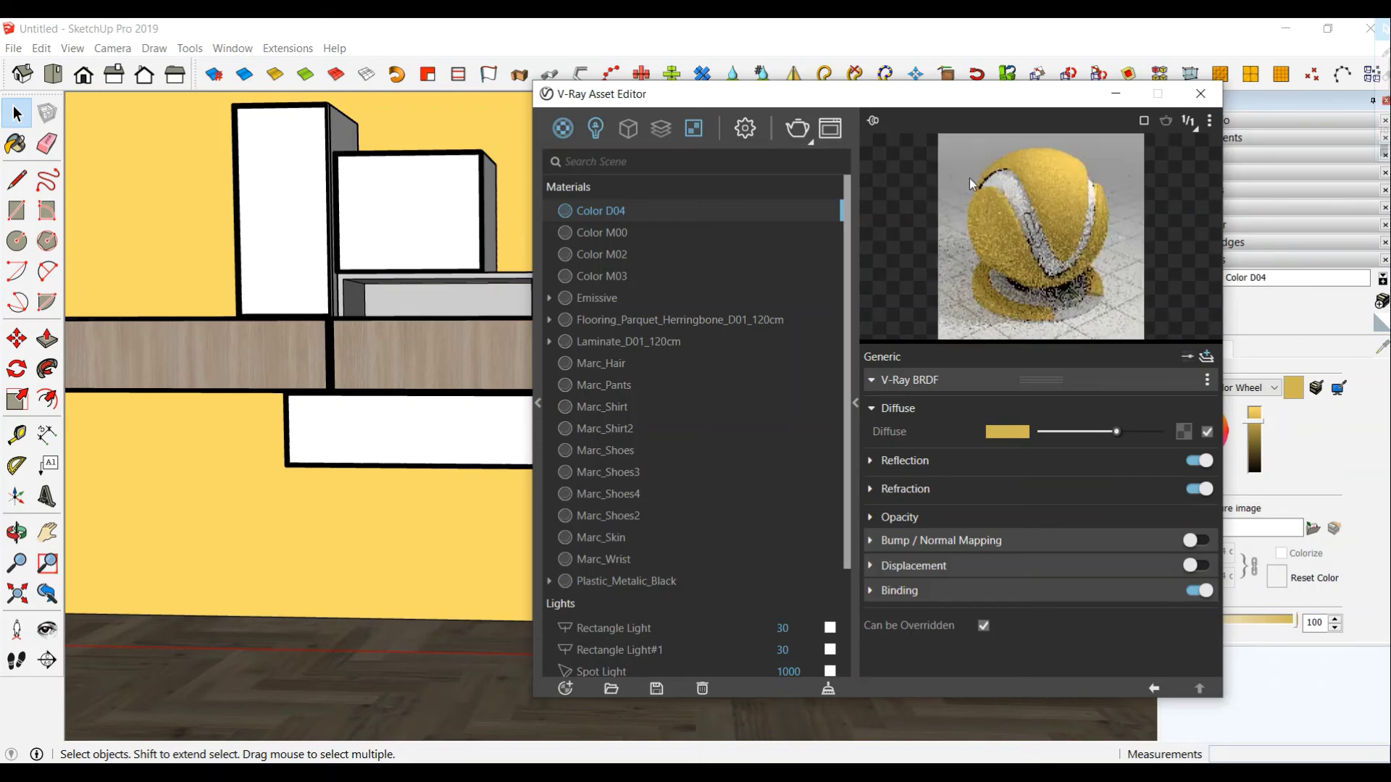
{"action": "left_click_drag", "start_coordinate": [968, 98], "coordinate": [813, 89]}
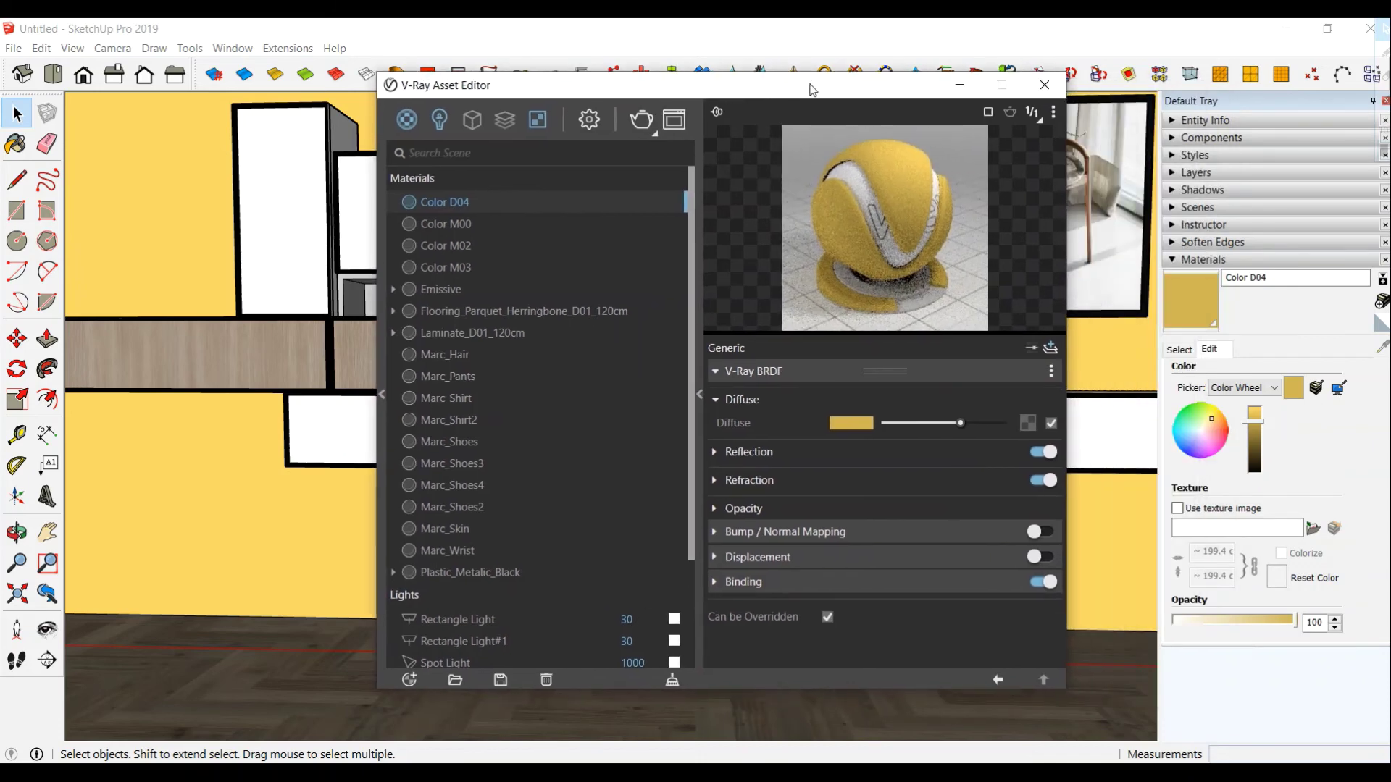
{"action": "left_click", "coordinate": [853, 424]}
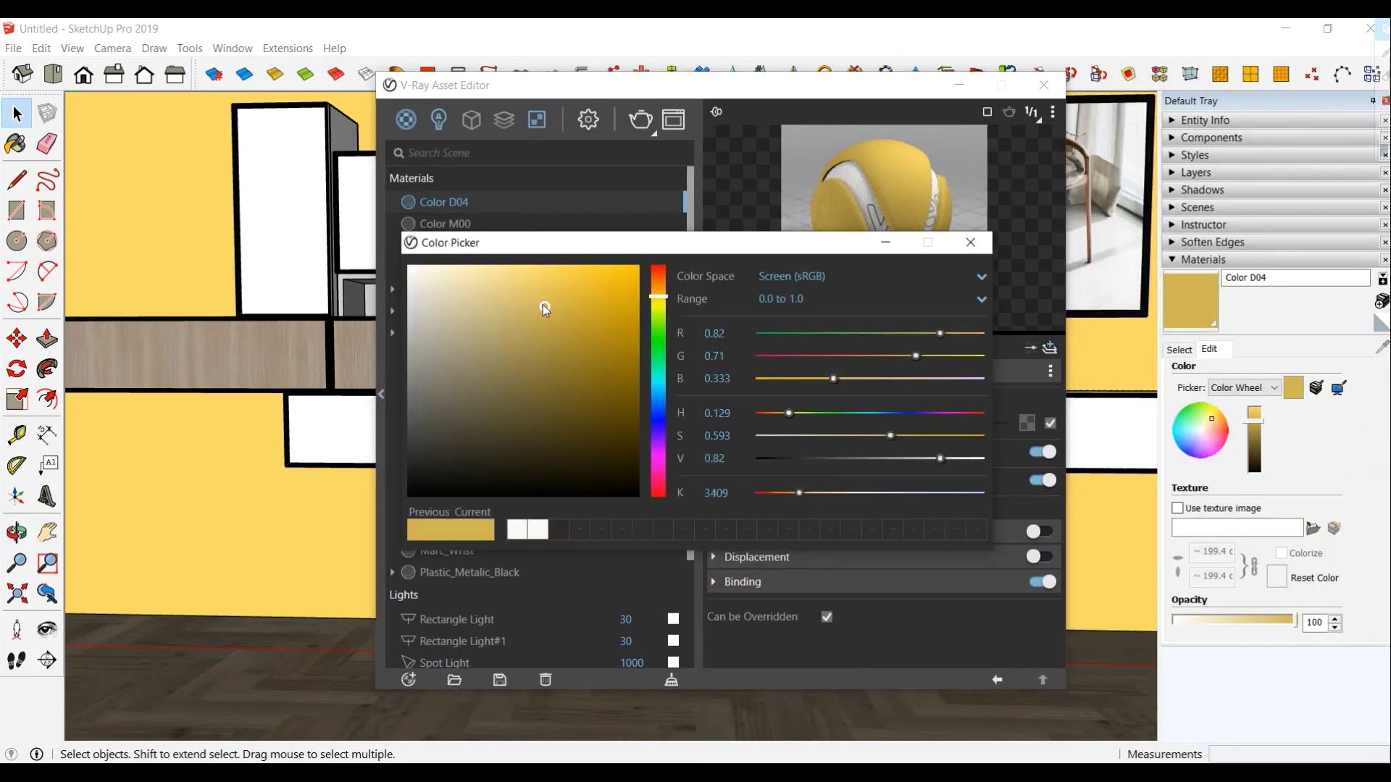
{"action": "left_click_drag", "start_coordinate": [545, 309], "coordinate": [527, 330]}
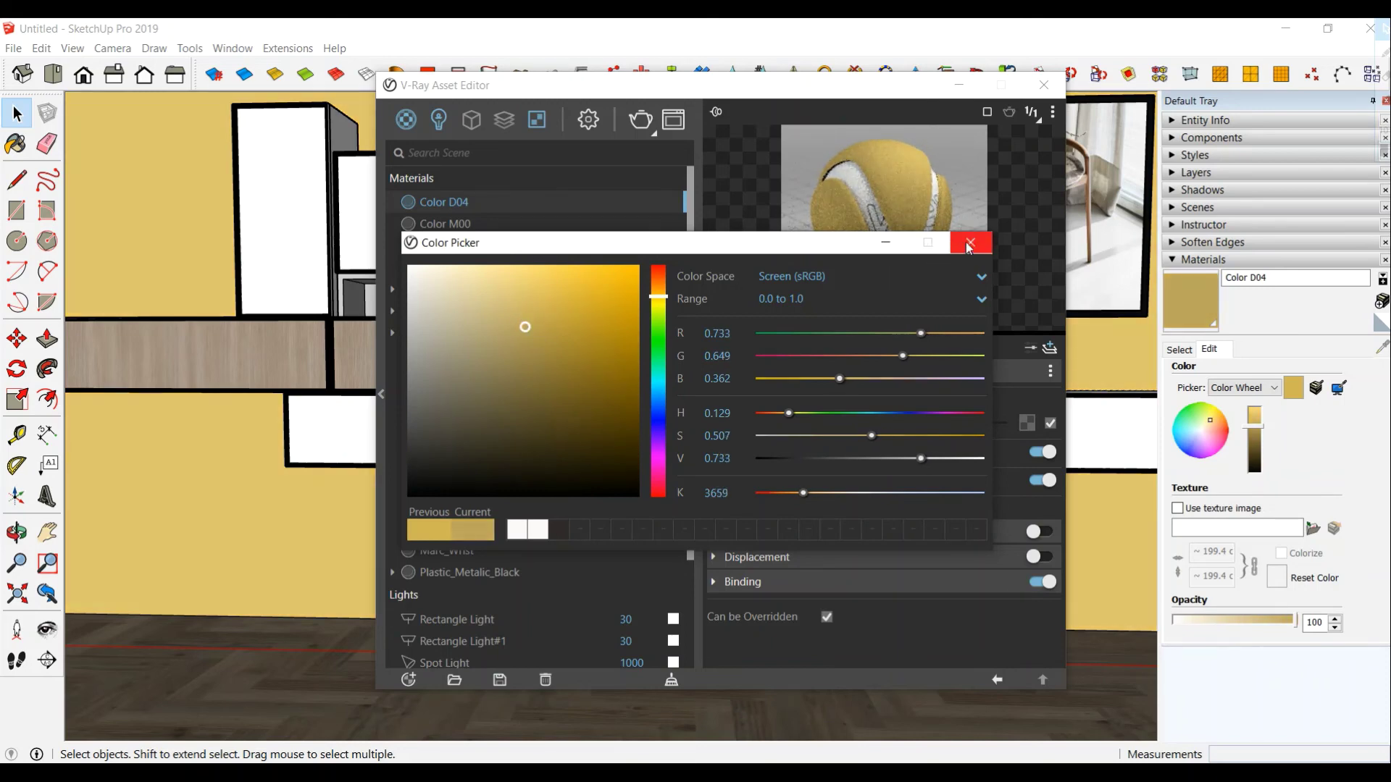
{"action": "left_click", "coordinate": [971, 242]}
{"action": "left_click", "coordinate": [825, 455]}
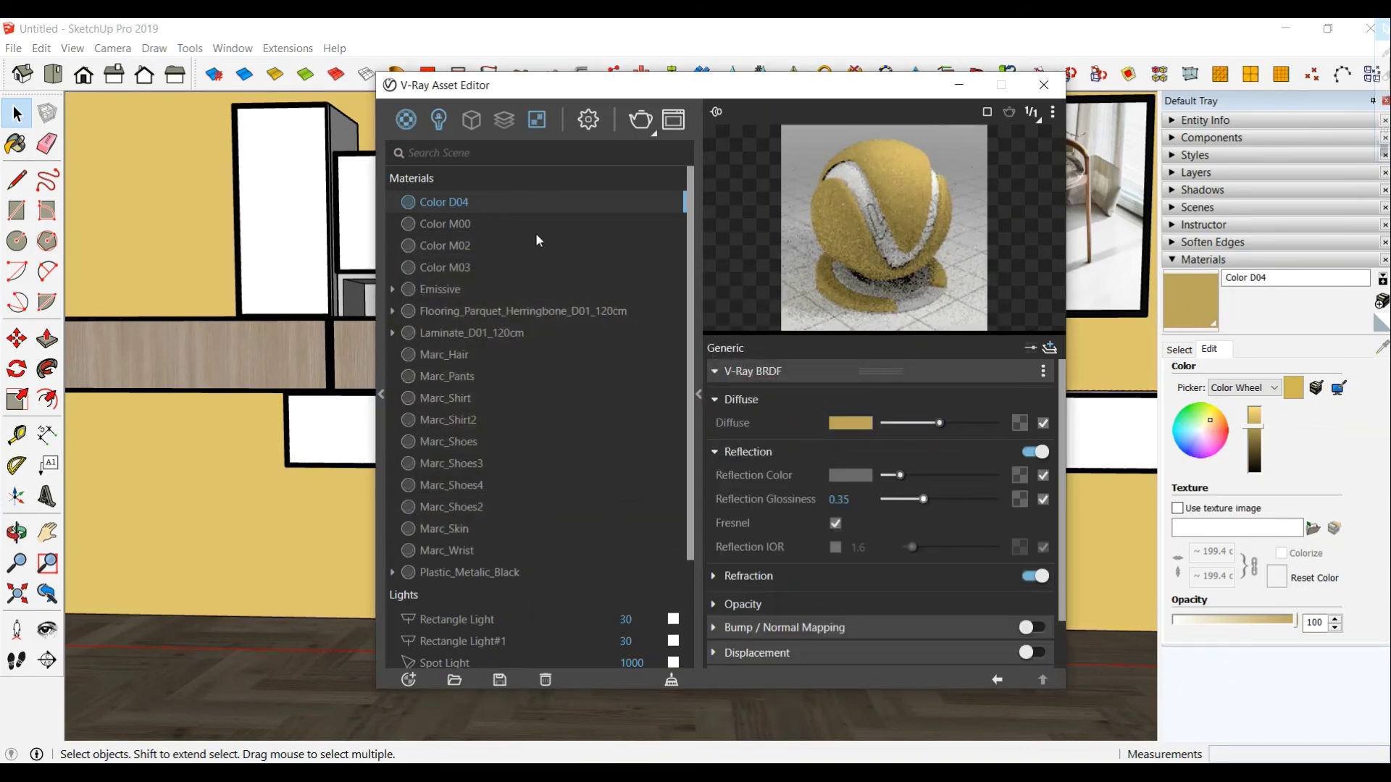
- Give Color M00 a grey reflection with 0.7 glossiness and slightly darken its white diffuse
{"action": "left_click", "coordinate": [494, 226]}
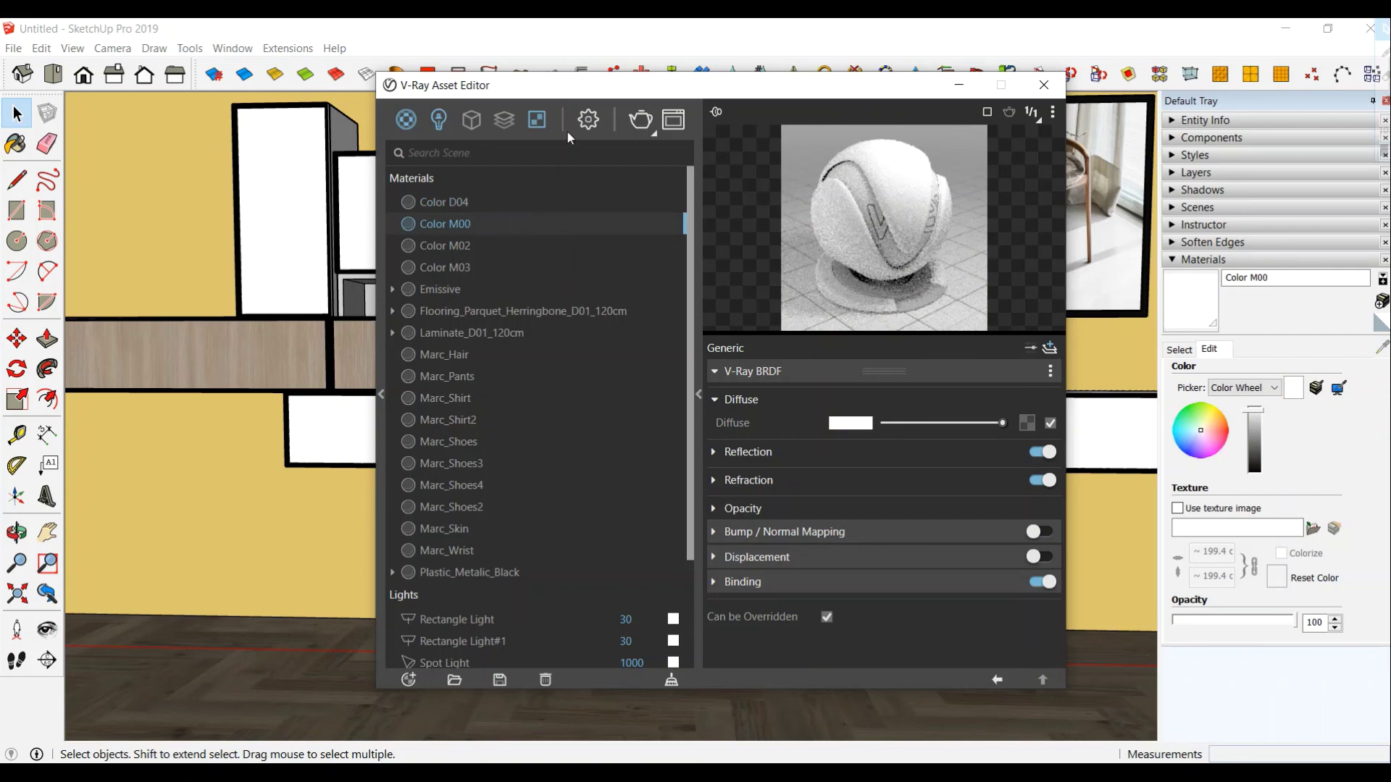
{"action": "left_click_drag", "start_coordinate": [570, 92], "coordinate": [687, 92]}
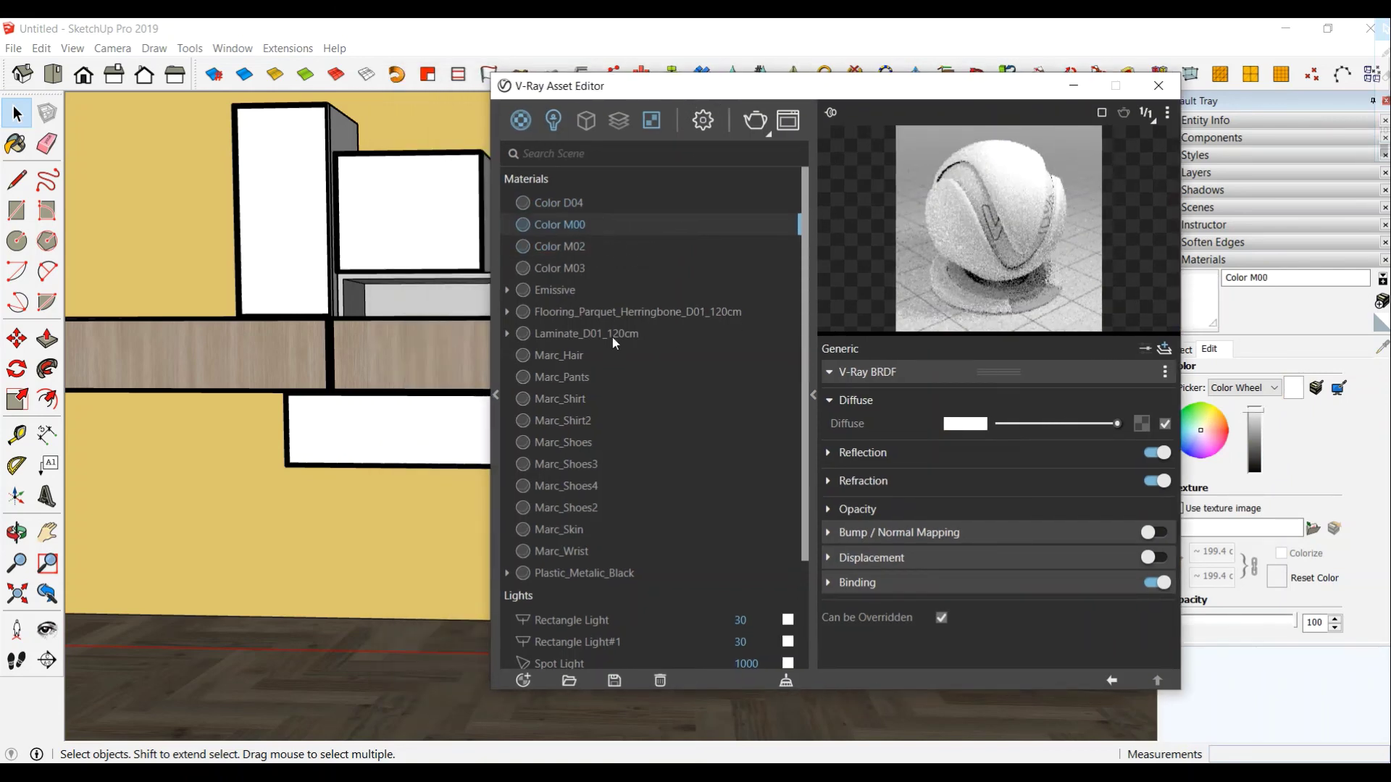
{"action": "left_click", "coordinate": [990, 455]}
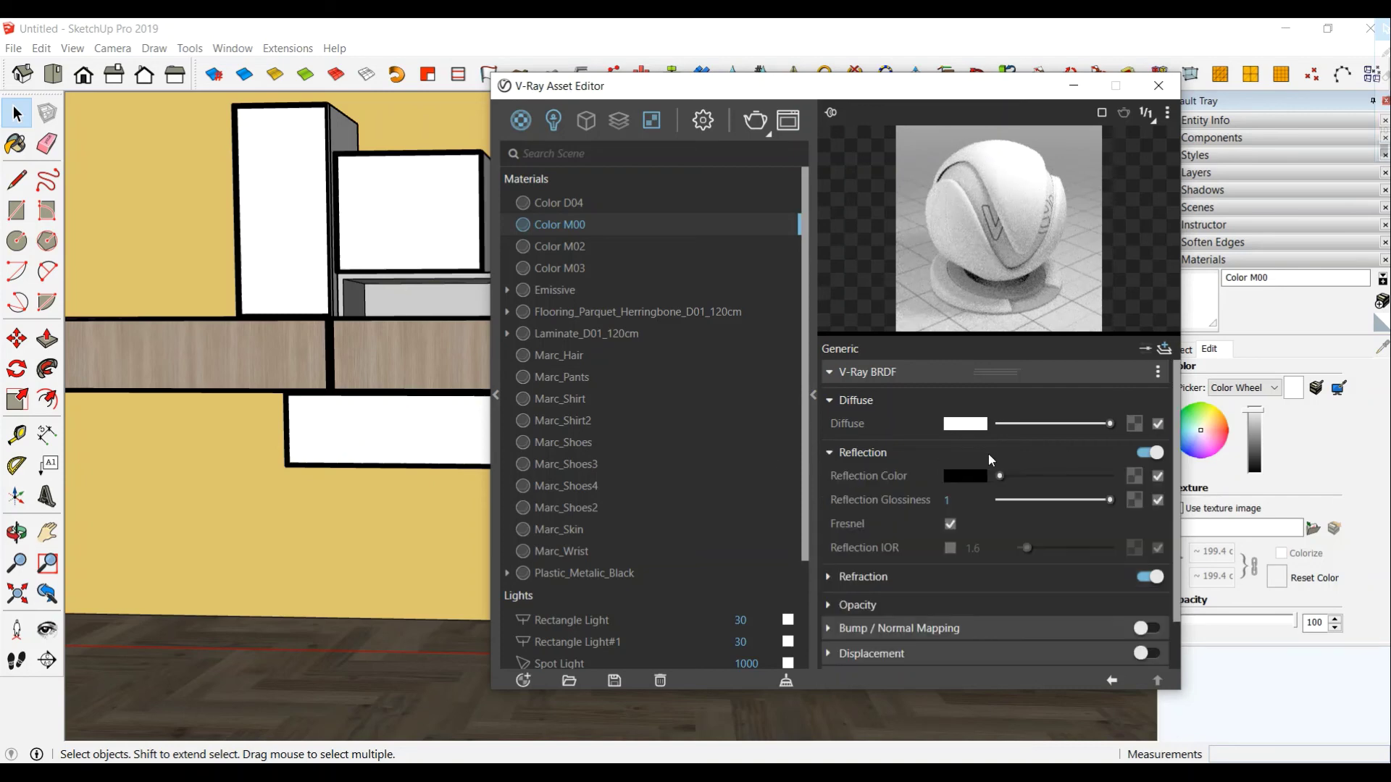
{"action": "left_click", "coordinate": [1029, 476]}
{"action": "left_click", "coordinate": [1045, 475]}
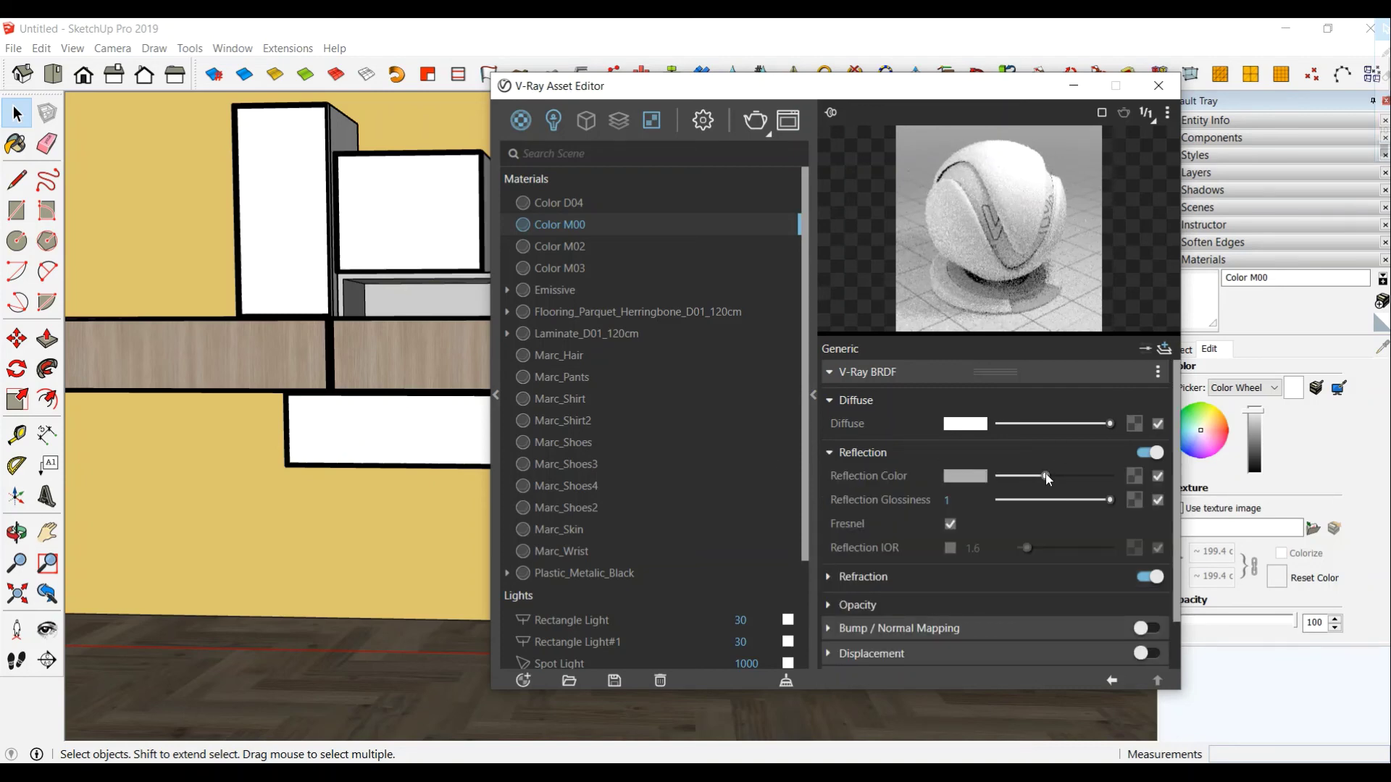
{"action": "left_click", "coordinate": [1076, 500]}
{"action": "left_click", "coordinate": [1057, 475]}
{"action": "left_click", "coordinate": [1096, 424]}
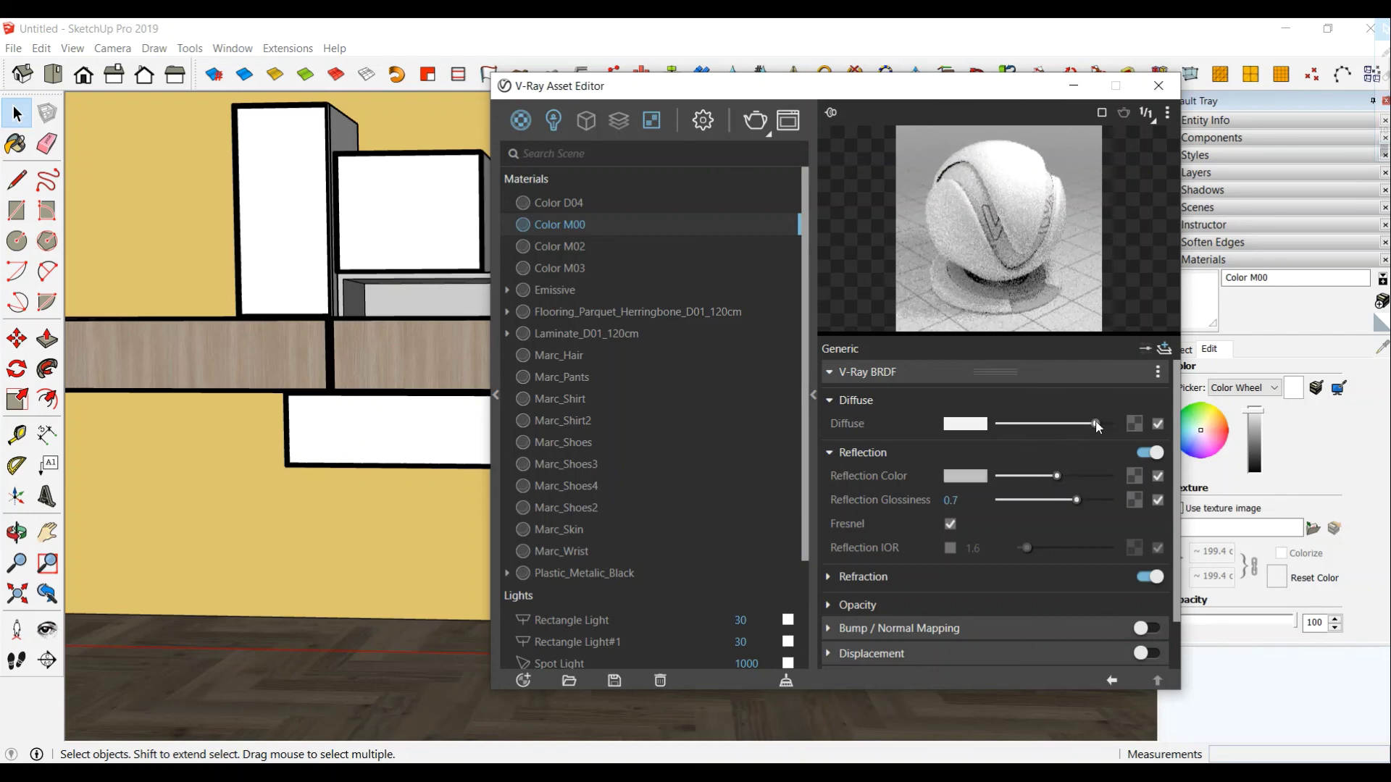
- Give Color M02 a faint grey reflection with 0.35 glossiness
{"action": "left_click", "coordinate": [583, 252]}
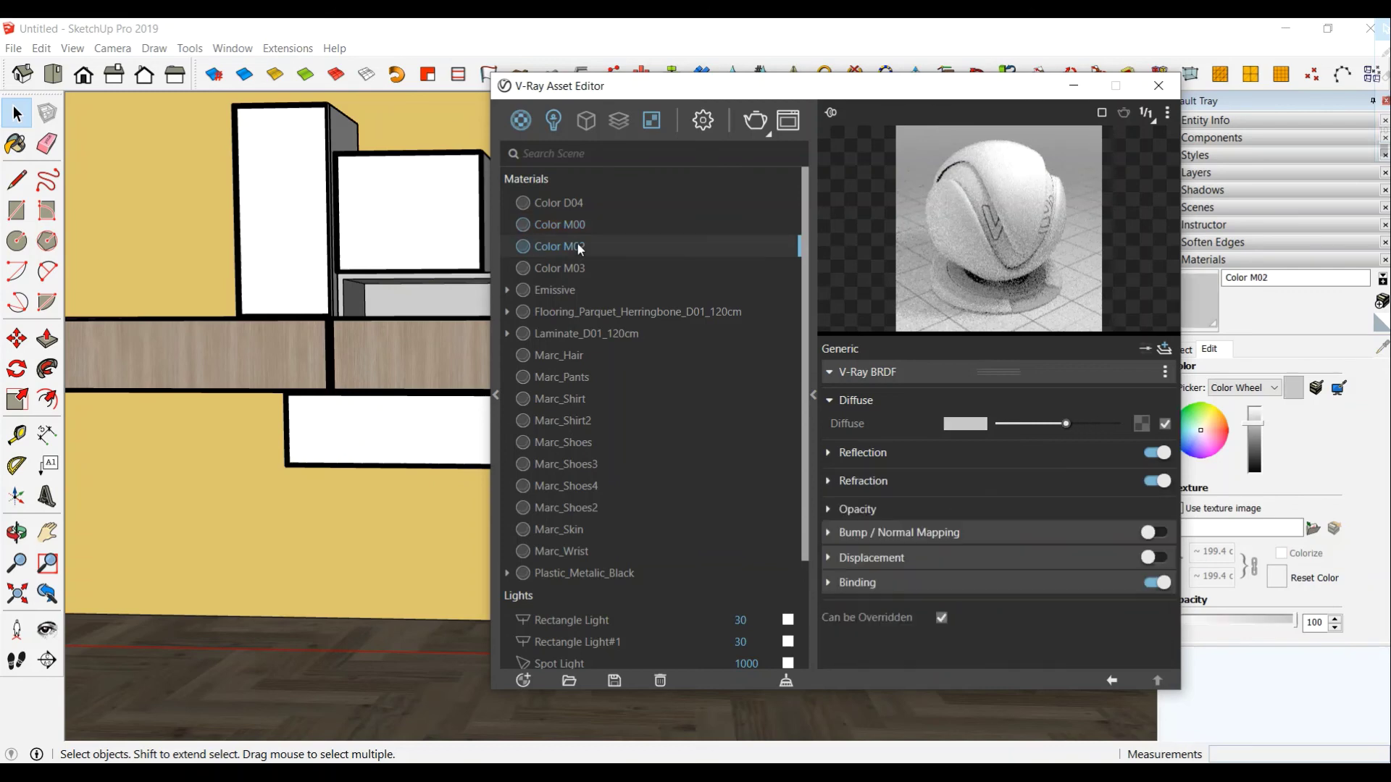
{"action": "left_click", "coordinate": [959, 455]}
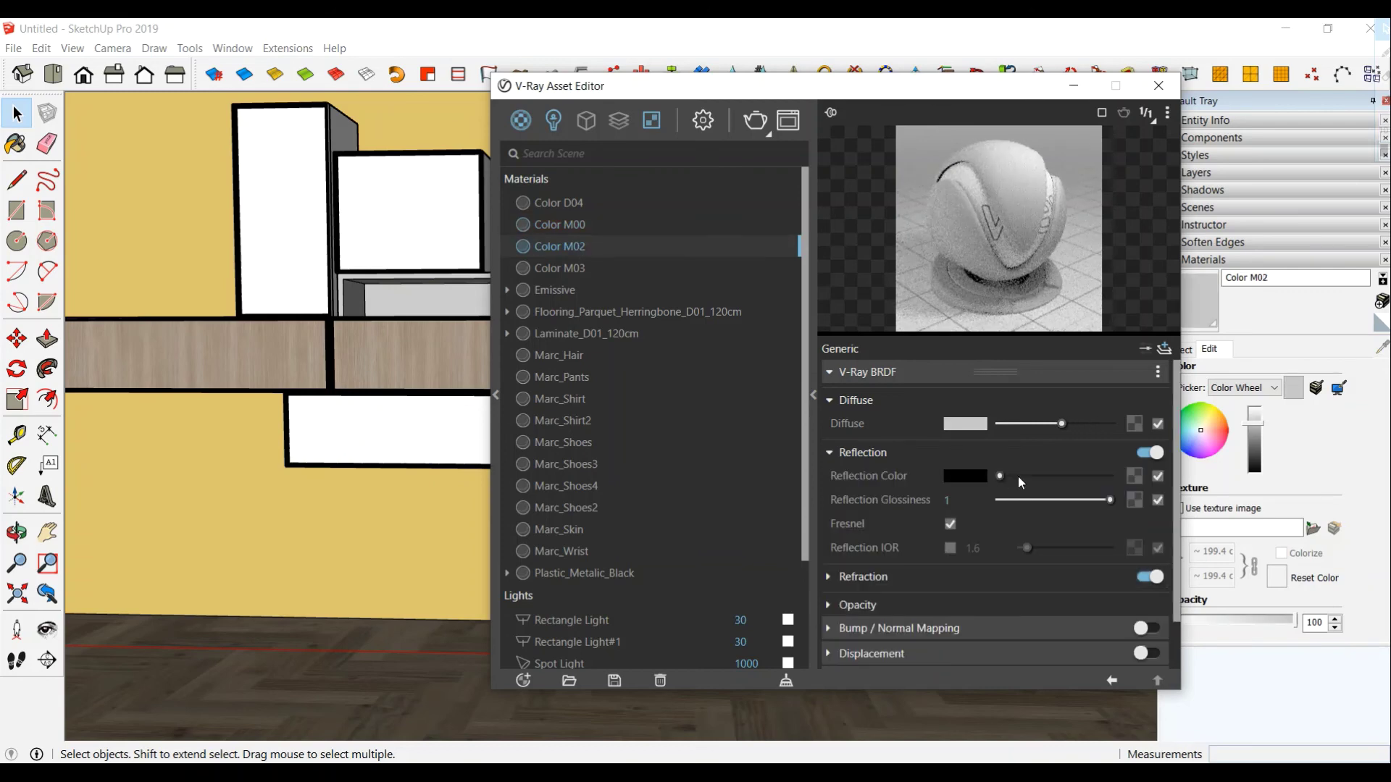
{"action": "left_click_drag", "start_coordinate": [1049, 500], "coordinate": [1038, 501]}
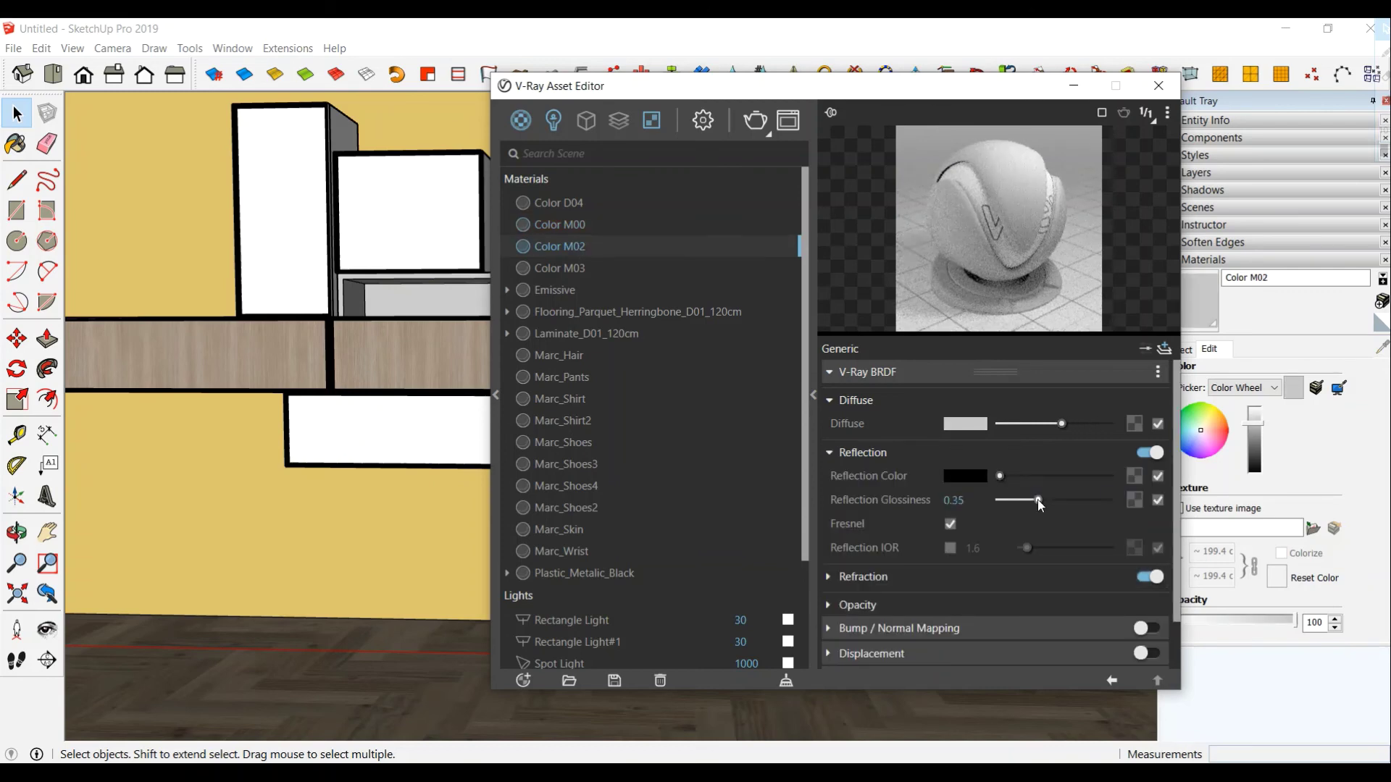
{"action": "left_click", "coordinate": [1004, 476]}
- Give Color M03 a brighter grey reflection with 0.65 glossiness
{"action": "left_click", "coordinate": [550, 270]}
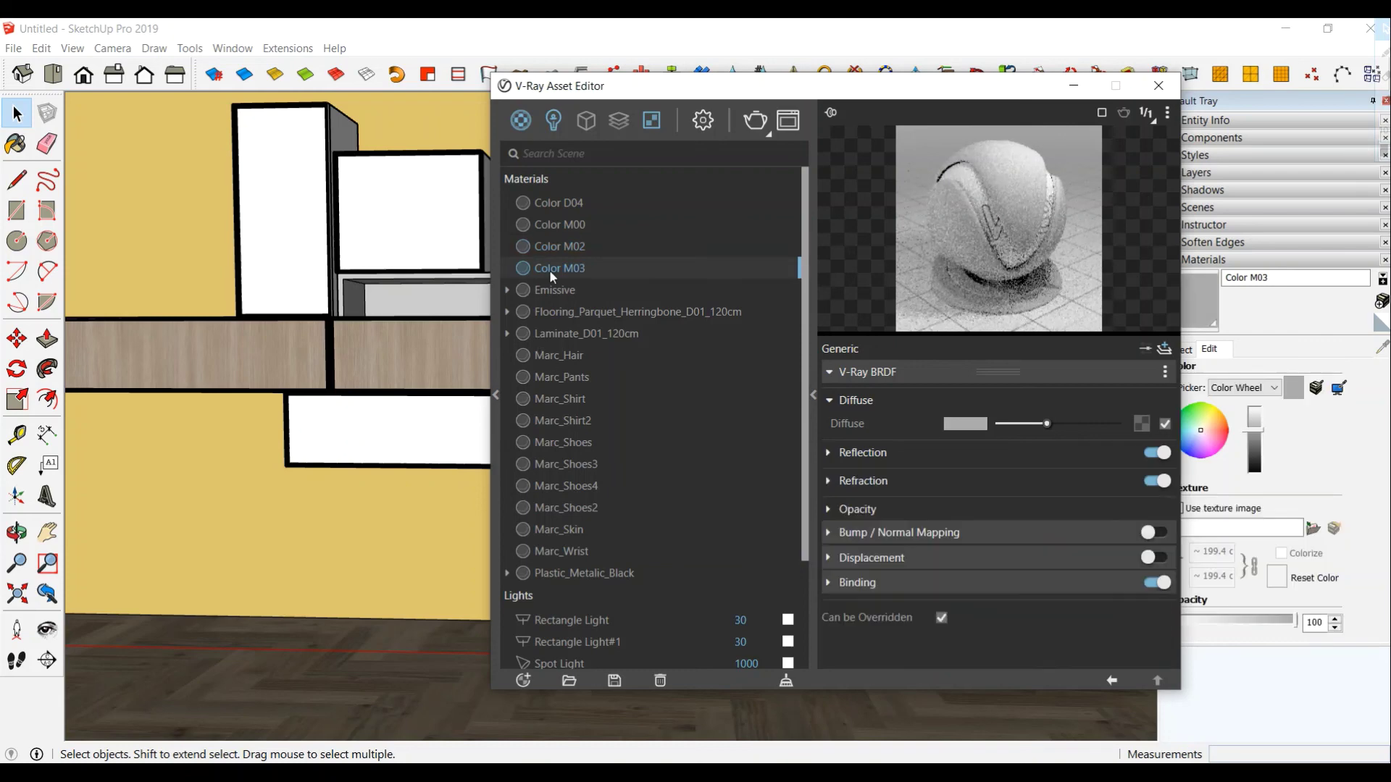
{"action": "left_click", "coordinate": [881, 457]}
{"action": "left_click", "coordinate": [1028, 476]}
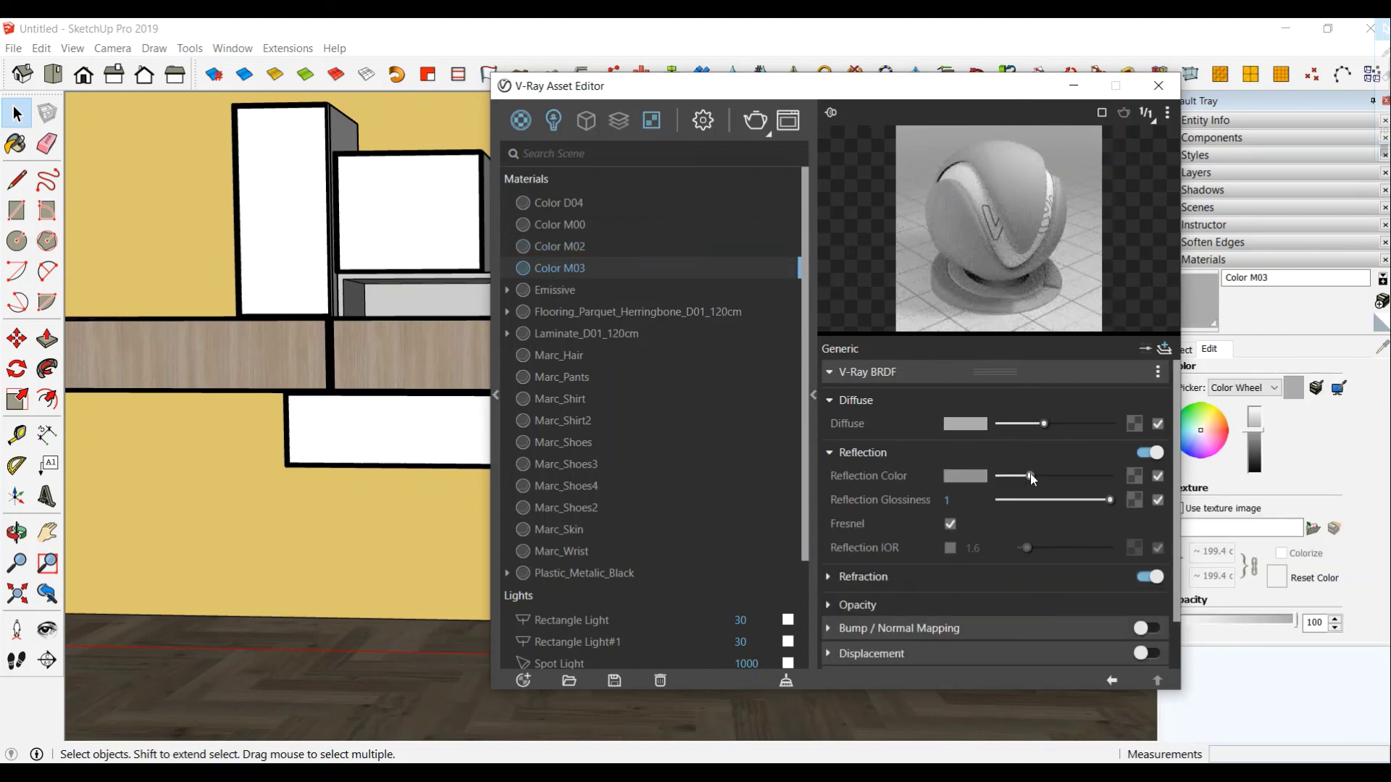
{"action": "left_click", "coordinate": [1072, 500]}
{"action": "left_click_drag", "start_coordinate": [1031, 477], "coordinate": [1042, 477]}
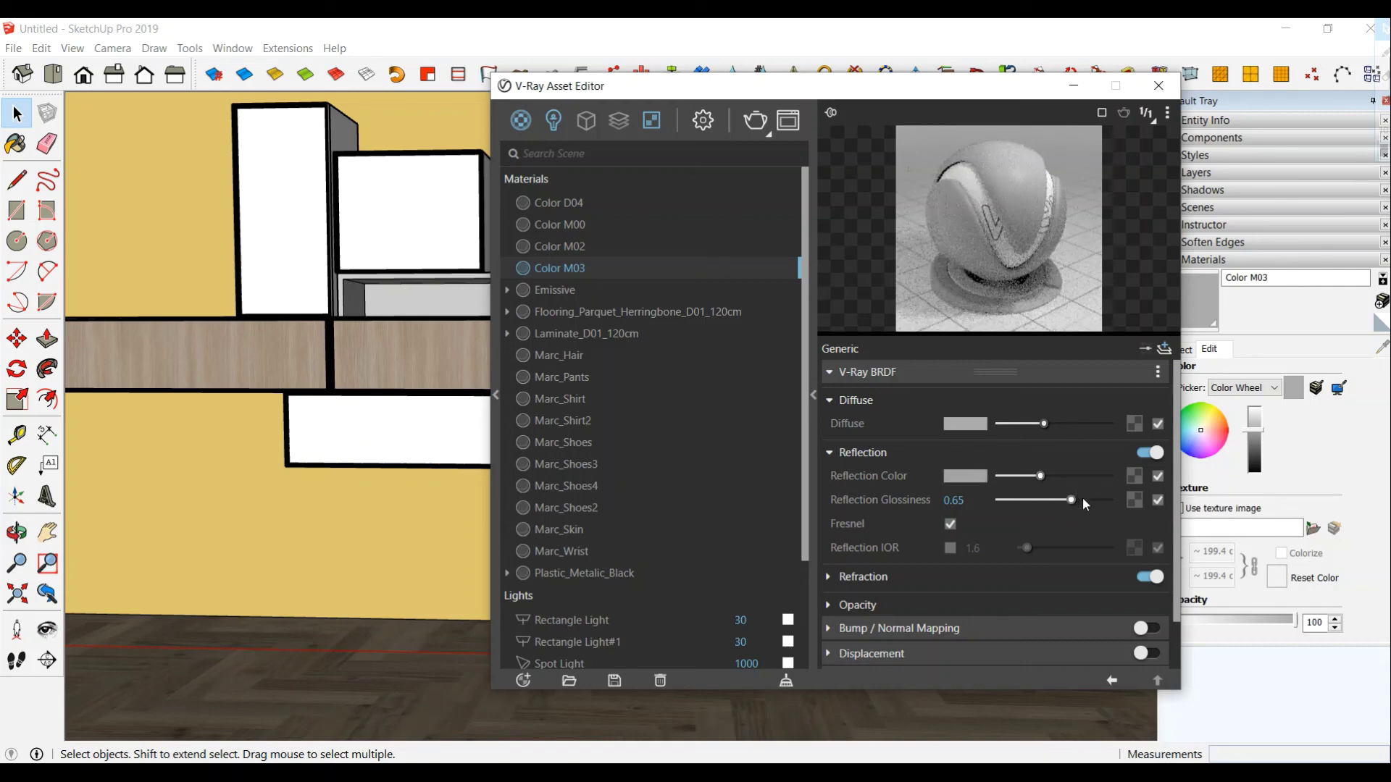
{"action": "left_click_drag", "start_coordinate": [1041, 477], "coordinate": [1050, 476]}
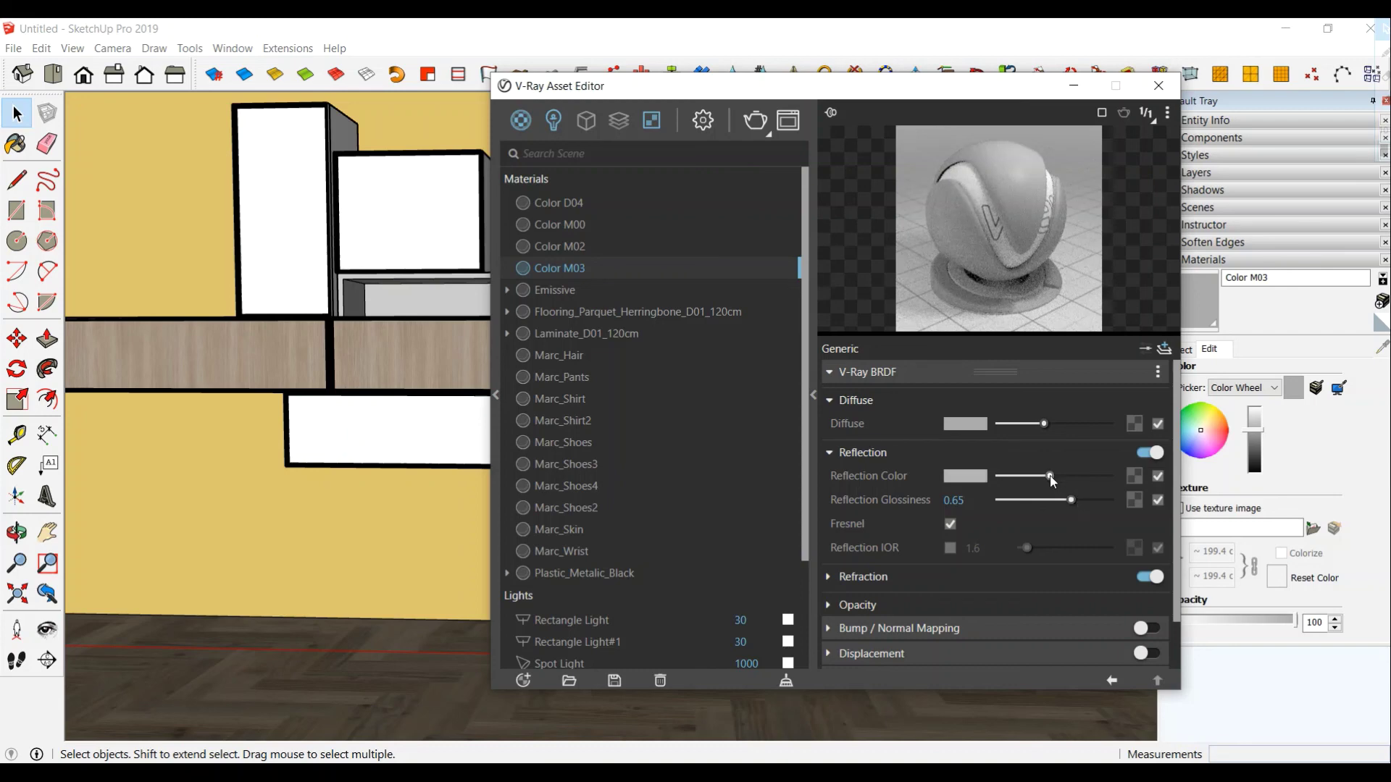
- Darken Flooring_Parquet's reflection colour and lower its glossiness to 0.4
{"action": "left_click", "coordinate": [577, 292]}
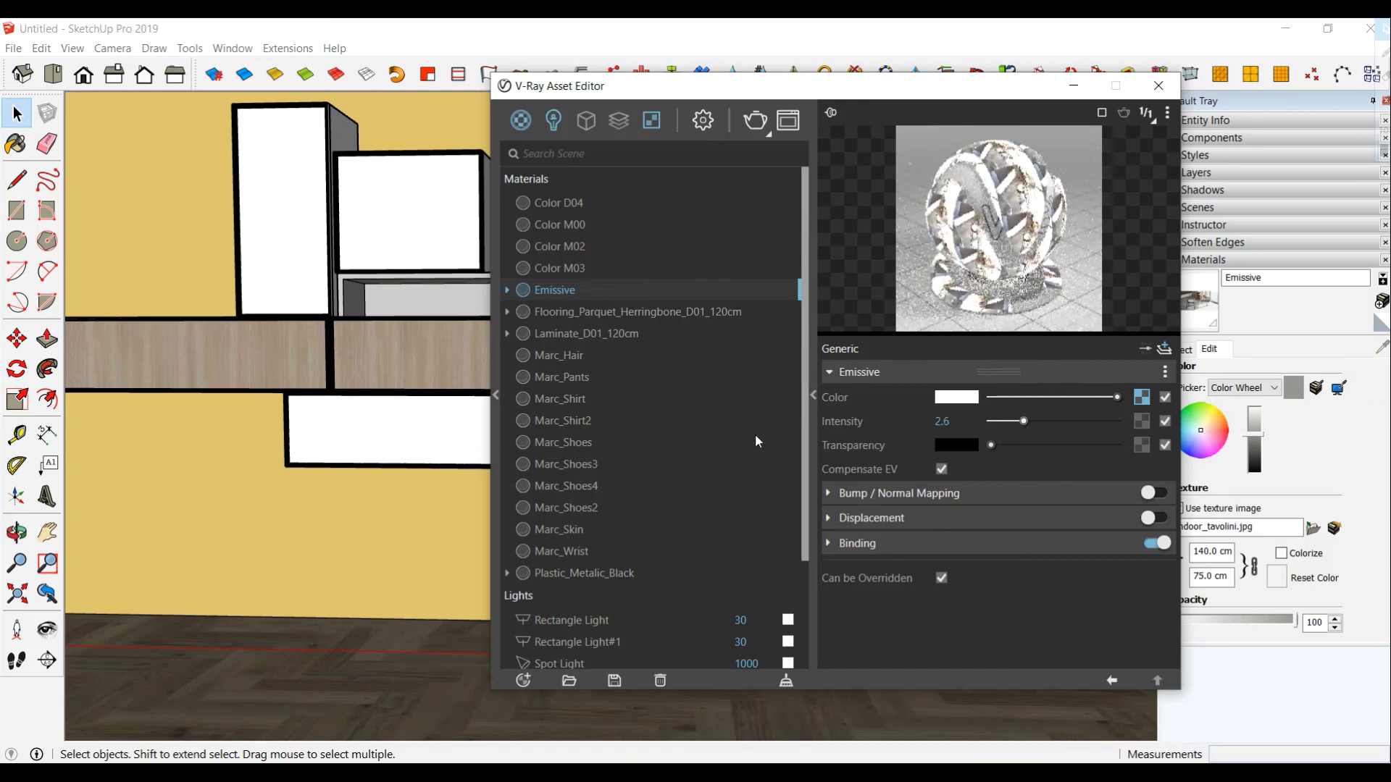
{"action": "left_click", "coordinate": [596, 316]}
{"action": "left_click", "coordinate": [944, 455]}
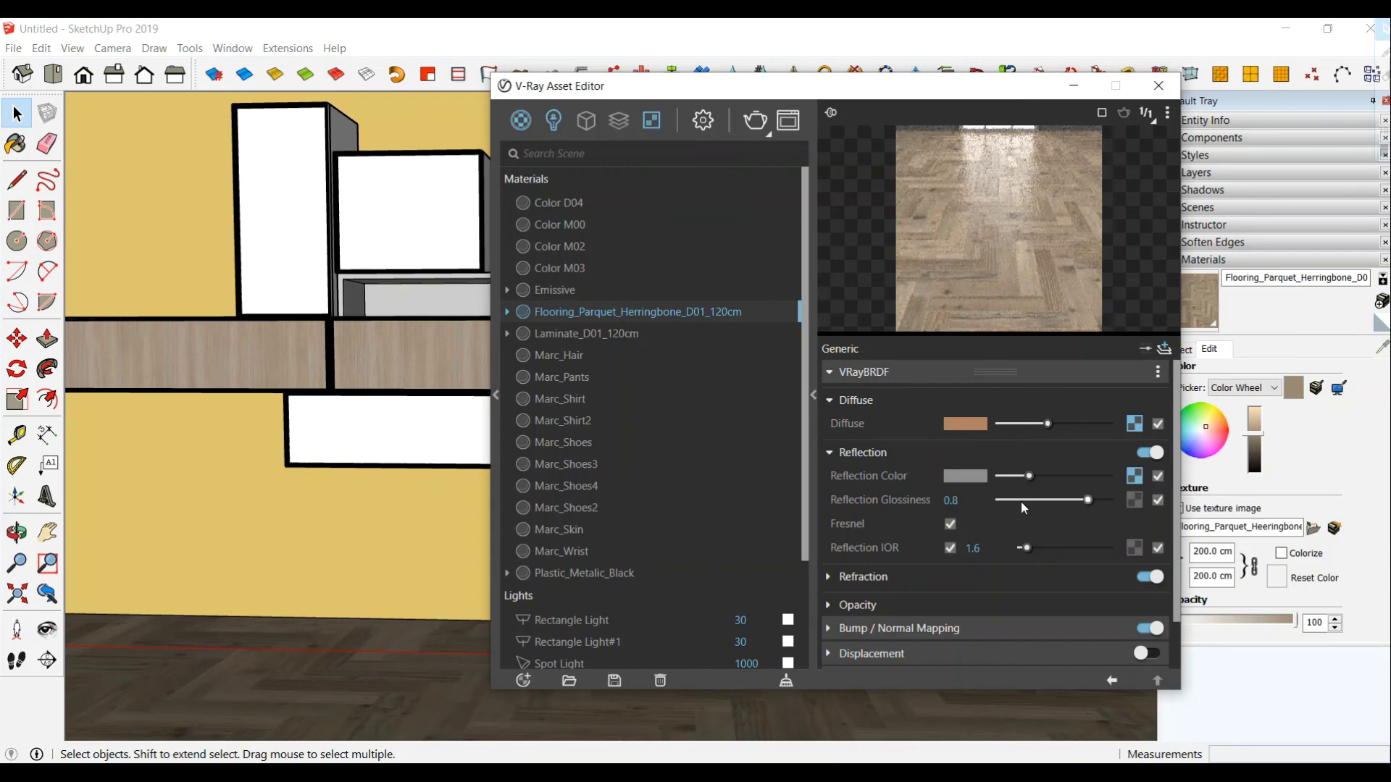
{"action": "left_click_drag", "start_coordinate": [1022, 478], "coordinate": [1018, 474]}
{"action": "left_click", "coordinate": [1051, 499]}
{"action": "left_click", "coordinate": [1043, 499]}
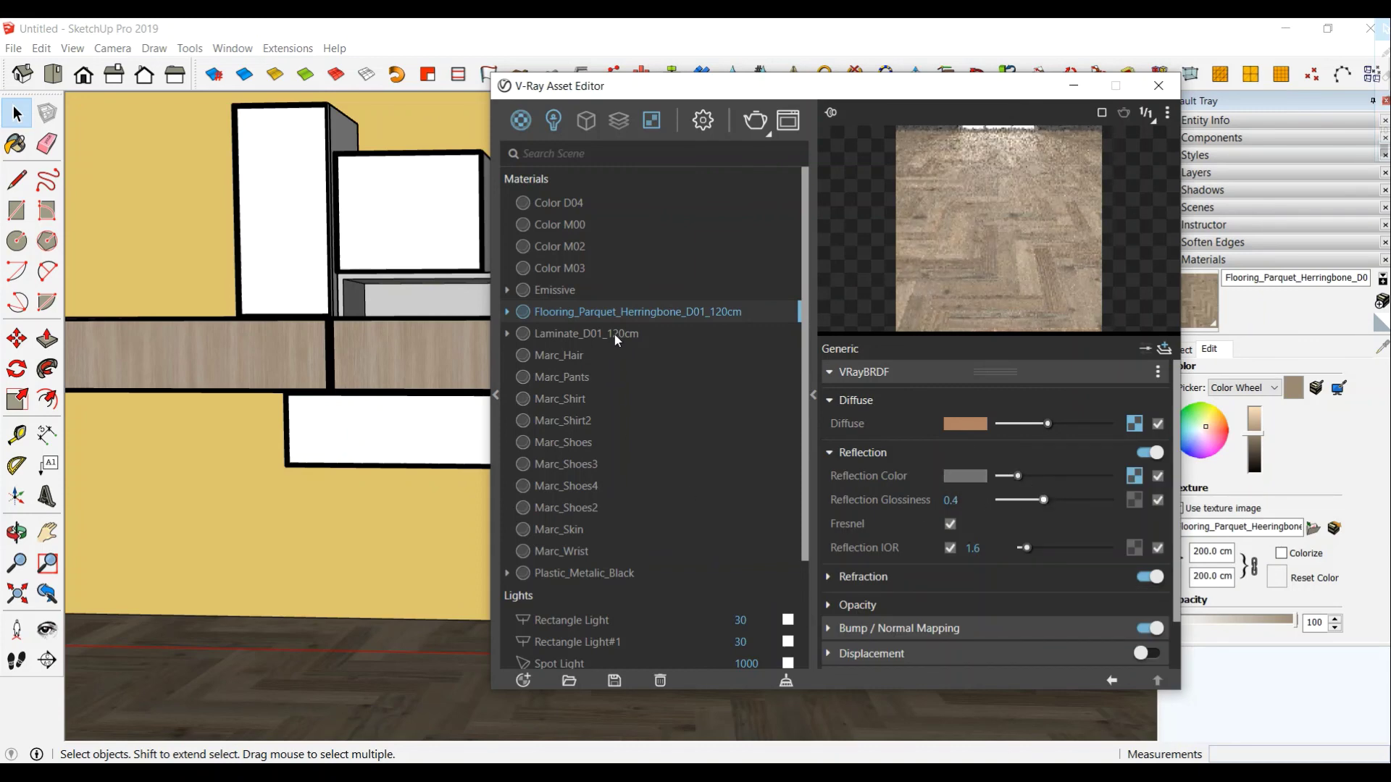
- Brighten Laminate_D01_120cm's reflection colour and lower its glossiness to 0.55
{"action": "left_click", "coordinate": [614, 333]}
{"action": "left_click", "coordinate": [925, 454]}
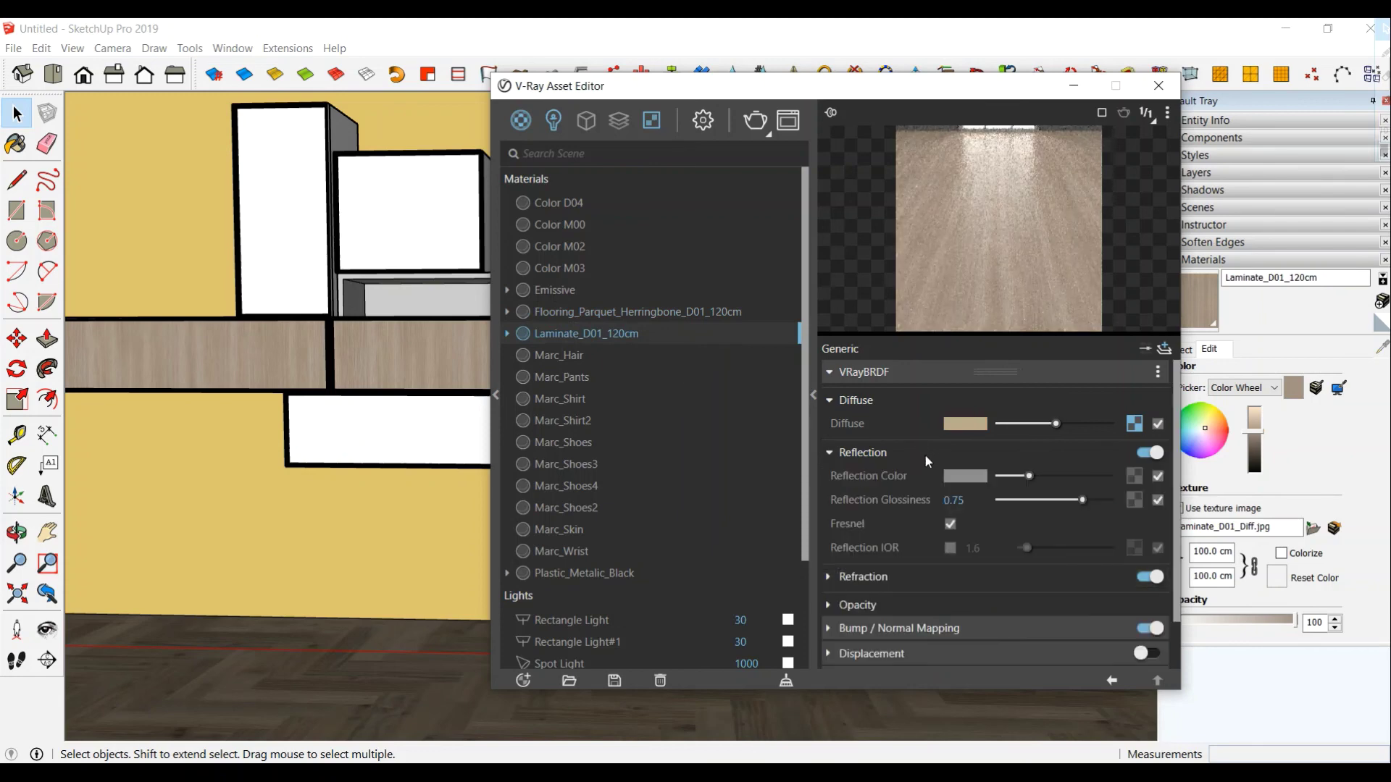
{"action": "left_click_drag", "start_coordinate": [1034, 474], "coordinate": [1039, 475]}
{"action": "left_click", "coordinate": [1059, 499]}
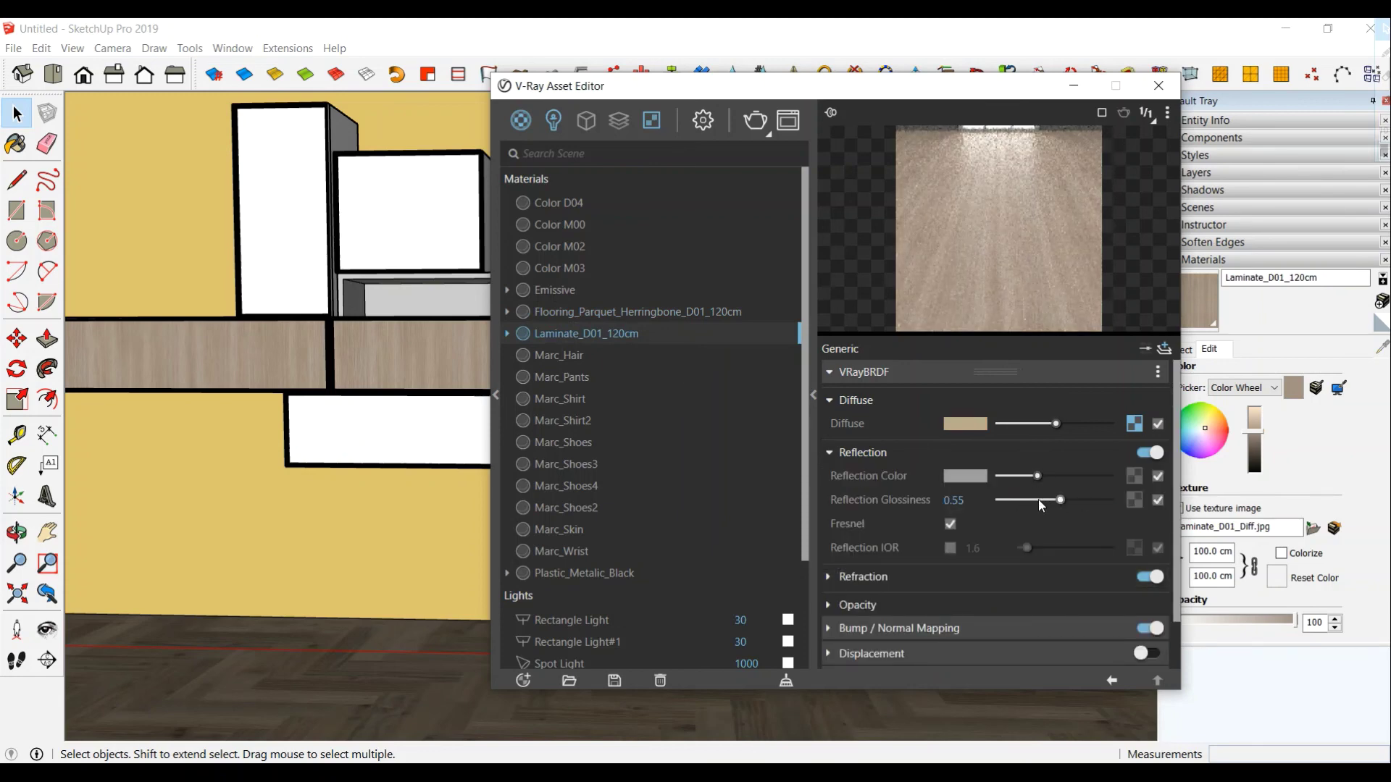
{"action": "left_click", "coordinate": [641, 572]}
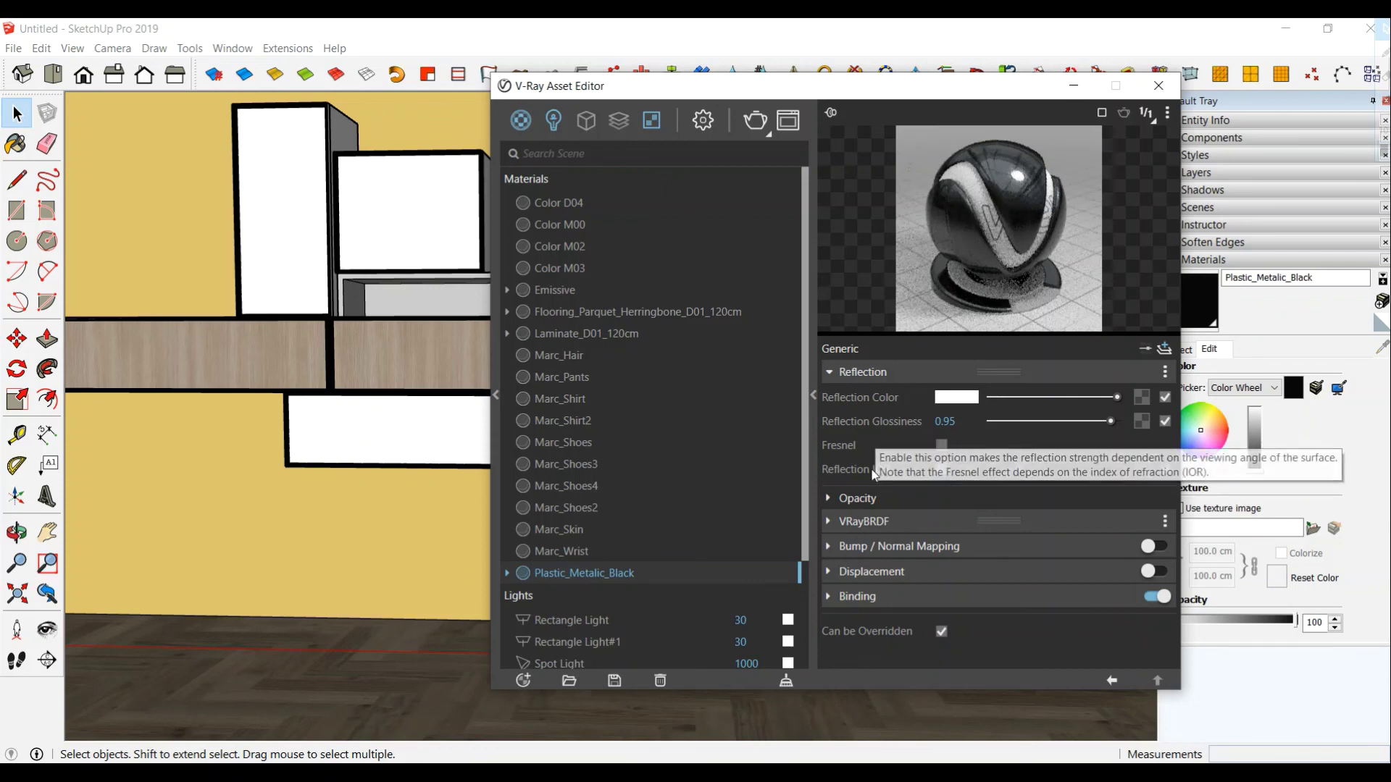
{"action": "scroll", "coordinate": [667, 564], "scroll_direction": "down", "scroll_amount": 3}
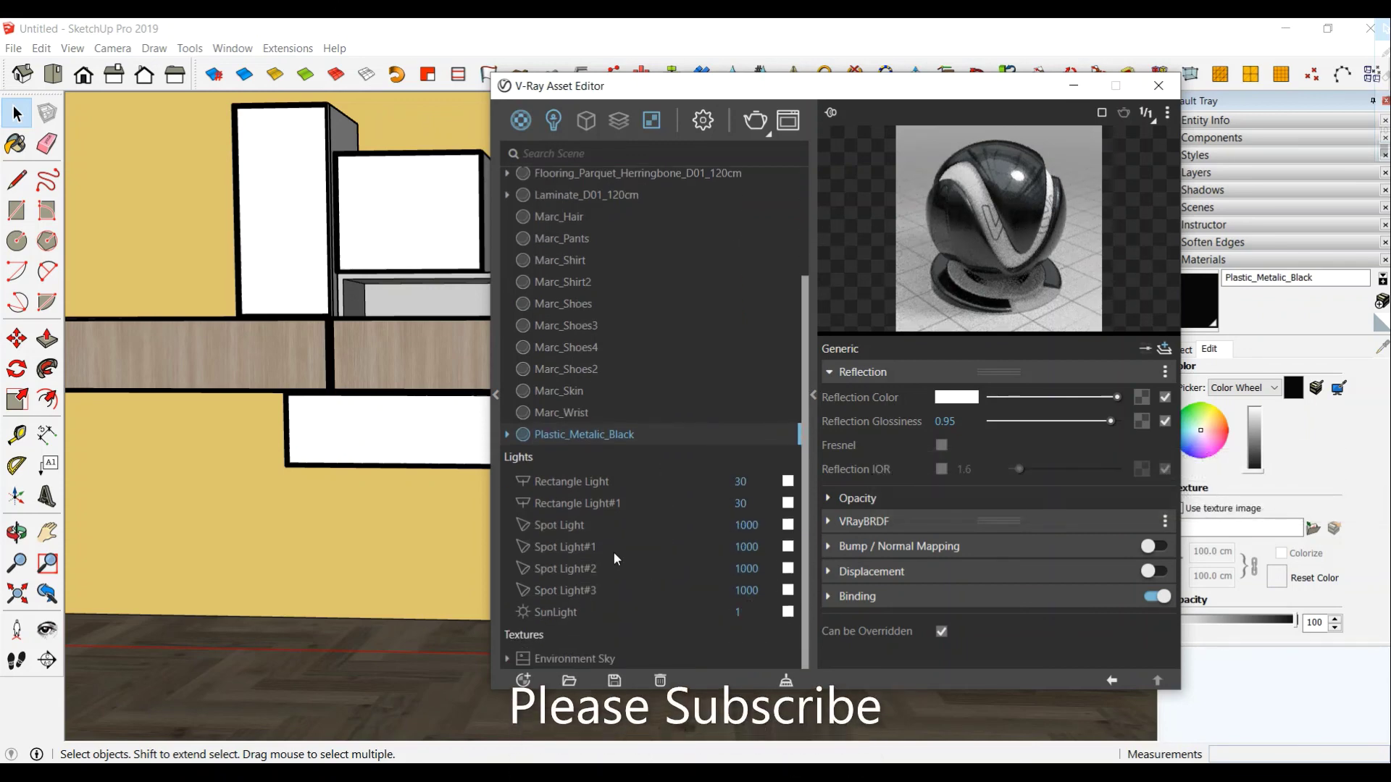
- Set both Rectangle Light and Rectangle Light#1 intensities to 50
{"action": "left_click", "coordinate": [741, 482]}
{"action": "key", "text": "BackSpace"}
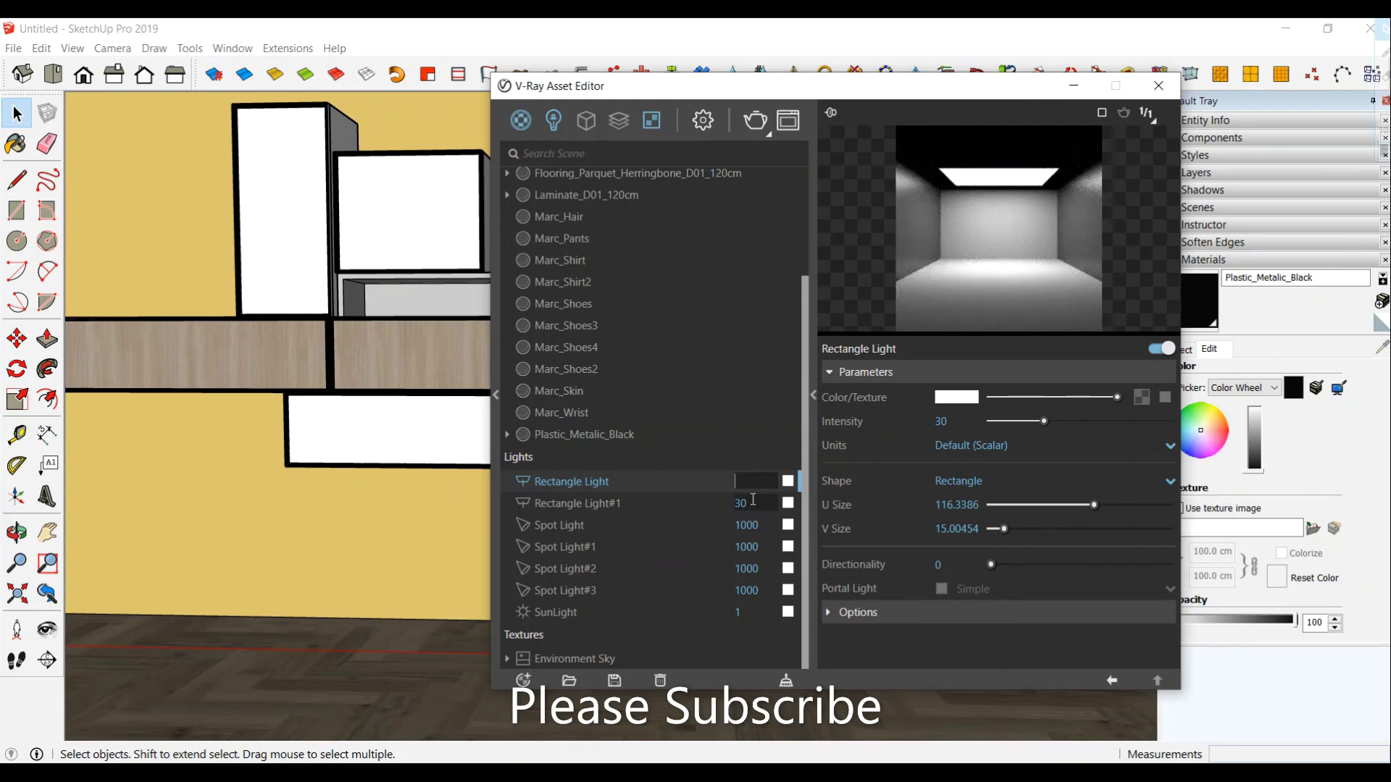
{"action": "type", "text": "50"}
{"action": "key", "text": "Return"}
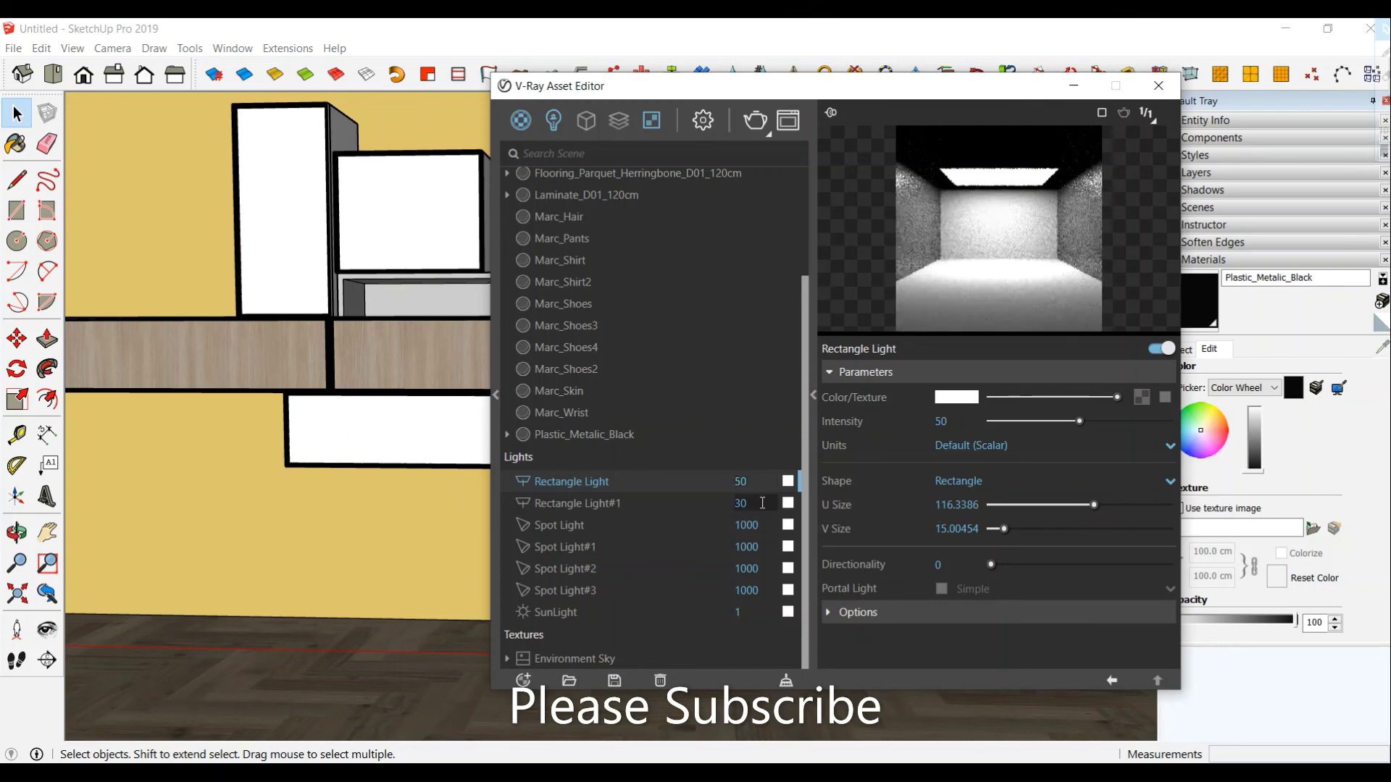
{"action": "left_click", "coordinate": [757, 503]}
{"action": "key", "text": "BackSpace"}
{"action": "key", "text": "BackSpace"}
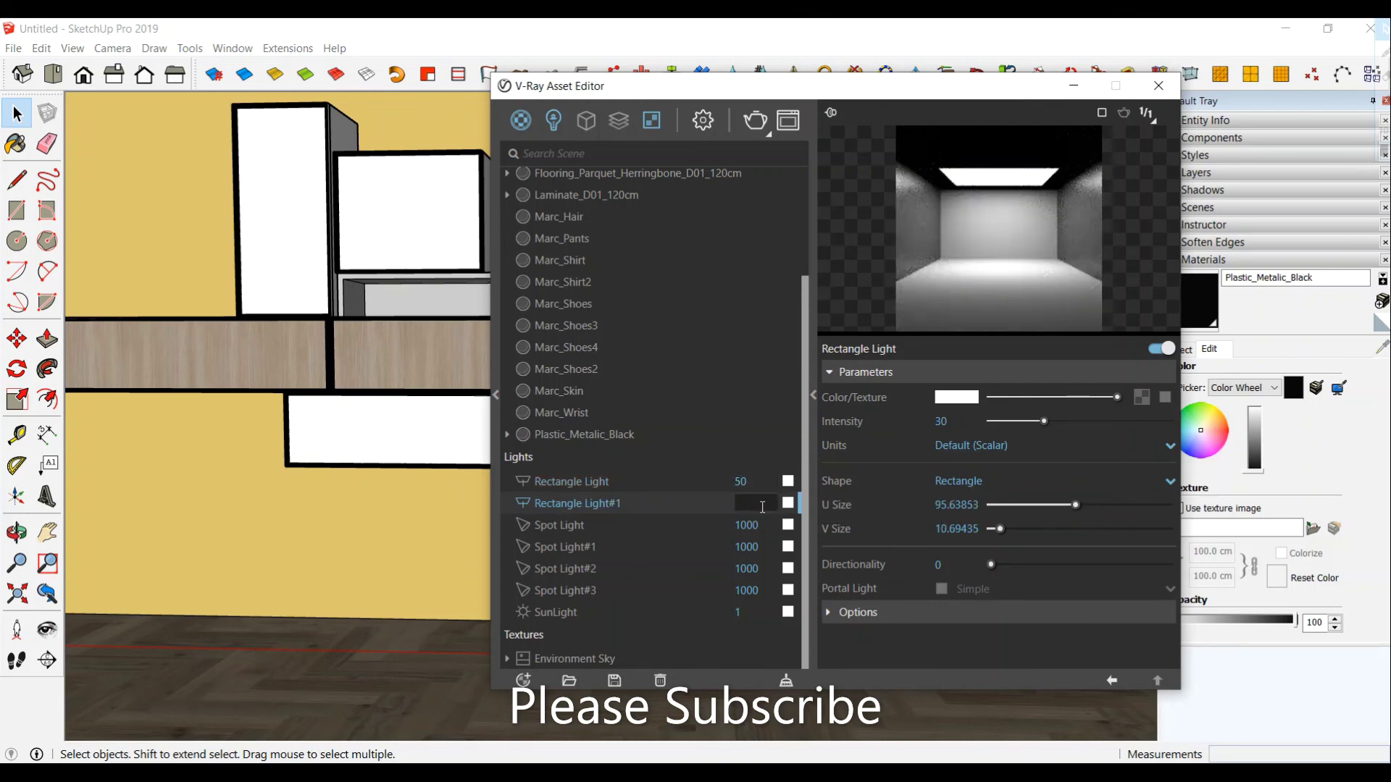
{"action": "type", "text": "50"}
{"action": "key", "text": "Return"}
- Make both rectangle lights invisible in renders, turning off Rectangle Light's shadows
{"action": "left_click", "coordinate": [640, 484]}
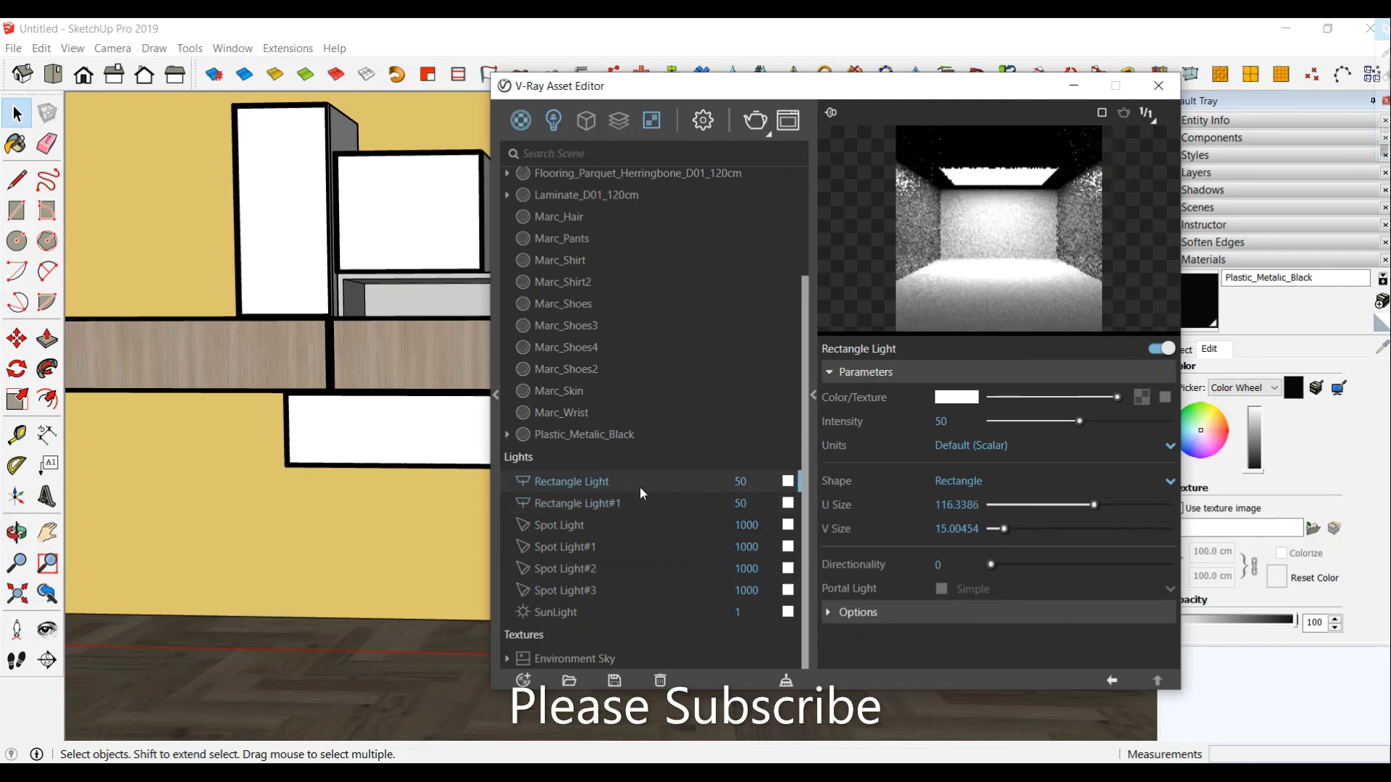
{"action": "left_click", "coordinate": [878, 613]}
{"action": "scroll", "coordinate": [941, 453], "scroll_direction": "down", "scroll_amount": 3}
{"action": "left_click", "coordinate": [941, 461]}
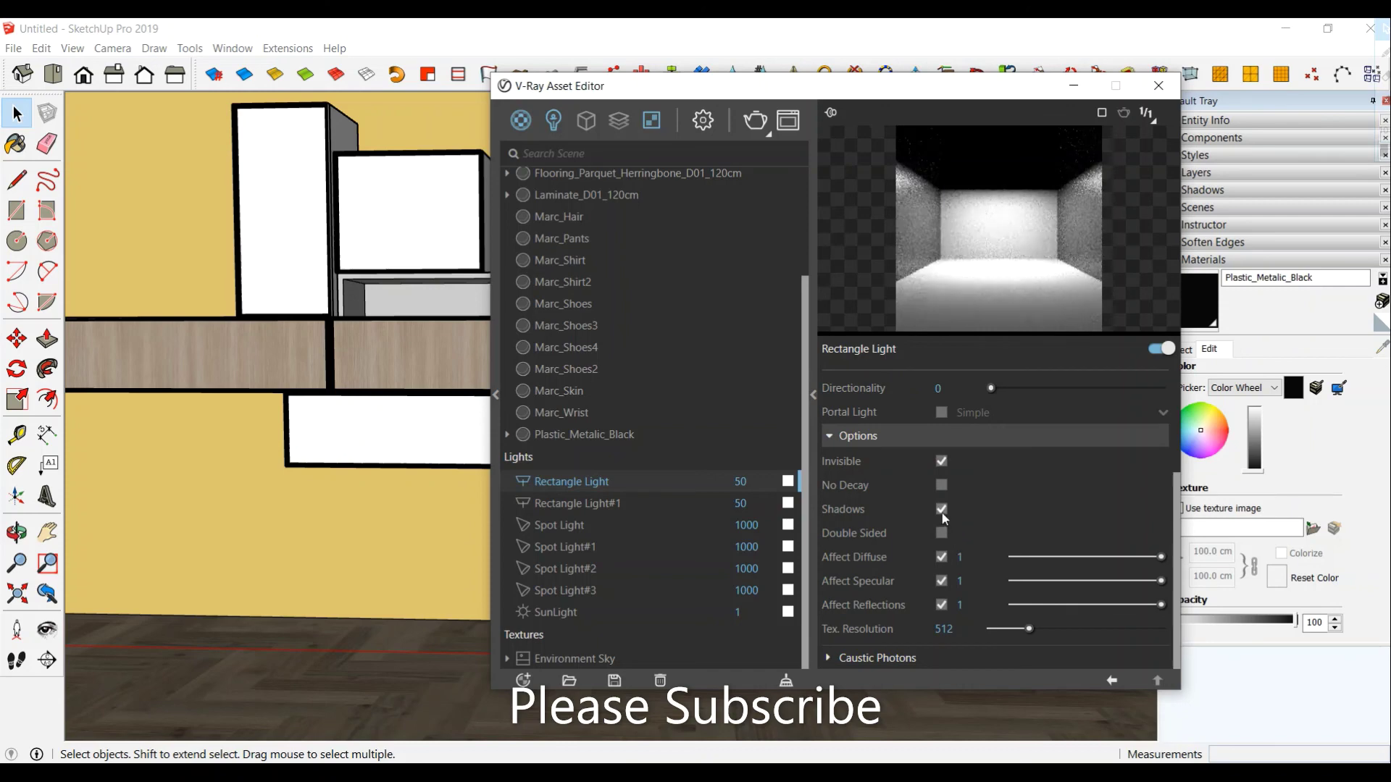
{"action": "left_click", "coordinate": [942, 509]}
{"action": "left_click", "coordinate": [691, 505]}
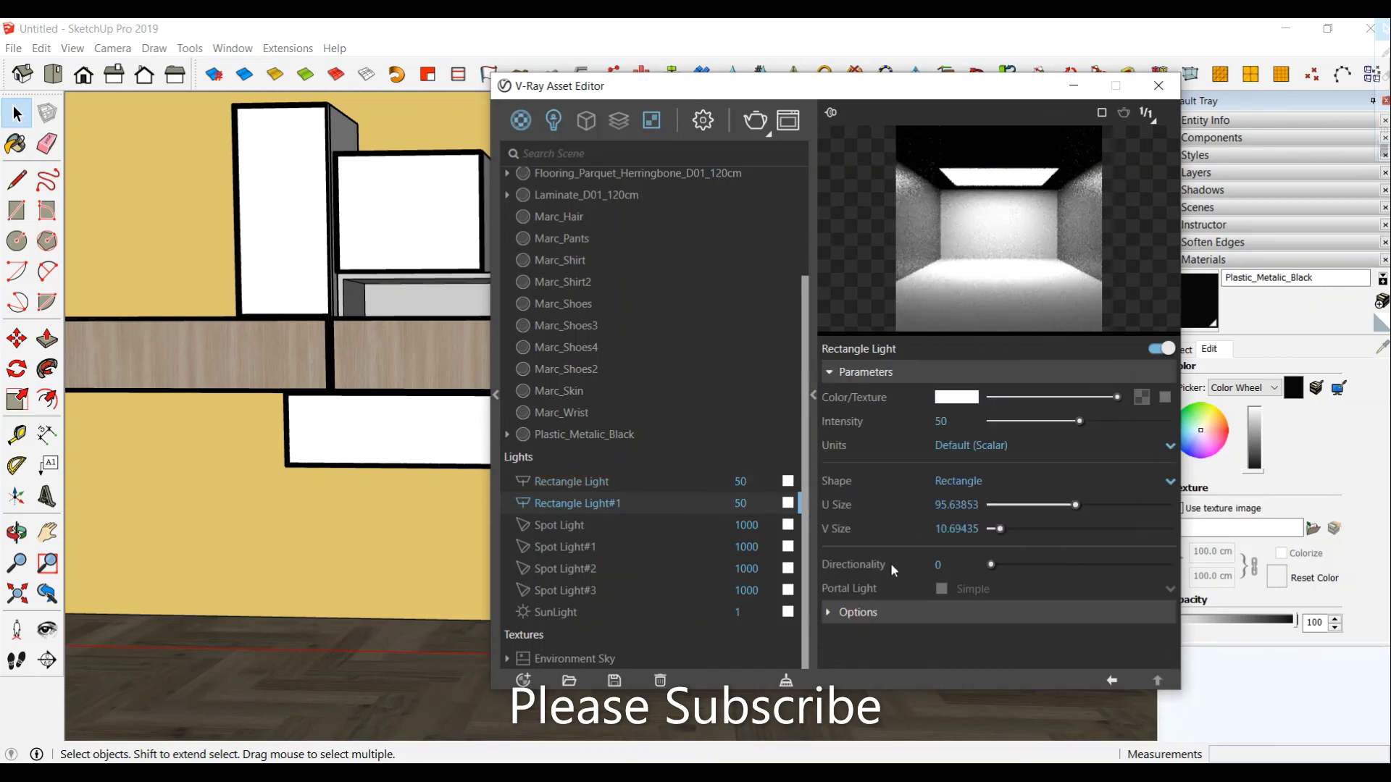
{"action": "scroll", "coordinate": [990, 543], "scroll_direction": "down", "scroll_amount": 3}
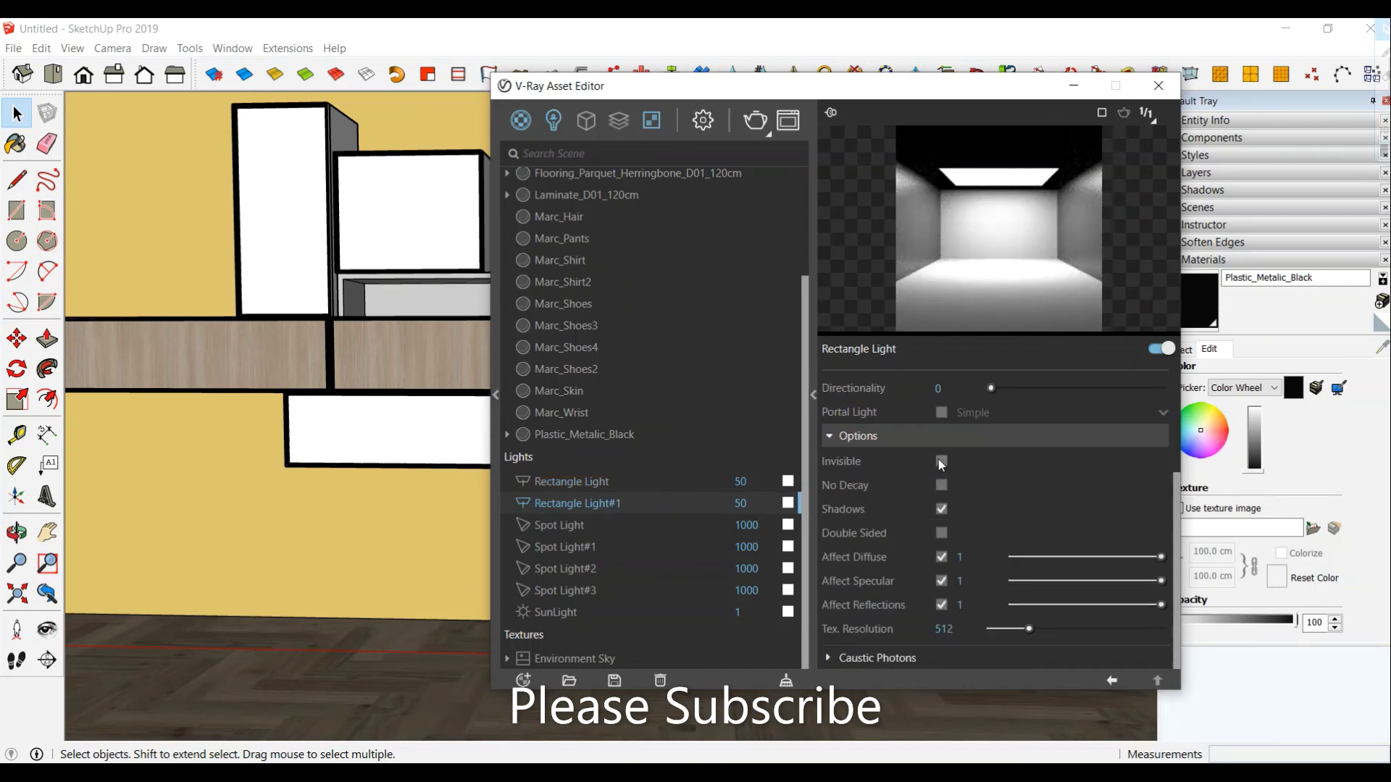
{"action": "left_click", "coordinate": [940, 460]}
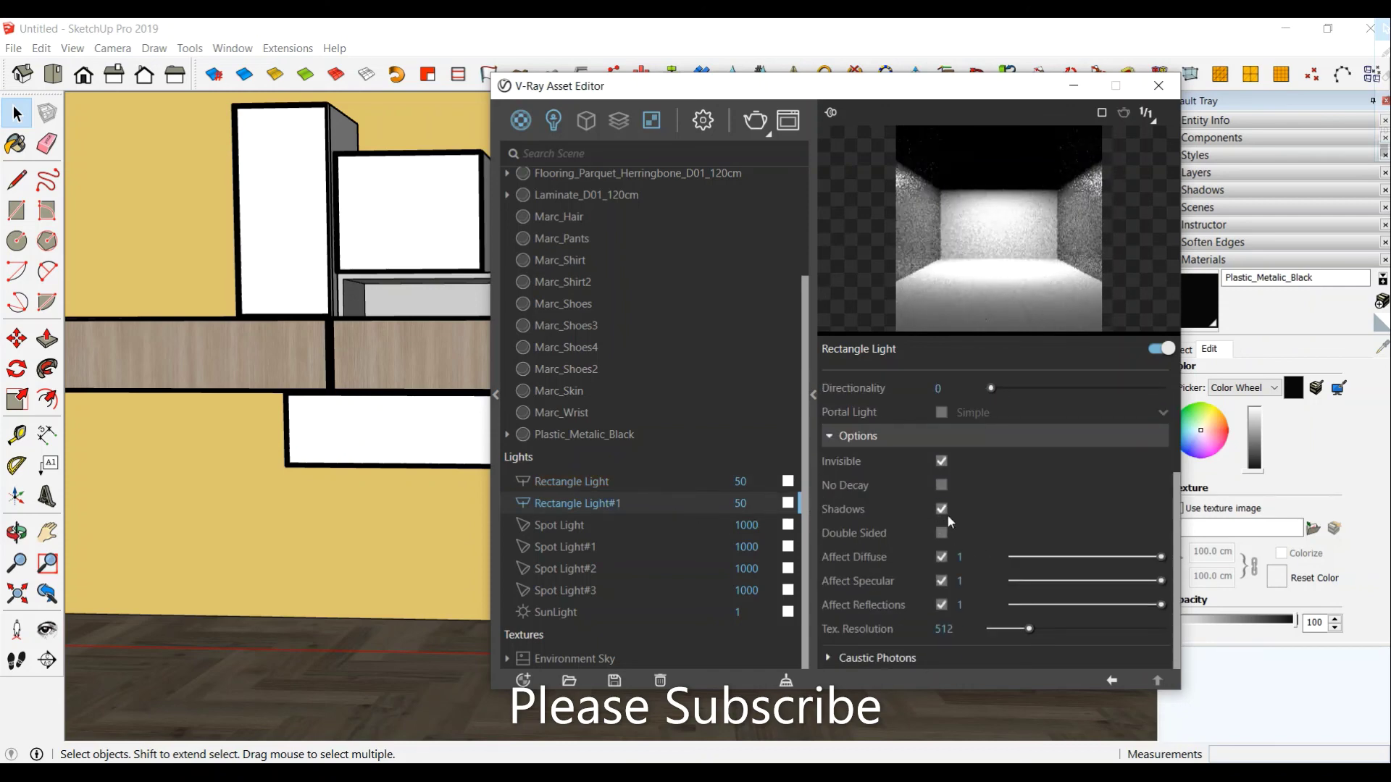
- Switch off the SunLight and review the Spot Light's settings
{"action": "left_click", "coordinate": [636, 526]}
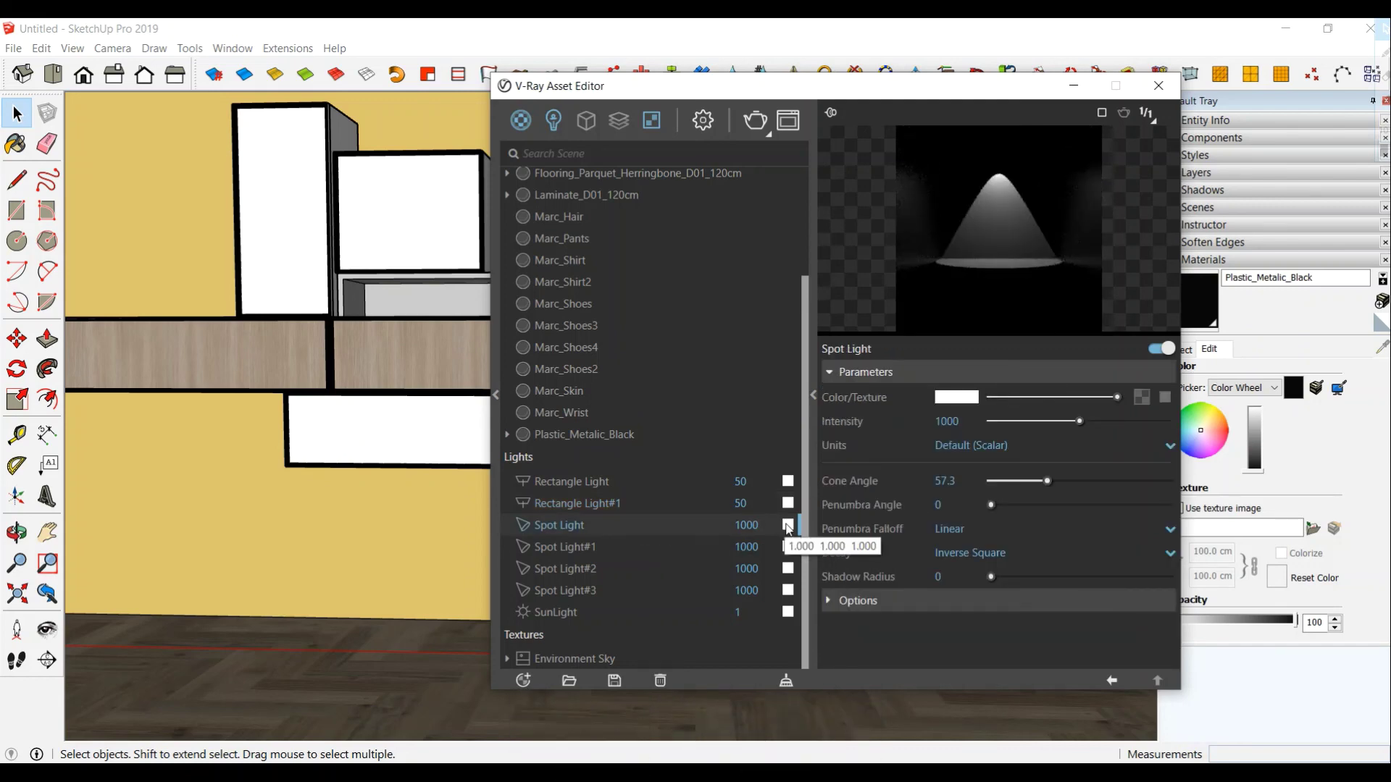
{"action": "left_click", "coordinate": [664, 613]}
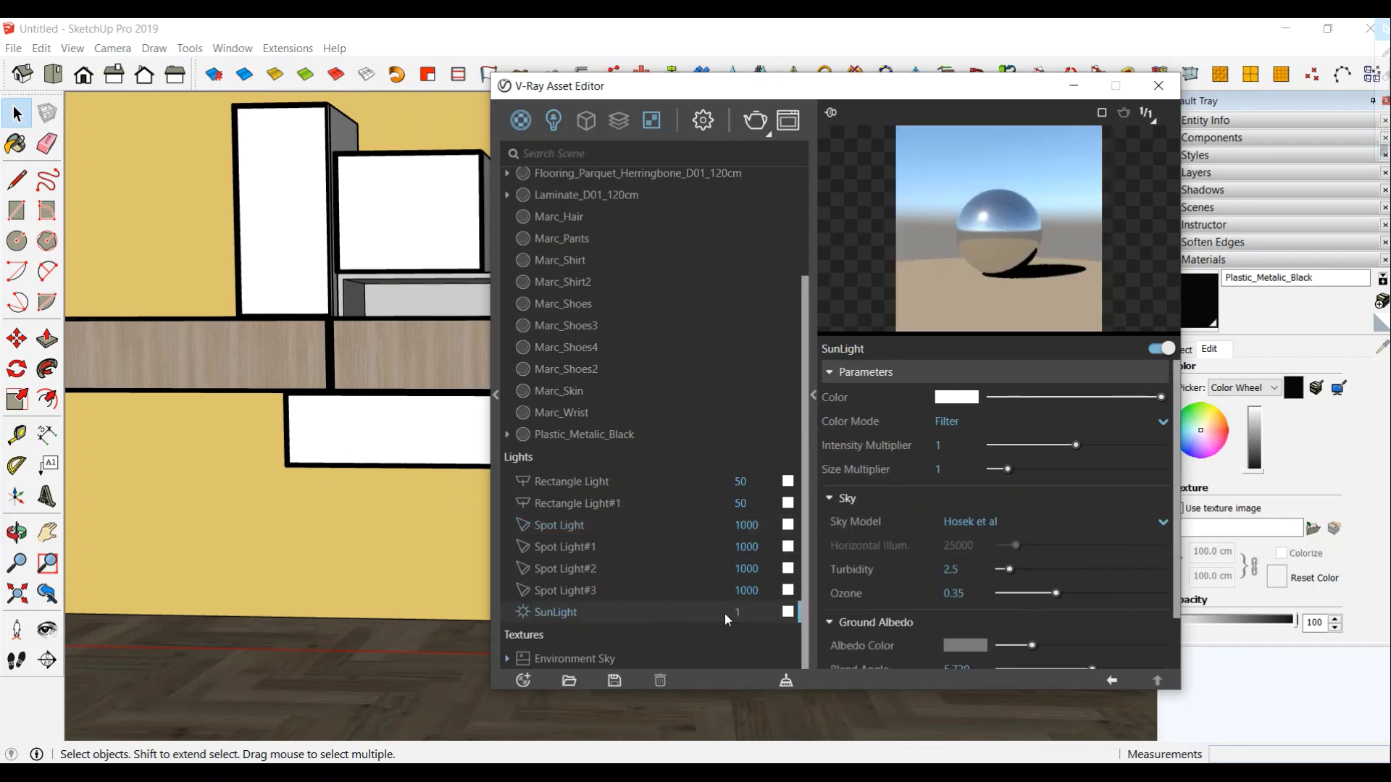
{"action": "left_click", "coordinate": [1153, 351]}
{"action": "left_click", "coordinate": [673, 528]}
{"action": "left_click", "coordinate": [958, 602]}
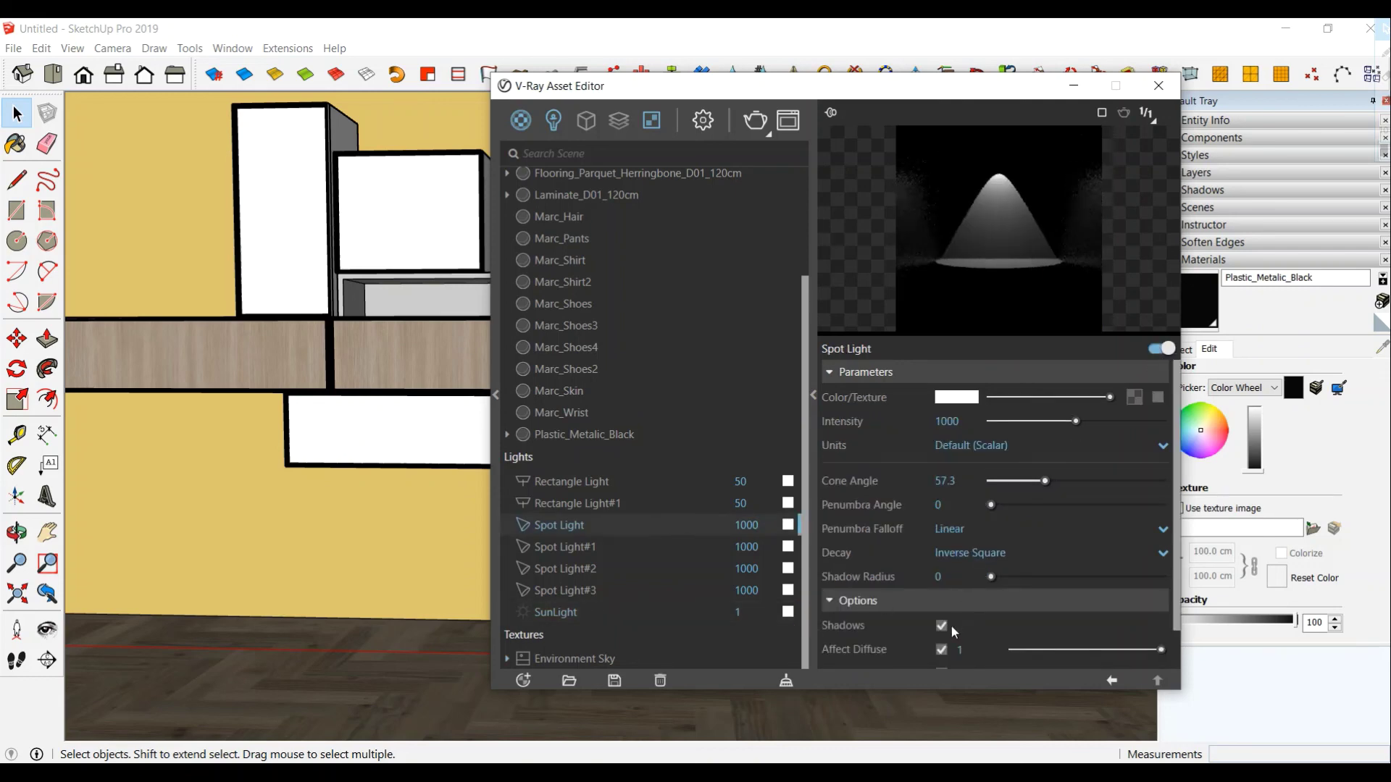
{"action": "scroll", "coordinate": [897, 542], "scroll_direction": "up", "scroll_amount": 2}
{"action": "scroll", "coordinate": [670, 415], "scroll_direction": "up", "scroll_amount": 3}
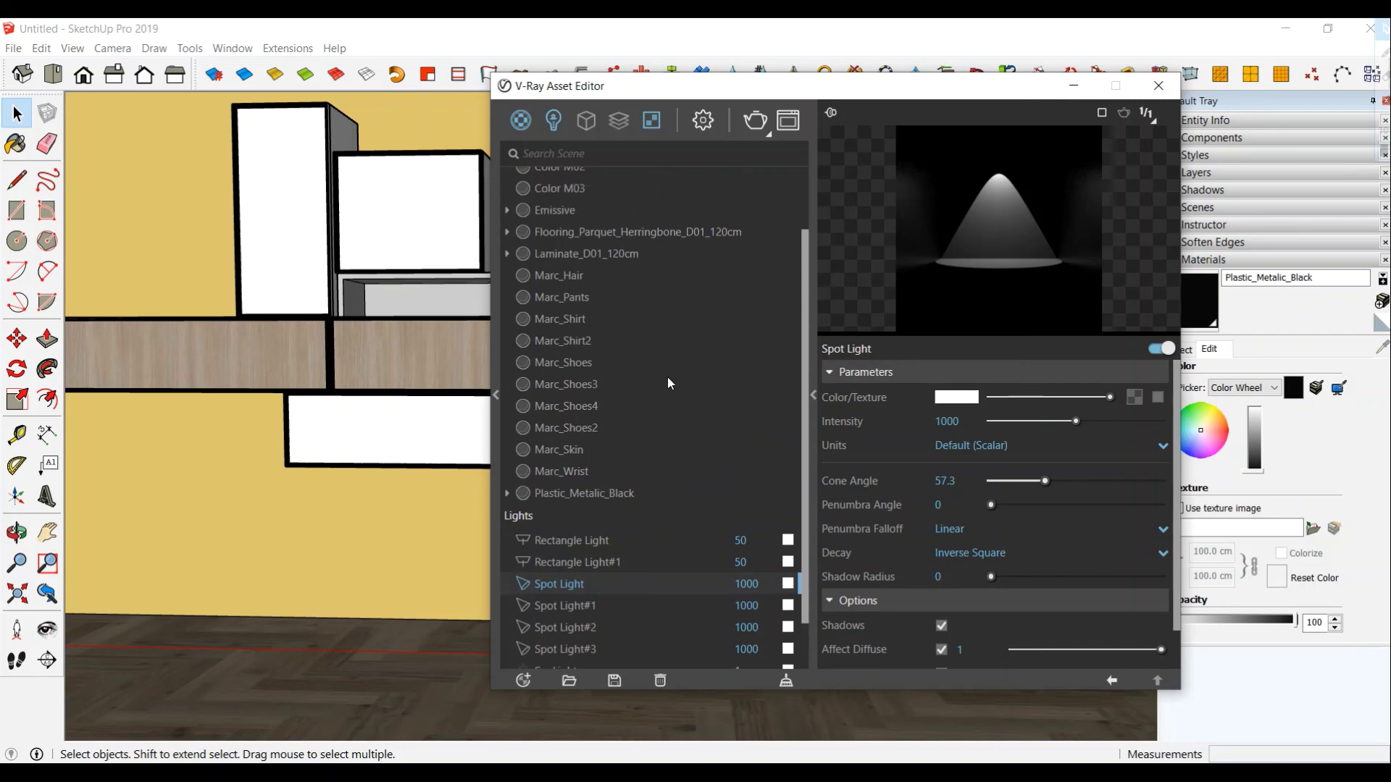
- Set V-Ray render quality to Very High and enter 1600 as the output image width
{"action": "left_click", "coordinate": [697, 123]}
{"action": "left_click", "coordinate": [790, 254]}
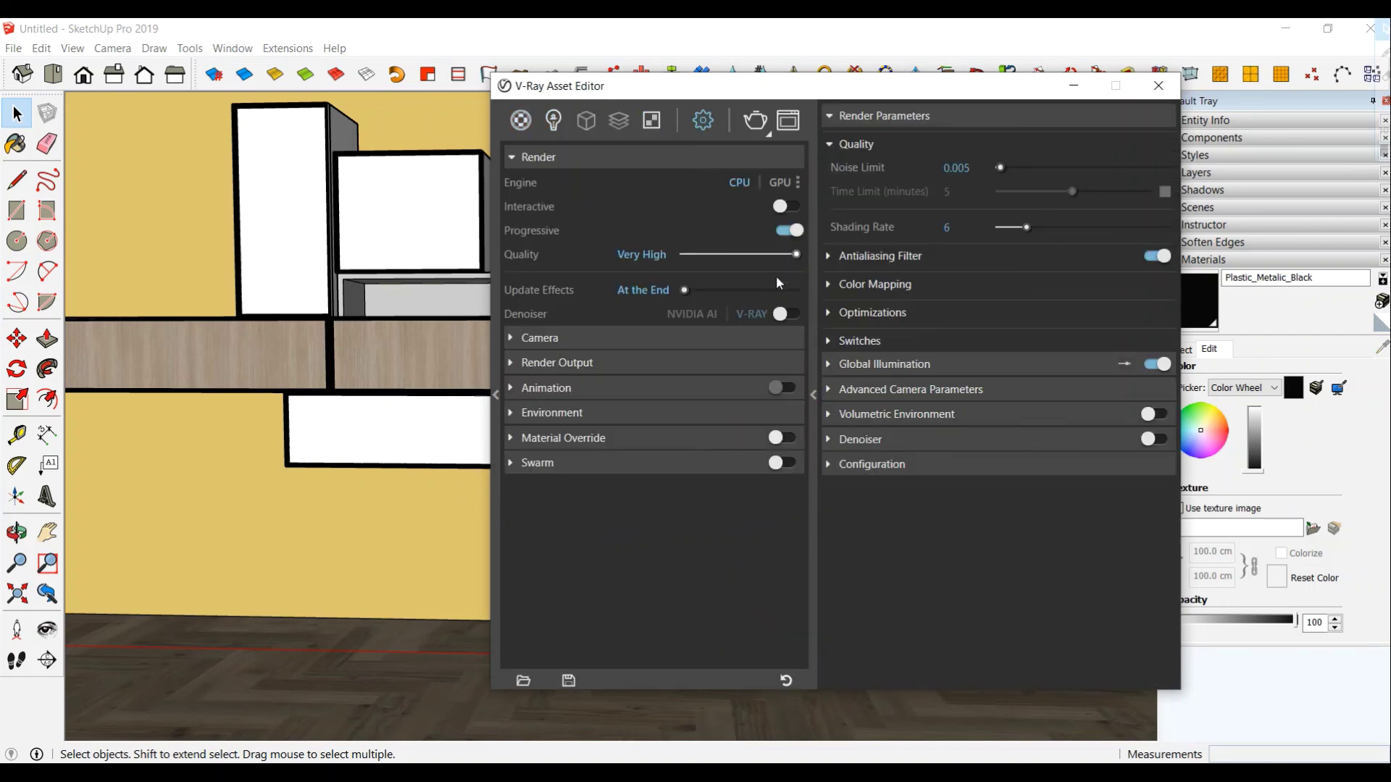
{"action": "left_click", "coordinate": [578, 363]}
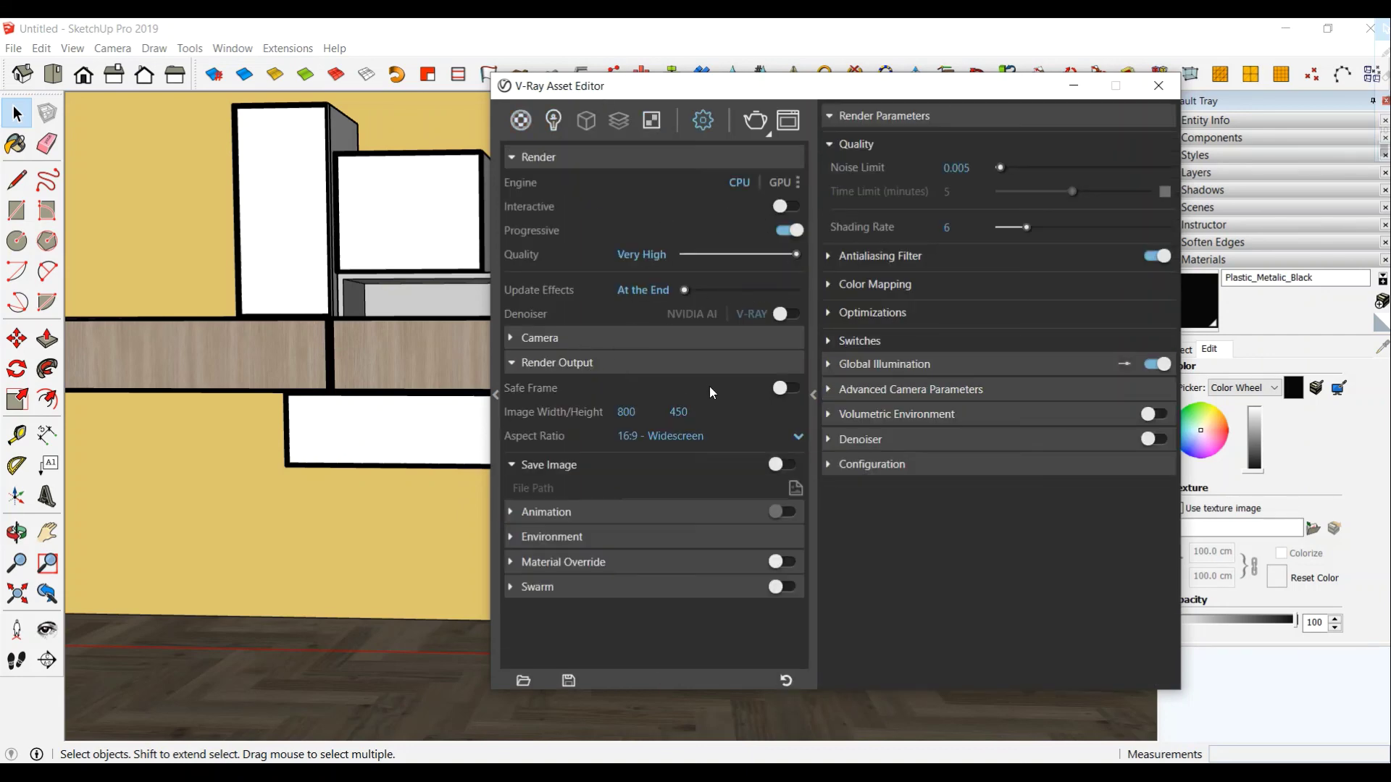
{"action": "key", "text": "BackSpace"}
{"action": "key", "text": "BackSpace"}
{"action": "type", "text": "60"}
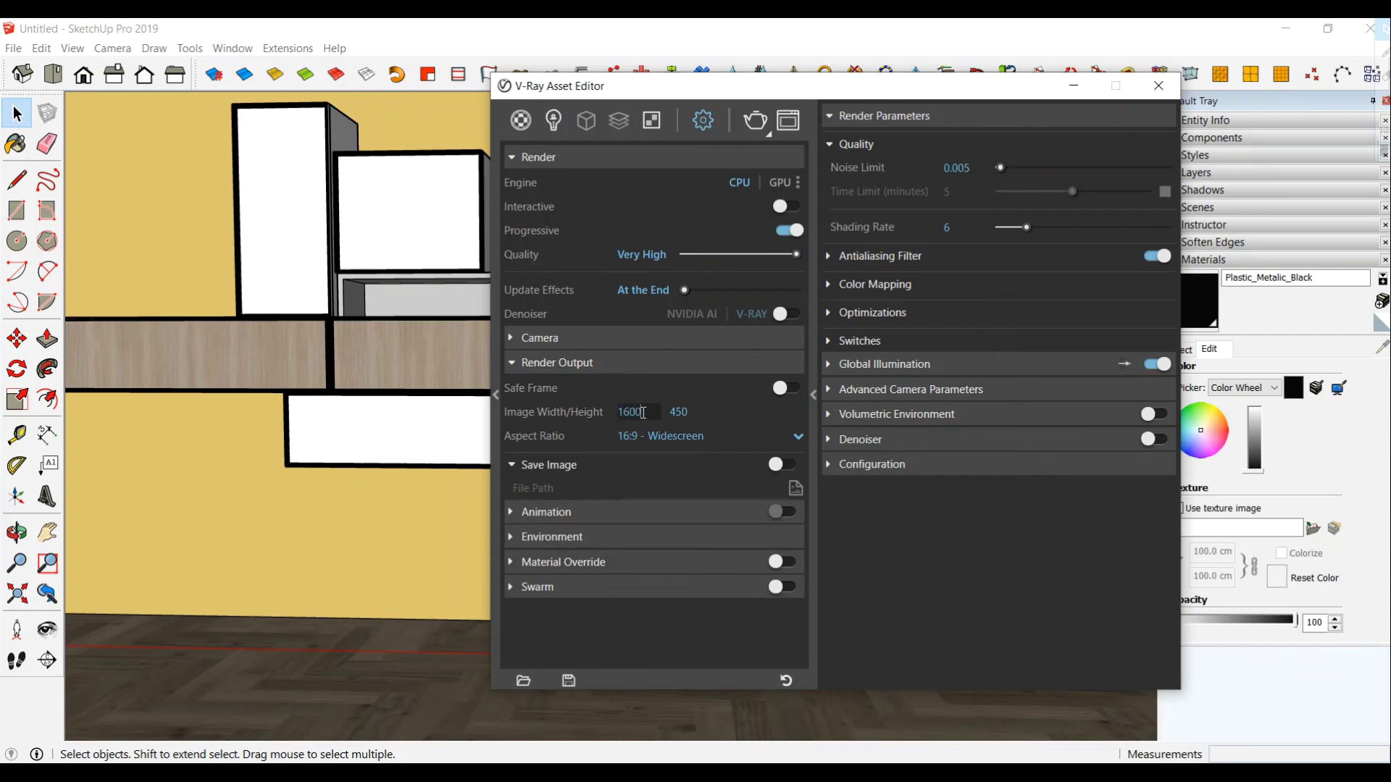